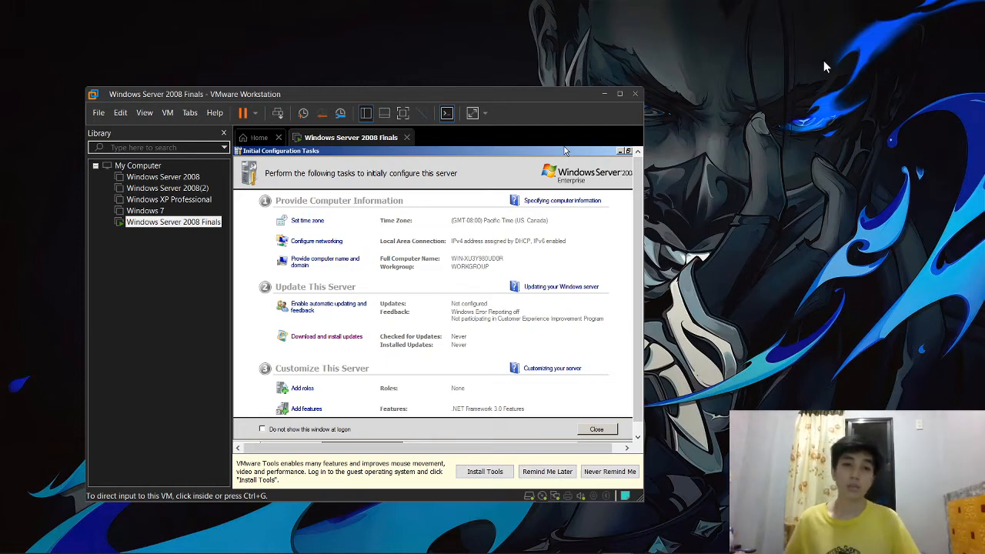
Step: Open the My Computer view listing all machines, then return to the running Windows Server 2008 Finals console
click(312, 196)
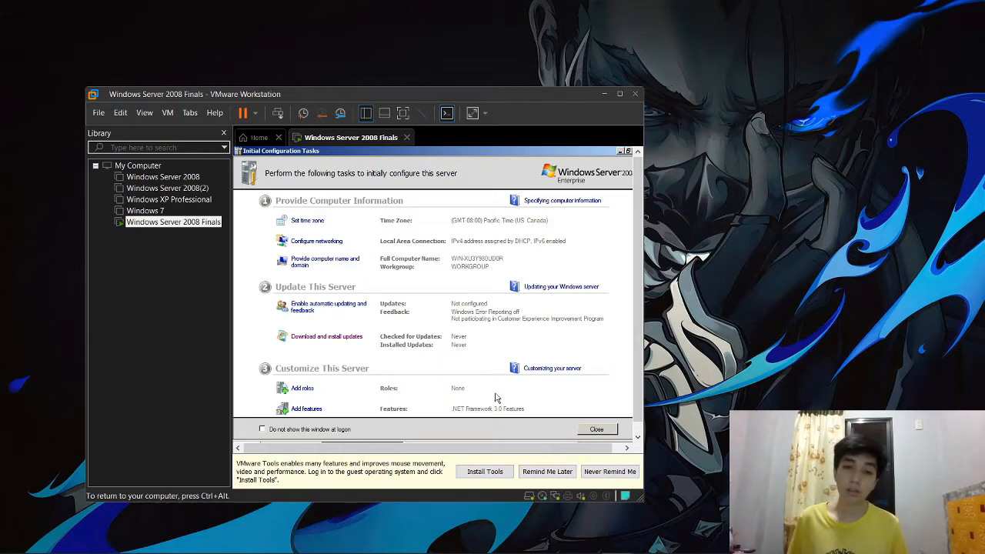
key(ctrl+alt)
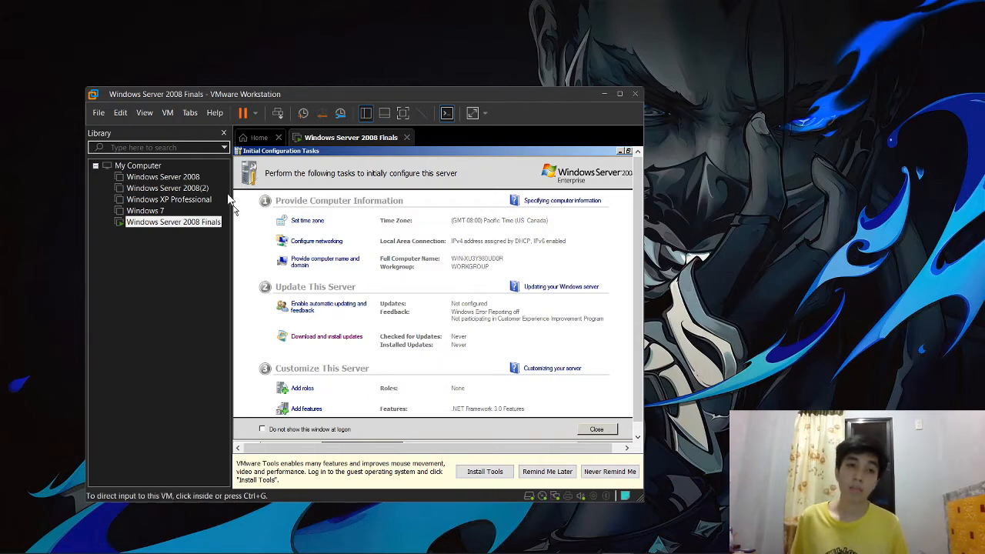
click(259, 137)
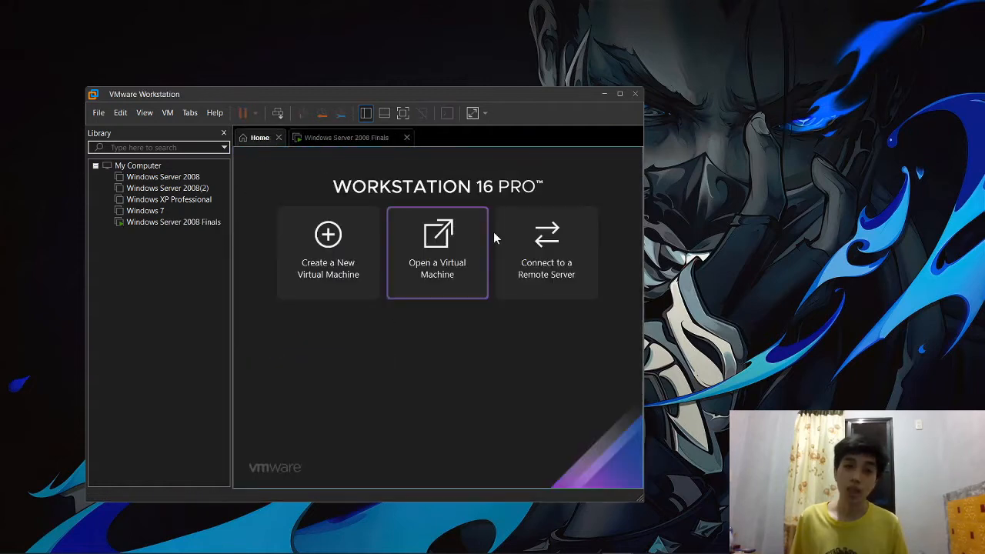
click(168, 223)
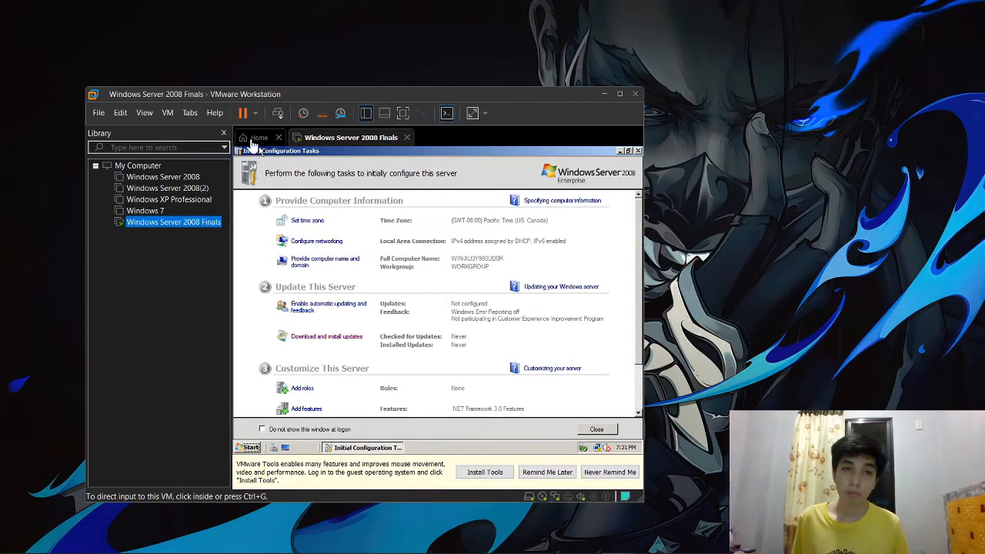
click(252, 139)
click(123, 168)
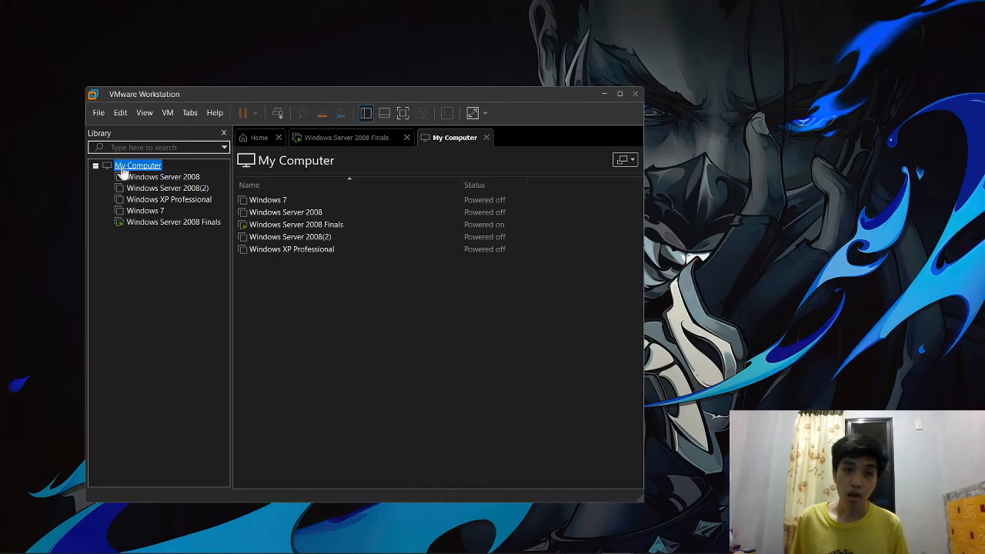
click(308, 225)
click(361, 138)
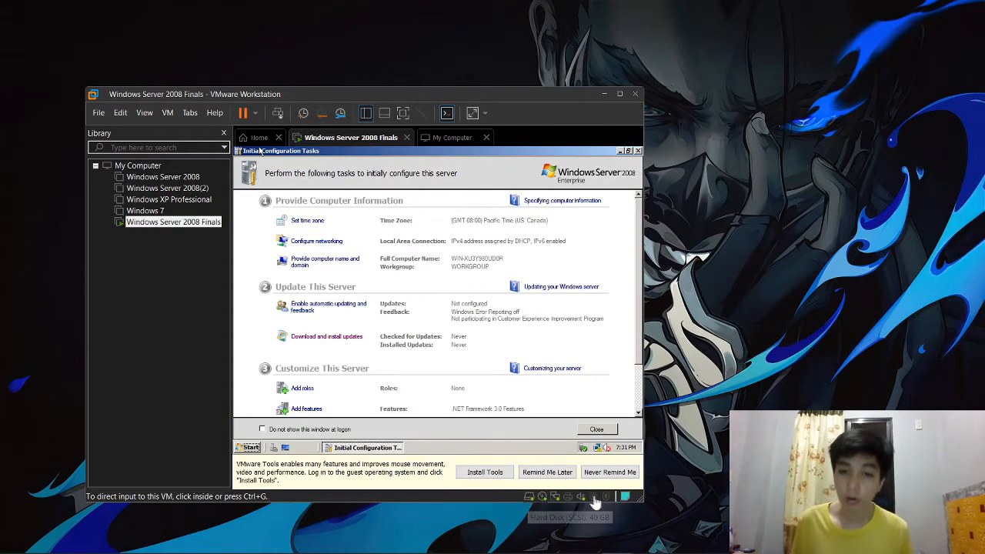
right_click(360, 143)
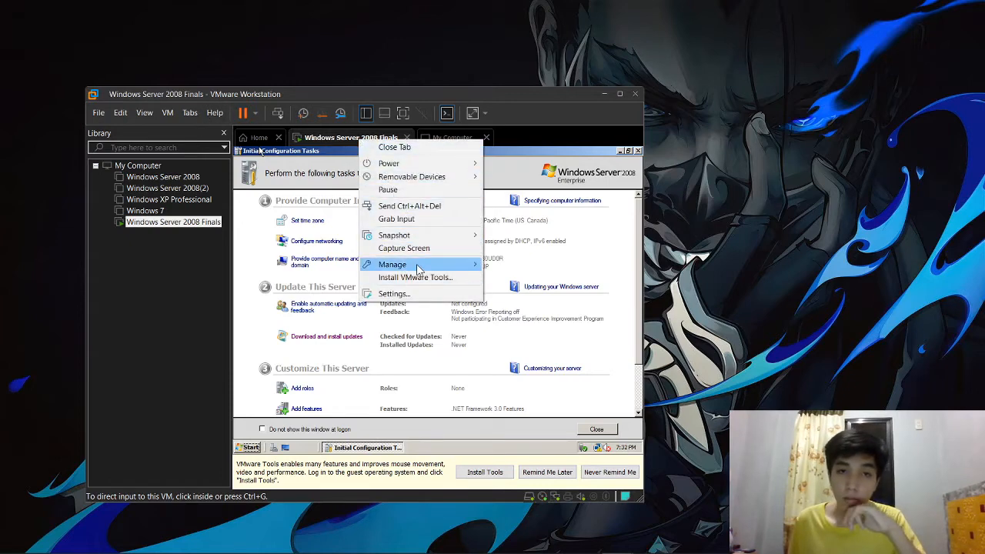
mouse_move(418, 267)
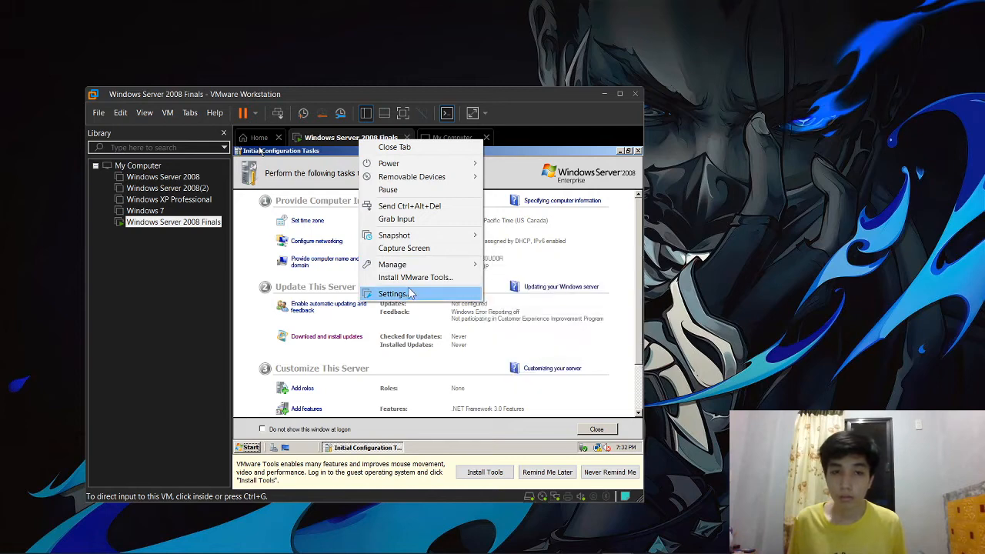
click(410, 293)
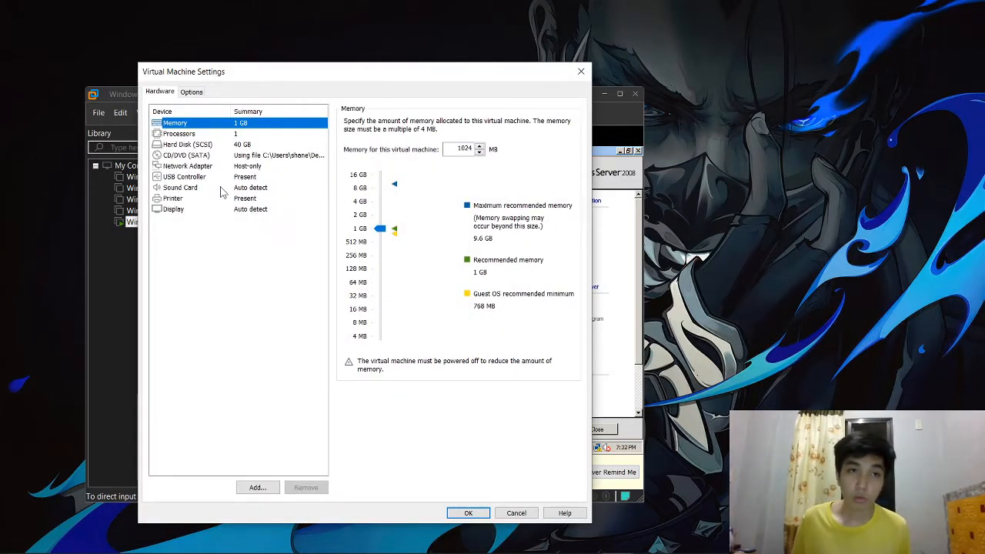
click(255, 167)
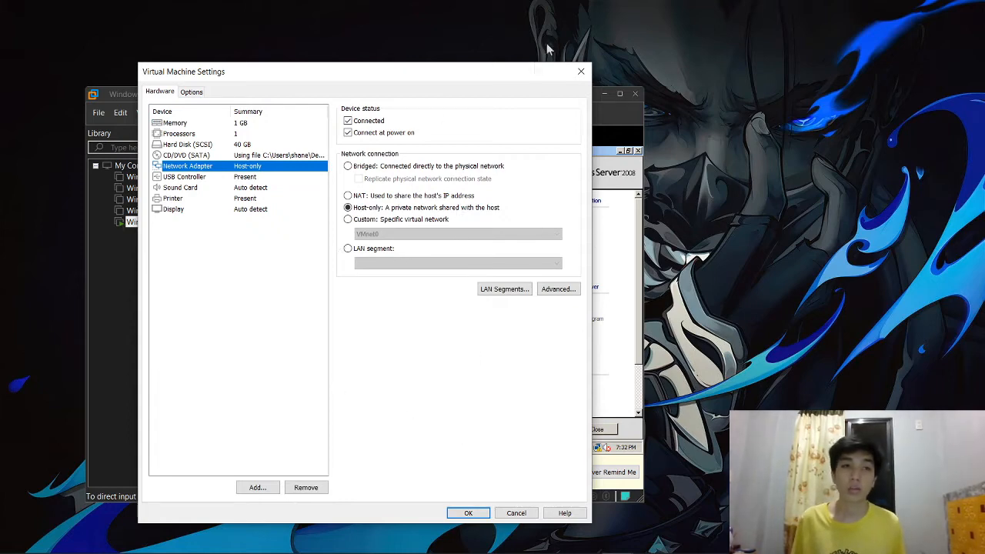
click(583, 70)
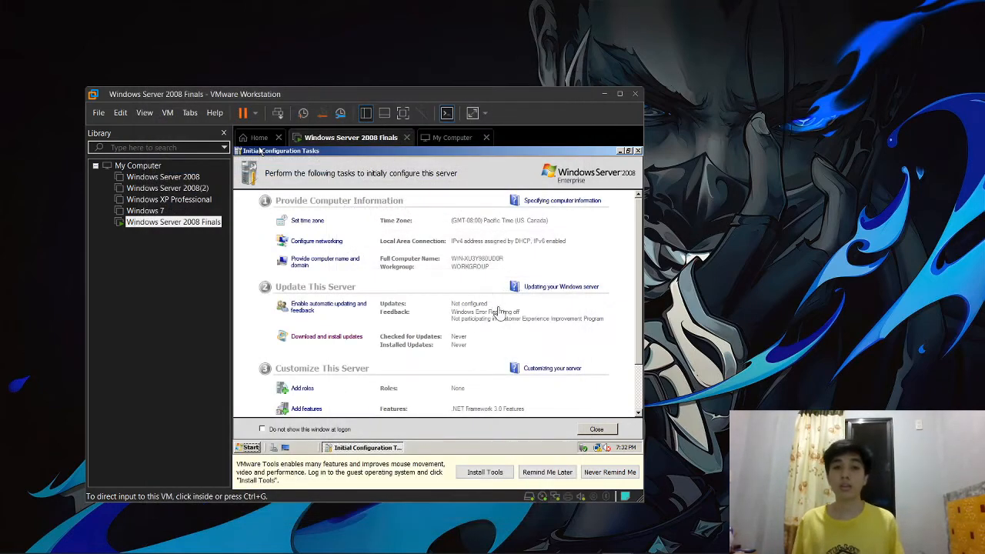
click(549, 241)
Step: Maximize the VMware window to full screen and give input focus back to the server guest
key(ctrl+alt)
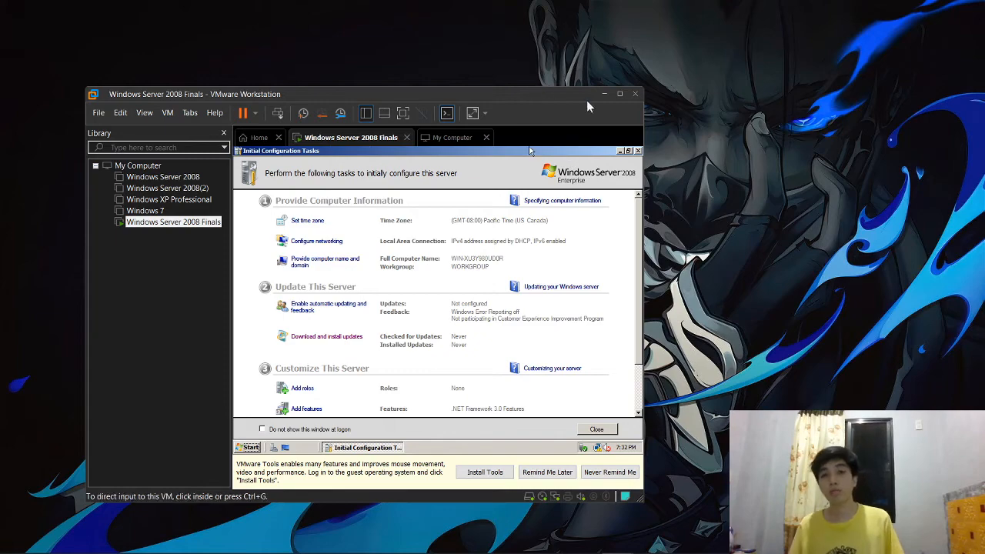
click(620, 93)
click(629, 103)
key(ctrl+alt)
click(620, 130)
key(ctrl+alt)
click(367, 348)
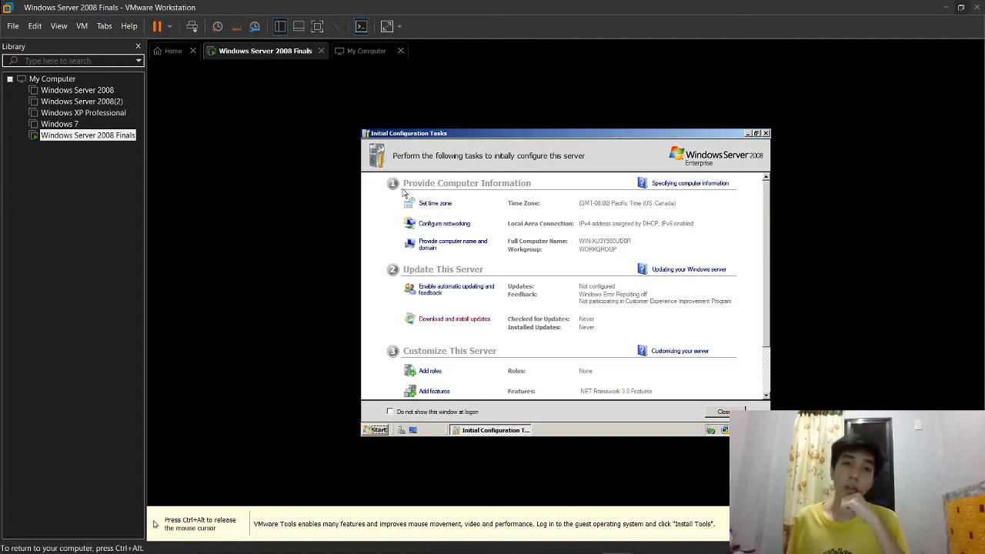
key(ctrl+alt)
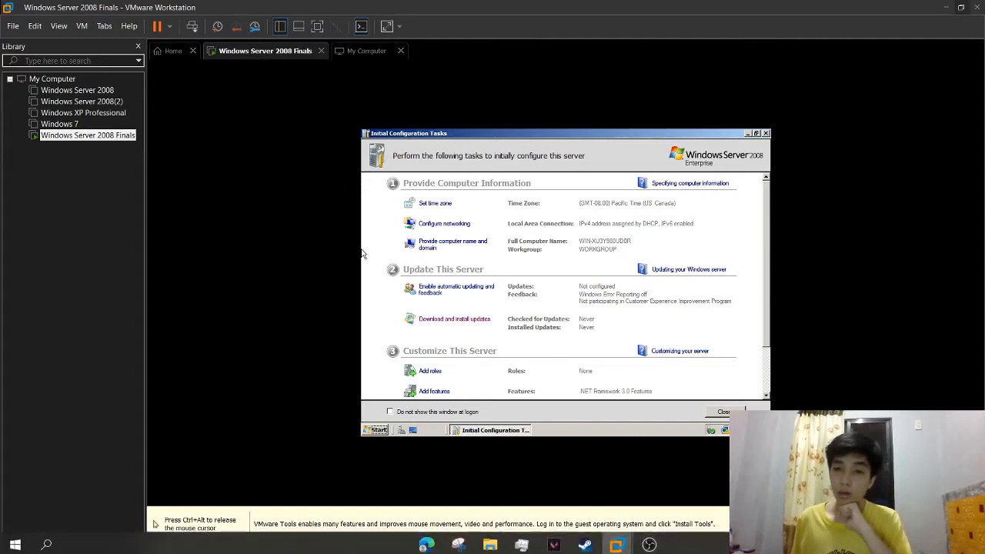
key(ctrl+alt)
click(472, 205)
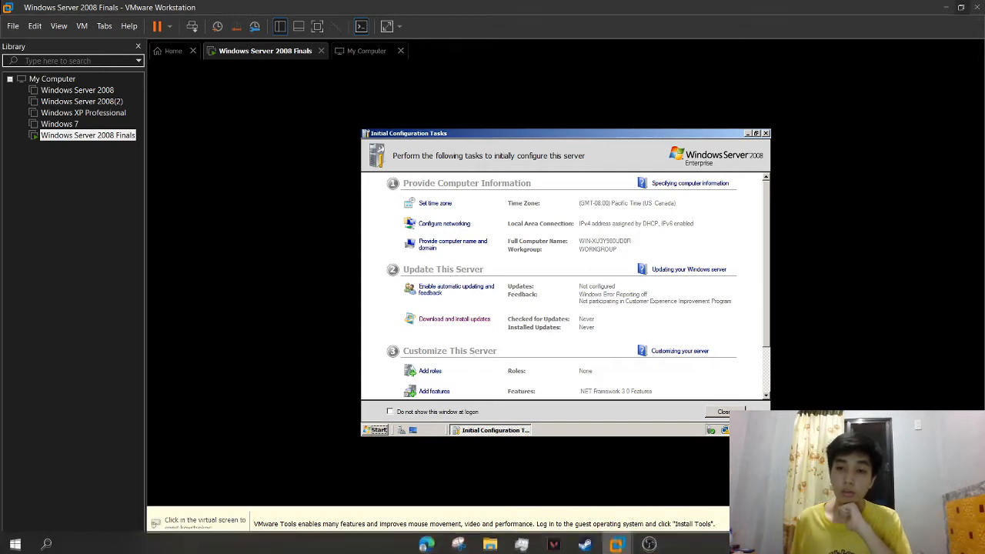
Step: Check the Local Area Connection details: DHCP-assigned IPv4 192.168.40.141 with mask 255.255.255.0
click(468, 224)
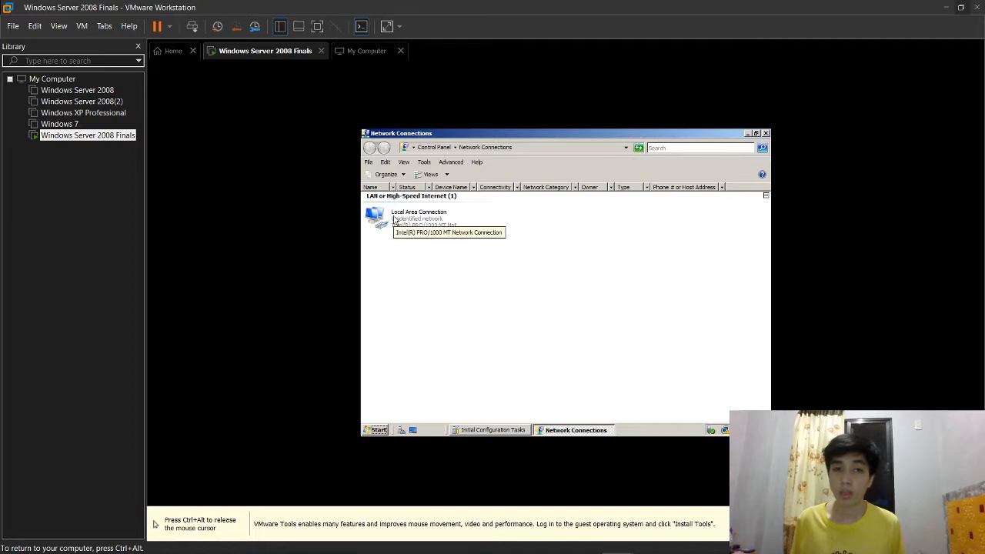
right_click(394, 215)
click(412, 229)
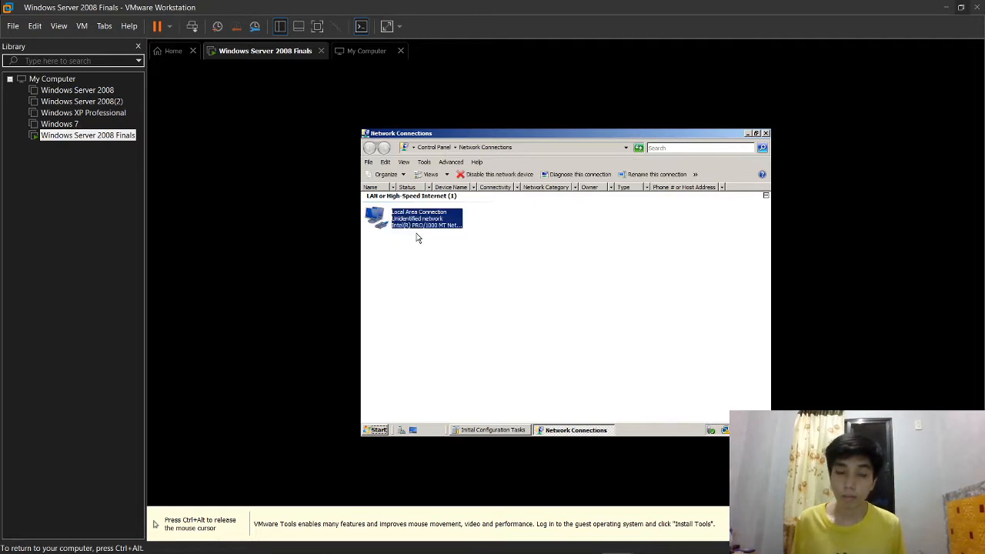
click(504, 270)
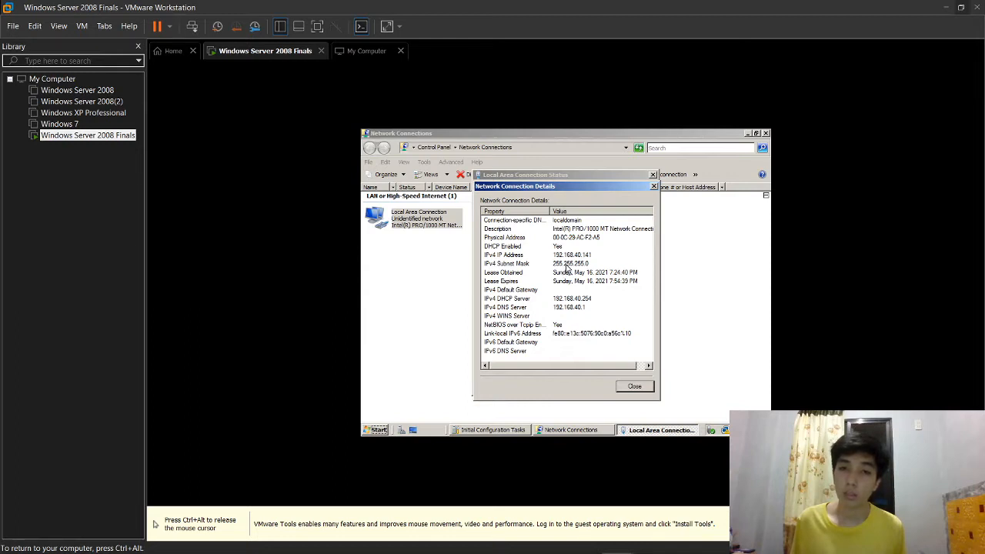
click(633, 387)
Step: Give the connection's IPv4 a static address 192.168.40.141 with subnet mask 255.255.255.0
click(507, 363)
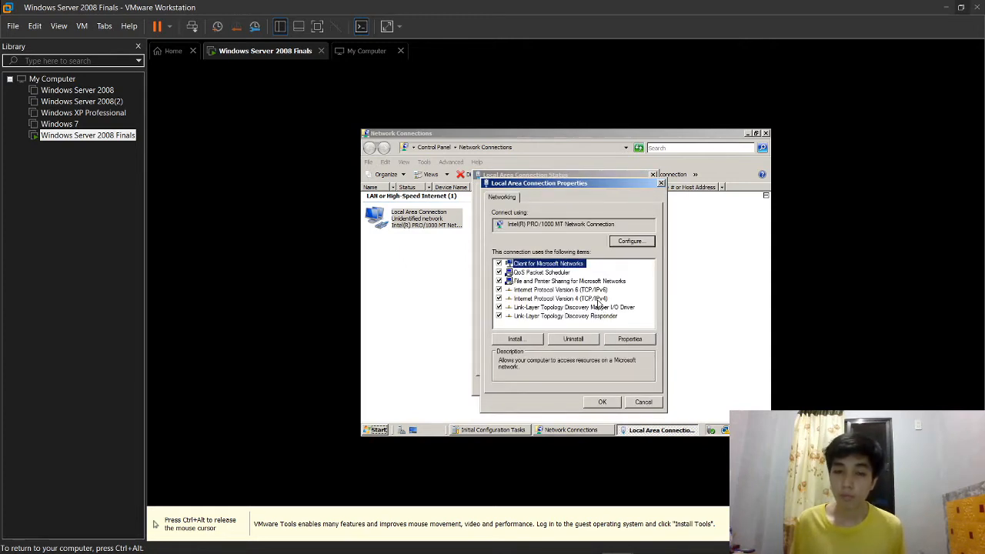
click(597, 299)
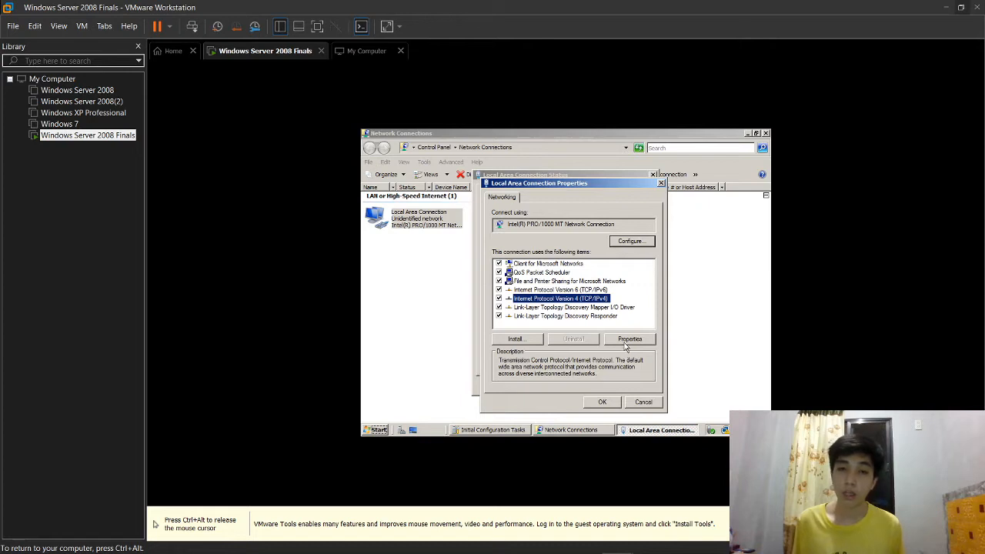
click(628, 340)
click(538, 269)
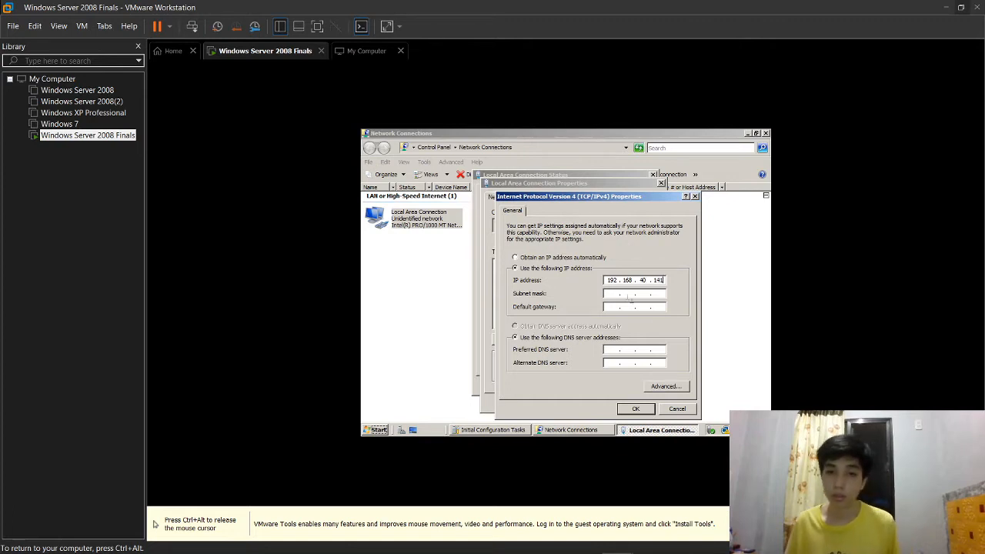
key(Tab)
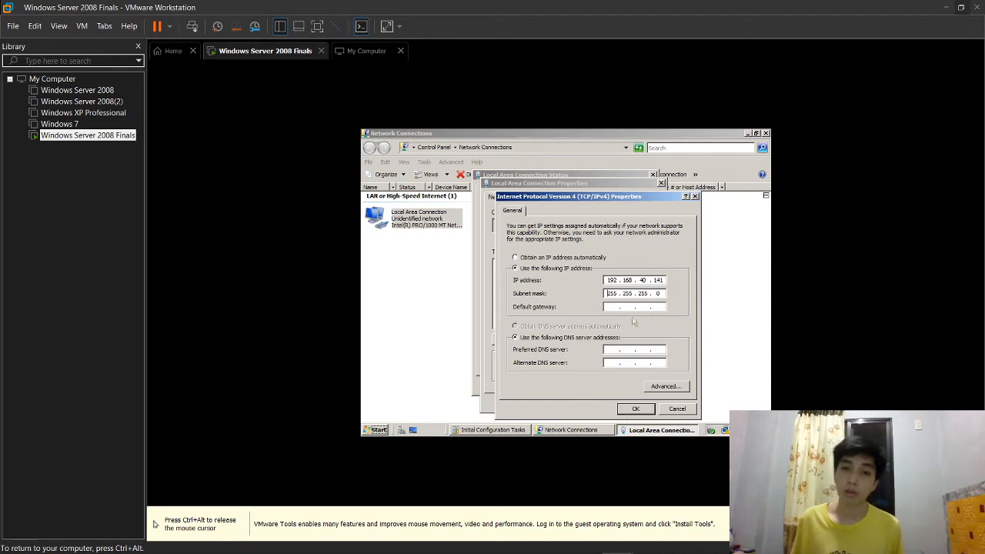
click(636, 408)
Step: Close the connection properties, status and Network Connections windows
click(601, 402)
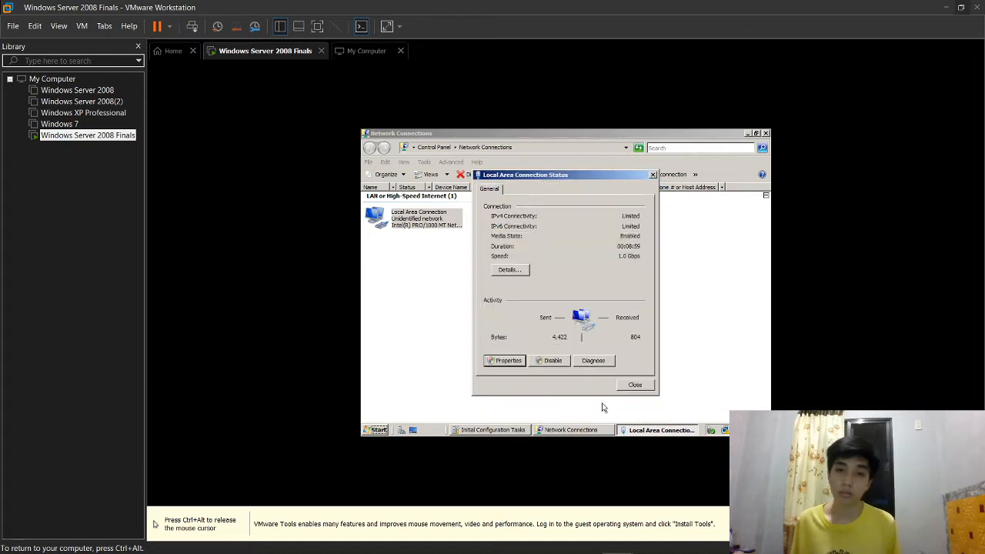
click(633, 390)
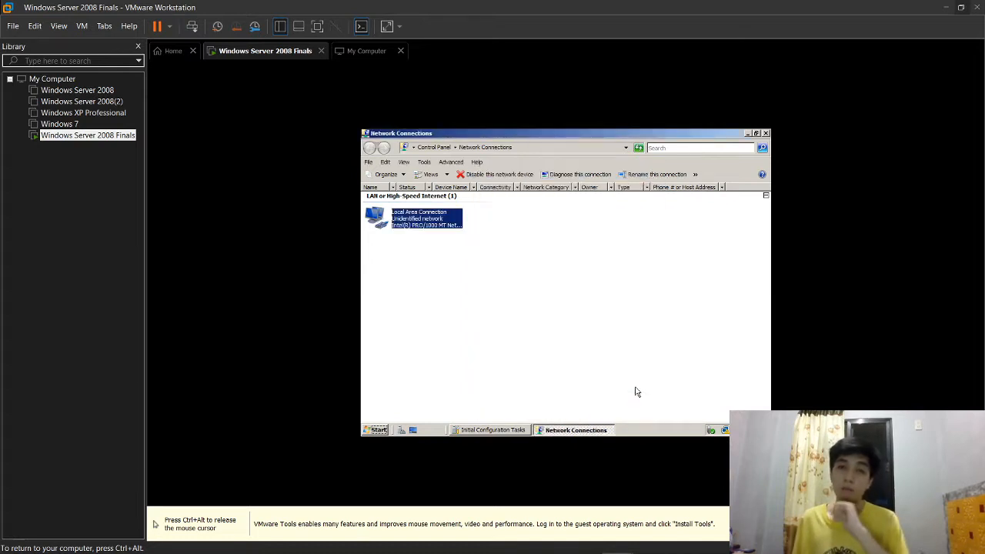
click(765, 133)
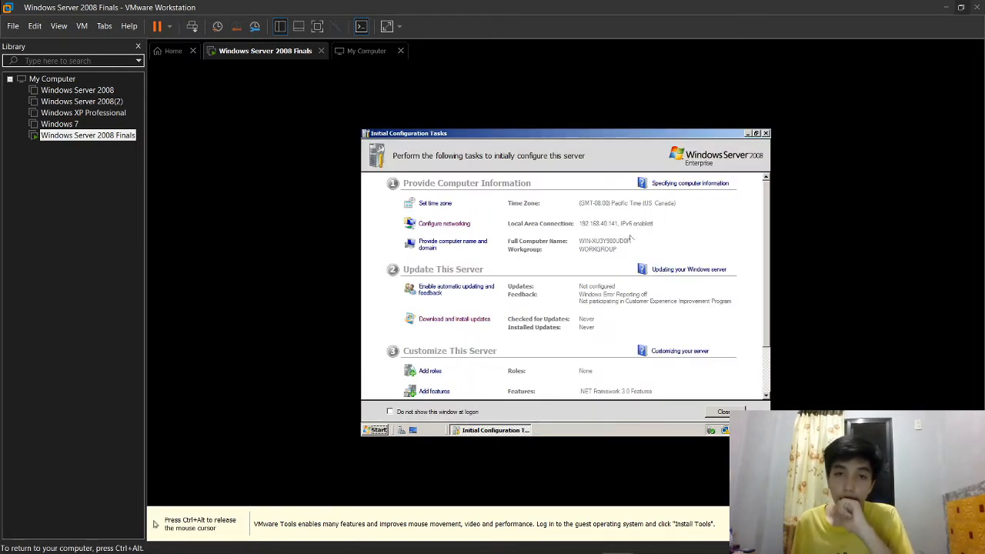
Step: Replace the server's randomly generated computer name with a new name in System Properties
click(481, 250)
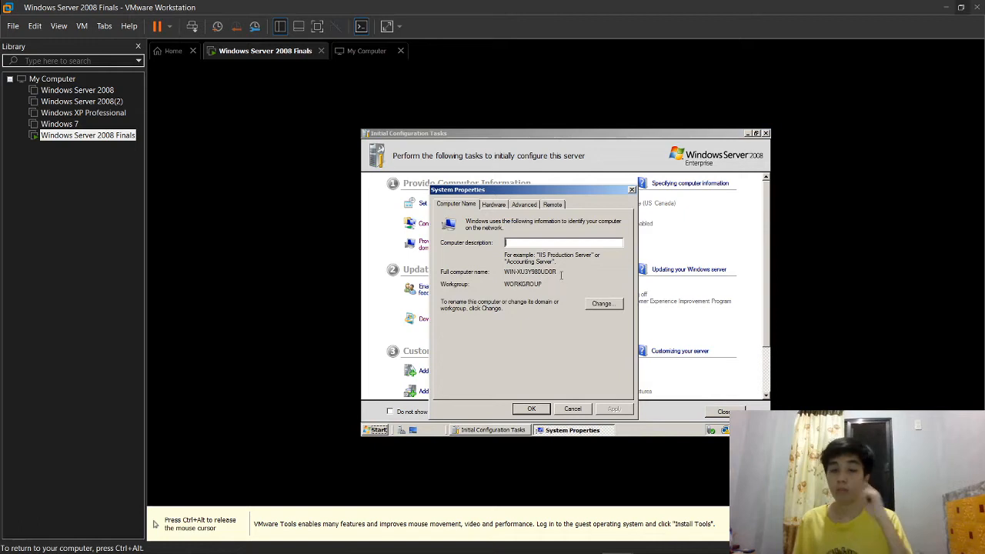
text(WINDOWS-SERVER 2008)
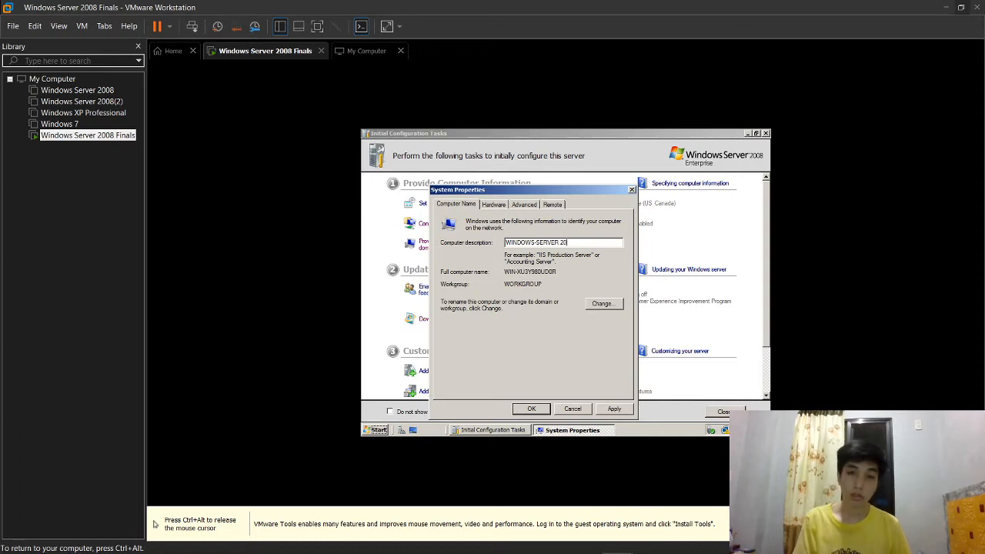
click(598, 306)
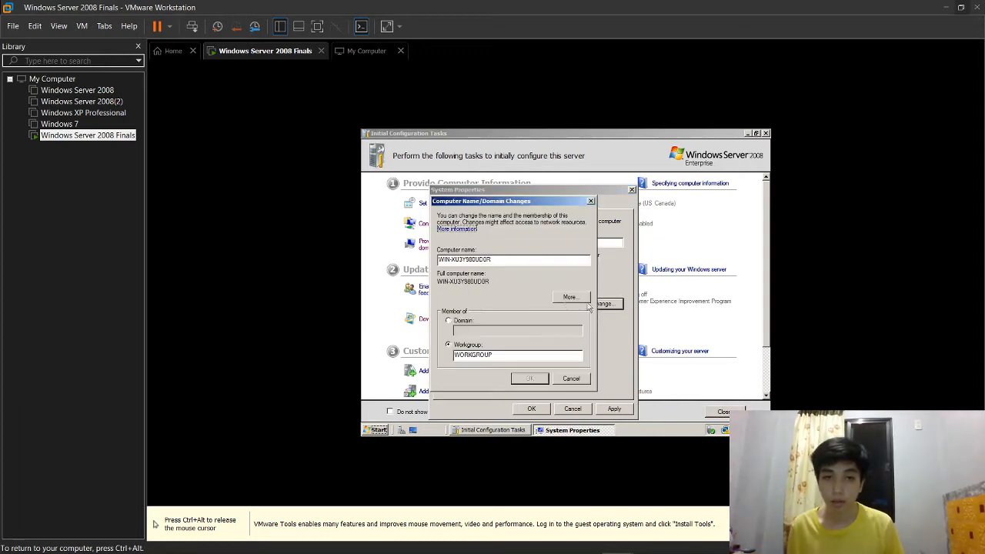
double_click(500, 258)
key(BackSpace)
key(BackSpace)
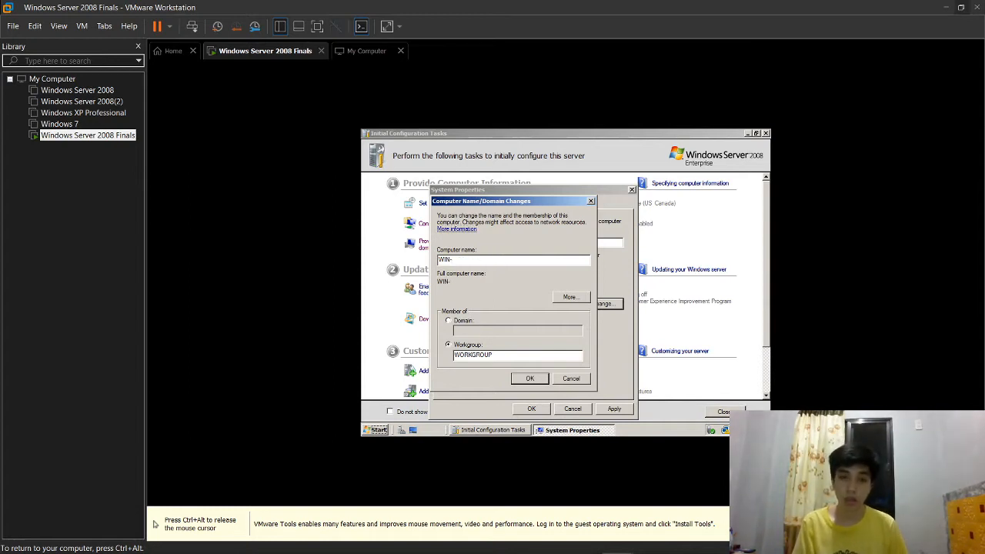
key(BackSpace)
key(BackSpace)
key(BackSpace)
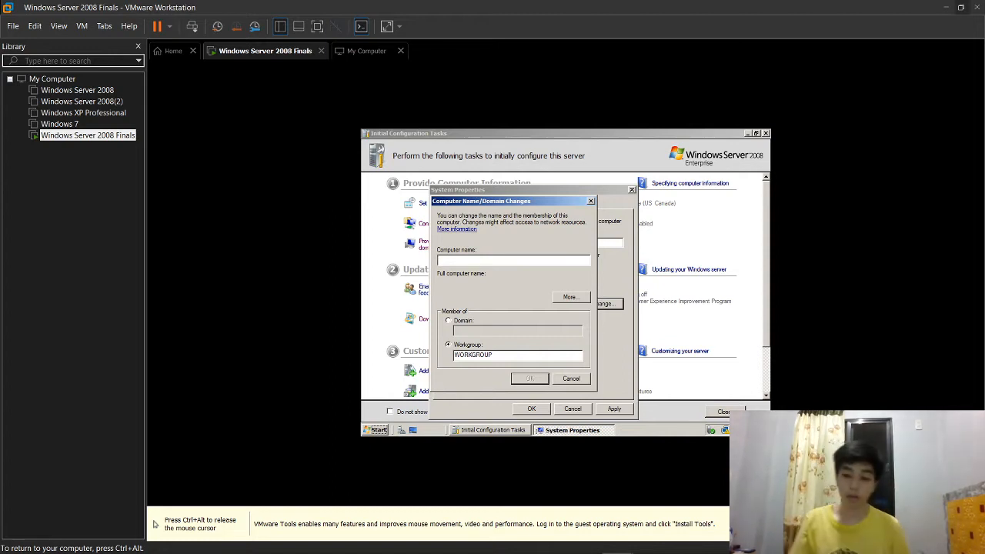
text(WIN-SERV20)
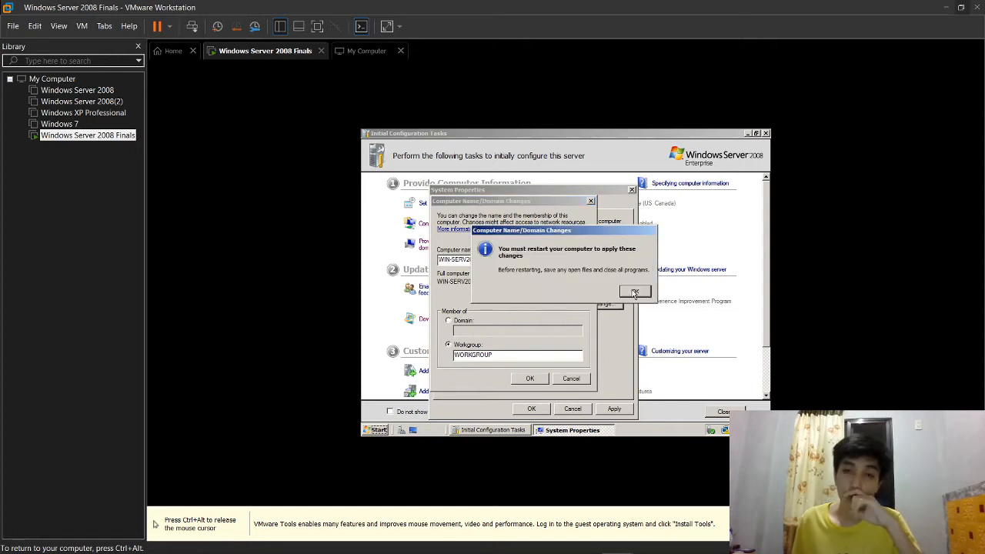
Step: Apply the system property changes and restart the guest server now
click(635, 292)
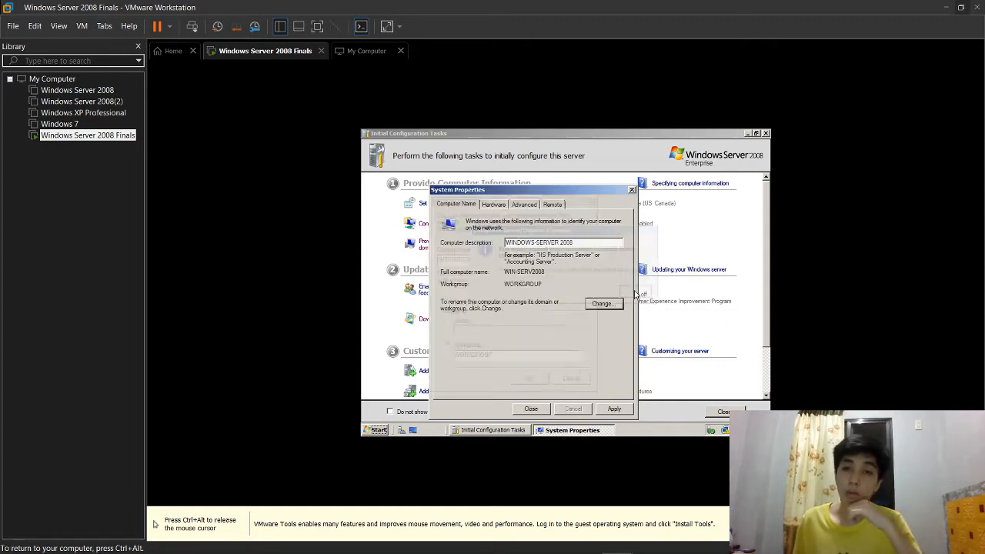
click(614, 410)
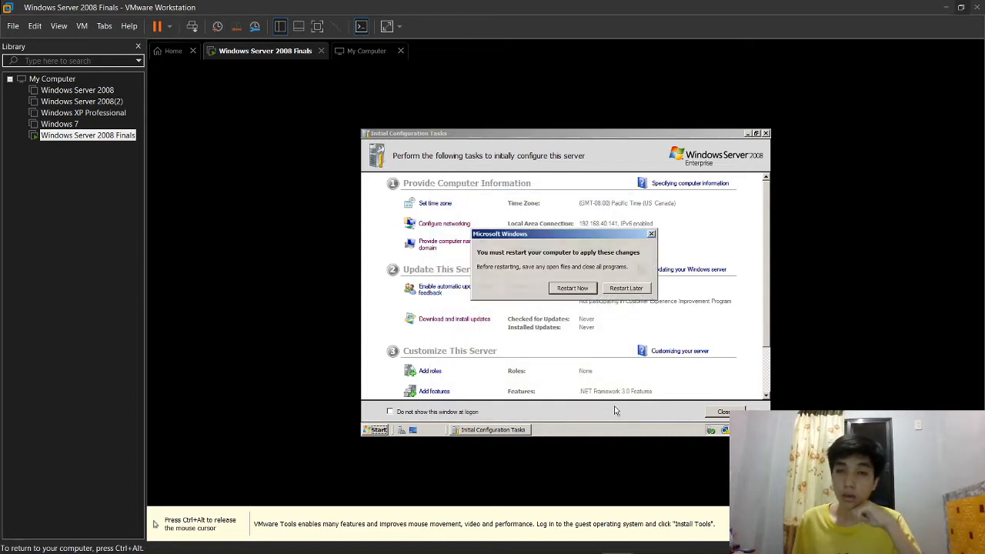
click(581, 293)
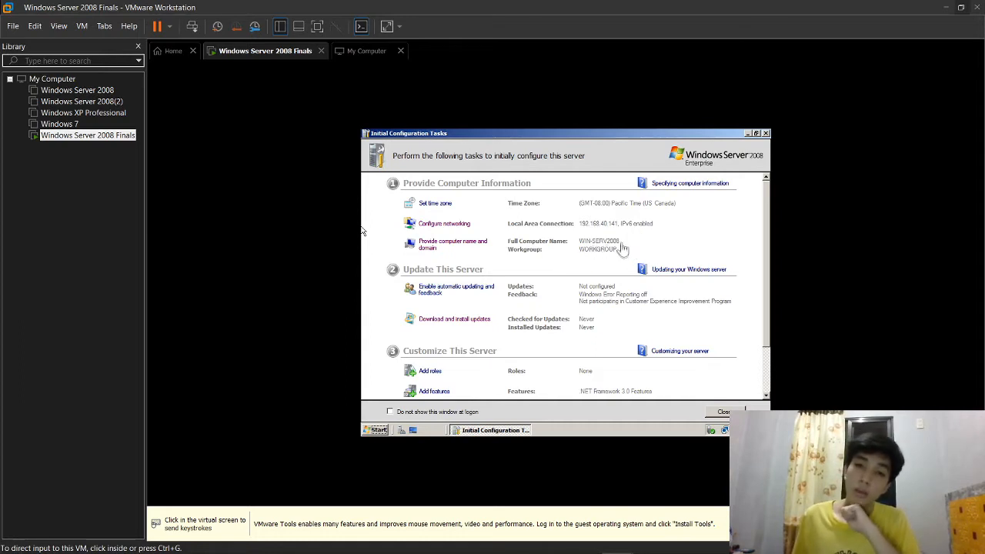
Step: Scroll Initial Configuration Tasks on the restarted server and launch the Add Roles Wizard
click(666, 247)
key(ctrl+alt)
click(223, 265)
scroll(616, 376, down, 3)
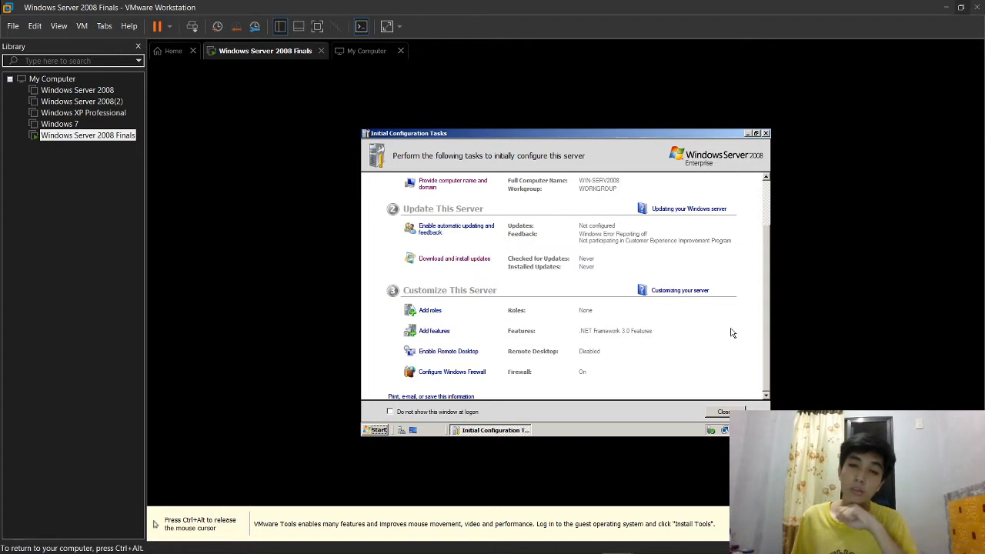
click(431, 311)
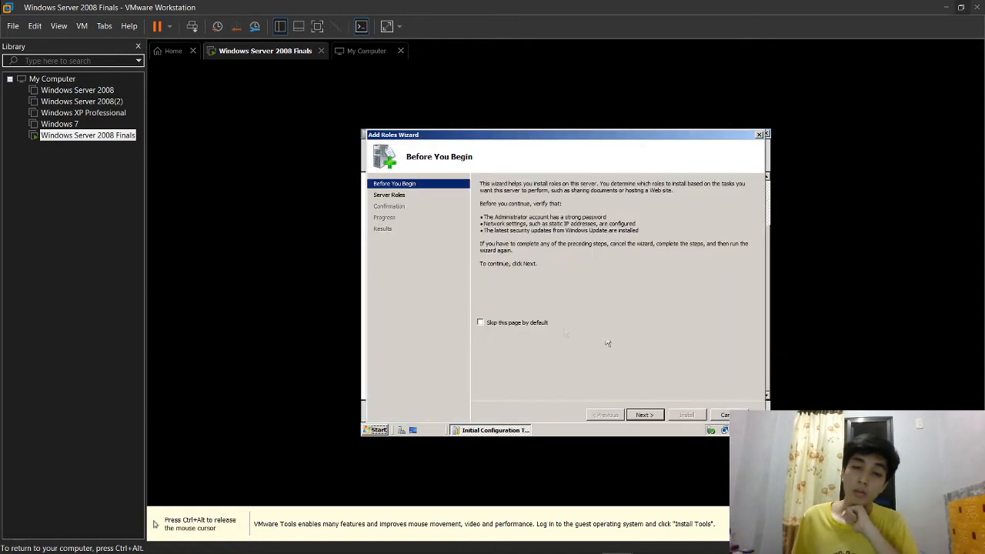
Step: Select Active Directory Domain Services in the Add Roles Wizard, install it, and close the wizard
click(643, 416)
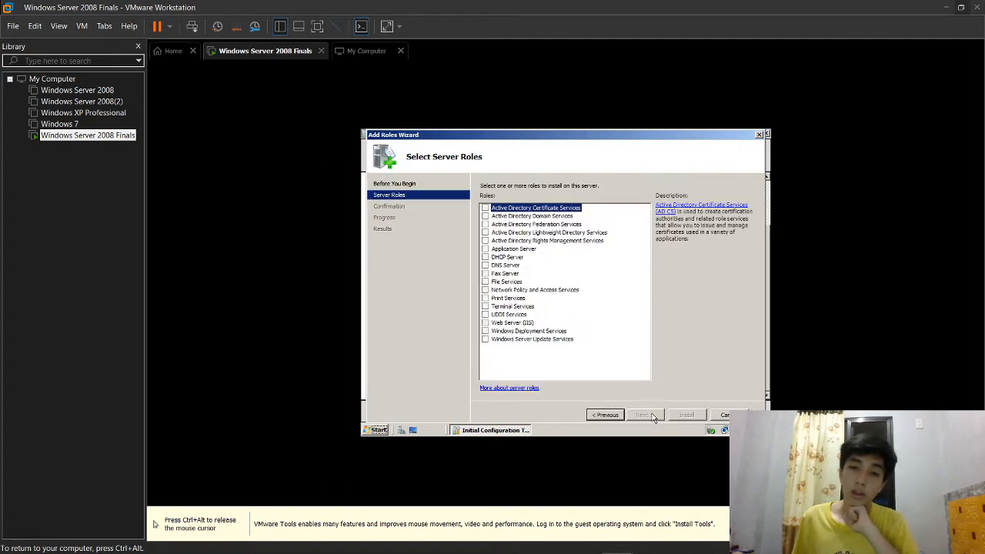
click(485, 217)
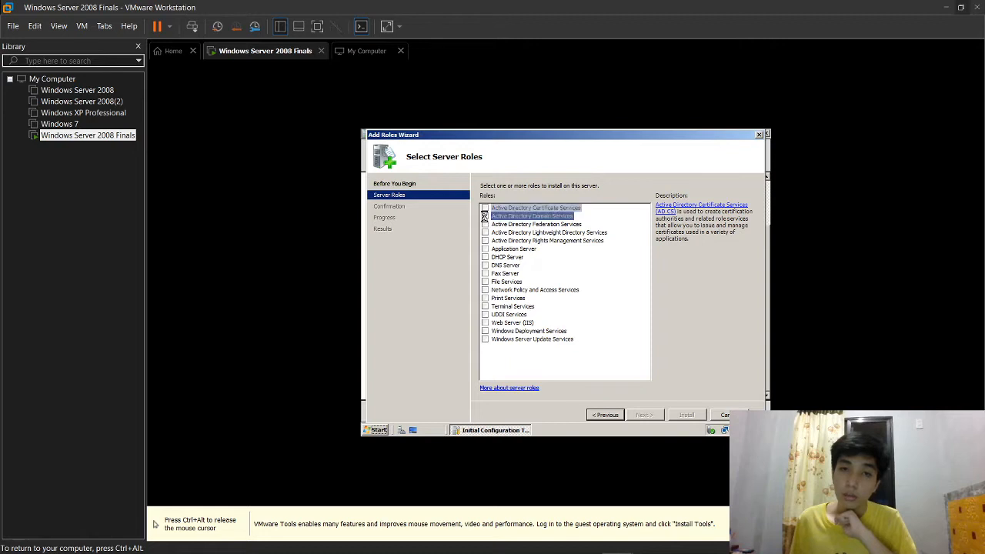
click(644, 416)
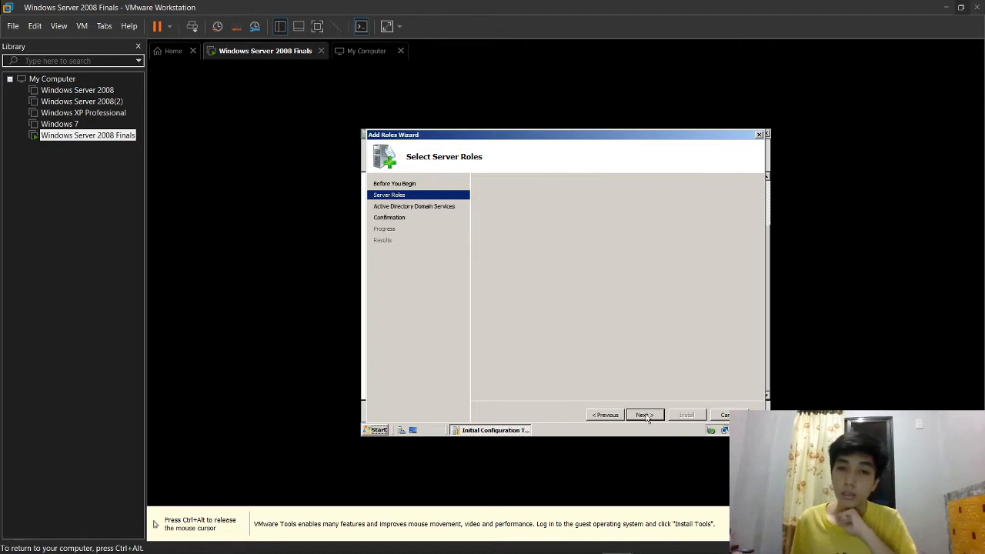
click(644, 416)
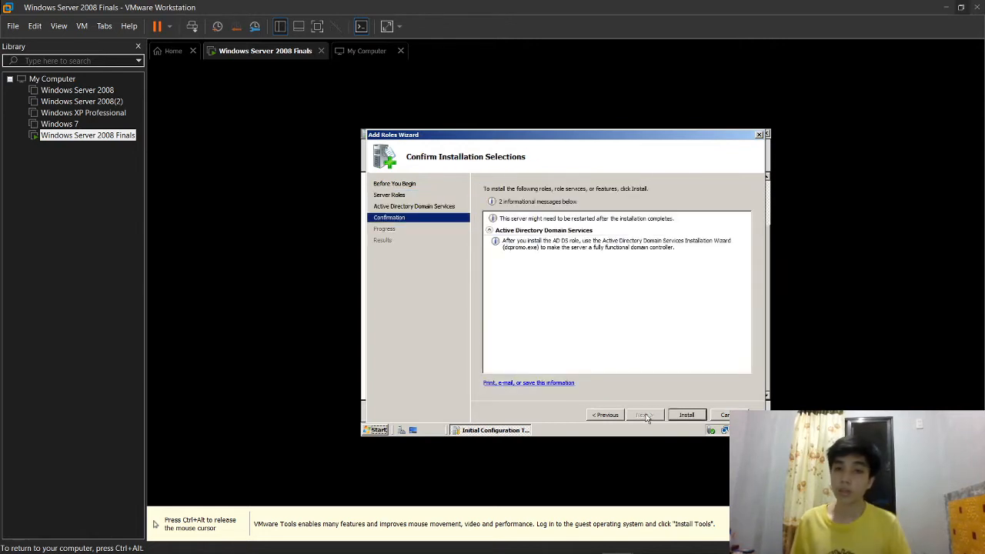
click(681, 417)
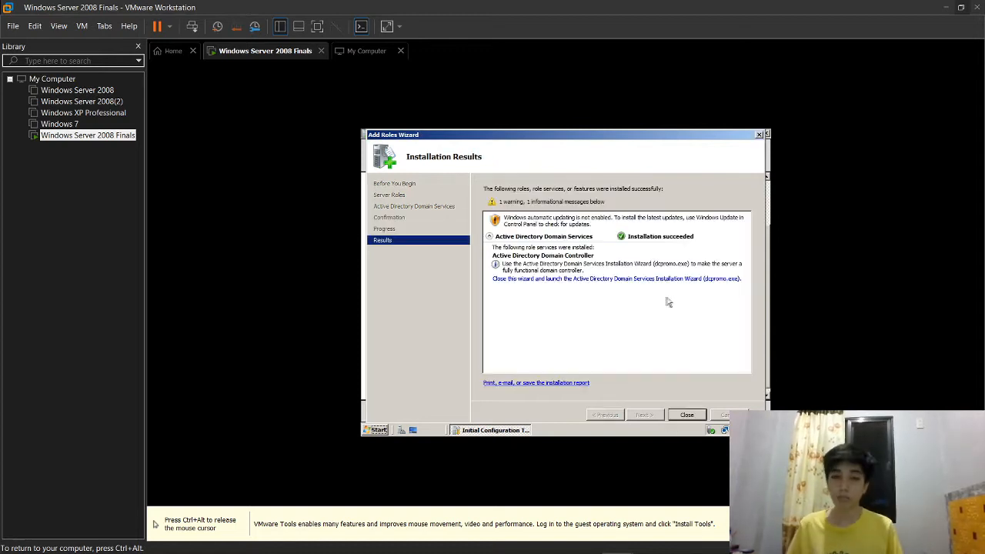
click(669, 433)
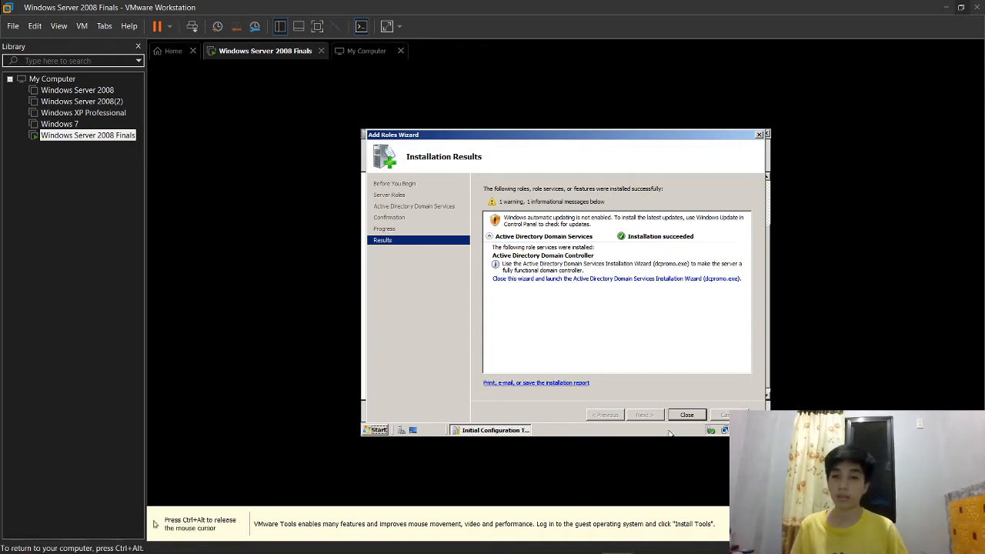
click(677, 416)
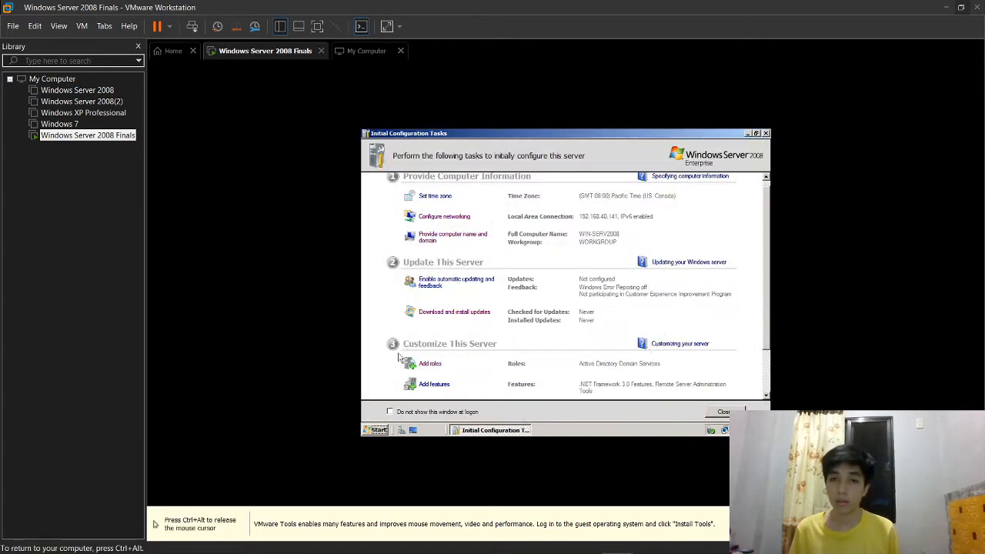
Step: Run dcpromo.exe from the Start menu's Run box and move past the wizard's welcome page
click(369, 431)
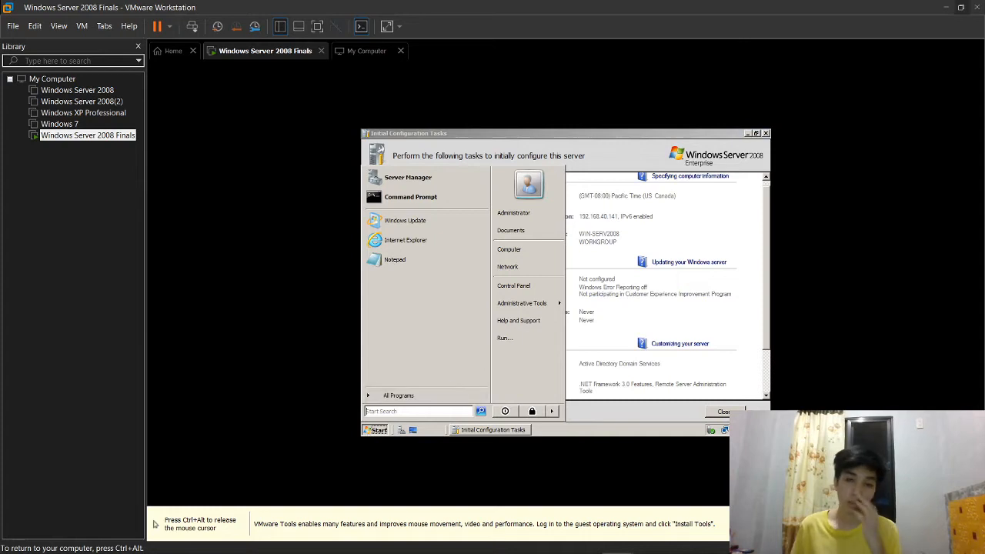
click(517, 336)
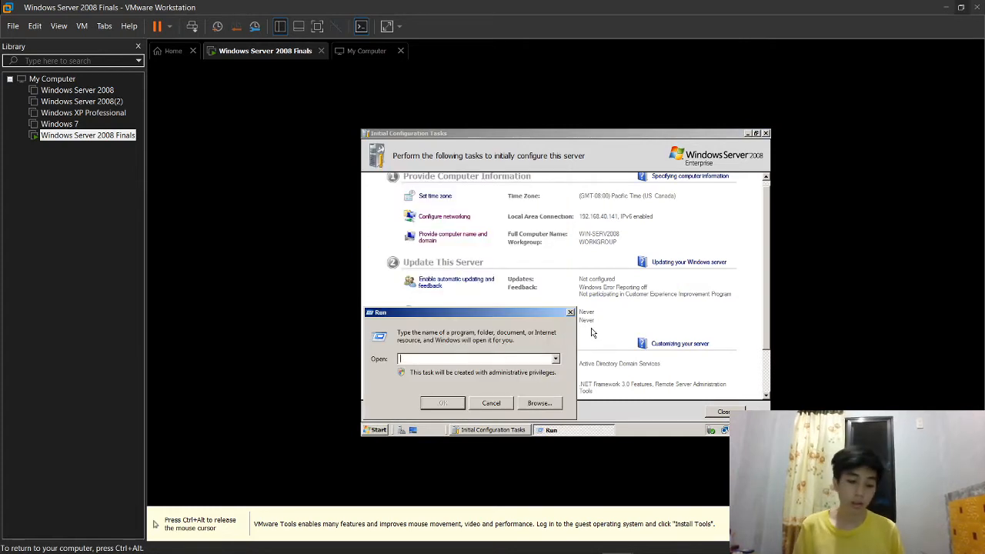
text(dcpromo.exe)
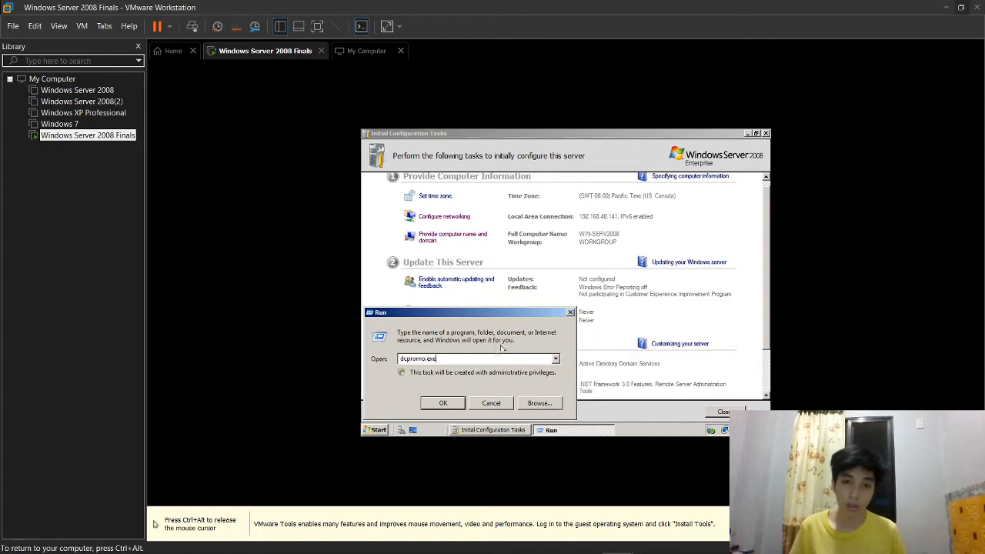
click(444, 403)
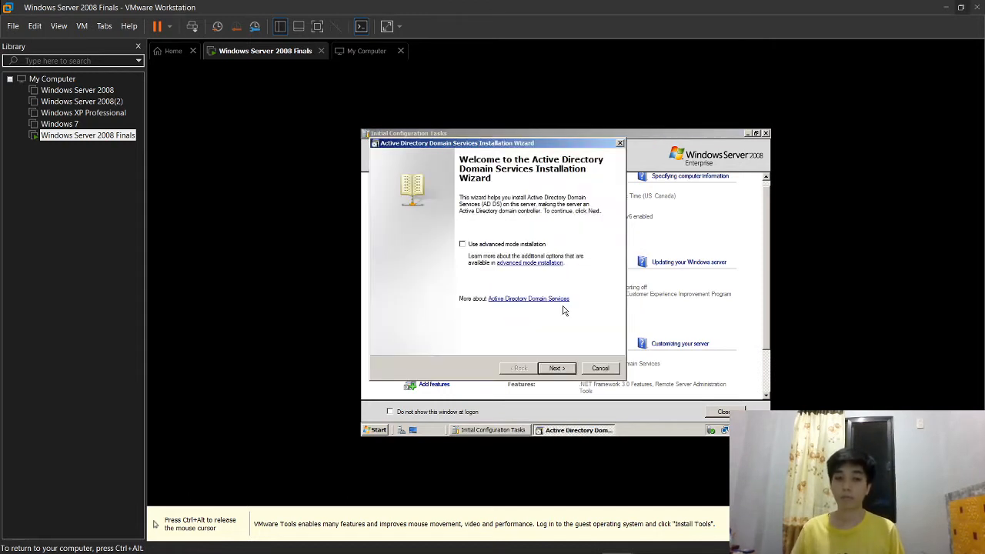
click(561, 368)
Step: Create a new domain in a new forest with tupt.com as the forest root domain
click(562, 369)
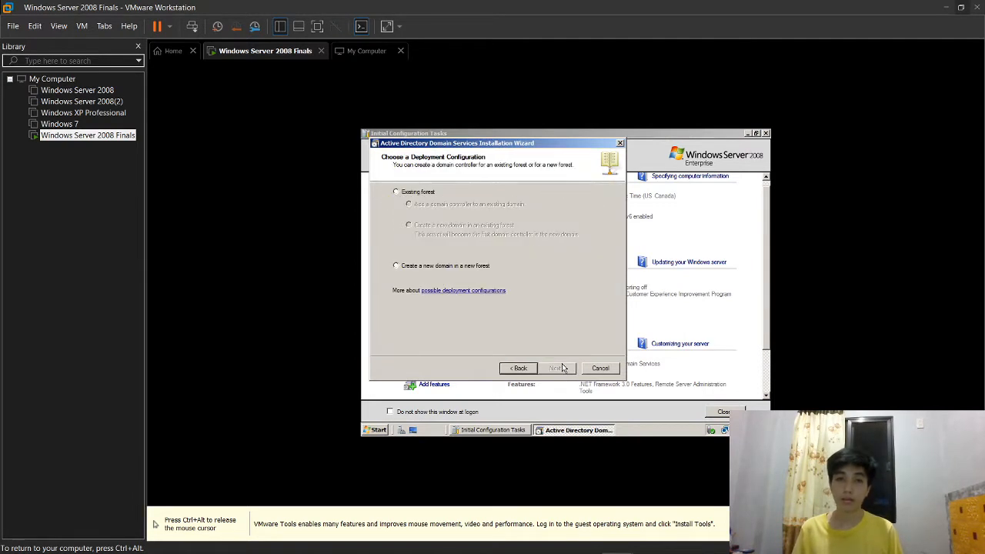
click(475, 269)
click(556, 368)
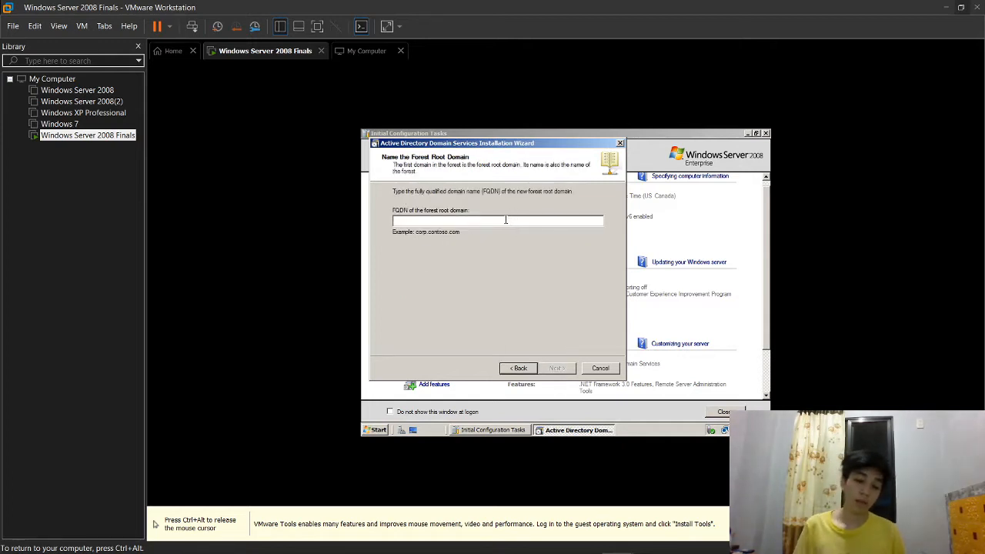
text(lupt.com)
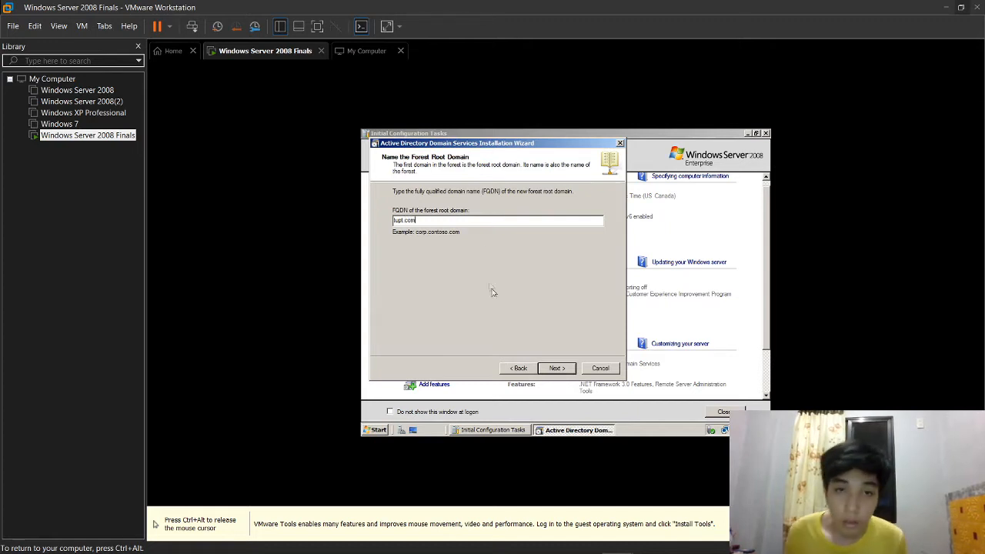
click(555, 369)
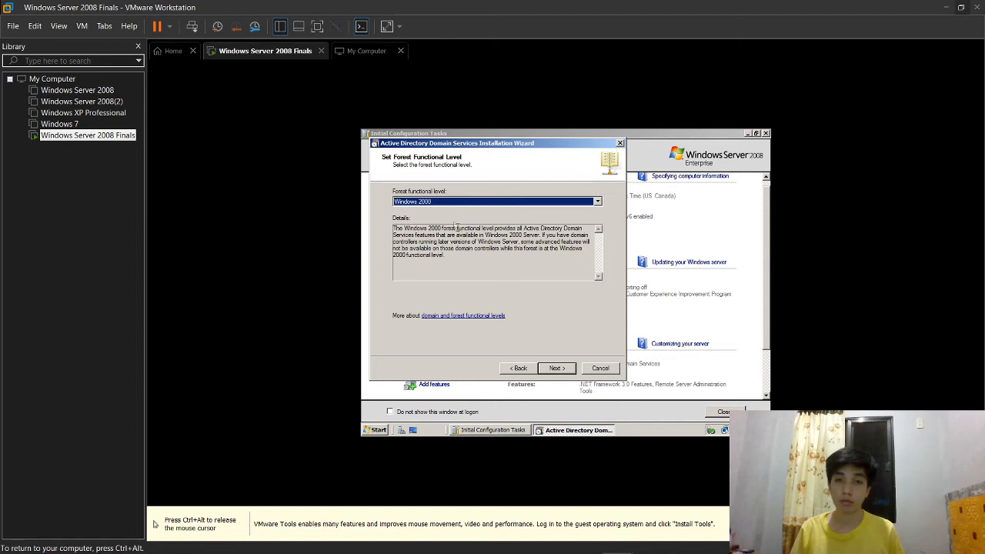
Step: Keep Windows 2000 forest and domain functional levels, include DNS server, and accept the delegation warning
click(569, 368)
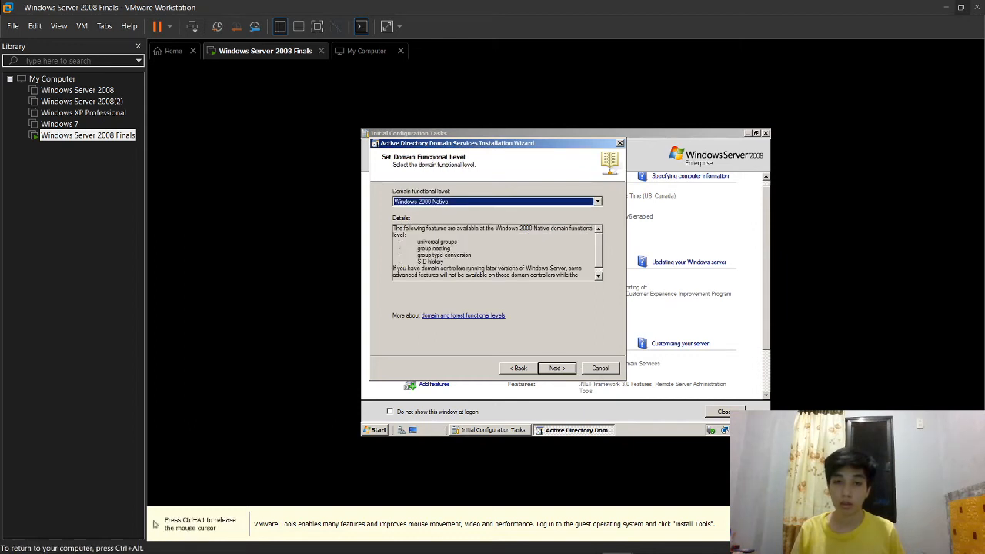
click(517, 205)
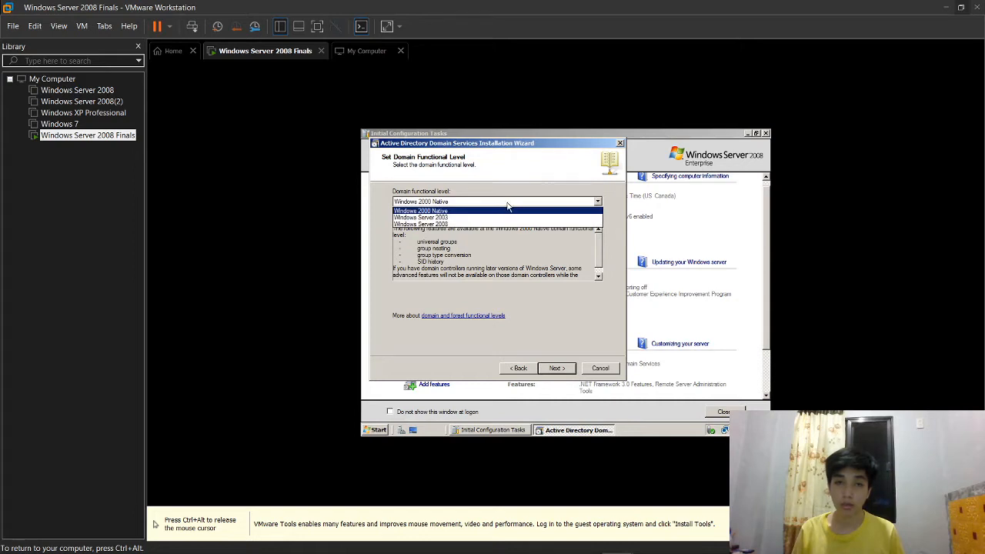
click(505, 203)
click(553, 369)
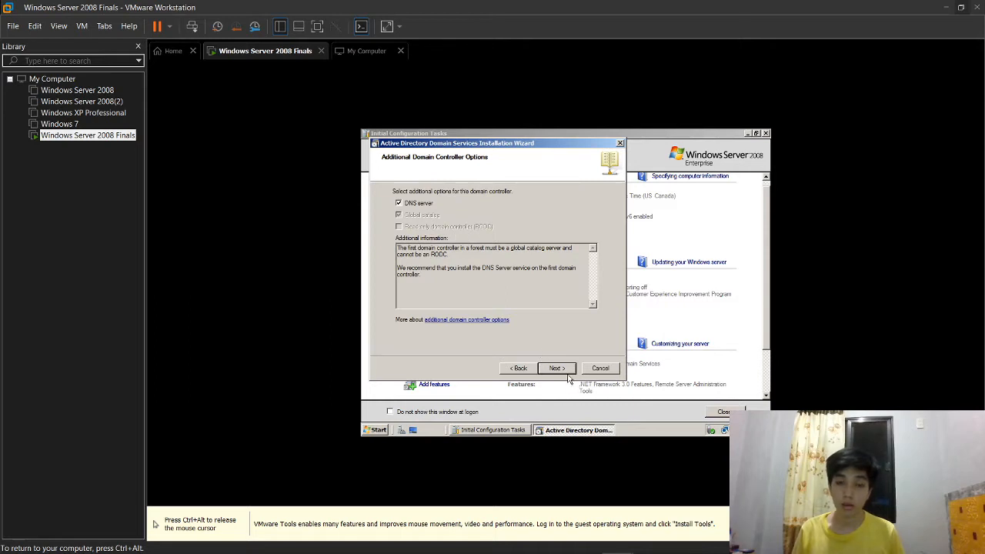
click(557, 368)
click(602, 334)
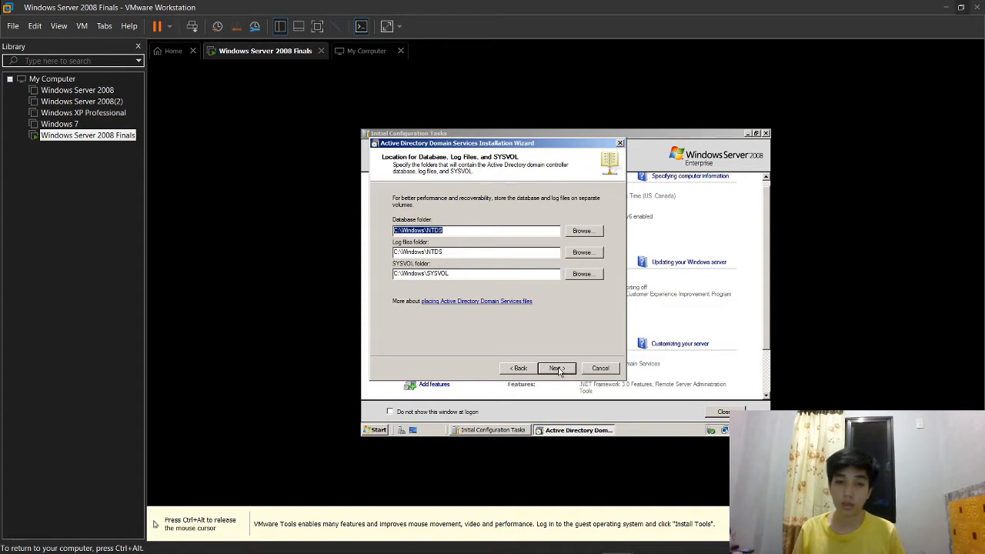
Step: Keep the default database, log and SYSVOL folders and enter and confirm the restore-mode password
click(557, 368)
key(Caps_Lock)
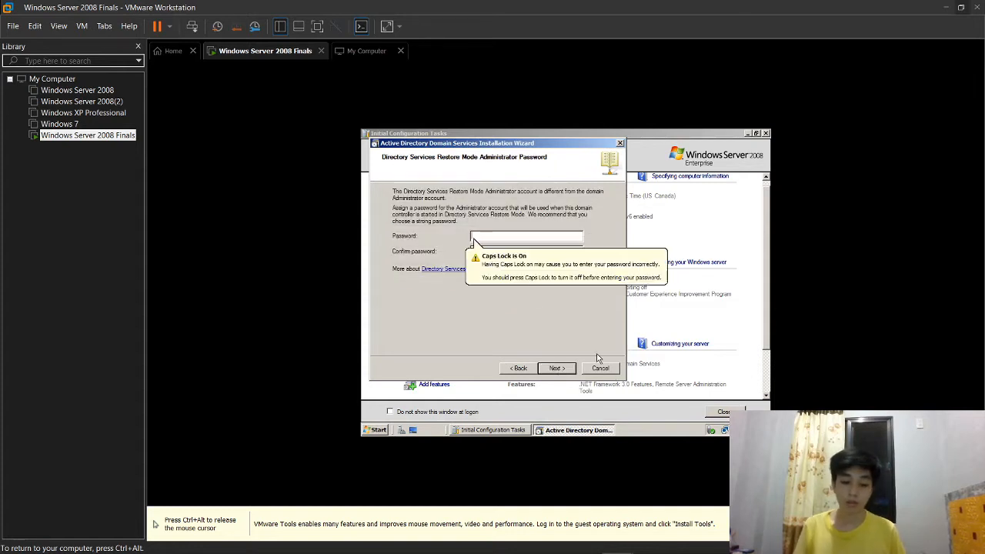
text(****)
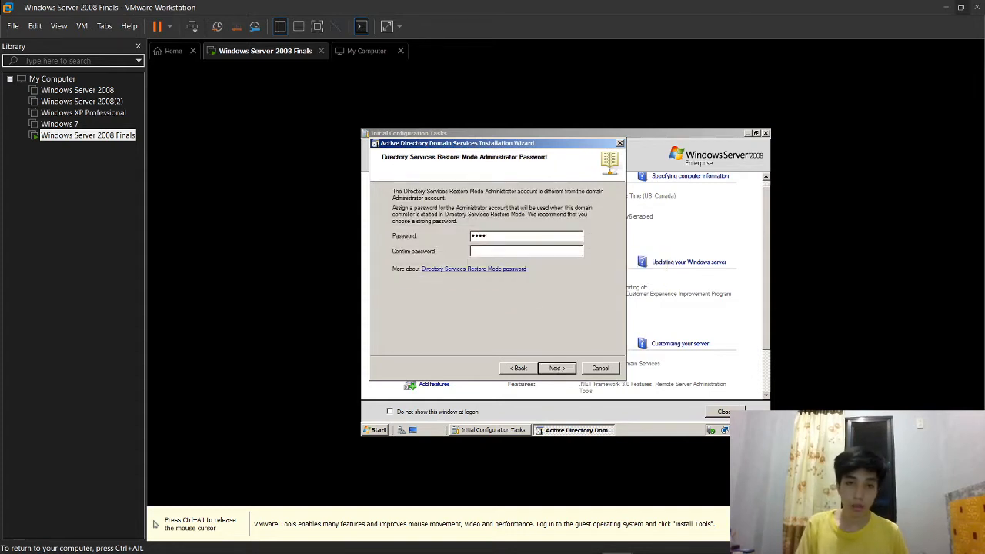
text(*****)
key(Tab)
text(****)
key(Return)
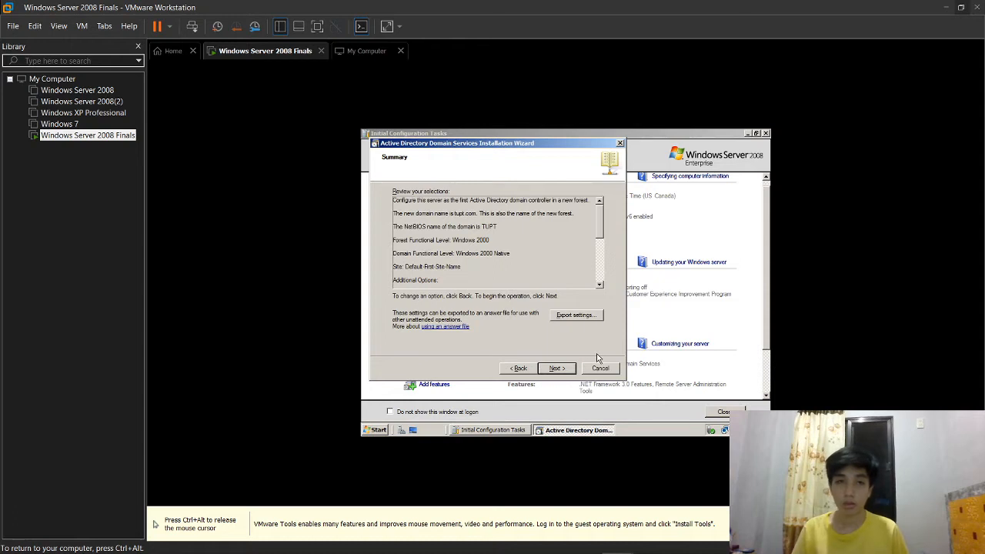
Step: Confirm the summary, let AD DS configure for tupt.com, and finish the wizard
click(574, 369)
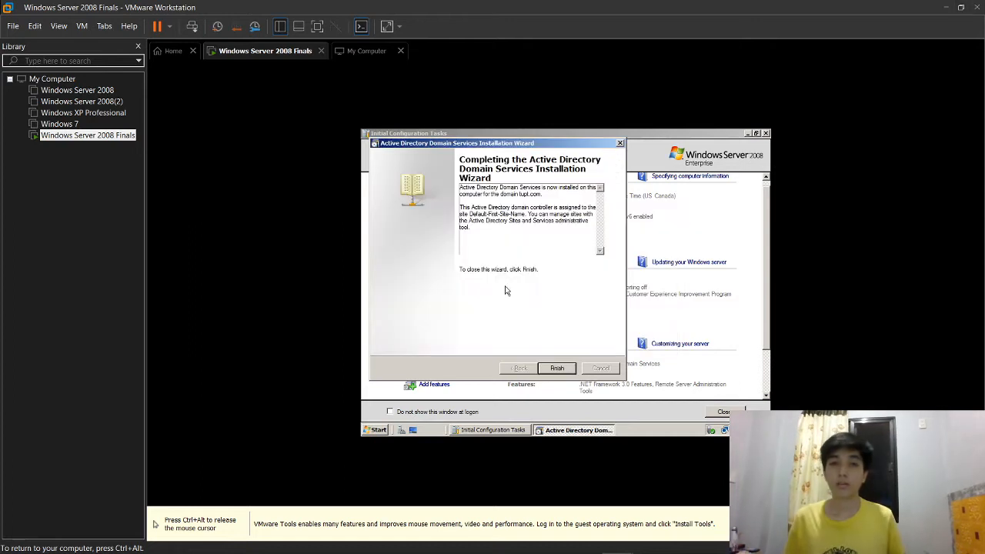
key(ctrl+alt)
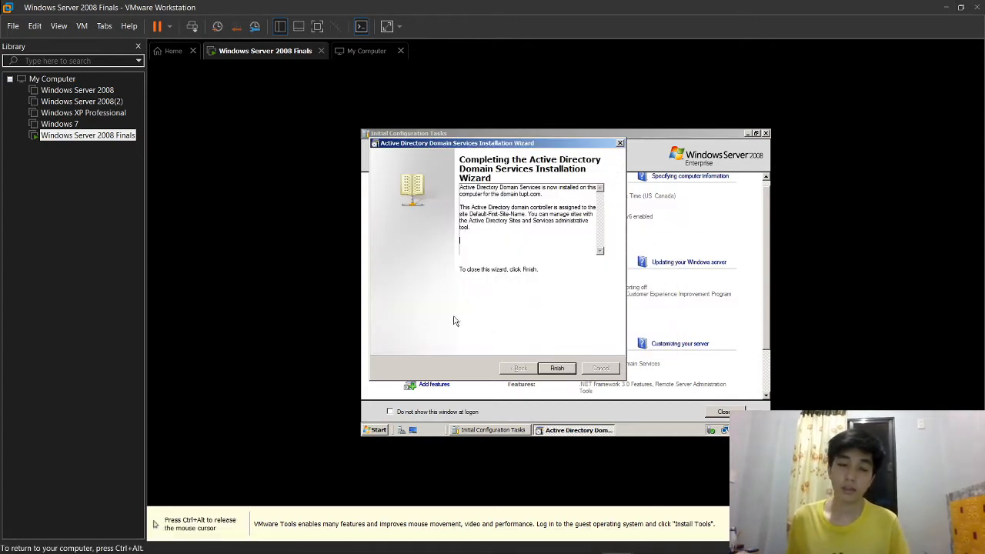
click(556, 369)
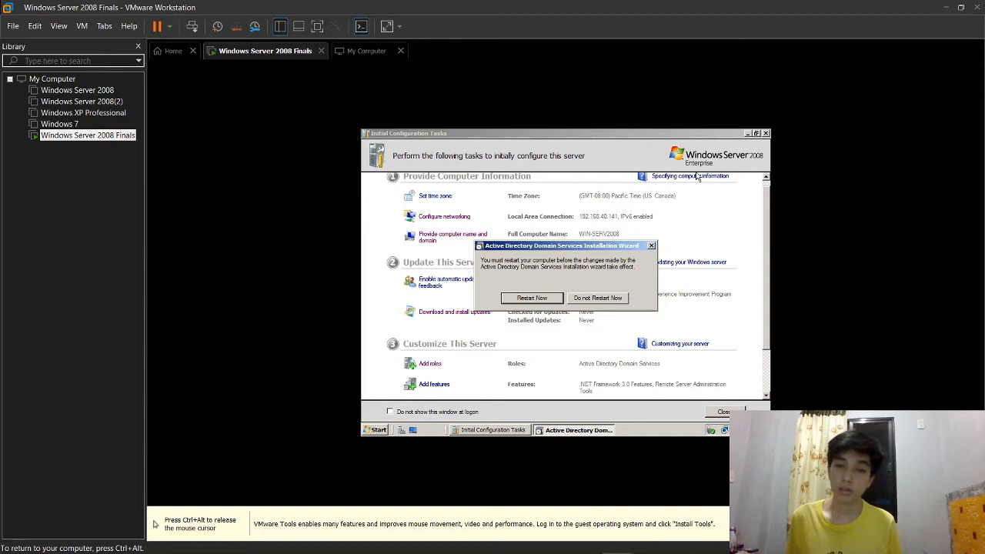
Step: Restart the server as the tupt.com domain controller and open the Start menu once it's back
click(532, 298)
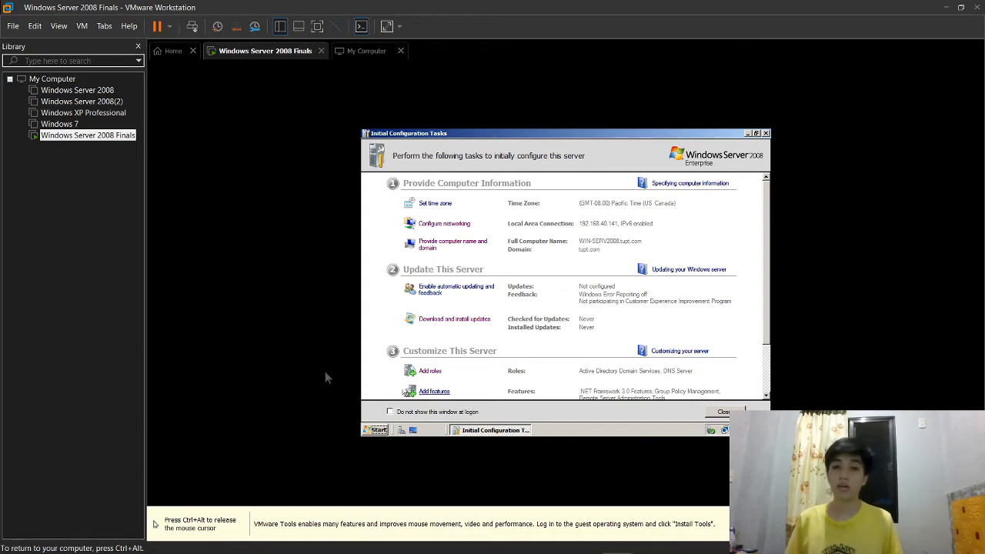
key(ctrl+alt)
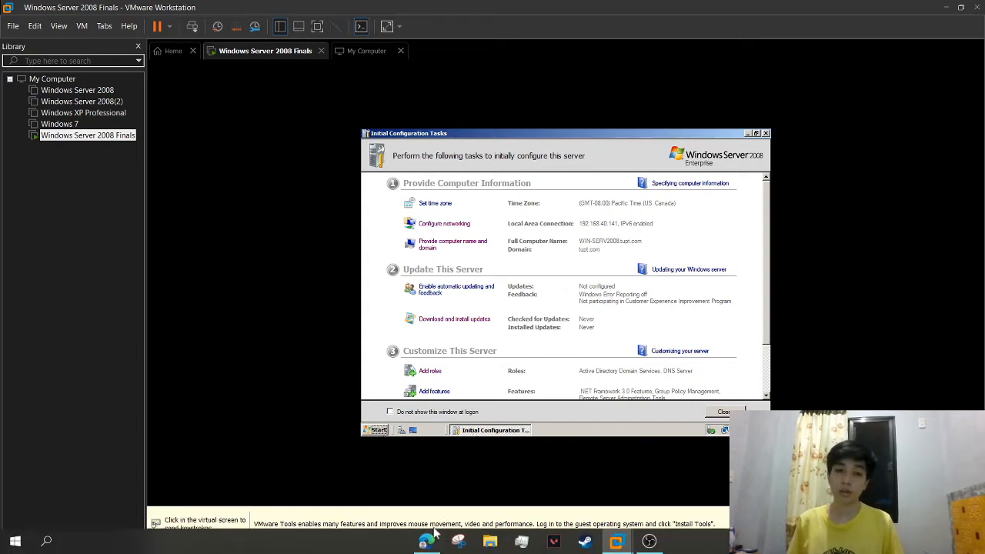
click(416, 420)
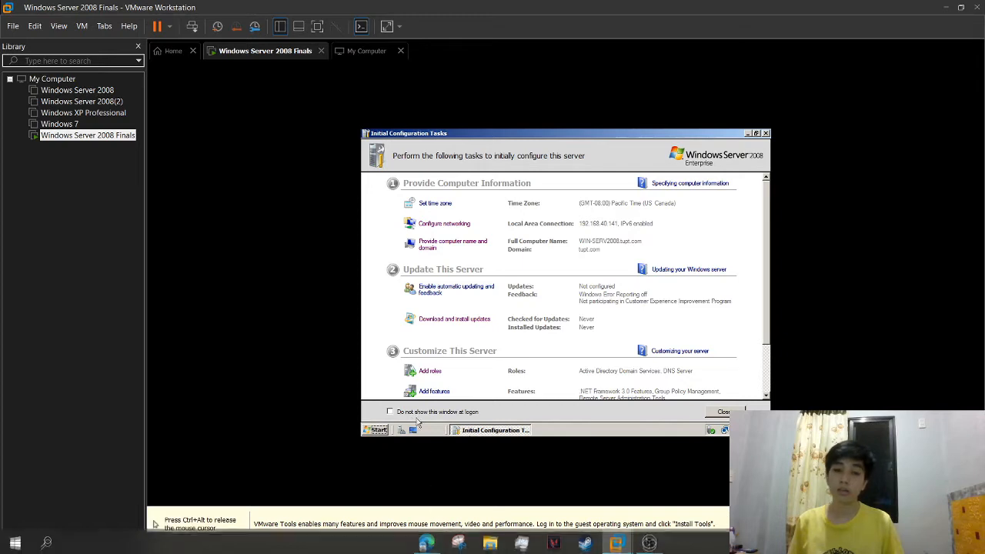
Step: Launch Active Directory Users and Computers from the server's Administrative Tools
click(376, 430)
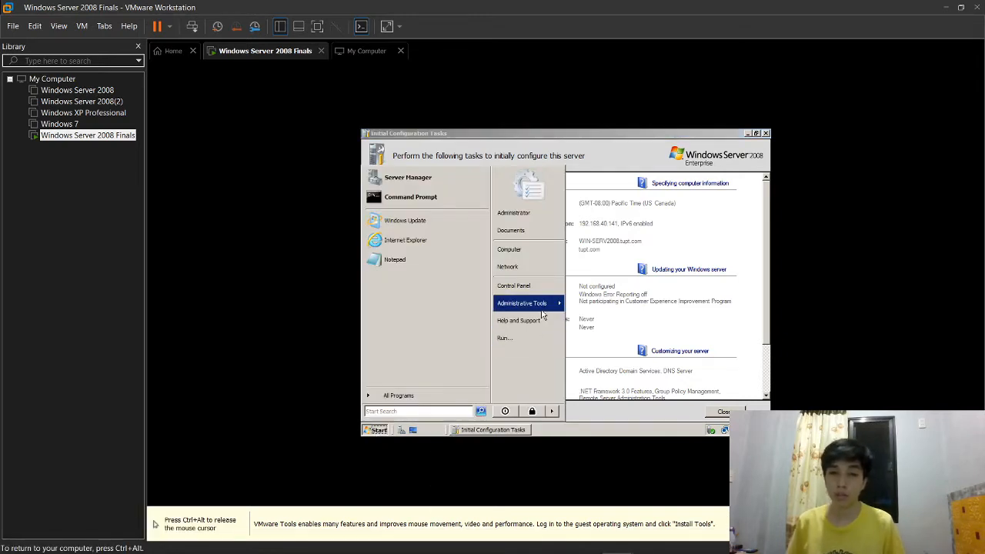
mouse_move(539, 303)
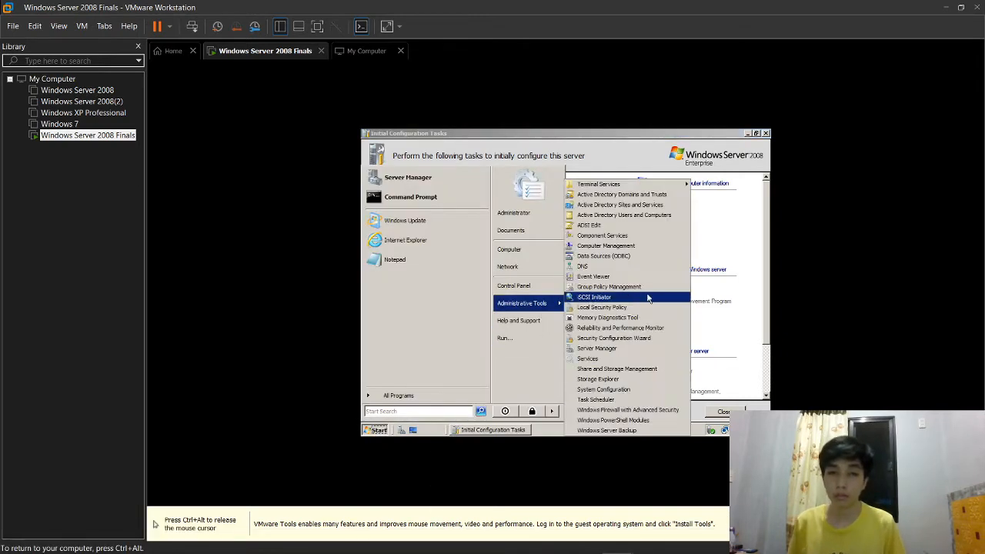
click(657, 216)
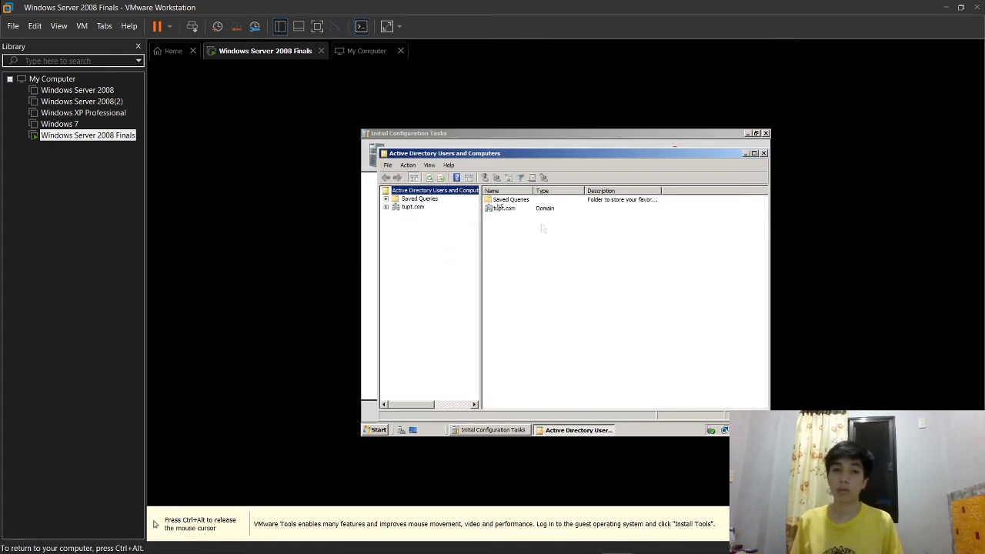
Step: Expand tupt.com to list its containers, then return to the Classroom assignment page
click(407, 209)
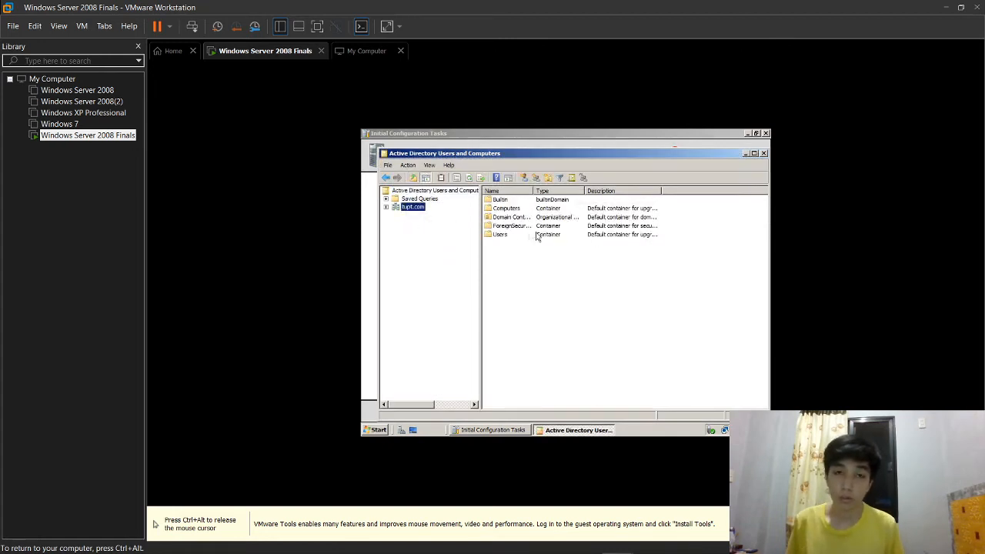
click(386, 208)
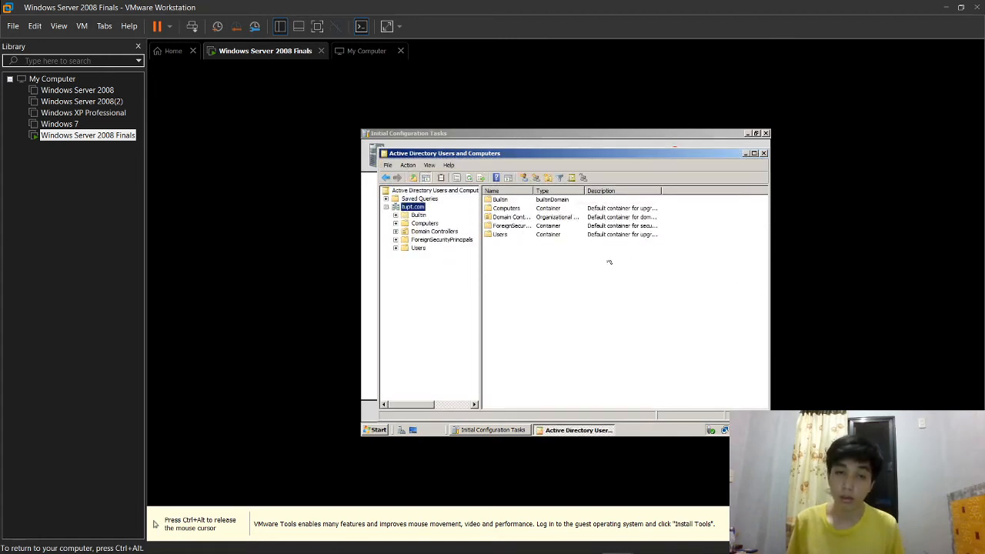
key(ctrl+alt)
click(651, 547)
Step: Restore the VMware window, shrink it and place it over the assignment page's right side
click(618, 542)
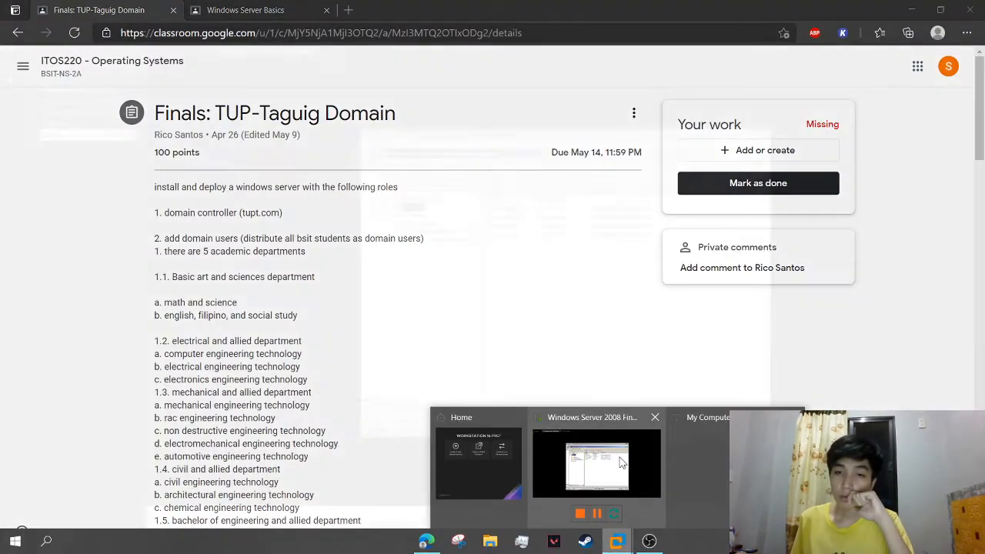
click(622, 462)
click(941, 10)
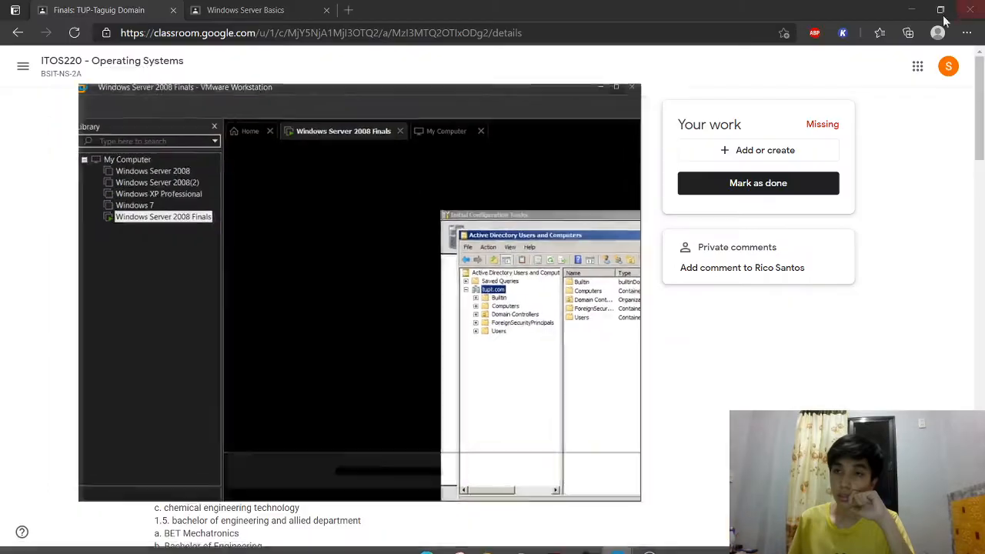
drag(471, 95, 659, 184)
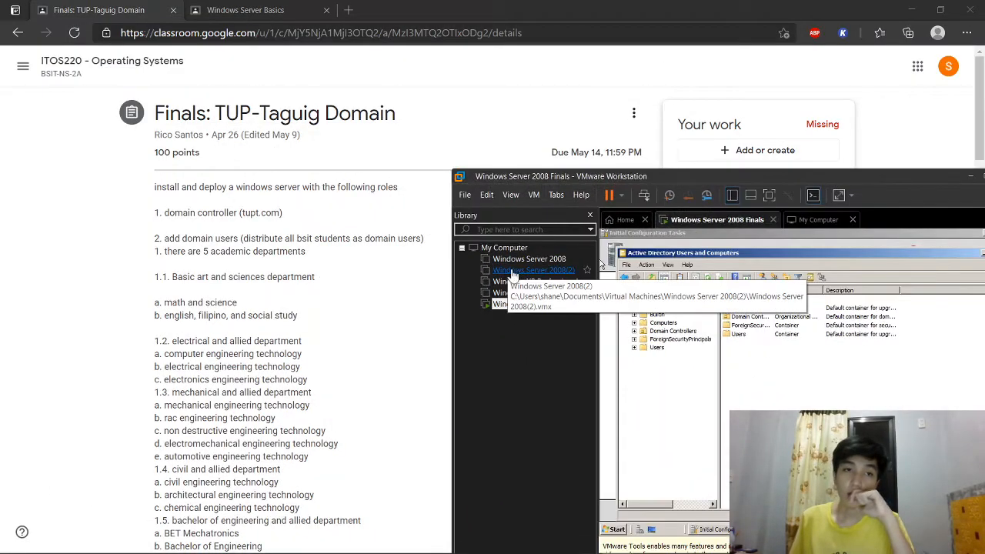
Step: Scroll through the TUP-Taguig Domain assignment instructions to read the requirements
scroll(338, 342, down, 1)
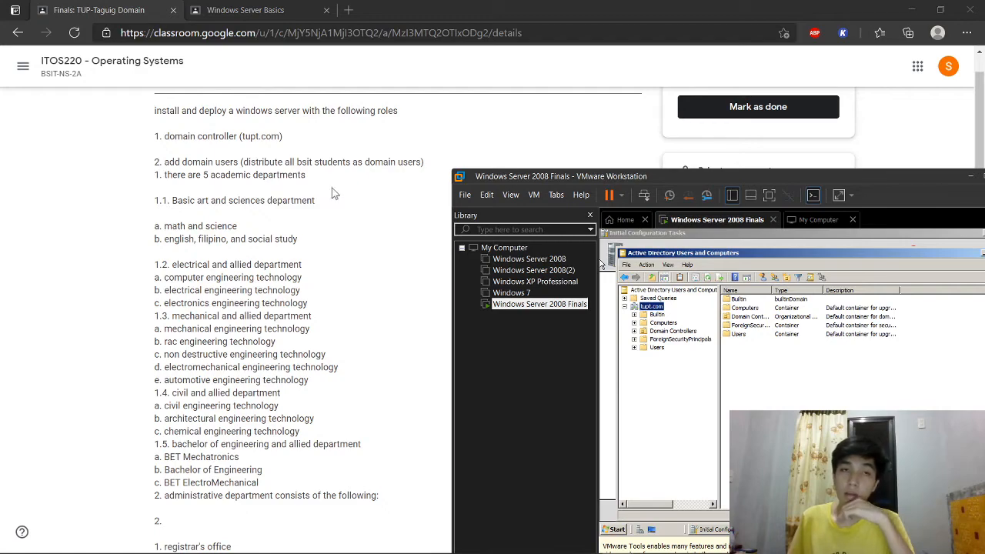
scroll(304, 331, down, 4)
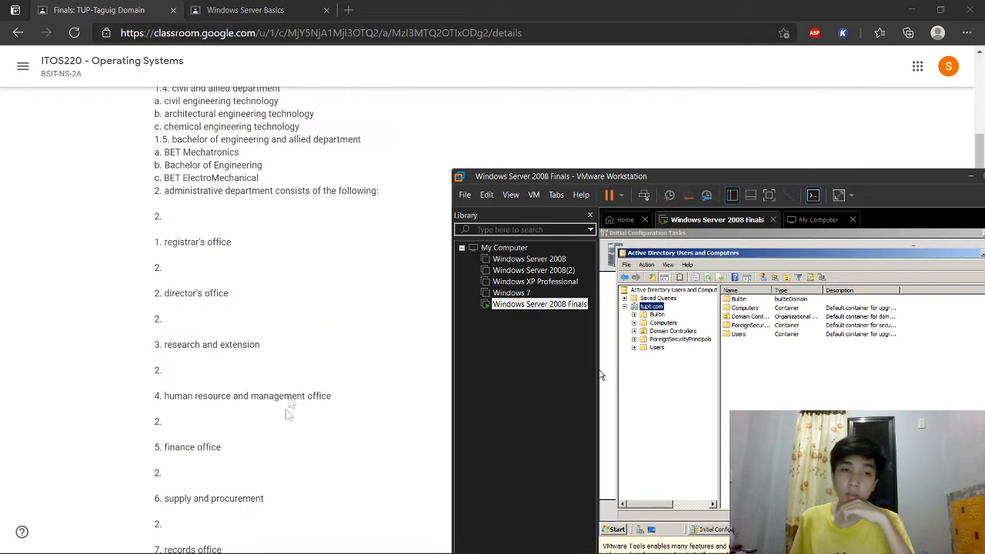
scroll(297, 407, up, 1)
scroll(391, 335, up, 5)
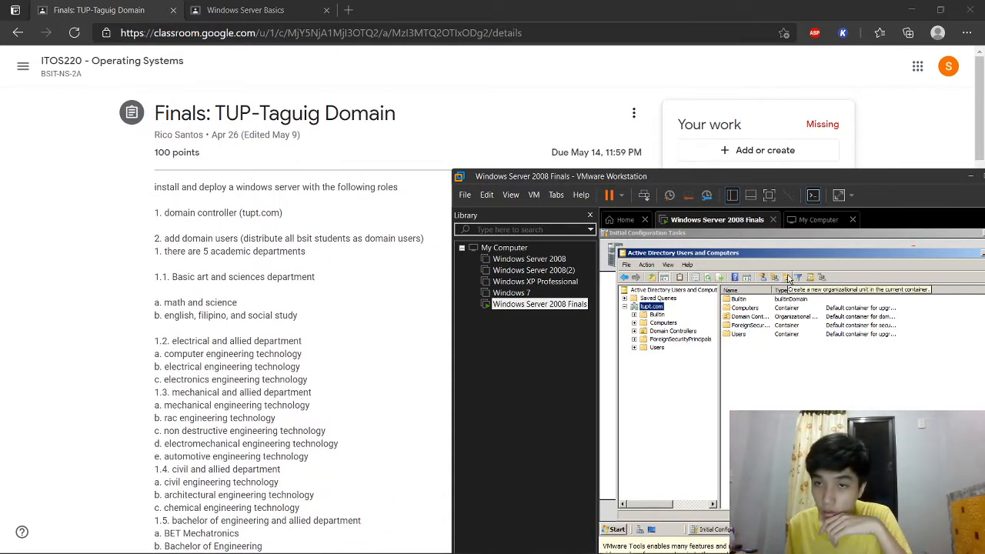
Step: Create an organizational unit named 'Academic Department' under tupt.com
right_click(654, 307)
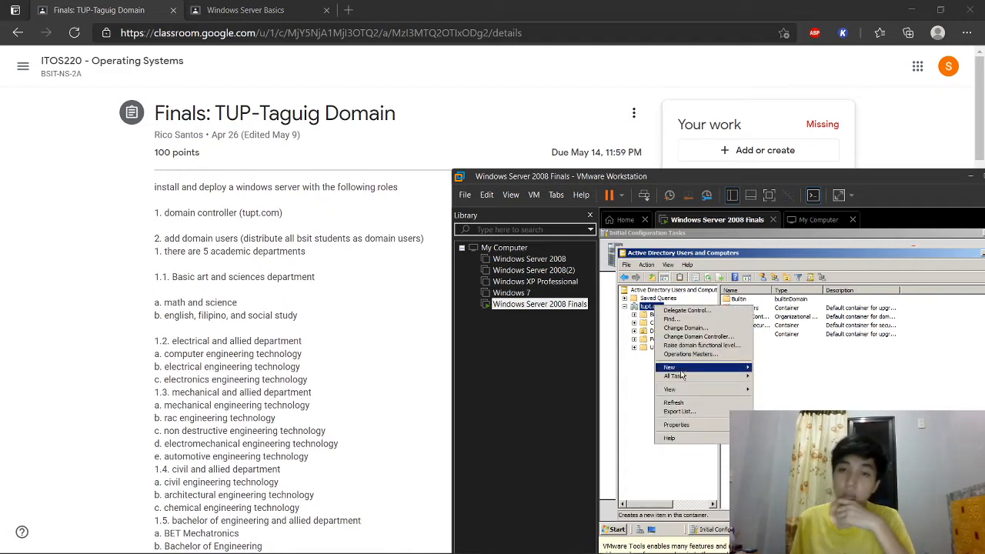
mouse_move(682, 370)
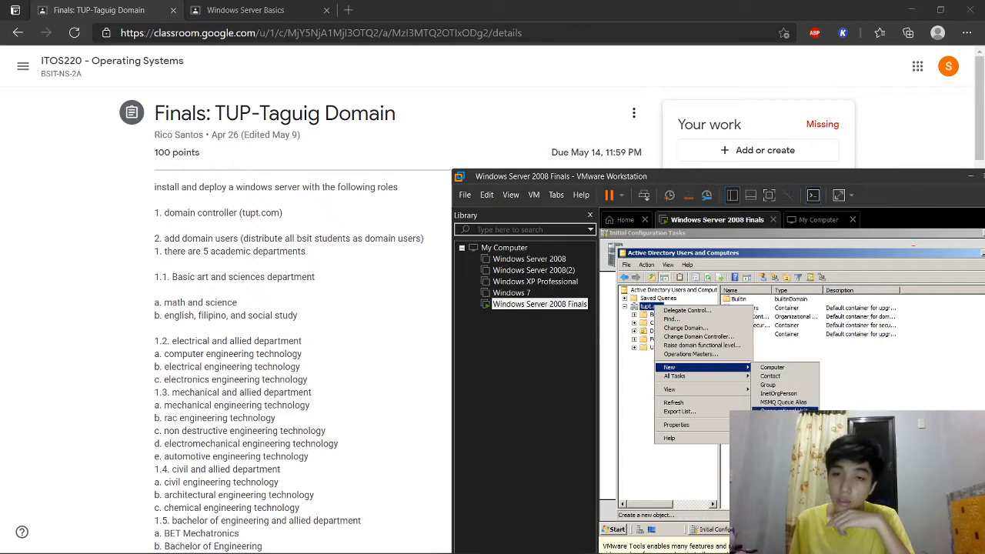
click(778, 410)
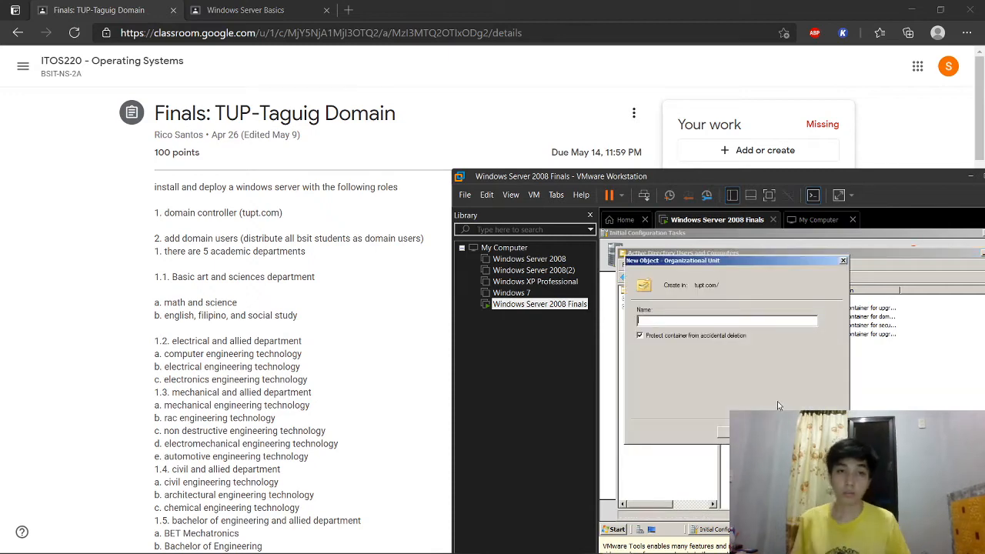
text(A)
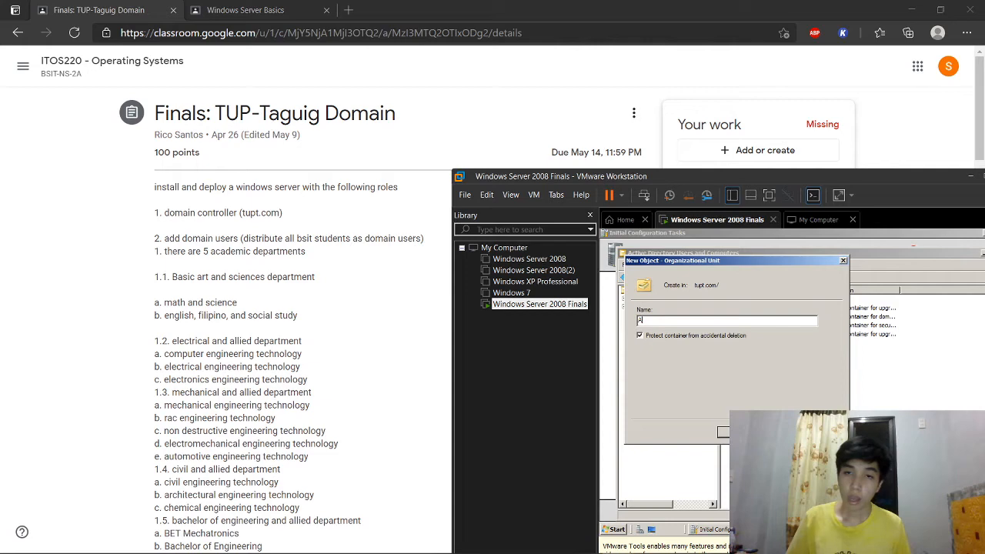
text(cademic Department)
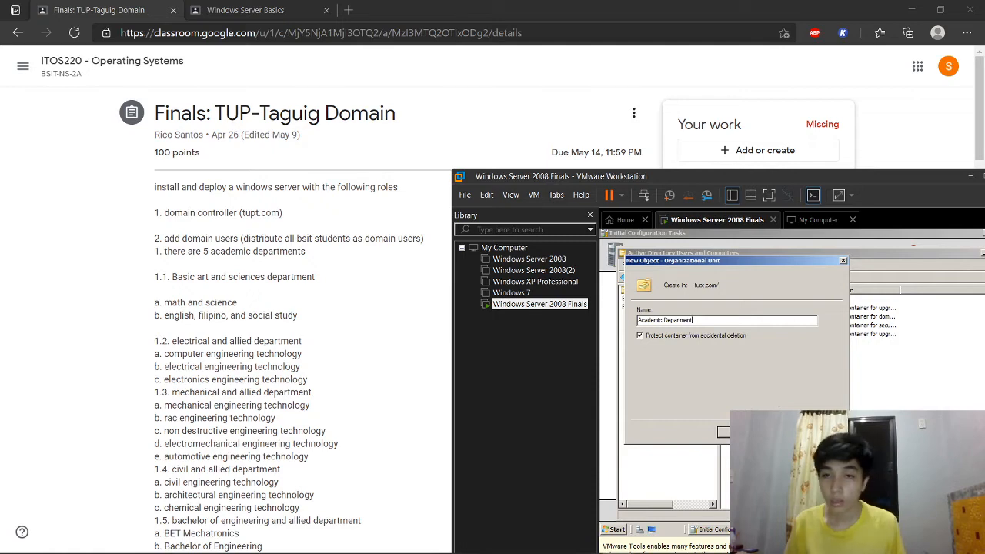
click(743, 432)
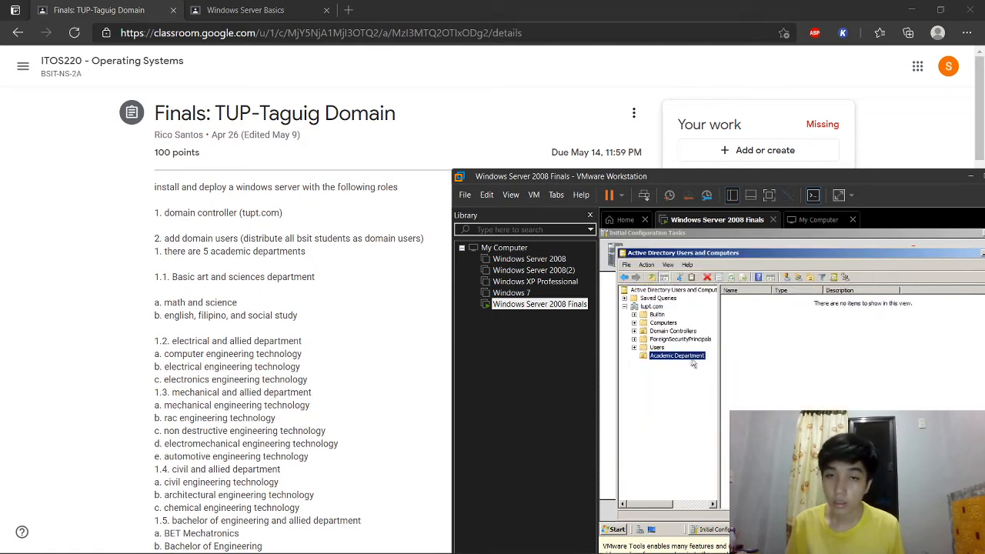
Step: Create a second organizational unit named 'Administrative Department' under tupt.com
right_click(652, 306)
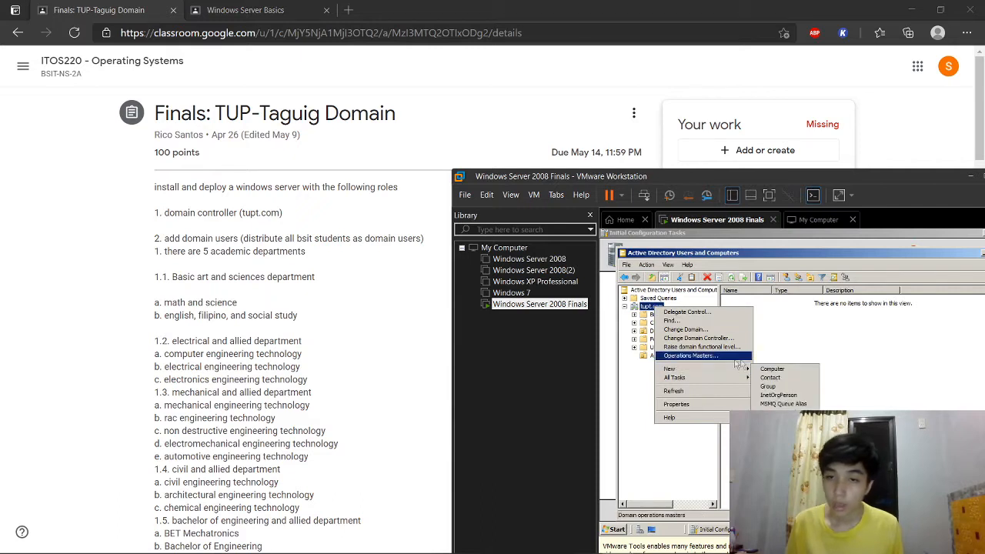
mouse_move(700, 370)
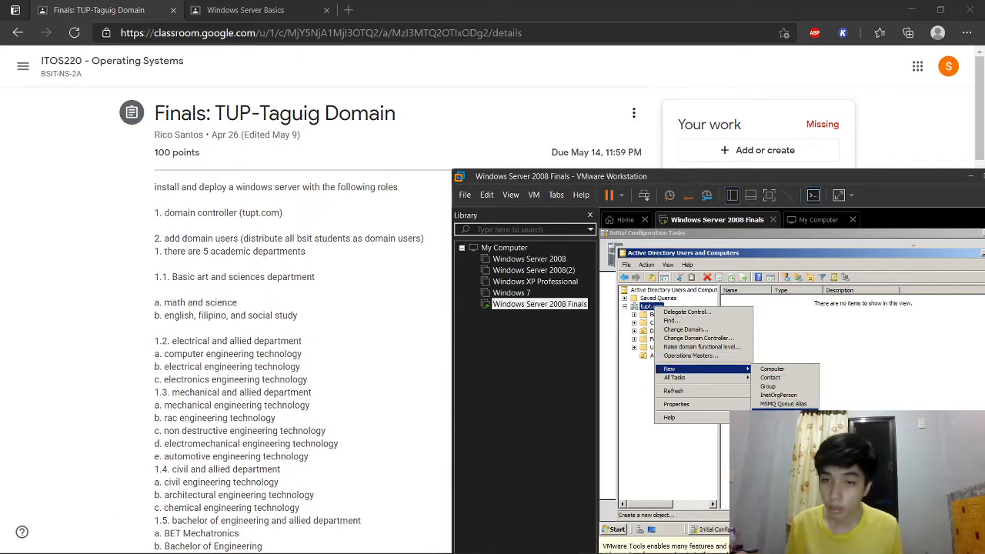
click(779, 412)
text(A)
text(inistrative Departme)
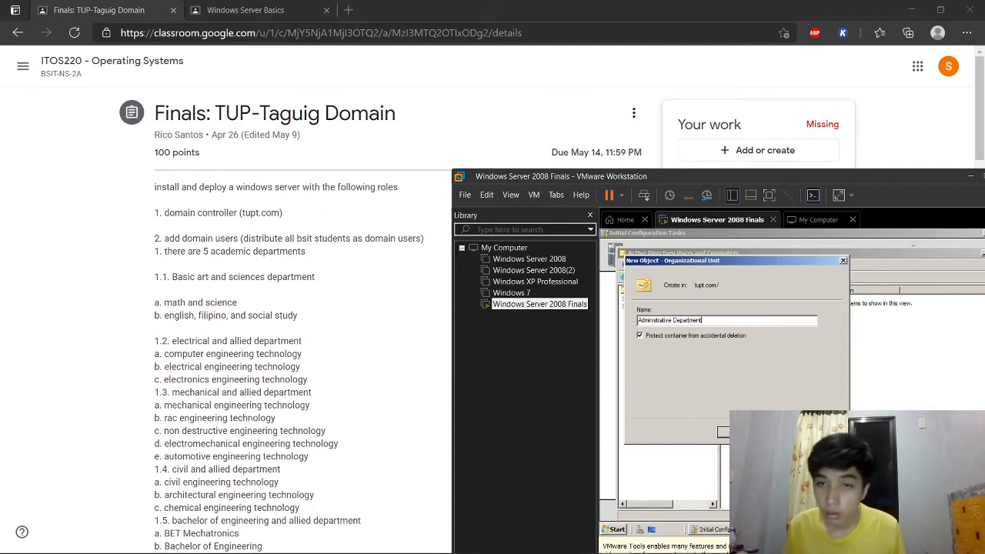
text(nt)
key(Return)
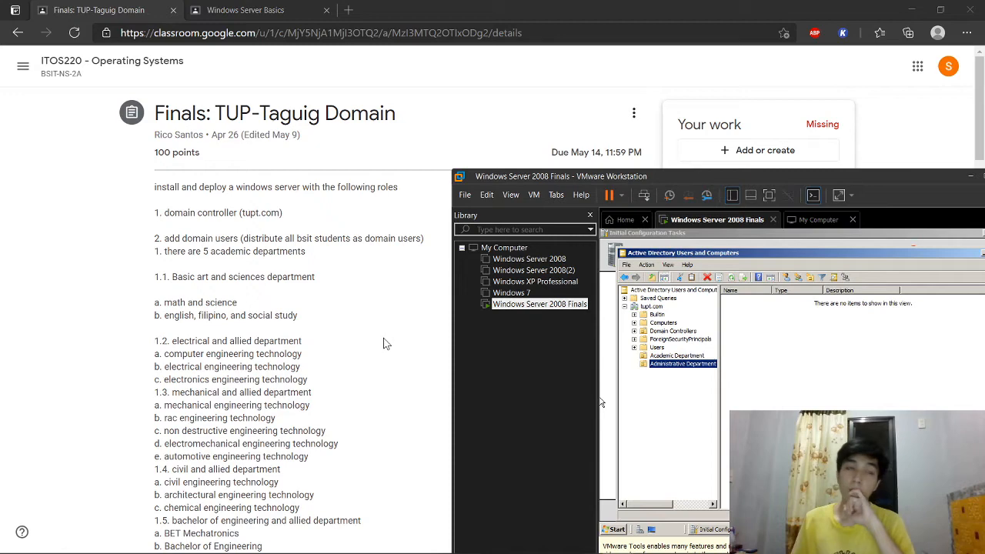
Step: Select the Academic Department unit in the ADUC tree
click(658, 356)
scroll(409, 341, down, 1)
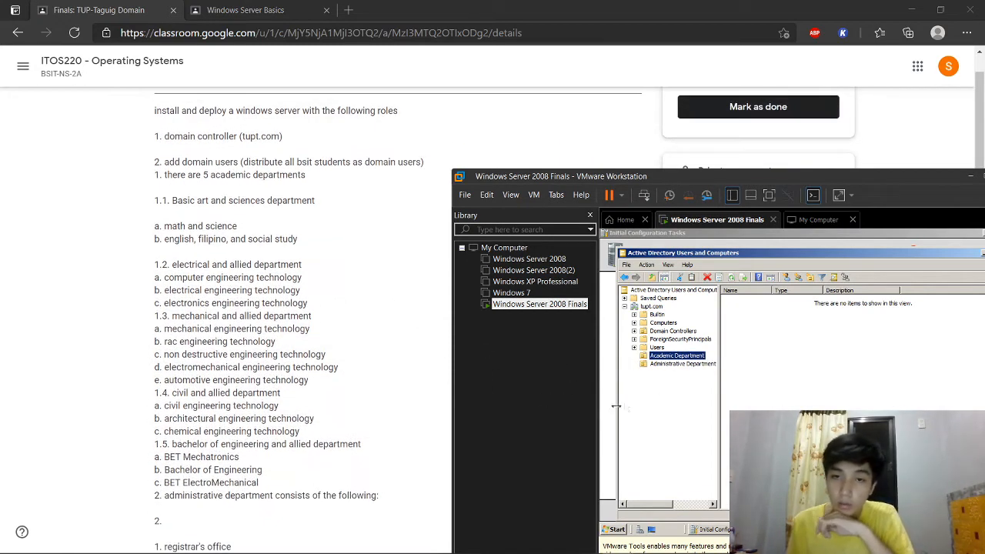
scroll(227, 320, down, 2)
scroll(201, 369, up, 1)
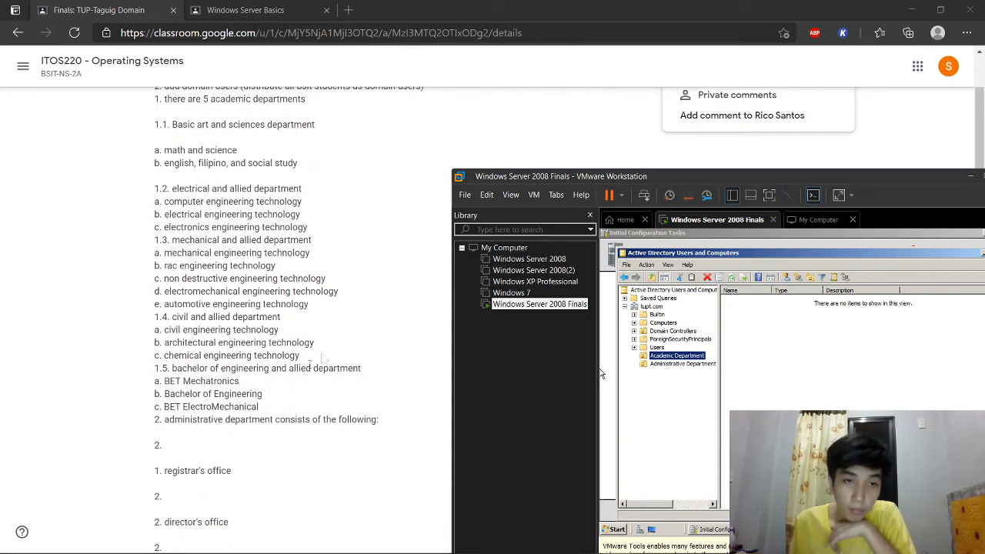
scroll(331, 267, up, 1)
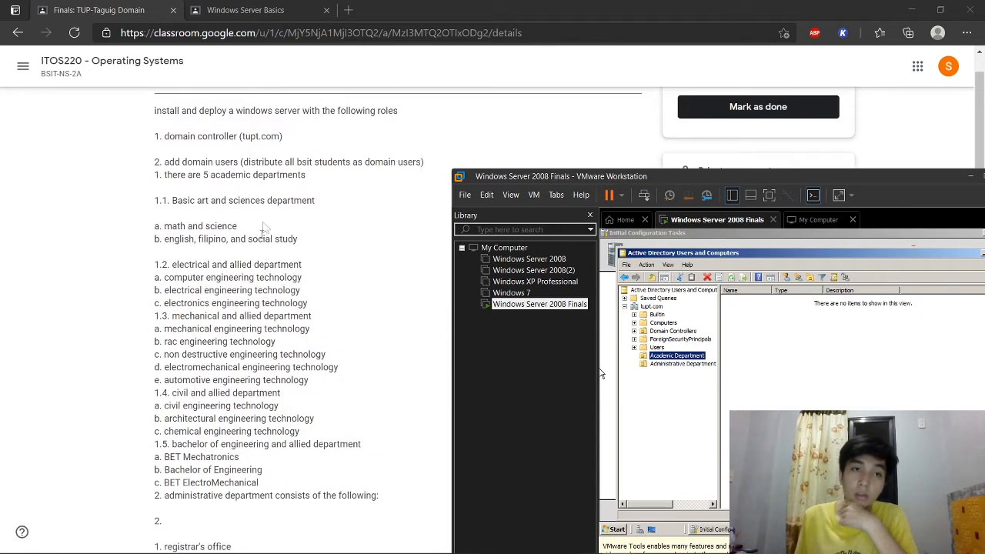
Step: Create a distribution group 'Basic Art and Sciences Department' in Academic Department
right_click(670, 359)
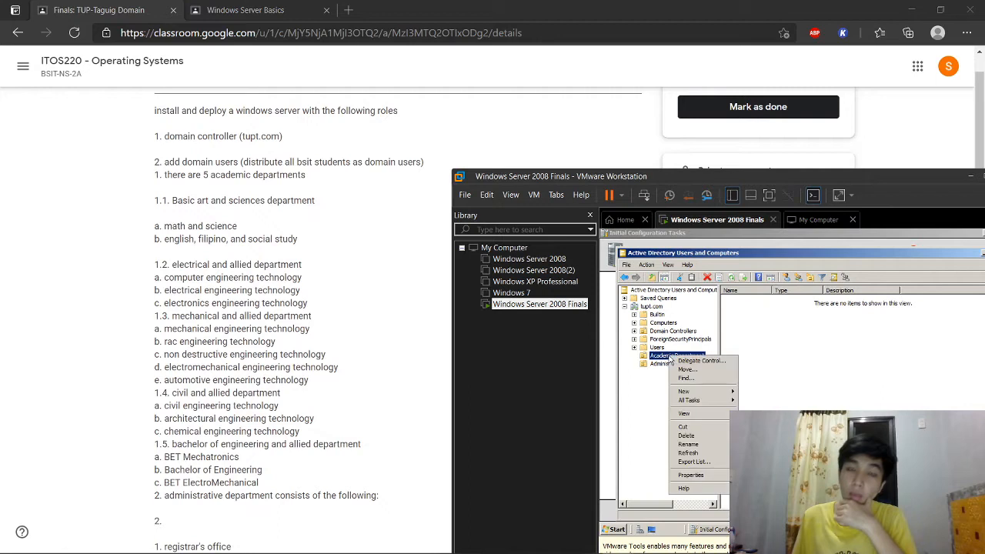
click(743, 306)
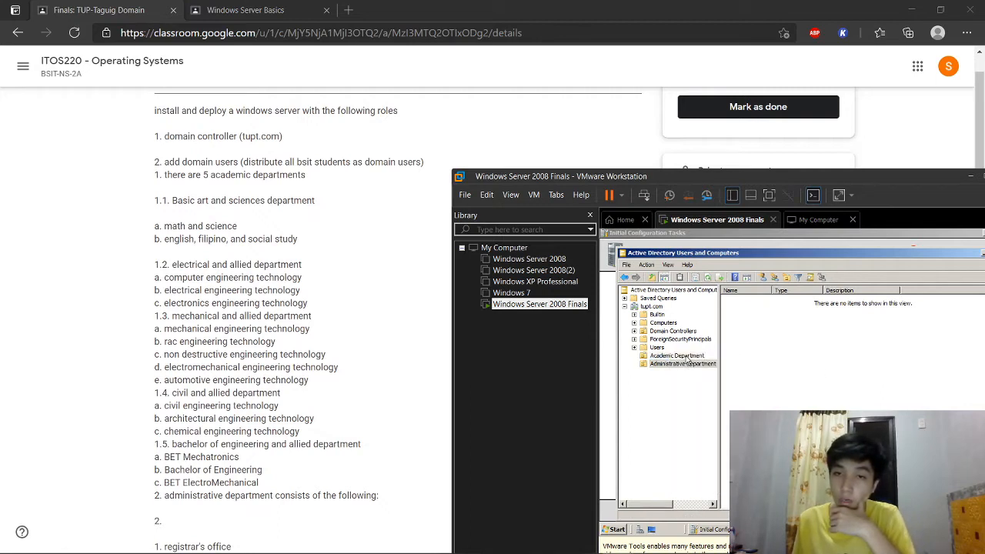
click(774, 279)
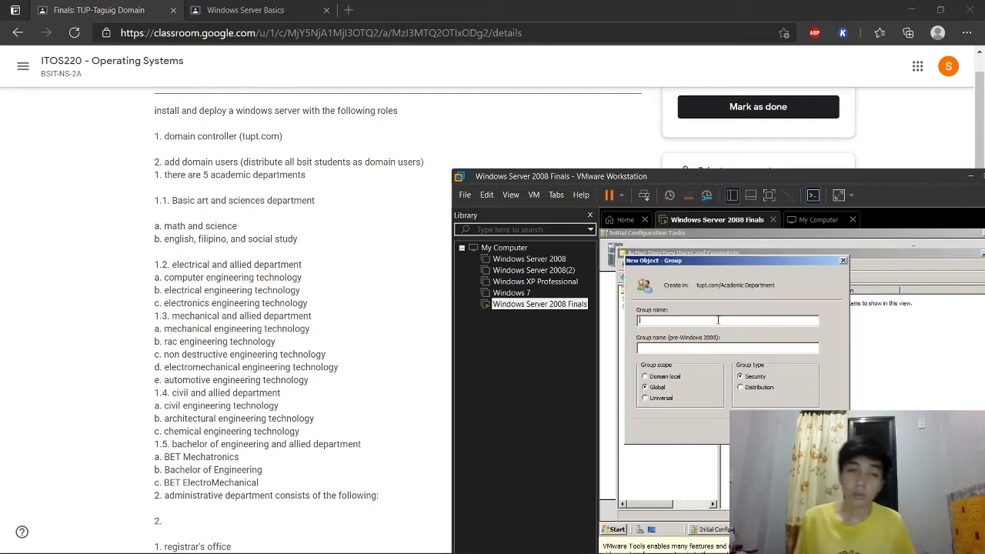
text(Basic Art a)
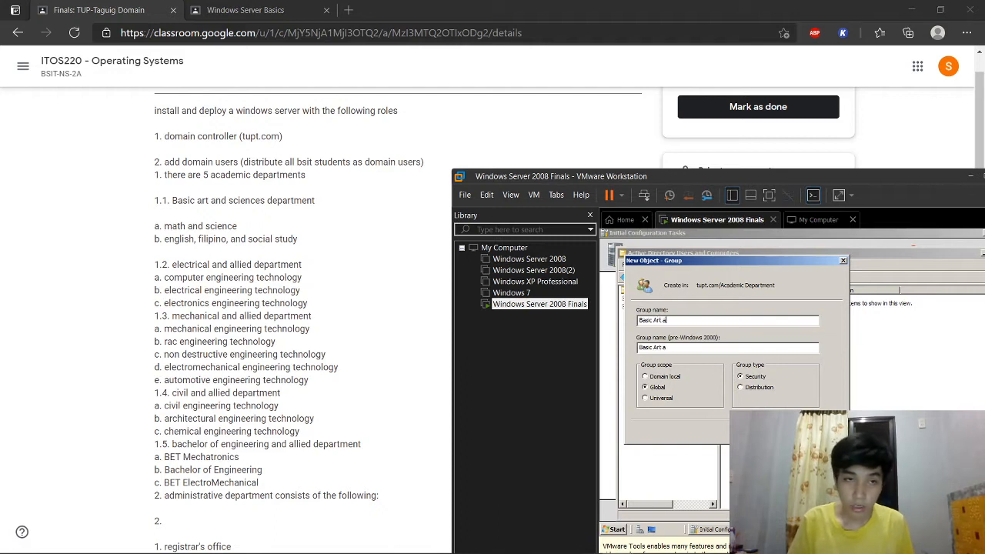
text(nd Scien)
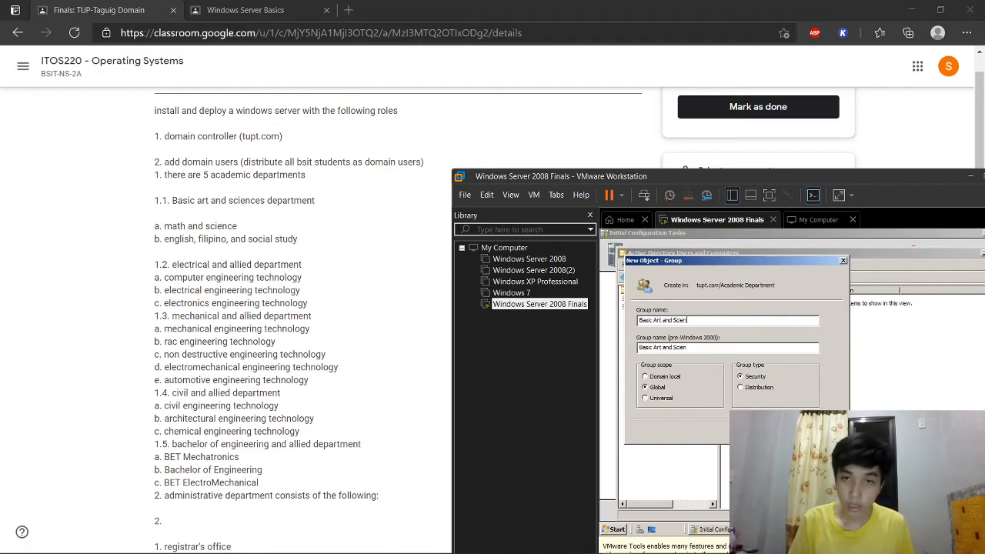
text(ces De)
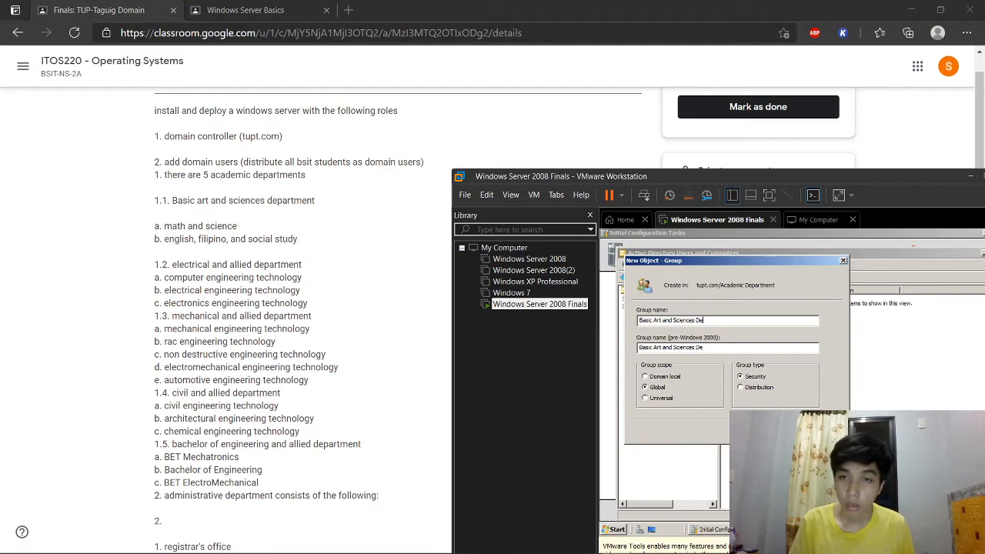
text(partment)
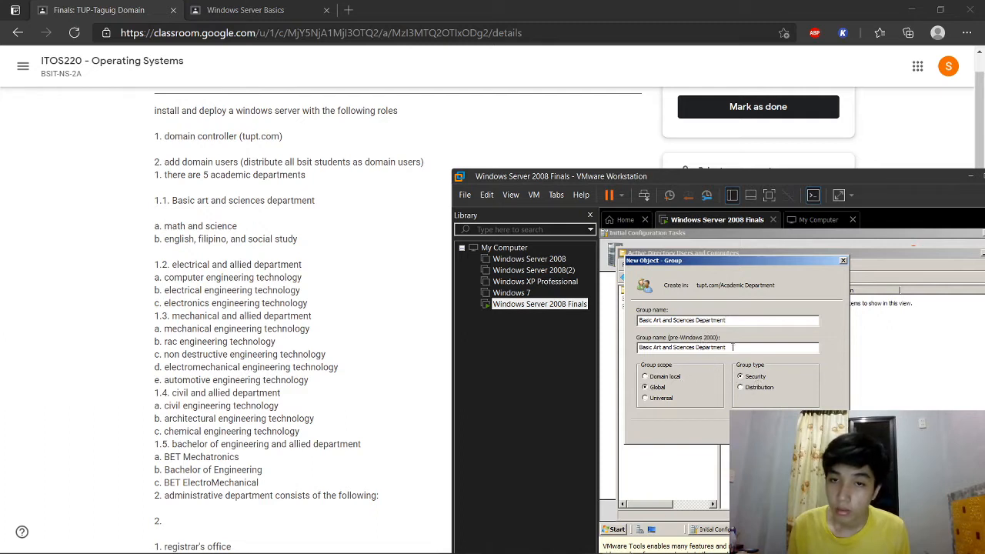
click(755, 389)
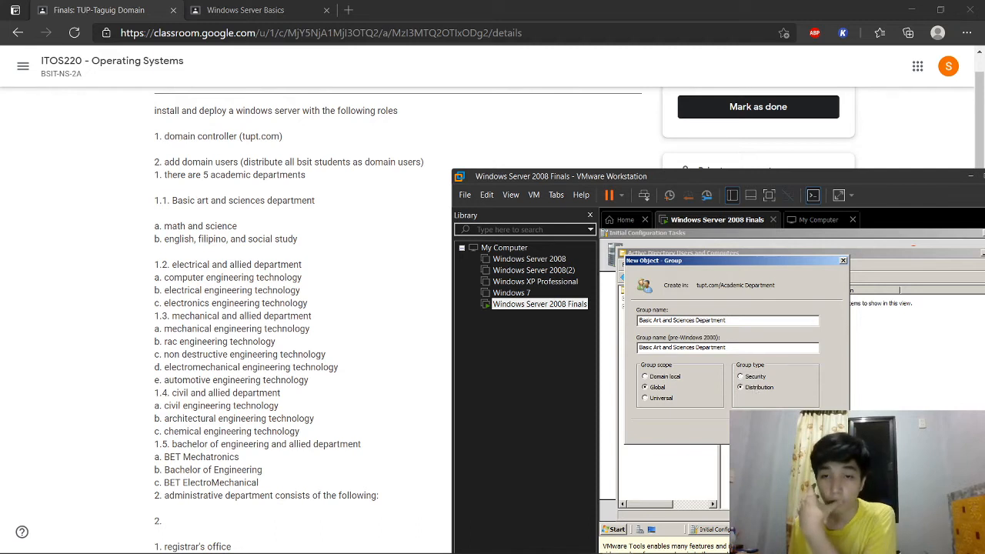
click(778, 432)
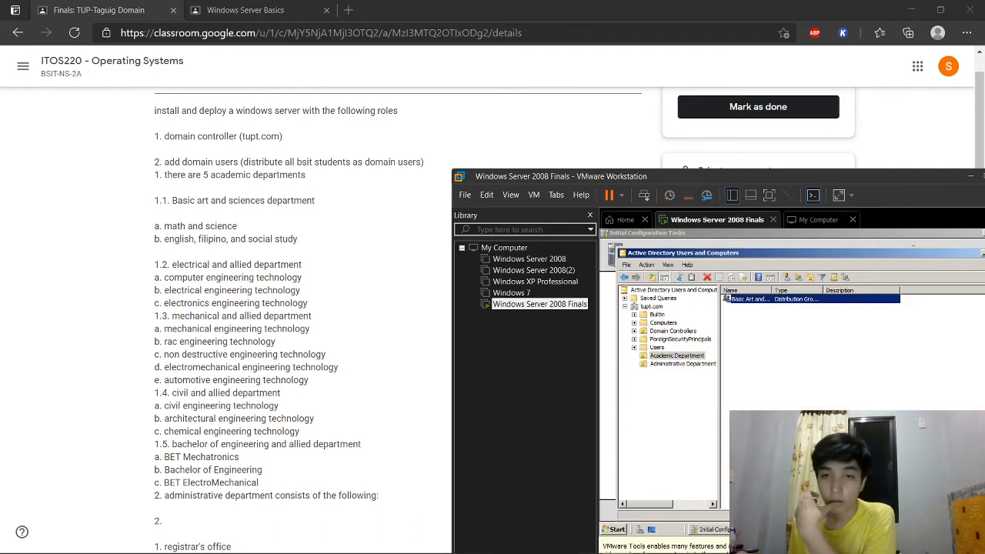
click(692, 396)
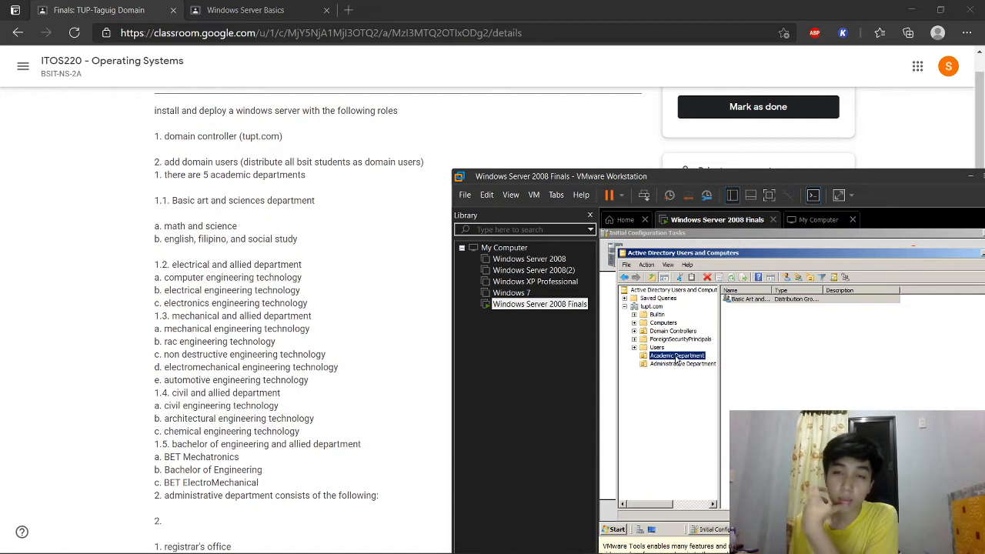
right_click(677, 358)
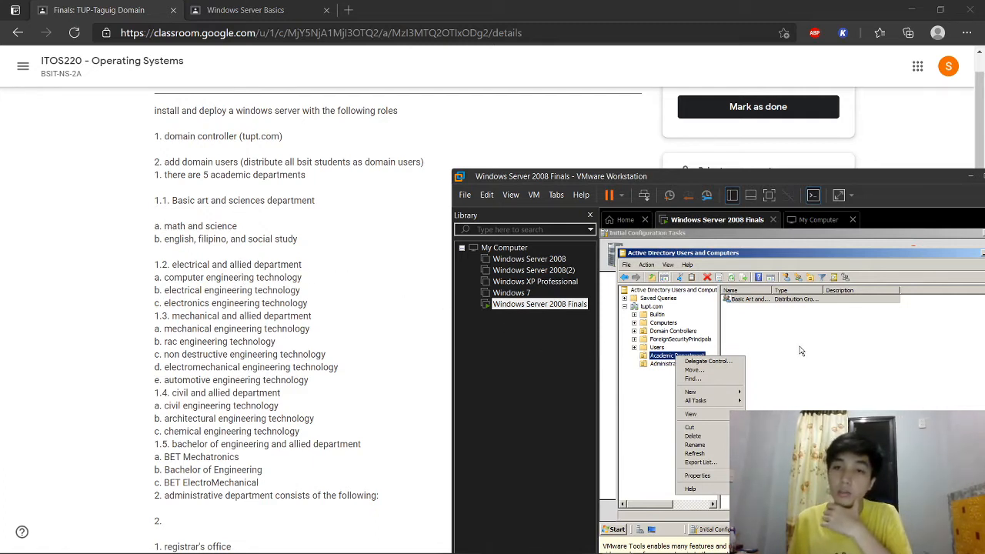
Step: Create the 'Electrical and Allied Department' distribution group
click(804, 283)
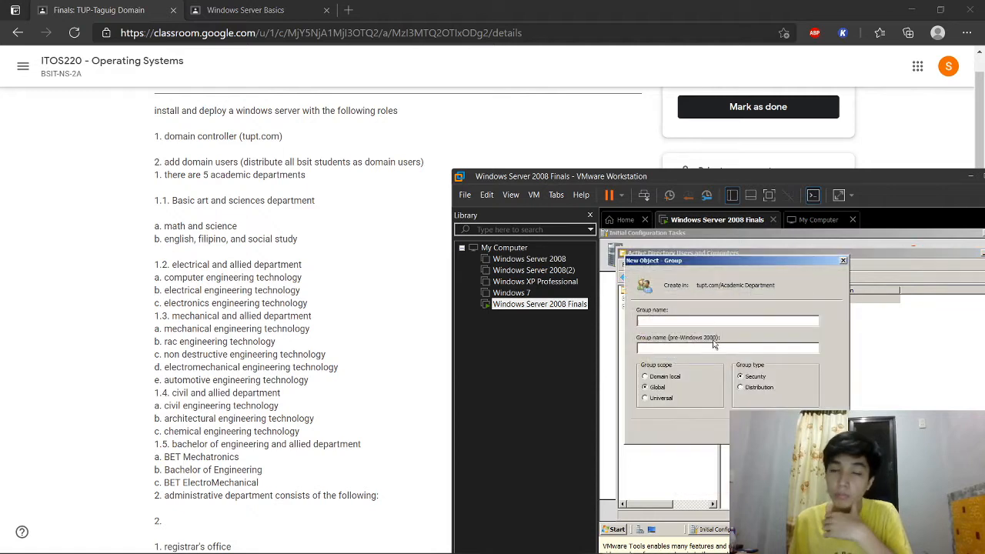
text(Electrical and Allied Department)
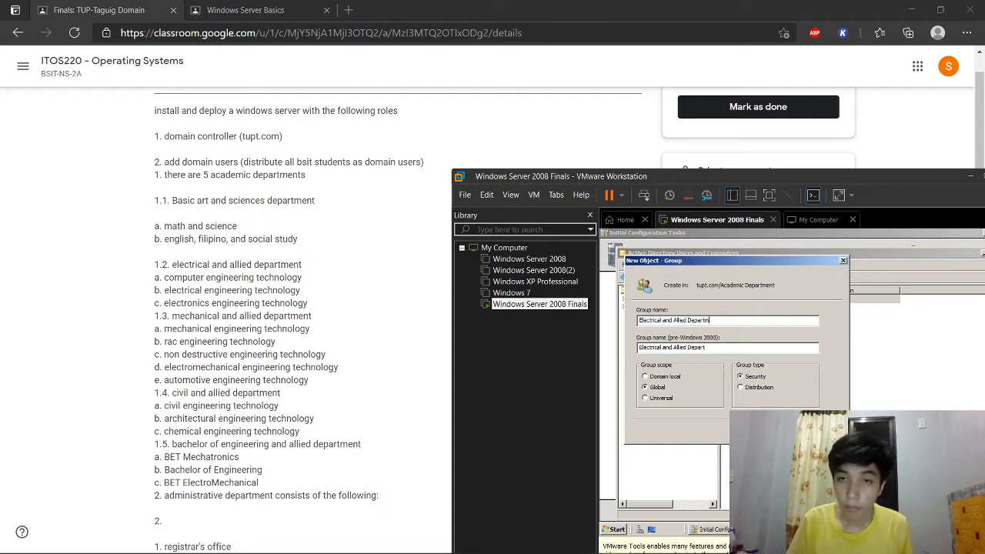
click(769, 388)
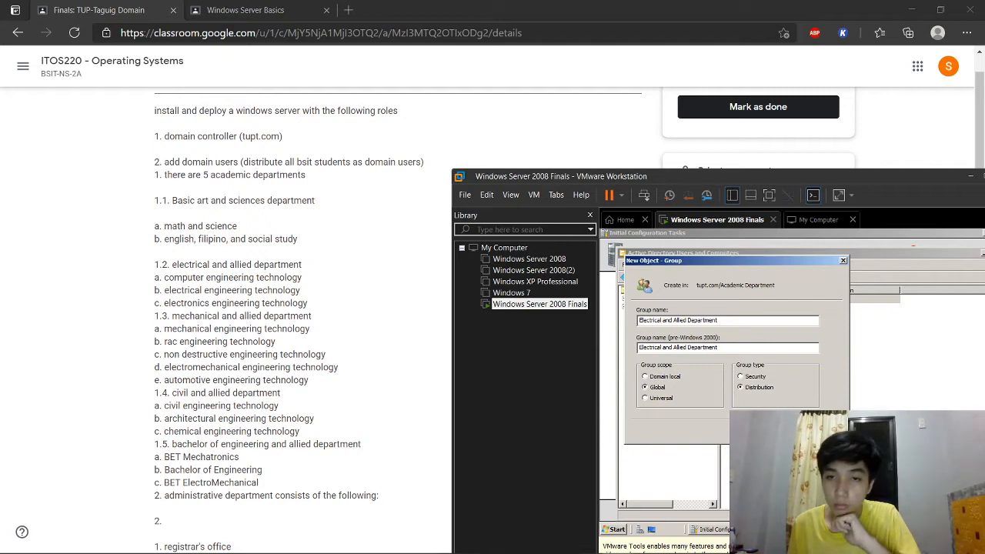
click(779, 431)
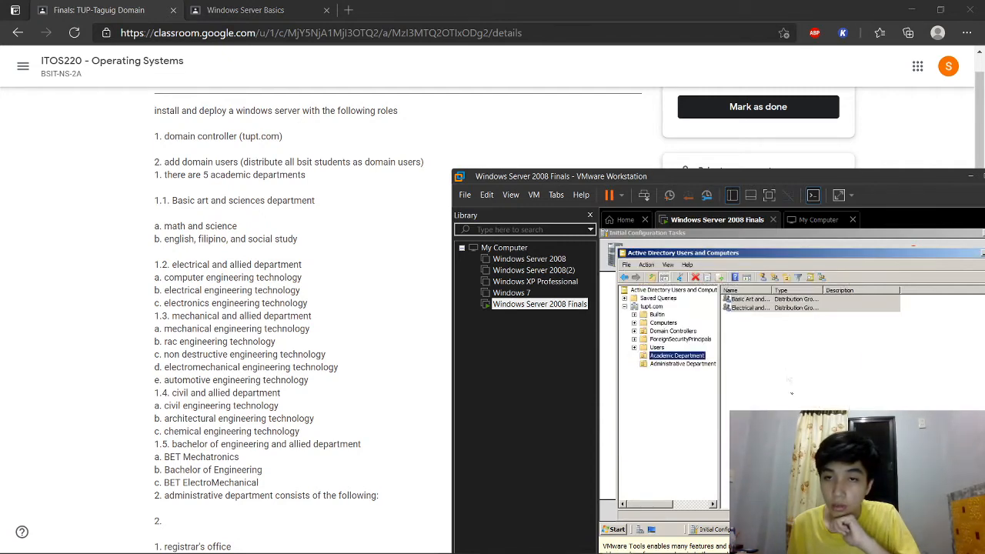
Step: Create the 'Mechanical and Allied Department' distribution group, fixing a typo in the name
click(778, 281)
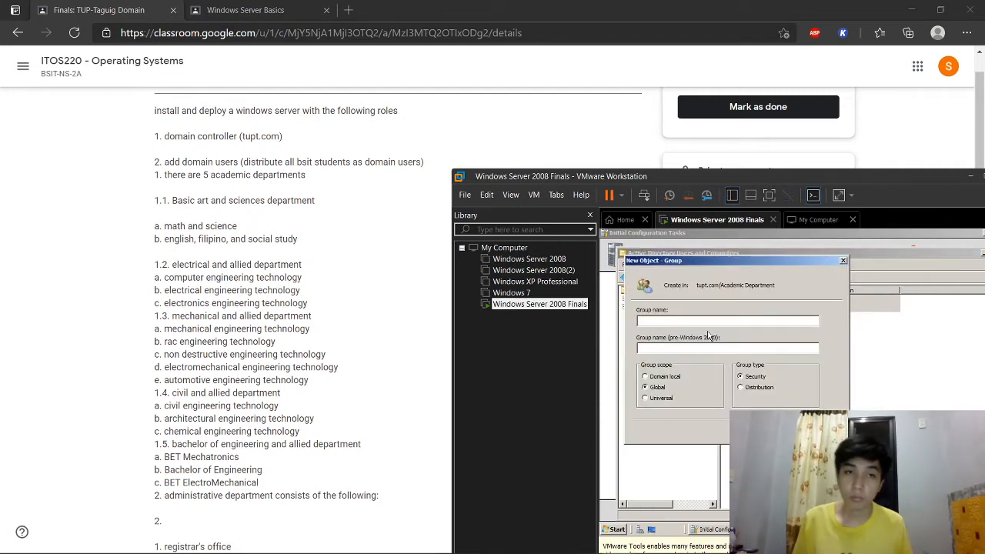
text(Mechan)
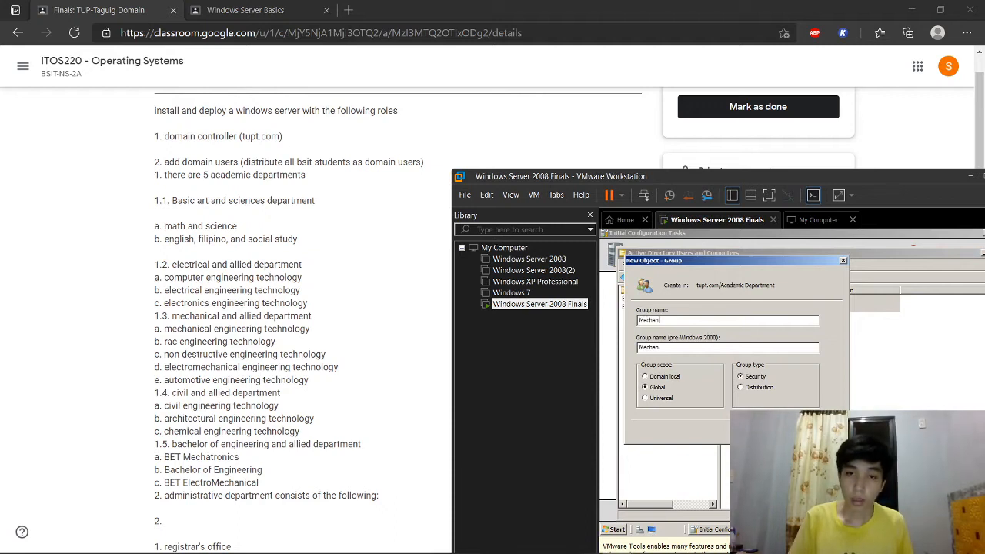
text(ical and Allied Depa)
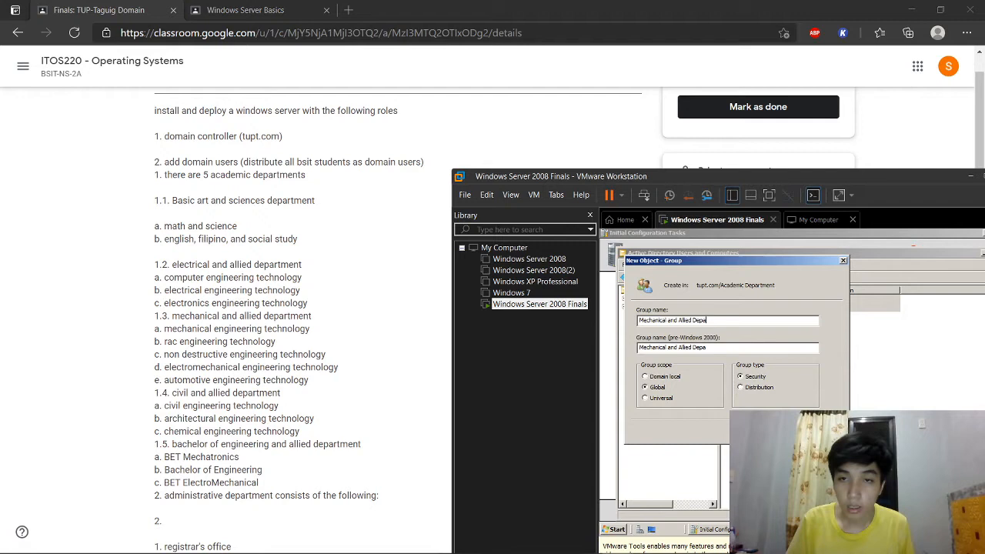
text(rtment)
key(BackSpace)
key(BackSpace)
key(BackSpace)
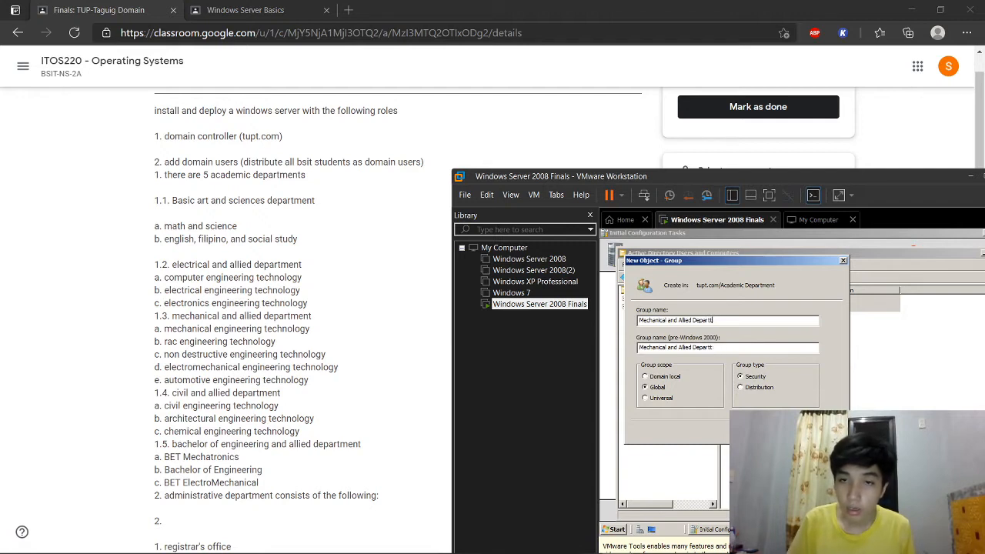
text(ment)
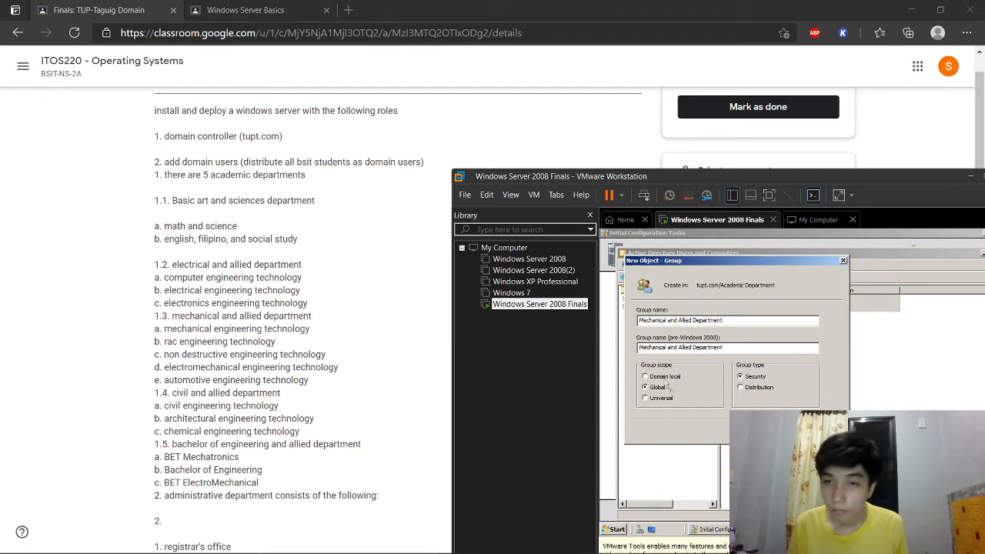
click(768, 388)
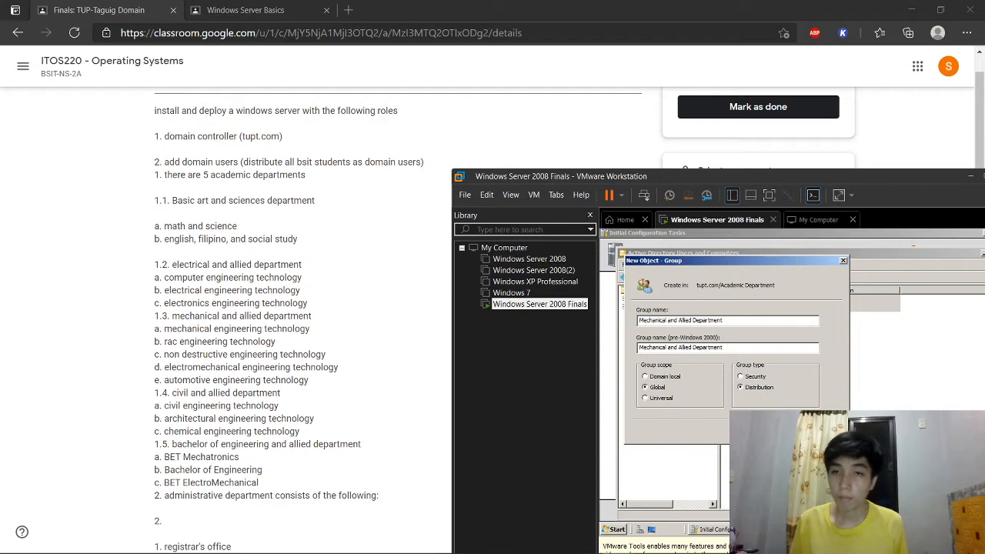
click(776, 430)
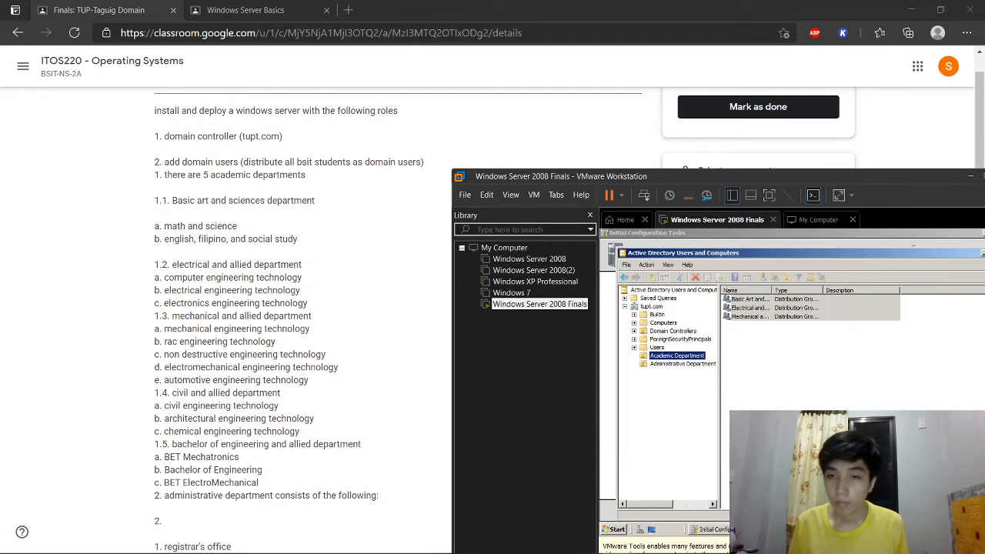
Step: Create the 'Civil and Allied Department' distribution group
click(775, 284)
text(Civil and Al)
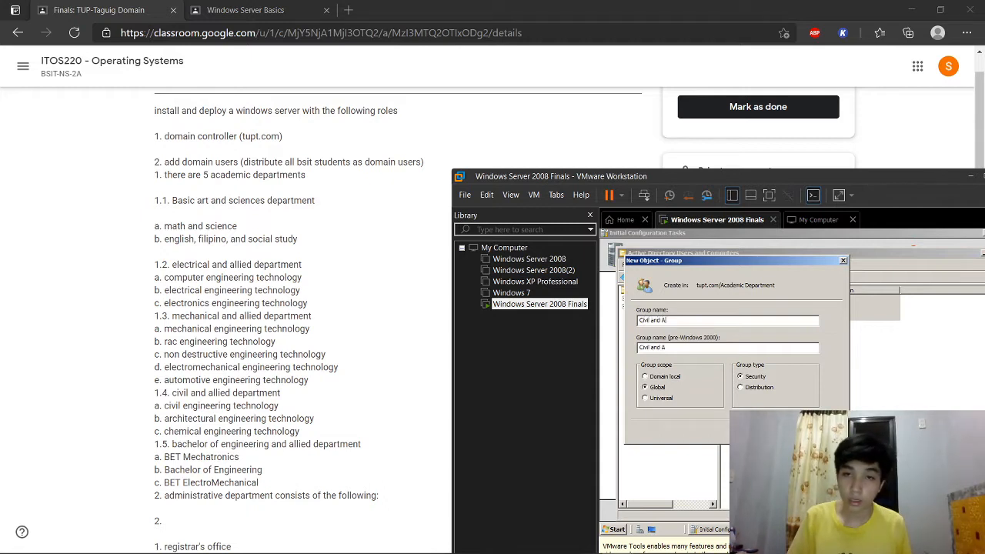
text(lied Department)
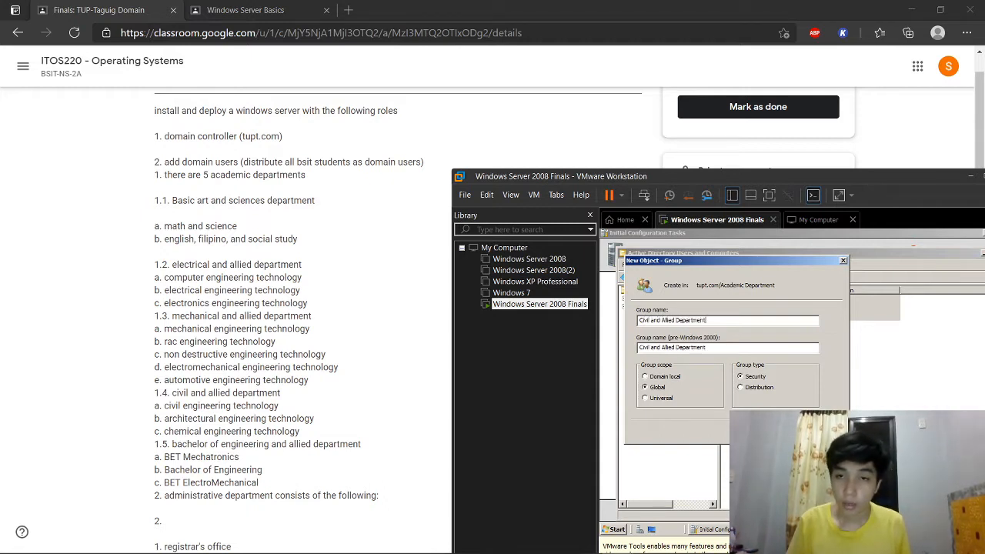
click(758, 387)
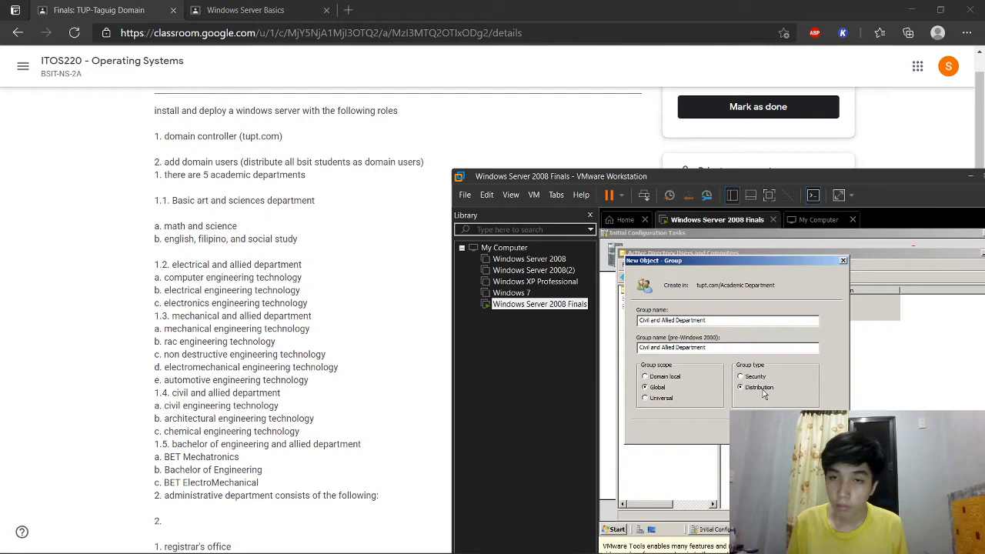
click(779, 431)
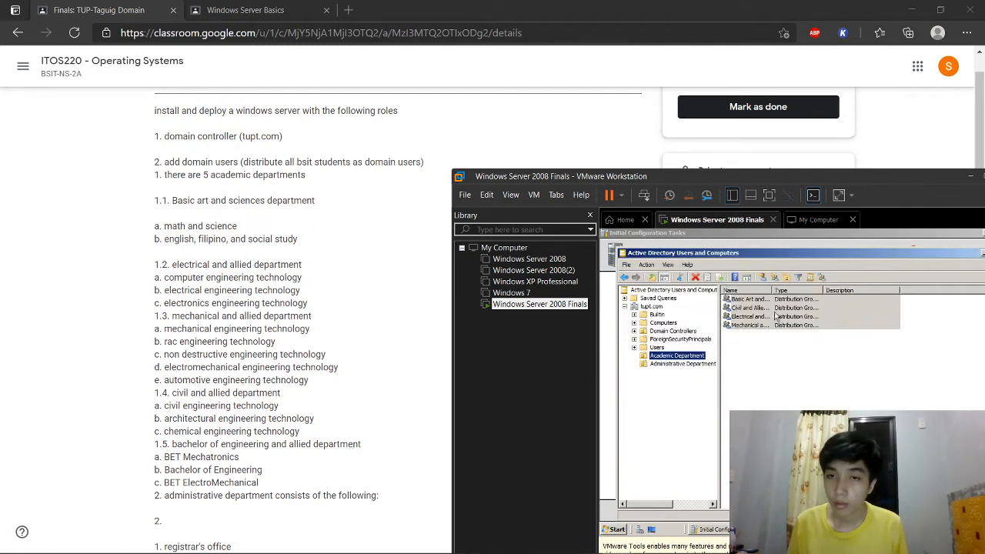
Step: Add a 'Bachelor of Engineering and Allied Department' security group to Academic Department
click(778, 277)
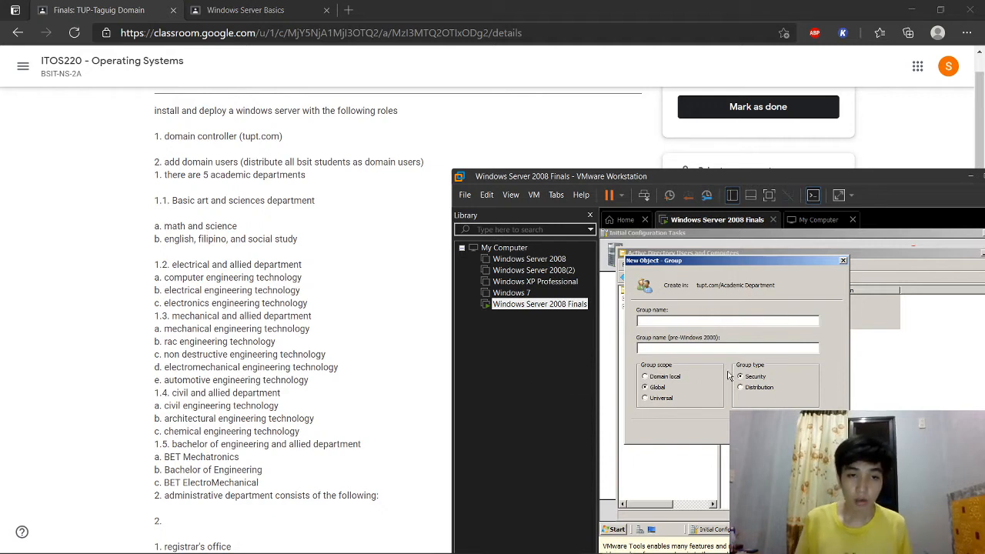
text(Bach)
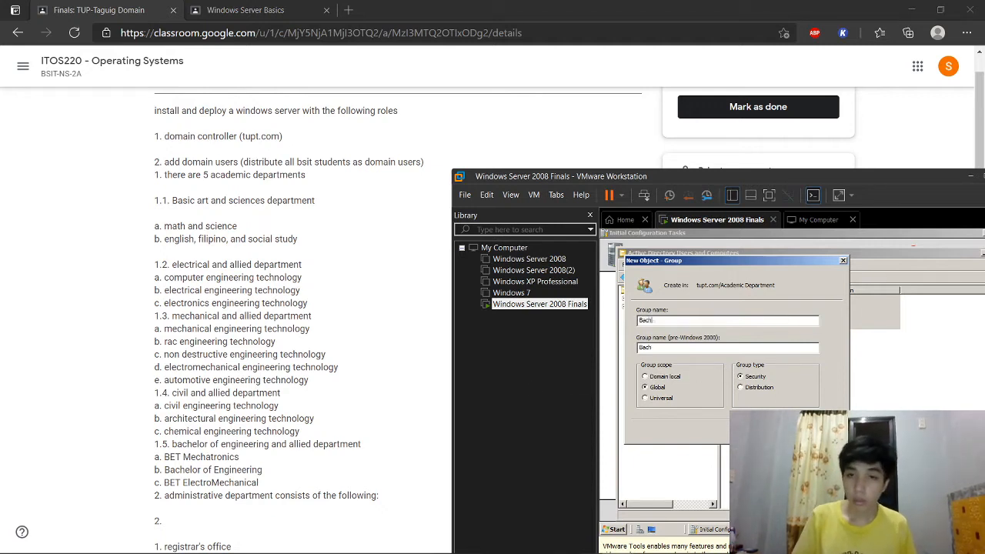
text(elor of Engineering and Allie)
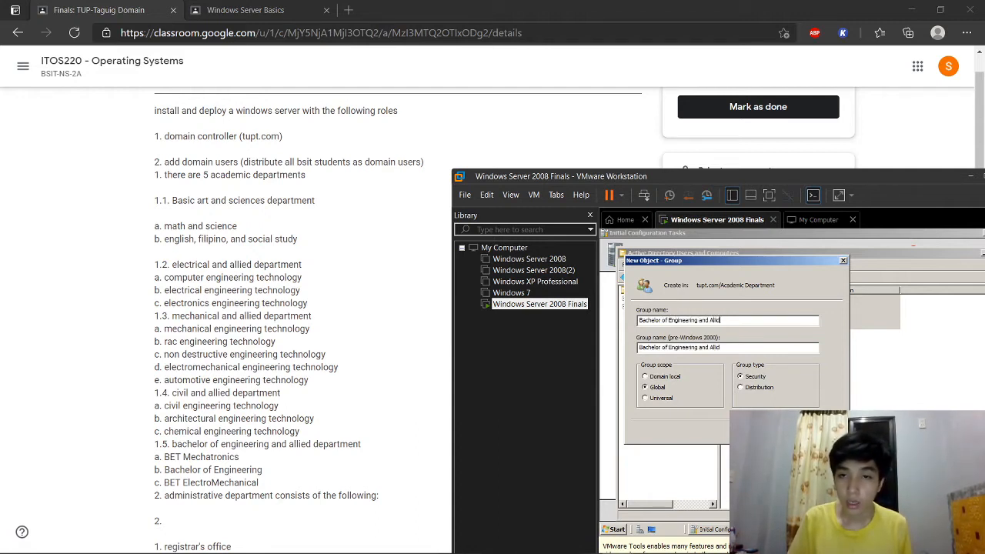
text(d Depart)
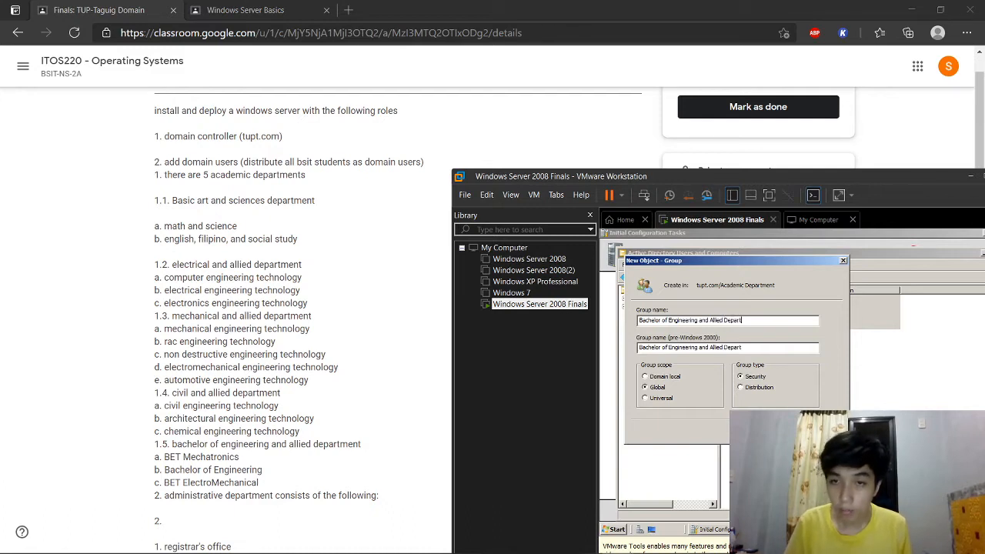
text(ment)
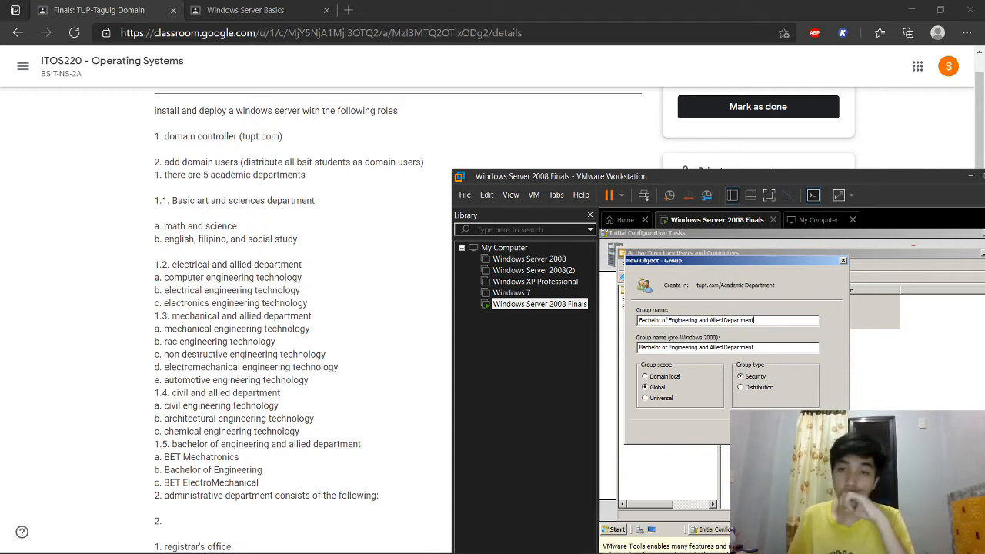
key(Return)
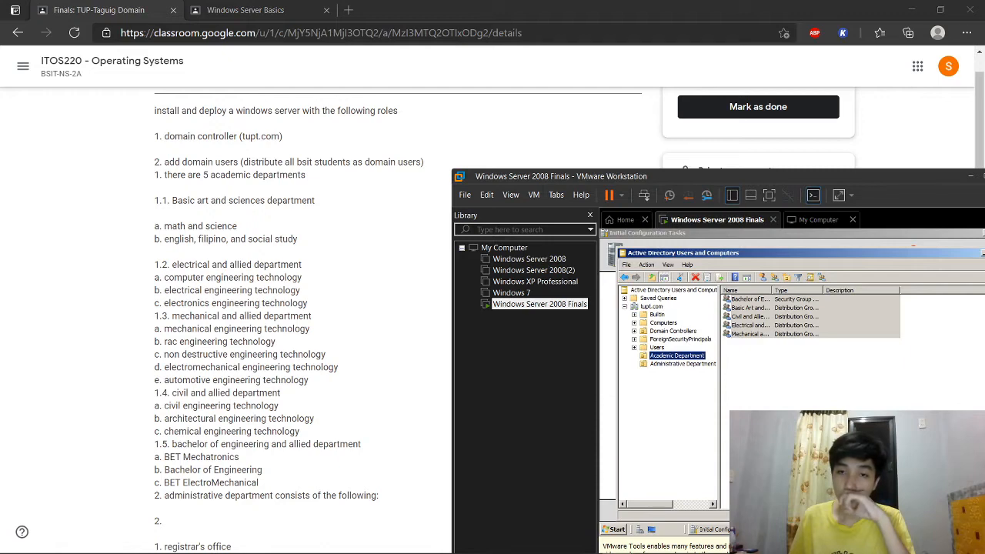
Step: Move the VMware window up-left and view the empty Administrative Department container
drag(697, 179, 623, 158)
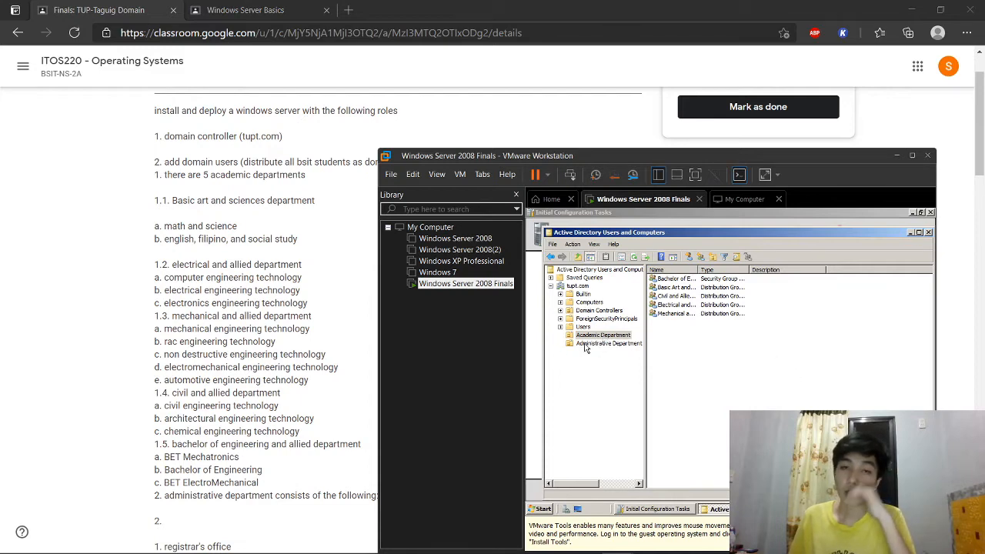
click(625, 345)
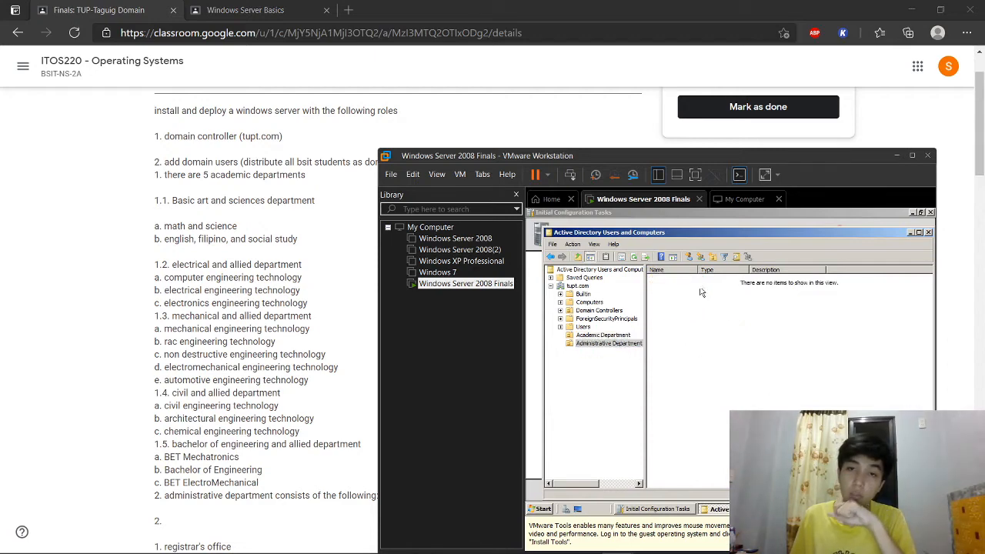
scroll(307, 384, down, 4)
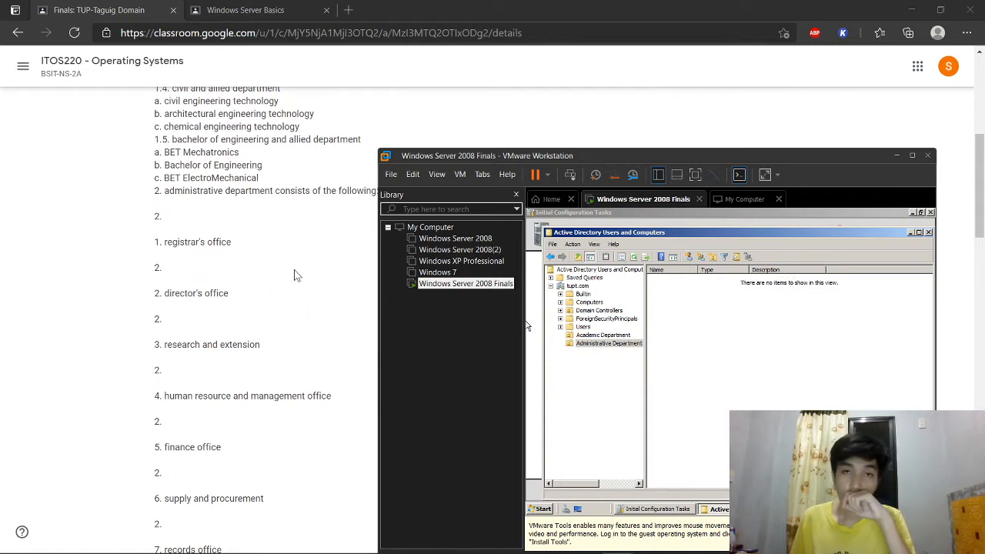
Step: Create a 'Registrar's Office' distribution group in Administrative Department
click(707, 262)
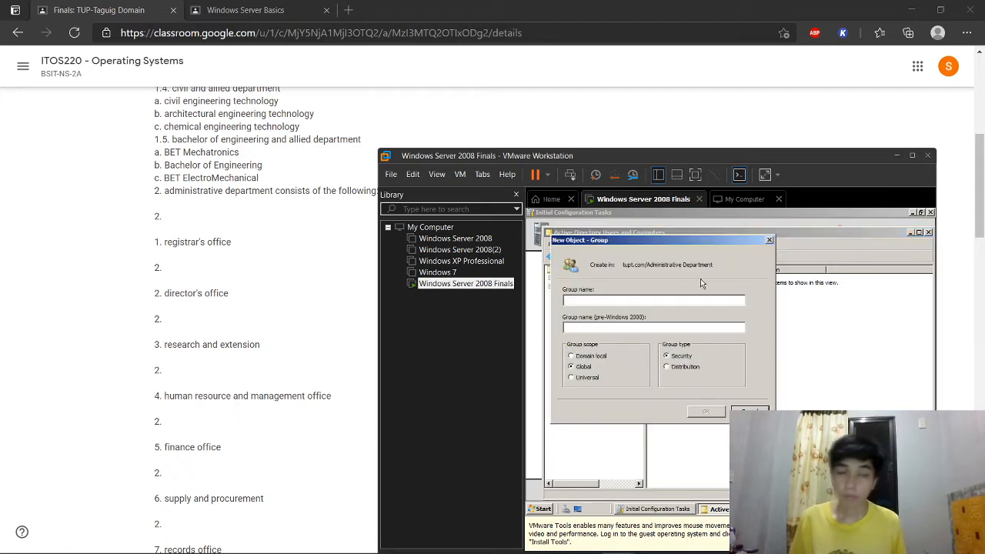
text(Registrar)
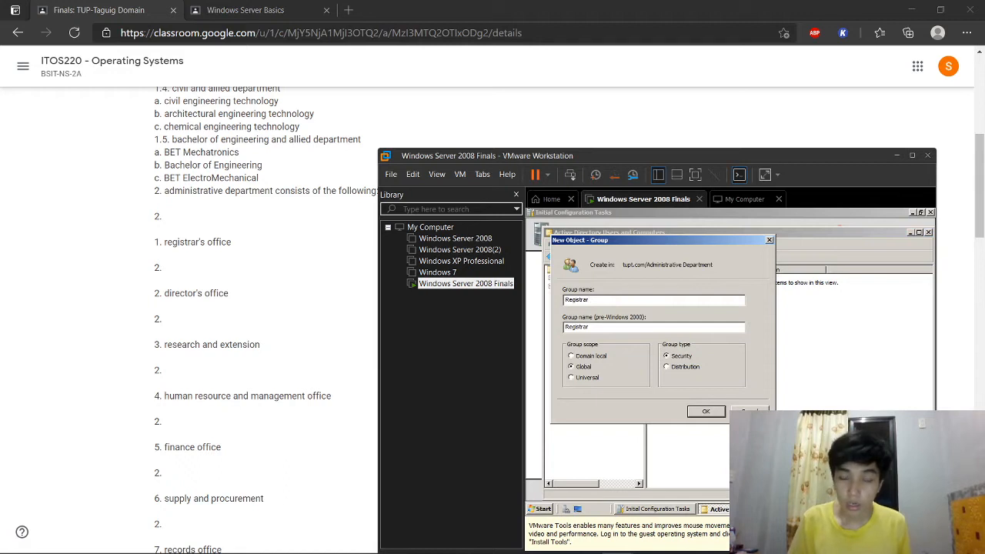
text('s Offic)
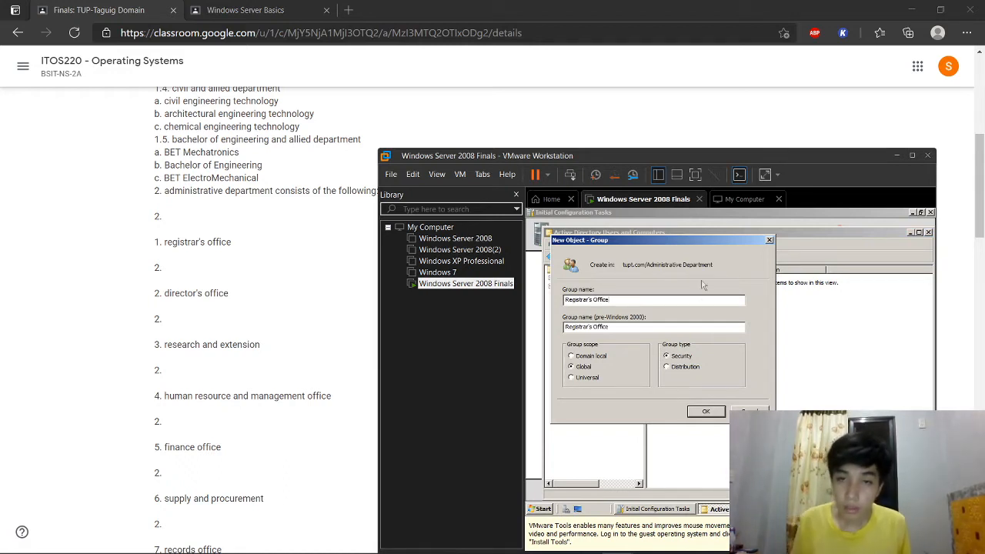
text(e)
click(677, 369)
click(702, 412)
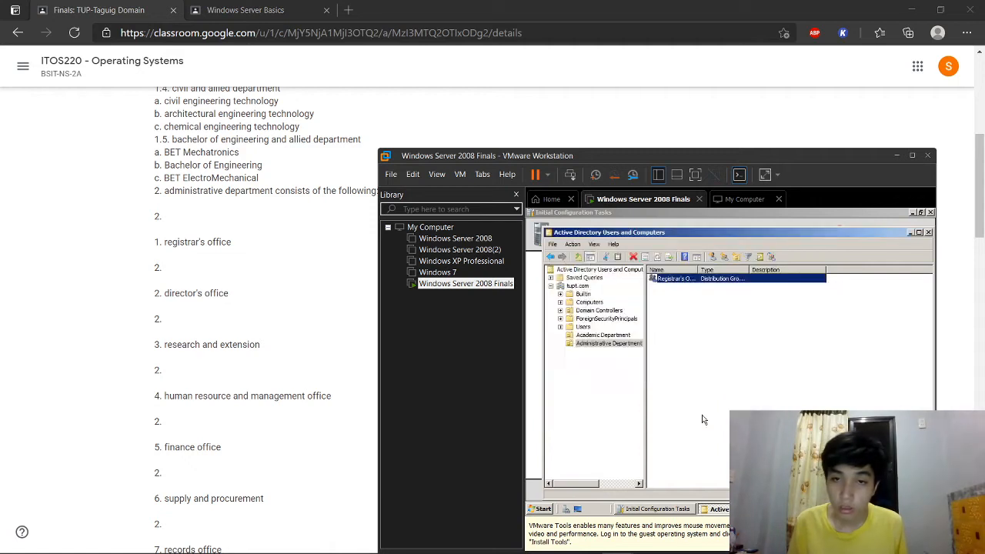
Step: Create a 'Director's Office' distribution group in Administrative Department
click(724, 259)
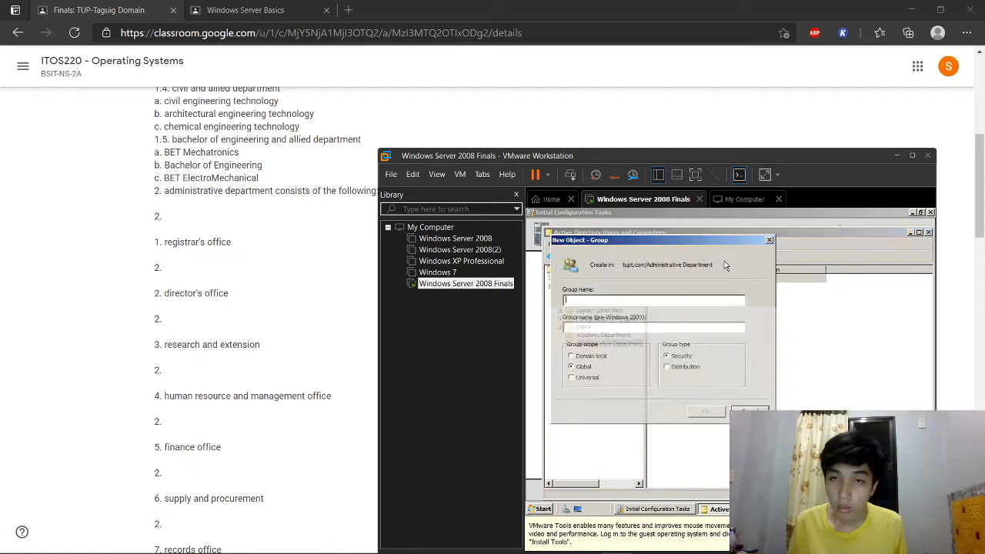
text(Director's Office)
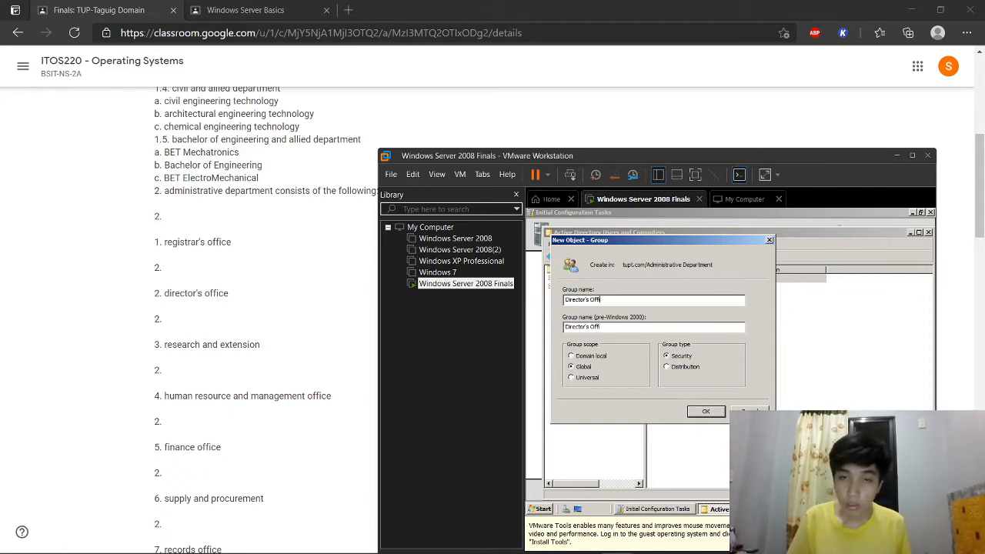
click(683, 367)
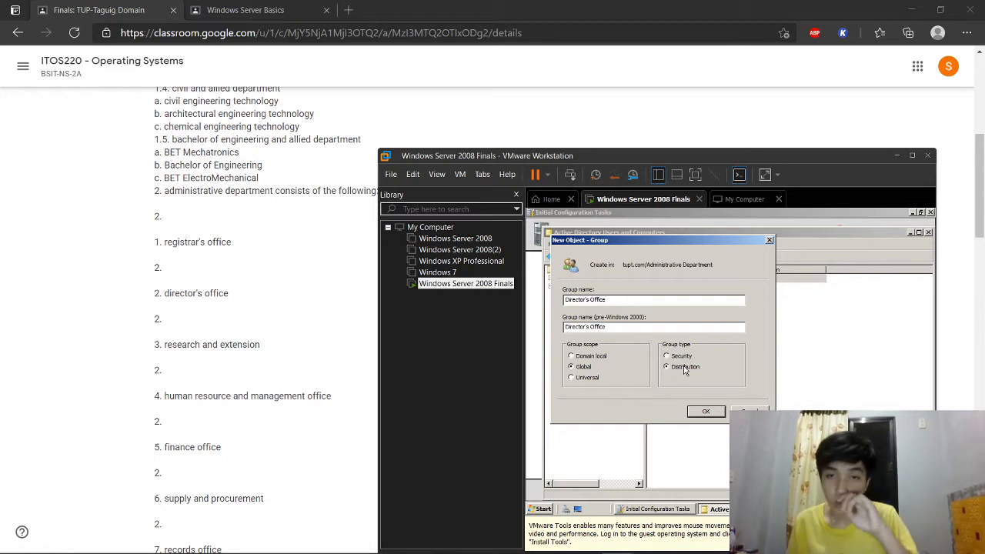
click(695, 414)
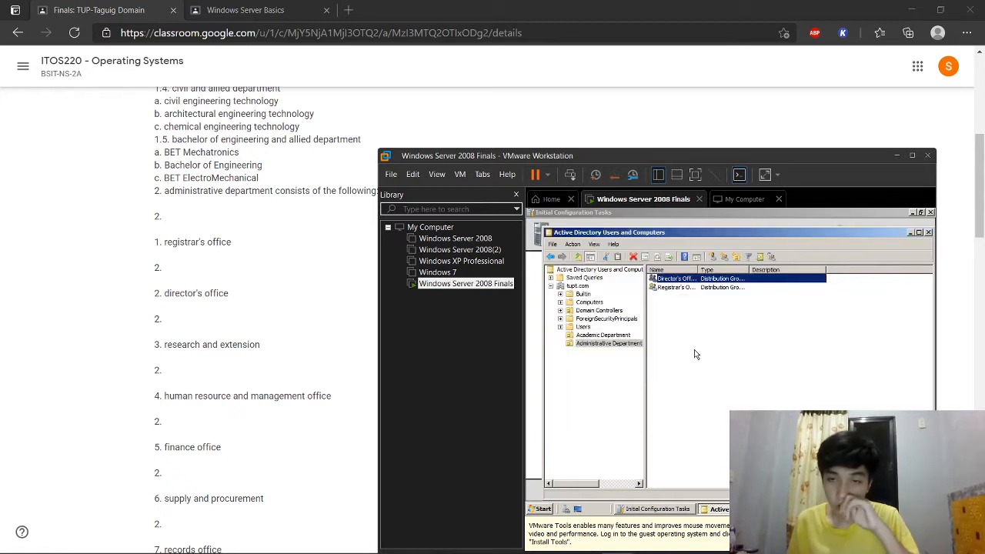
Step: Create a 'Research and Extension' distribution group in Administrative Department
click(724, 257)
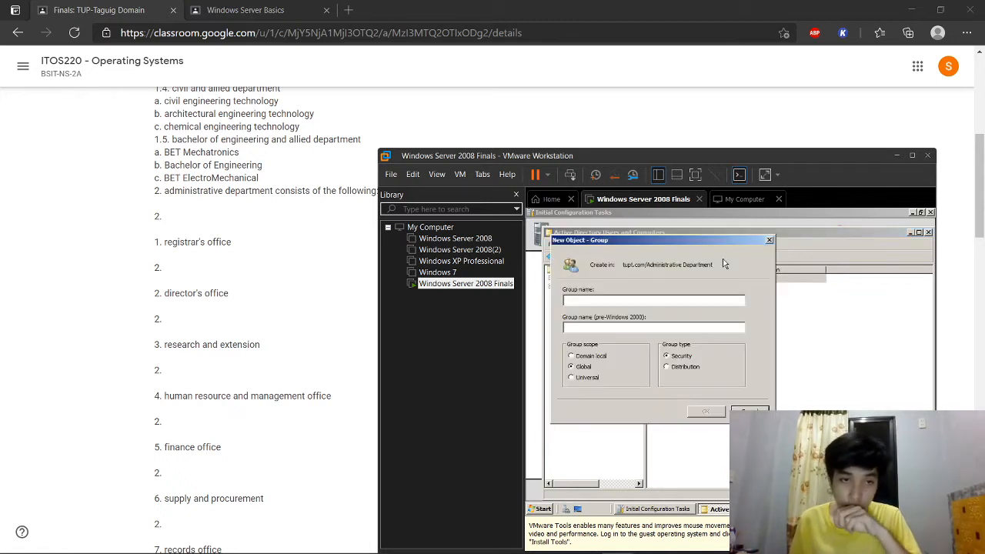
text(Research and Extension)
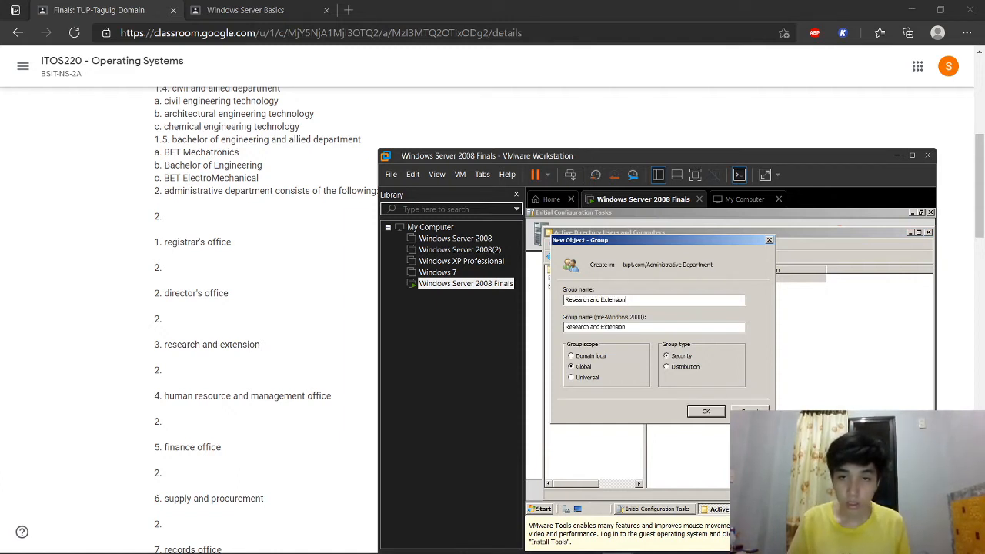
click(666, 366)
click(700, 411)
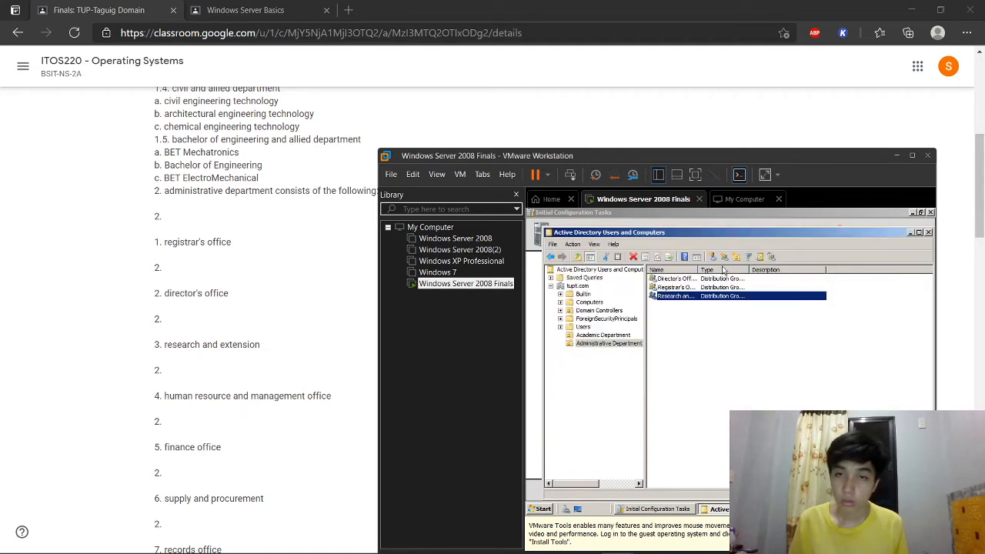
Step: Create the 'Human Resource and Management Office' group in Administrative Department
click(728, 254)
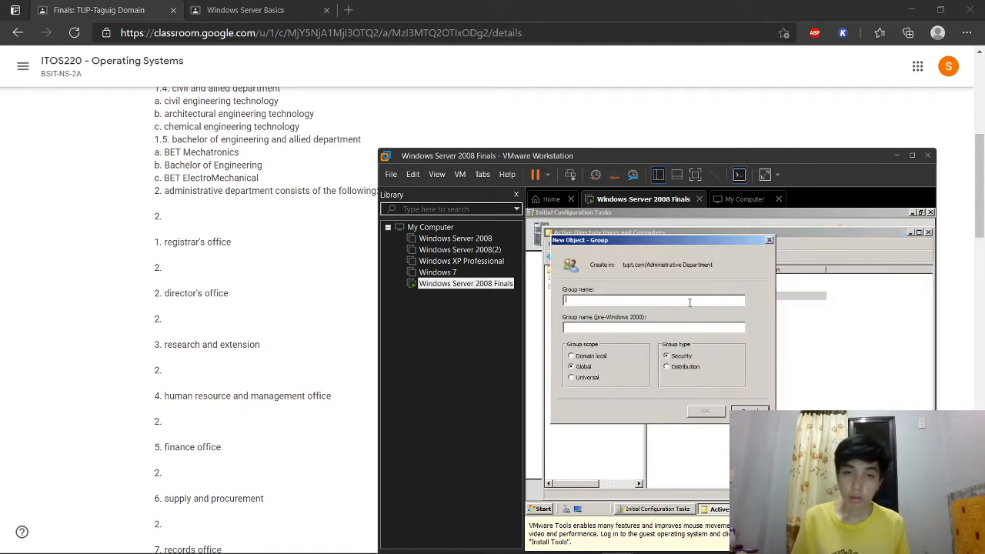
text(Human)
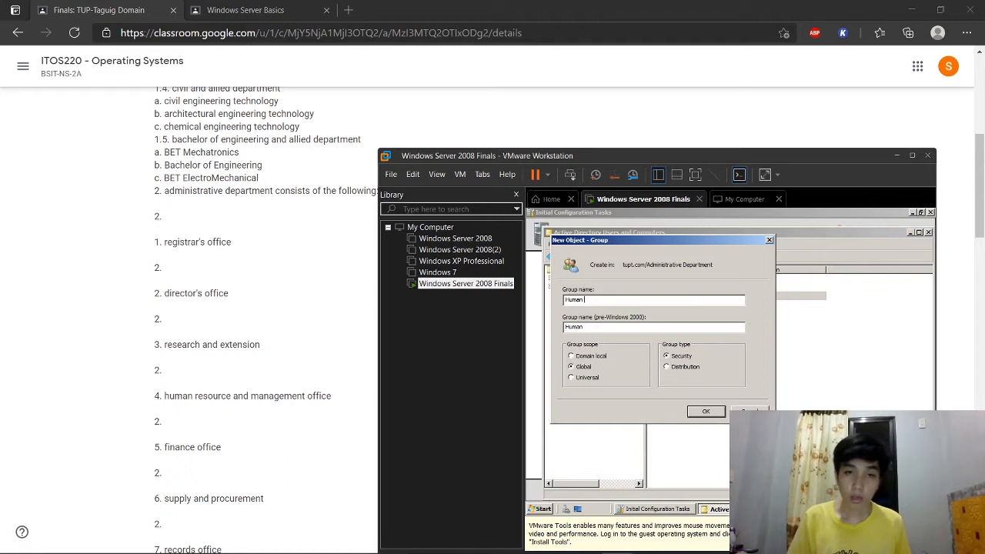
text( Resource a)
text(nd Management Office)
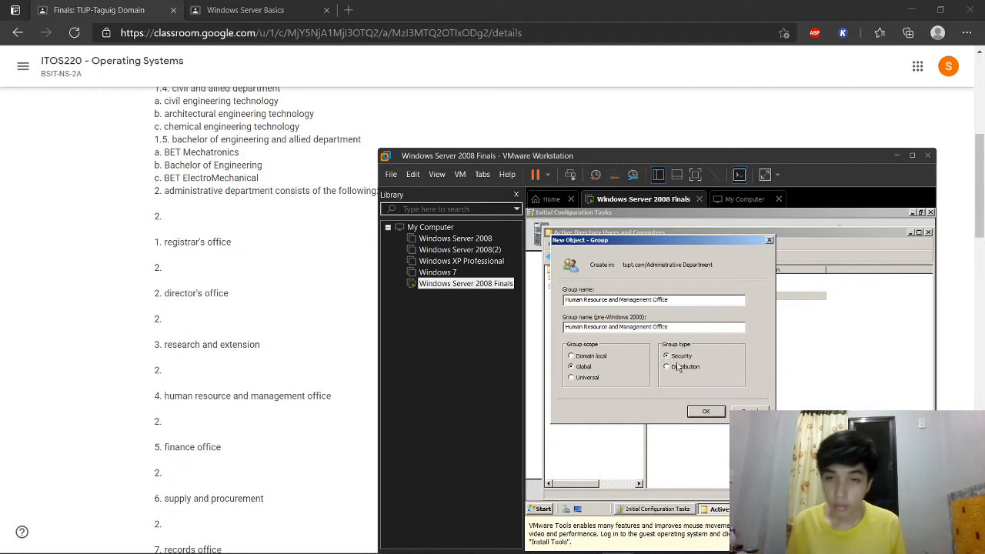
click(704, 412)
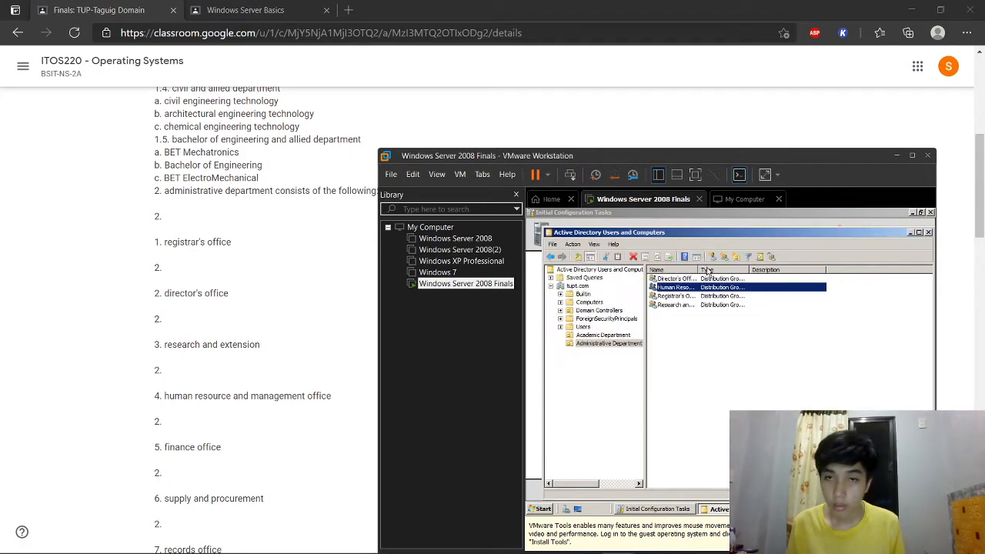
Step: Create a 'Finance Office' distribution group
click(723, 257)
text(Finance Office)
click(683, 370)
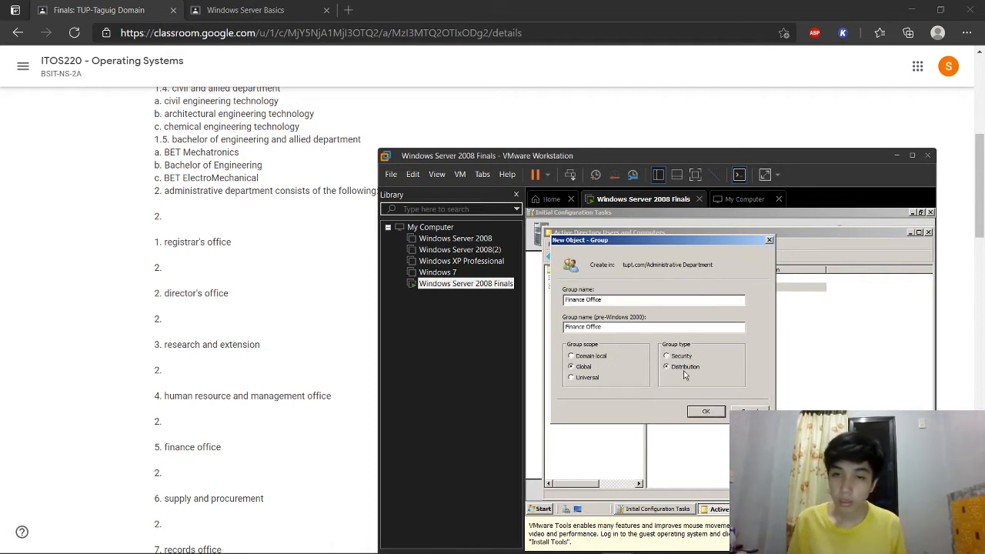
click(706, 412)
Step: Create a 'Supply and Procurement' distribution group
click(724, 262)
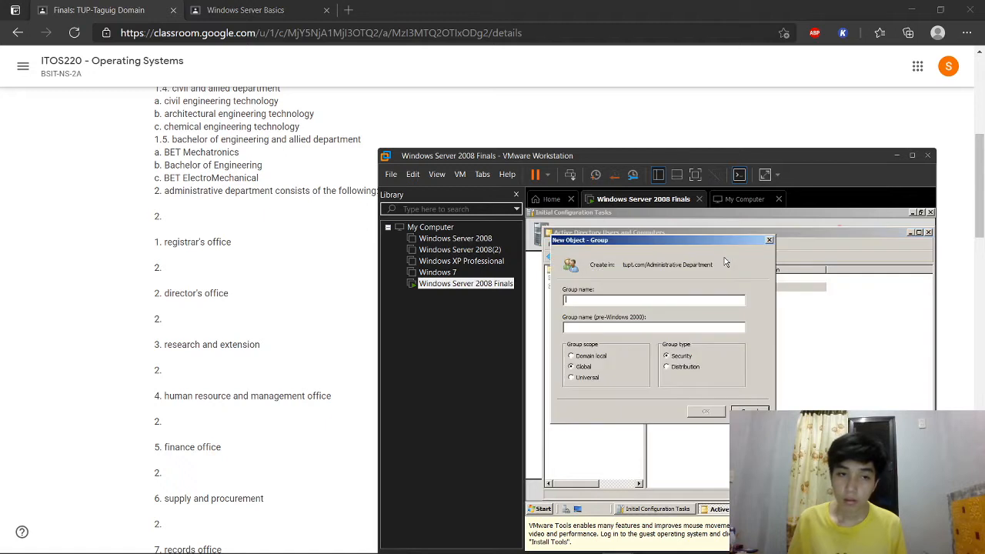
text(Supply and Procurement)
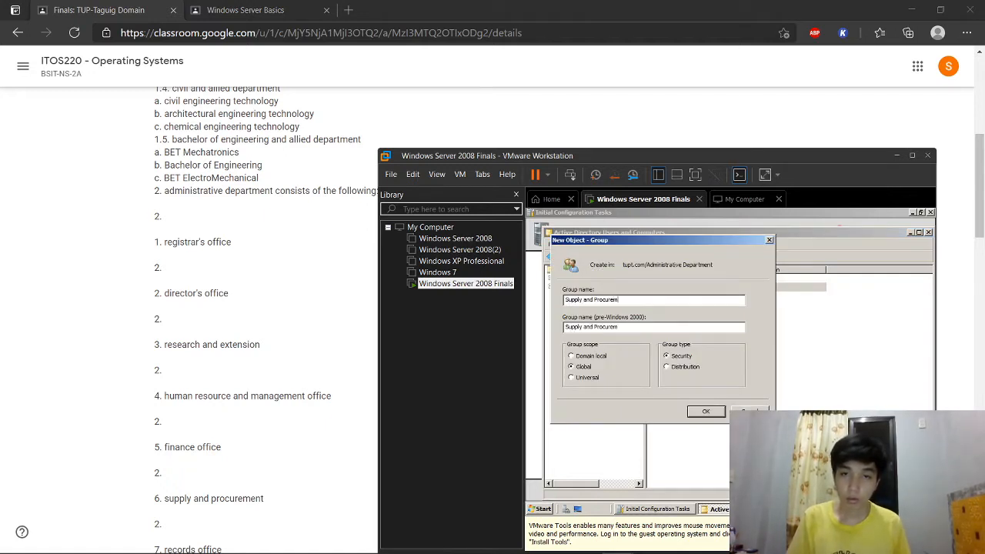
click(666, 367)
scroll(298, 381, down, 1)
scroll(300, 381, down, 2)
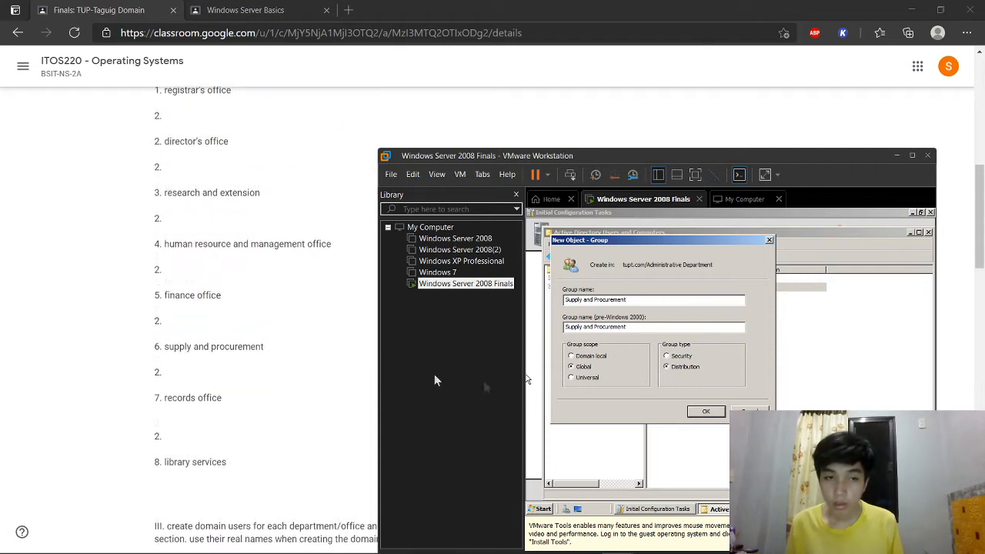
click(695, 412)
Step: Create a Records security group in Administrative Department
click(726, 262)
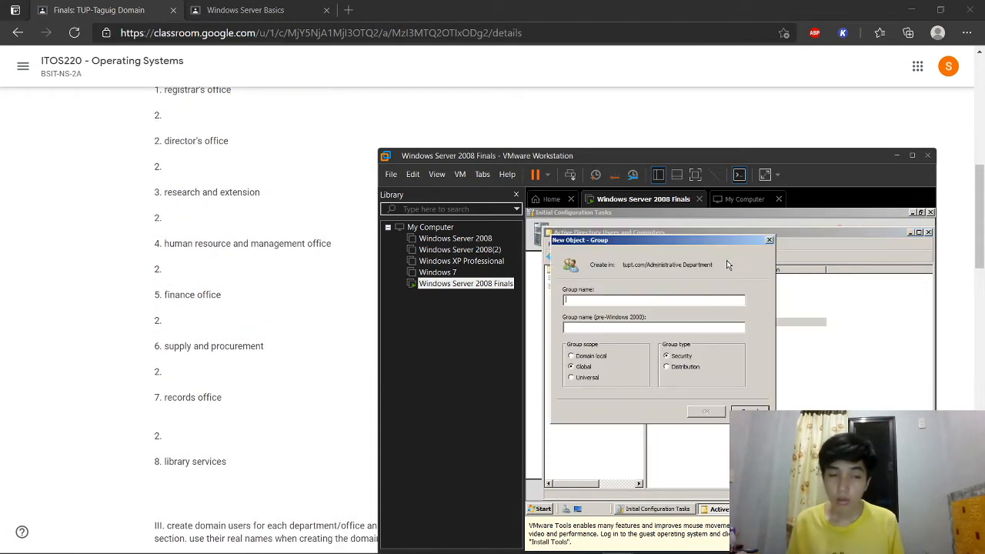
text(Re)
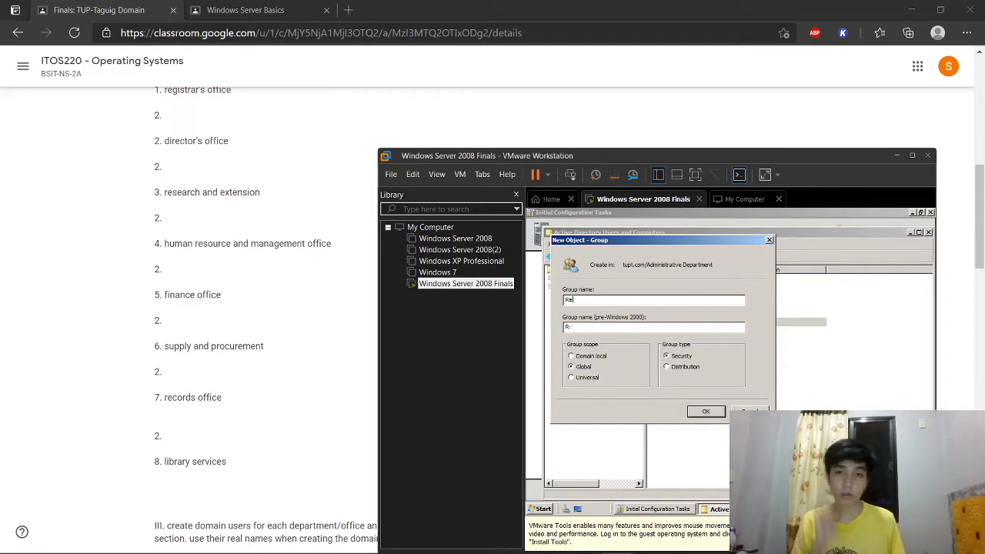
text(cords and Office)
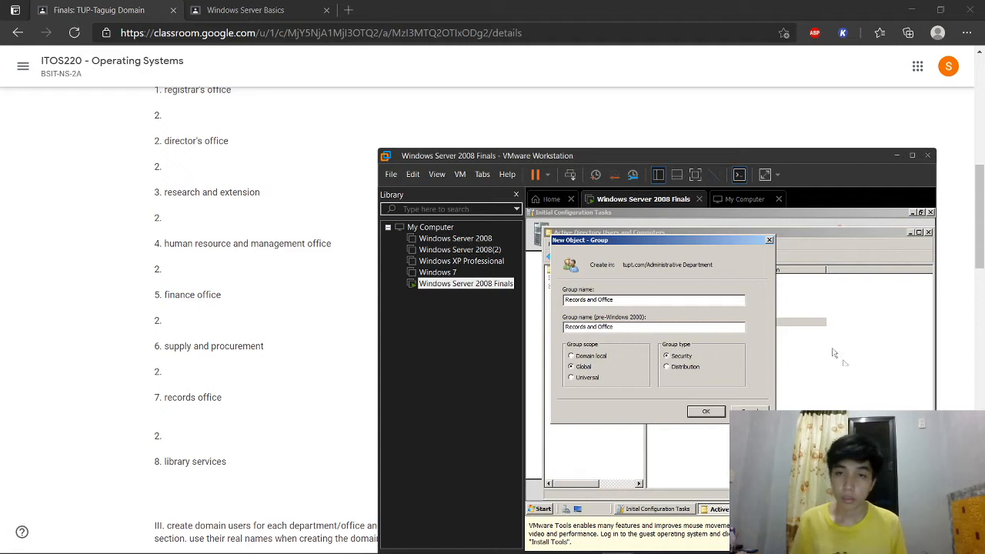
click(706, 412)
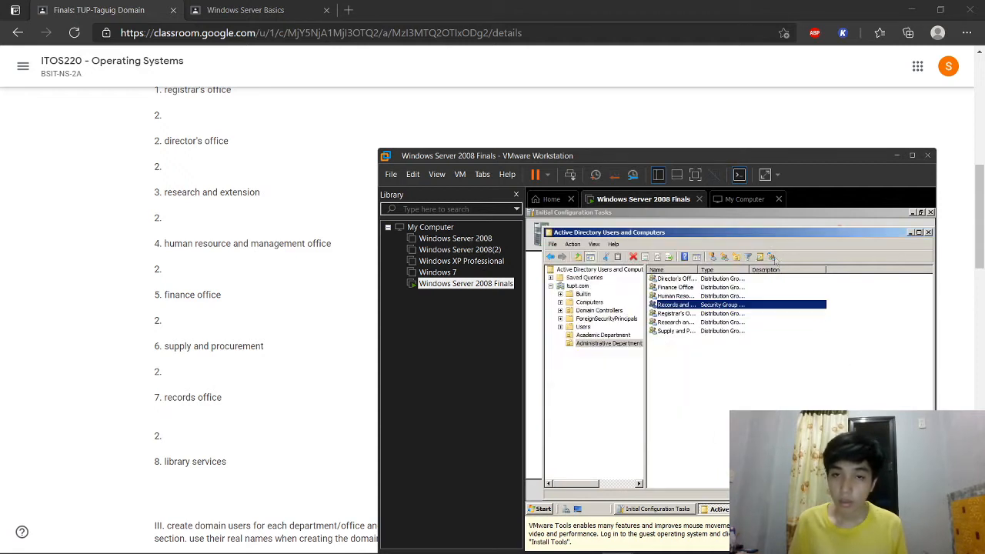
Step: Create a 'Library Services' distribution group
click(729, 261)
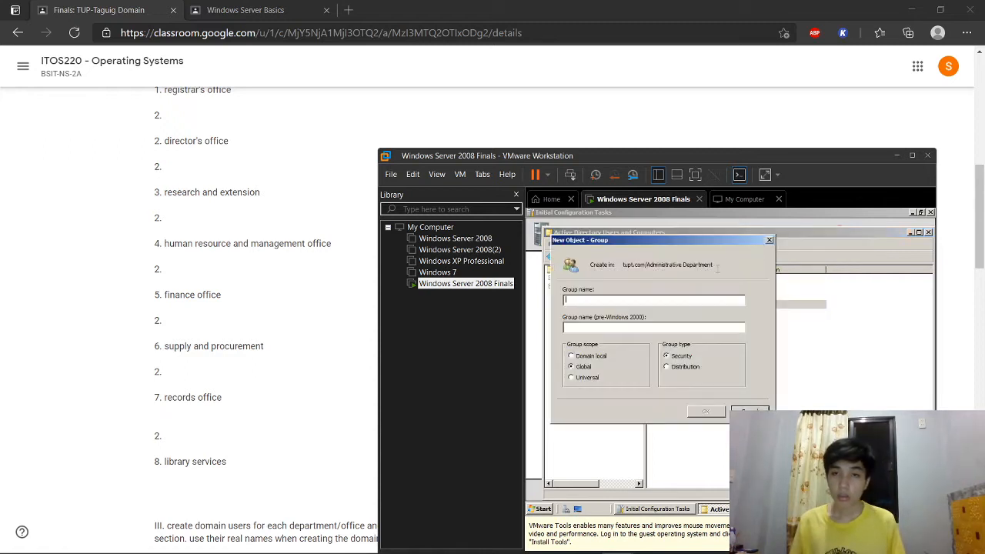
text(Librar)
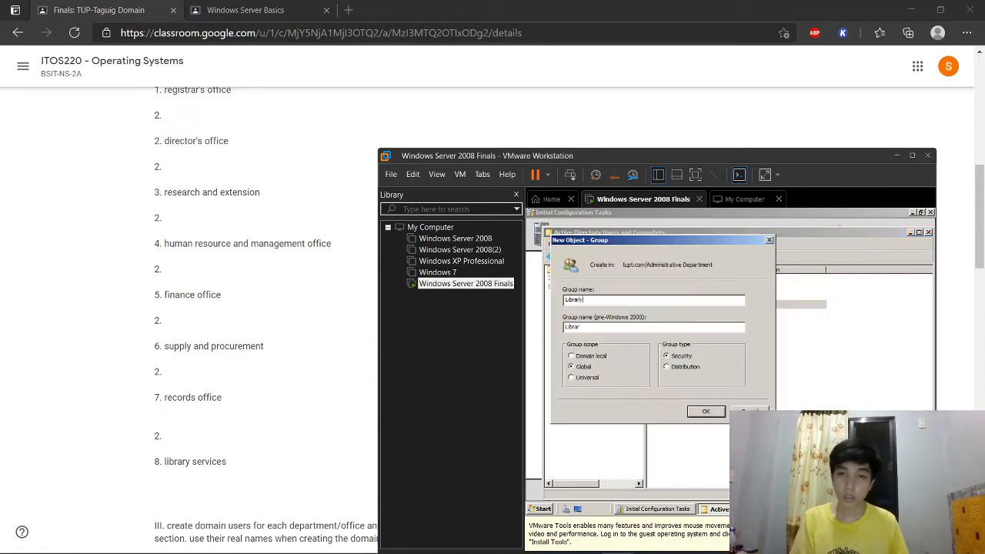
text(y Servi)
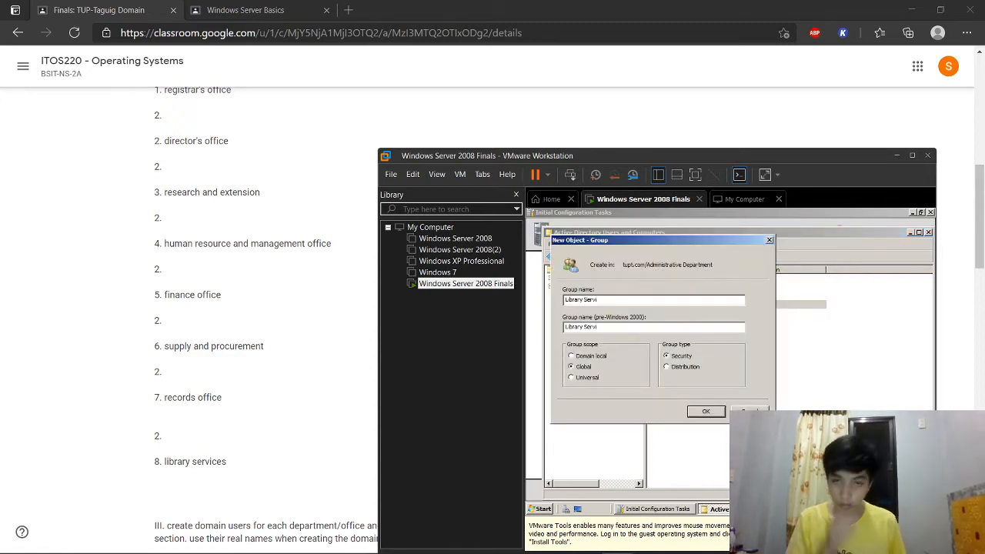
text(ces)
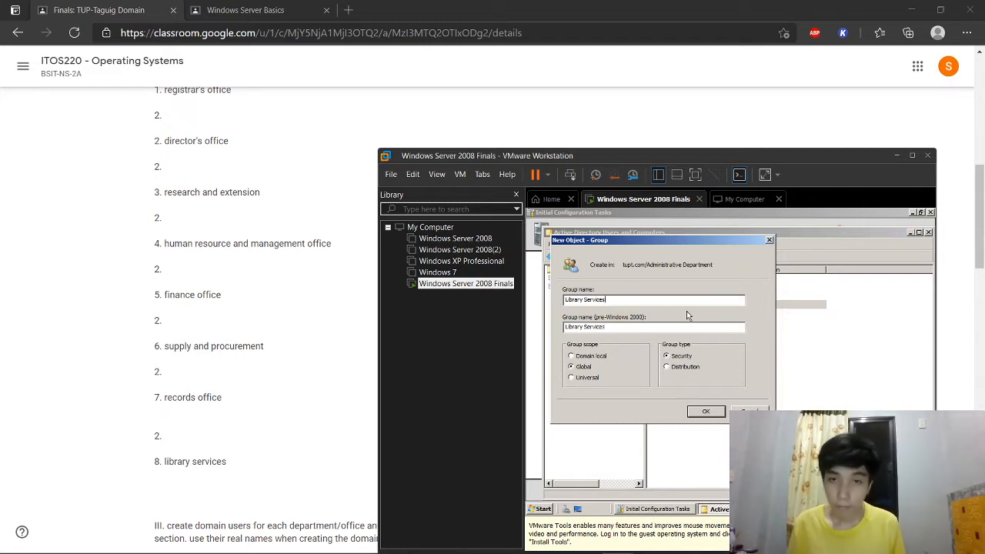
click(686, 368)
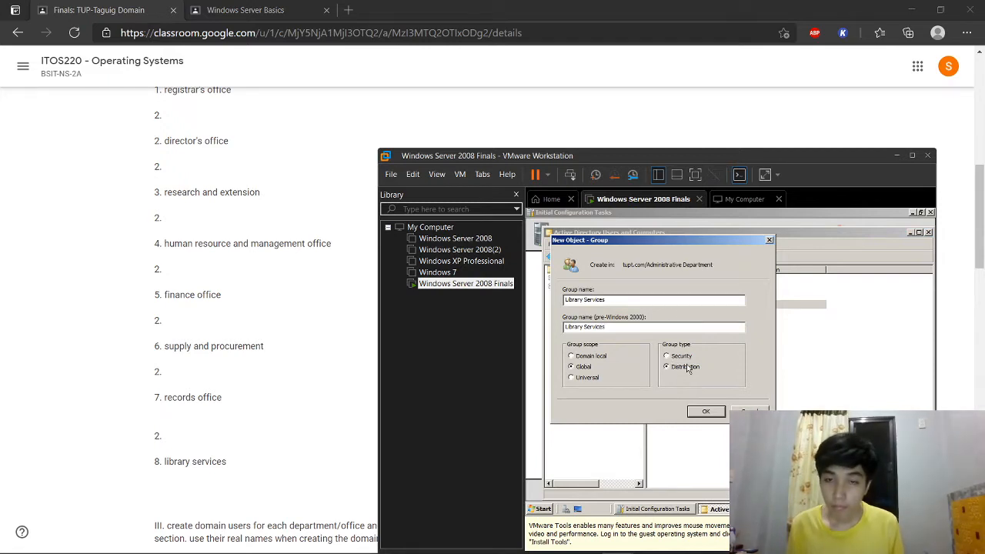
click(700, 411)
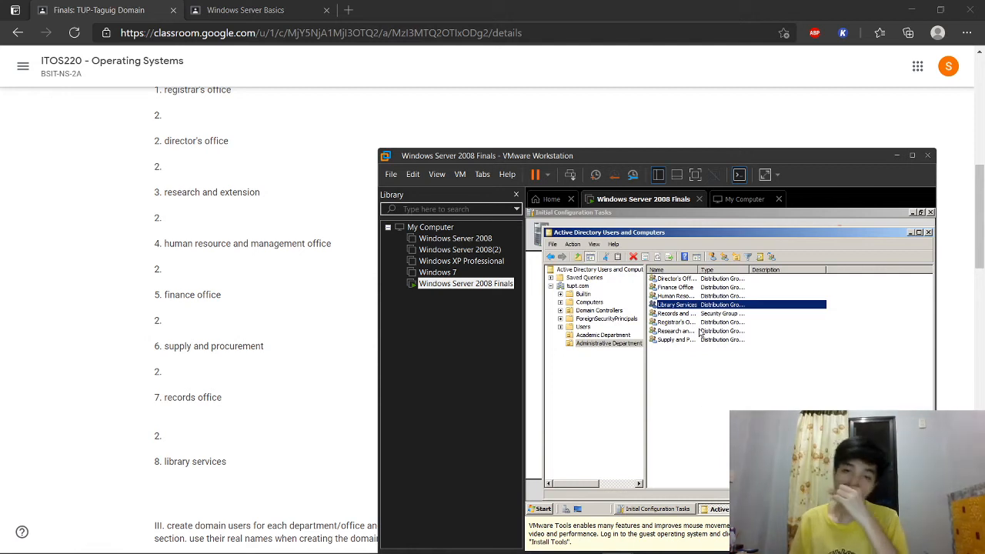
Step: Show Academic Department's groups, then pause the OBS recording and minimize OBS
click(596, 337)
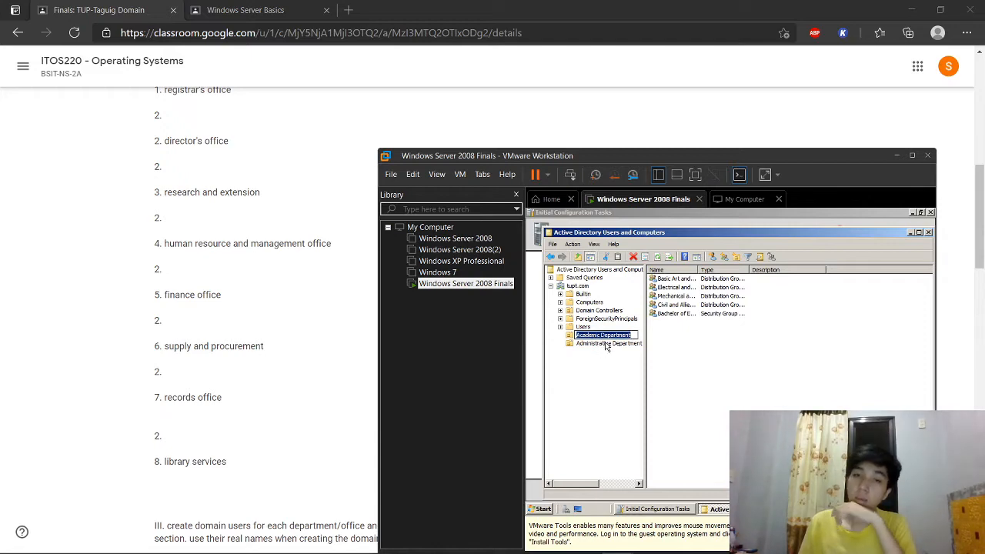
mouse_move(689, 549)
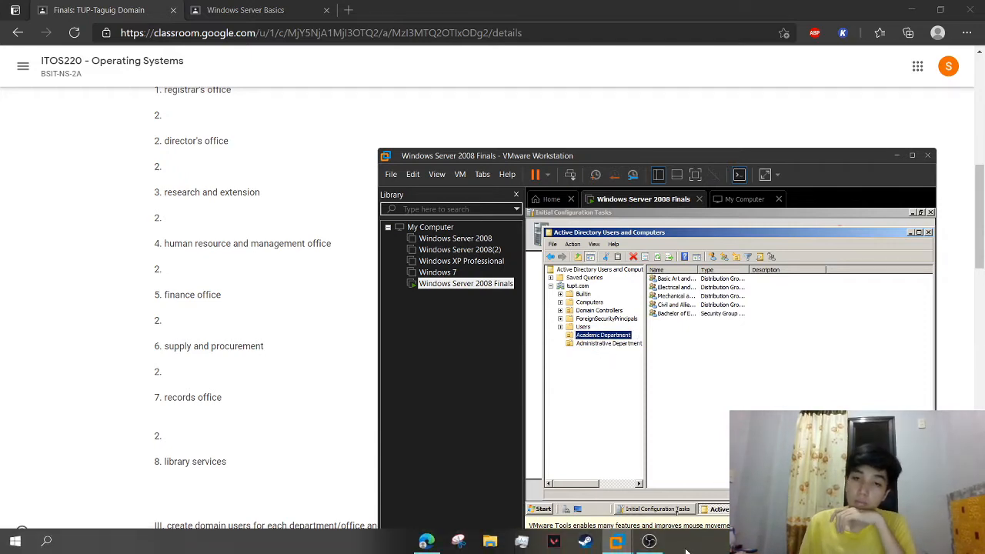
click(648, 541)
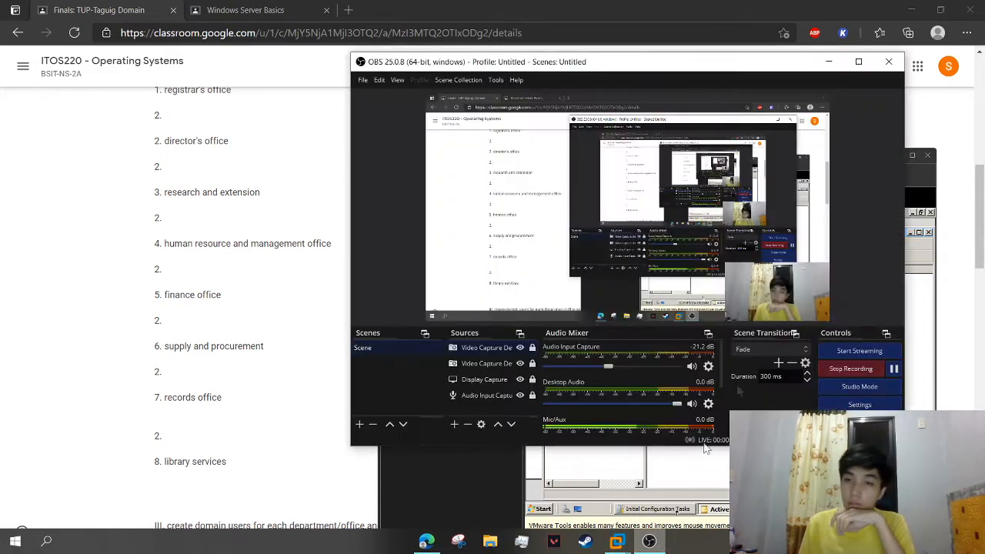
click(893, 370)
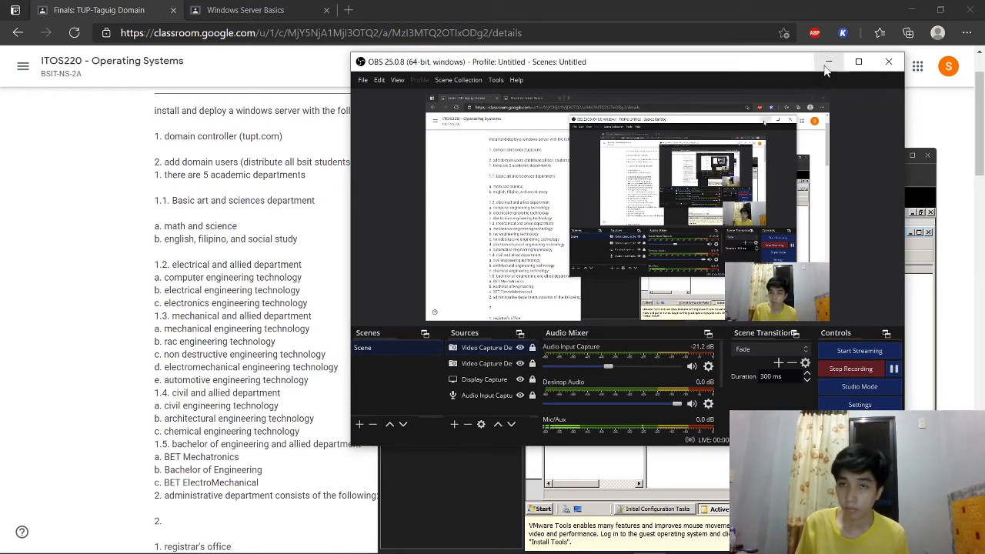
click(828, 62)
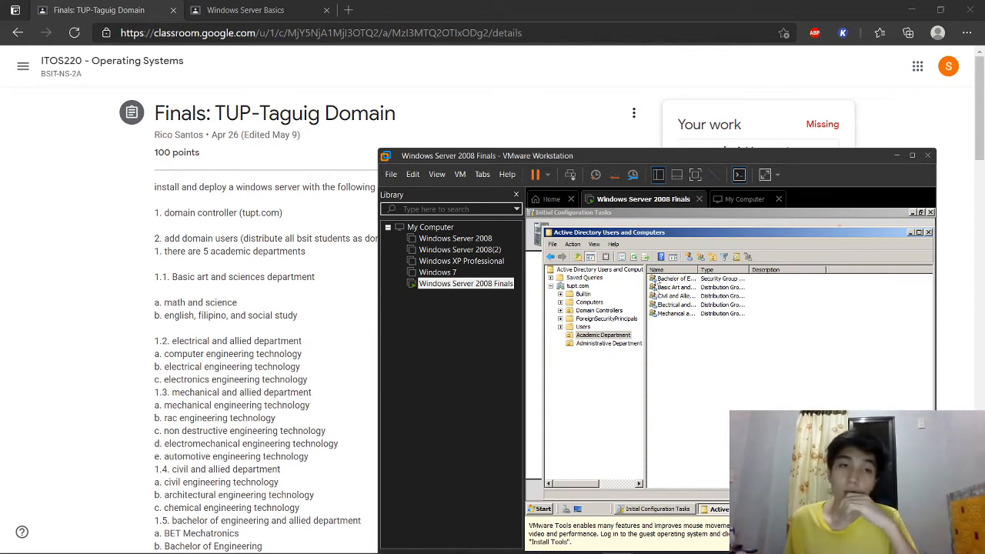
Step: Create the Math and Science group in Academic Department
scroll(254, 336, down, 3)
scroll(235, 290, up, 3)
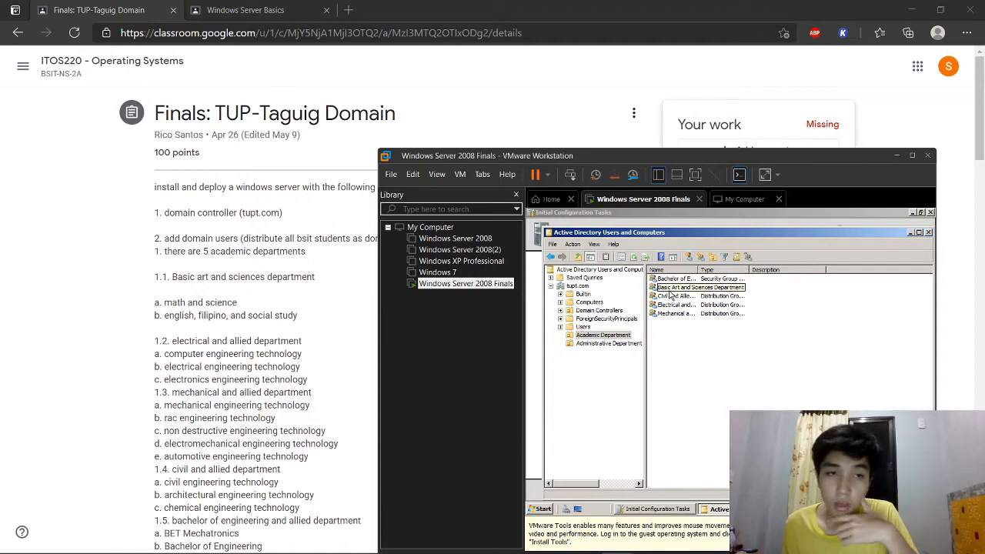
click(701, 258)
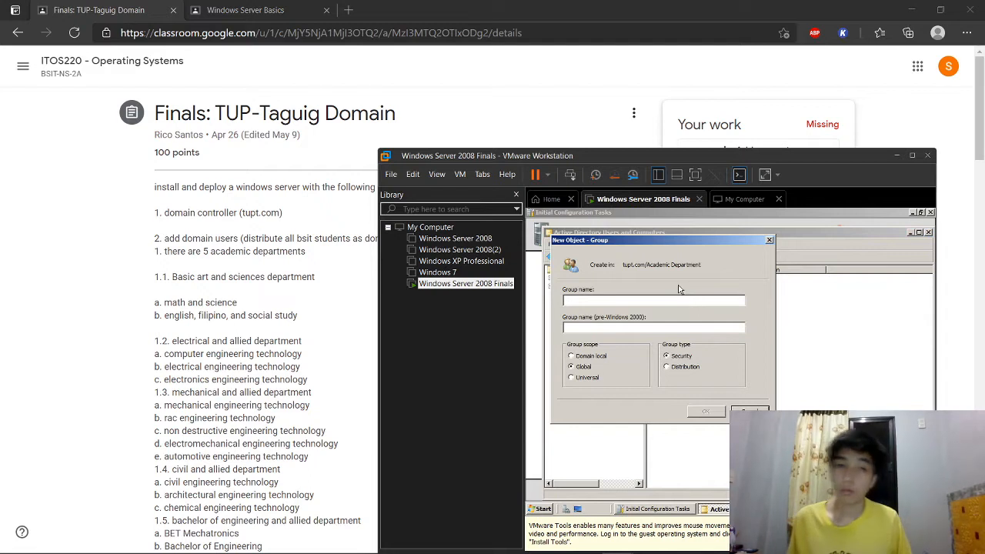
text(Math and Science)
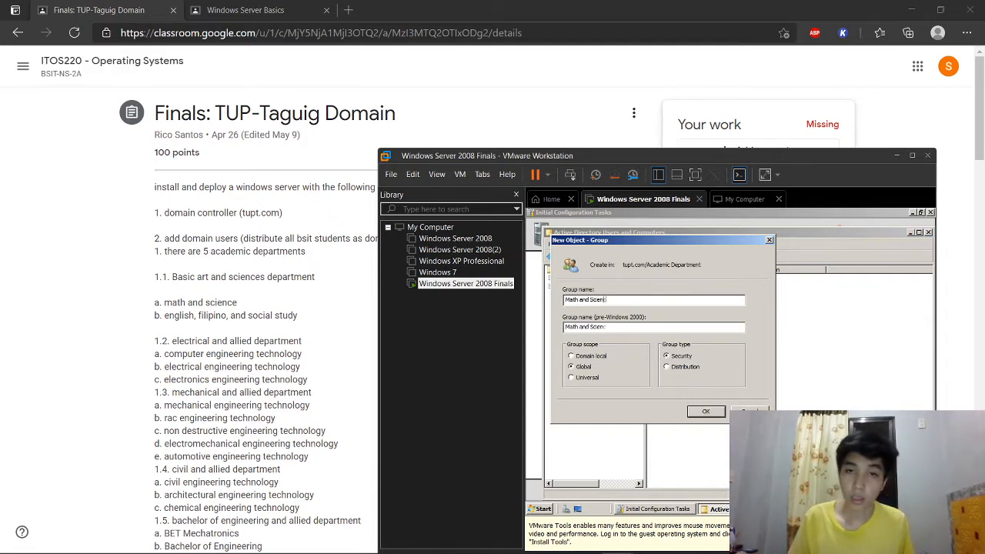
click(704, 410)
Step: Create the English Filipino and Social Study group, removing the comma from its name
click(723, 257)
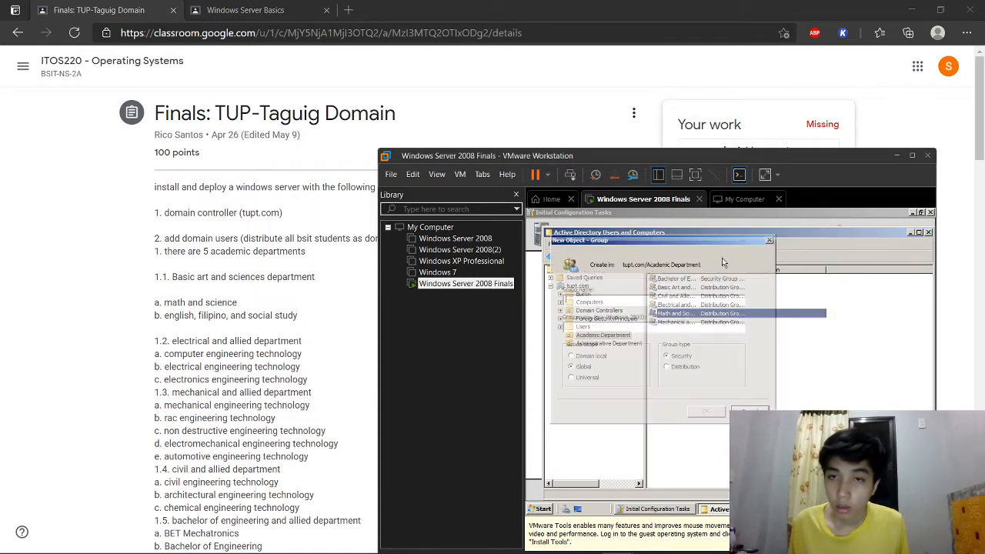
text(English)
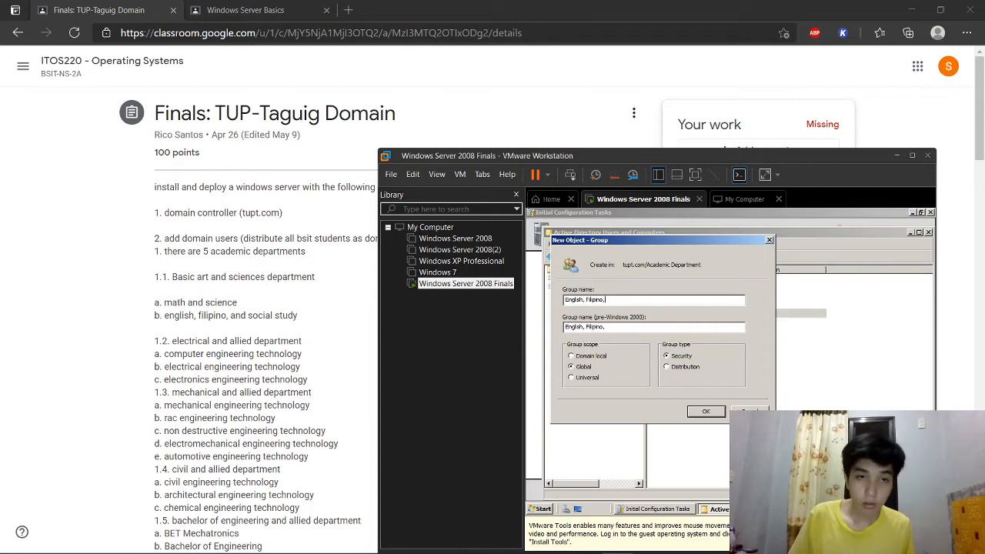
text(, Filipino and Social Study)
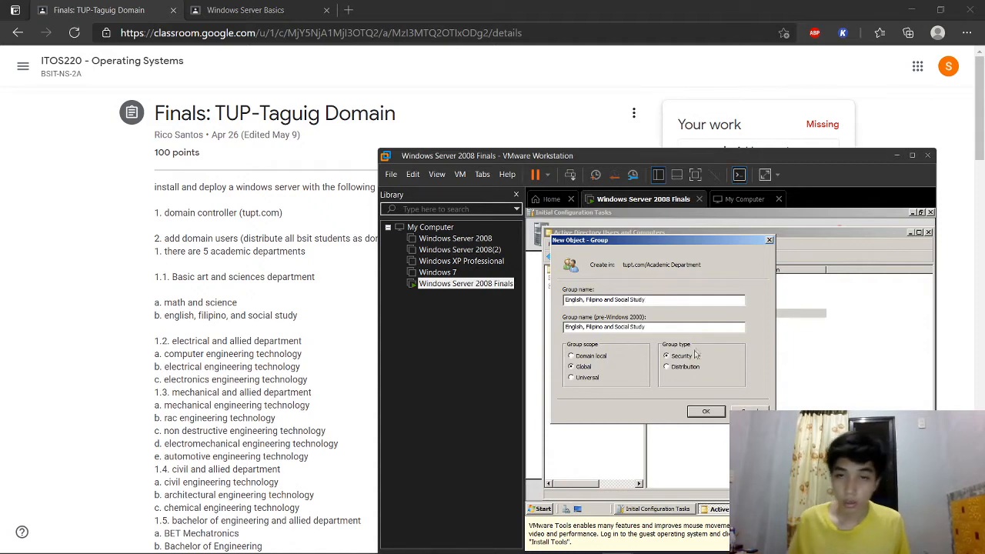
click(704, 410)
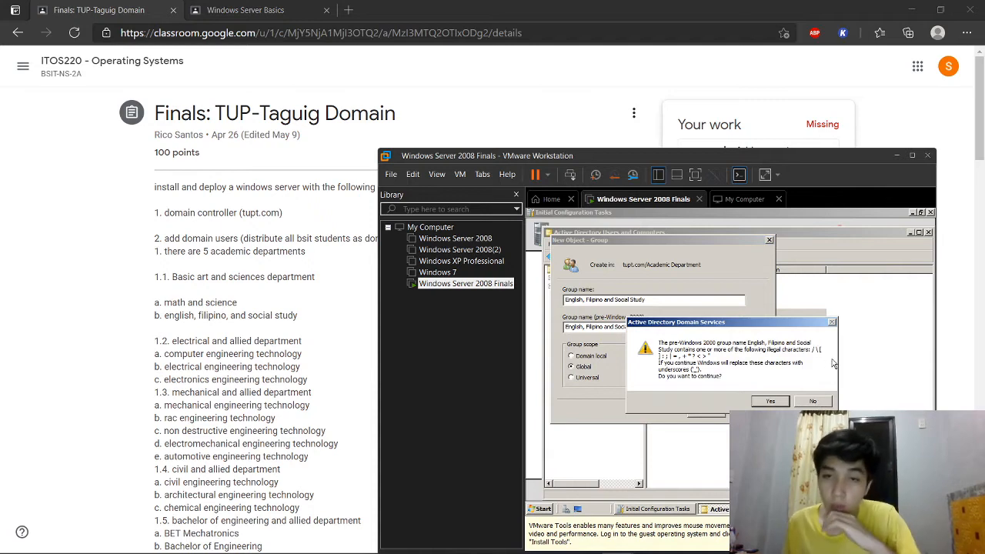
click(817, 400)
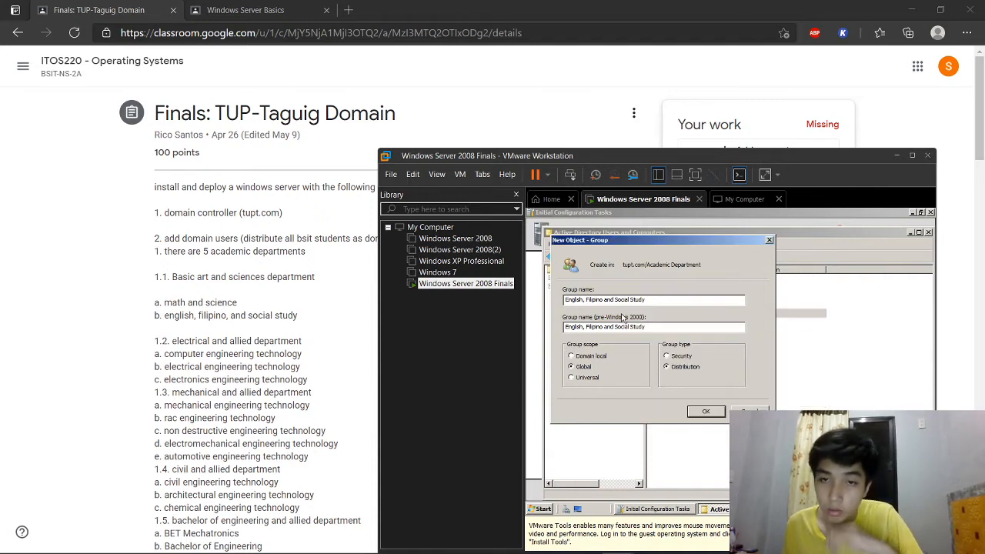
click(586, 299)
key(BackSpace)
key(BackSpace)
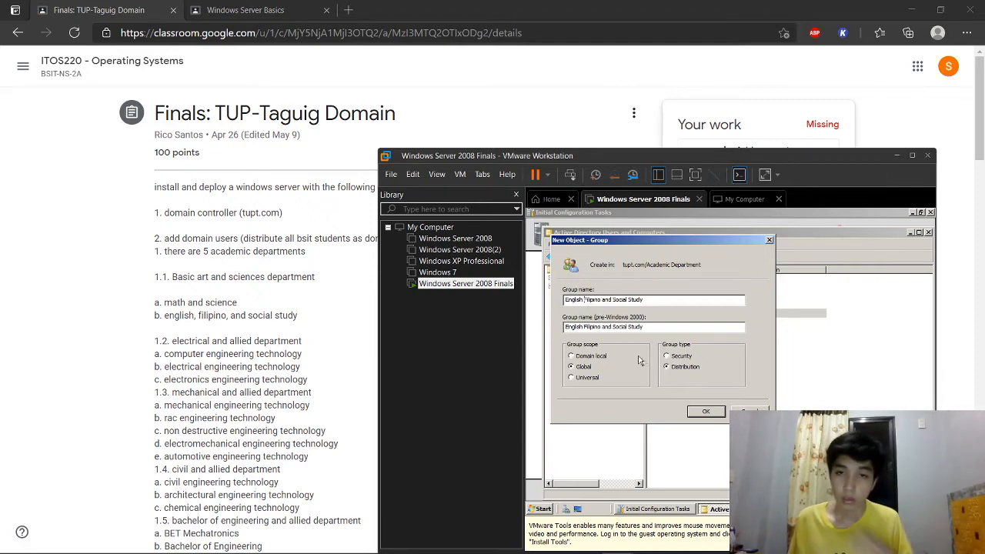
click(704, 411)
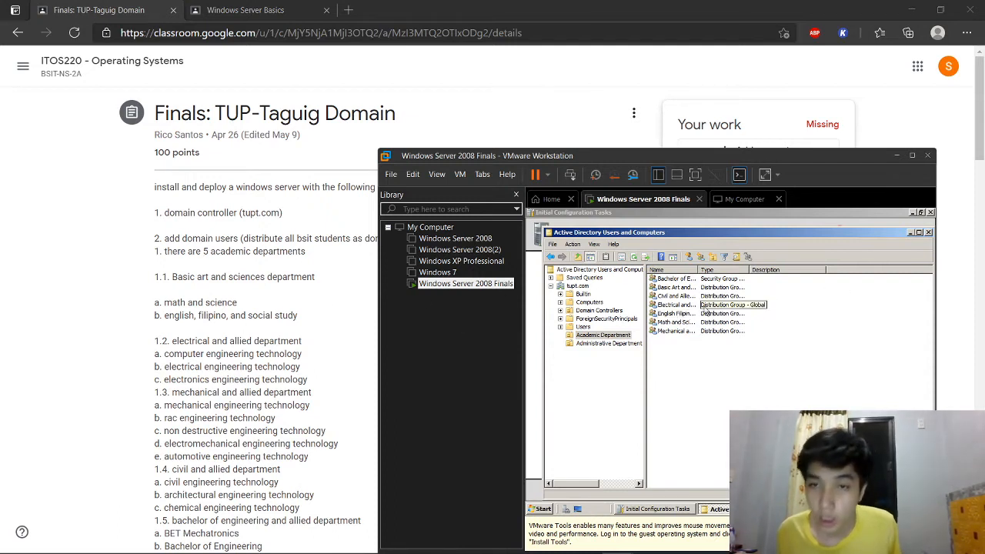
Step: Add Math and Science and English Filipino and Social Study to Basic Art and Sciences Department
click(681, 328)
drag(698, 269, 761, 269)
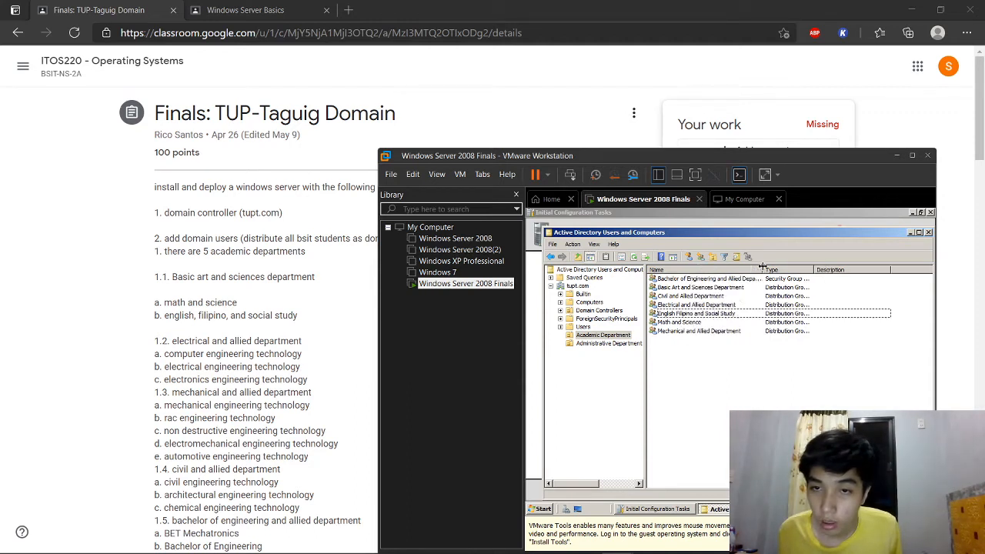
click(700, 323)
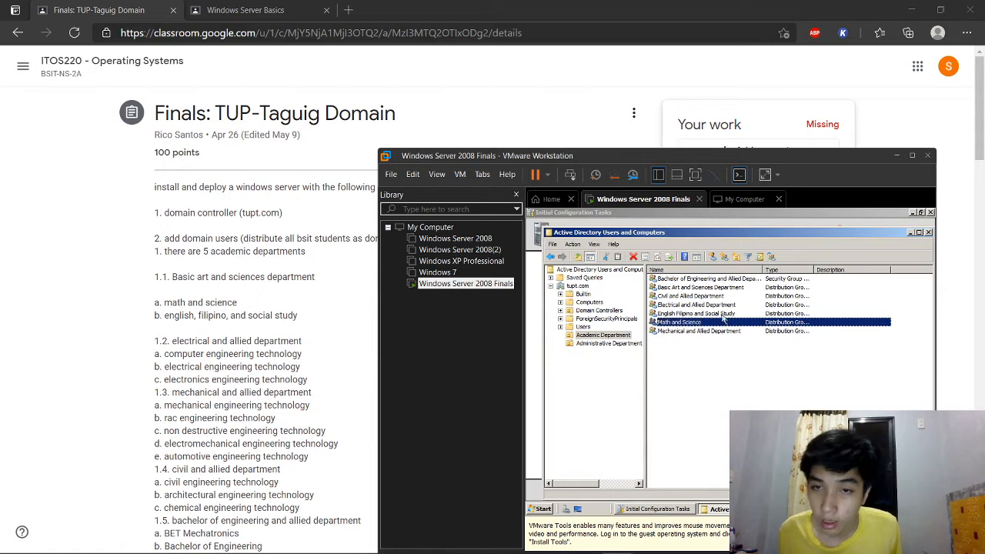
ctrl+click(720, 314)
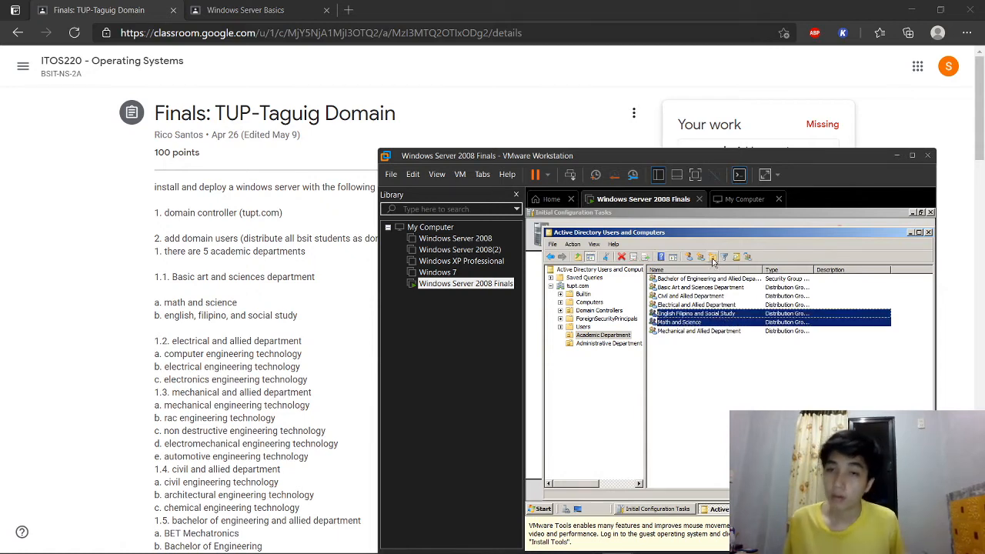
click(746, 260)
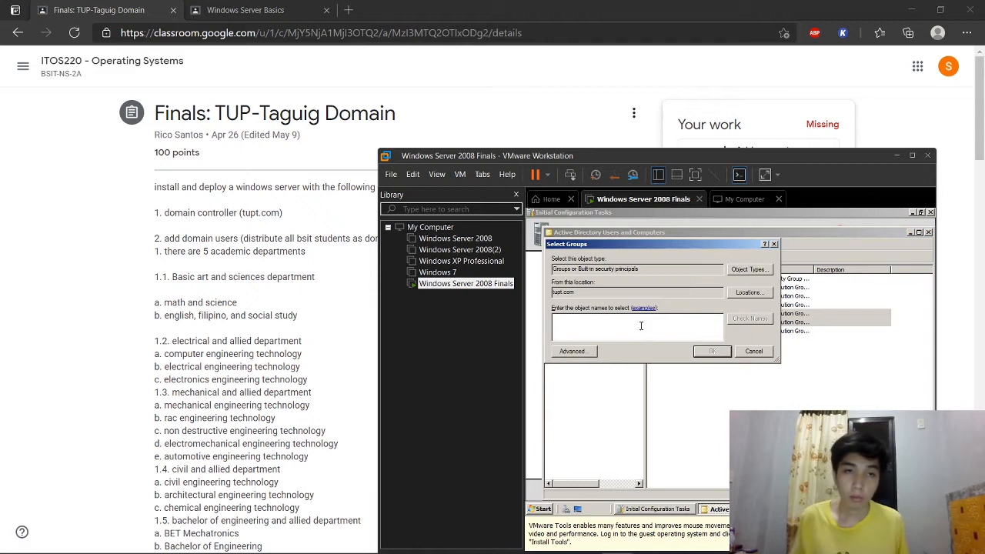
text(Bas)
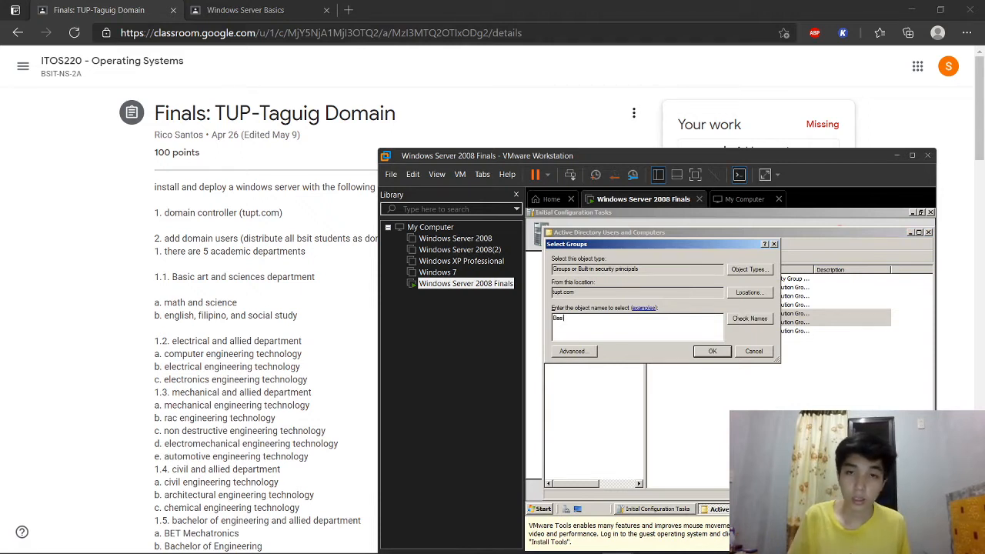
text(ic Art)
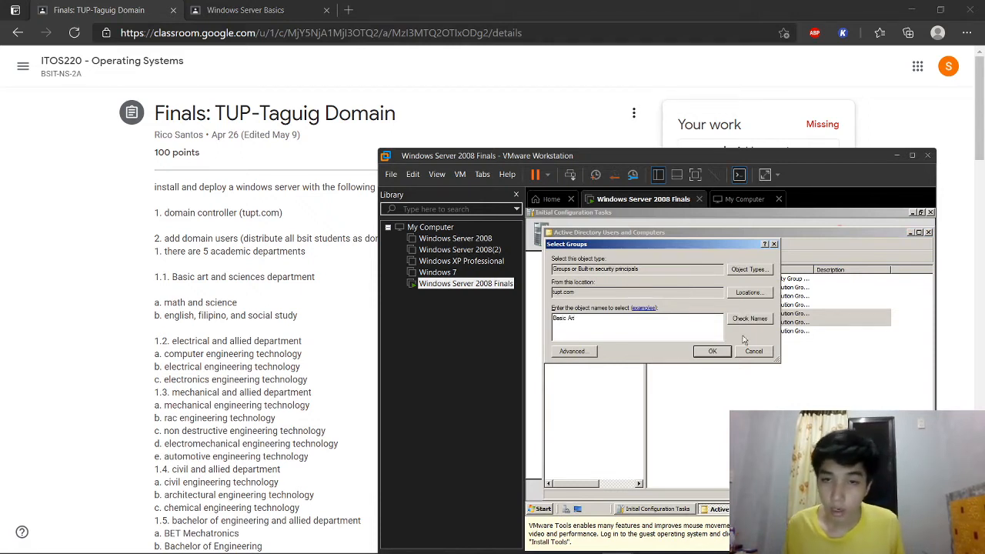
text( and Sciences Department)
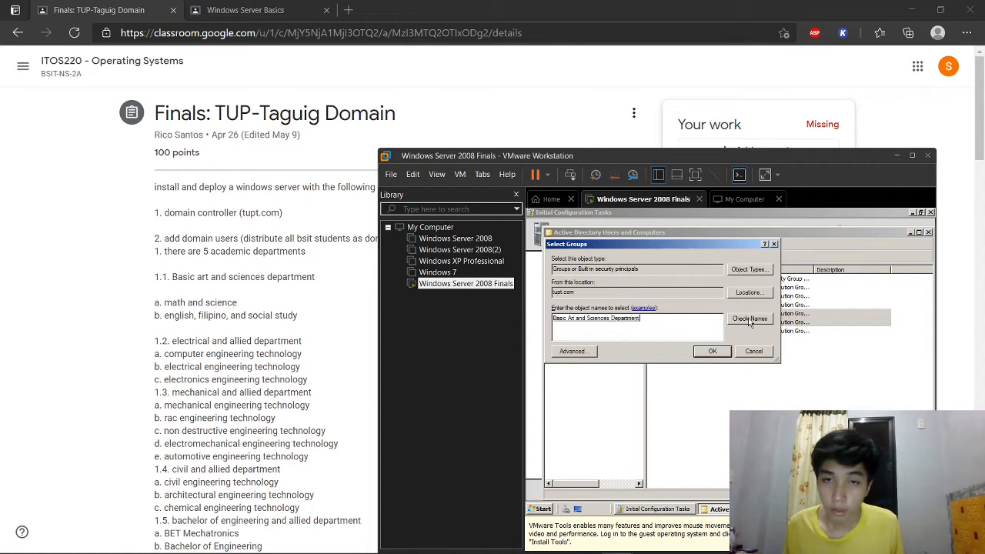
click(711, 351)
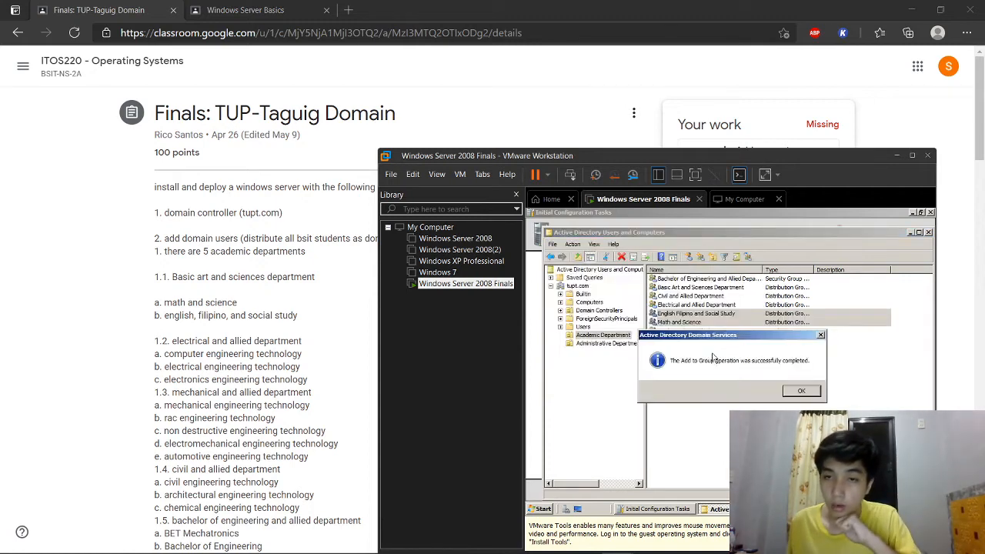
click(804, 391)
click(773, 393)
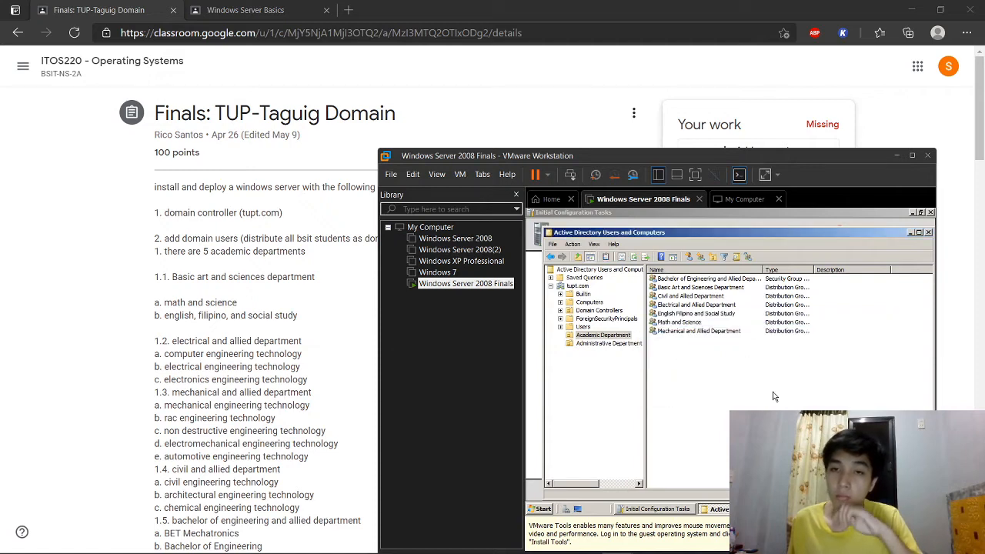
Step: Check the Members tab of Basic Art and Sciences Department's properties
right_click(702, 288)
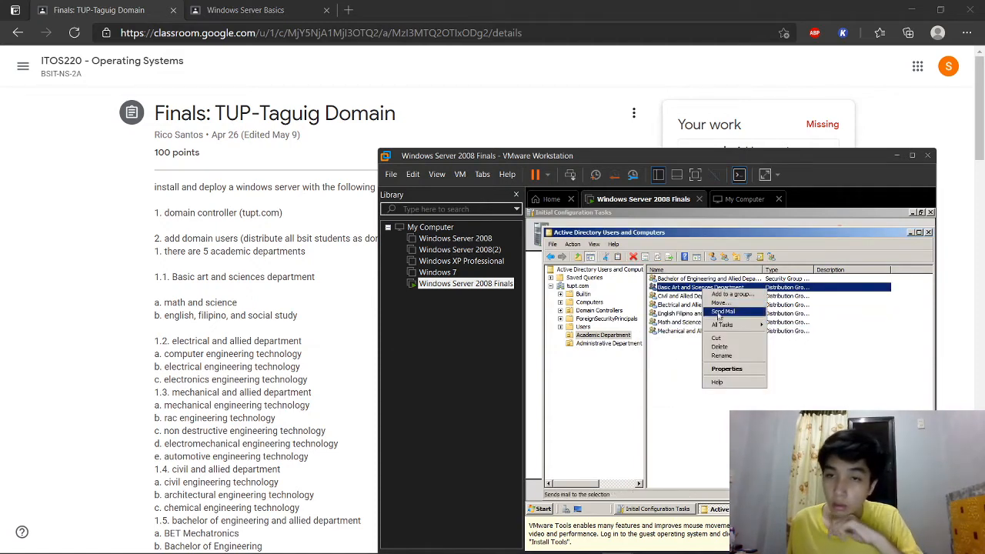
click(727, 370)
click(681, 270)
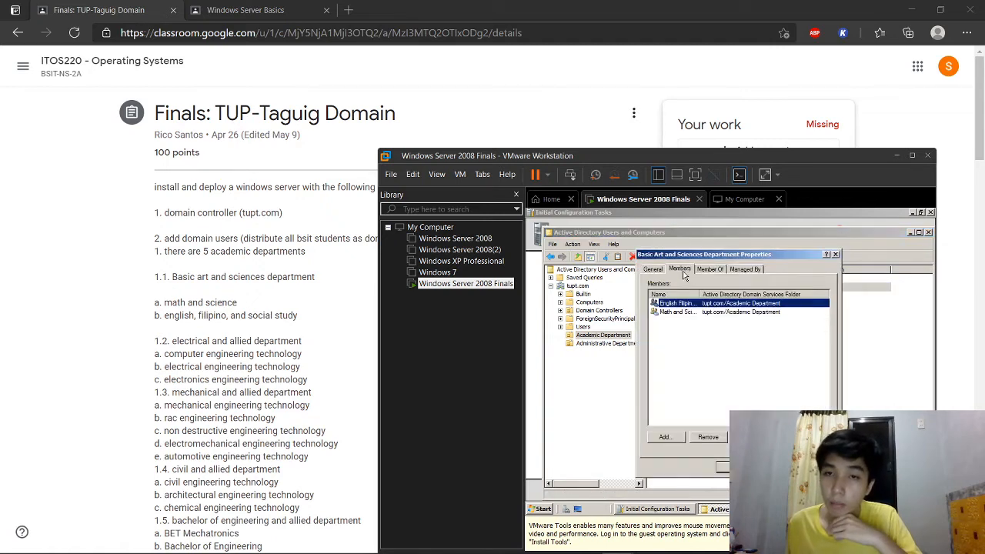
drag(704, 257, 593, 257)
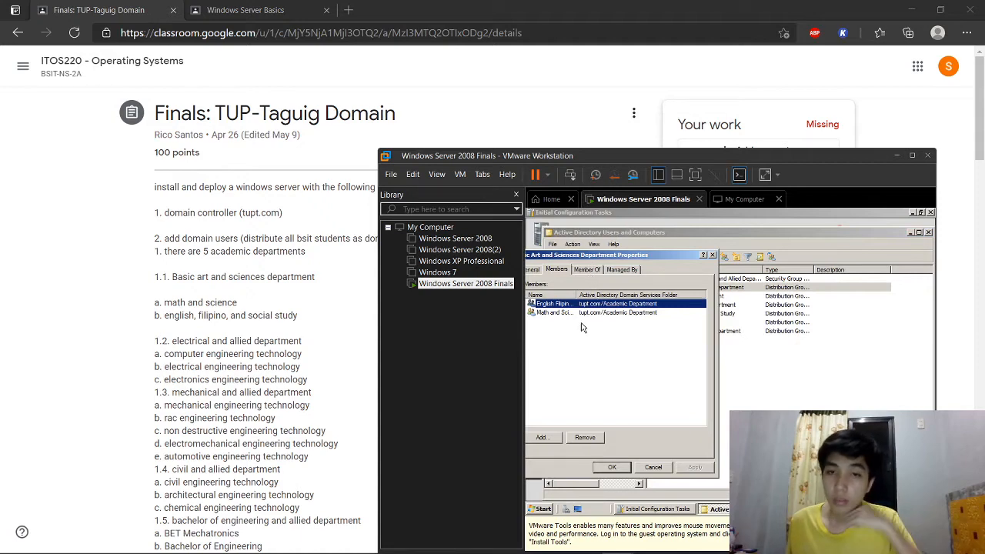
drag(640, 257, 725, 257)
click(798, 257)
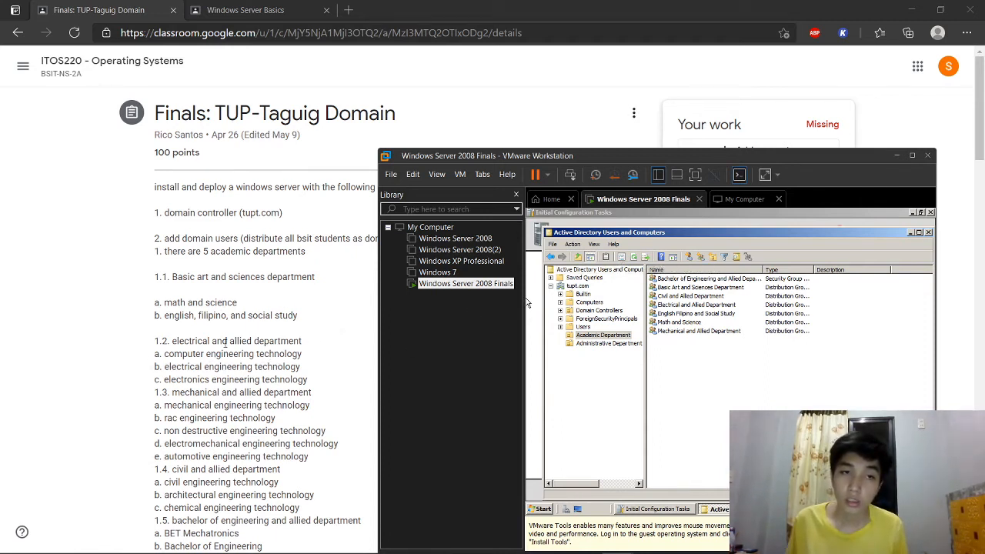
Step: Create Computer, Electrical and Electronics Engineering Technology as distribution groups
click(702, 260)
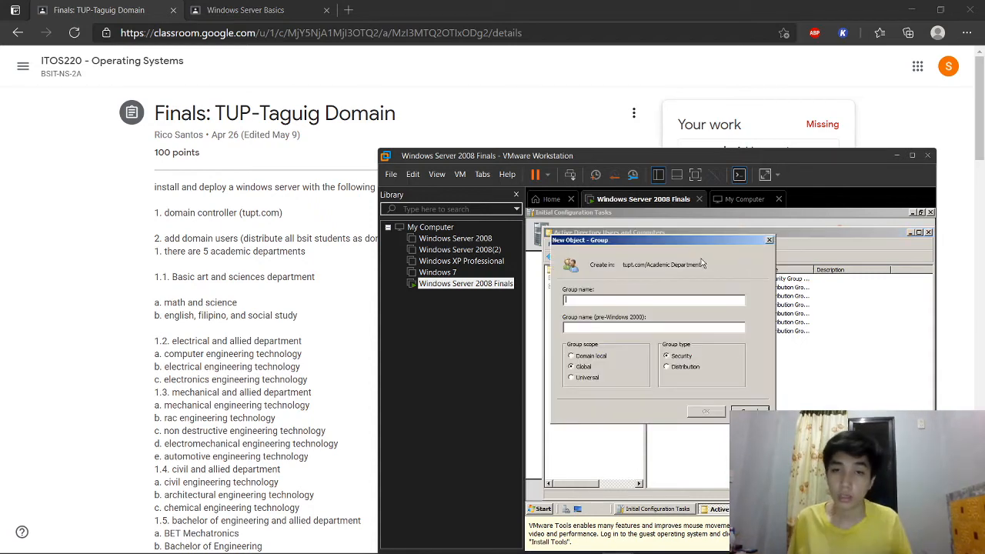
text(Computer)
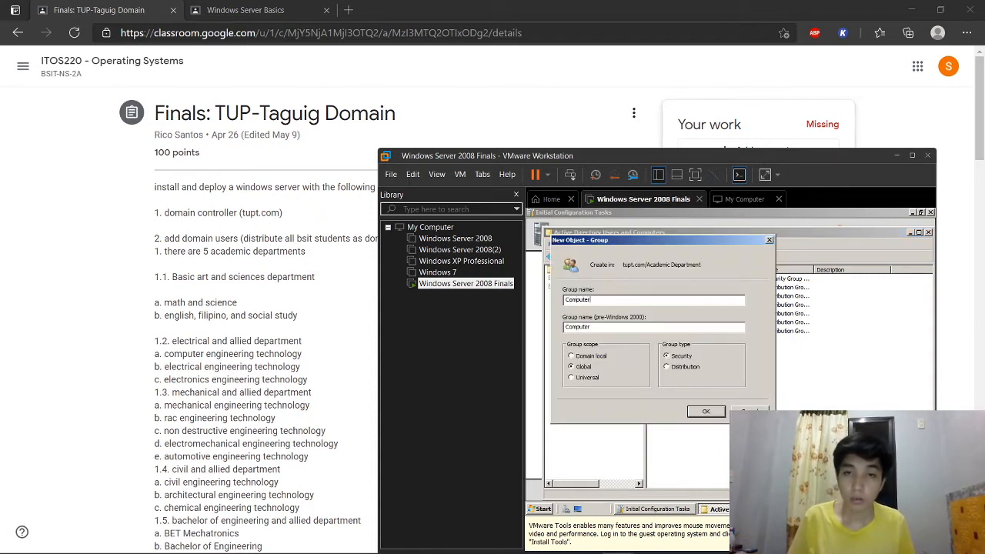
text( Engineering Technology)
click(691, 367)
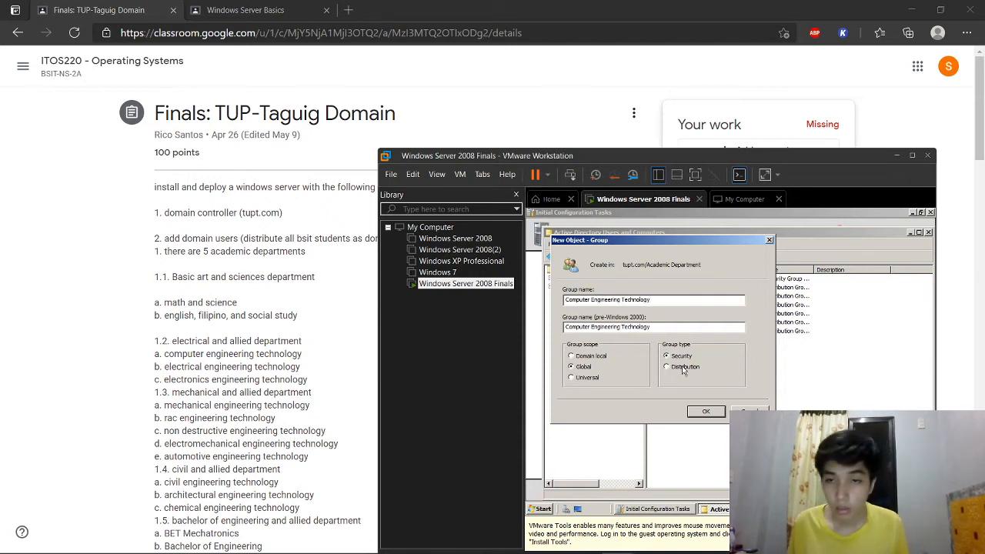
click(704, 410)
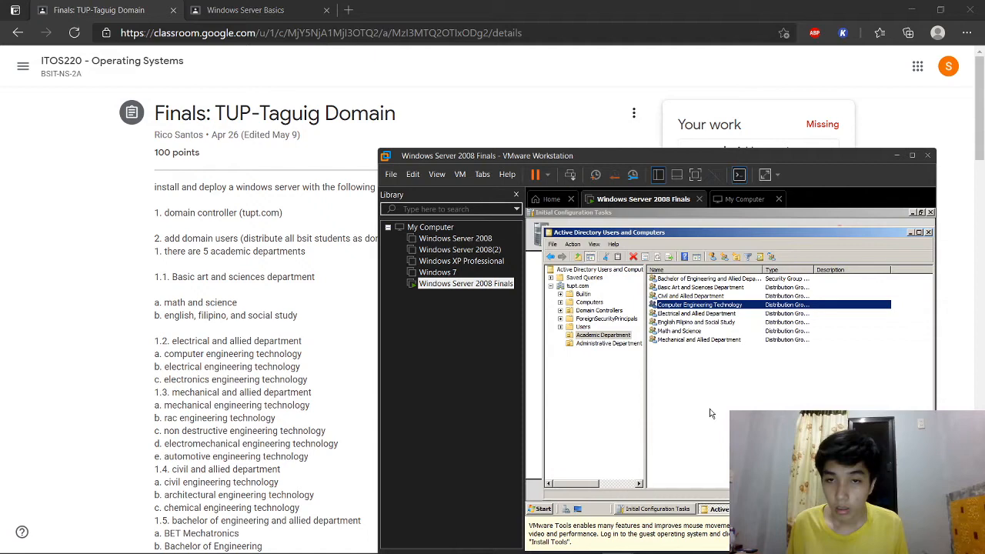
click(723, 257)
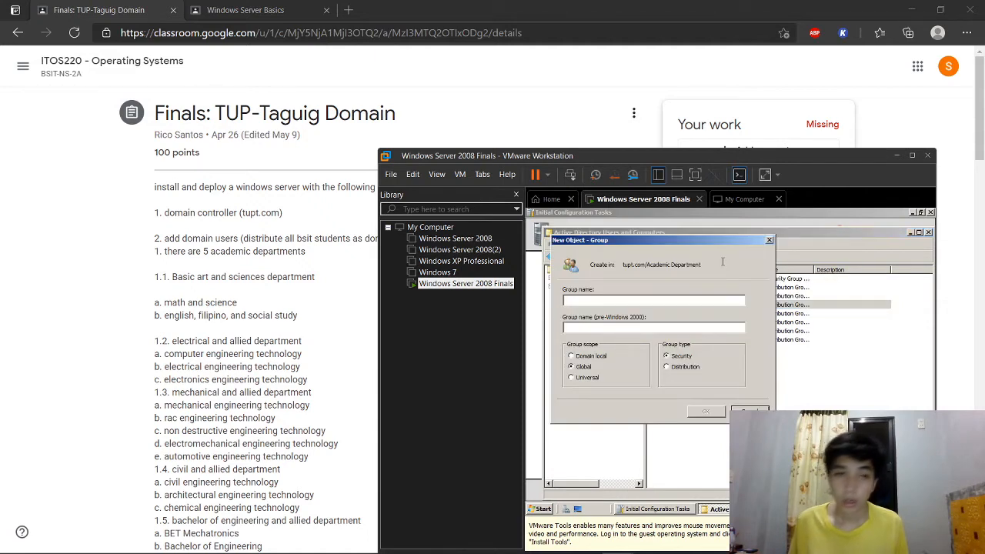
text(Electrical Eng)
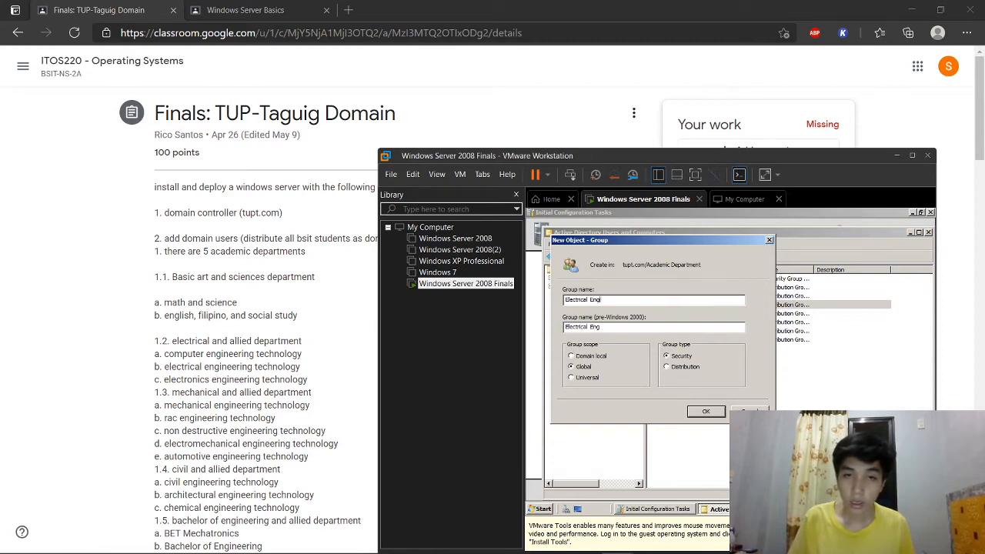
text(ineering Technology)
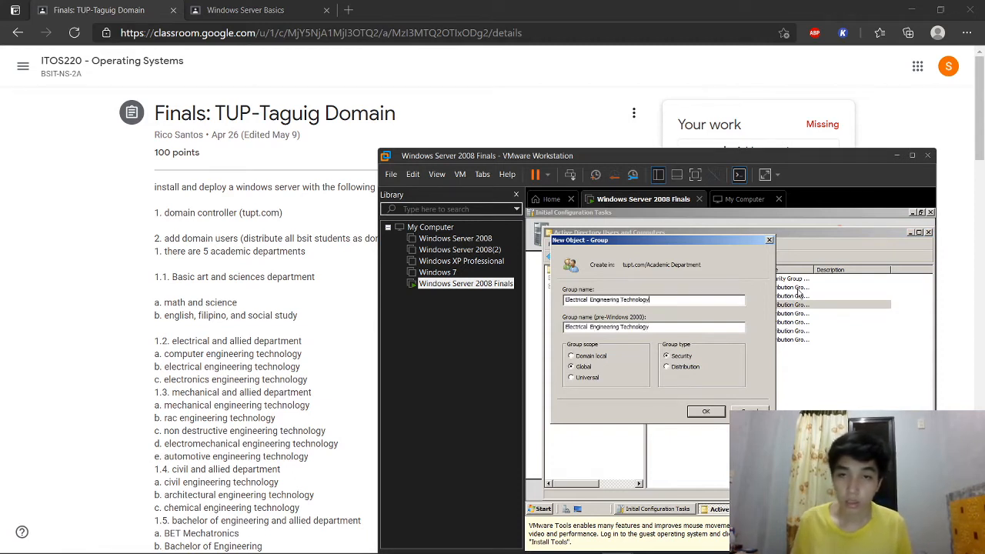
click(682, 367)
click(704, 409)
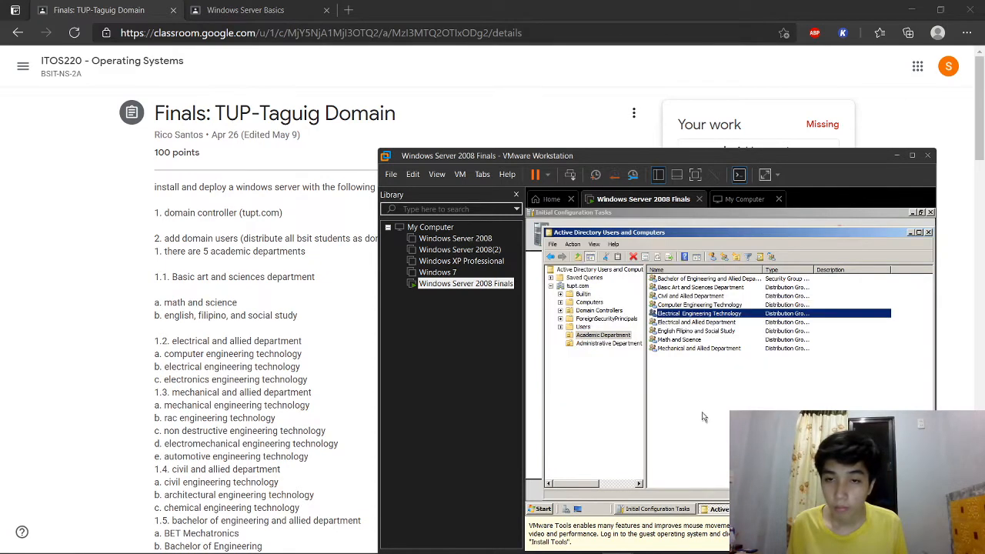
click(722, 266)
text(E)
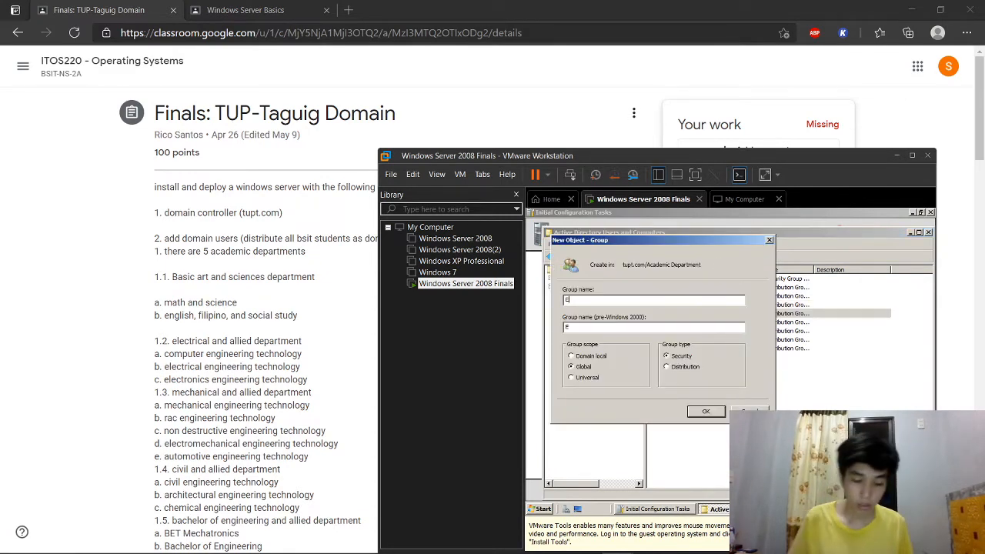
text(lectronics Engineering Technology)
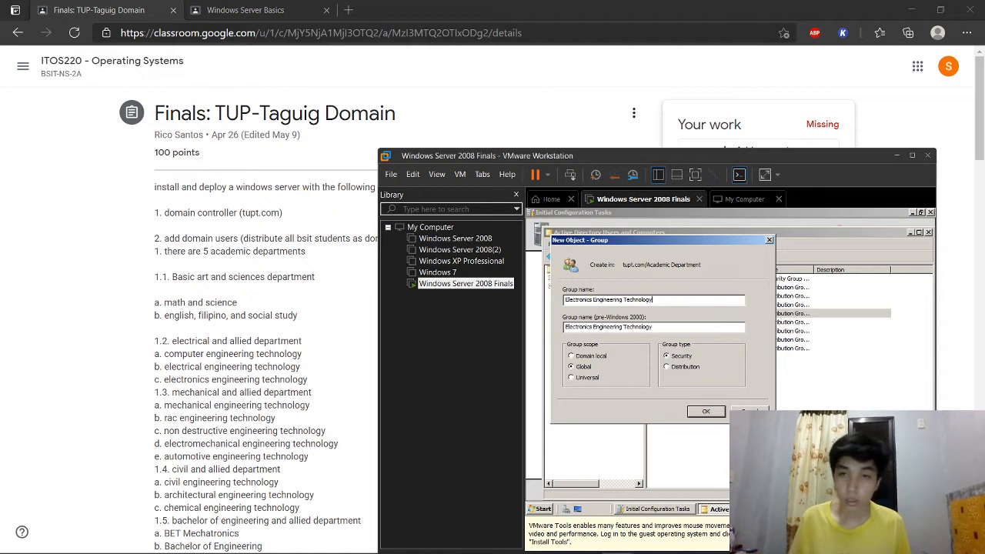
click(690, 368)
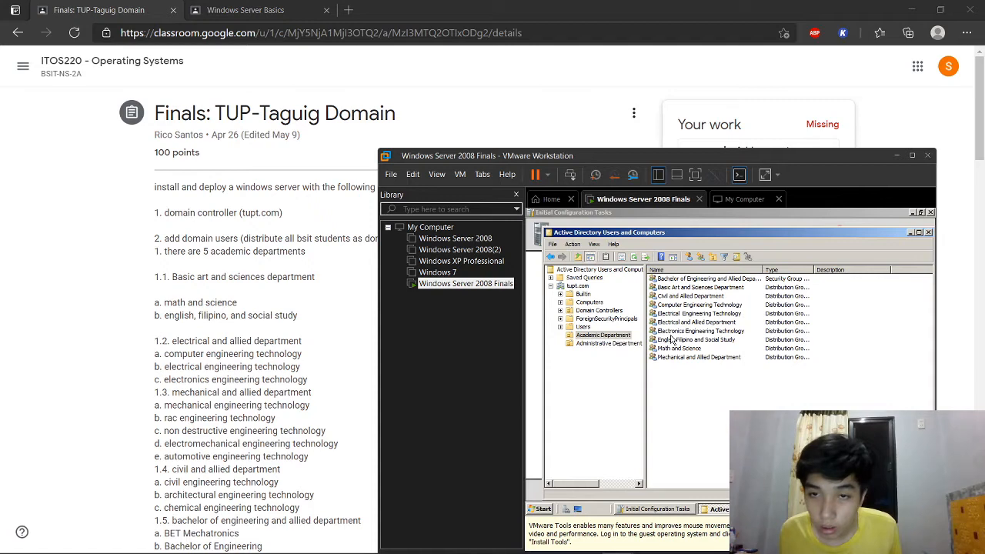
Step: Add Computer, Electrical and Electronics Engineering Technology to Electrical and Allied Department
click(694, 332)
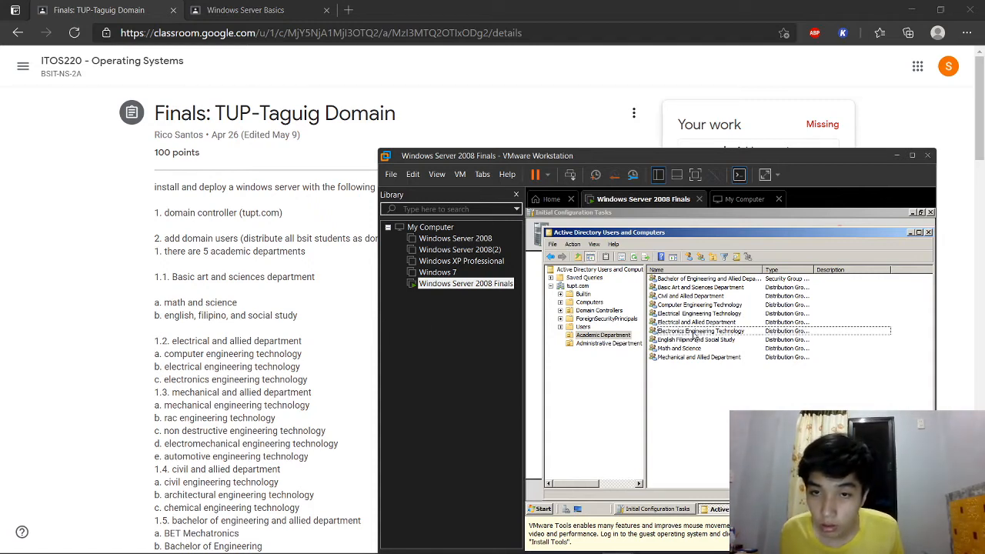
click(695, 334)
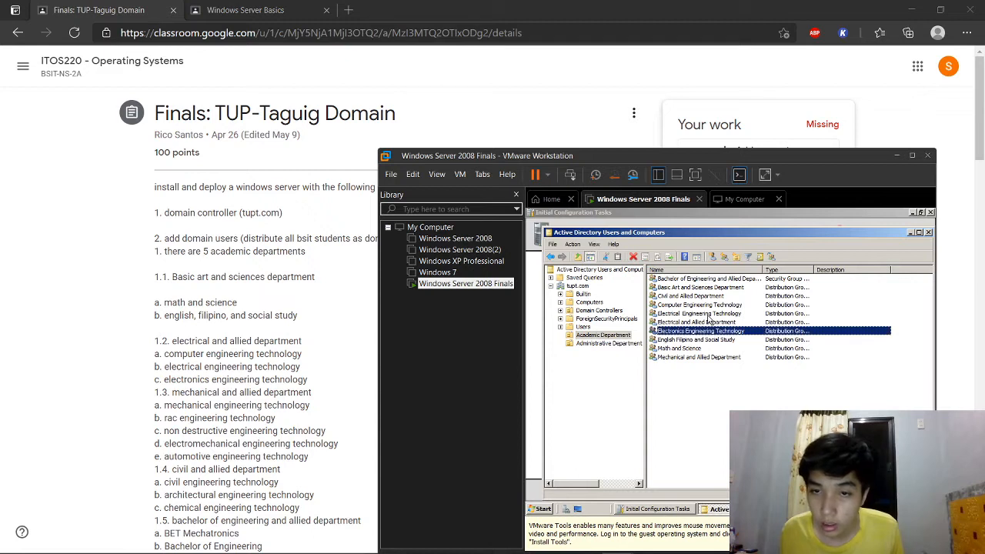
ctrl+click(711, 306)
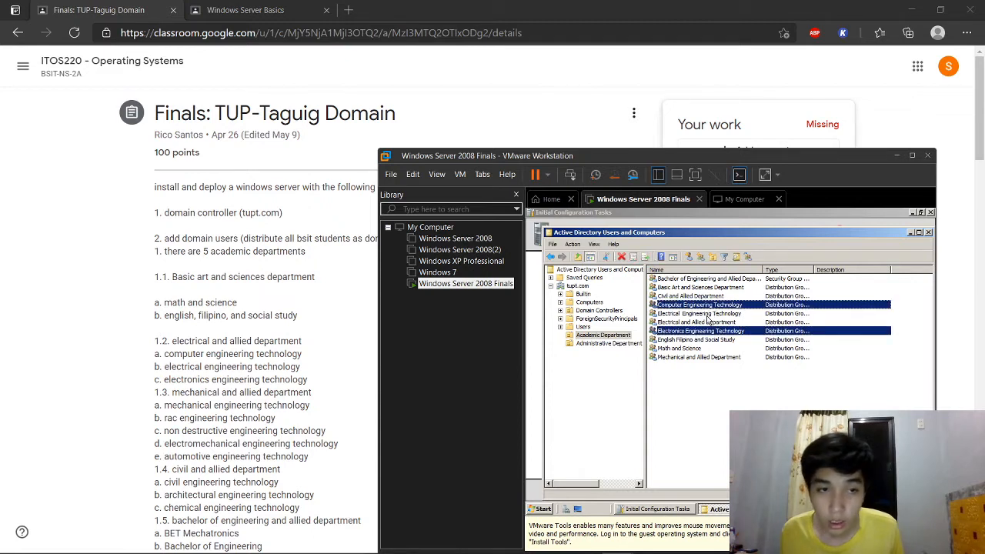
ctrl+click(707, 314)
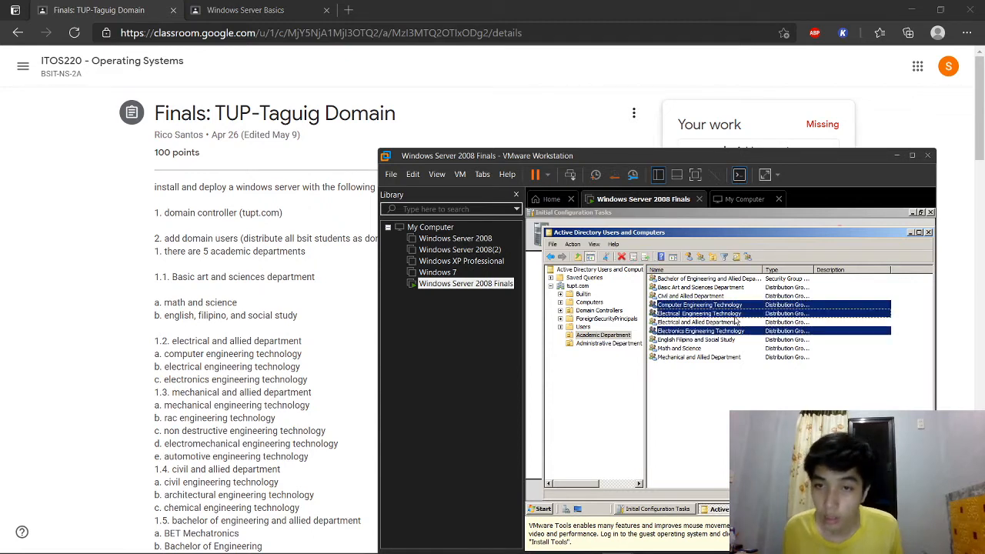
click(749, 257)
text(E)
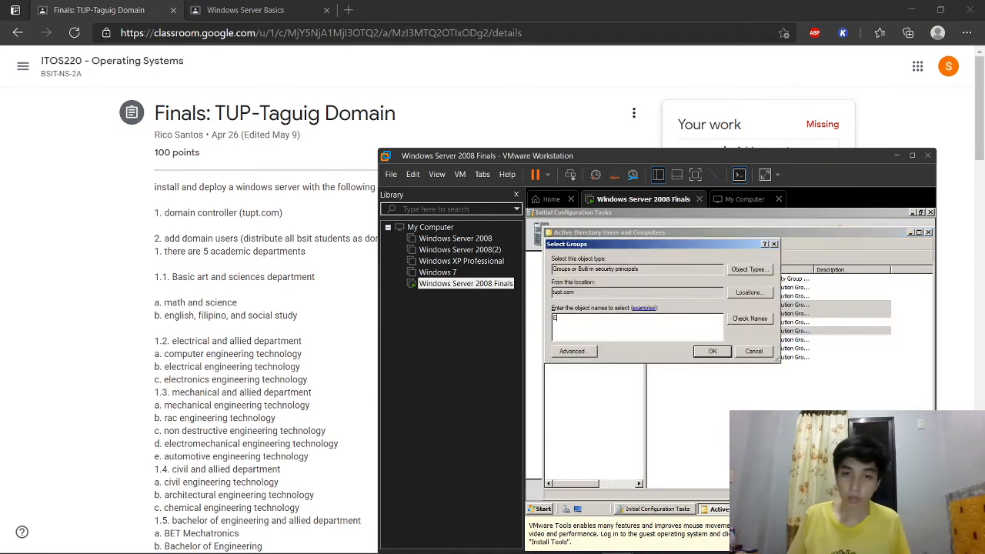
text(lectrical and Allied Department)
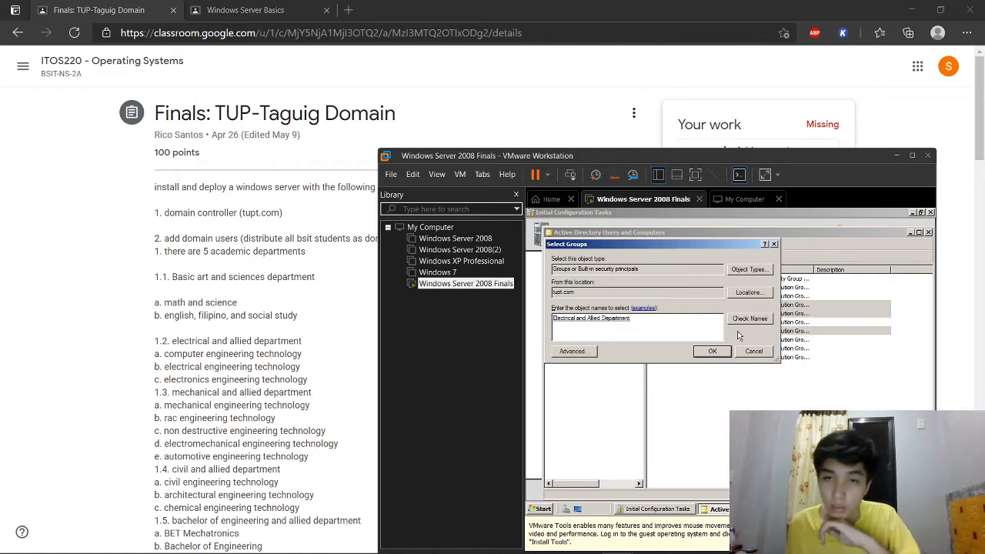
click(709, 353)
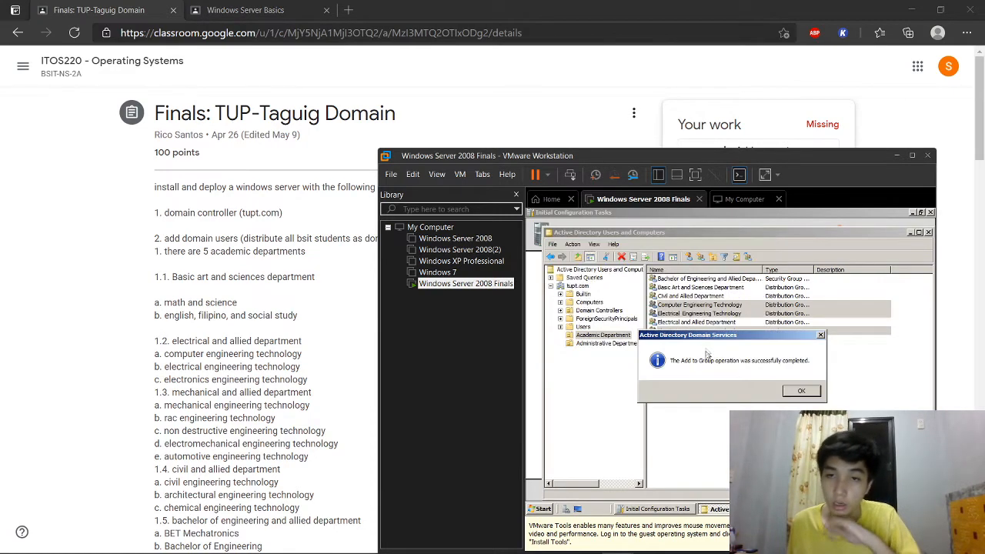
click(802, 392)
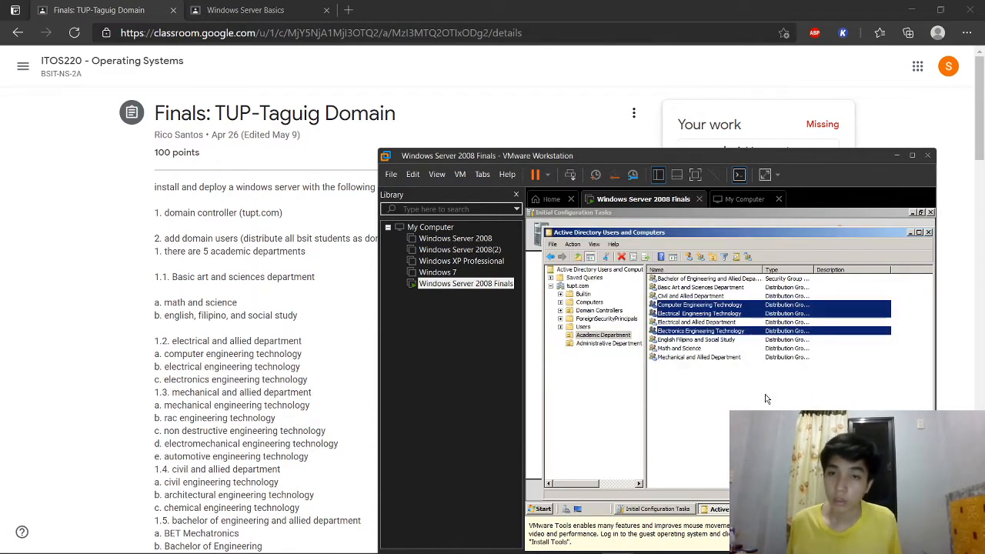
click(701, 322)
right_click(701, 322)
click(725, 406)
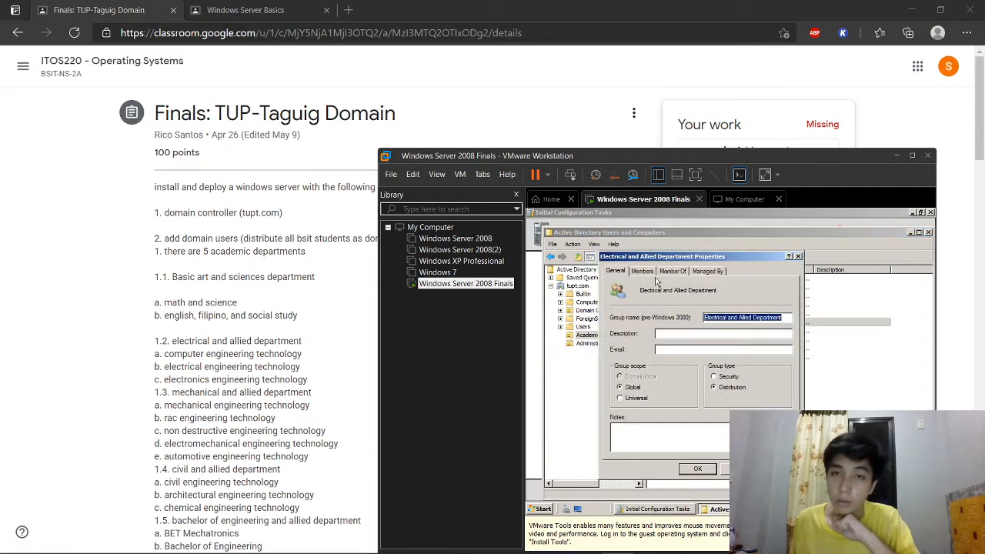
click(645, 273)
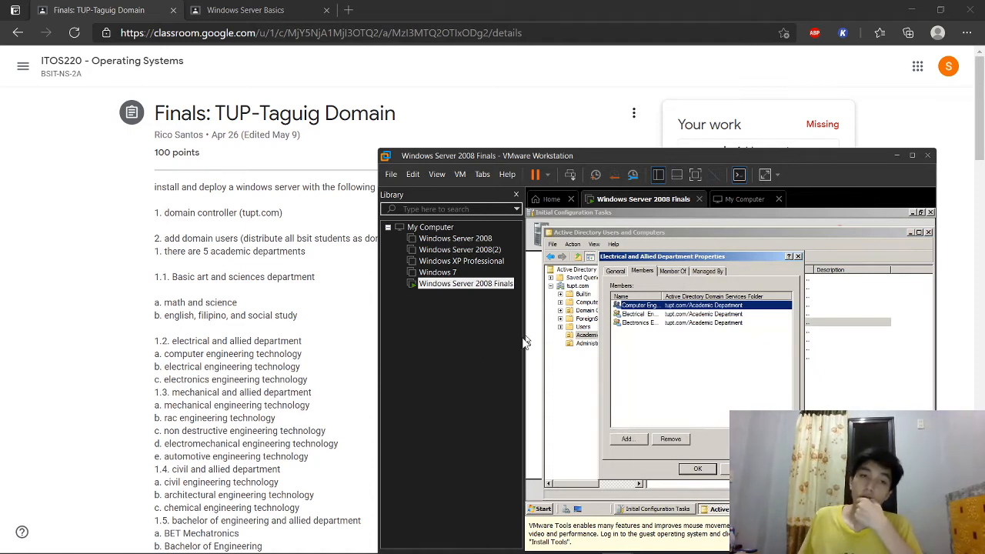
click(698, 468)
scroll(357, 431, down, 2)
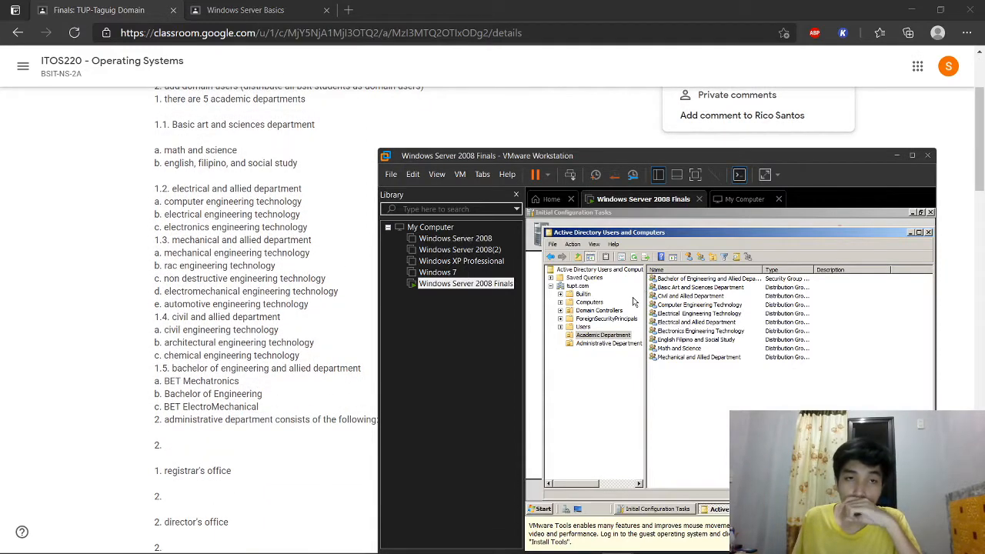
Step: Create Mechanical, RAC and Non Destructive Engineering Technology distribution groups
click(702, 262)
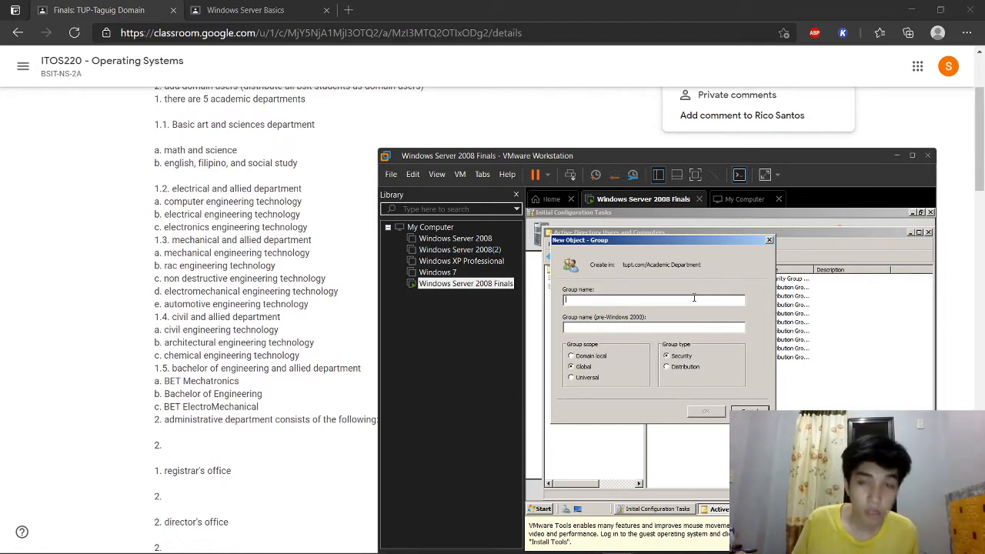
text(Mechanical)
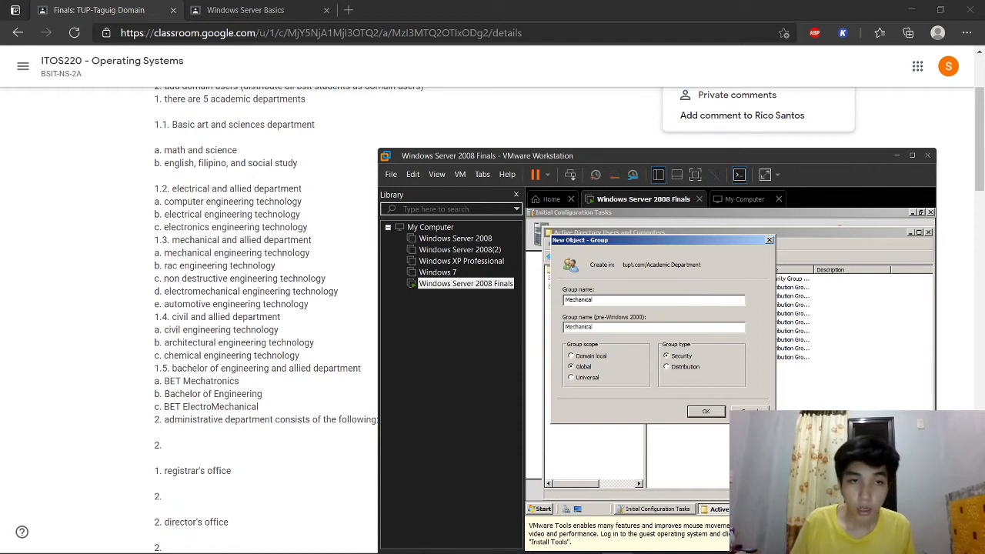
text( Engineering Technology)
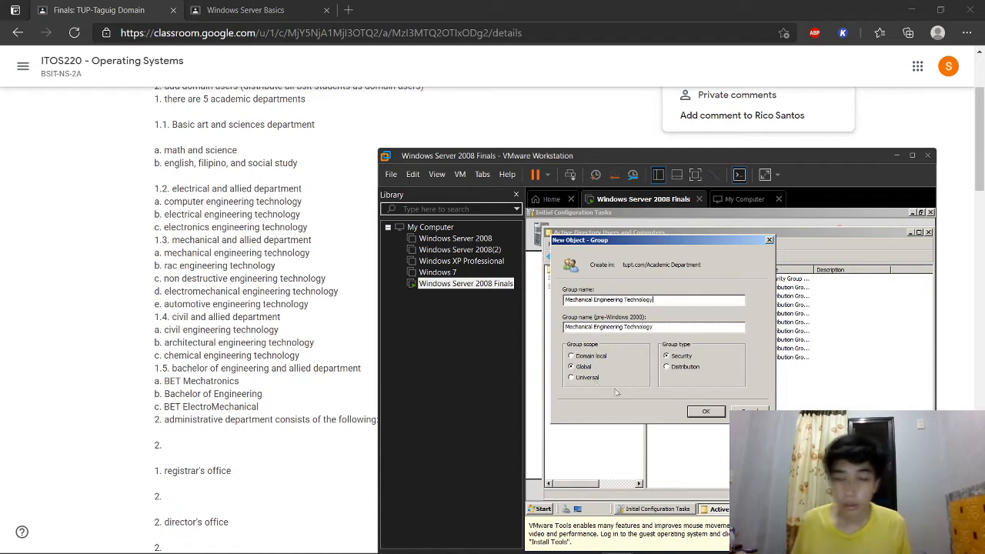
click(676, 369)
click(697, 411)
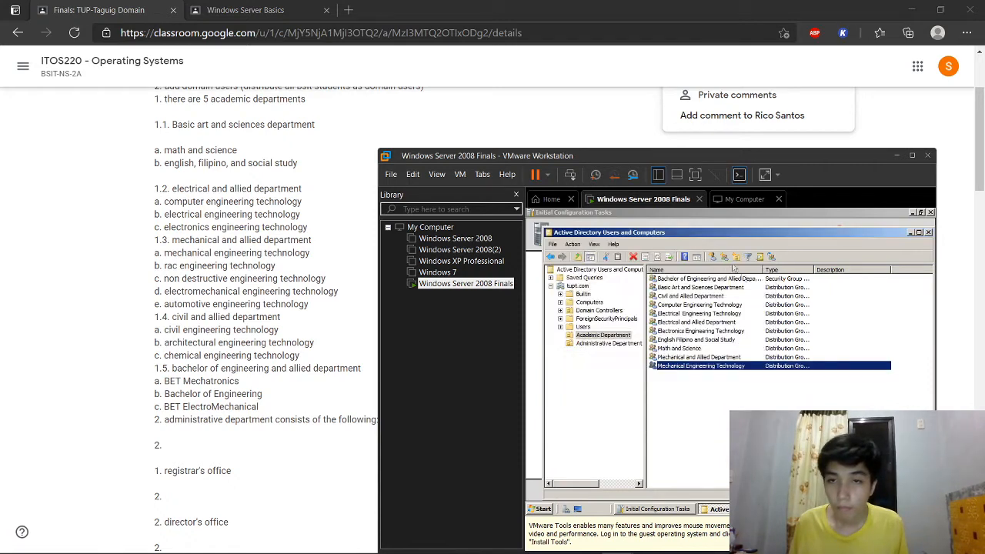
click(724, 258)
text(RA)
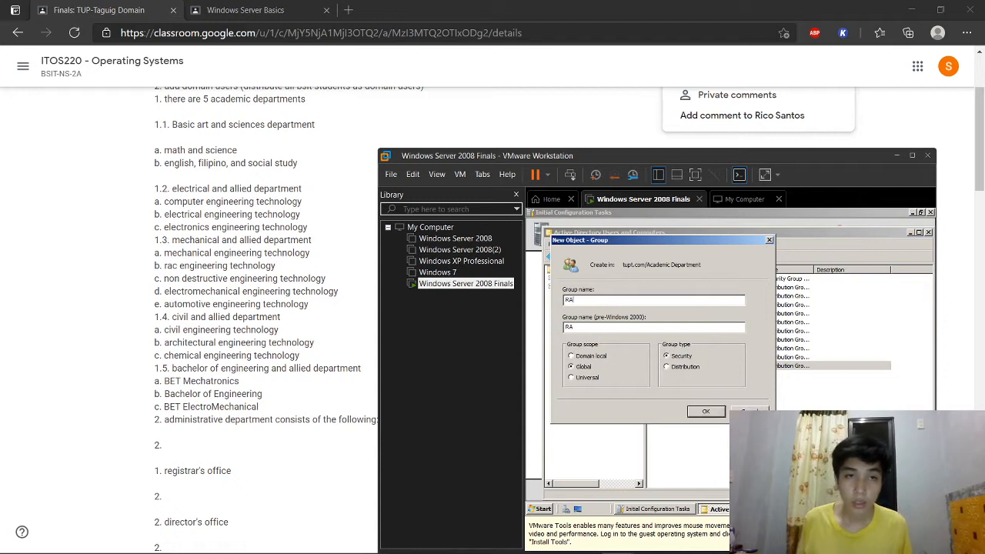
text(C Engine)
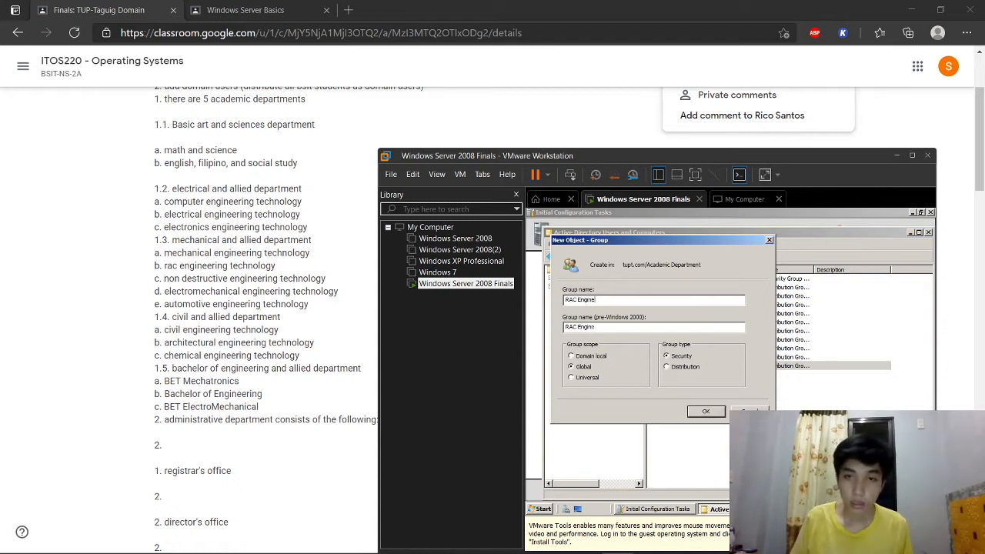
text(ering Technology)
click(681, 367)
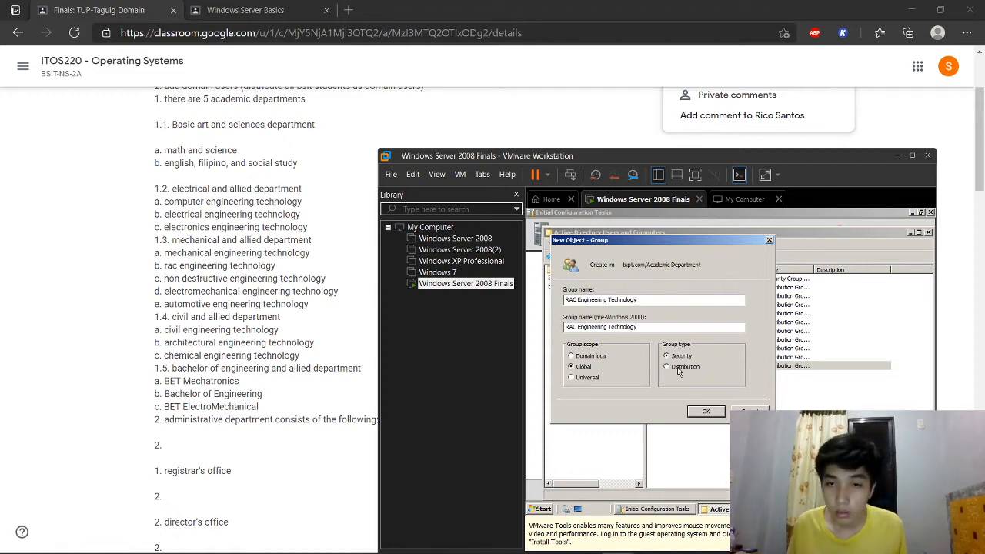
click(712, 411)
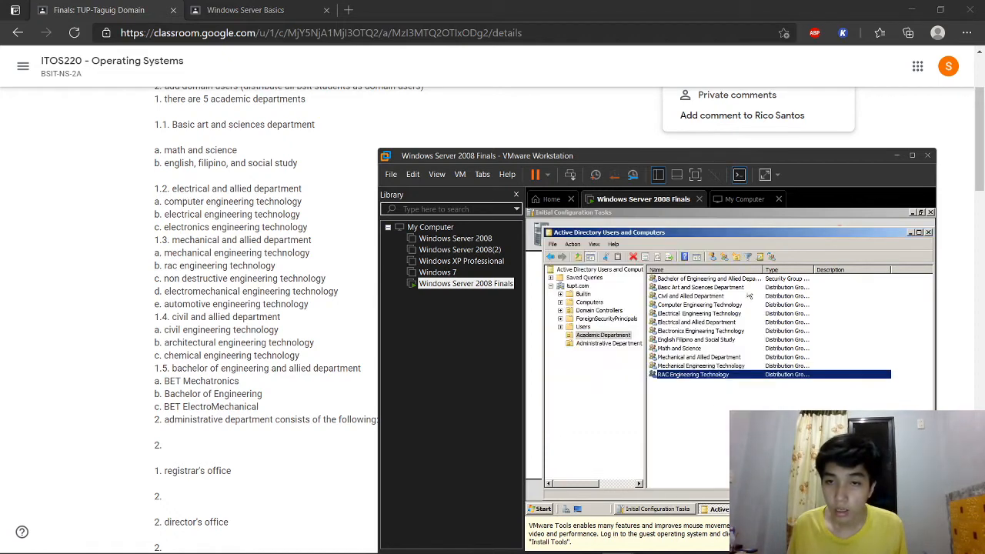
click(727, 259)
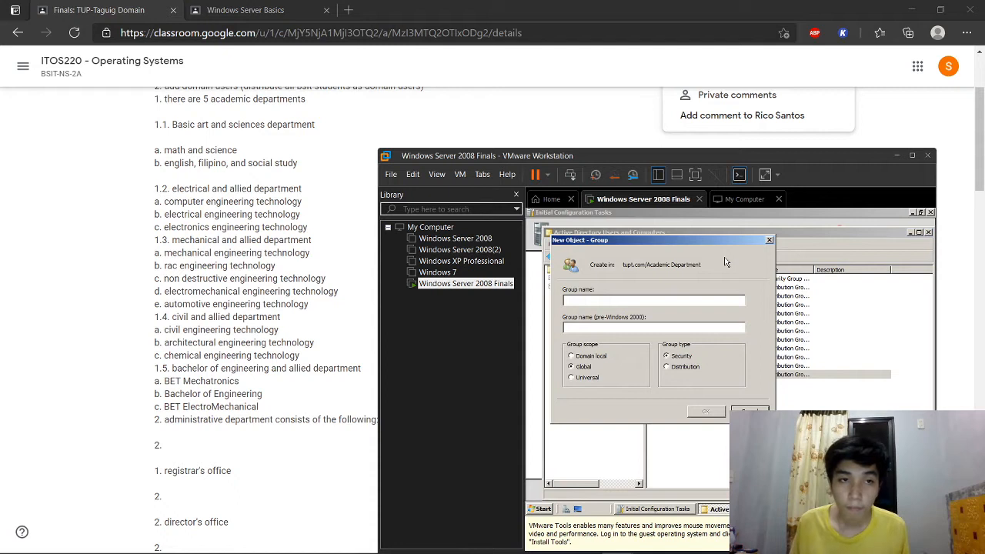
text(Non )
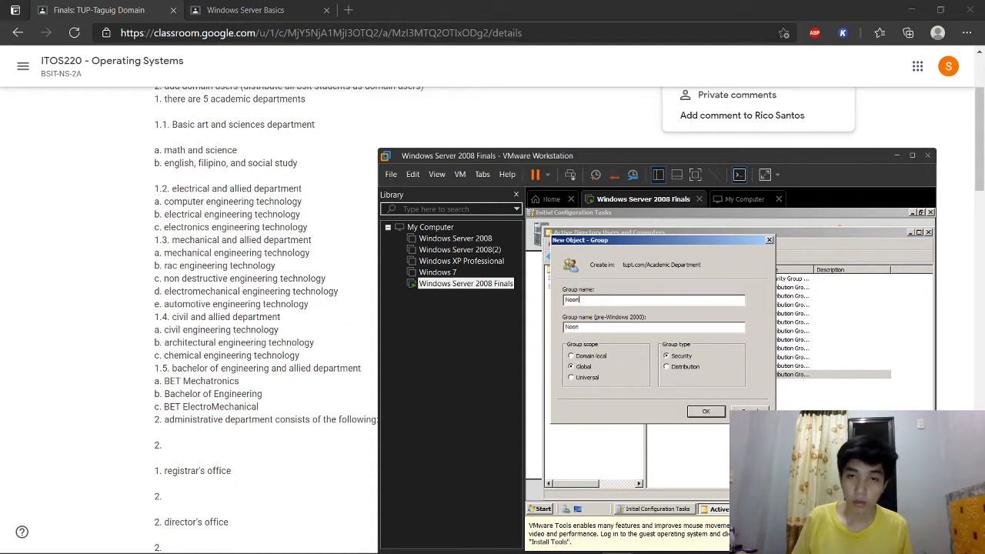
text(Destruct)
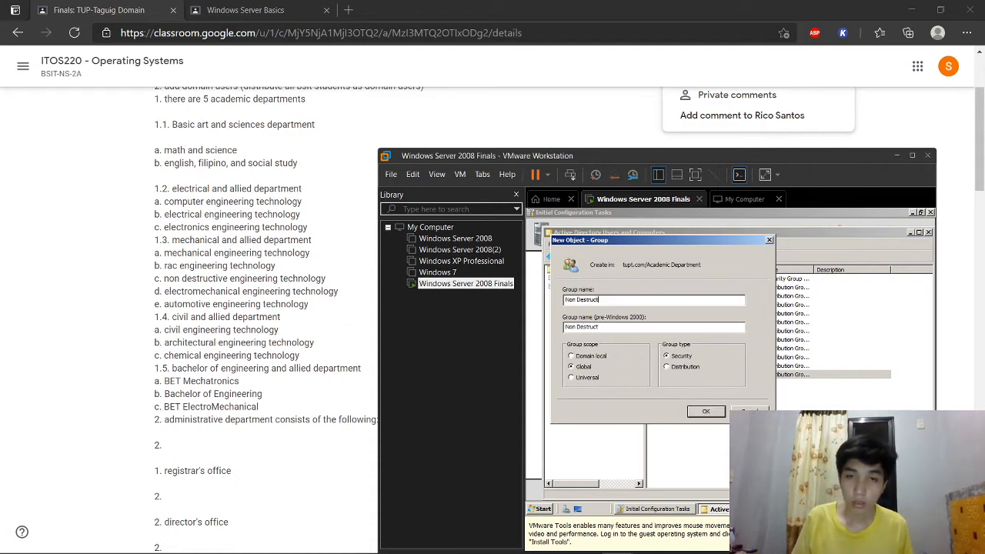
text(ive Engineering Technology)
click(686, 368)
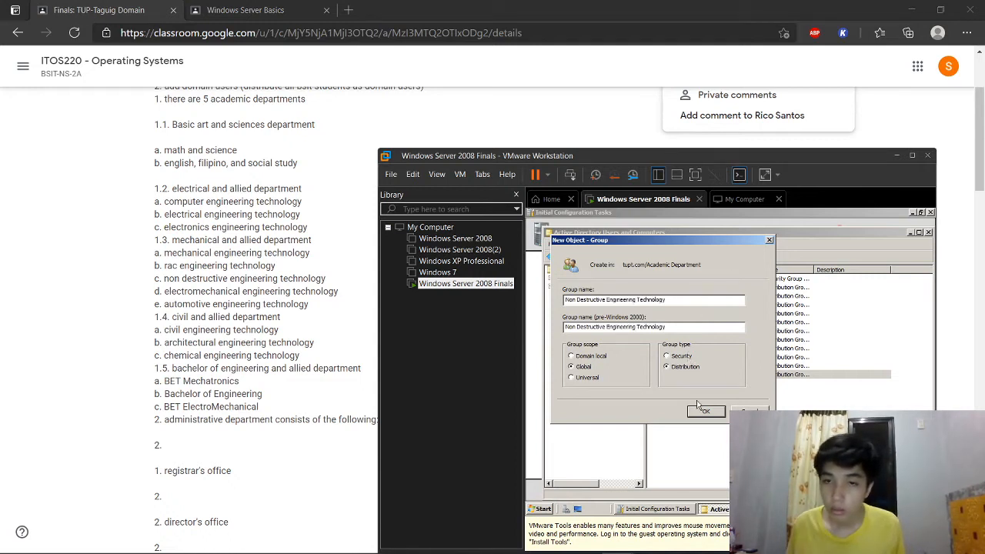
click(701, 409)
Step: Create Electromechanical and Automotive Engineering Technology distribution groups
click(721, 263)
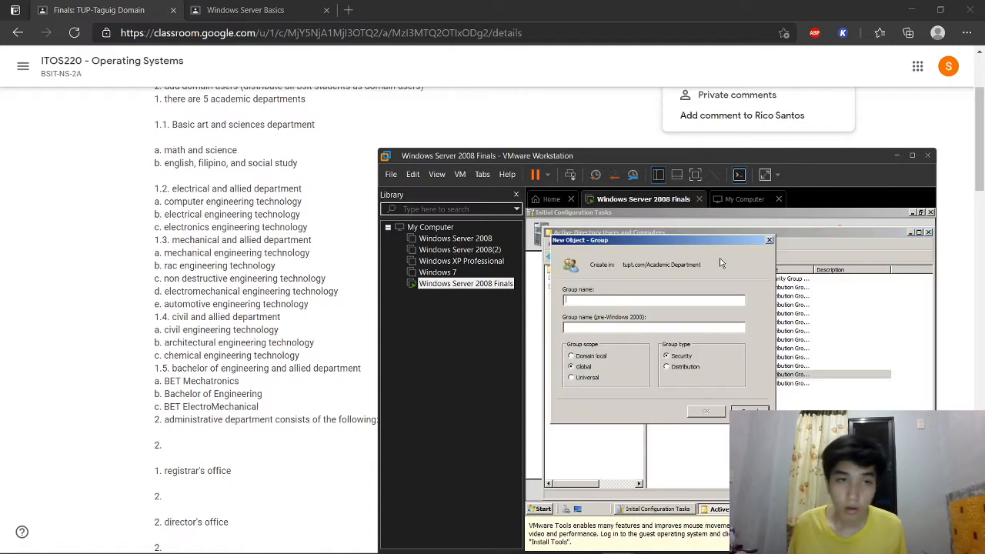
text(Electromechanical)
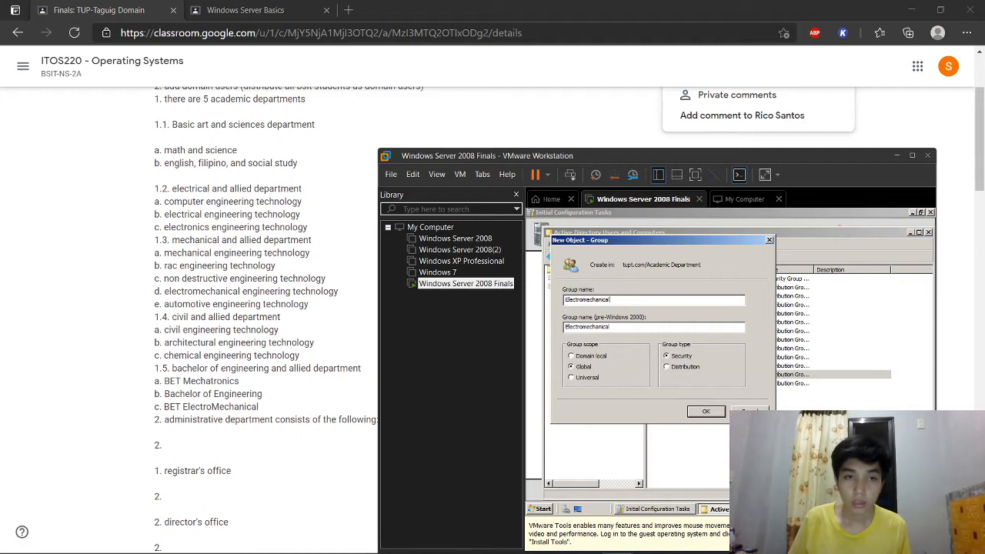
text( Engineering Technology)
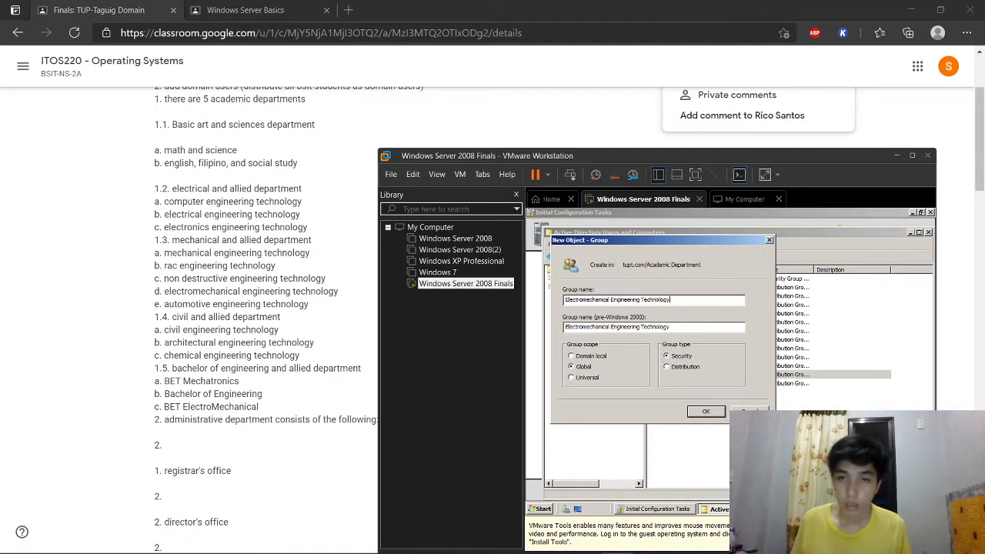
click(666, 367)
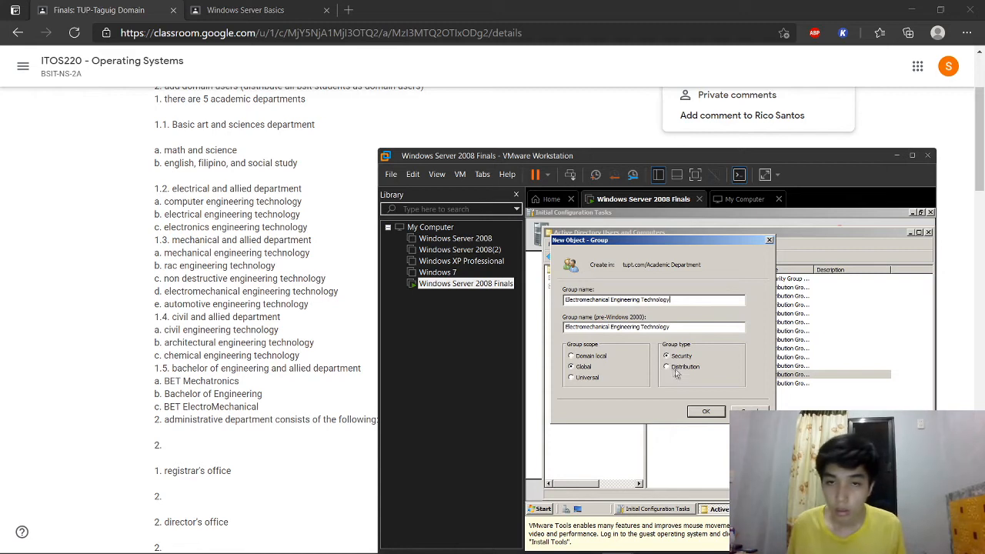
click(706, 412)
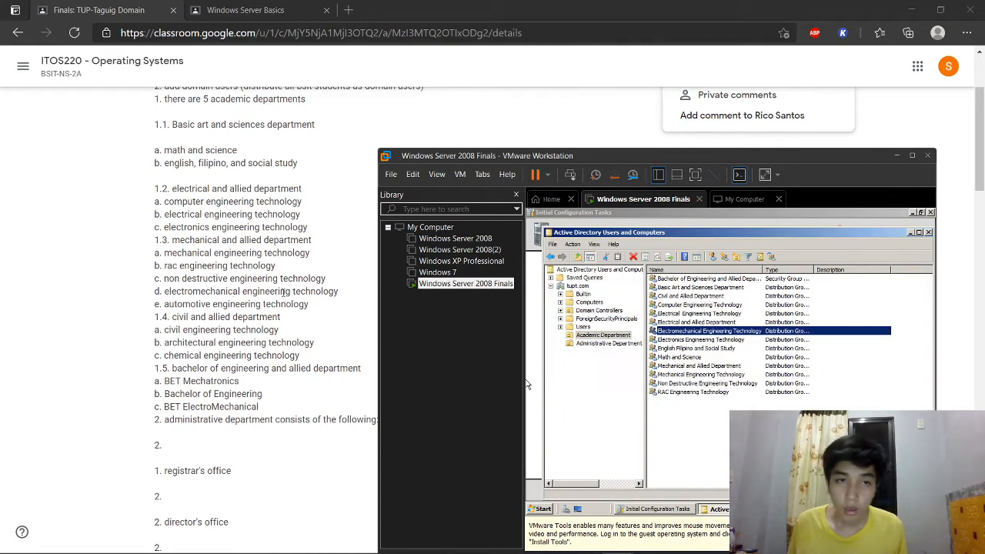
click(723, 256)
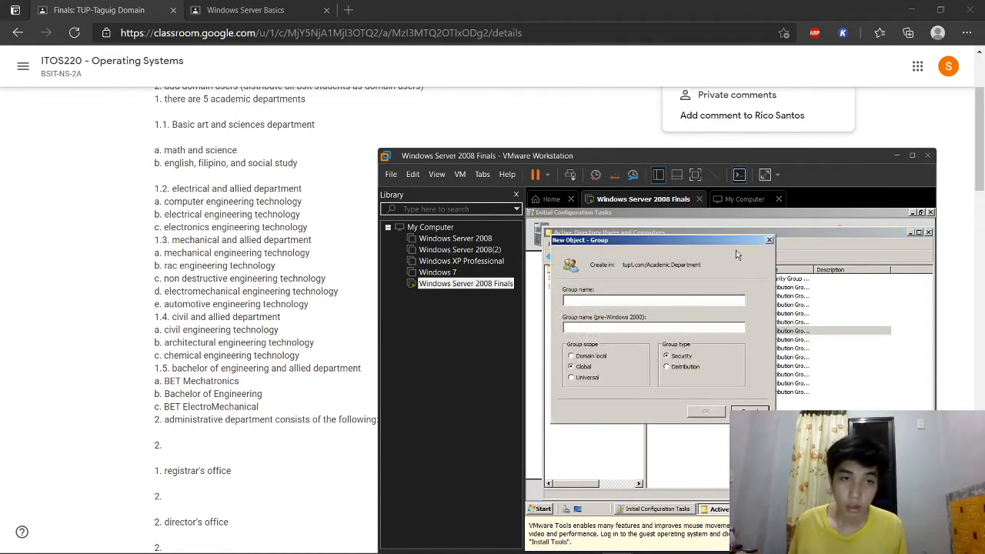
text(Auto)
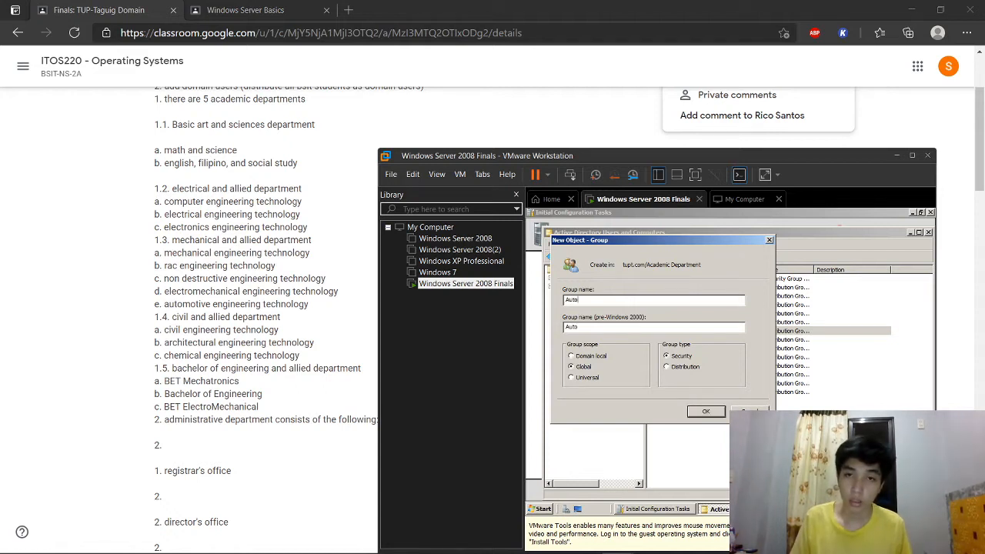
text(motive Engineering )
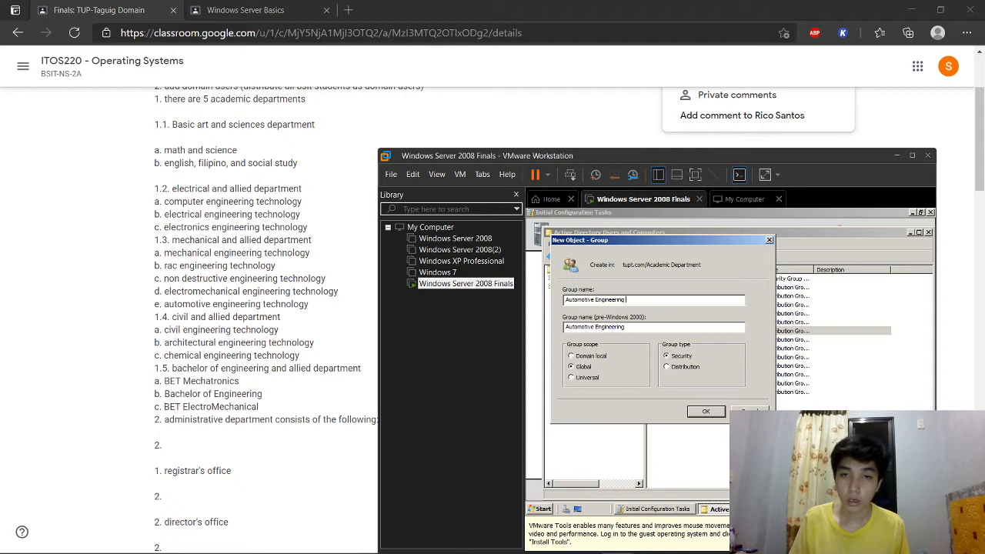
text(Technology)
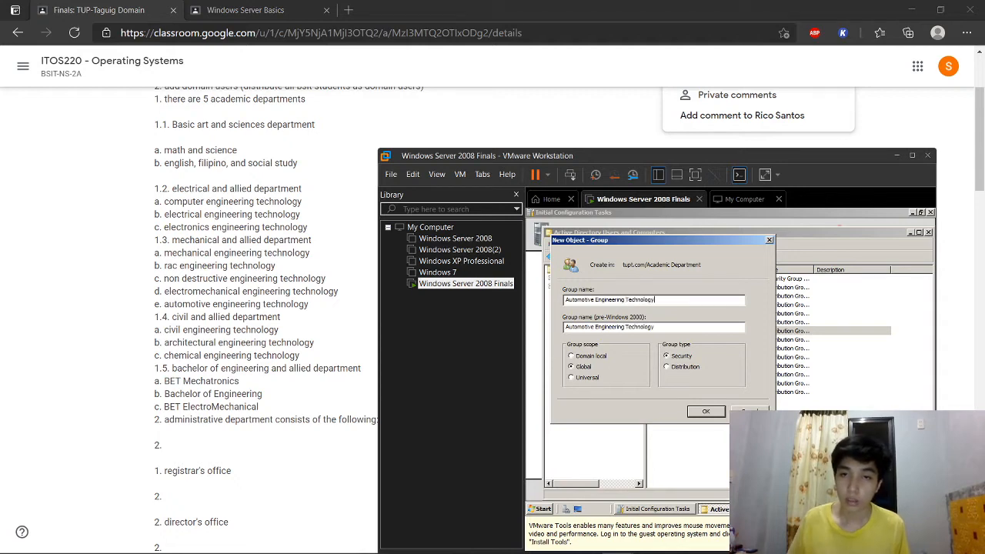
click(687, 367)
click(697, 411)
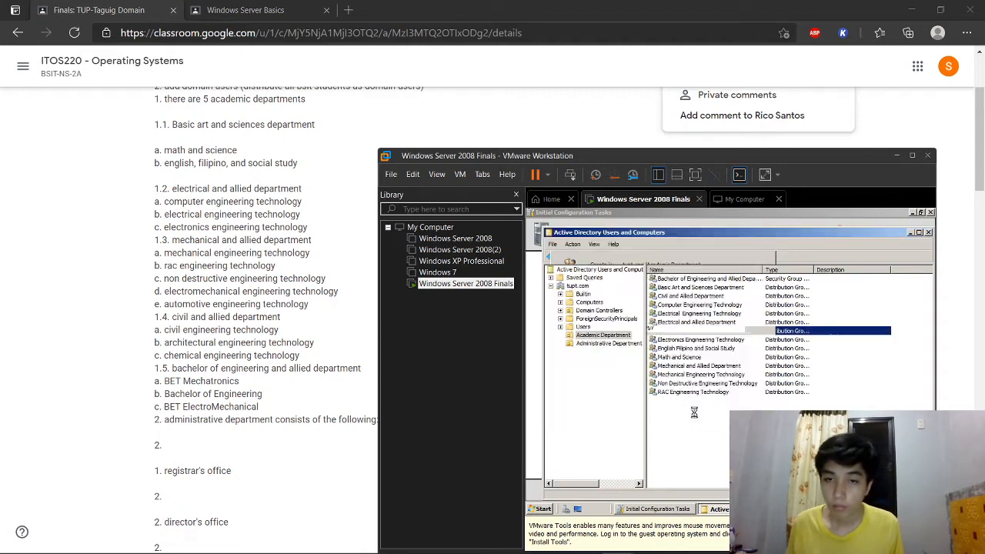
Step: Add the five mechanical Engineering Technology groups to Mechanical and Allied Department
click(706, 445)
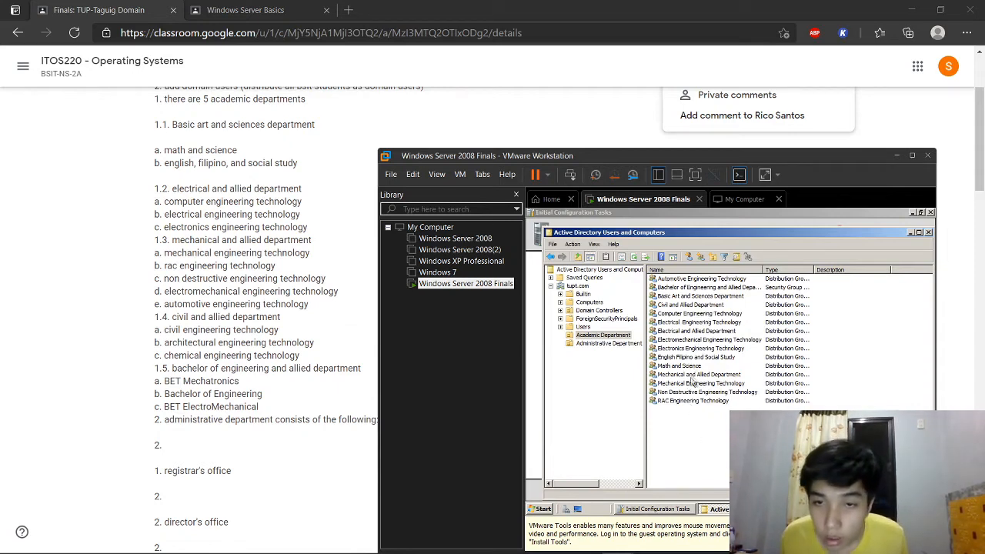
key(ctrl+alt)
click(696, 384)
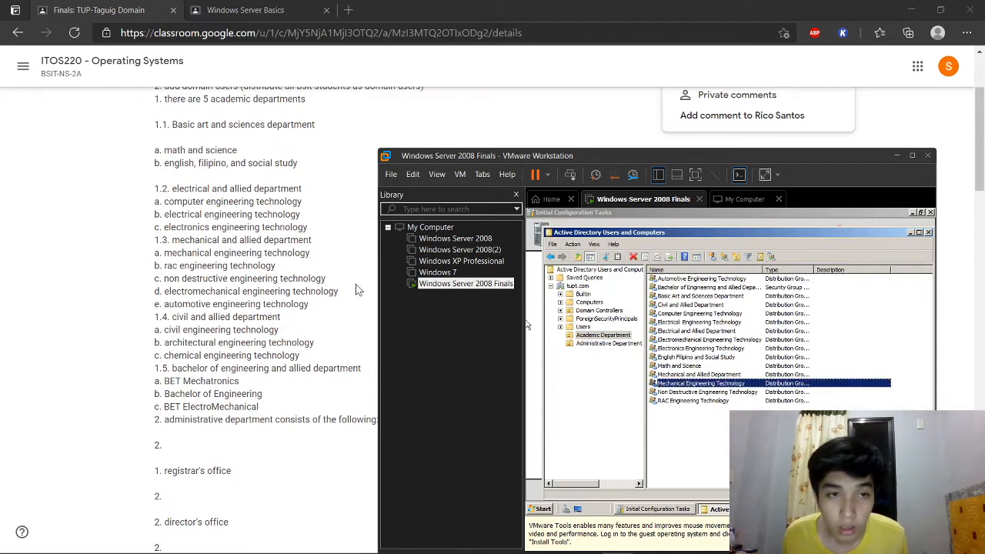
ctrl+click(677, 401)
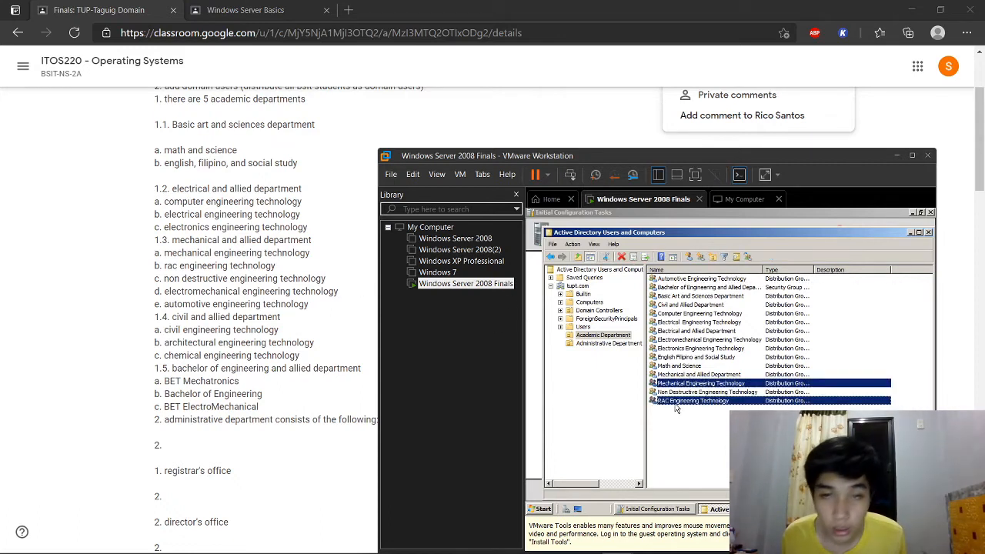
ctrl+click(682, 392)
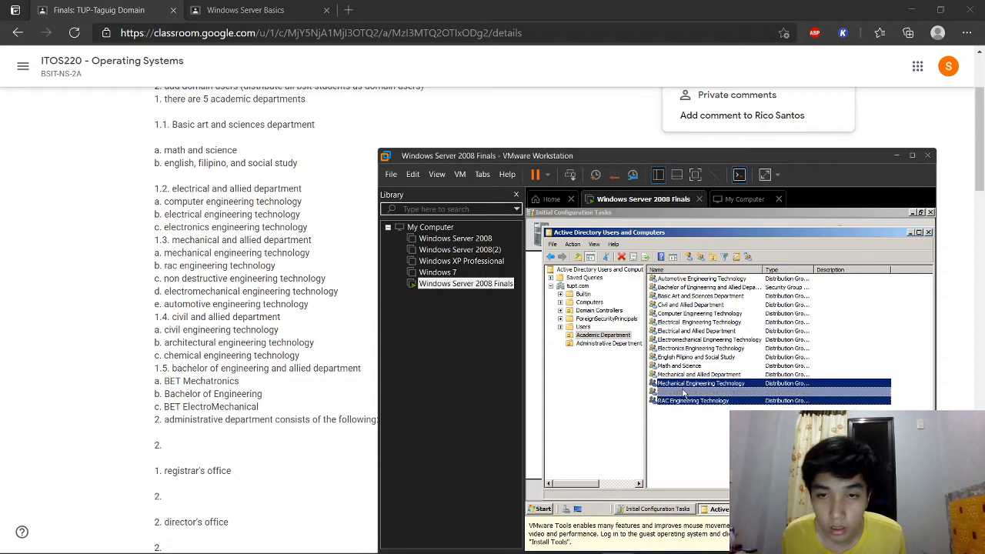
ctrl+click(687, 340)
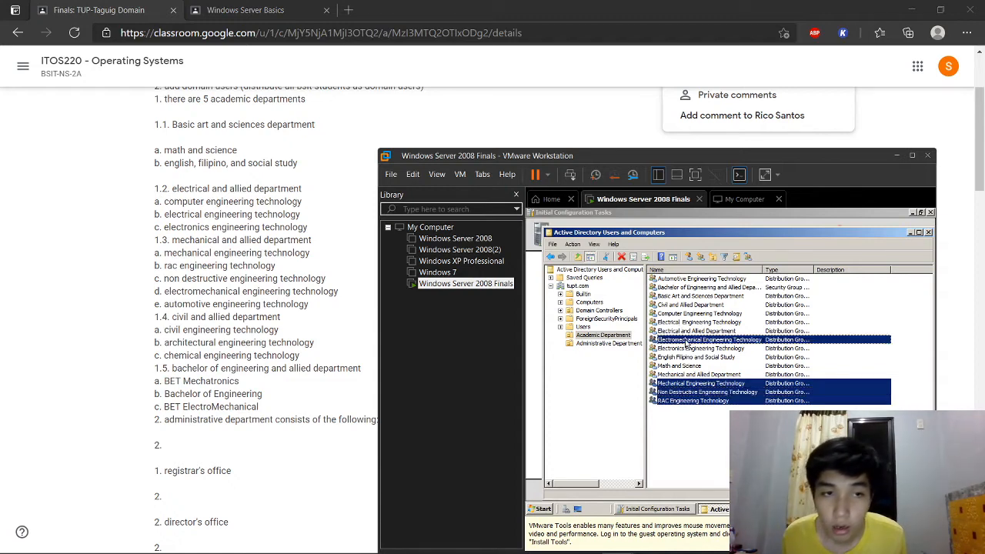
ctrl+click(701, 280)
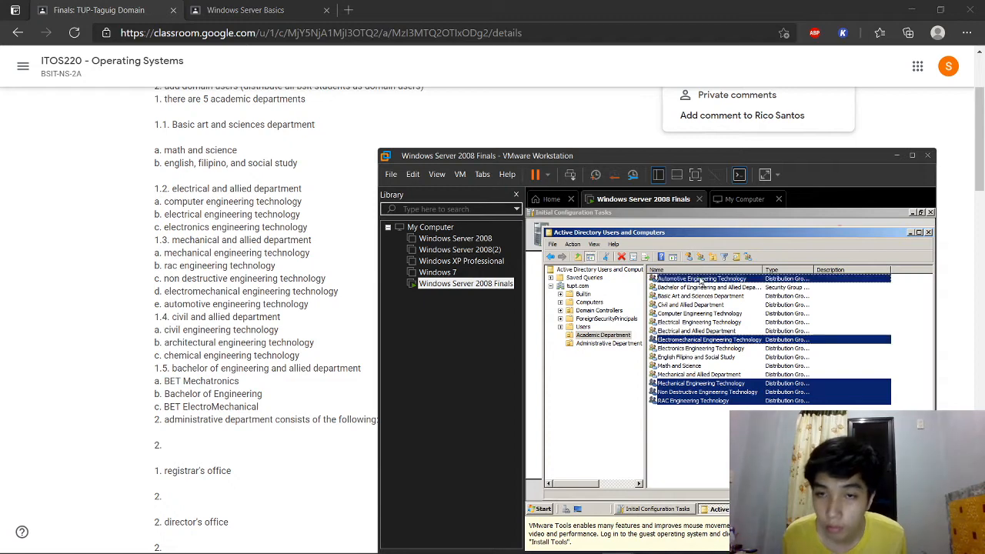
click(747, 256)
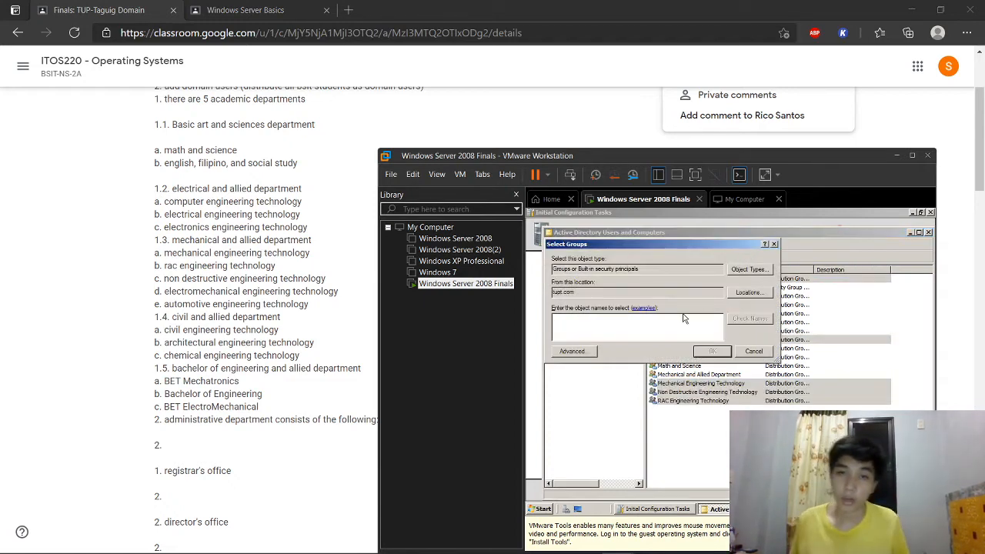
text(Mechanical)
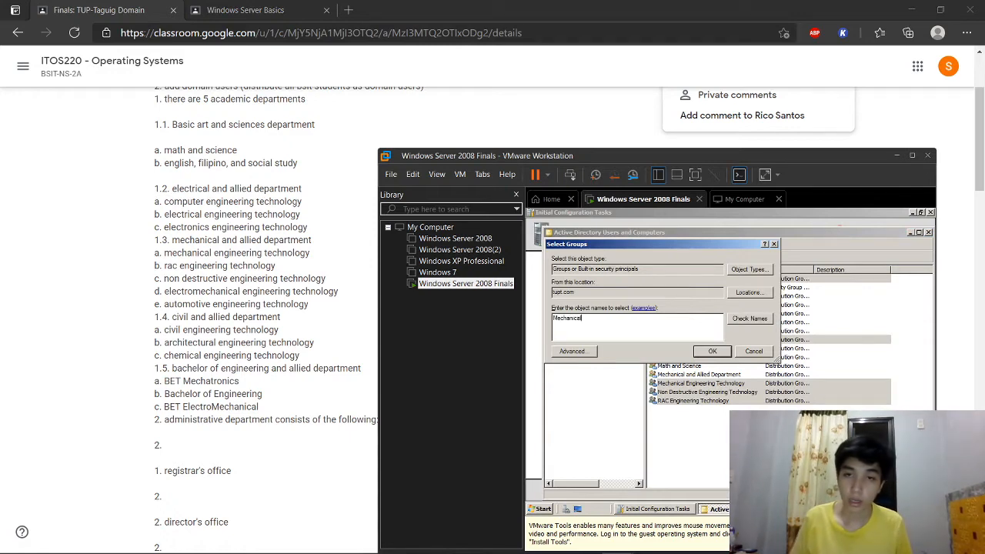
text( and)
click(748, 322)
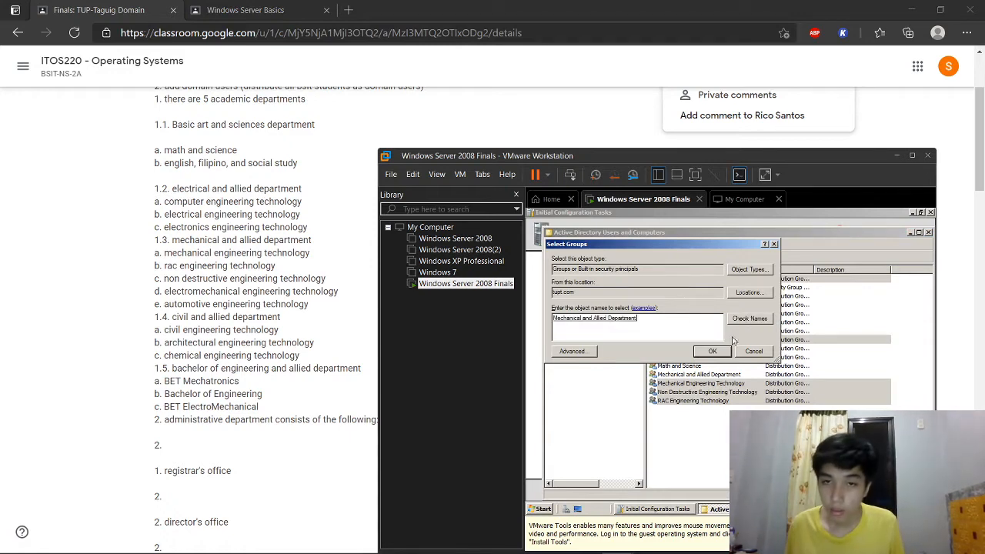
click(726, 351)
click(800, 390)
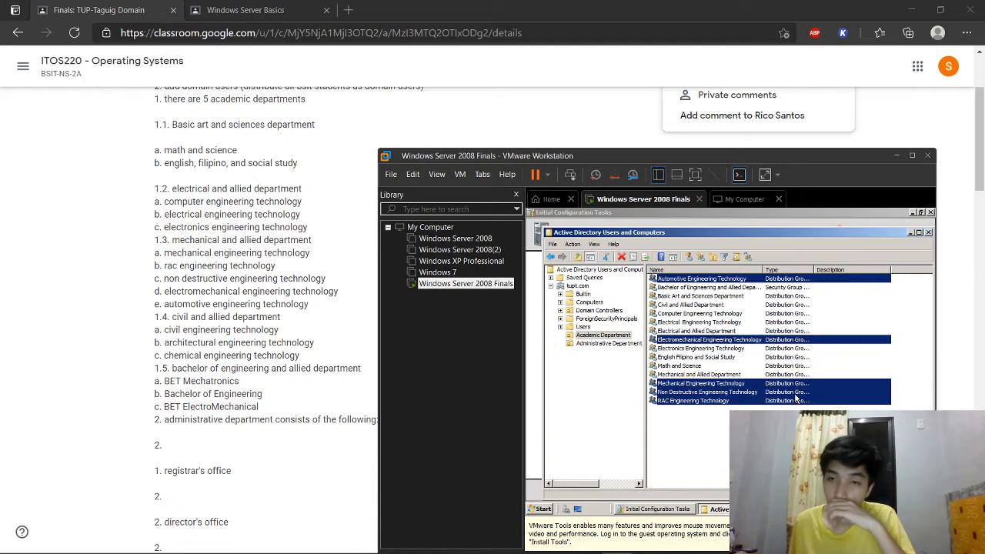
Step: Check the Members tab of Mechanical and Allied Department's properties
right_click(712, 375)
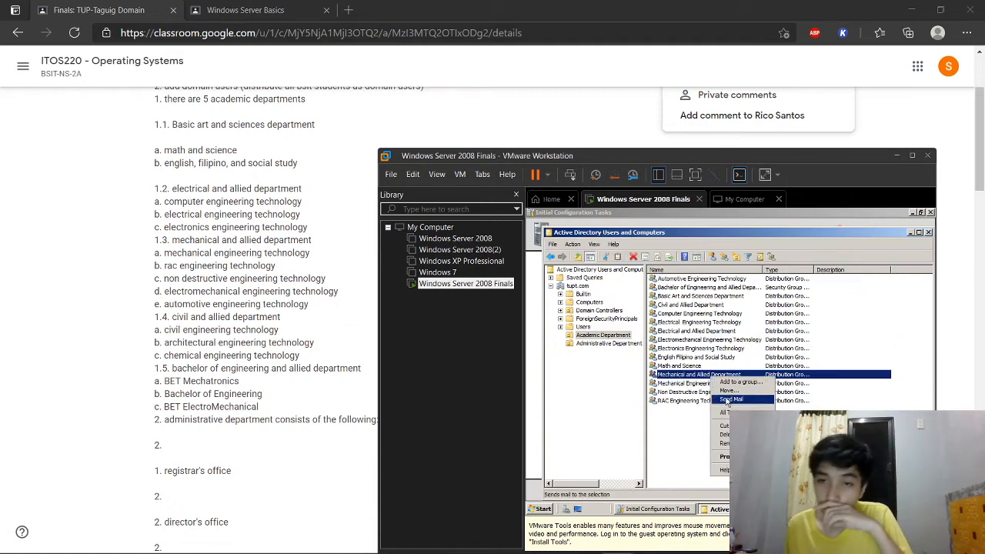
click(719, 457)
click(650, 271)
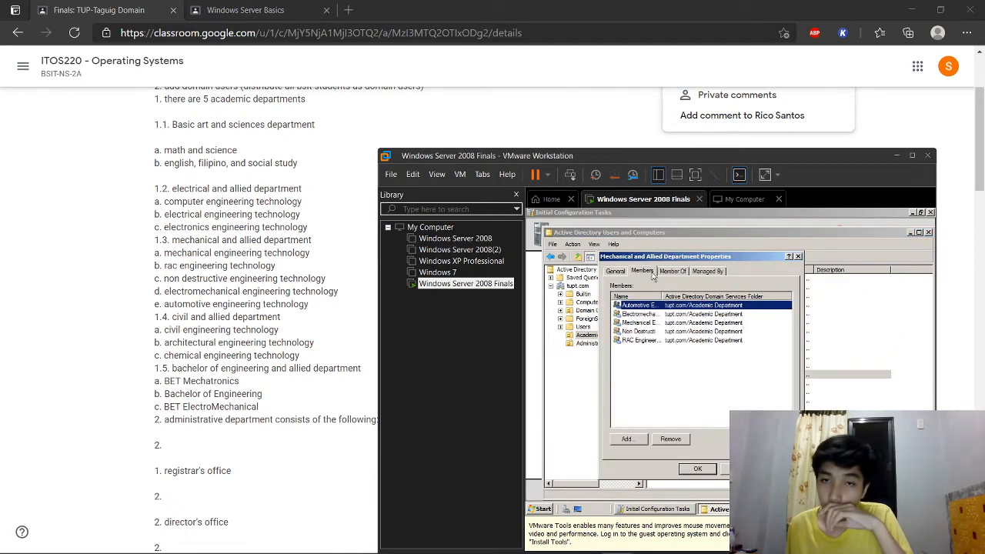
click(797, 257)
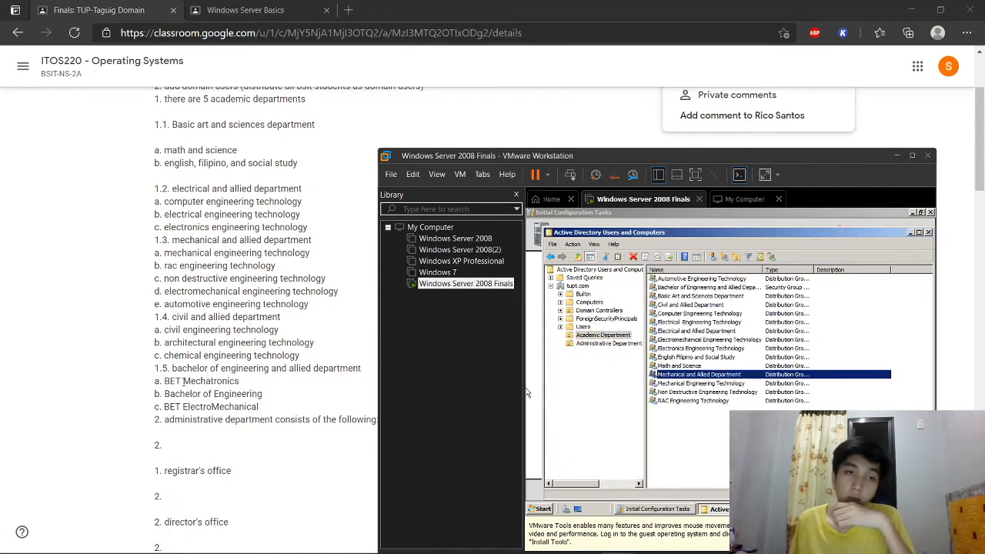
Step: Create Civil, Architectural and Chemical Engineering Technology groups in Academic Department
click(741, 460)
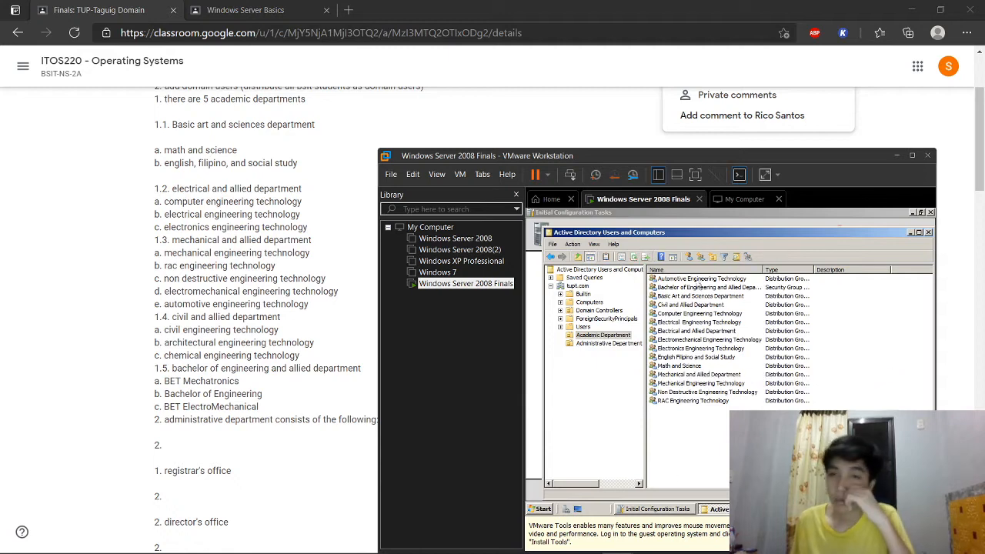
click(697, 259)
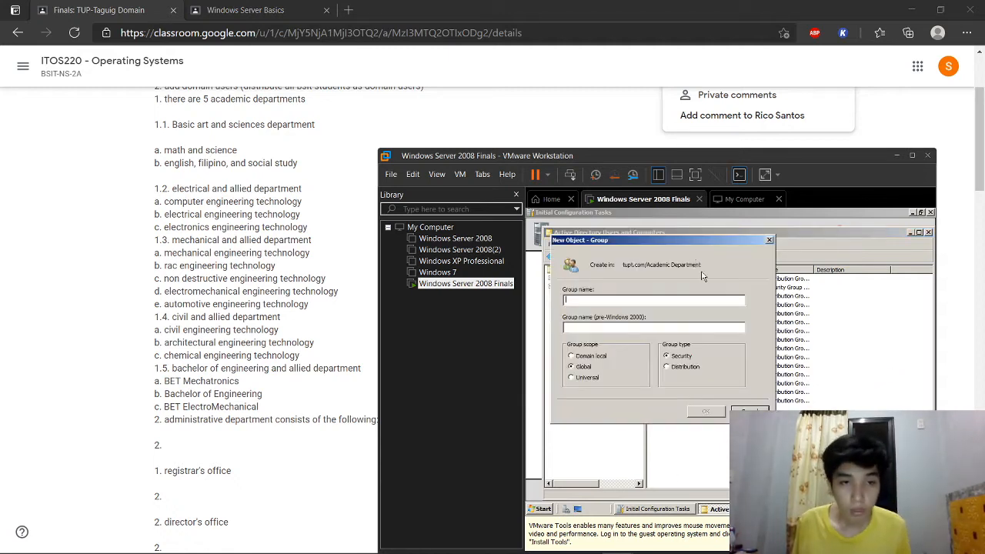
text(Civil)
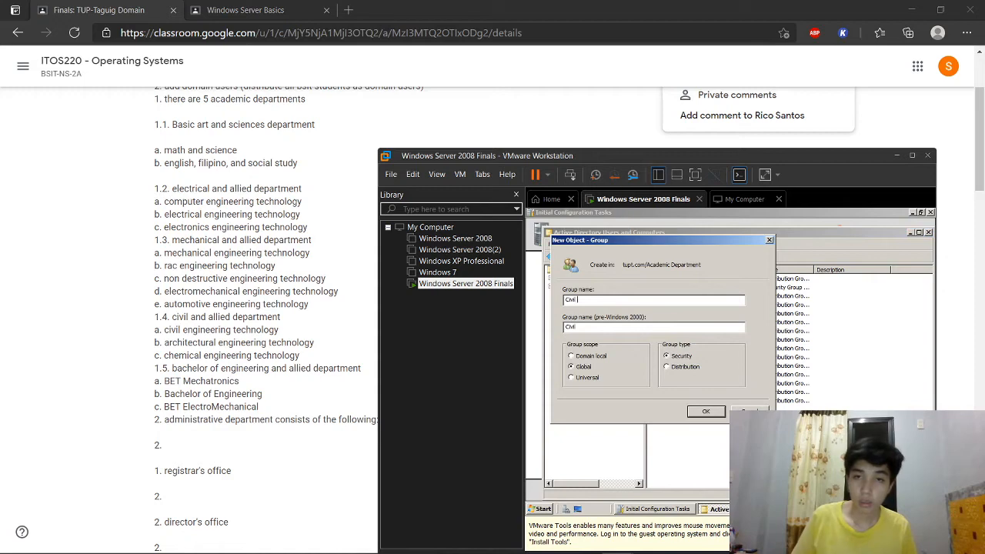
text(ing Technology)
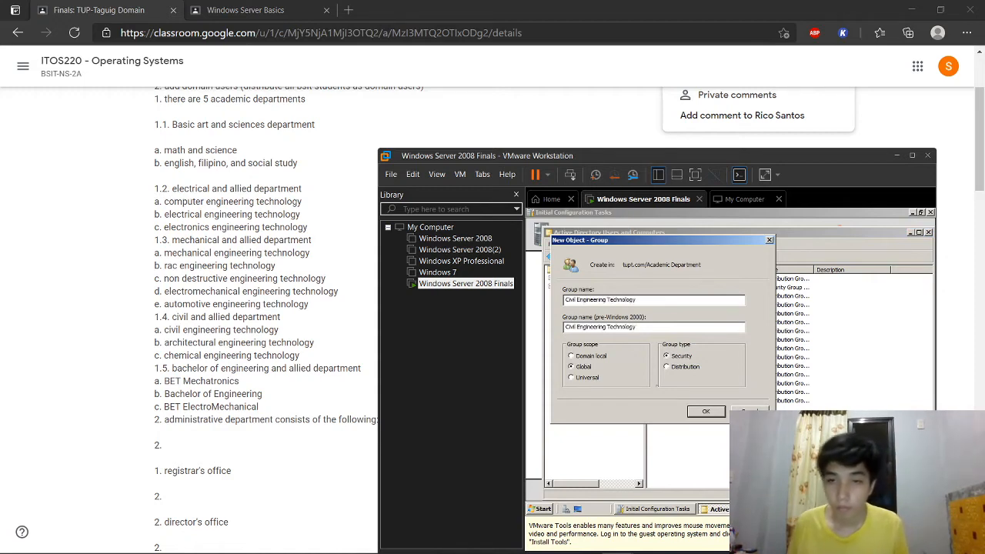
click(704, 411)
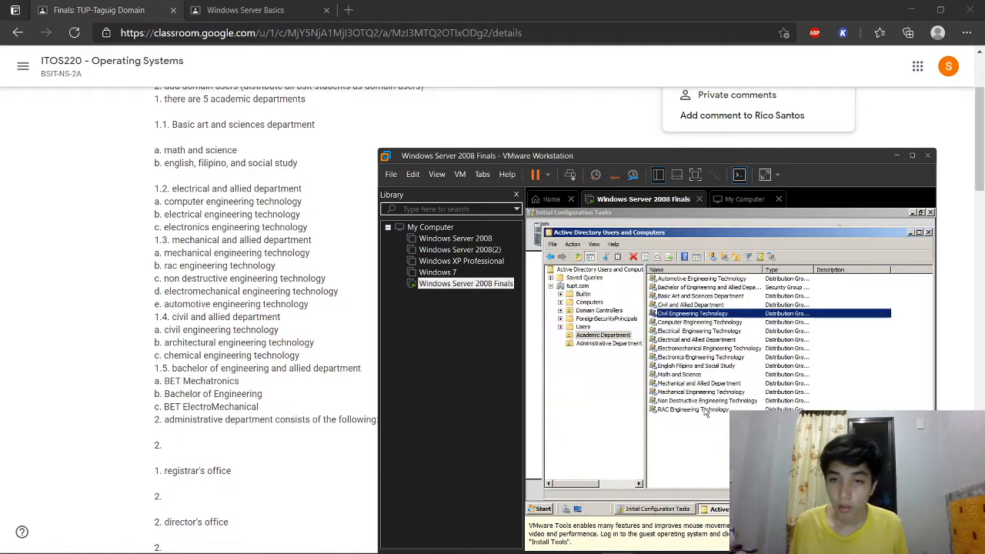
click(722, 257)
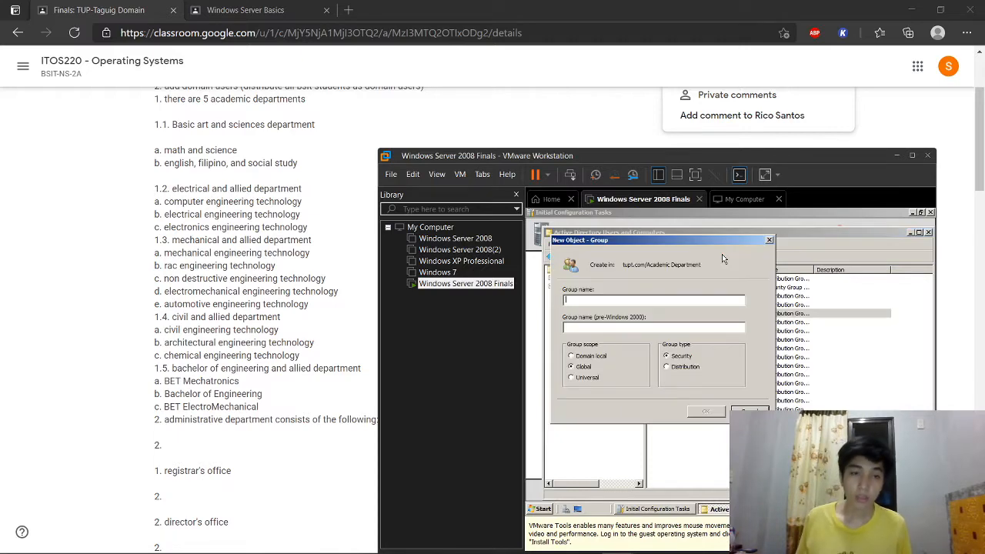
text(Archi)
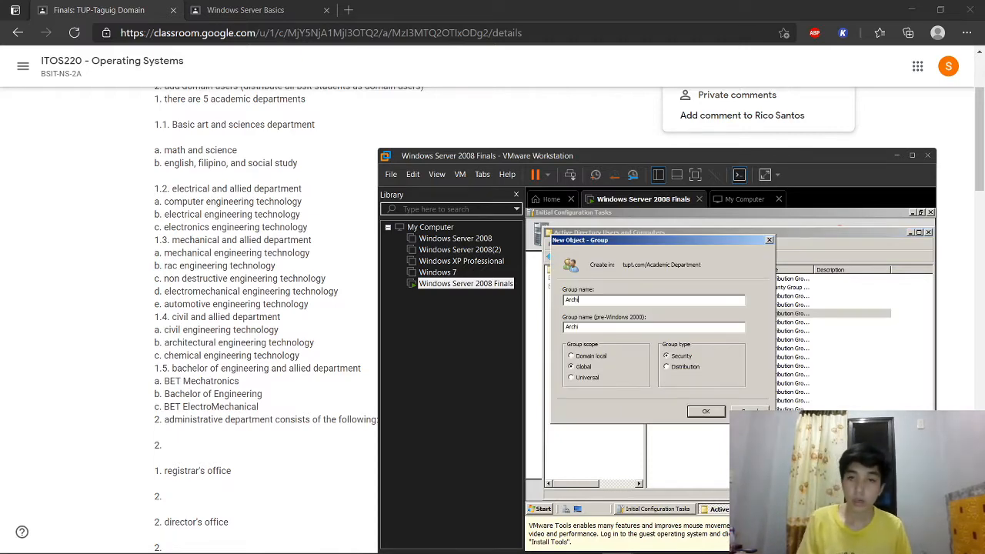
text(tectural Engineering Techn)
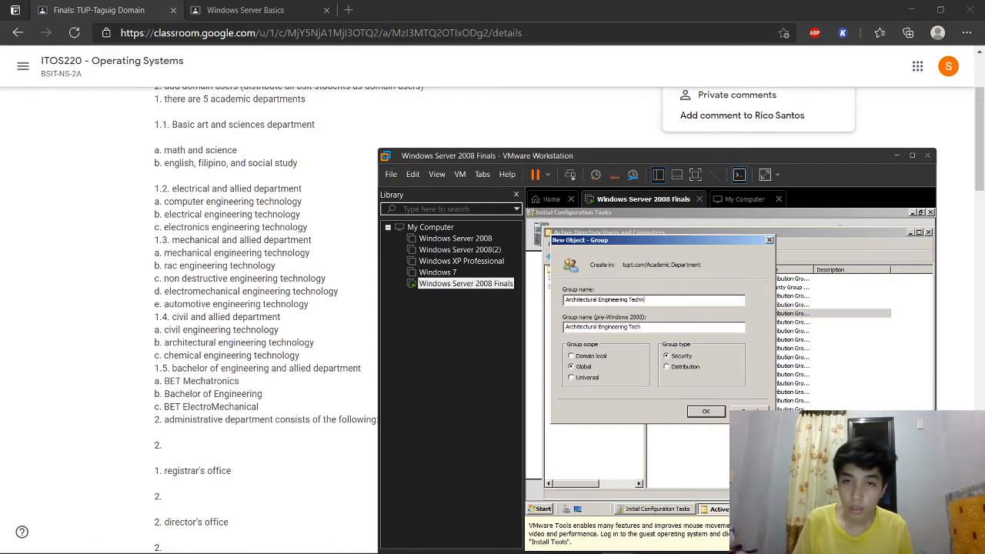
text(ology)
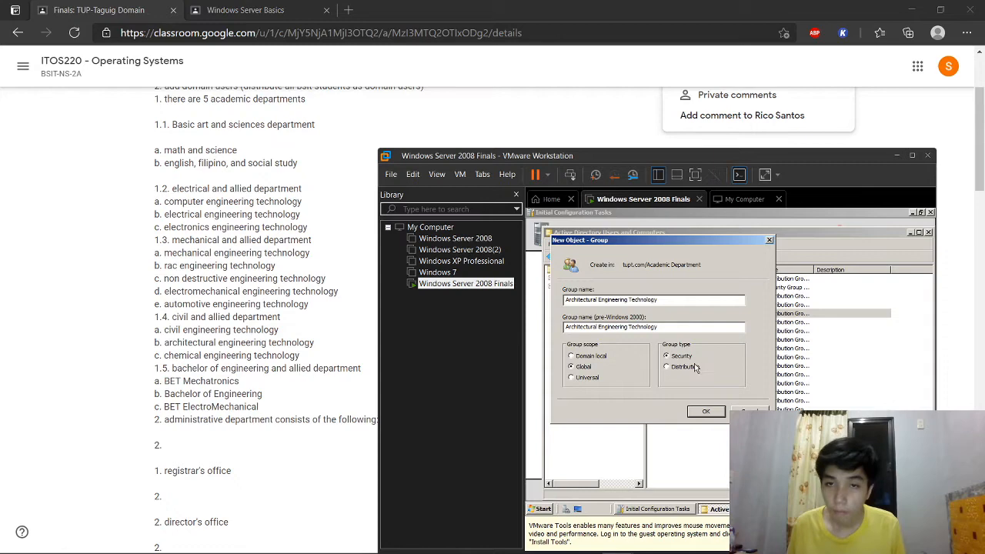
click(705, 411)
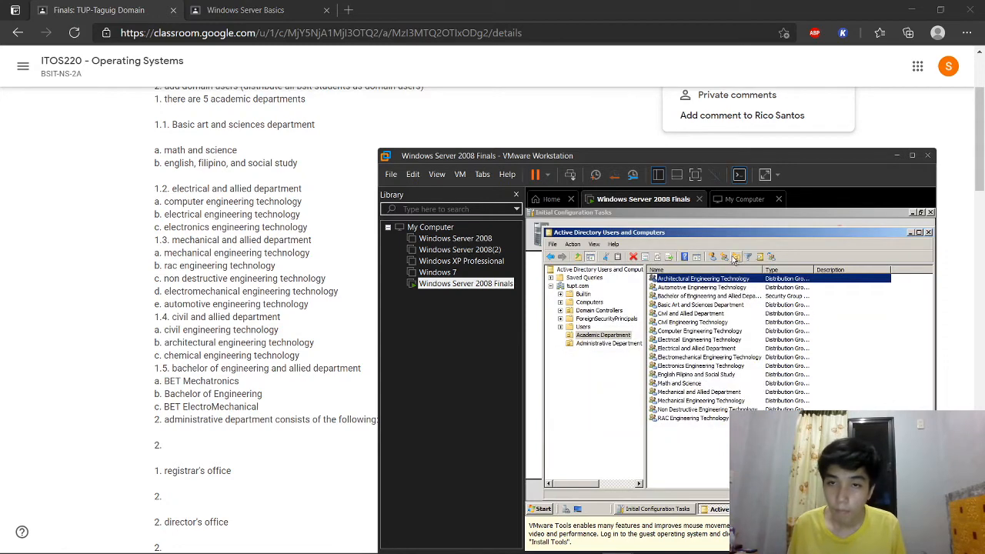
click(731, 258)
text(Che)
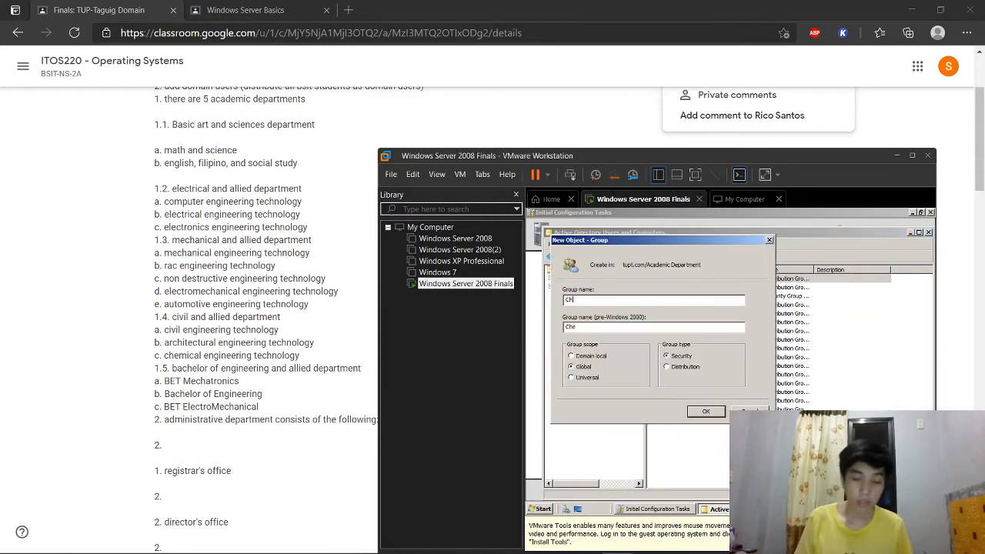
text(mical )
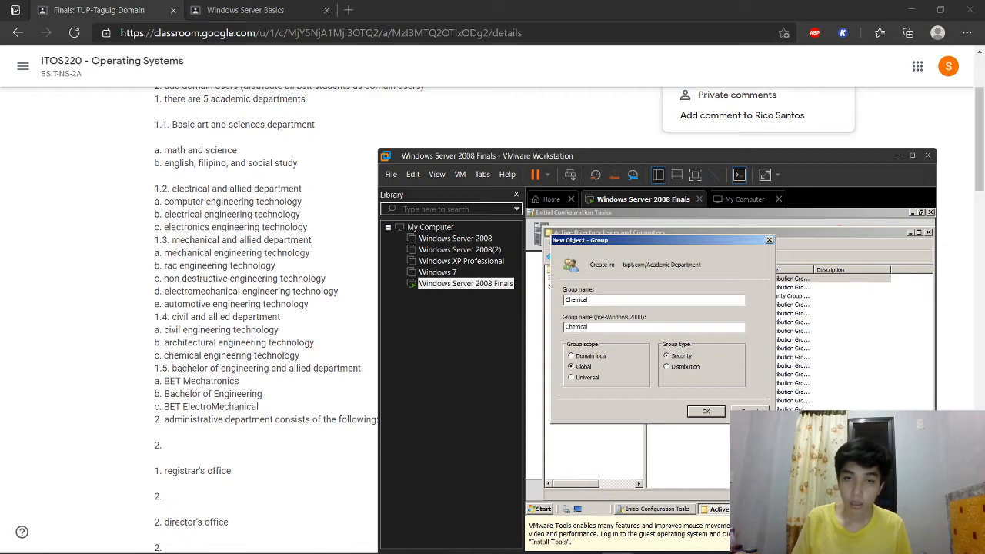
text(Engineering Technology)
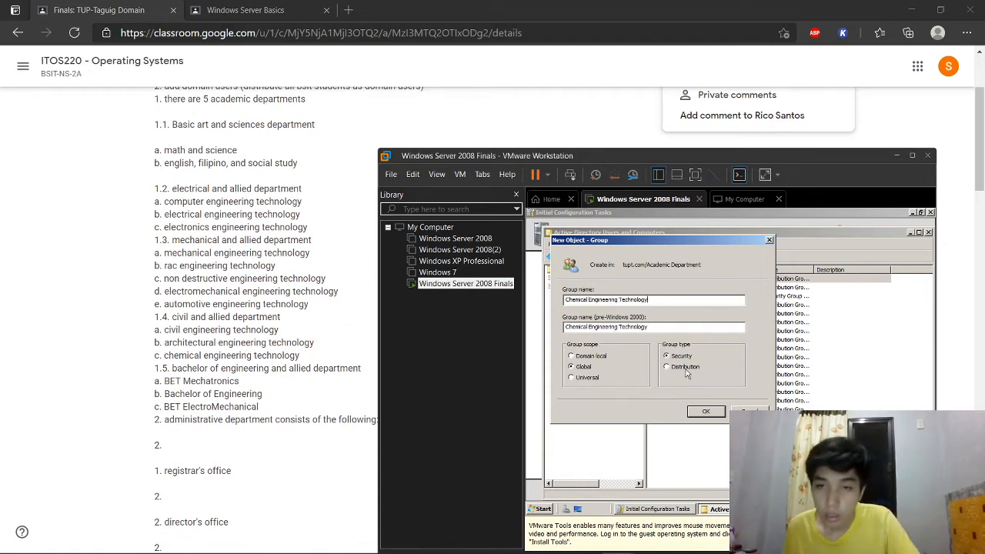
click(695, 411)
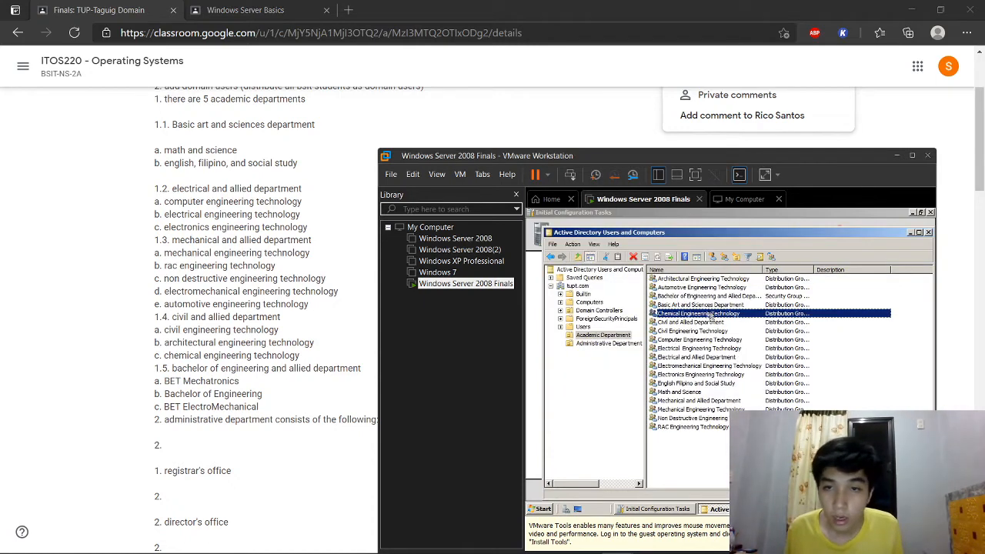
ctrl+click(694, 331)
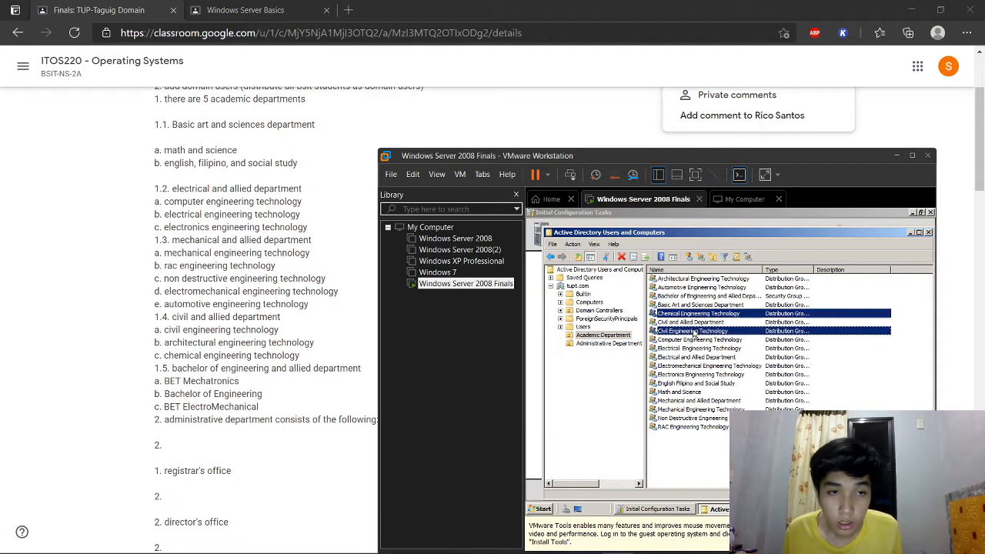
Step: Add the Civil, Architectural and Chemical groups to Civil and Allied Department
ctrl+click(695, 280)
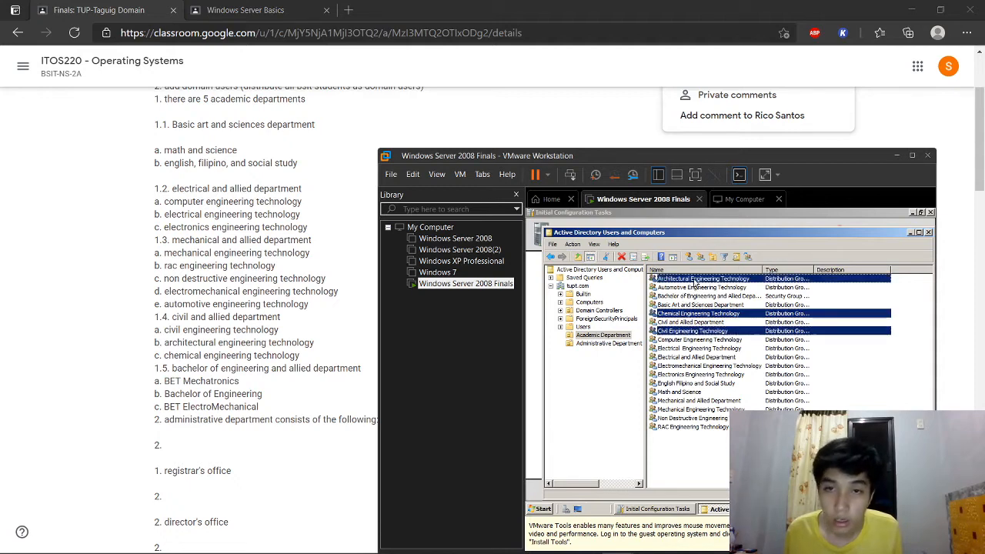
click(749, 257)
text(c)
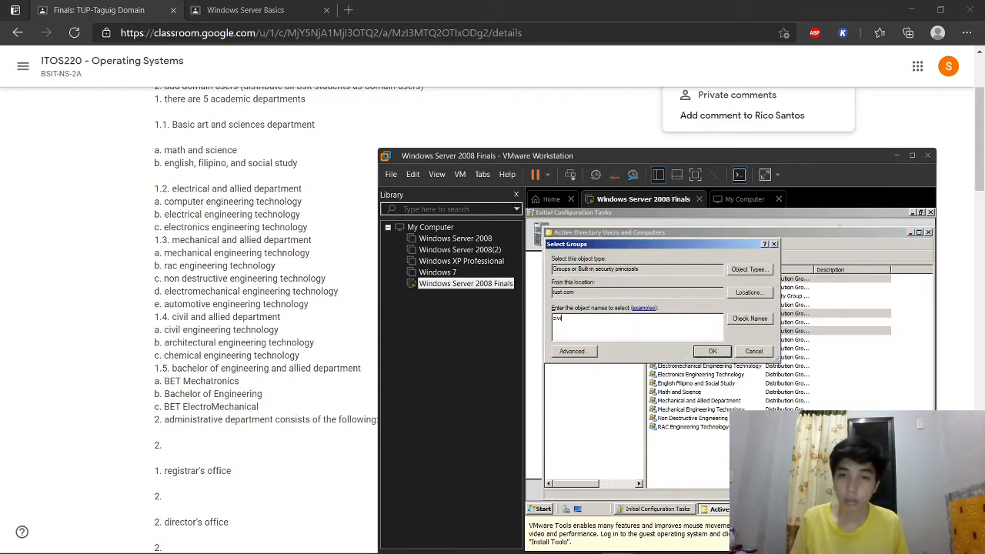
text(ivil and)
click(749, 317)
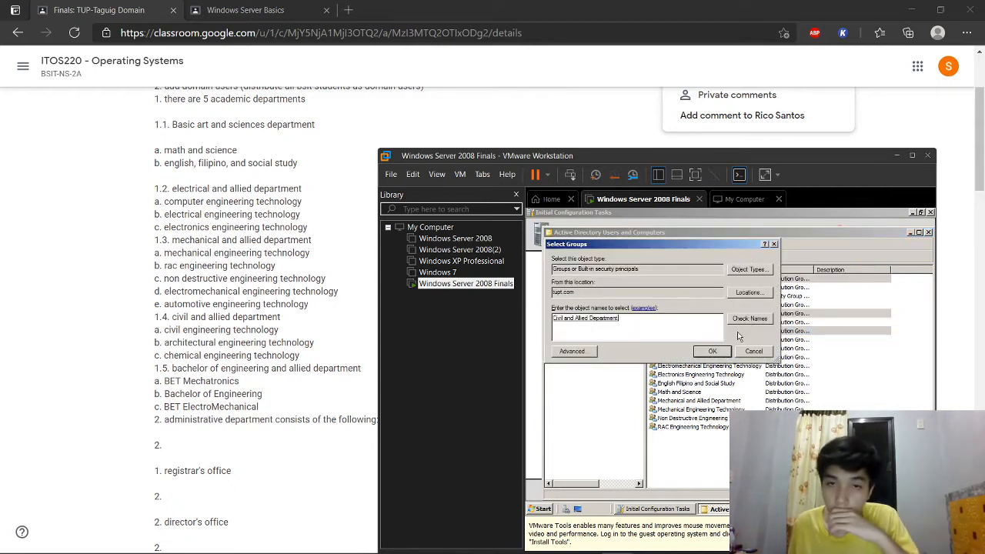
click(713, 351)
click(800, 392)
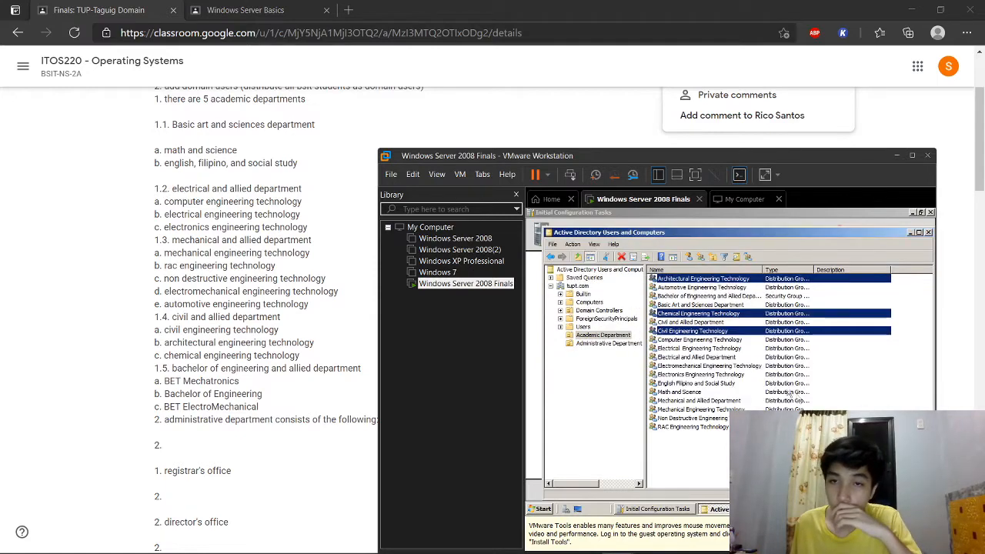
Step: Check the Members tab of Civil and Allied Department's properties
right_click(699, 322)
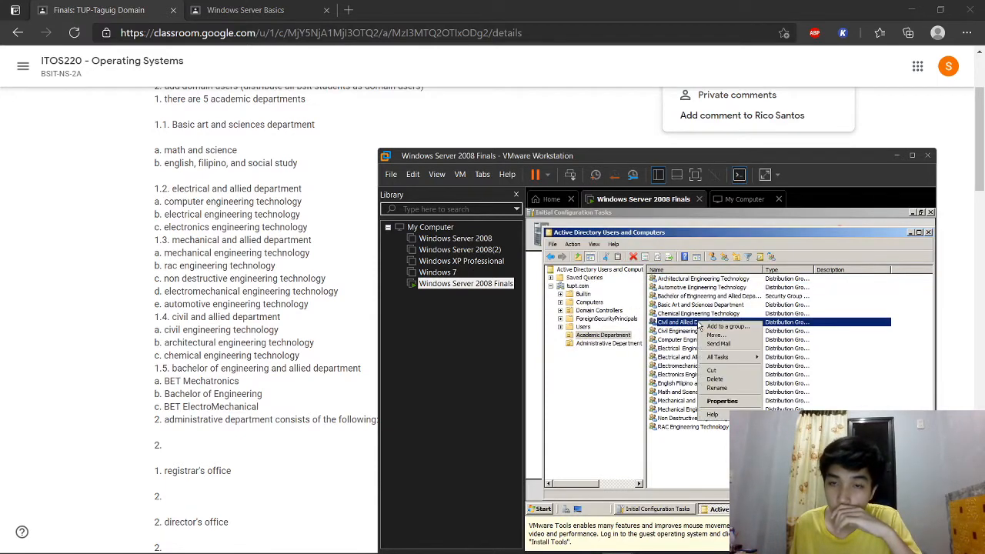
click(710, 403)
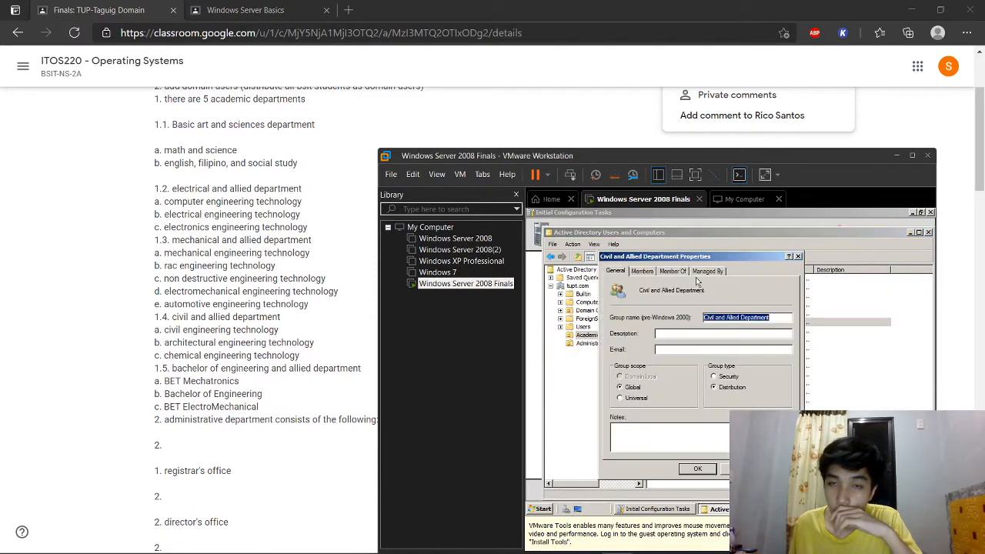
click(641, 271)
click(798, 256)
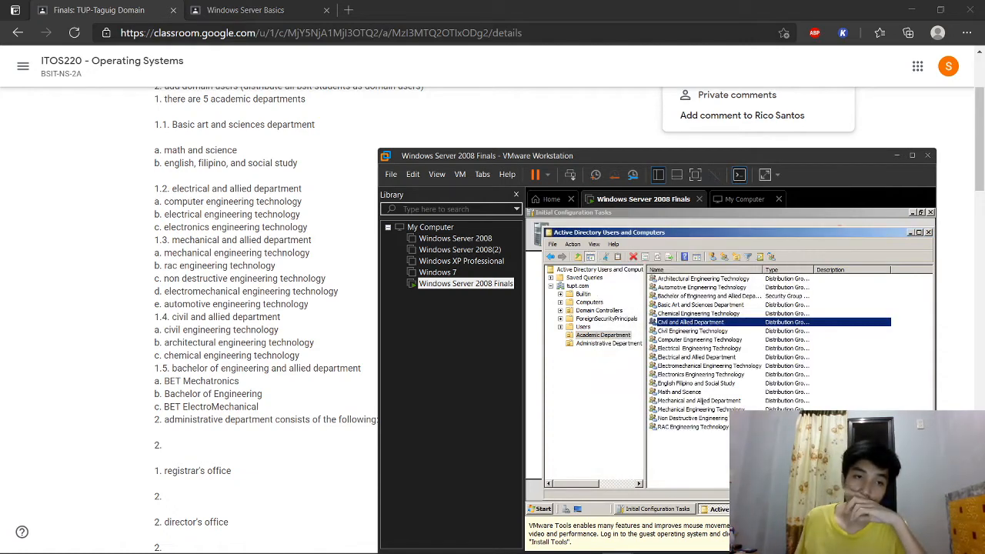
click(726, 466)
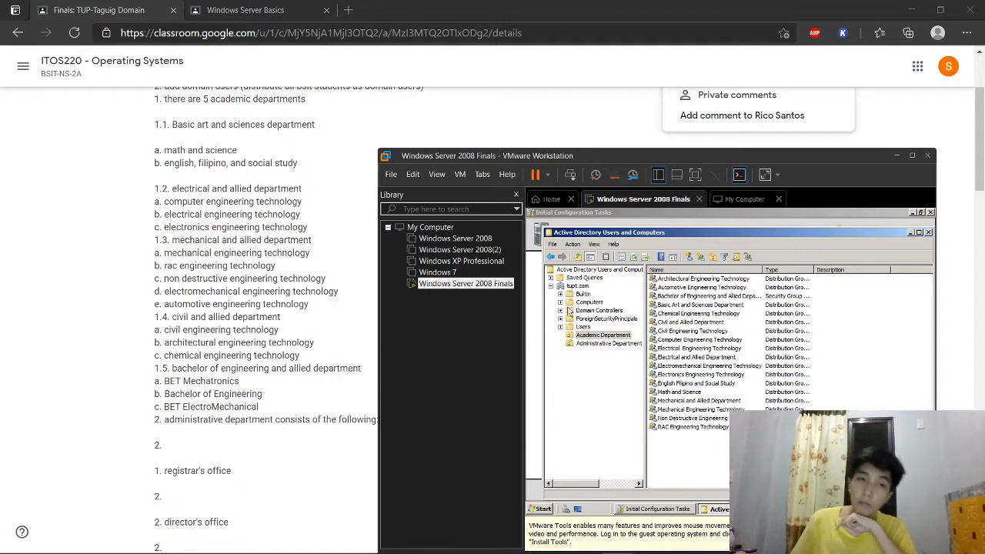
Step: Create groups BET Mechatronics, Bachelor of Engineering and BET ElectroMechanical
click(700, 259)
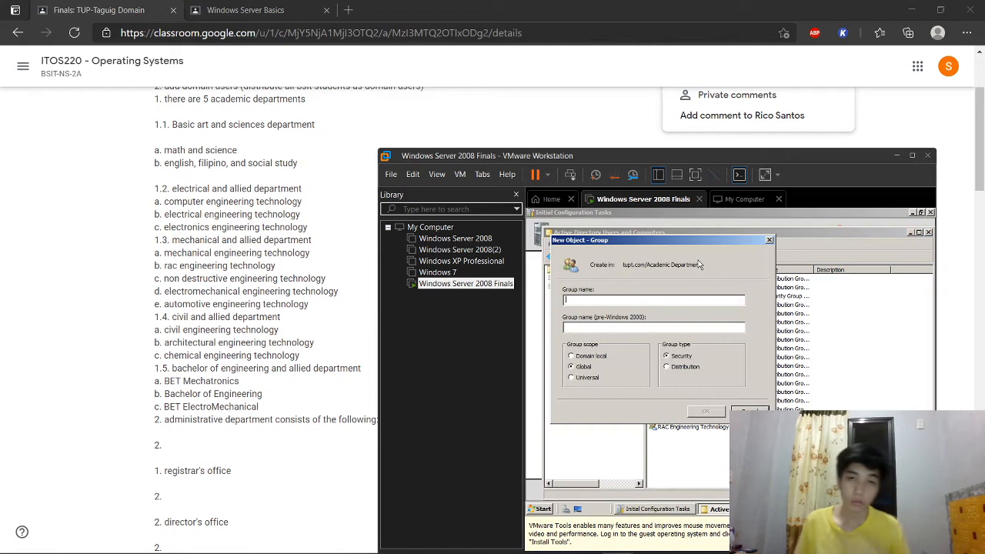
text(BET Mechan)
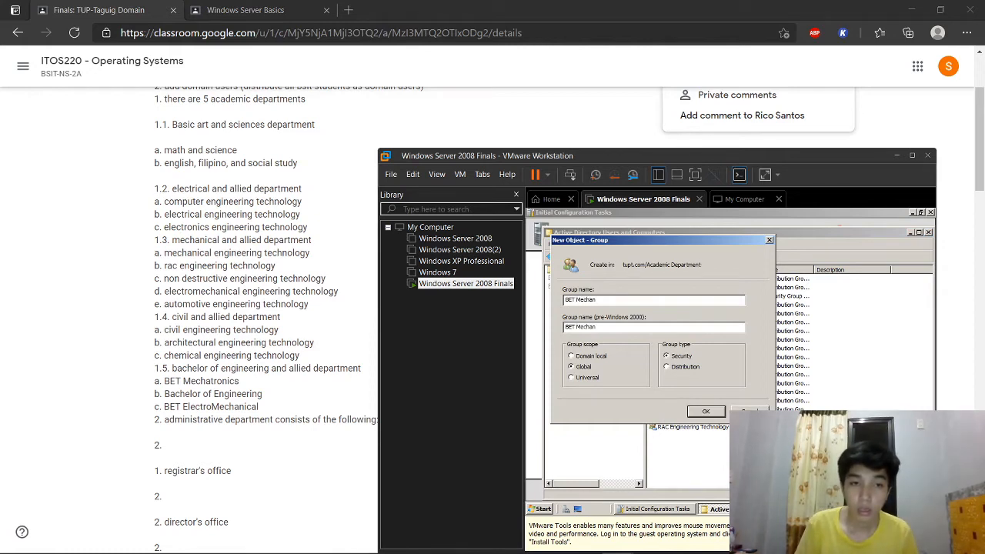
key(BackSpace)
text(tronics)
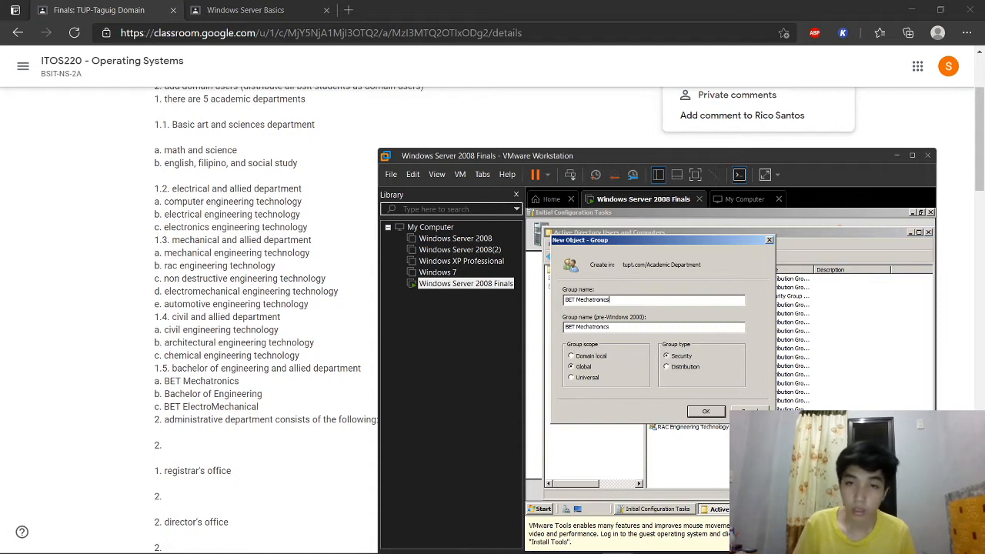
click(706, 411)
click(725, 257)
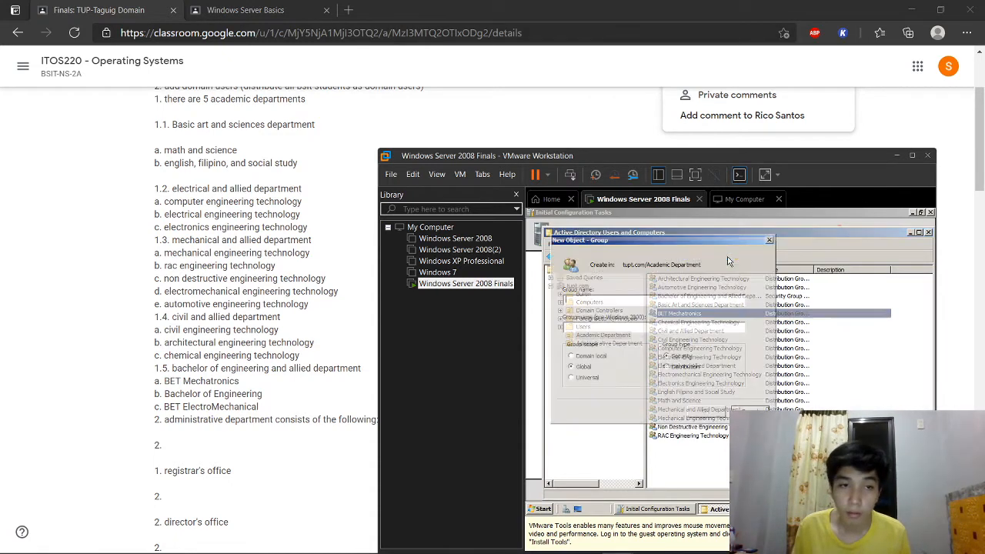
text(Bachelor)
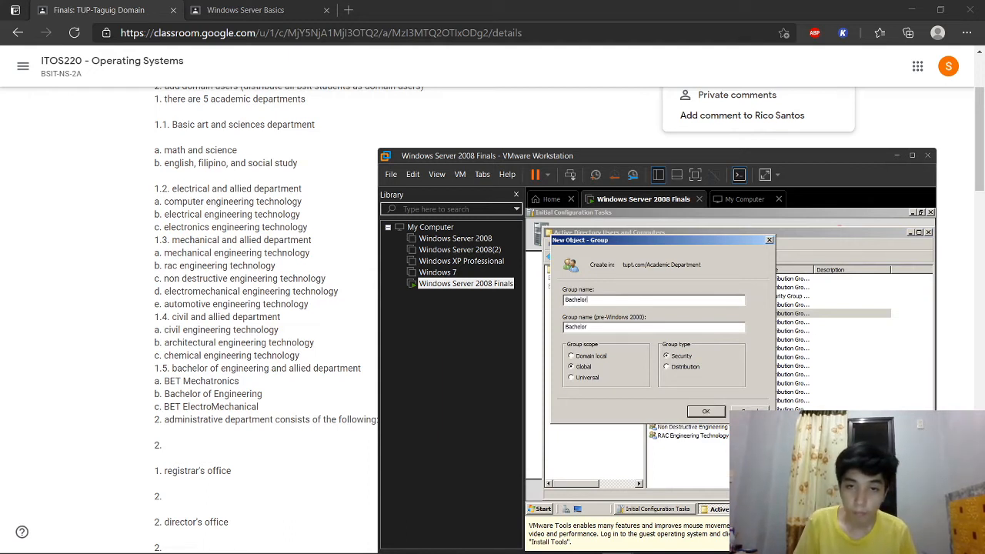
text( of Engineering)
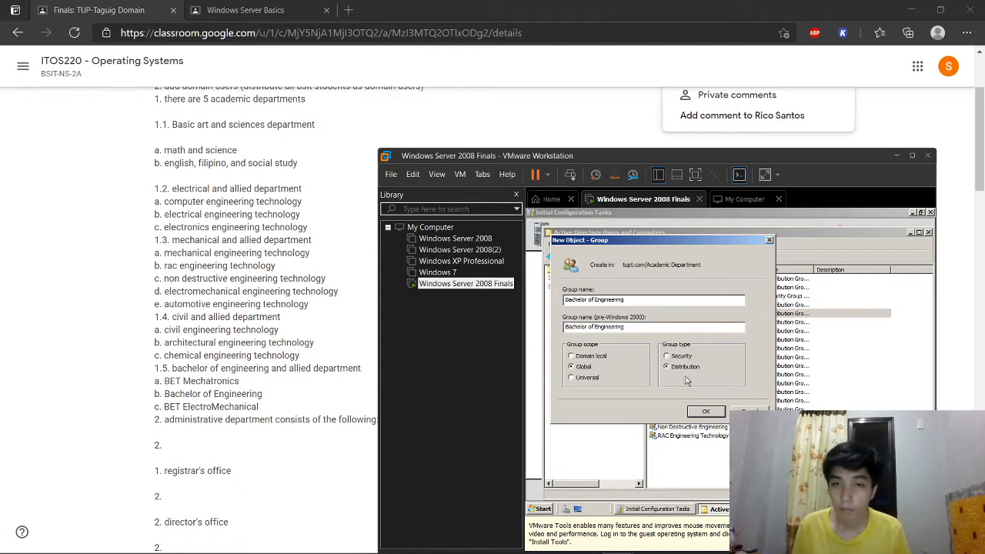
click(700, 408)
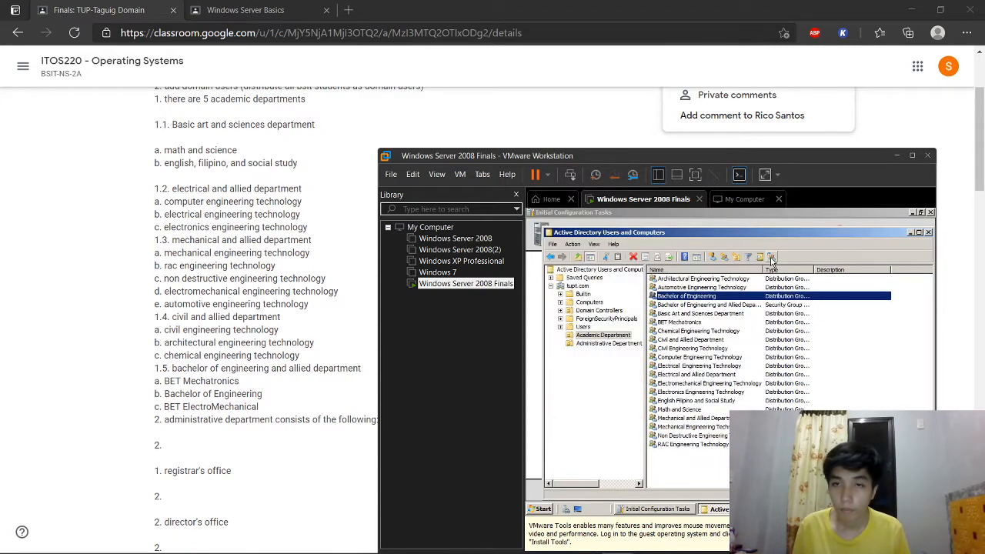
click(731, 258)
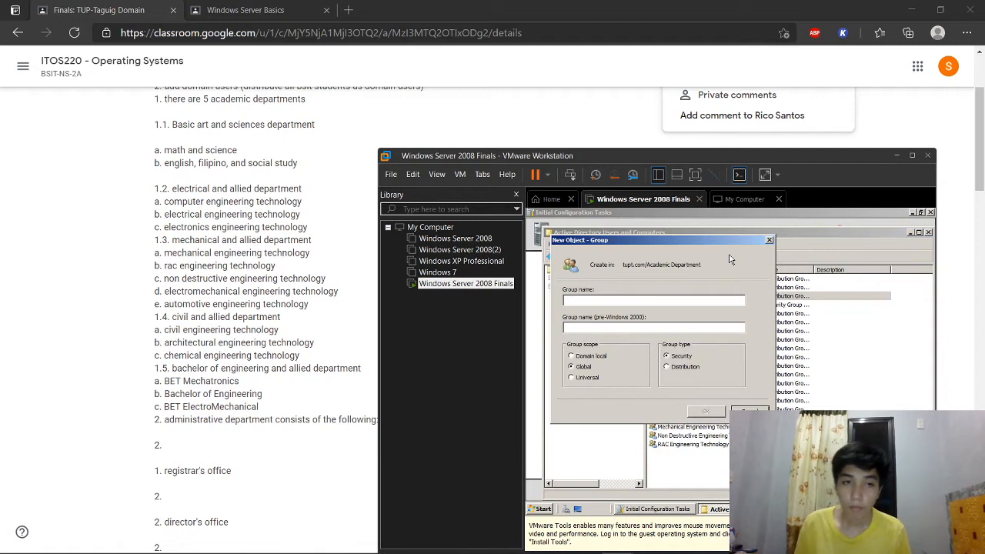
text(BET ElectroMechanical)
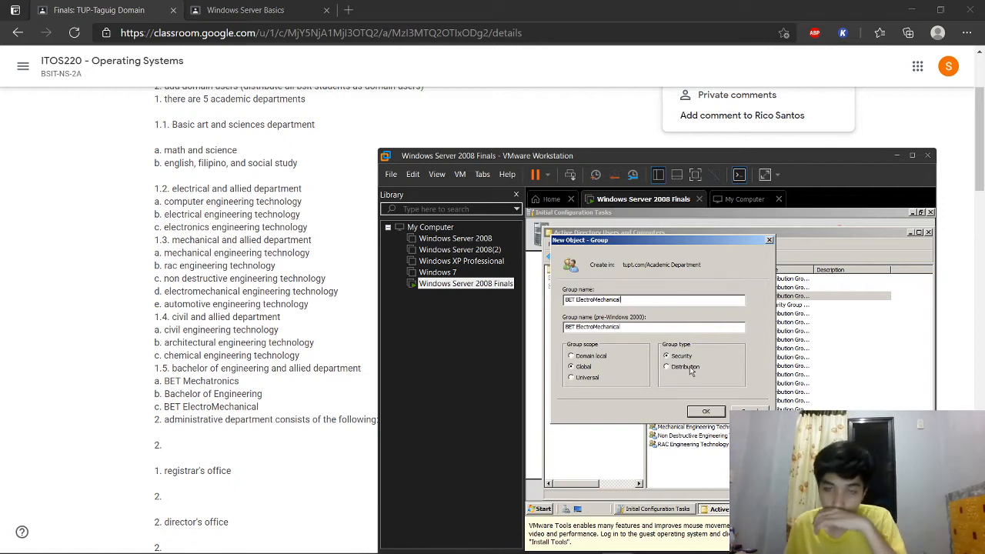
click(706, 413)
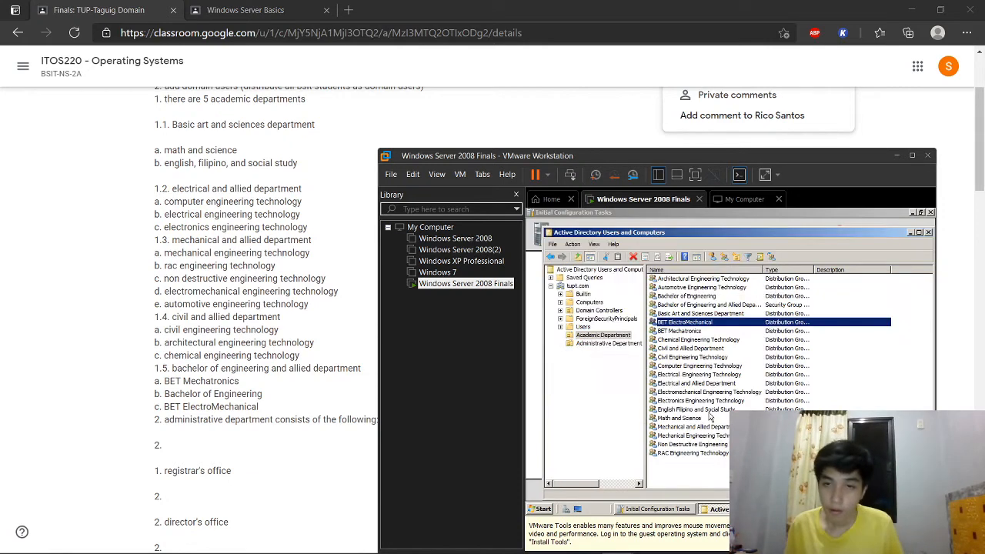
Step: Add the three BET groups to Bachelor of Engineering and Allied Department
ctrl+click(696, 331)
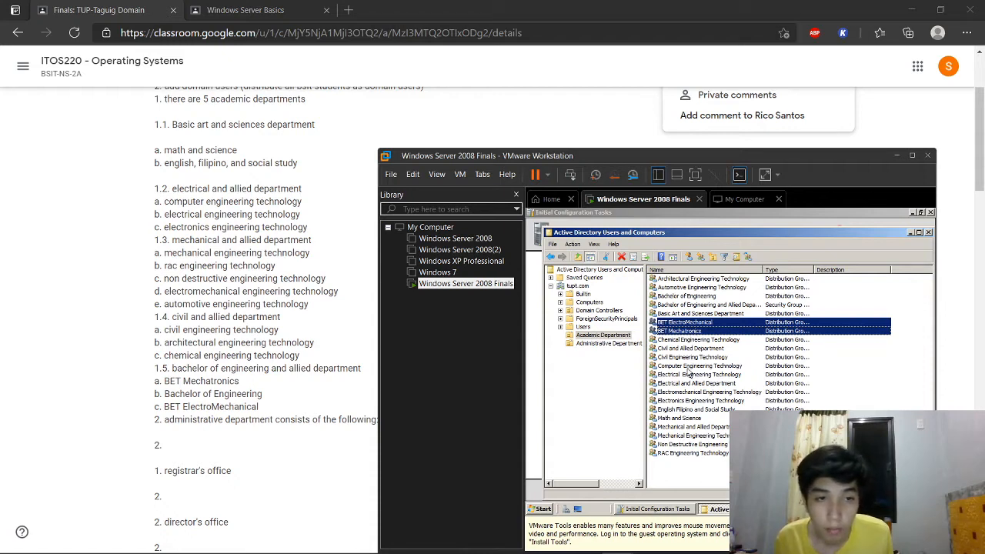
ctrl+click(698, 298)
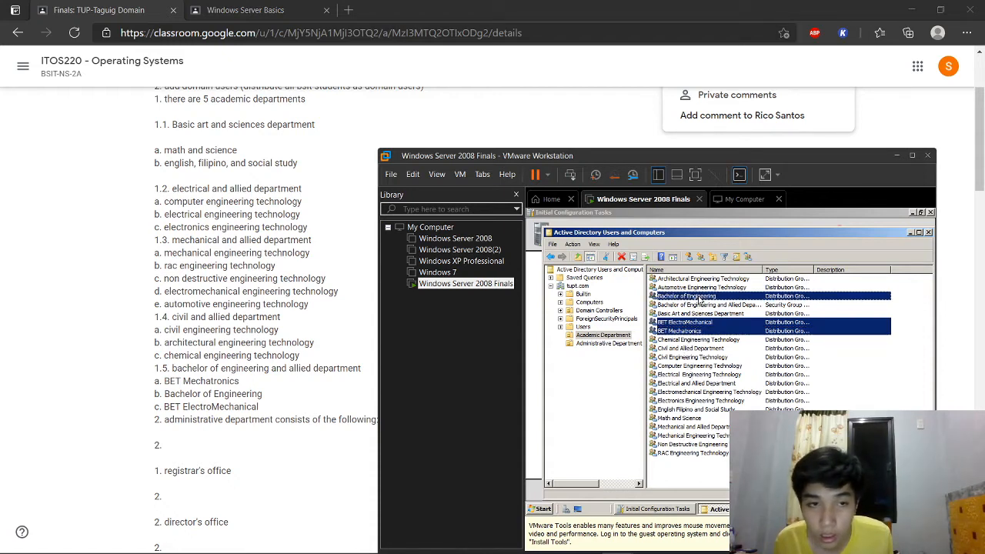
click(749, 258)
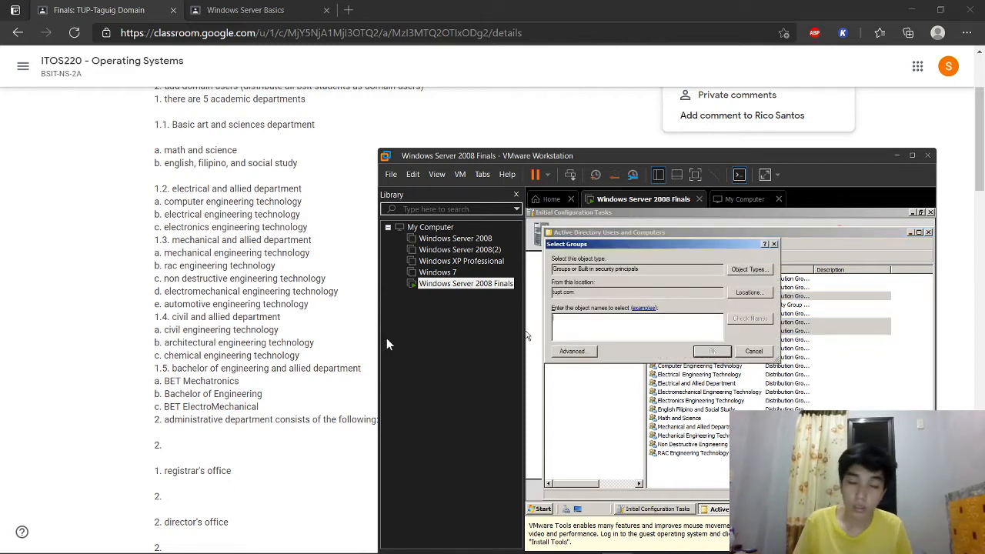
text(Basi)
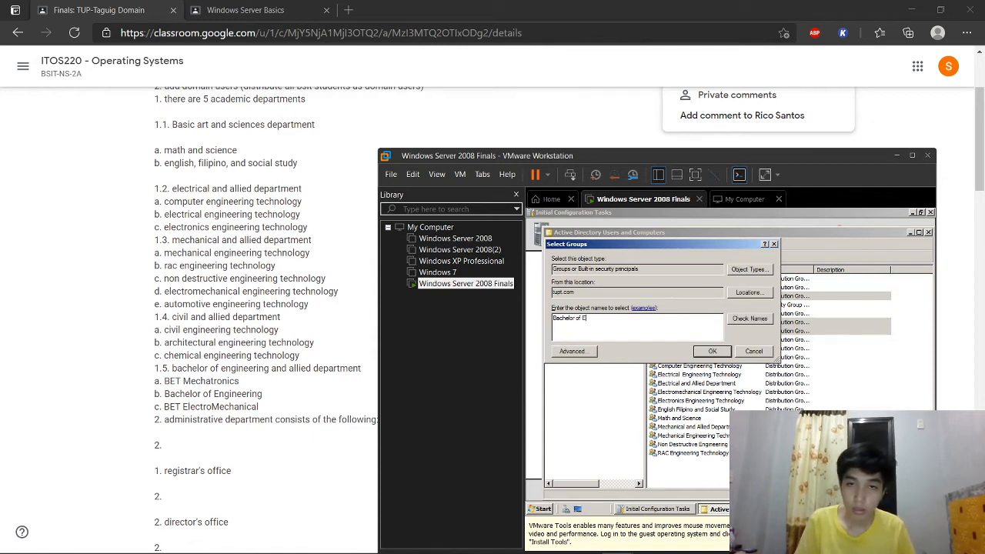
text(ing and)
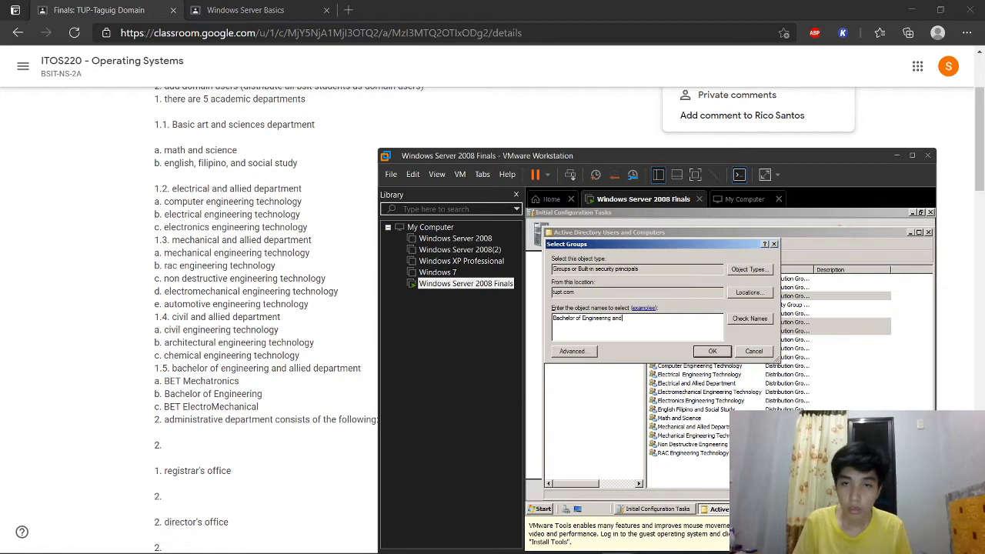
text( Allied Department)
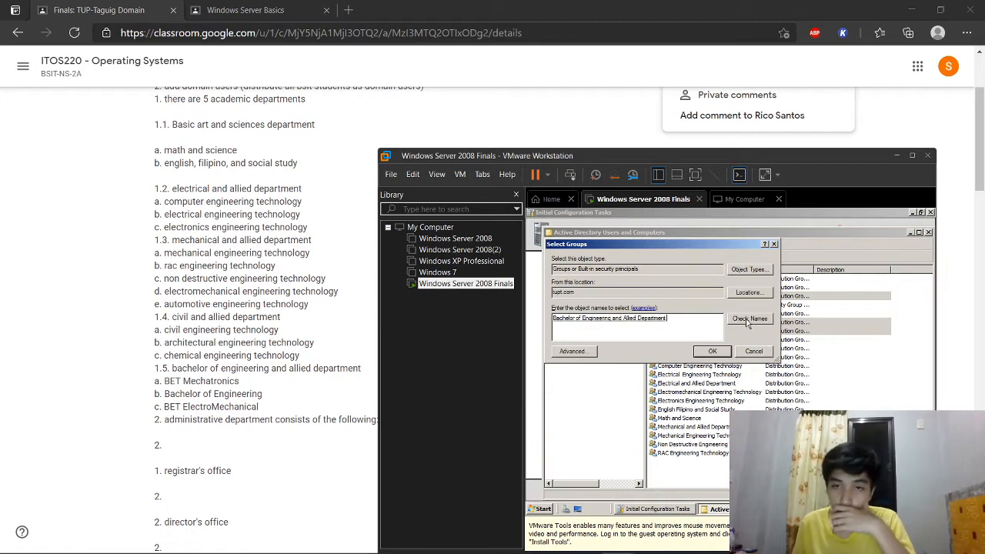
click(724, 351)
click(803, 392)
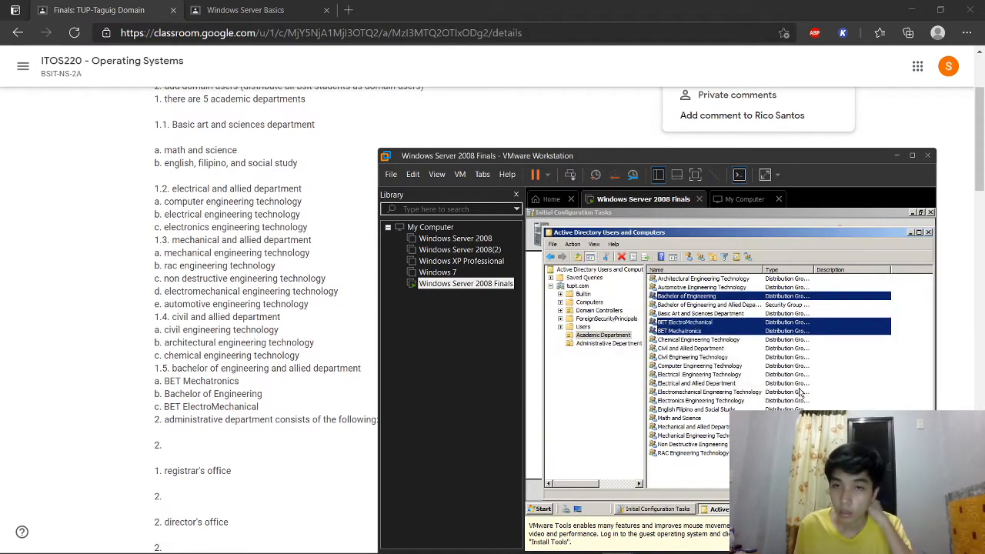
Step: Check the Members tab of Bachelor of Engineering and Allied Department's properties
right_click(728, 305)
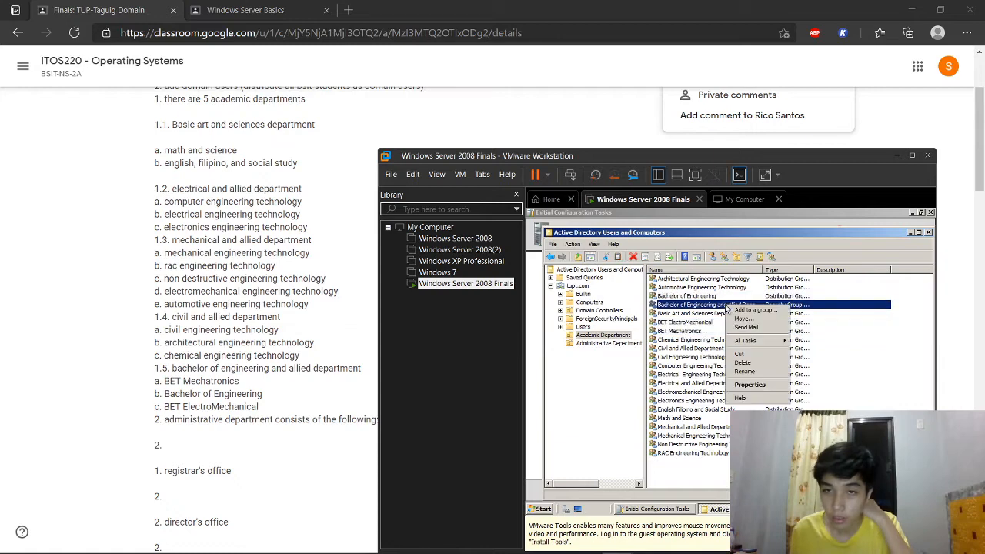
click(743, 386)
click(643, 271)
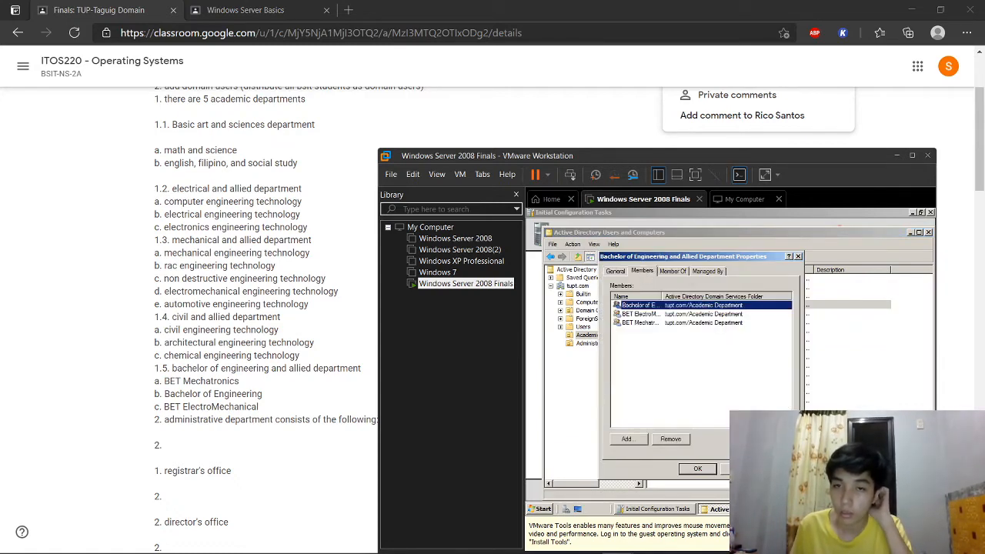
click(697, 469)
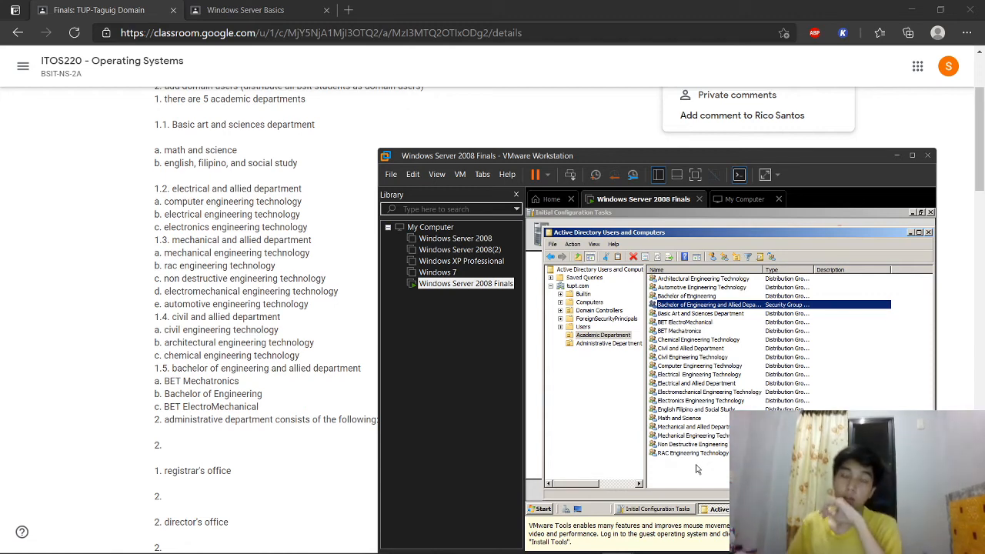
Step: Show the tupt.com Users container accounts, then bring up the bsitStudentList.xlsx preview in the browser
click(582, 328)
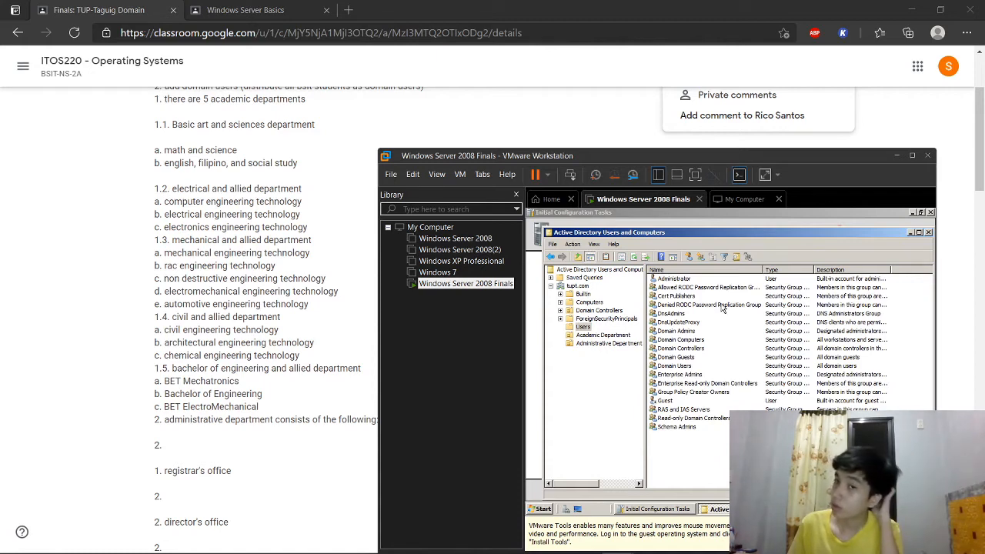
mouse_move(665, 548)
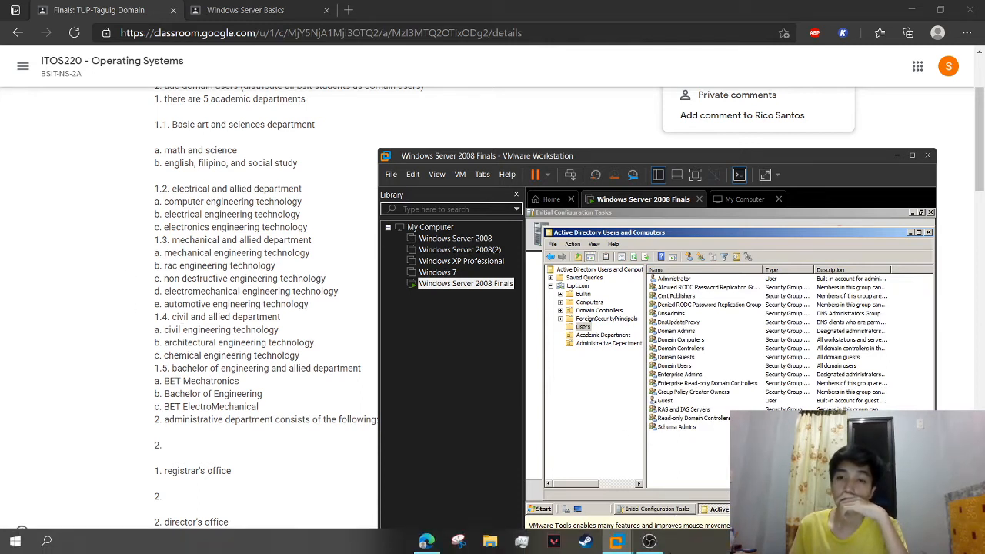
mouse_move(635, 545)
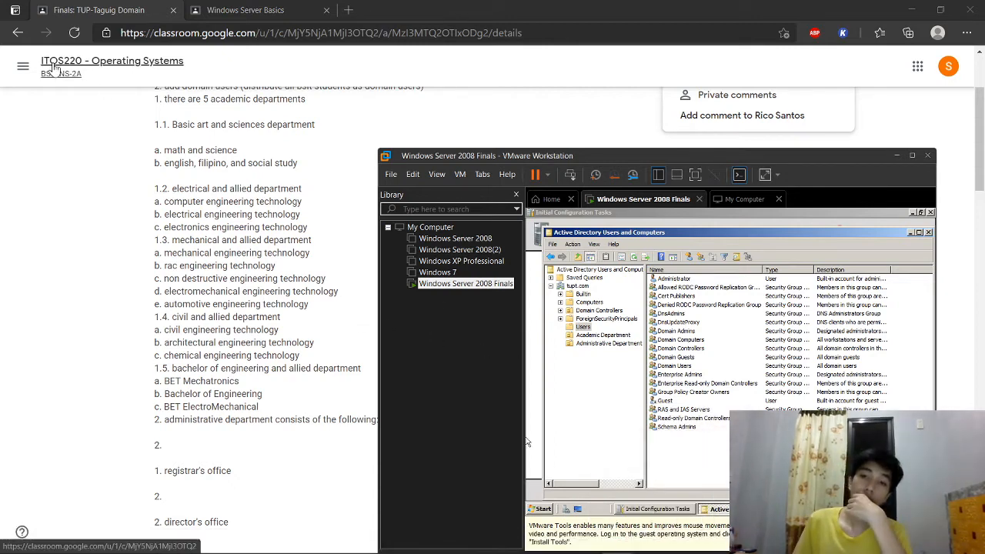
click(253, 9)
Step: Review the NS-2A student list, then return to the Finals: TUP-Taguig Domain assignment instructions
scroll(513, 328, down, 4)
scroll(521, 330, up, 6)
scroll(313, 297, down, 1)
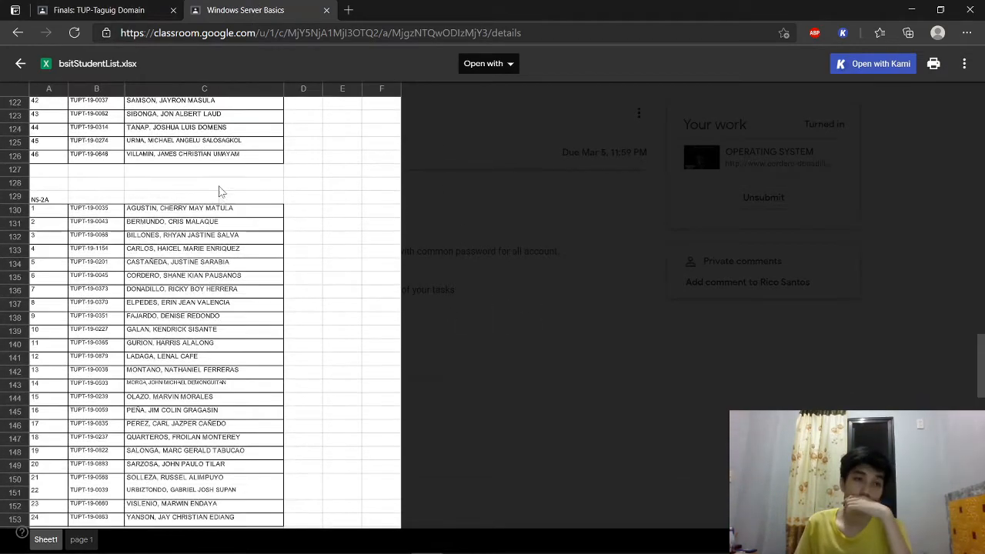
scroll(249, 268, down, 1)
click(135, 8)
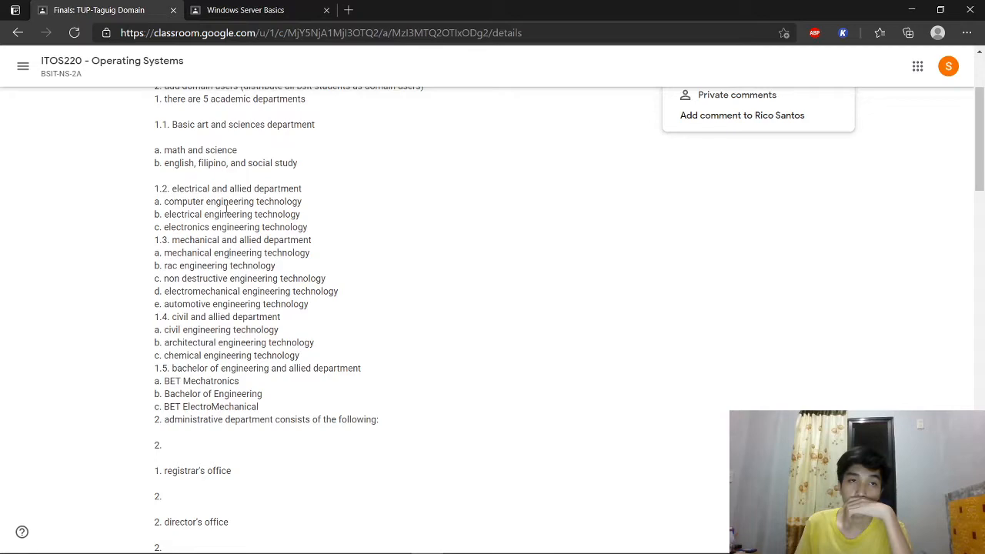
scroll(254, 196, up, 1)
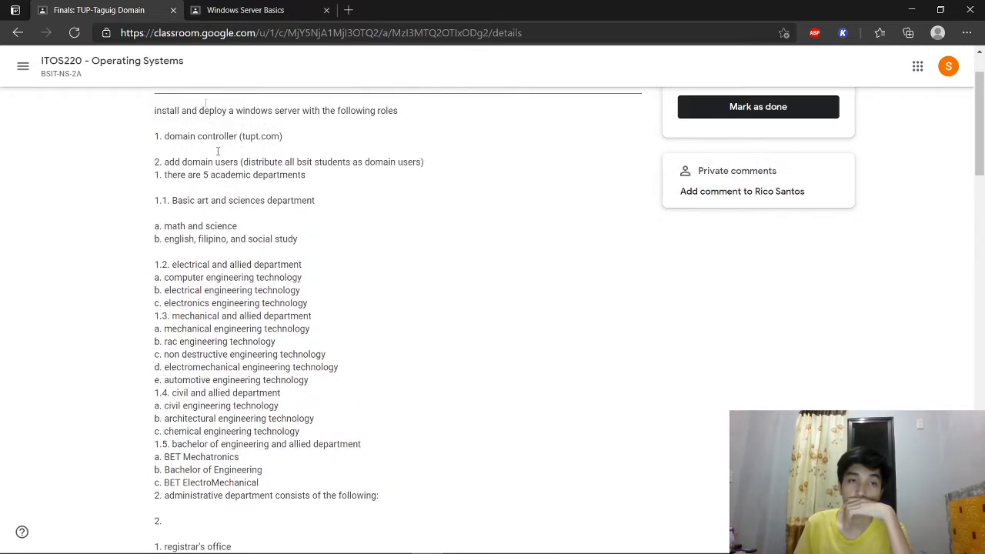
click(270, 10)
click(82, 9)
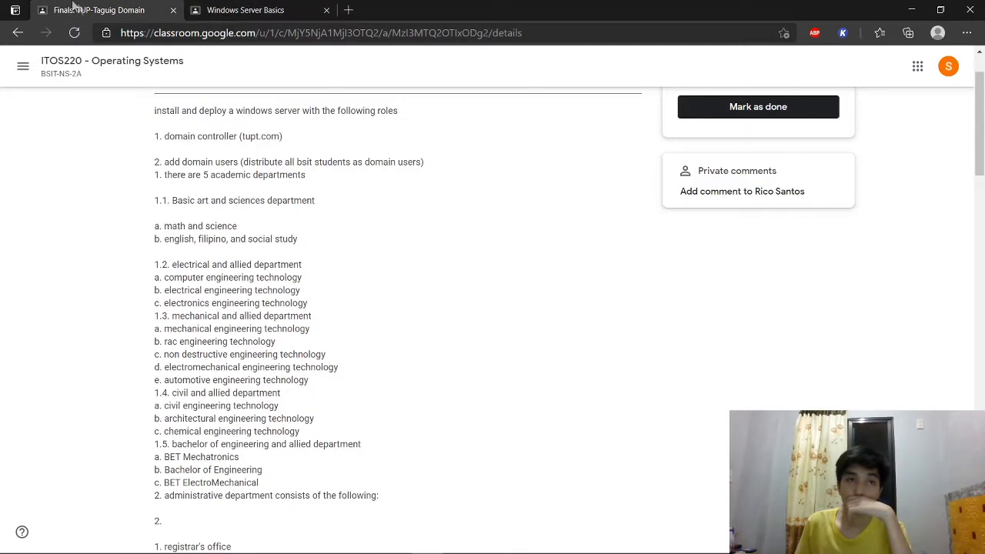
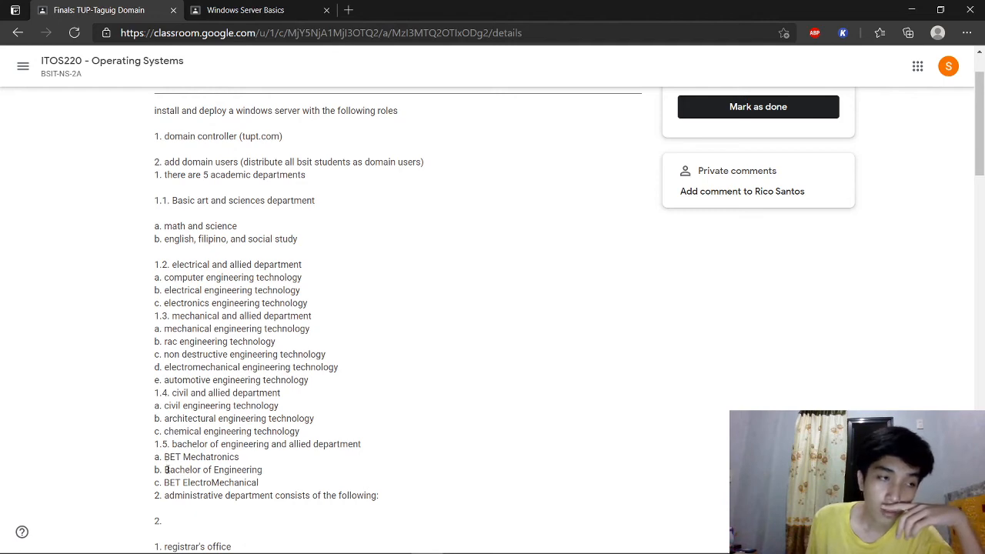
Step: Switch to the Windows Server Basics tab showing the bsitStudentList.xlsx preview, then bring up OBS
drag(164, 482, 170, 482)
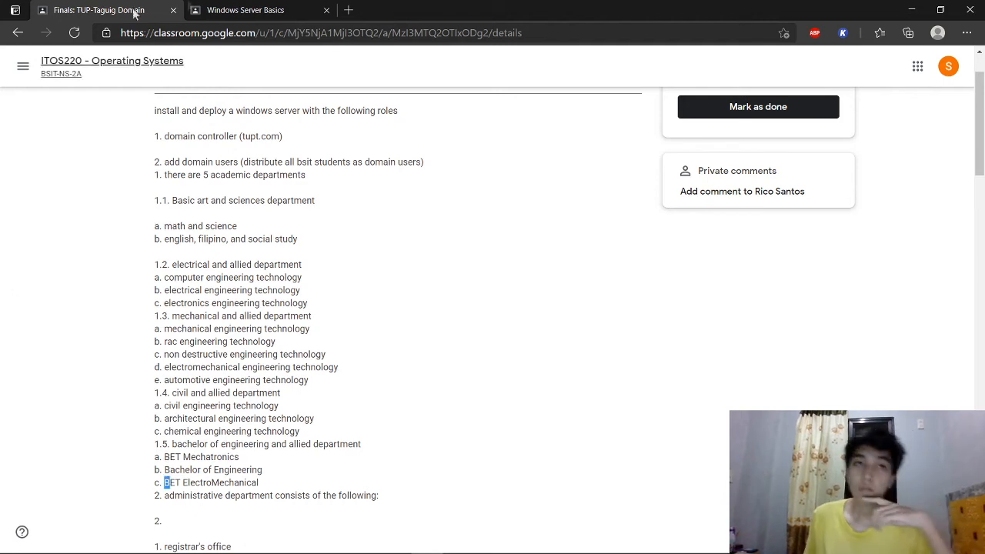
click(239, 10)
click(650, 543)
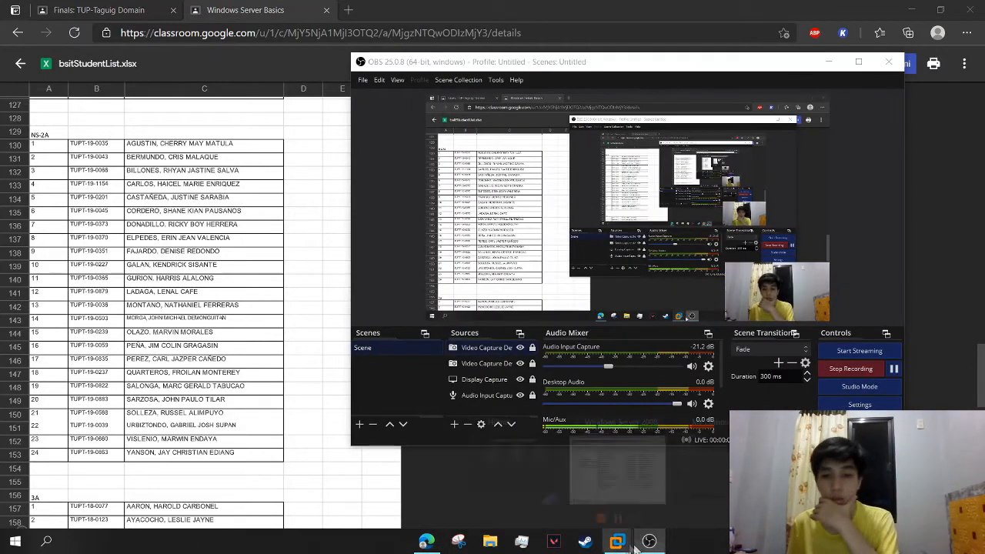
Step: Minimize the recorder and bring the Windows Server 2008 virtual machine forward
click(649, 545)
click(621, 546)
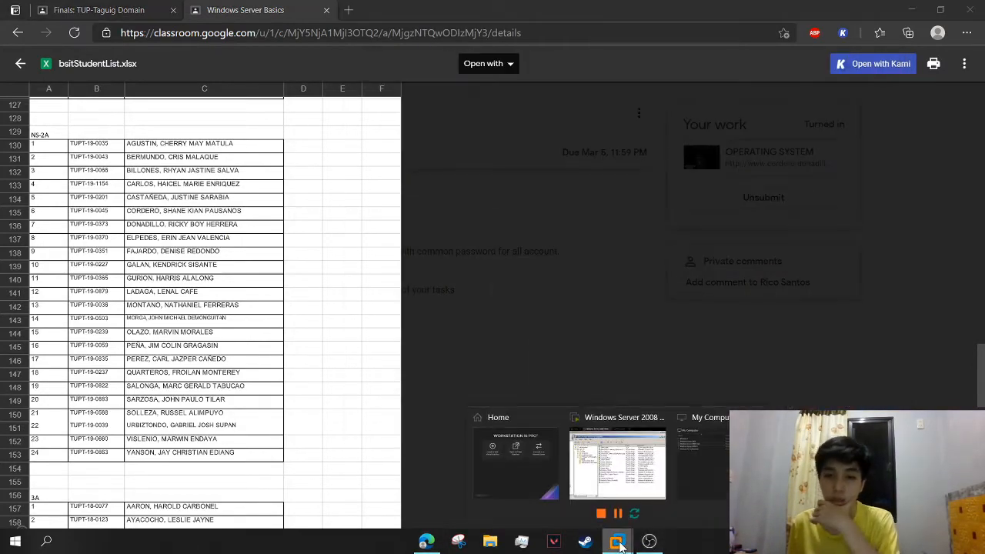
click(612, 470)
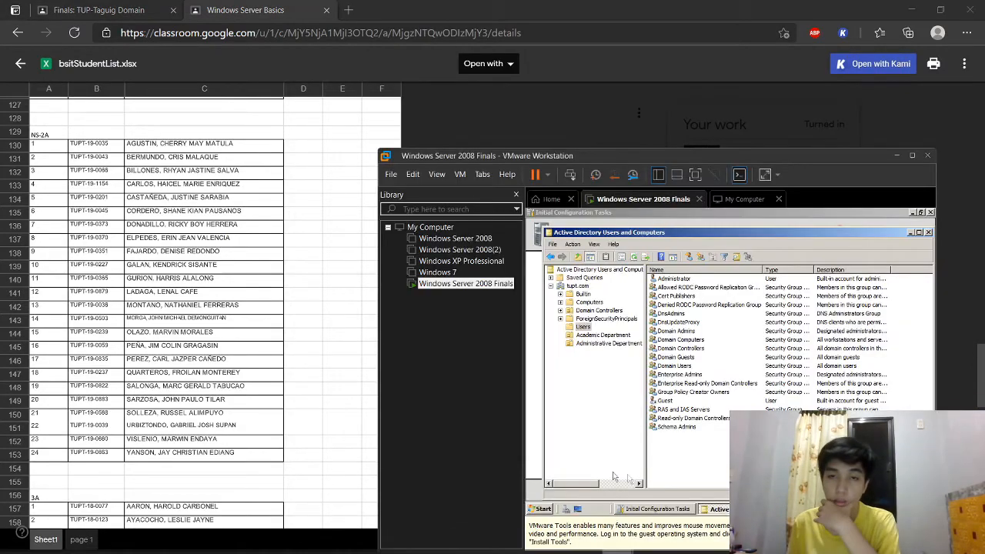
Step: Start a new domain user and enter the first NS-2A student's name and logon
click(688, 256)
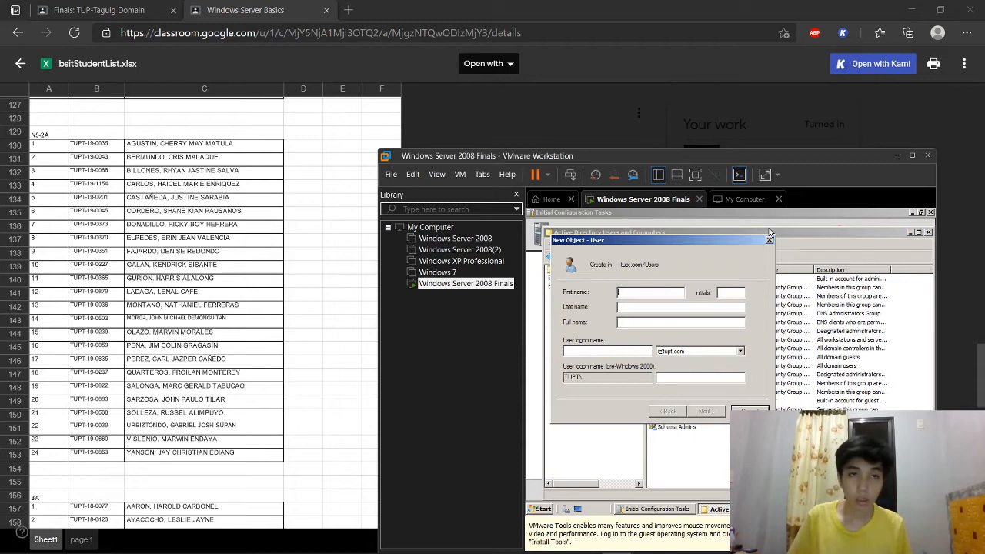
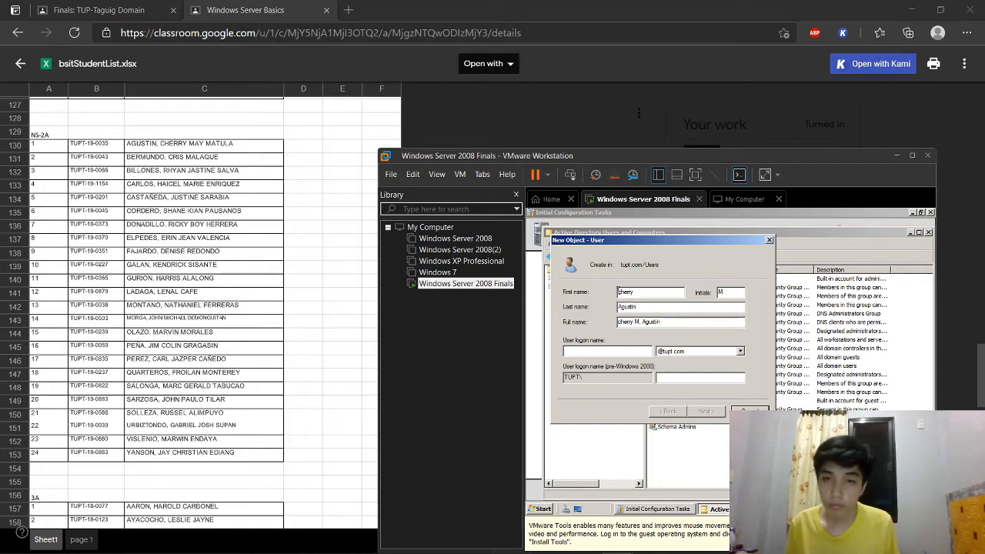
text(C)
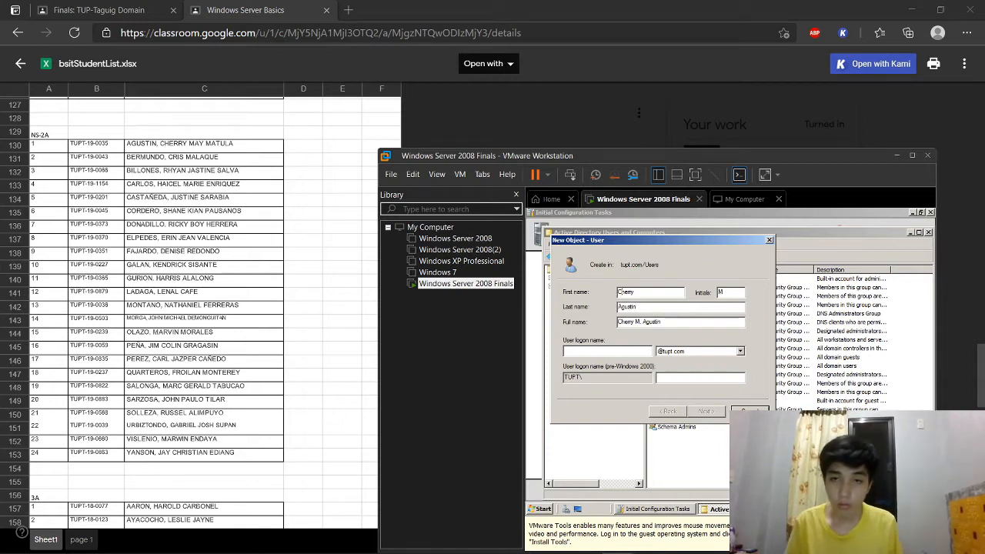
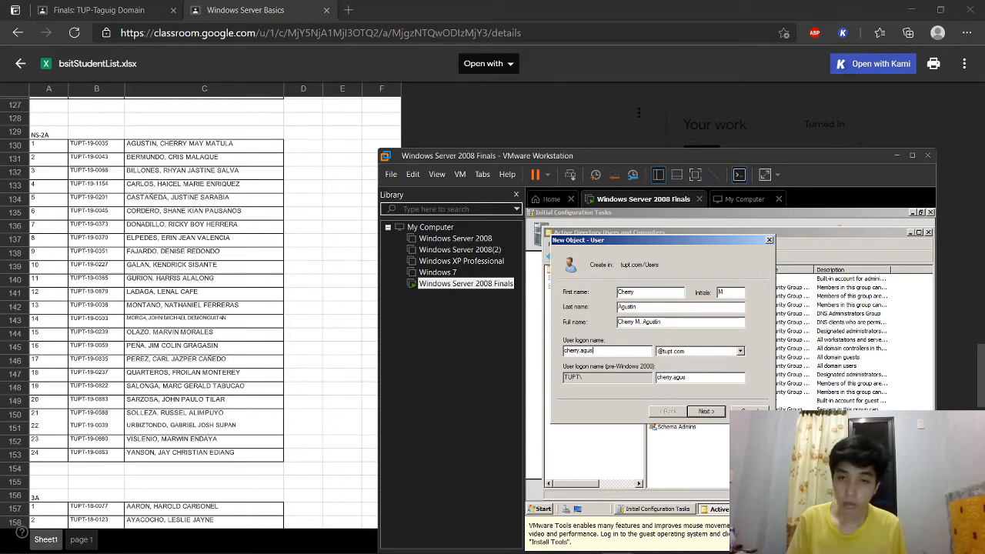
click(706, 412)
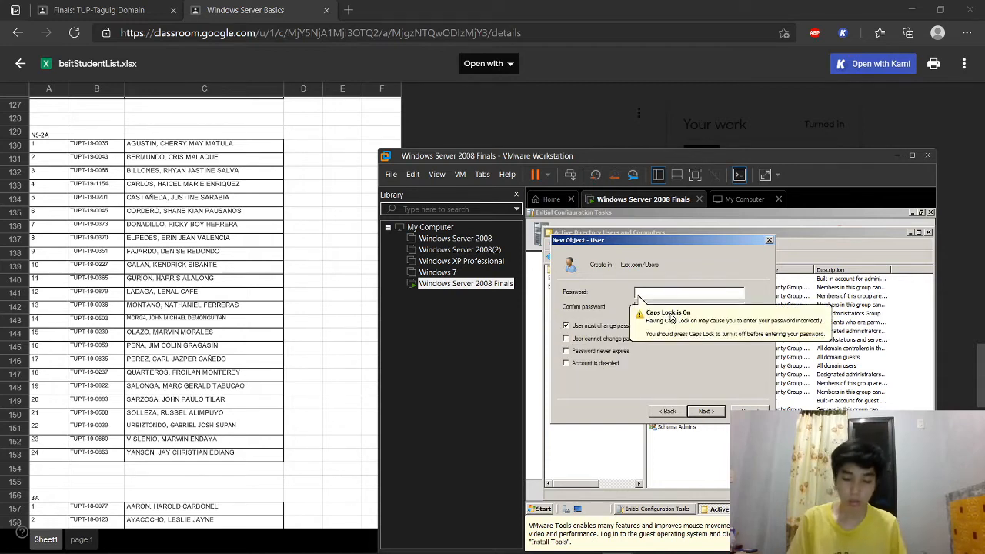
Step: Re-enter a password that meets the requirements and create the student's account
key(Caps_Lock)
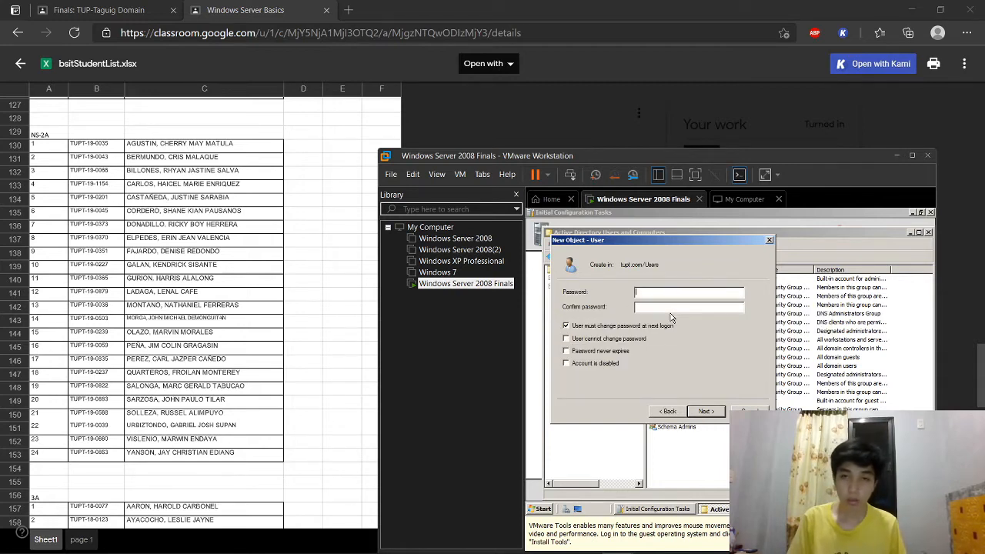
click(707, 412)
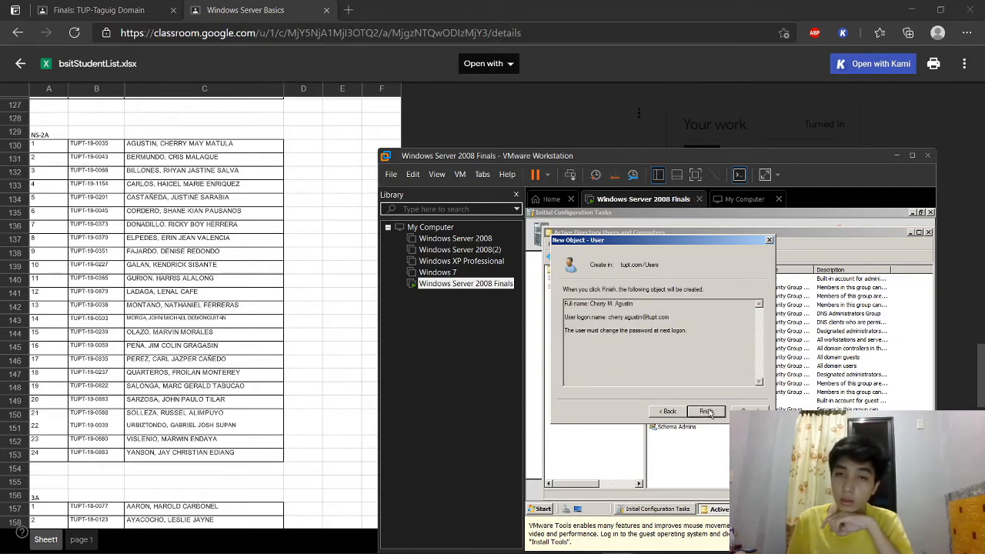
click(706, 412)
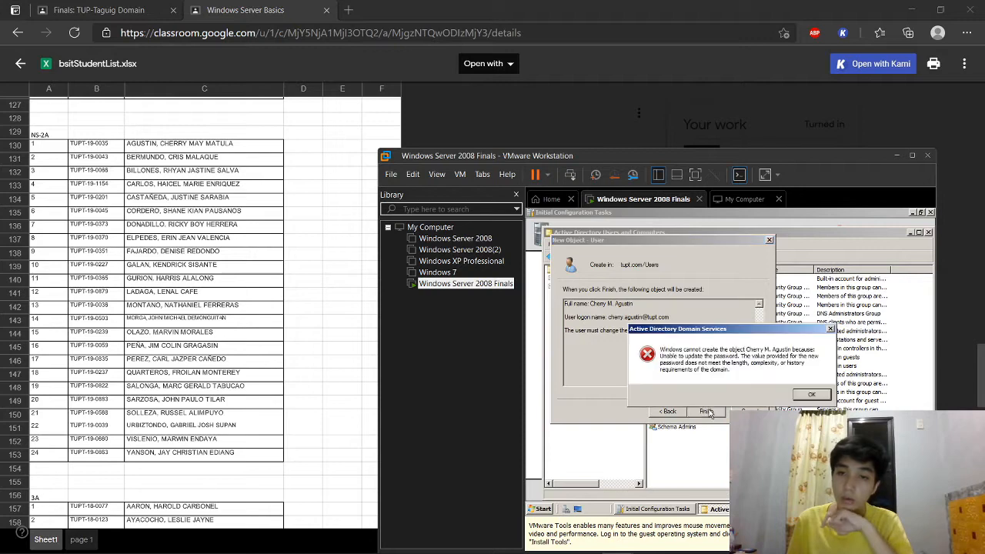
click(812, 396)
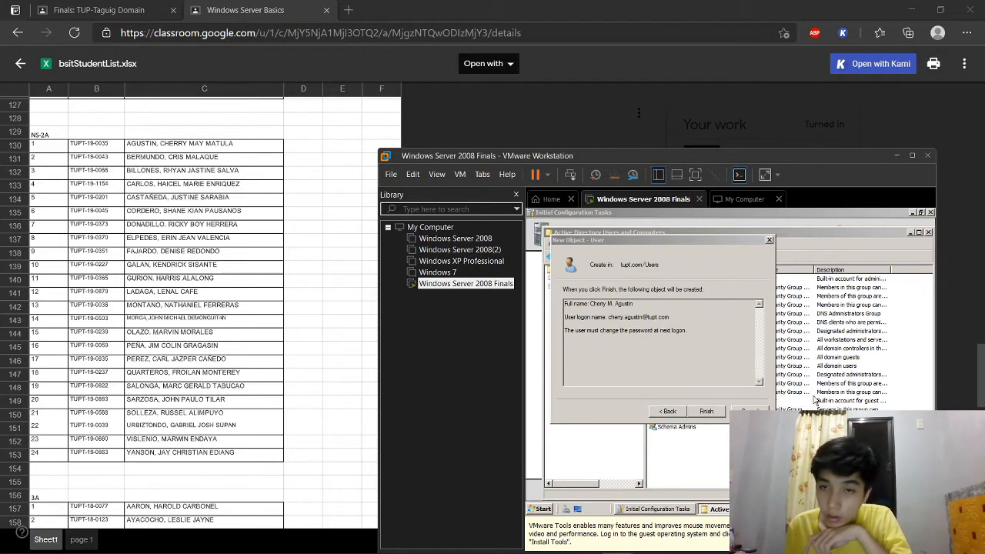
click(677, 412)
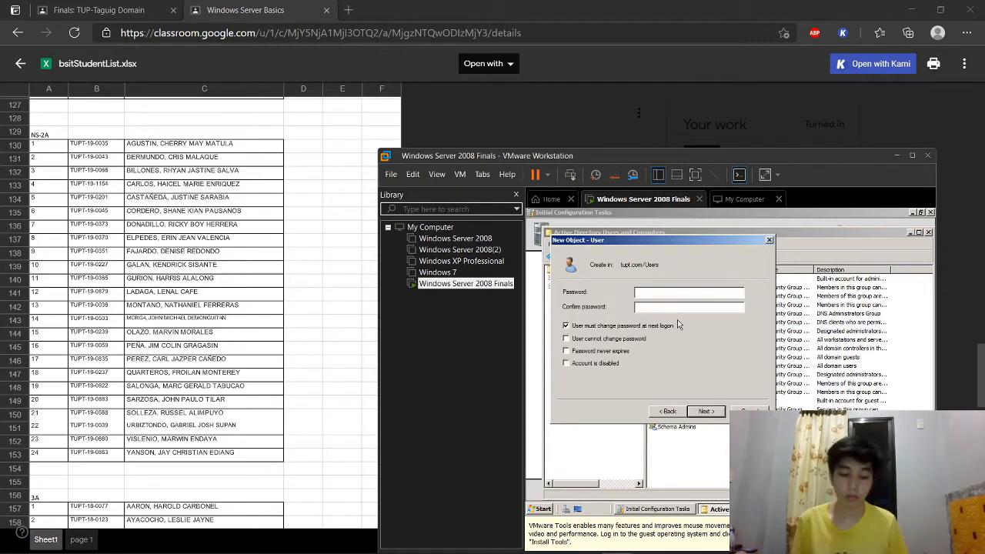
text(••••)
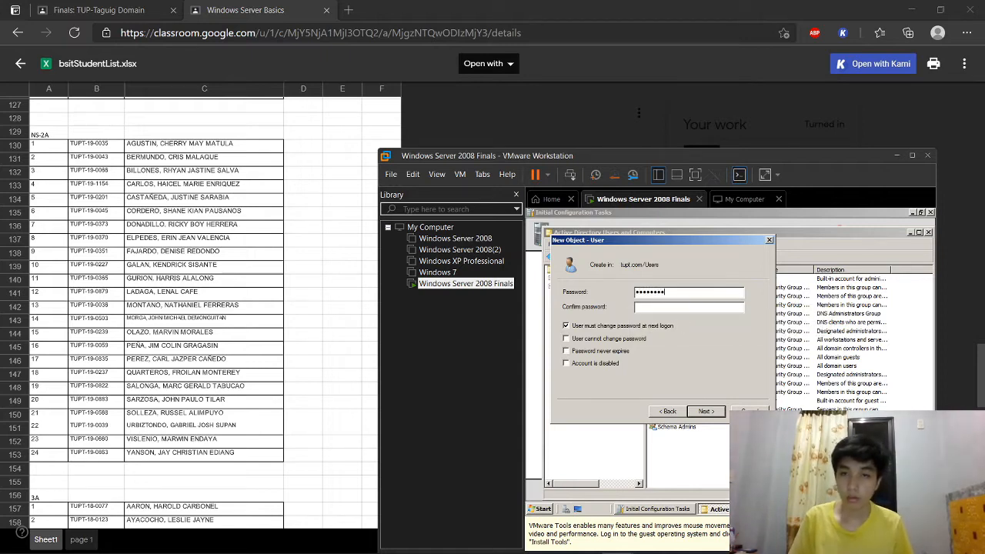
text(•)
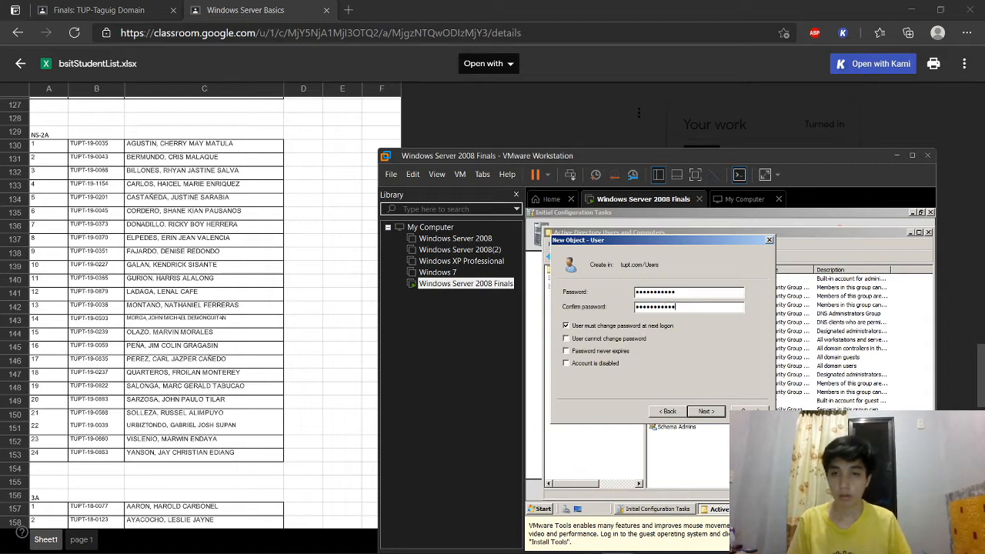
click(704, 412)
click(703, 414)
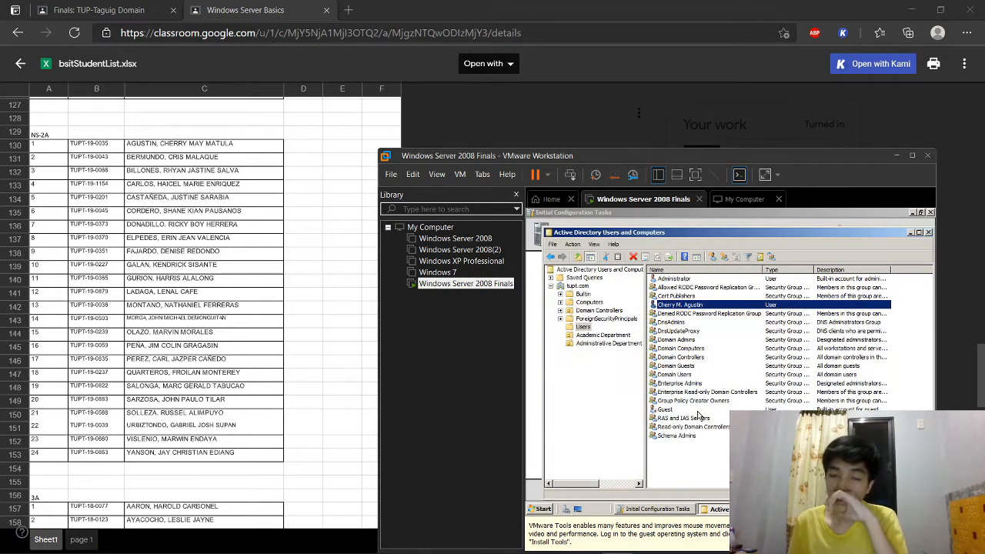
Step: Sort the users by Type and create the second NS-2A student's account with logon and password
click(778, 270)
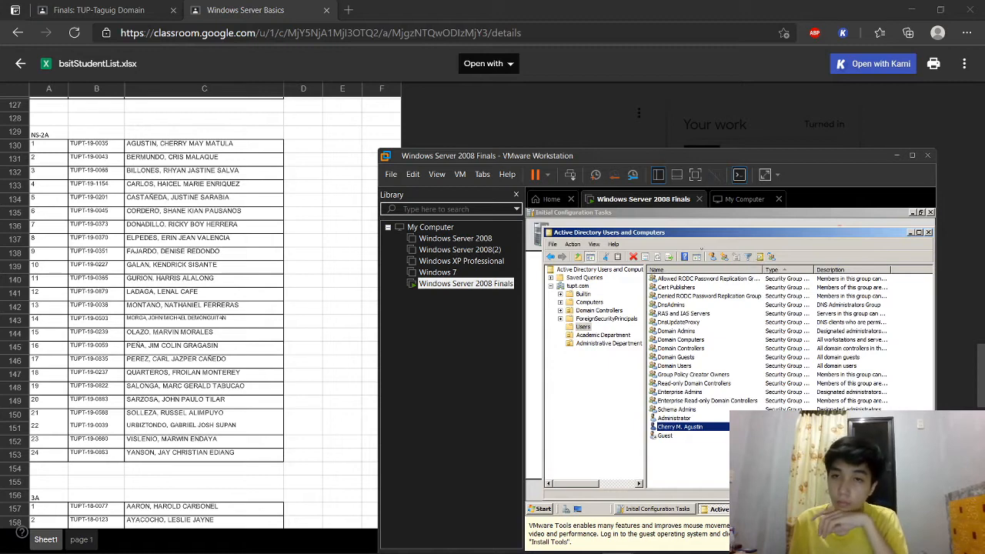
click(708, 257)
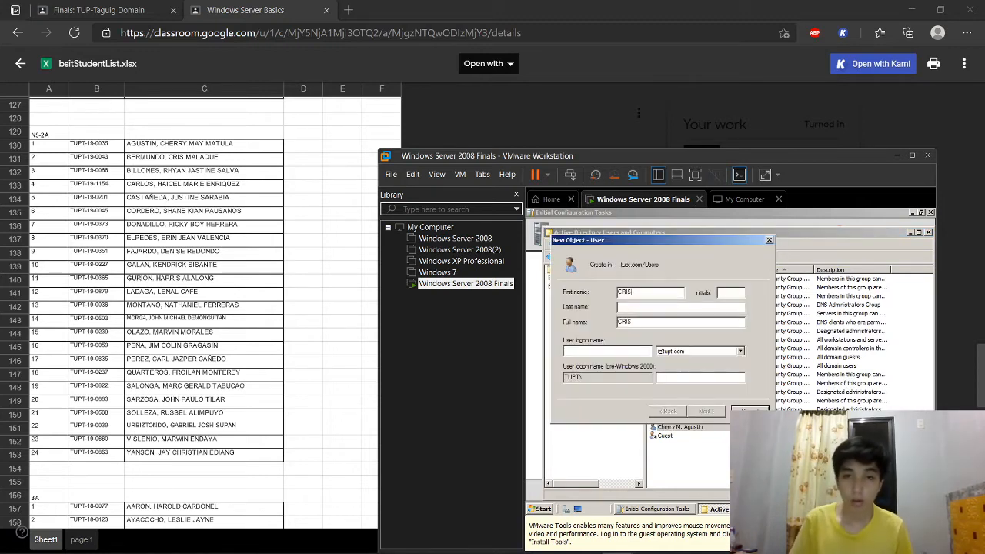
key(Tab)
key(Tab)
key(Tab)
key(Tab)
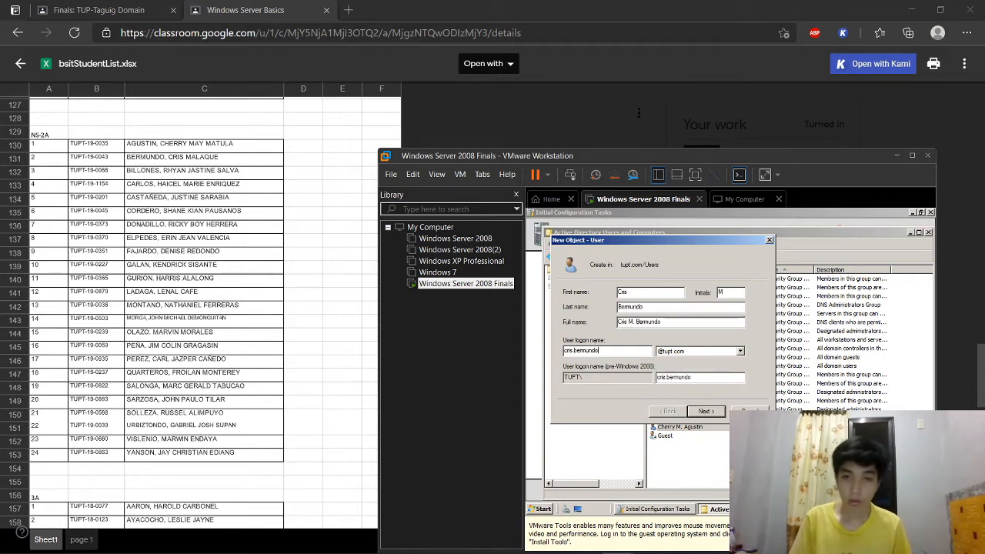
click(716, 417)
text(•••••••••••)
key(Tab)
key(Caps_Lock)
text(••••••••)
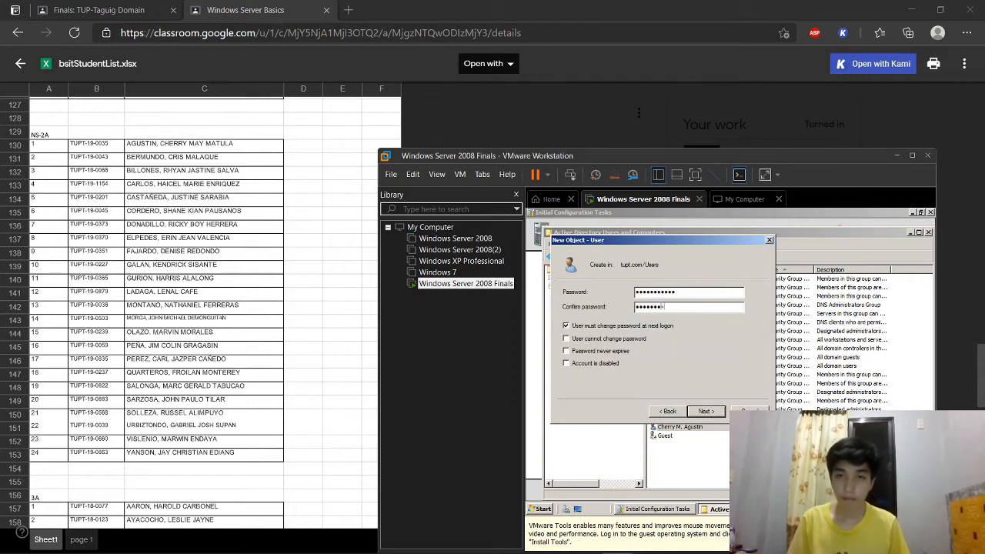
click(709, 415)
click(708, 415)
Step: Create the third NS-2A student's account, entering name, logon and password
click(709, 257)
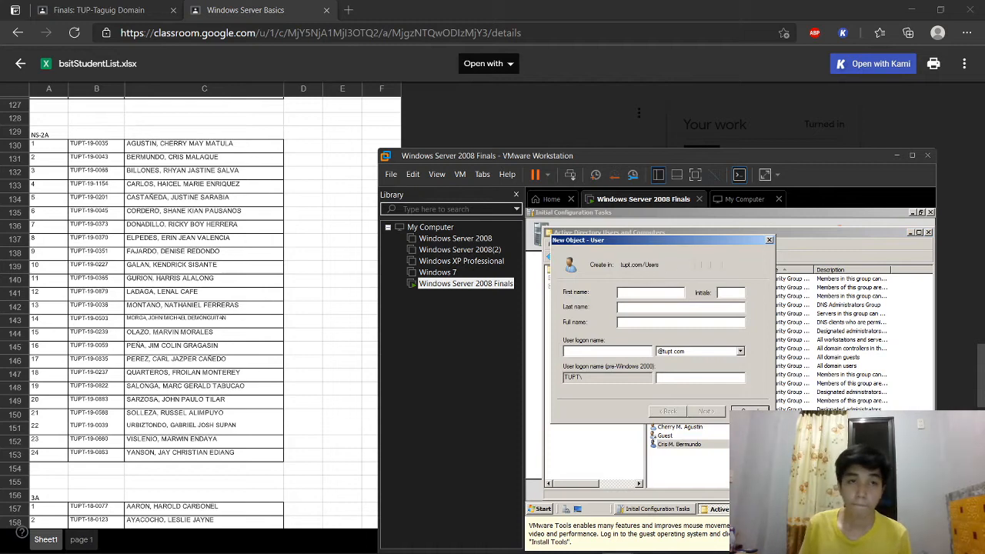
key(Tab)
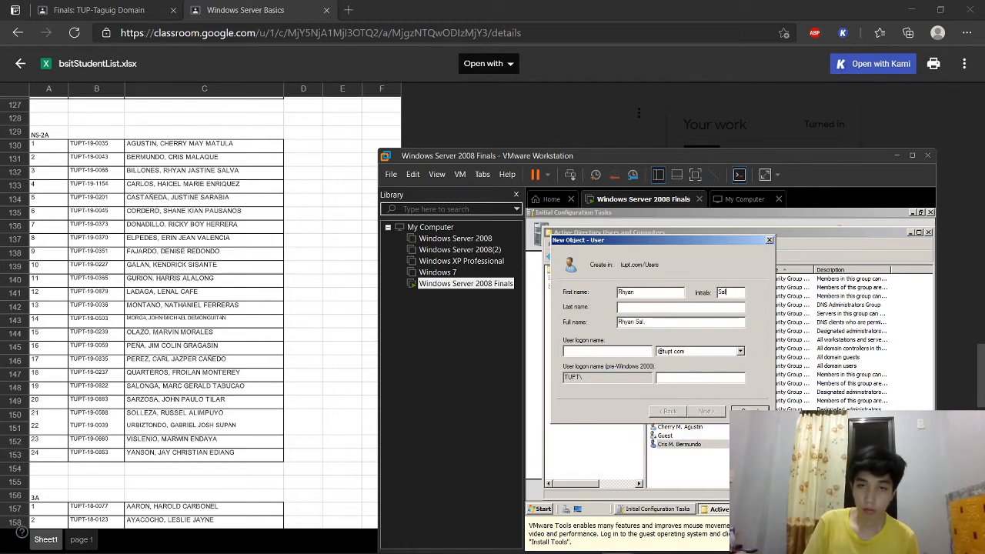
key(Tab)
key(Tab)
key(Tab)
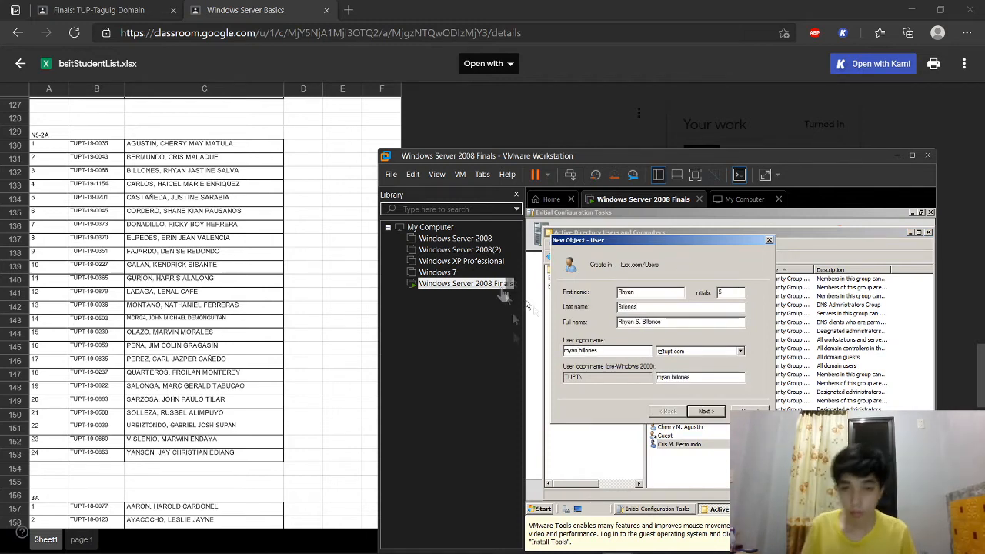
click(705, 410)
text(•••••••••••)
key(Tab)
text(••••••)
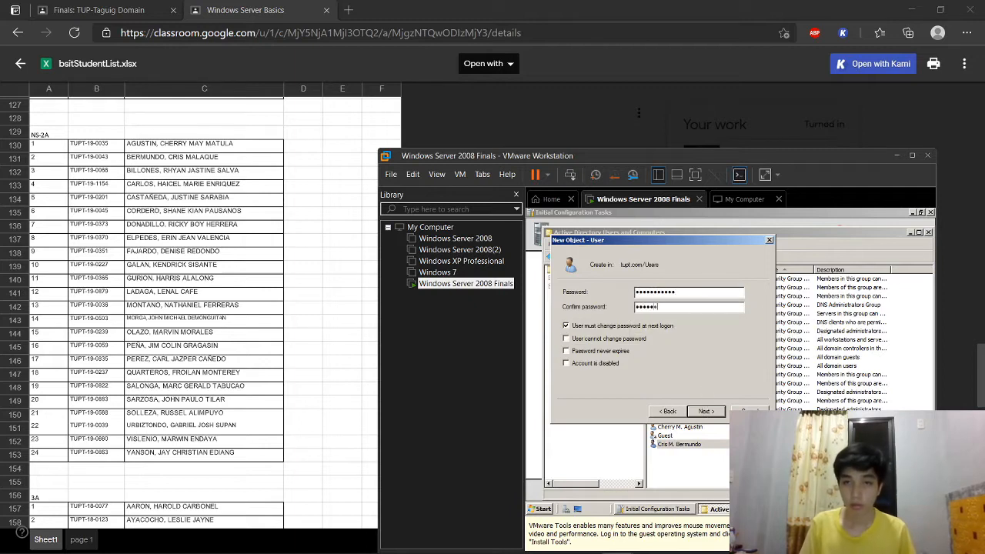
click(709, 411)
click(709, 410)
Step: Create the fourth NS-2A student's account, retyping the password before finishing
click(713, 256)
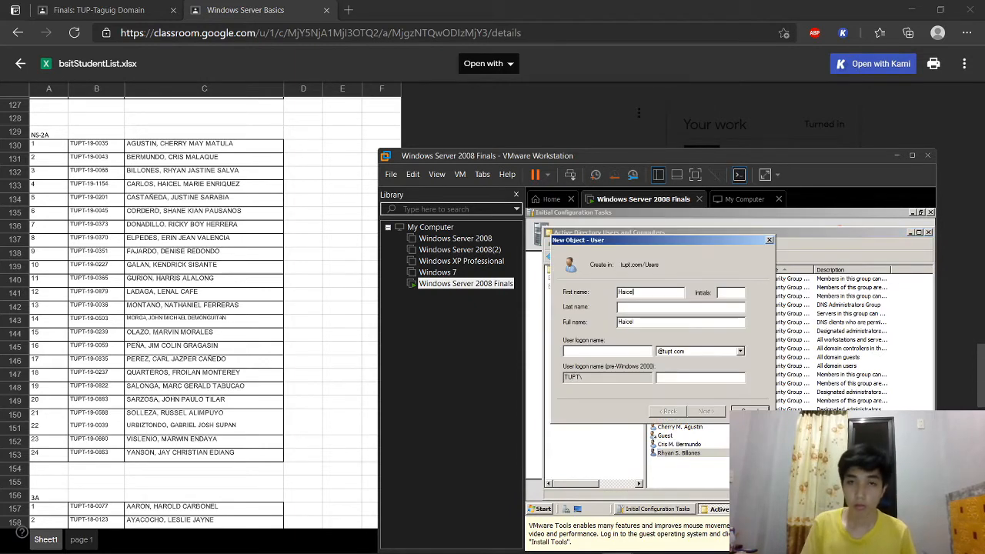
key(Tab)
key(Tab)
key(Tab)
text(haicel)
key(Return)
text(•••••••••••)
key(Tab)
text(••••••)
key(shift+Tab)
text(••••••)
key(Return)
key(Return)
Step: Create the fifth NS-2A student's account with name, logon and password
click(709, 255)
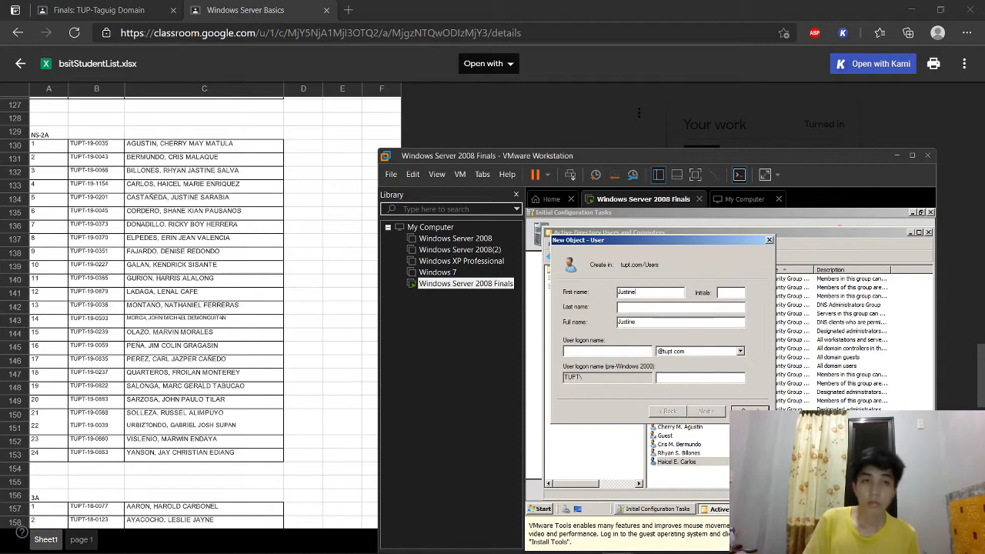
key(Tab)
key(Tab)
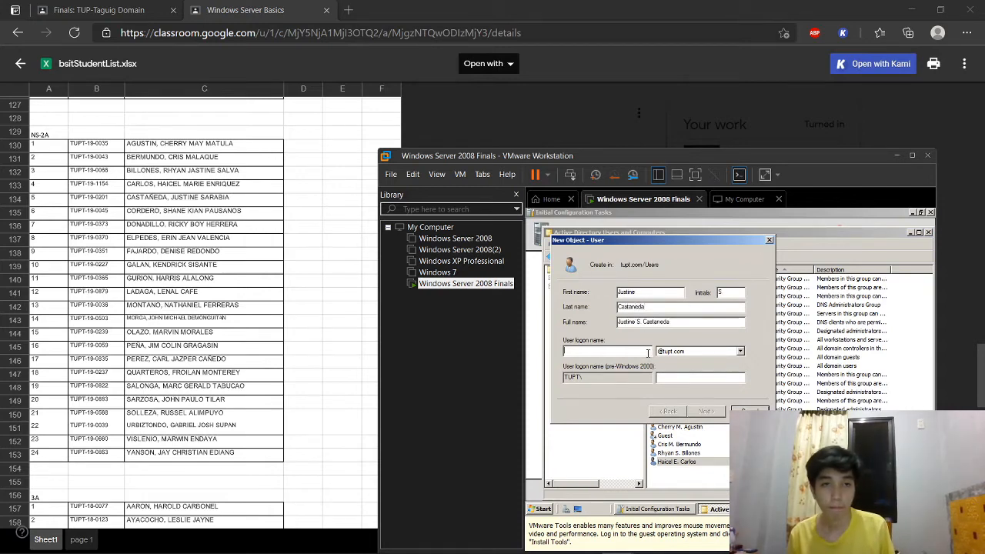
key(Return)
key(Caps_Lock)
text(••••••)
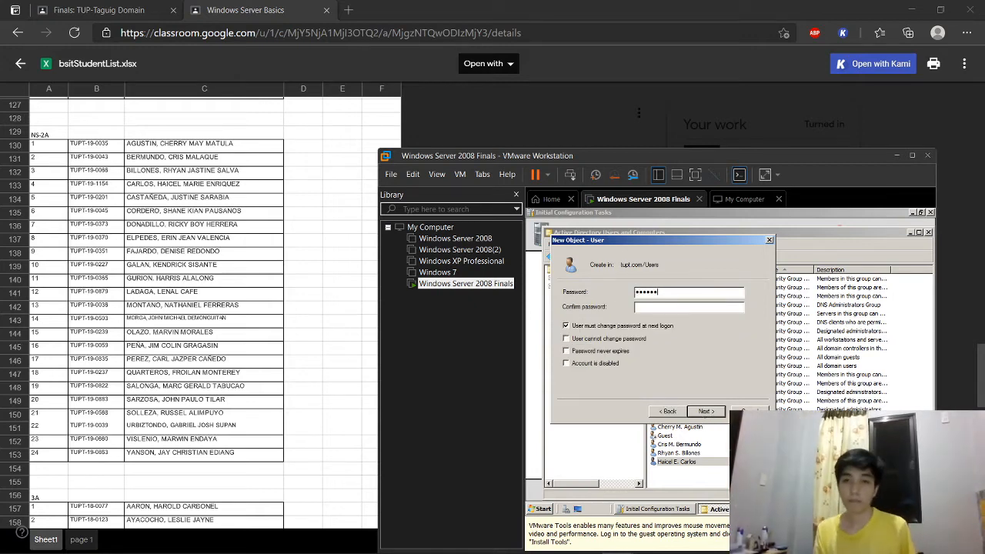
text(•••••••••••)
key(Return)
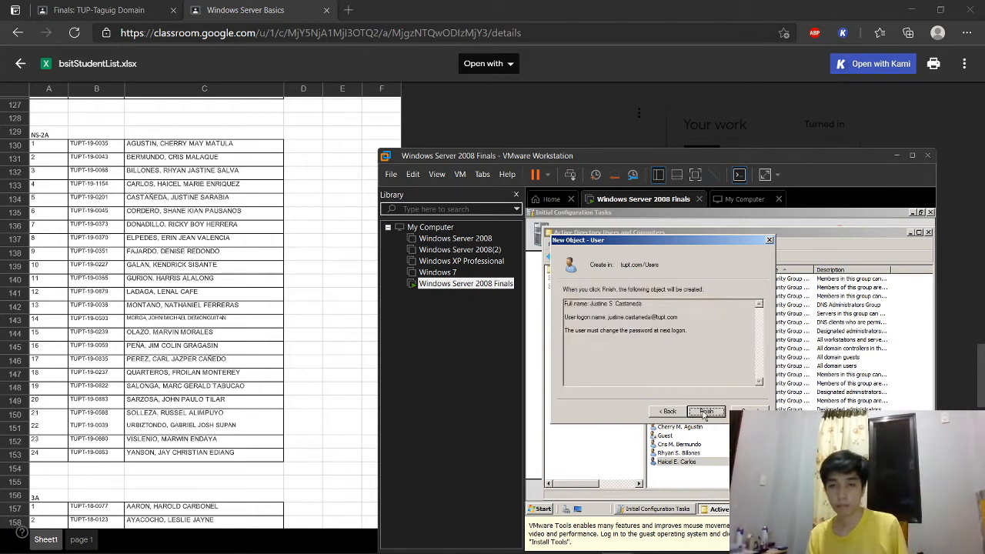
key(Return)
Step: Begin a new user for the sixth NS-2A student, entering the first name
click(713, 258)
key(Tab)
Step: Complete the in-progress student account: correct its middle initial, set the logon name and password
text(O)
key(Tab)
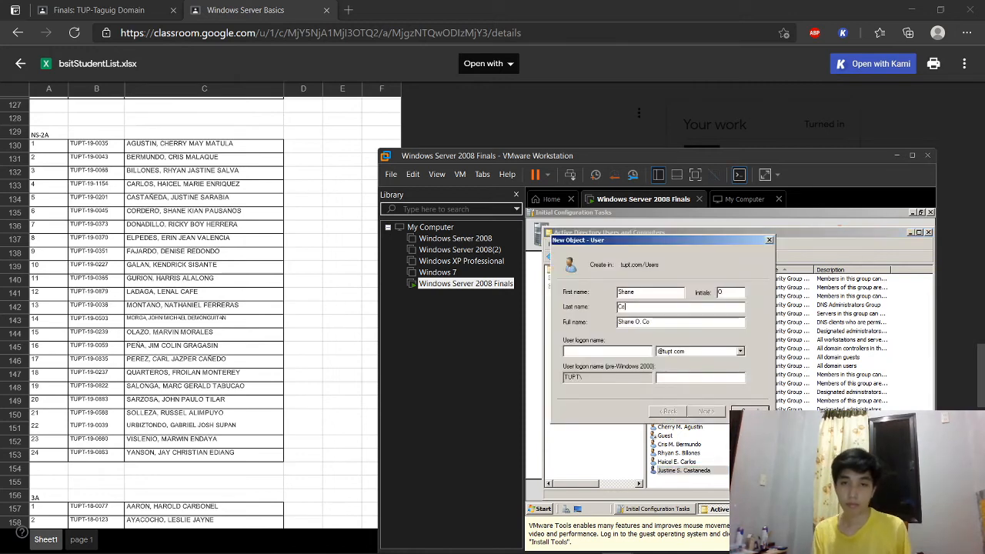
double_click(736, 292)
text(P)
click(576, 353)
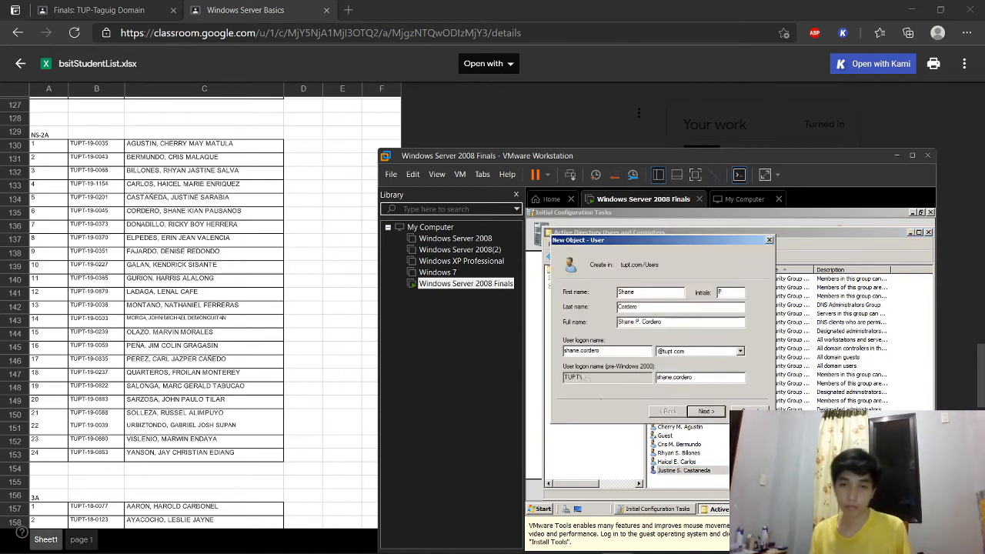
click(697, 413)
text(•••••••••••)
key(Tab)
text(•••••••••••)
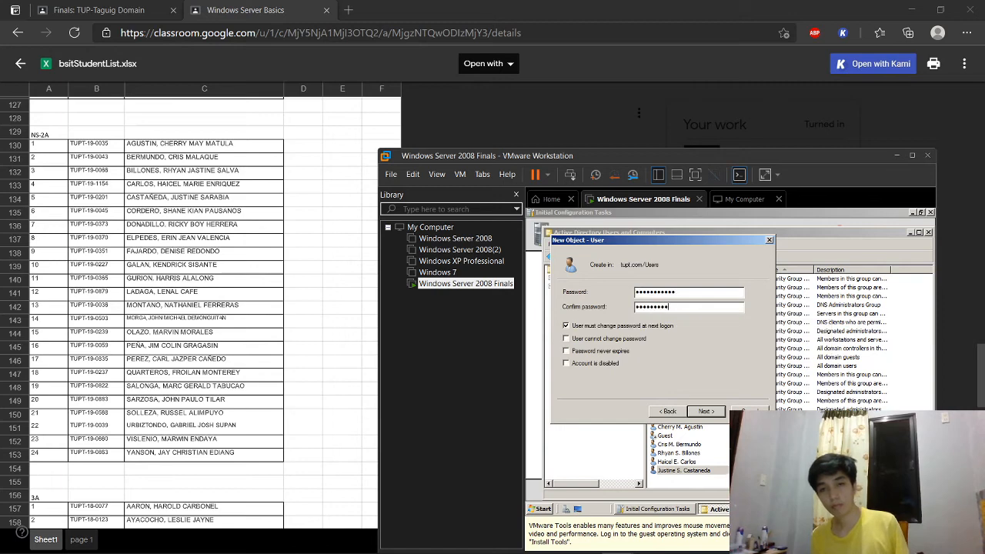
key(Return)
key(Return)
Step: Create student account 2 with a middle initial, capitalizing the first name, plus logon name and password
click(714, 257)
key(Tab)
key(Tab)
double_click(642, 292)
text(Ricky)
click(607, 351)
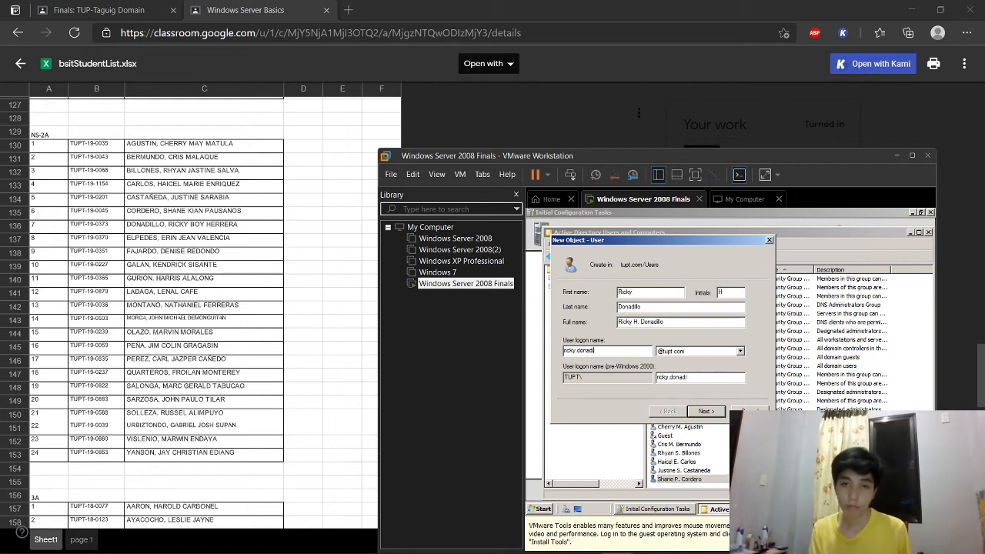
click(698, 411)
text(•••••••••••)
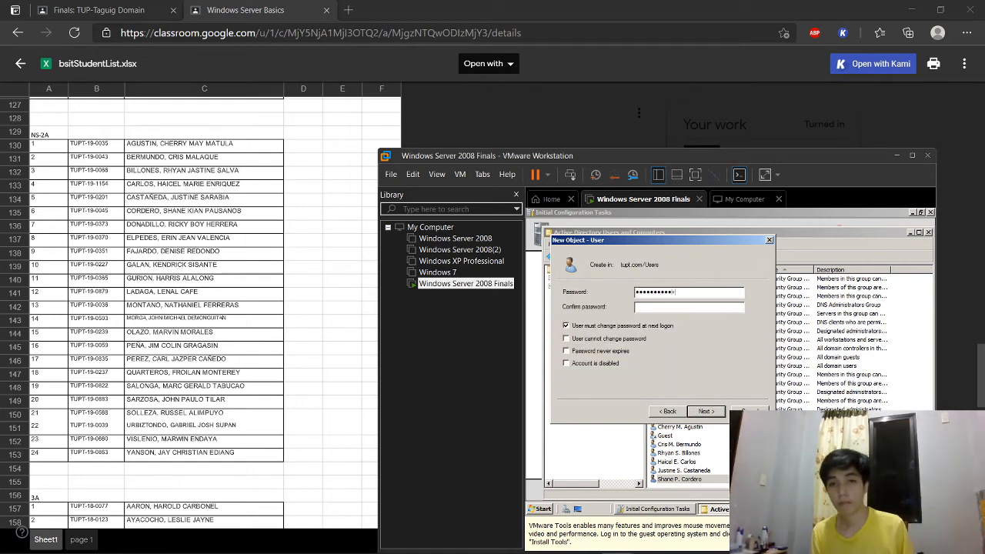
key(Tab)
text(•••••)
click(698, 410)
click(698, 411)
click(717, 258)
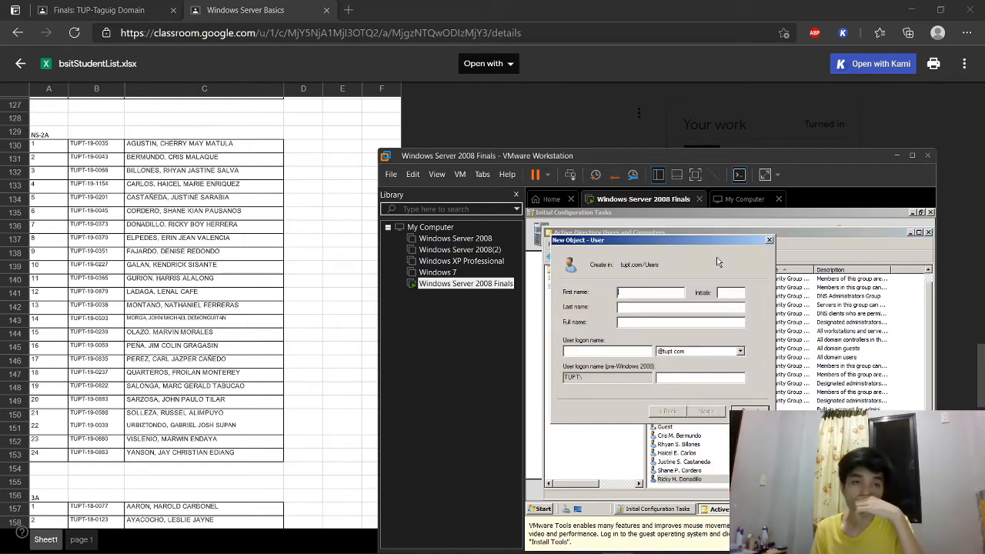
Step: Create student account 3, fixing a first-name typo, with initial, first.last logon name and password
key(Tab)
key(Tab)
key(Tab)
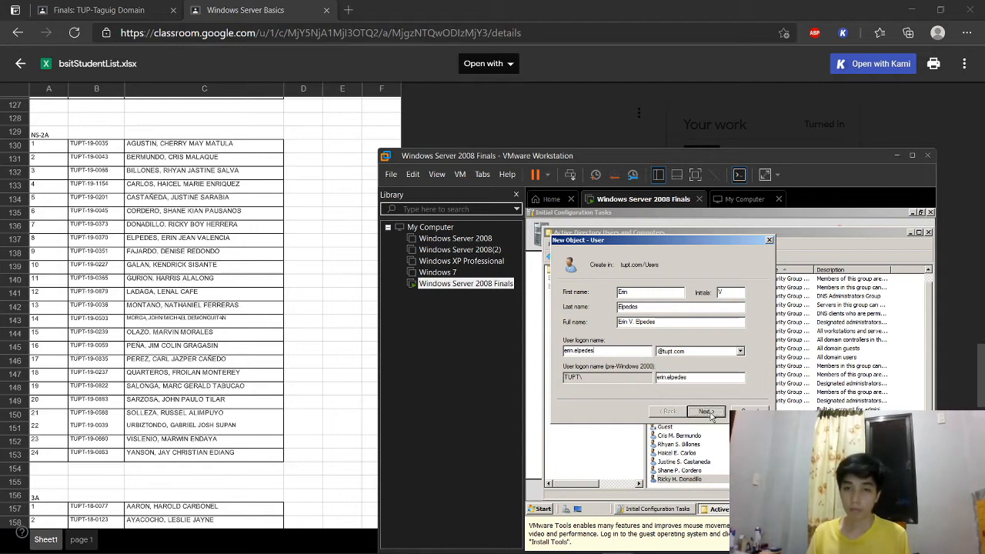
click(706, 411)
text(P@sP@ssw0rd123)
click(710, 414)
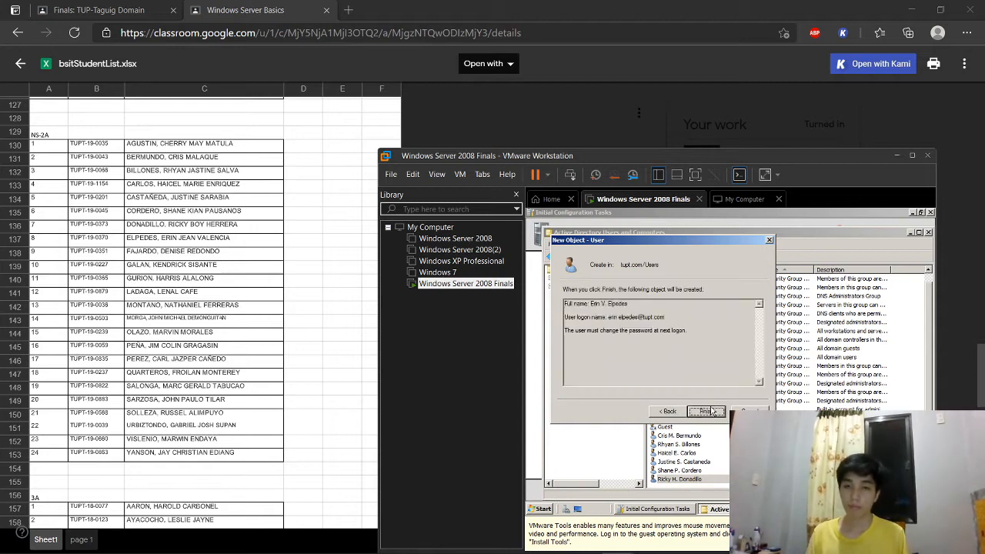
click(710, 414)
Step: Create student account 4 with a middle initial, logon name and the standard password
click(711, 259)
key(Tab)
key(Tab)
key(Tab)
key(Tab)
key(Return)
key(Tab)
key(Return)
key(Return)
Step: Create student account 5 with full name, logon name and the standard password
click(712, 260)
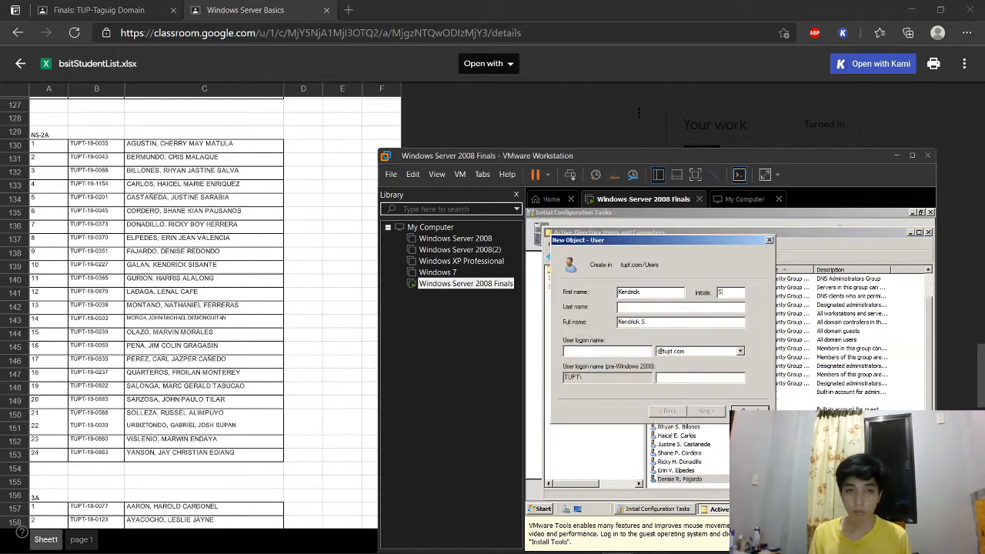
key(Tab)
key(Tab)
key(Return)
text(P@ssw0rd12)
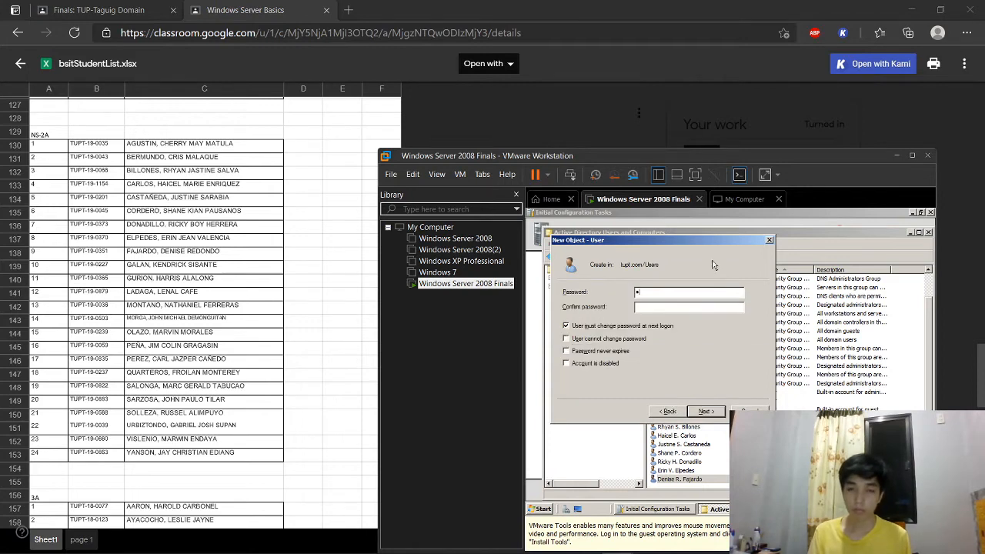
text(3)
key(Tab)
Step: Create student account 6 with a middle initial, first.last logon name and password
text(P@ssw0rd123)
key(Return)
key(Return)
click(714, 265)
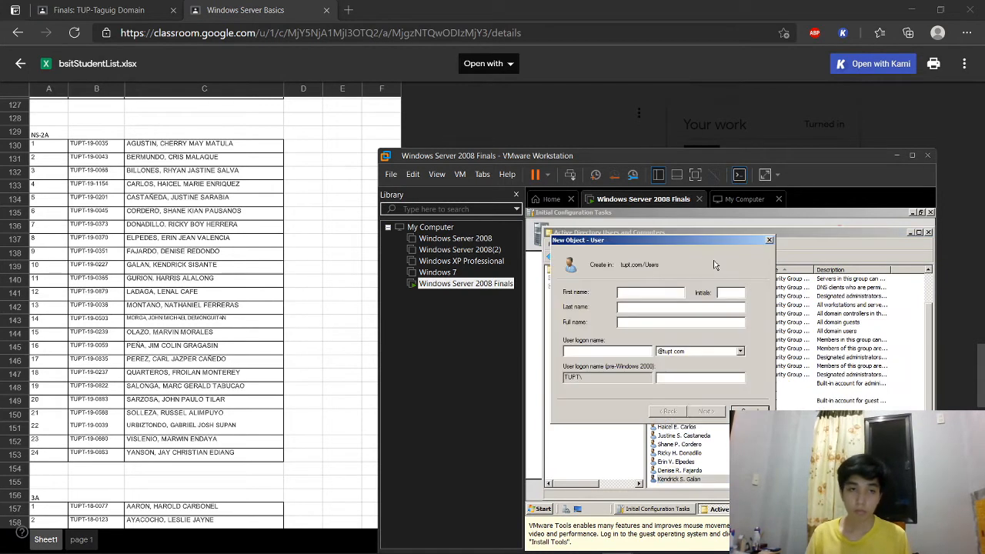
key(Tab)
key(Tab)
key(Tab)
key(Tab)
key(Return)
text(P@ssw0rd123)
Step: Create student account 7 with a middle initial, first.last logon name and password
key(Tab)
text(P@ssw0rd123)
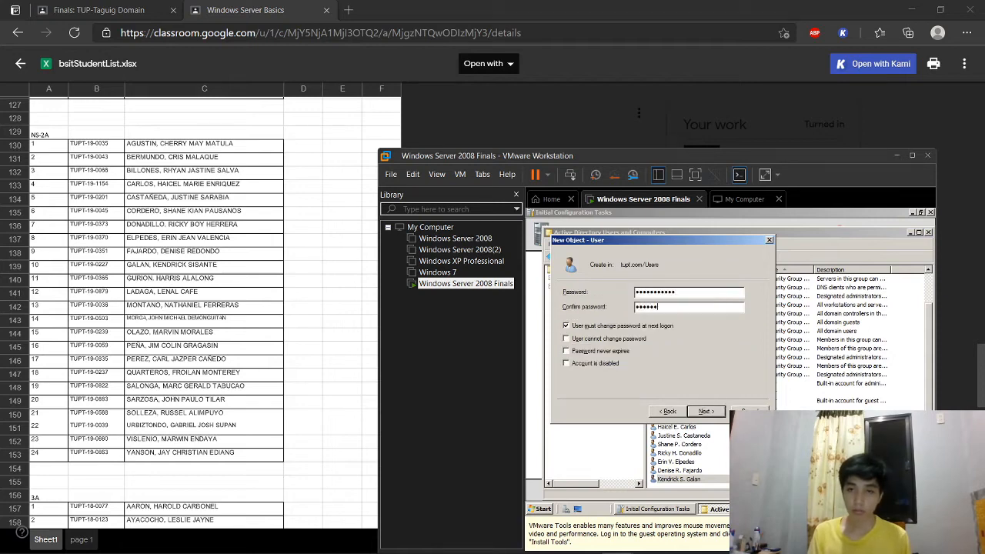
key(Return)
key(Return)
click(713, 257)
key(Tab)
key(Tab)
Step: Create student account 8 with a middle initial, fixing a password typo before confirming it
key(Tab)
key(Tab)
key(Return)
text(P@ssw0rd123)
key(Tab)
text(P@ssw0rd123)
key(Return)
key(Return)
click(712, 257)
key(Tab)
key(Tab)
key(Tab)
key(Tab)
key(Return)
text(P@ssw)
key(BackSpace)
key(BackSpace)
text(ssw0rd123)
key(Tab)
text(P@ssw0rd123)
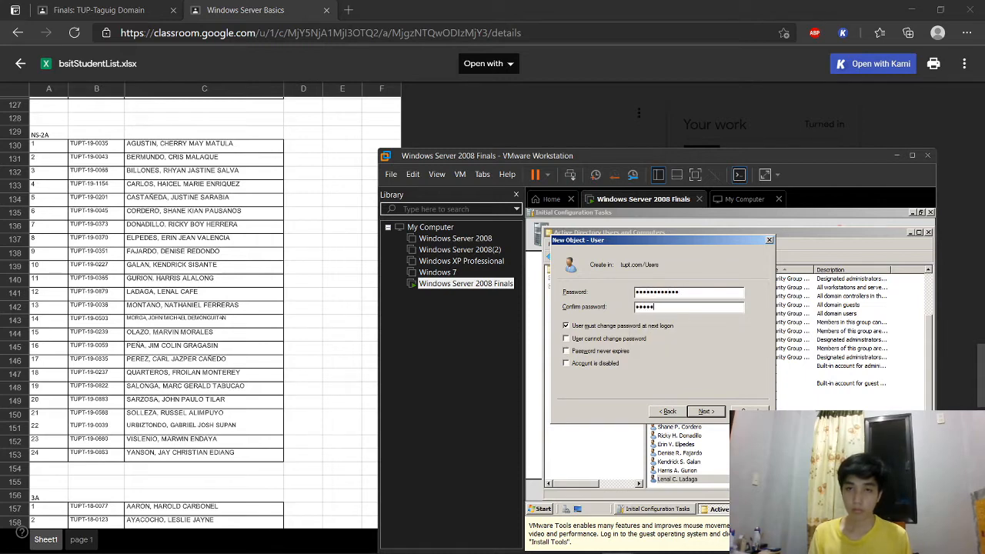
key(shift+Tab)
text(P@ssw0rd123)
key(Return)
key(Return)
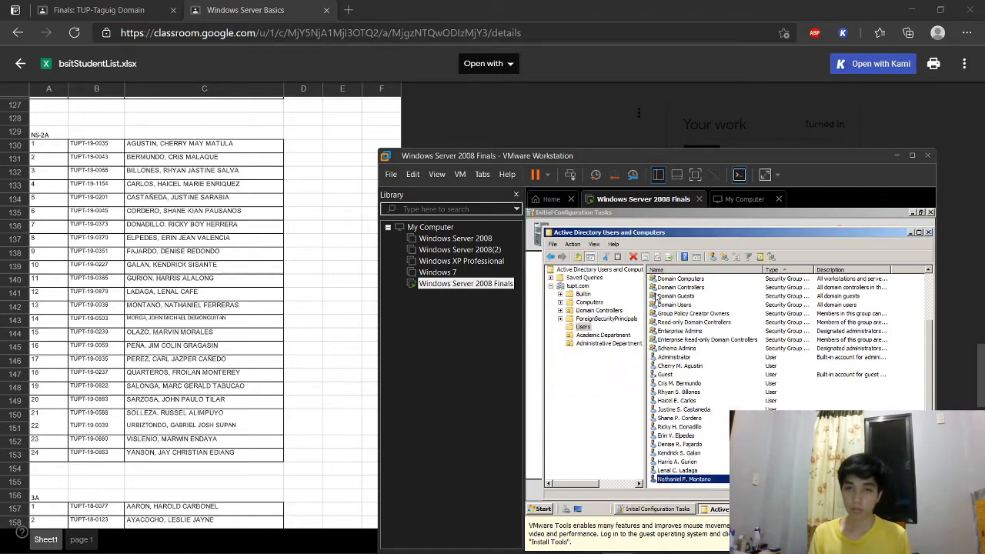
Step: Create student account 9 with name, first.last logon name and password
click(710, 257)
key(Tab)
key(Tab)
key(Tab)
key(Return)
text(P@ssw0rd123P@ssw0rd123)
key(Return)
key(Return)
Step: Create student account 10 with full name, first.last logon name and password
click(710, 259)
key(Tab)
key(Tab)
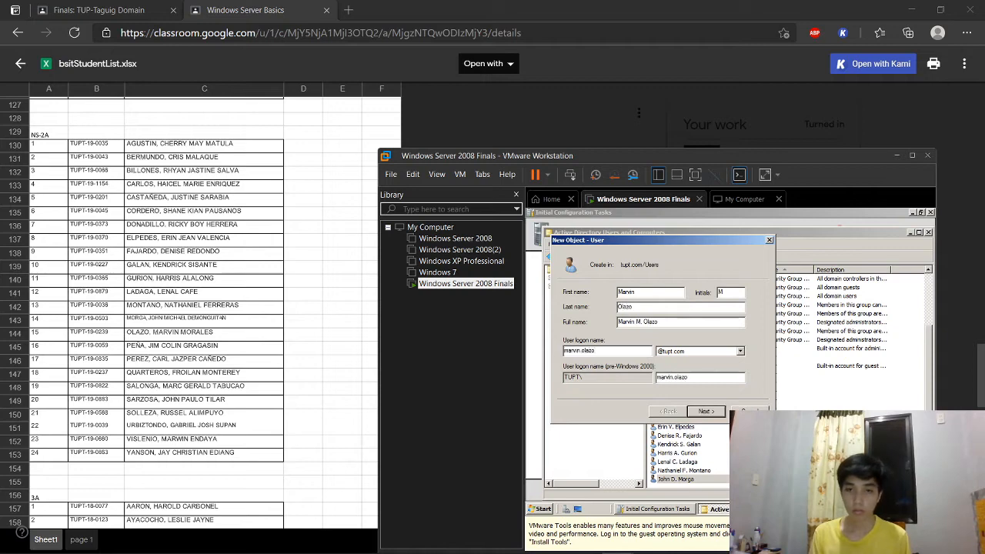
key(Return)
text(P@ssw)
key(Return)
key(Return)
Step: Create student account 11 with a middle initial, fixing the password confirmation before finishing
click(711, 259)
key(Tab)
key(Tab)
key(Tab)
key(Tab)
key(Return)
text(P@ssw0rd123)
key(Tab)
text(P)
key(BackSpace)
key(BackSpace)
key(BackSpace)
key(BackSpace)
key(BackSpace)
key(BackSpace)
key(BackSpace)
key(BackSpace)
key(BackSpace)
key(BackSpace)
key(BackSpace)
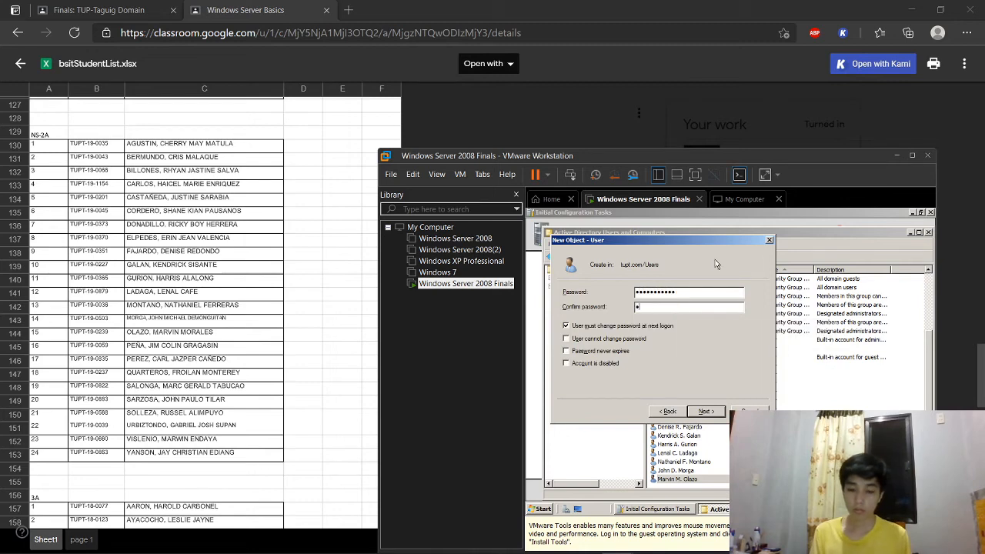
key(Return)
key(Return)
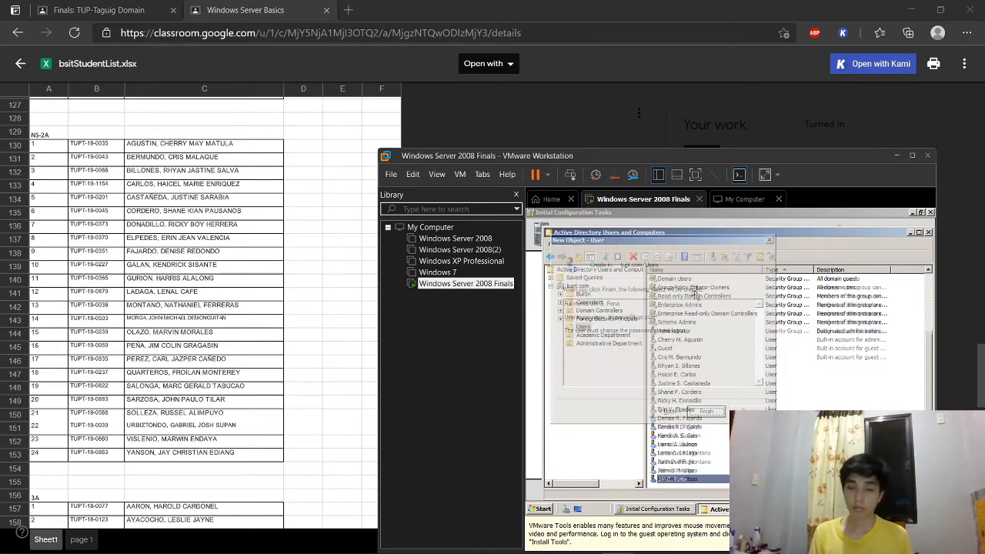
Step: Create student account 12 with first and last name, logon name and password
click(711, 259)
key(Tab)
key(Tab)
key(Tab)
key(Return)
text(••••••••••••••••••)
key(Return)
key(Return)
Step: Create student account 13 with a middle initial, first.last logon name and password
click(709, 261)
key(Tab)
key(Tab)
key(Tab)
key(Tab)
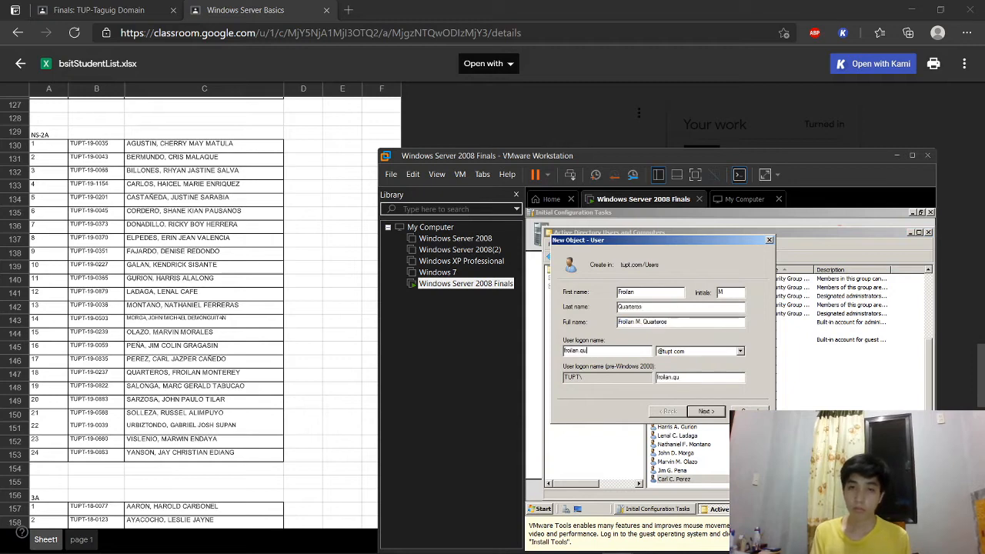
key(Return)
text(••••••••••)
key(Tab)
text(••••••••••)
key(Return)
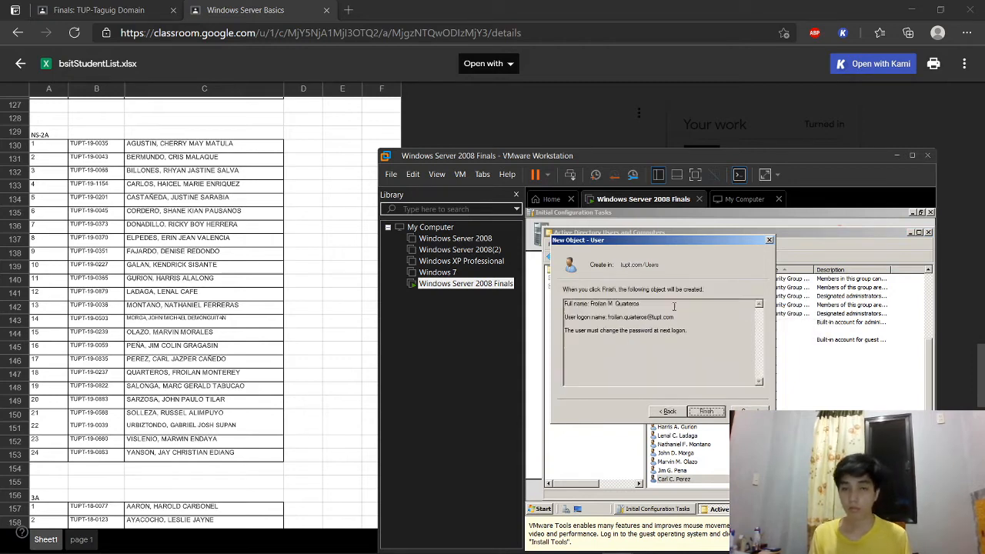
key(Return)
Step: Create student account 14 with a middle initial, logon name and password
click(709, 262)
key(Tab)
key(Tab)
key(Tab)
key(Tab)
key(Return)
text(•••••••••••)
key(Tab)
text(•••••••••••)
key(Return)
Step: Create student account 15, capitalizing the first name, with initial, logon name and password
key(Return)
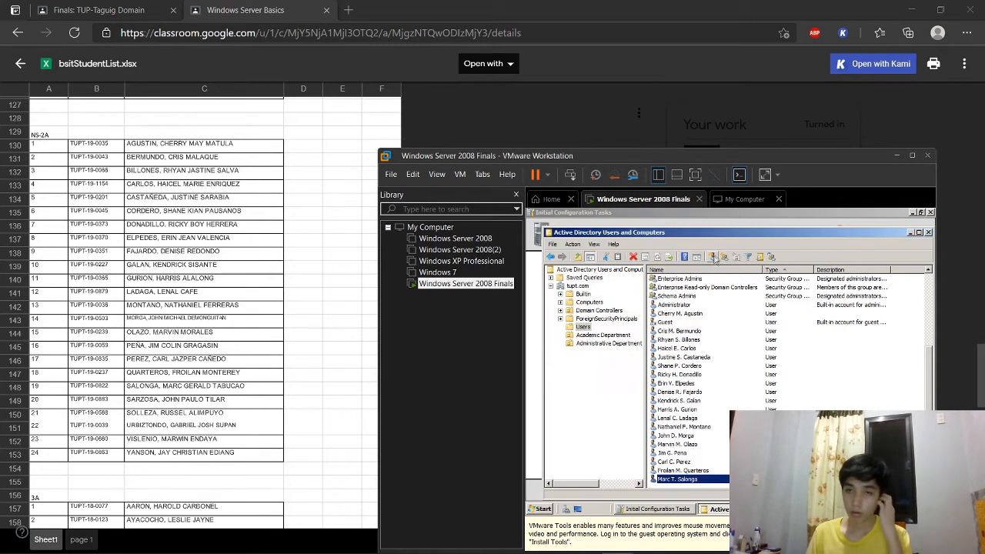
click(715, 260)
key(Tab)
key(Tab)
key(Delete)
key(Return)
text(•••••••••••)
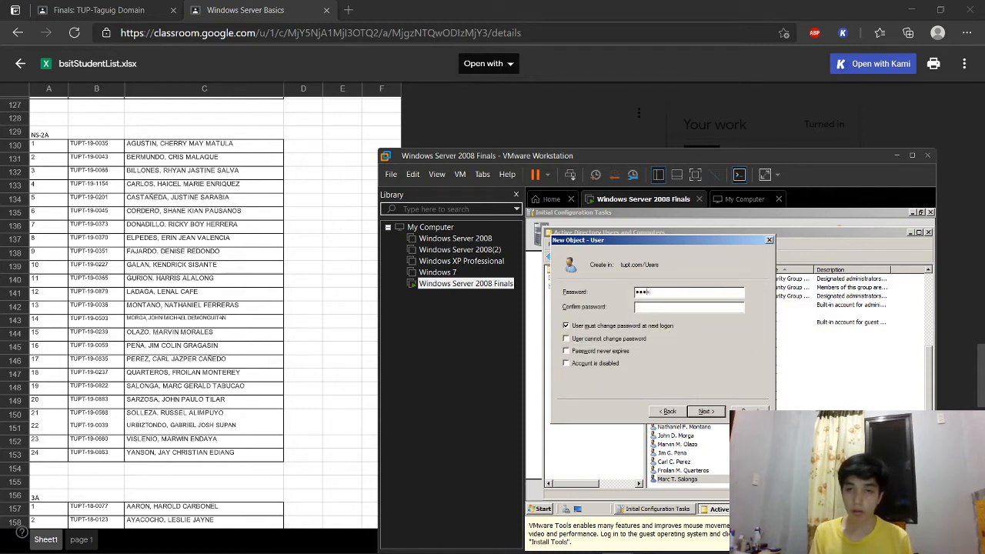
key(Tab)
text(•••••••••••)
key(Return)
key(Return)
key(Return)
click(744, 212)
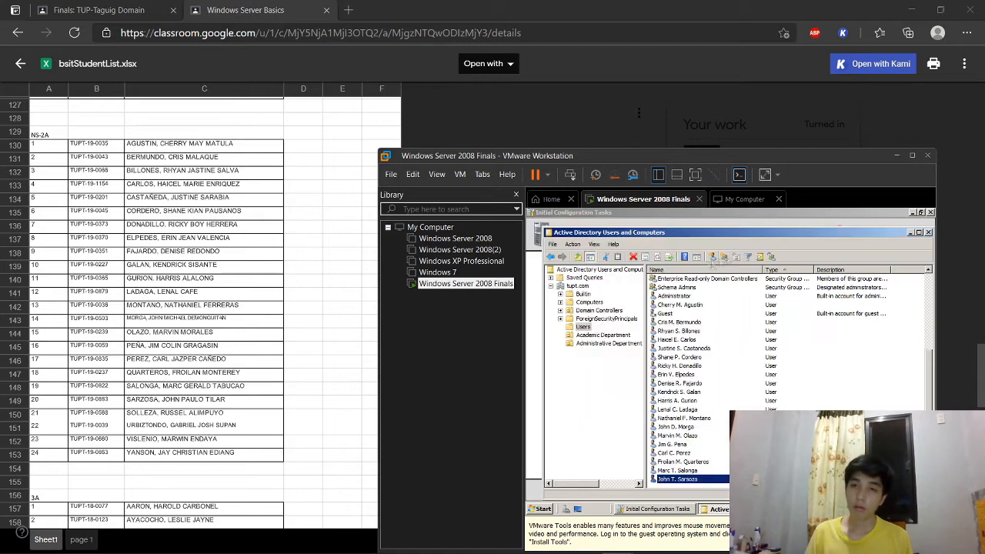
Step: Create student account 16 with a middle initial, retyping the mistyped password confirmation
click(694, 256)
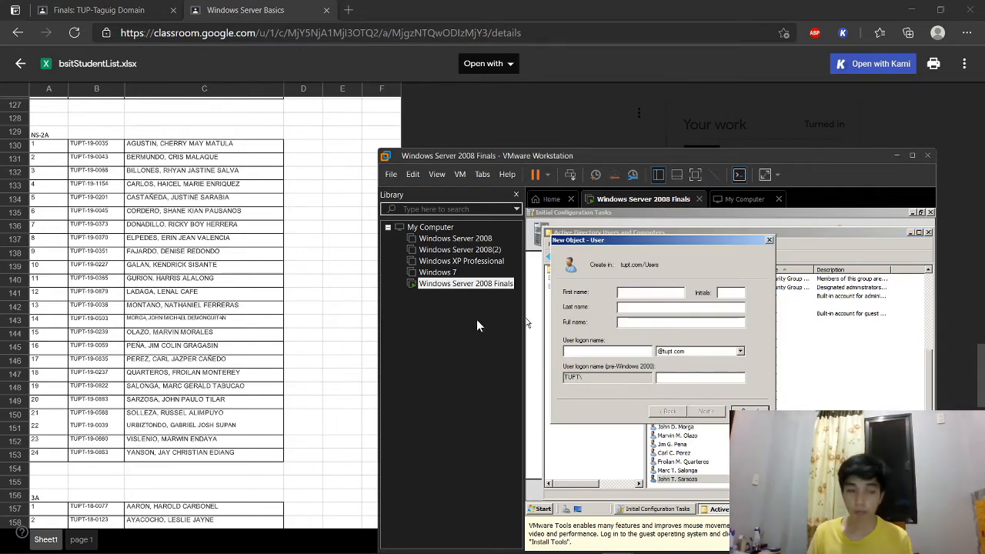
key(Tab)
key(Tab)
key(Tab)
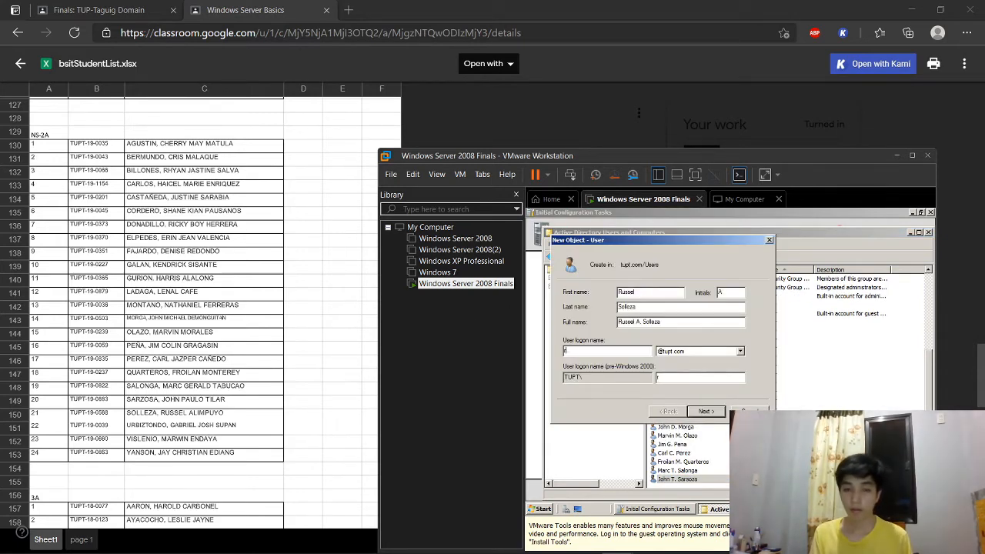
key(Return)
text(•••••••••••)
Step: Create student account 17 with a middle initial, first.last logon name and password
key(Tab)
text(••••••••••••)
key(BackSpace)
key(BackSpace)
key(BackSpace)
key(BackSpace)
key(BackSpace)
key(BackSpace)
key(BackSpace)
key(BackSpace)
key(BackSpace)
key(BackSpace)
key(BackSpace)
key(BackSpace)
text(•••••••••••)
key(Return)
key(Return)
click(713, 258)
key(Tab)
key(Tab)
key(Tab)
key(Return)
text(•••••••••••)
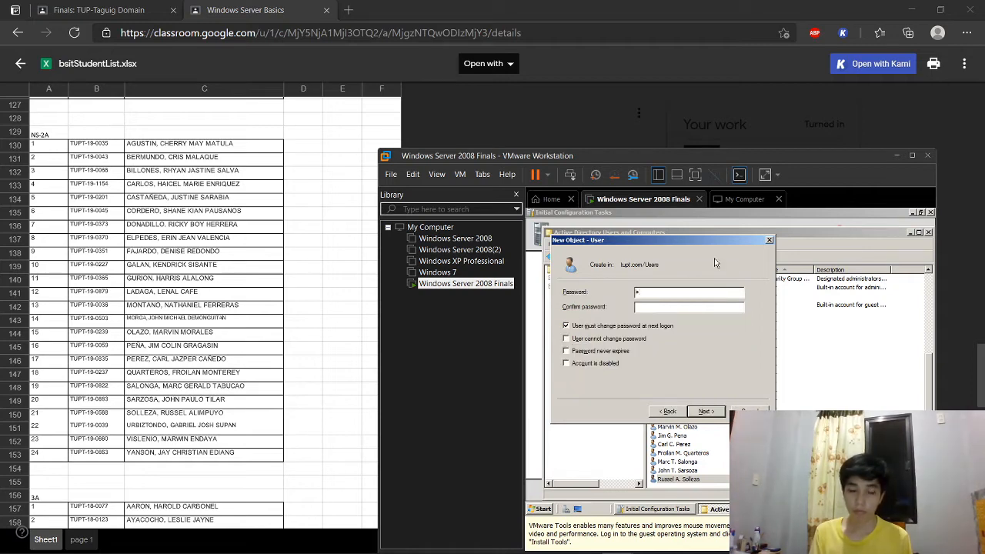
key(Tab)
text(•••••••••••)
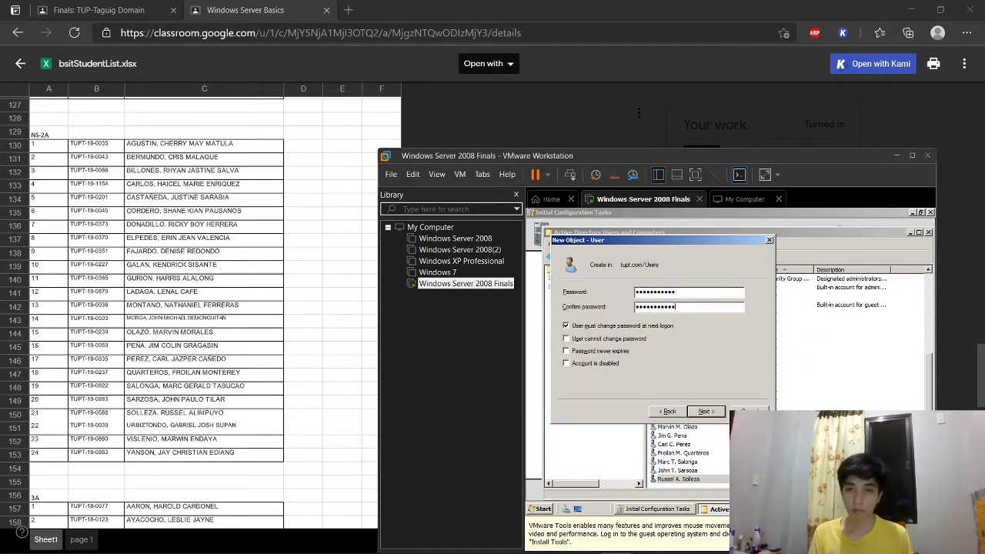
key(Return)
key(Return)
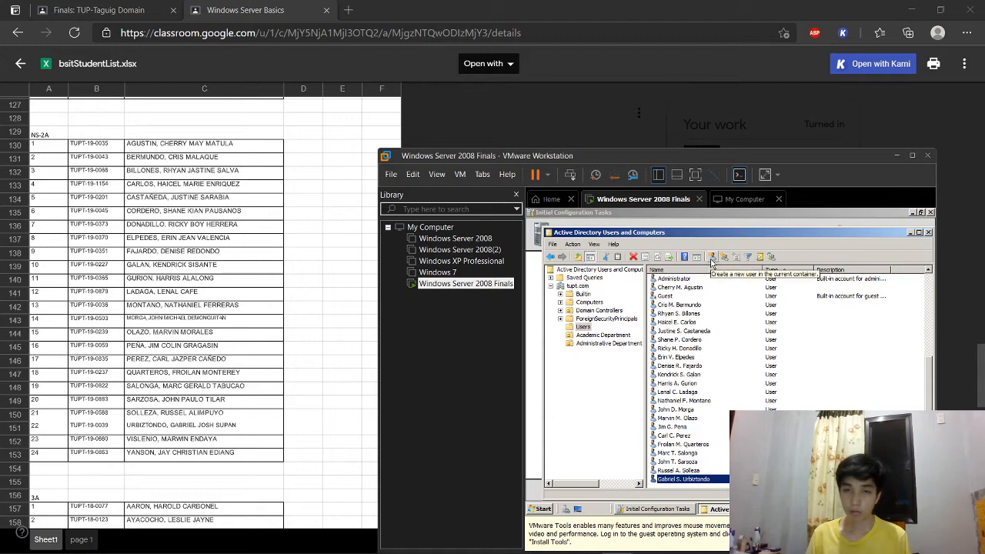
Step: Create student account 18 with full name, logon name and password
click(714, 264)
key(Tab)
key(Tab)
key(Return)
text(••••)
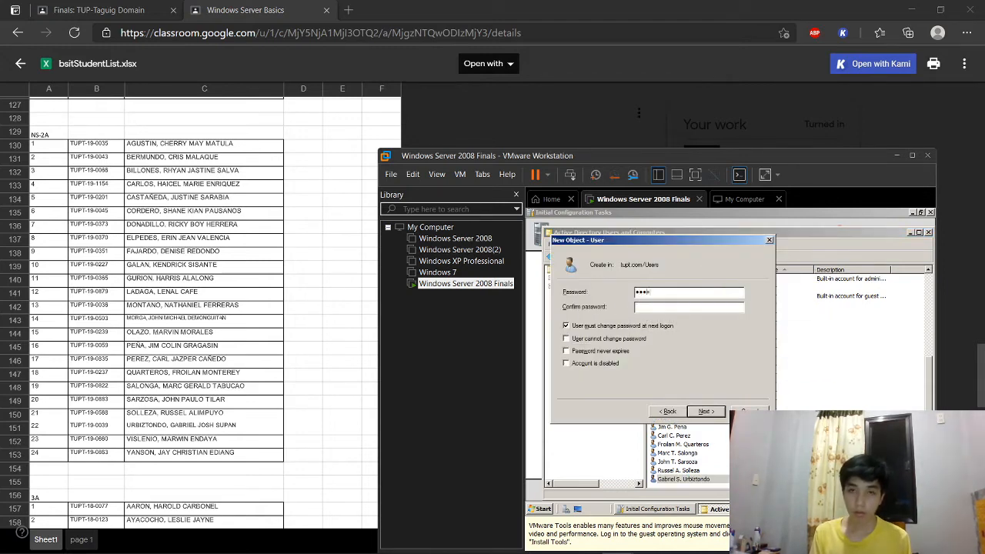
key(Tab)
text(••••••)
Step: Create the last student account on the roster with logon name and password
click(711, 262)
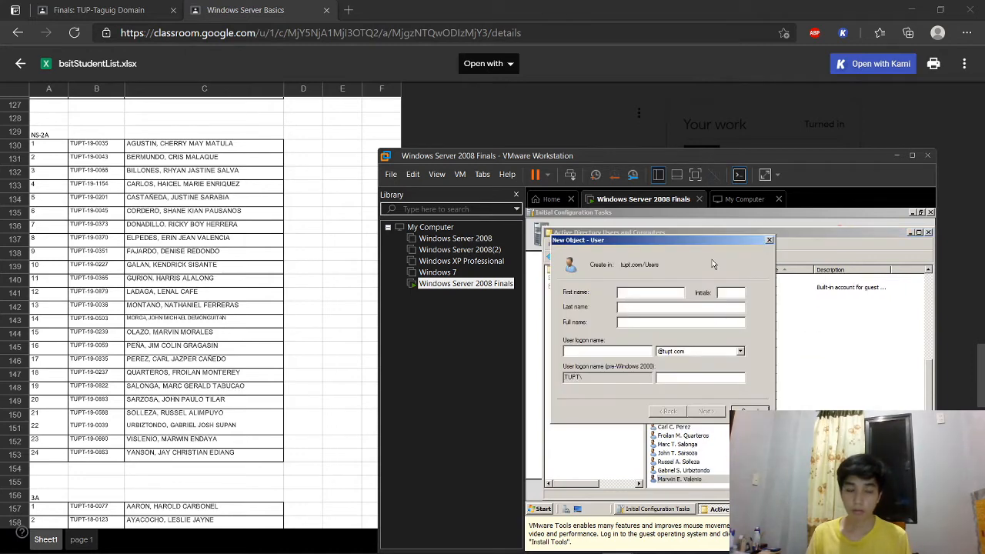
key(Tab)
key(Tab)
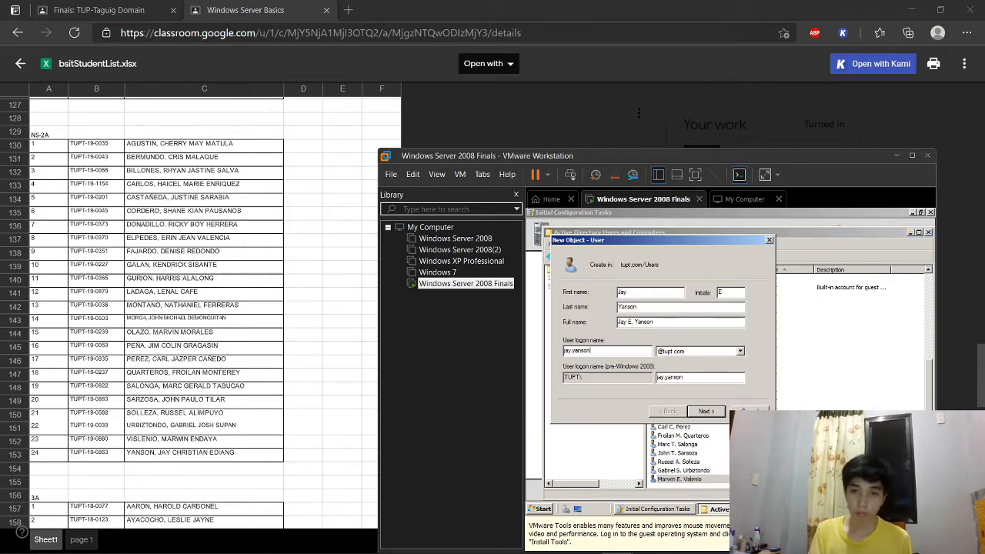
key(Return)
text(•••••••••••)
key(Tab)
text(•••••••••••)
key(Return)
key(Return)
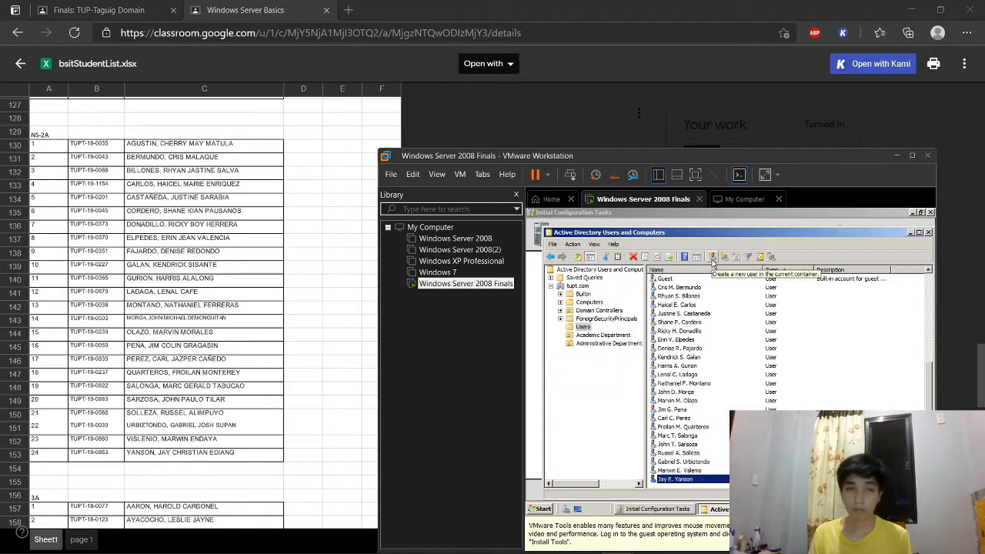
Step: Create the user account for the row-81 student with name, logon name and password
scroll(194, 412, down, 6)
scroll(176, 403, up, 2)
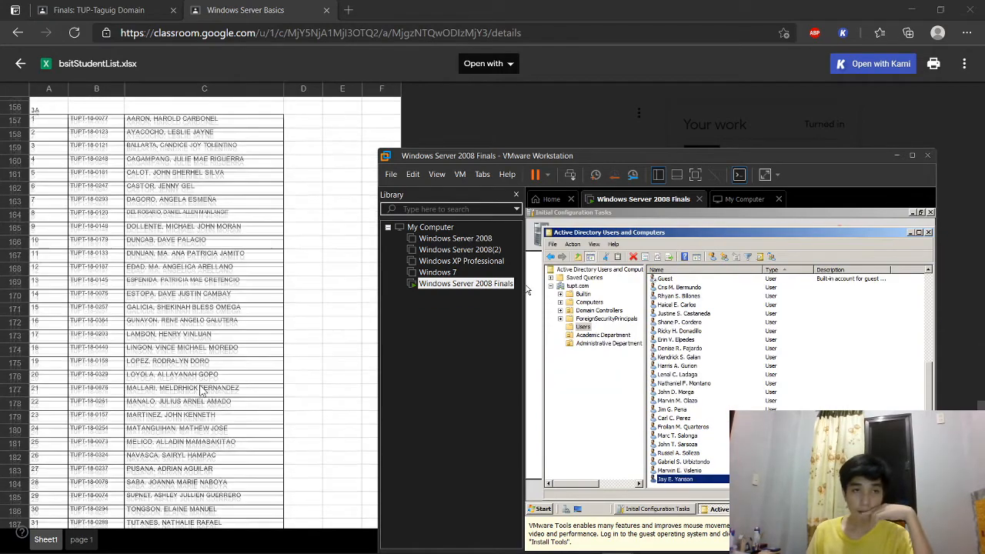
scroll(202, 391, up, 20)
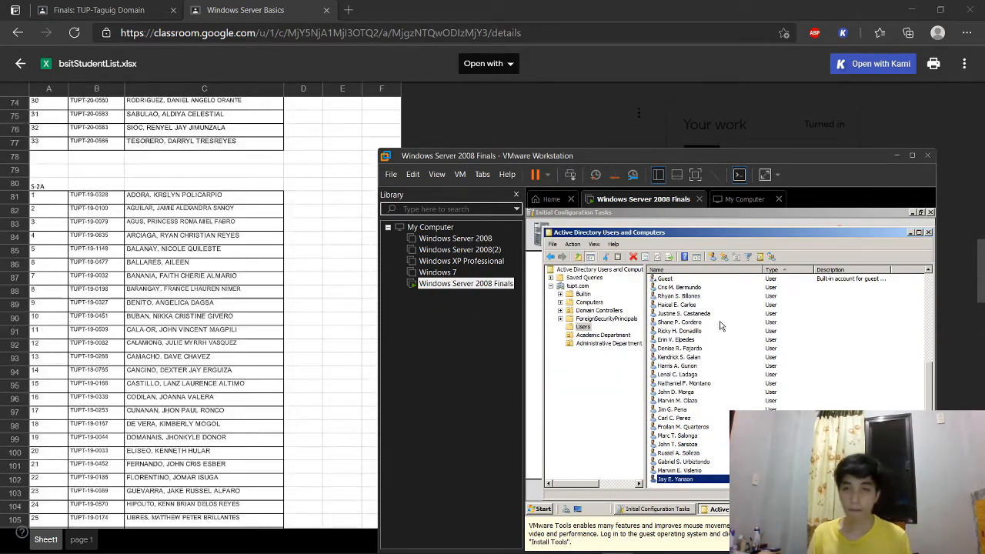
click(712, 256)
text(Krystyn)
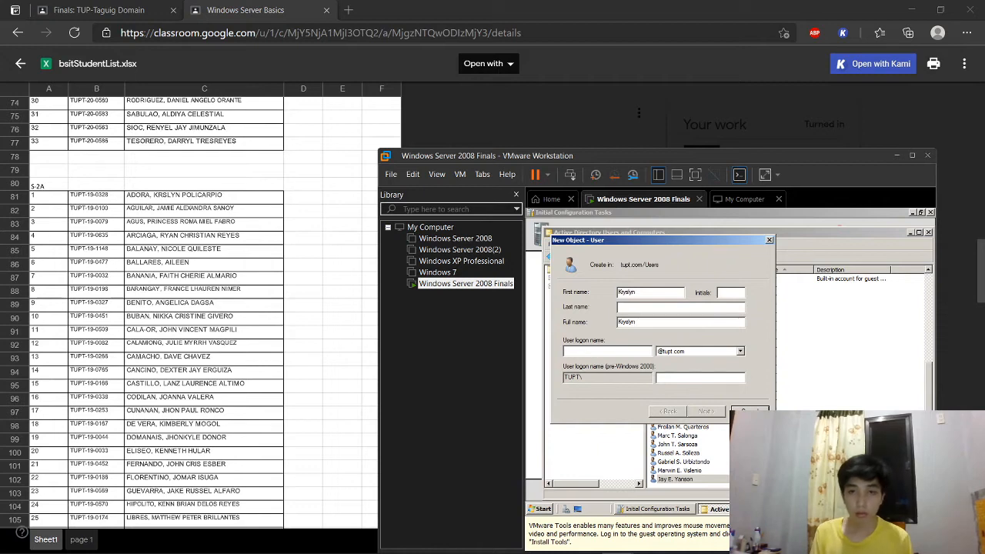
text(krstyn)
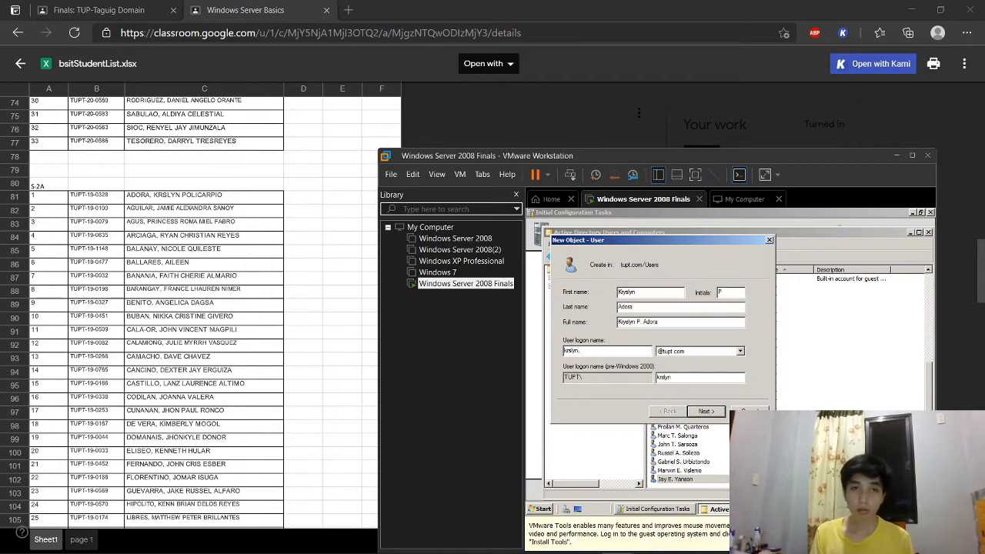
key(Return)
text(12345)
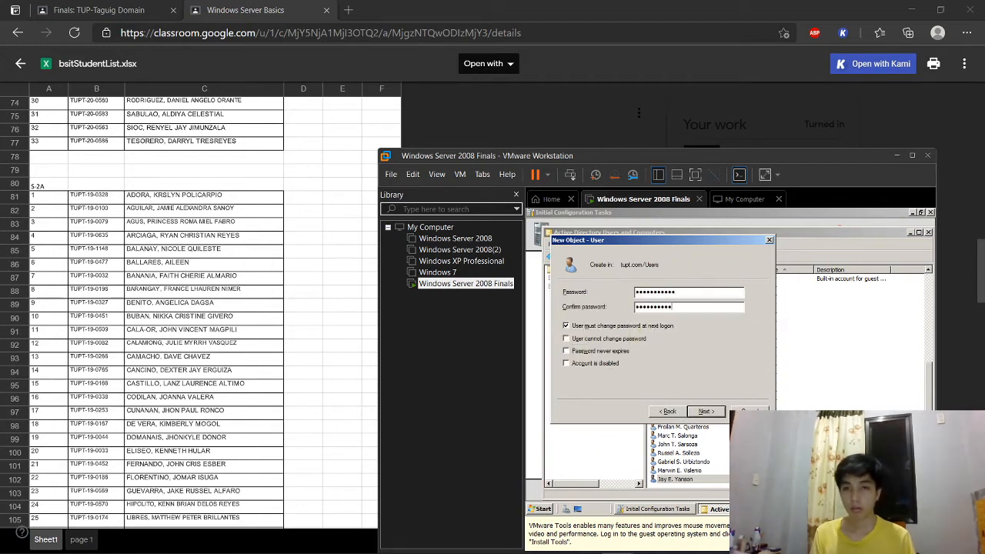
key(Return)
key(Return)
Step: Add the row-82 student with first name, initial, last name, logon name and password
click(713, 257)
key(Tab)
key(Tab)
key(Tab)
key(Tab)
key(Return)
text(•••••••••••••••••••)
key(Return)
key(Return)
Step: Create the row-83 student's account, entering and confirming the password
click(717, 256)
text(Princess)
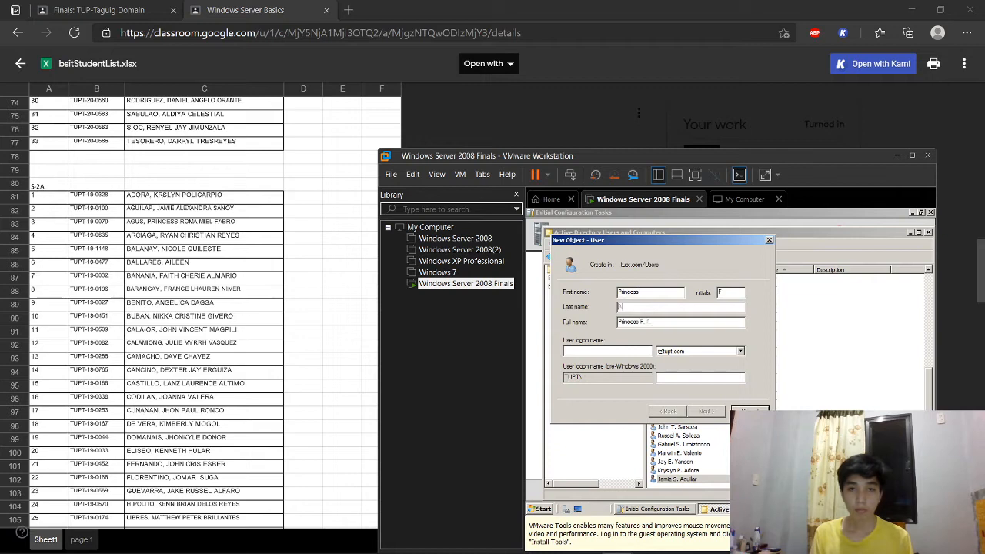
key(Tab)
key(Tab)
key(Return)
key(Return)
click(681, 408)
text(••••••••)
key(Tab)
text(••••••••)
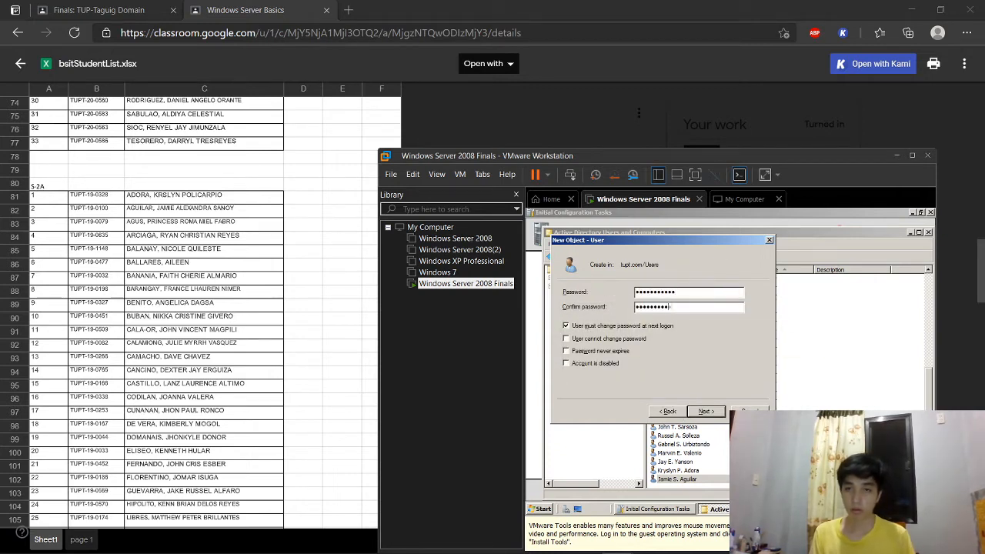
key(Return)
key(Return)
Step: Add the row-84 student, retyping the mistyped confirm password before finishing
click(712, 259)
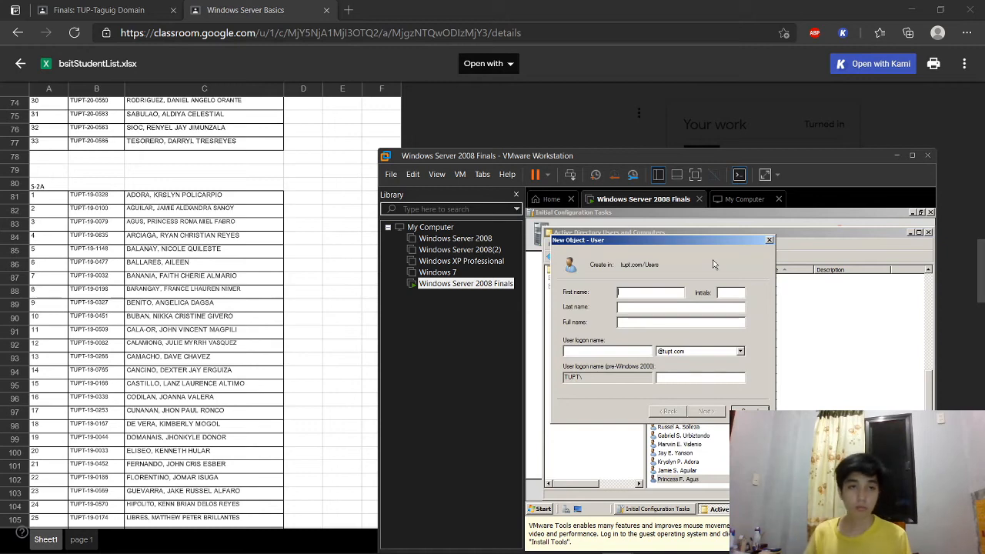
key(Tab)
key(Tab)
key(Tab)
key(Tab)
key(Return)
text(•••••••••••)
key(Tab)
text(•••)
key(BackSpace)
key(BackSpace)
key(BackSpace)
key(BackSpace)
key(BackSpace)
key(BackSpace)
key(BackSpace)
key(BackSpace)
key(BackSpace)
key(BackSpace)
key(BackSpace)
key(BackSpace)
key(Caps_Lock)
text(•••••••••••)
key(Return)
key(Return)
Step: Create the row-85 student account with initial, logon name and confirmed password
click(714, 260)
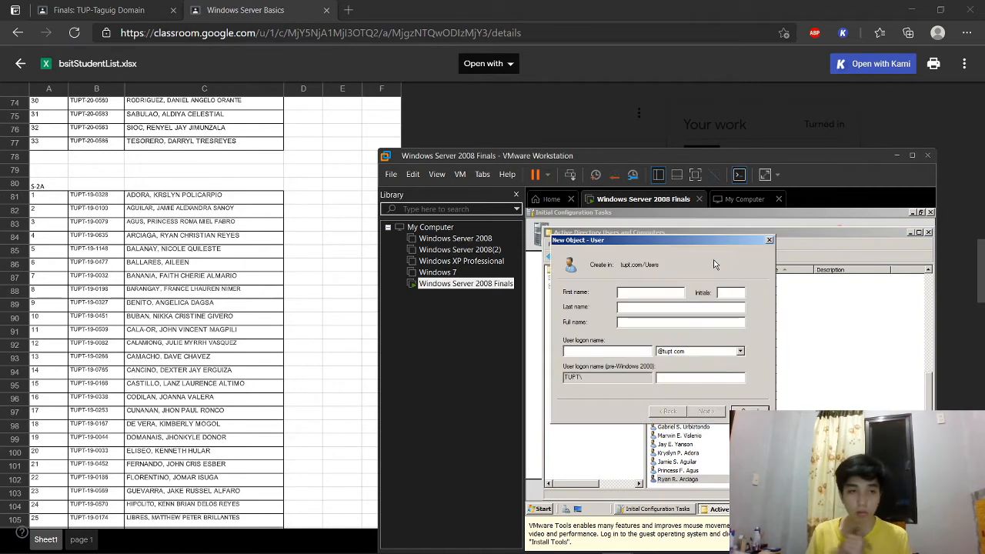
key(Tab)
key(Tab)
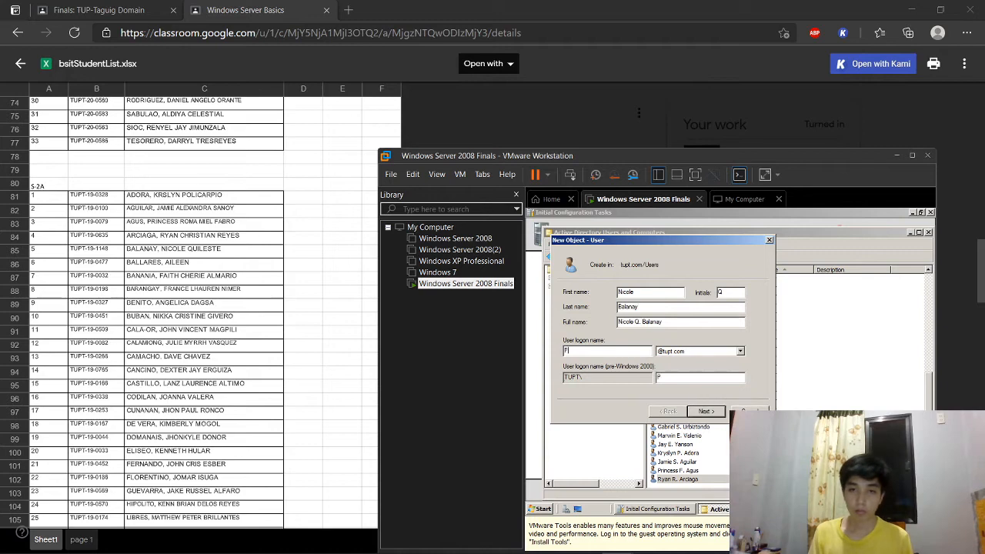
key(Return)
text(•)
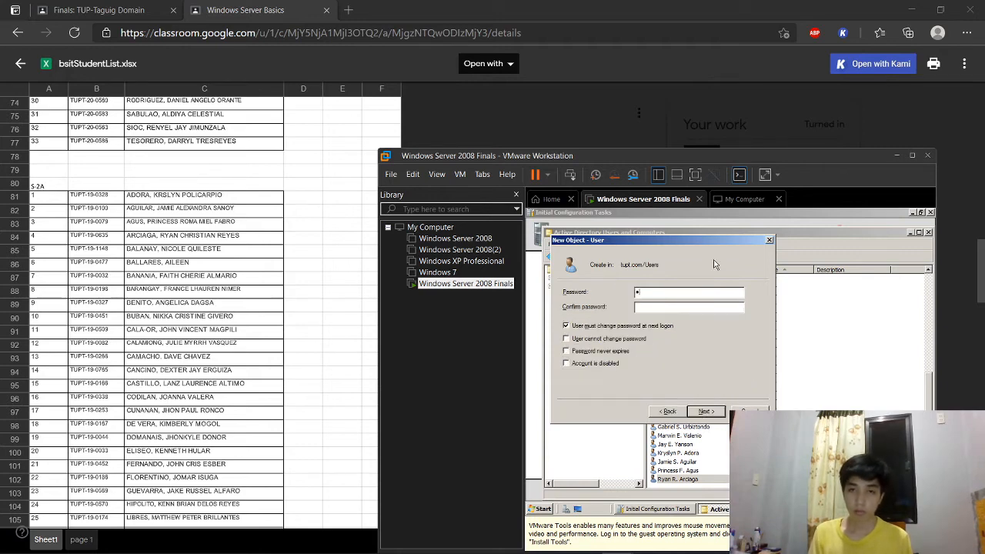
text(••)
key(Tab)
text(•••••••••••)
key(Return)
key(Return)
key(Return)
key(Escape)
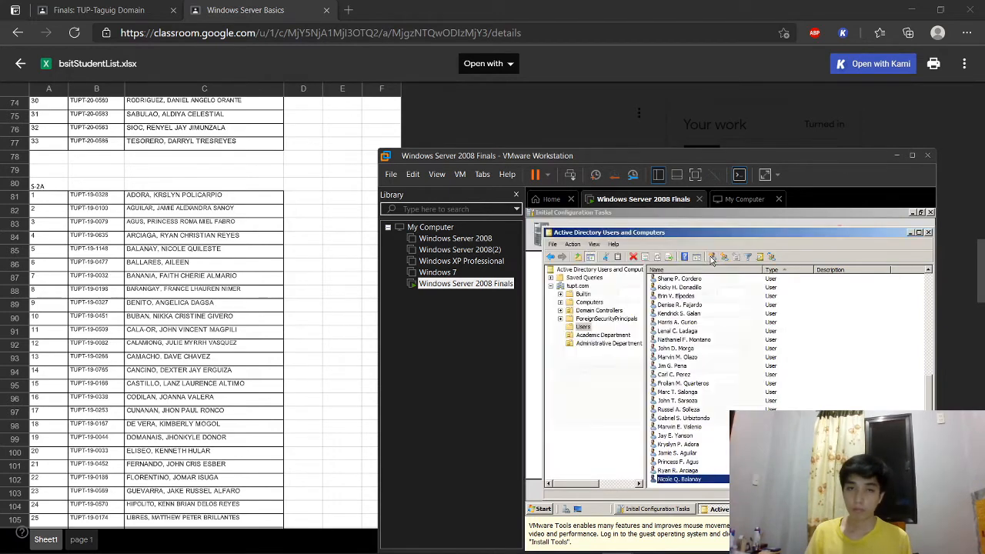
Step: Add the row-86 student with name, logon name and password
click(710, 256)
key(Tab)
key(Tab)
key(Tab)
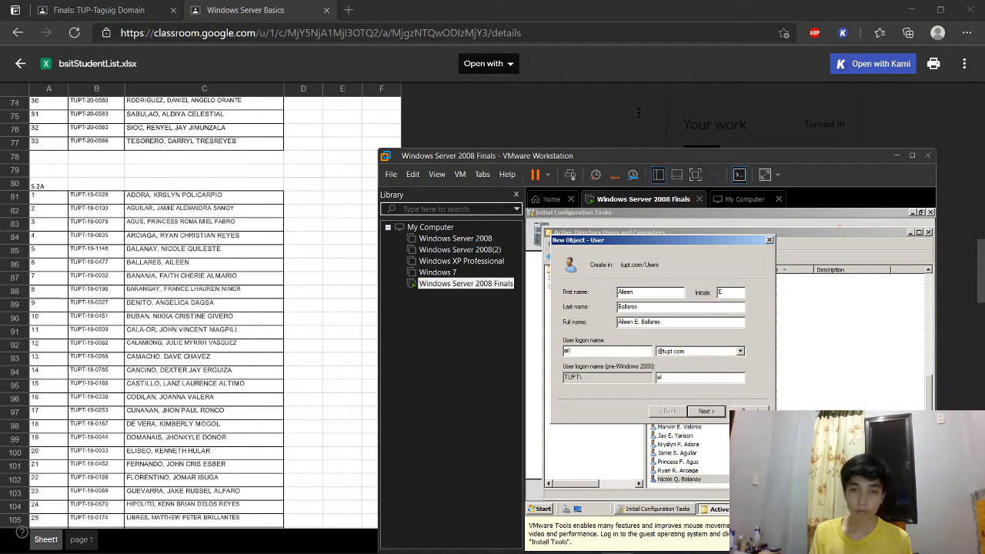
key(Return)
text(••••••••••••)
key(Return)
key(Return)
Step: Create the row-87 student's account, entering and confirming the password
click(711, 258)
text(Faith)
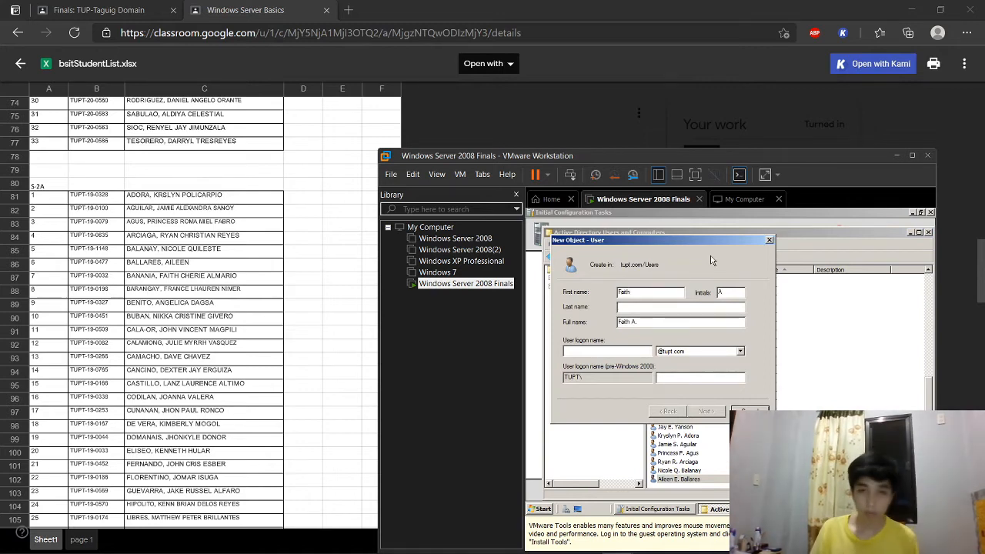
click(648, 548)
click(648, 547)
key(Tab)
key(Tab)
key(Return)
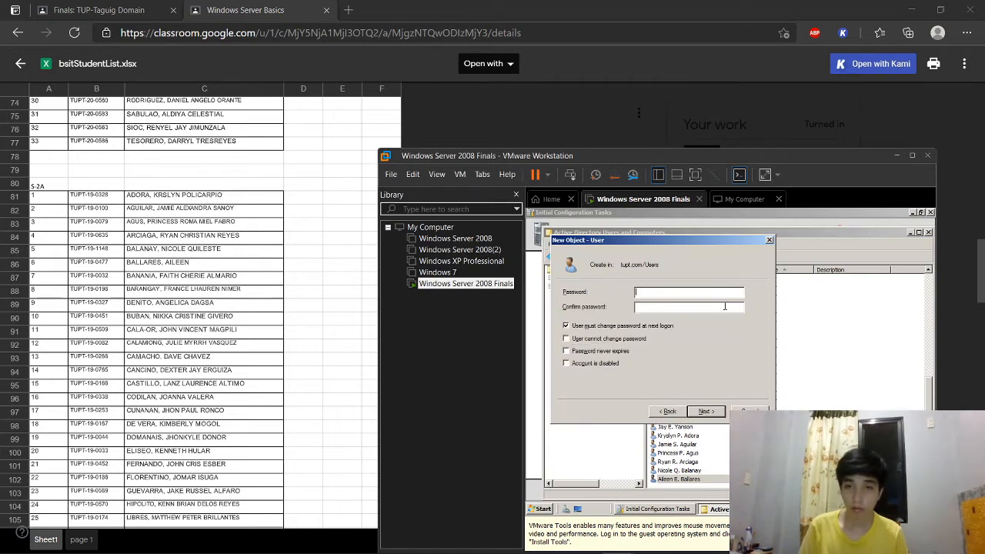
text(•••••••••••)
key(Tab)
text(•••••••••••)
key(Return)
key(Return)
Step: Add the row-88 student with first name, initial, last name and logon name
click(713, 257)
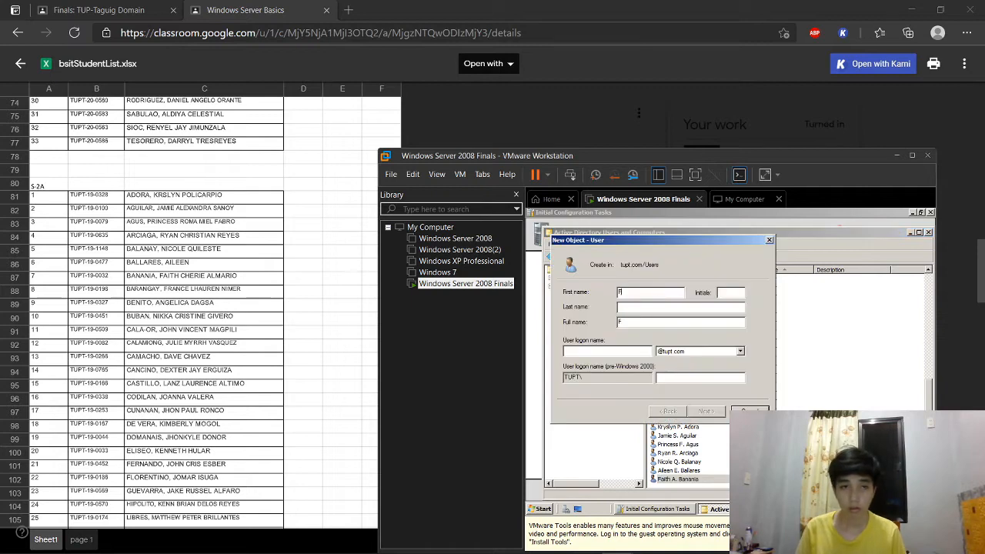
key(Tab)
key(Tab)
key(Tab)
key(Tab)
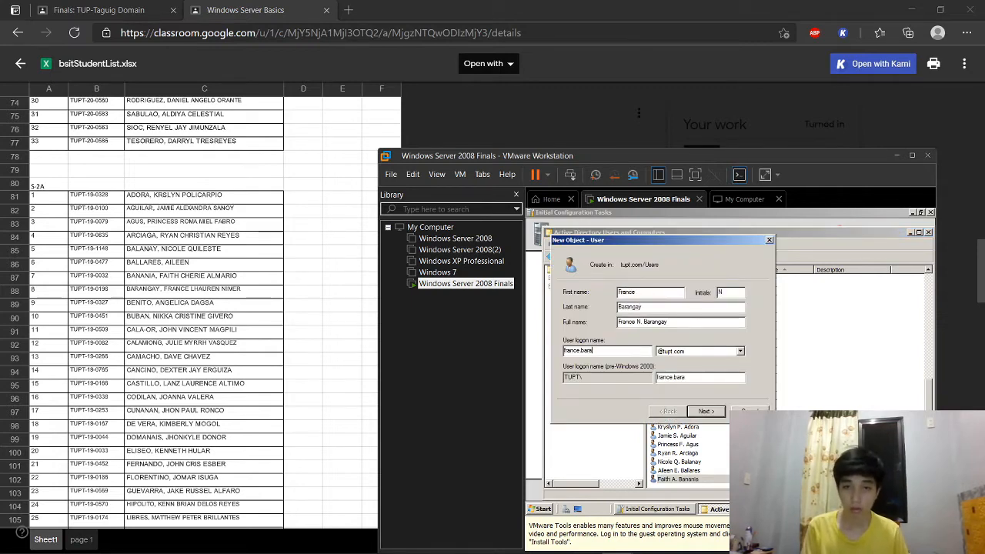
key(Return)
text(••)
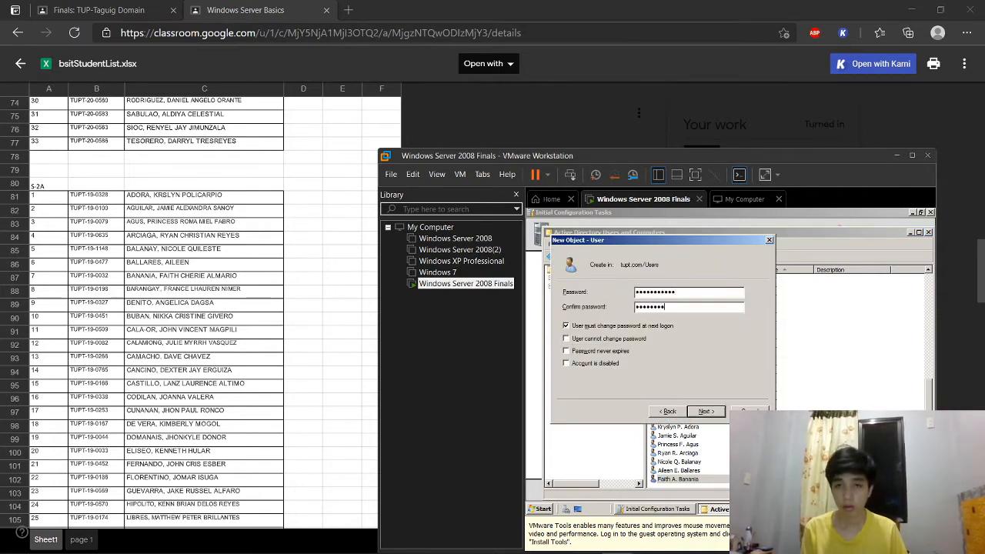
key(Return)
key(Return)
Step: Create the row-89 student account, correcting the mistyped password
click(712, 263)
text(Angeli)
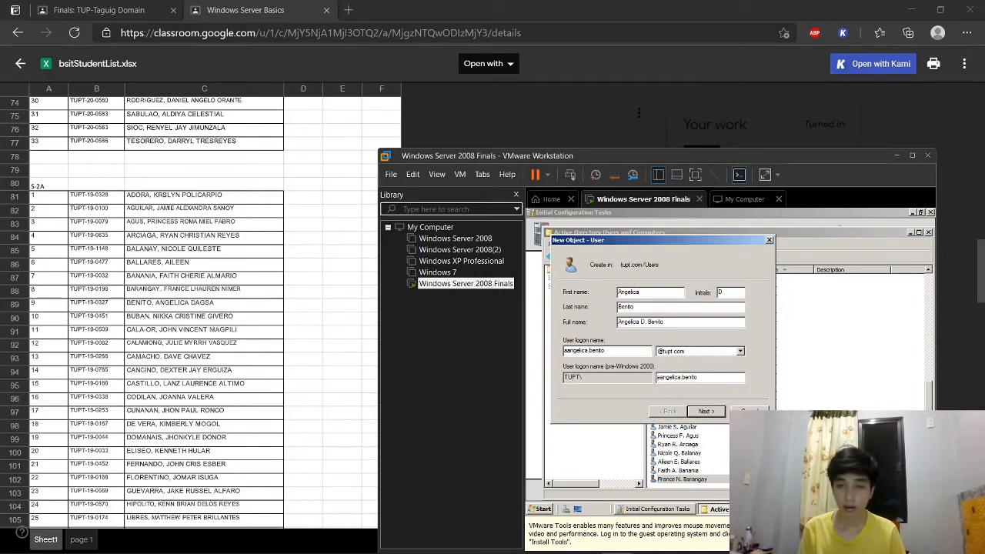
click(704, 411)
text(•••••)
key(BackSpace)
key(BackSpace)
key(BackSpace)
key(BackSpace)
key(Tab)
text(••••••••)
key(Return)
key(Return)
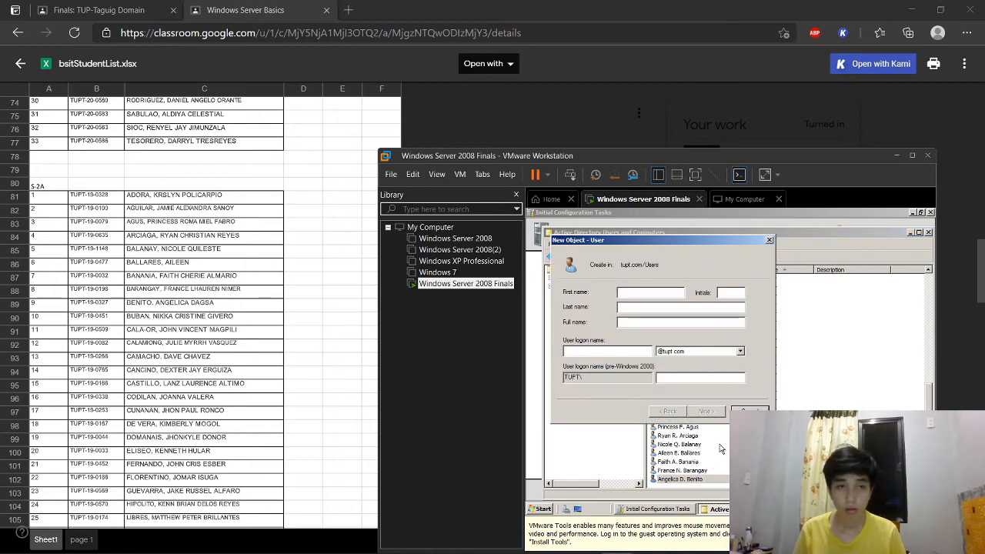
Step: Add the row-90 student with name, initial and password
text(Nikka)
key(Tab)
text(G)
key(Tab)
key(Return)
key(Return)
click(668, 414)
key(Caps_Lock)
text(••••••••••••••••••)
key(Return)
key(Return)
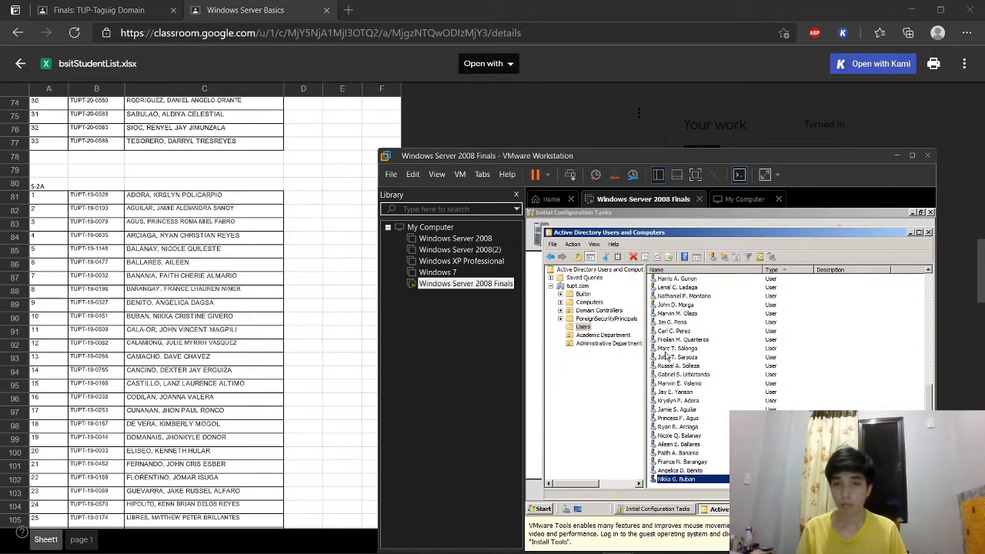
Step: Create the row-91 student's account, retyping the password and confirming it
click(710, 260)
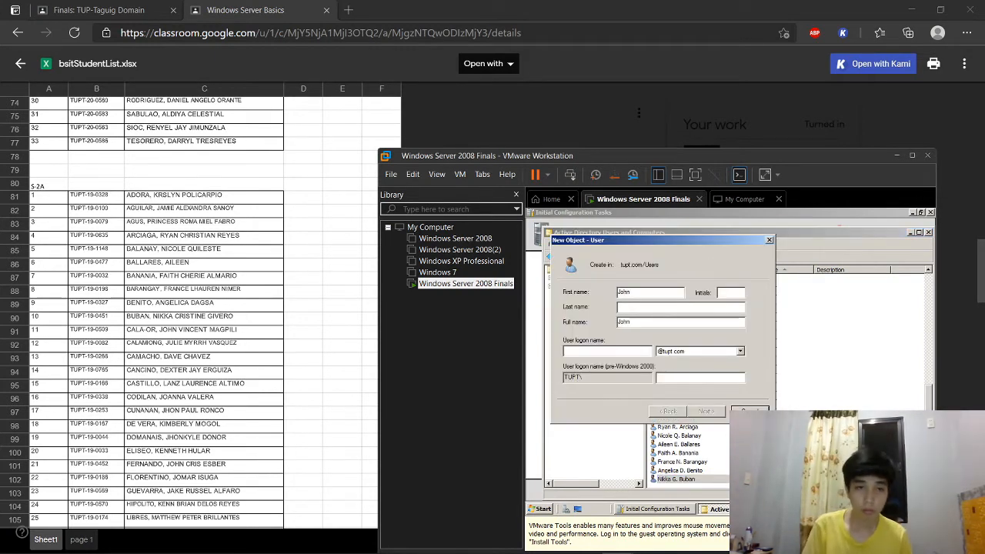
text(Cala-or)
key(Tab)
key(Tab)
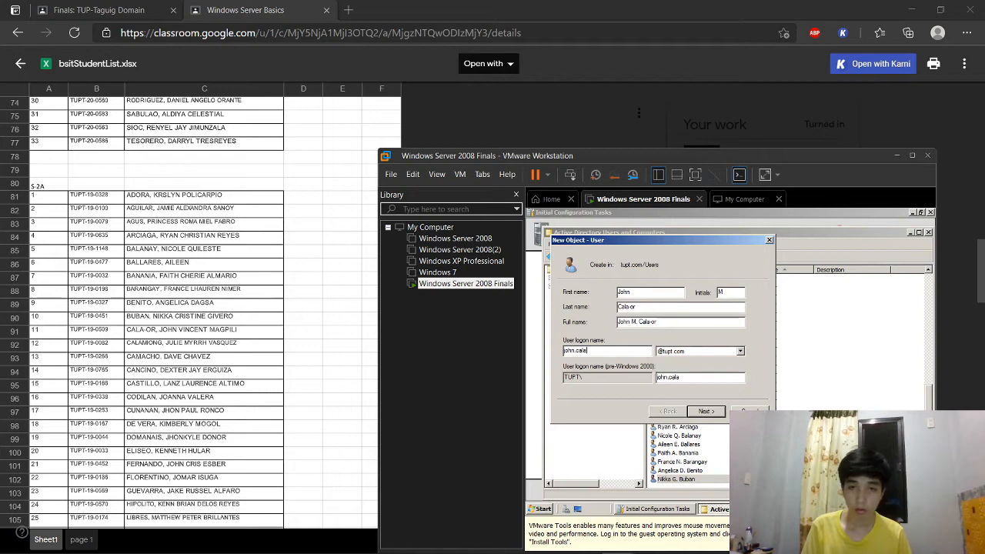
key(Return)
key(Return)
click(678, 414)
text(••••••••)
key(BackSpace)
key(BackSpace)
key(BackSpace)
key(BackSpace)
key(BackSpace)
key(BackSpace)
key(BackSpace)
key(BackSpace)
text(•••••••••••)
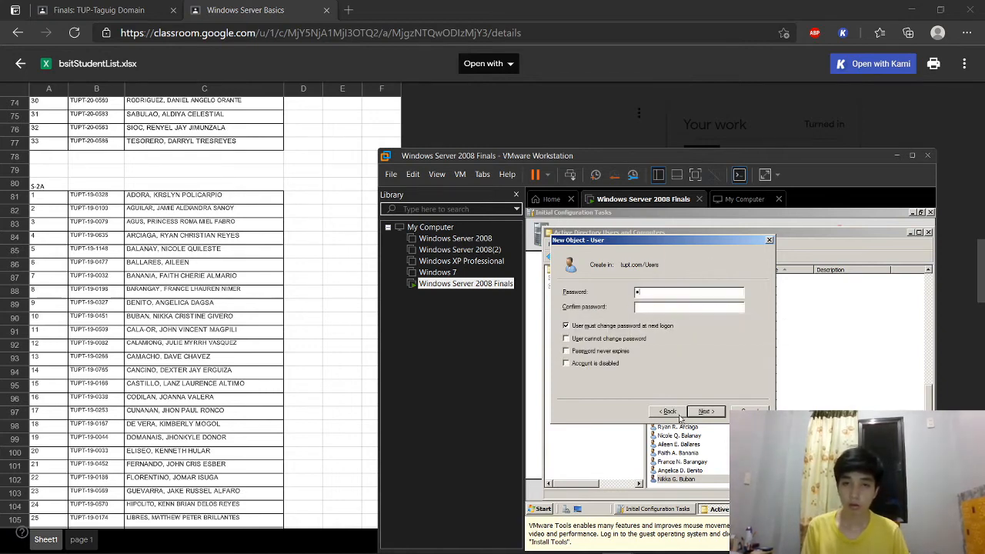
key(Tab)
text(•••••••••••)
key(Return)
key(Return)
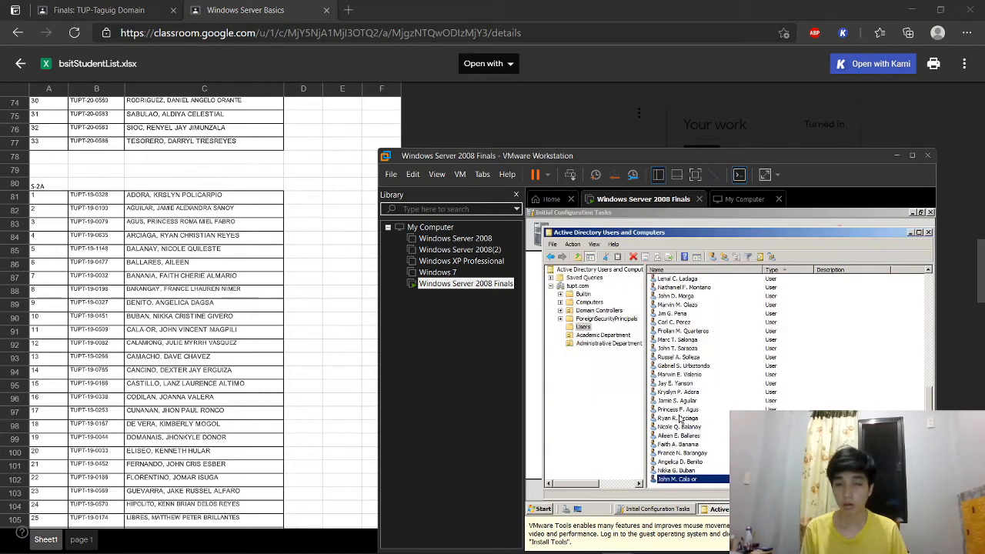
Step: Add the row-92 student with first name, initial, last name, logon name and password
click(710, 261)
key(Tab)
key(Tab)
key(Tab)
key(Tab)
key(Return)
key(Tab)
key(Return)
key(Return)
Step: Create the row-93 student account with logon name and corrected password
click(712, 264)
key(Tab)
key(Tab)
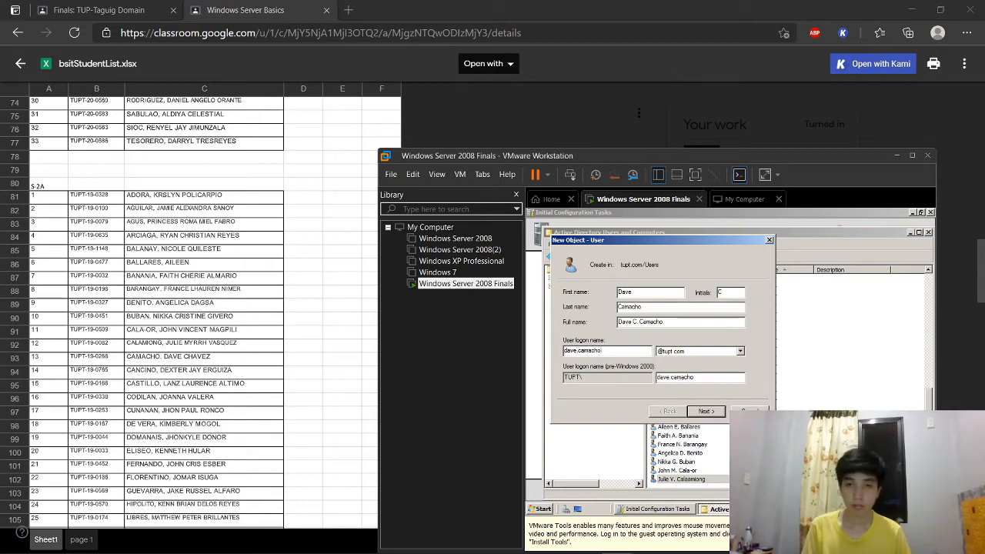
key(Return)
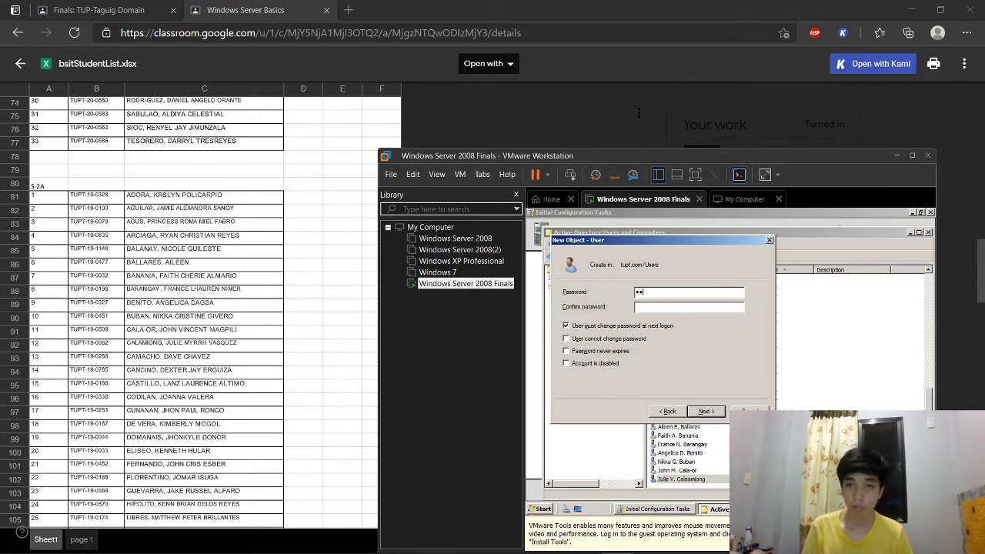
key(BackSpace)
key(BackSpace)
key(BackSpace)
key(BackSpace)
key(BackSpace)
key(BackSpace)
key(BackSpace)
key(BackSpace)
key(BackSpace)
key(BackSpace)
key(BackSpace)
text(•••)
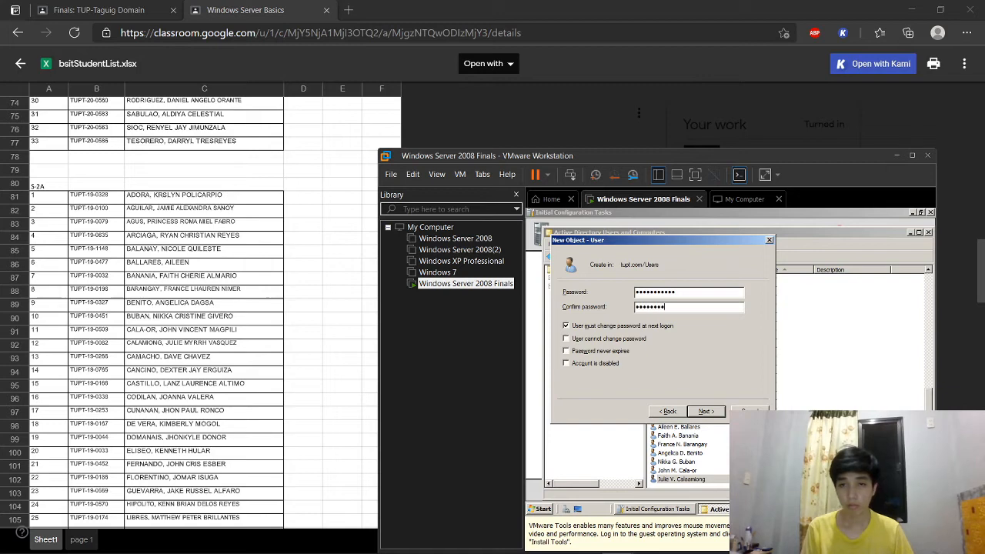
text(•••)
key(Return)
key(Return)
Step: Add the row-94 student with name, logon name and password
click(711, 258)
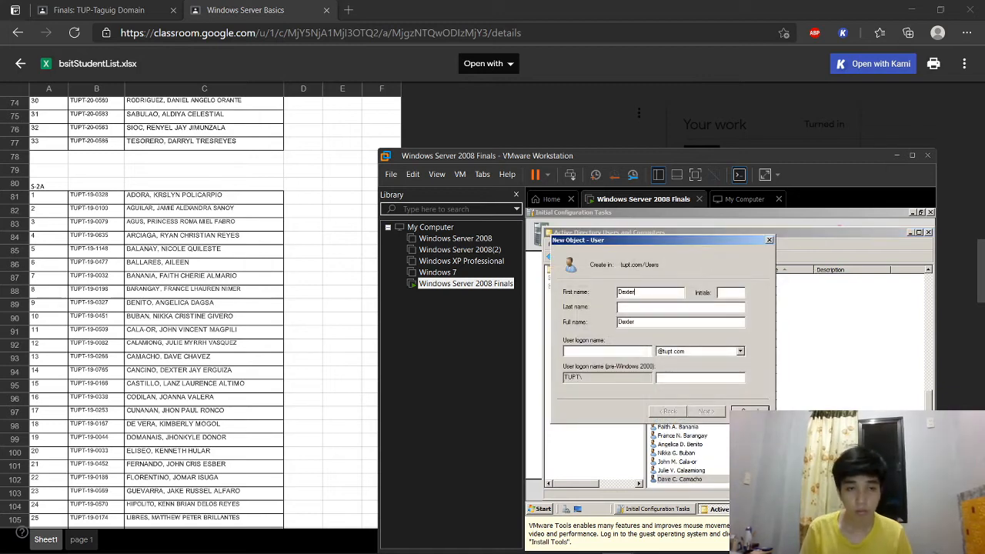
key(Tab)
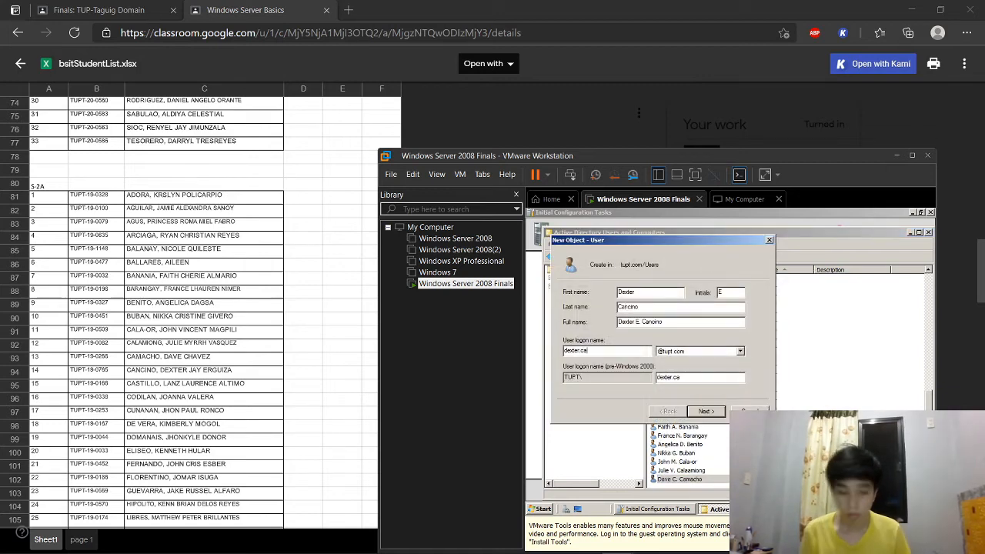
key(Return)
text(••••••••••••••••••)
key(Return)
Step: Create the row-95 student's account with initial, logon name and password
key(Return)
click(713, 260)
key(Tab)
key(Tab)
key(Tab)
key(Tab)
key(Return)
text(•••••••)
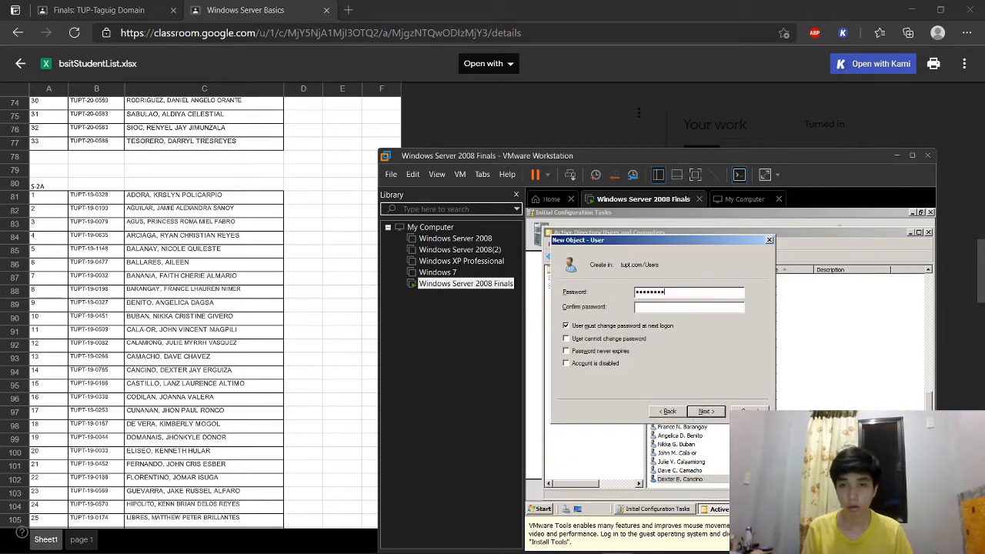
key(Return)
key(Return)
Step: Add the row-96 student with full name, logon name and password, then begin the 17th
click(713, 261)
key(Tab)
key(Tab)
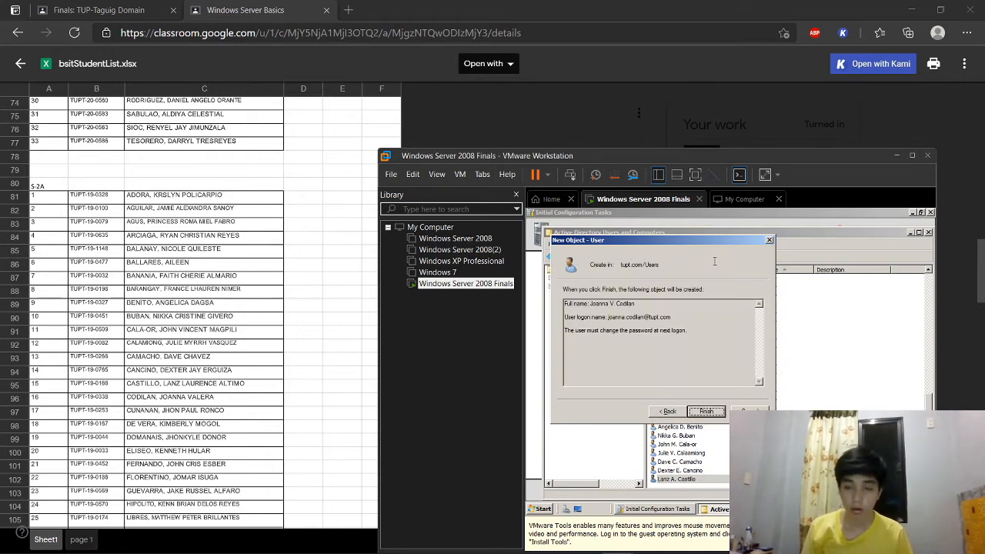
click(663, 411)
text(•••••••••••)
key(Tab)
text(••••)
key(Return)
key(Return)
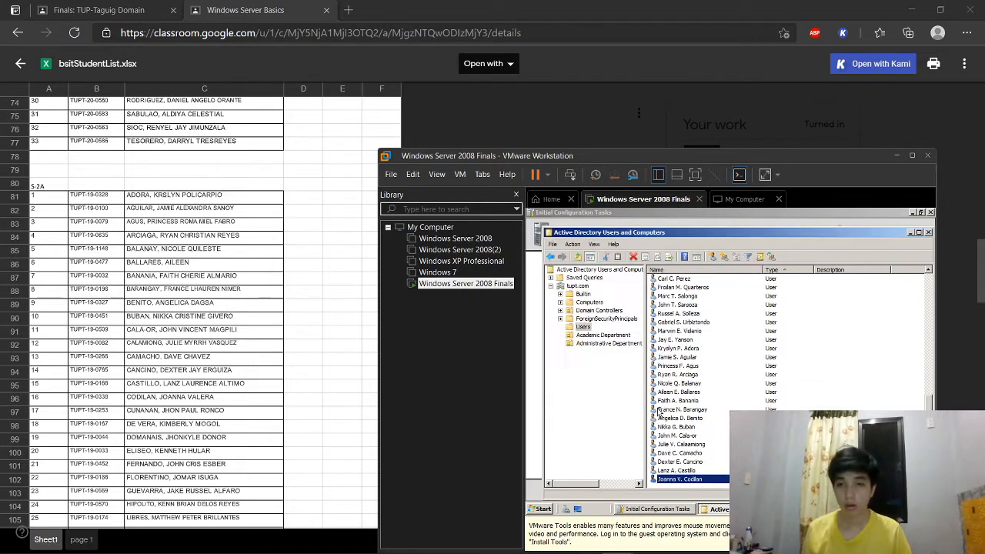
click(713, 260)
Step: Create student 17's account with first name, initial, last name, logon name and password
key(Tab)
key(Tab)
key(Tab)
key(Tab)
key(Return)
text(•••)
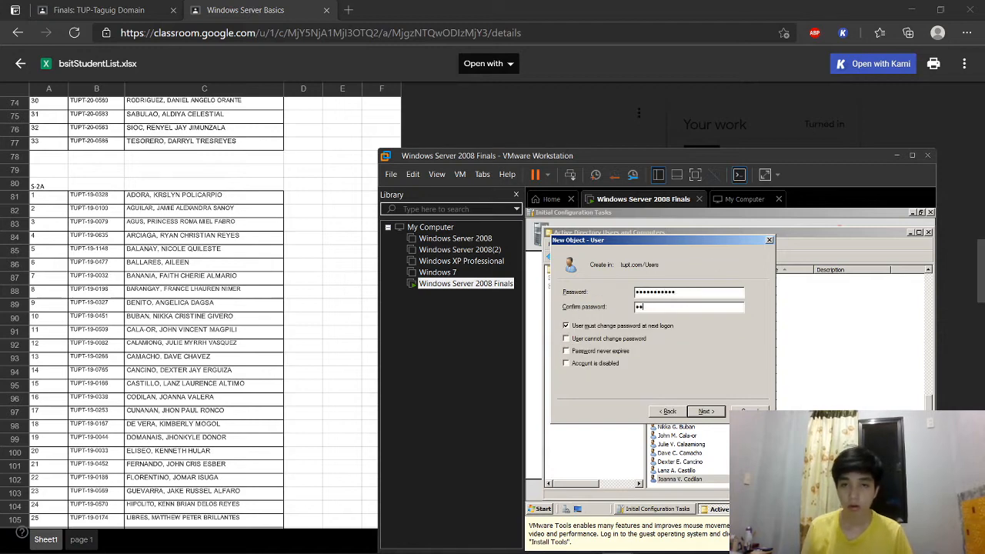
key(Return)
key(Return)
Step: Add a new user for student 18, entering names, logon name and a confirmed password
click(715, 264)
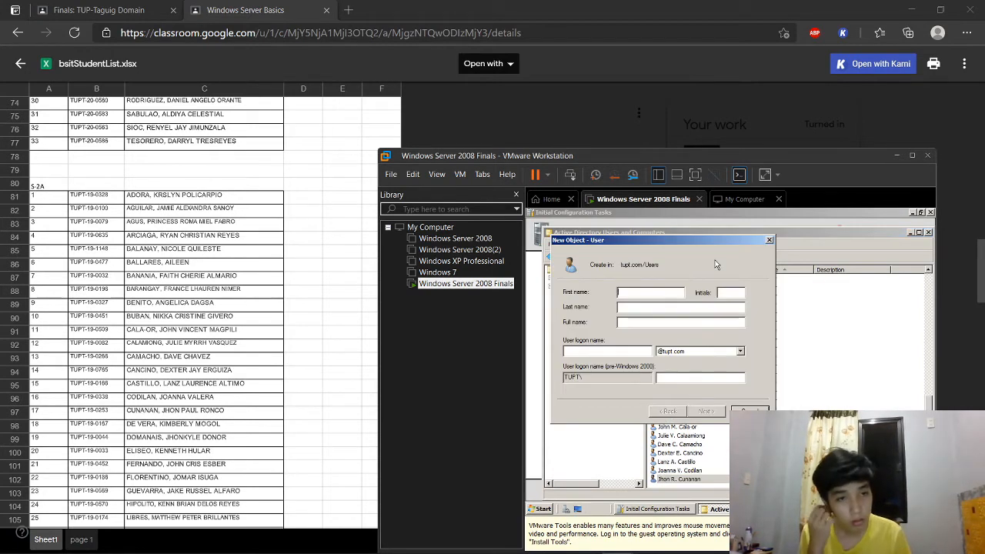
key(Tab)
key(Tab)
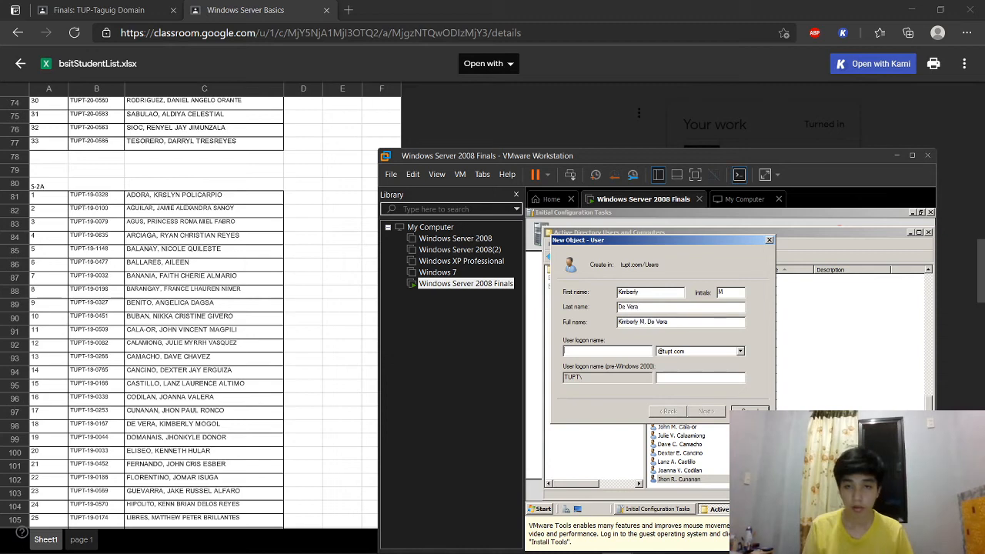
key(Tab)
key(Tab)
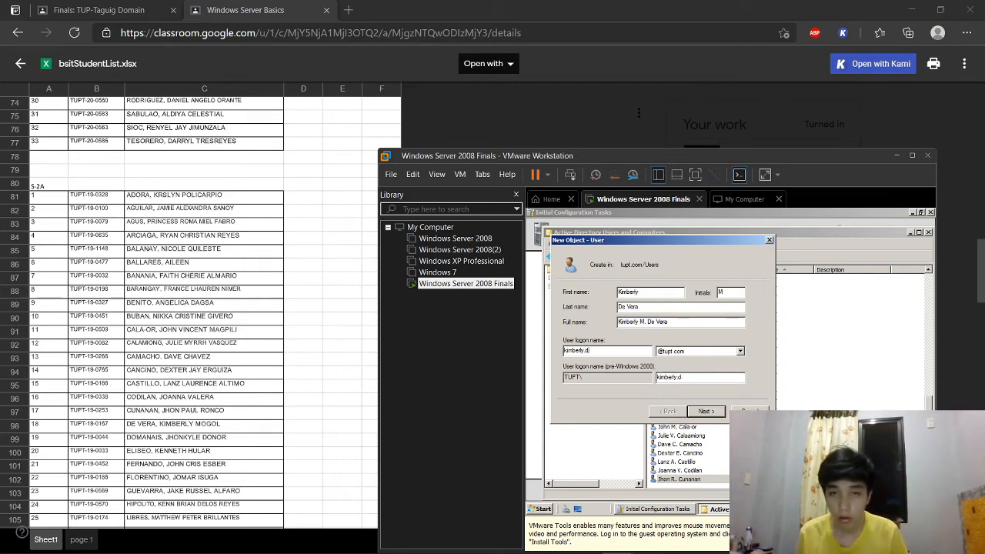
key(Return)
key(Tab)
text(••••••••)
key(Return)
Step: Create student 19's user account with full name, logon name and password
key(Return)
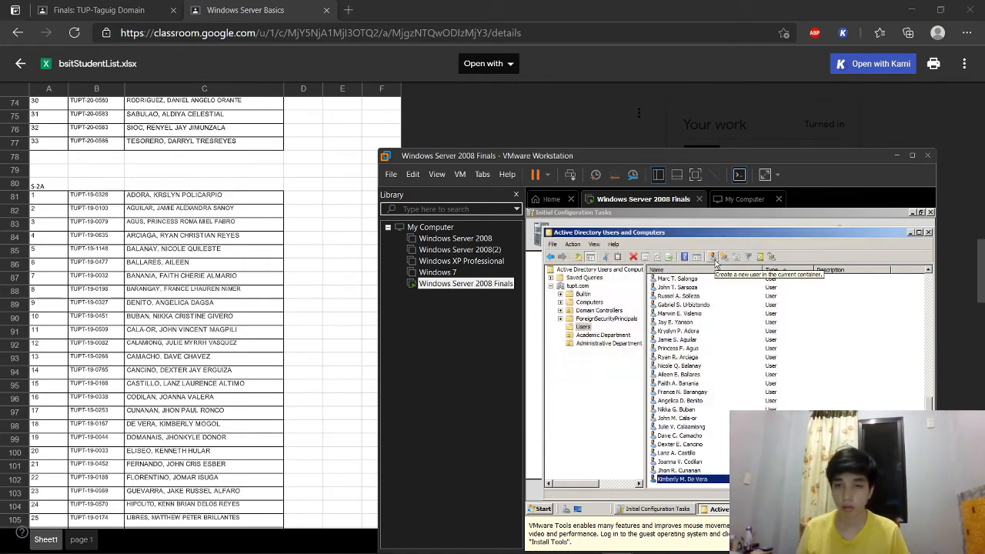
click(714, 260)
key(Tab)
key(Tab)
text(jhon)
key(Return)
text(•••)
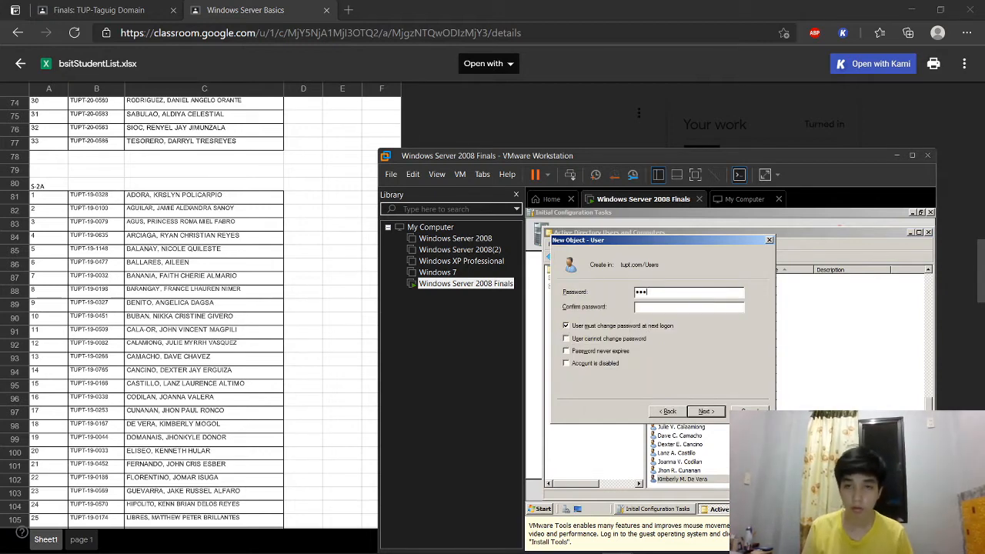
text(•••••••••••)
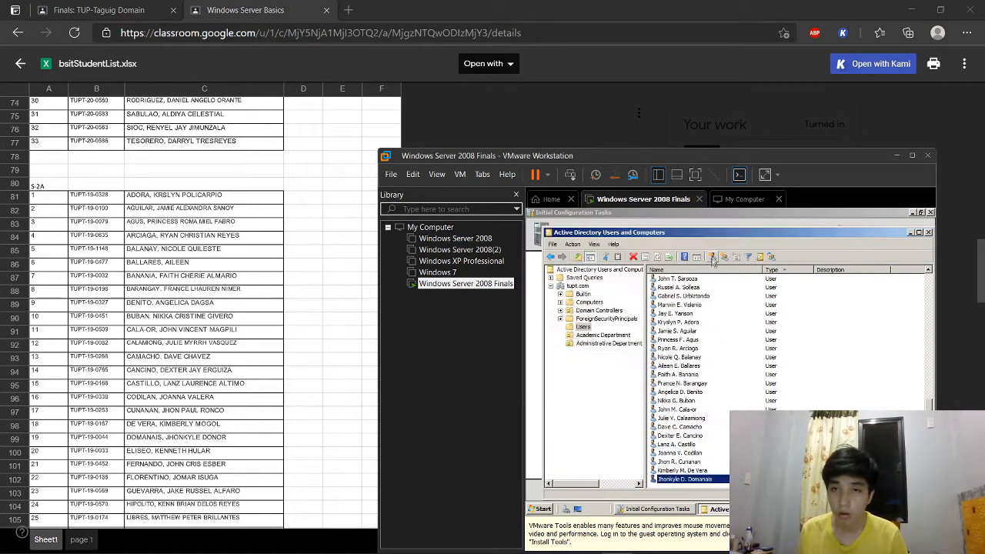
Step: Create student 20's account, fixing the password mismatch, then close its properties
key(Tab)
key(Tab)
key(Return)
text(•••••••••••••••••••••••)
key(Return)
key(Return)
text(••••••••••••)
key(Tab)
text(•••••••••••)
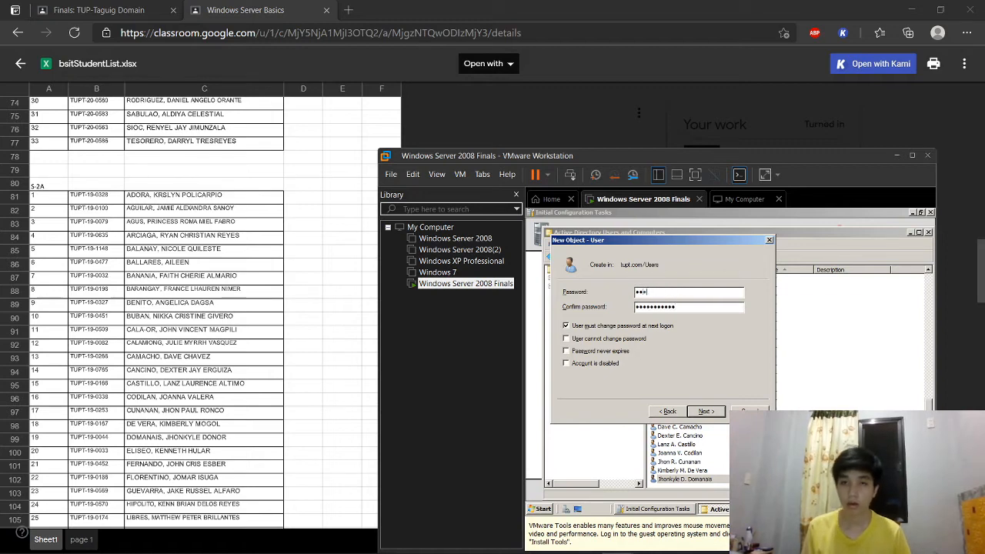
key(Return)
Step: Add student 21's user account with logon name and confirmed password
key(Return)
key(Return)
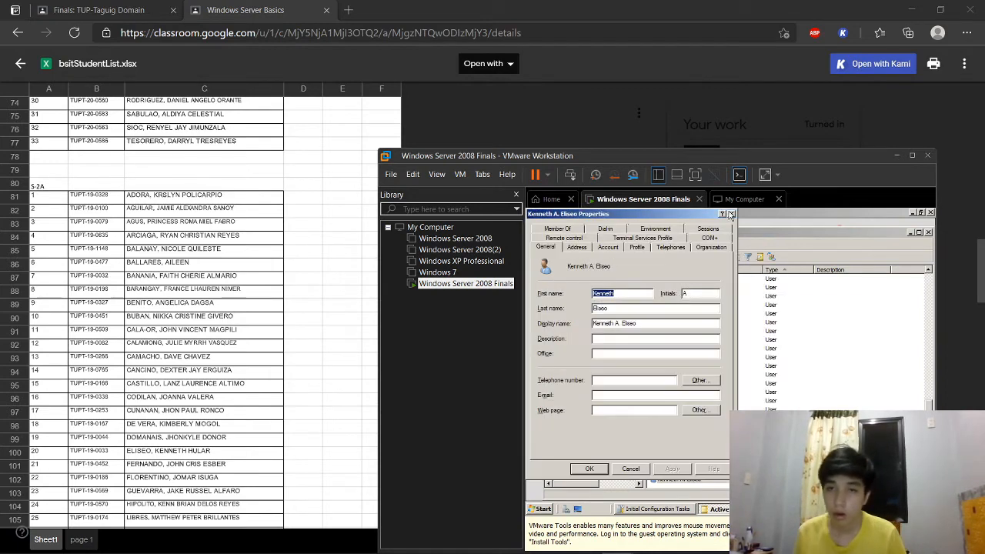
click(729, 214)
click(706, 254)
text(Fernandoo)
key(Tab)
key(Return)
text(•••••••••••)
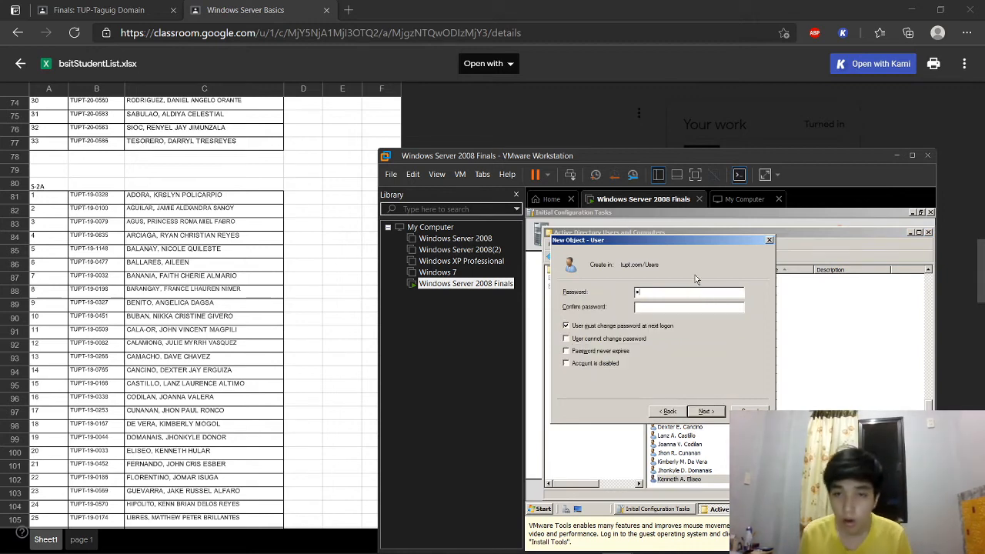
key(Tab)
text(•••••••••••)
key(Return)
key(Return)
key(Return)
click(749, 242)
Step: Create student 22's account with first name, initial, last name, logon name and password
click(703, 258)
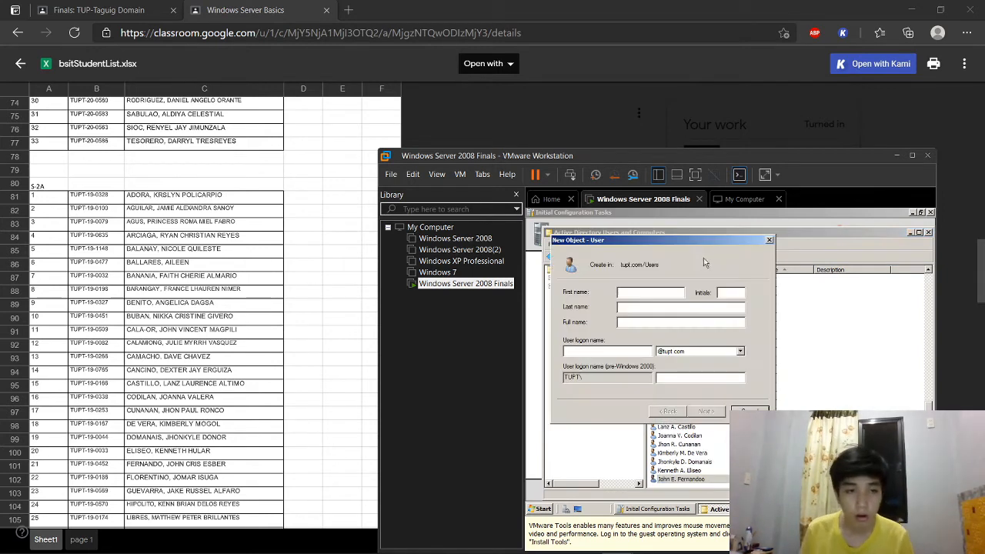
key(Tab)
key(Tab)
key(Tab)
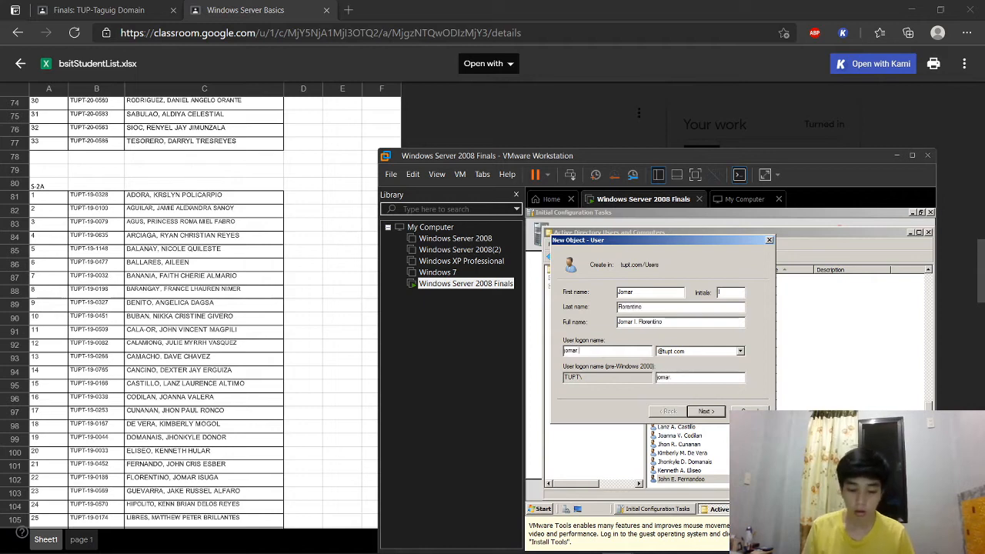
key(Return)
text(•••••••••••)
key(Tab)
text(•••••••••••)
key(Return)
key(Return)
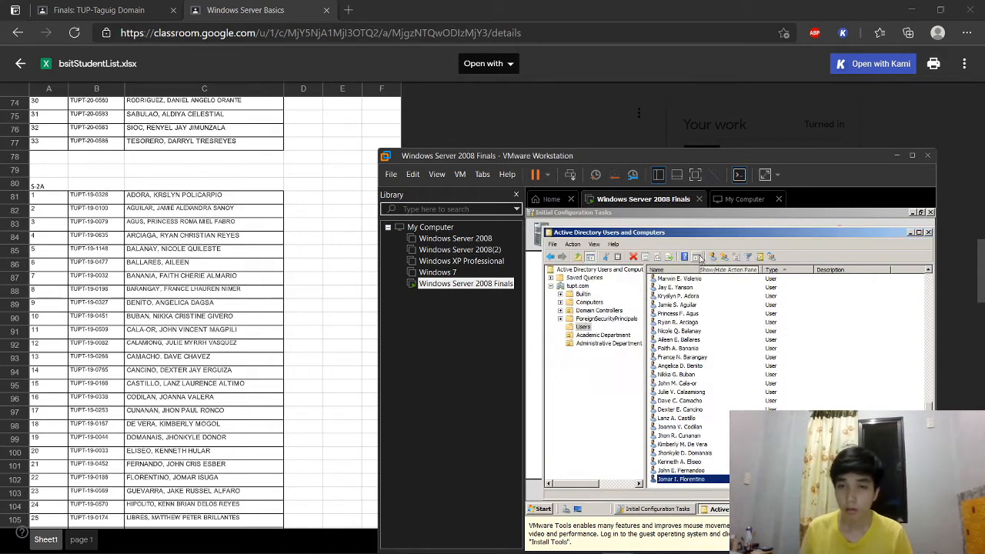
Step: Create student 23's account, correcting the confirm password, and close its properties
click(703, 258)
key(Tab)
key(Tab)
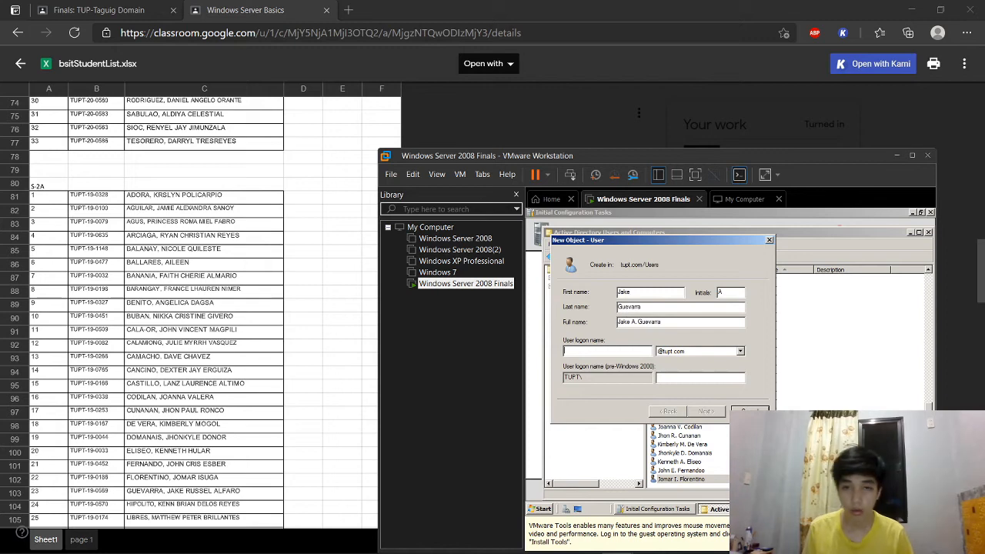
key(Tab)
key(Return)
text(•••••••••••)
key(Tab)
text(••••••••••••)
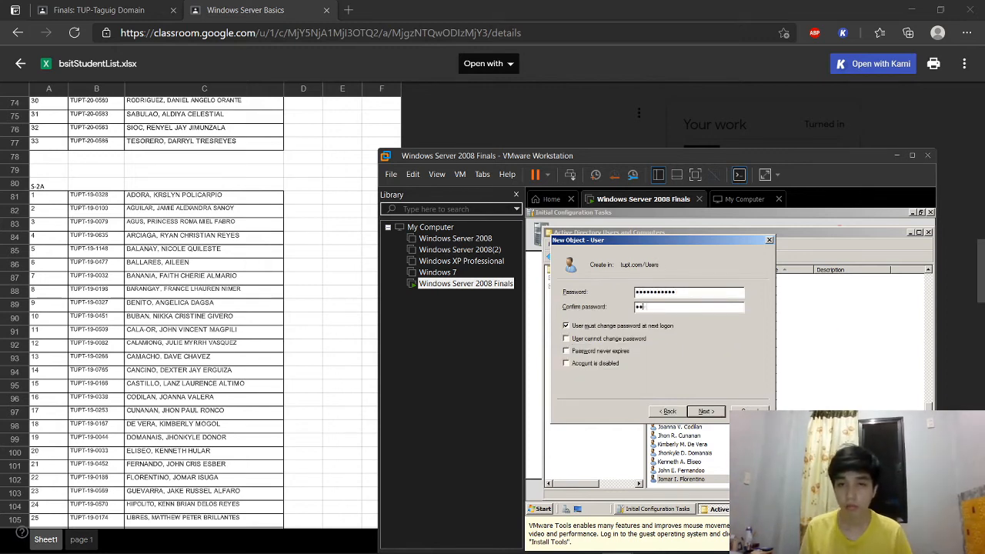
key(BackSpace)
key(BackSpace)
key(BackSpace)
key(BackSpace)
key(BackSpace)
key(BackSpace)
key(BackSpace)
key(BackSpace)
key(BackSpace)
key(BackSpace)
key(BackSpace)
key(BackSpace)
text(•••••••••••)
key(Return)
key(Return)
key(Return)
click(731, 213)
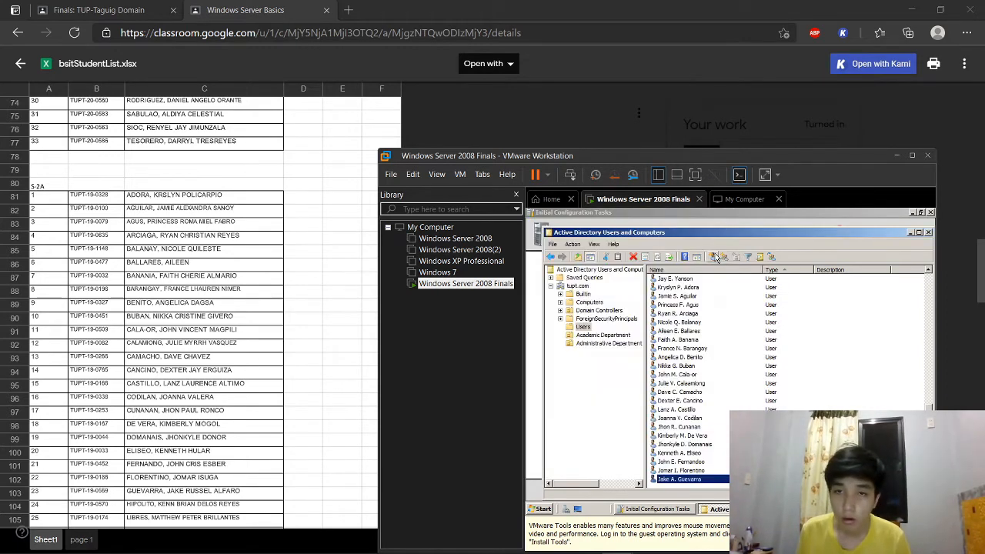
Step: Create the last account, student 24, with logon name and password, then close its properties
click(714, 257)
key(Tab)
key(Tab)
key(Tab)
key(Tab)
key(Tab)
key(Return)
text(•)
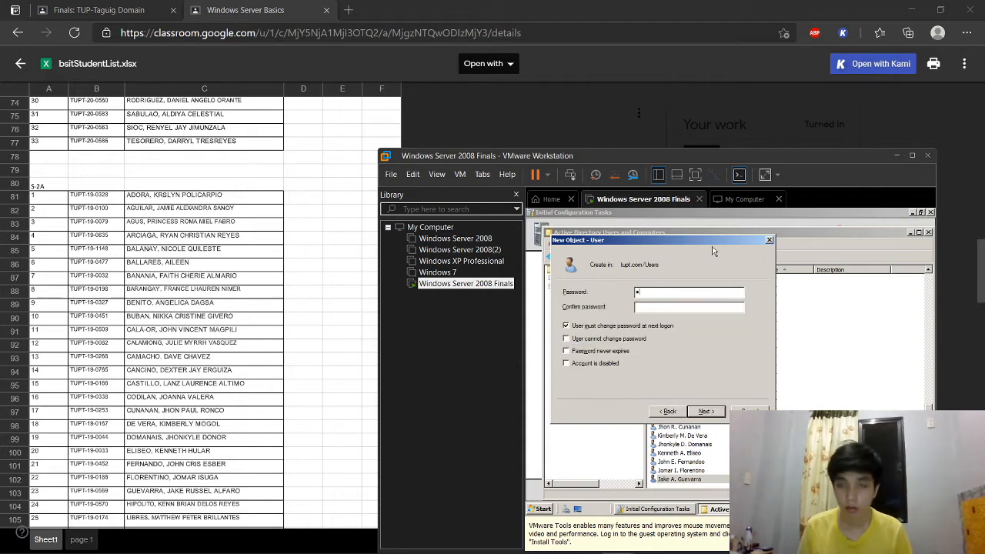
key(Tab)
text(•••••••••••)
key(Return)
key(Return)
key(Return)
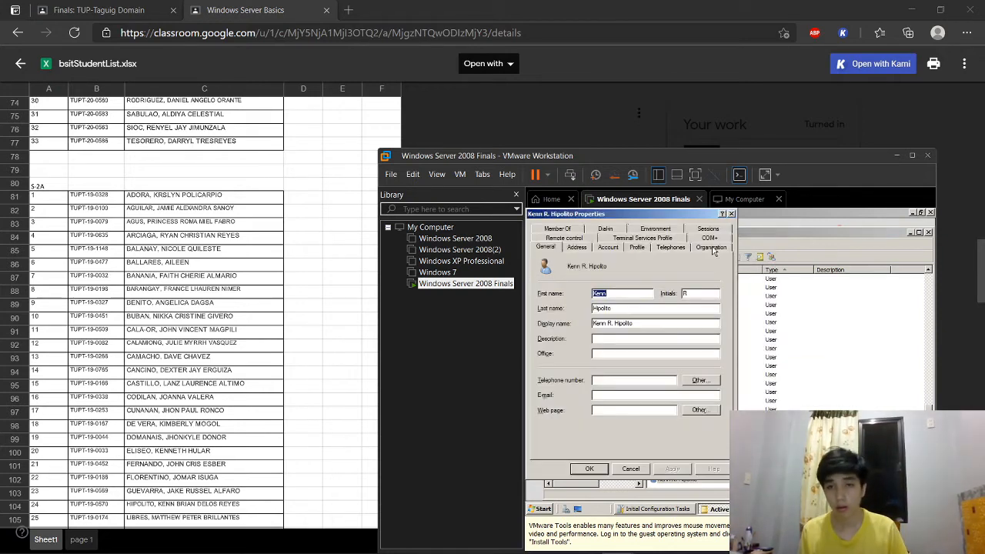
click(731, 213)
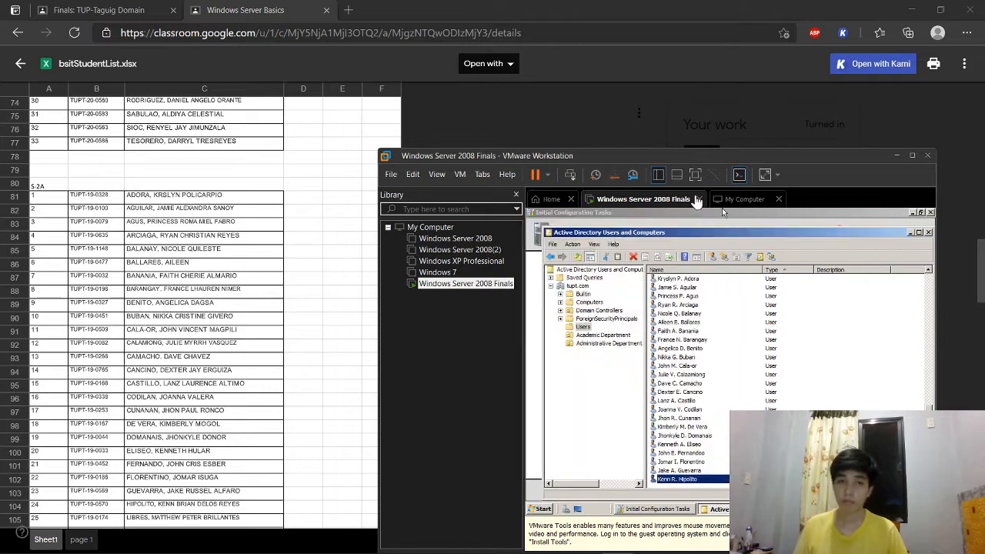
Step: Review the Users list and Academic Department groups, then show the Finals: TUP-Taguig Domain browser tab
scroll(689, 377, up, 9)
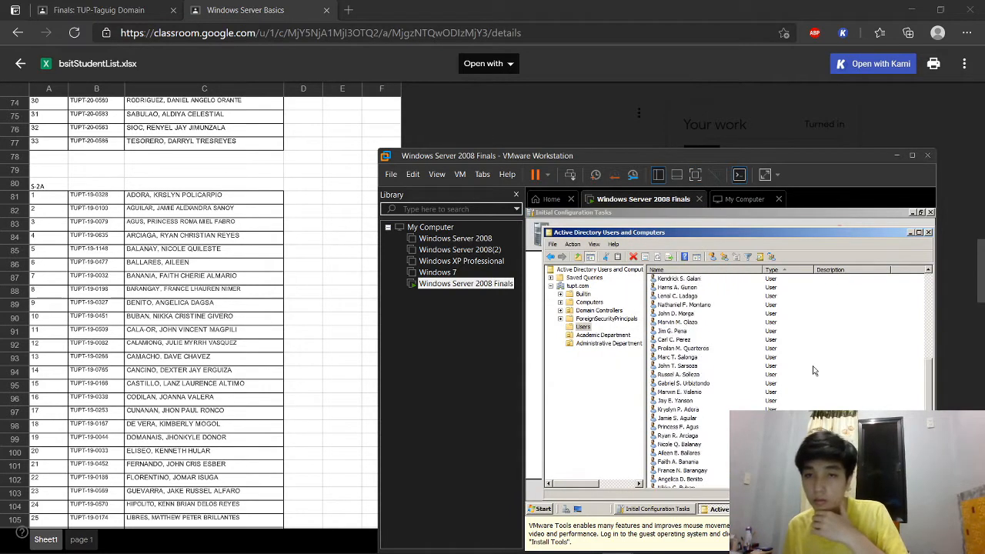
scroll(739, 392, down, 7)
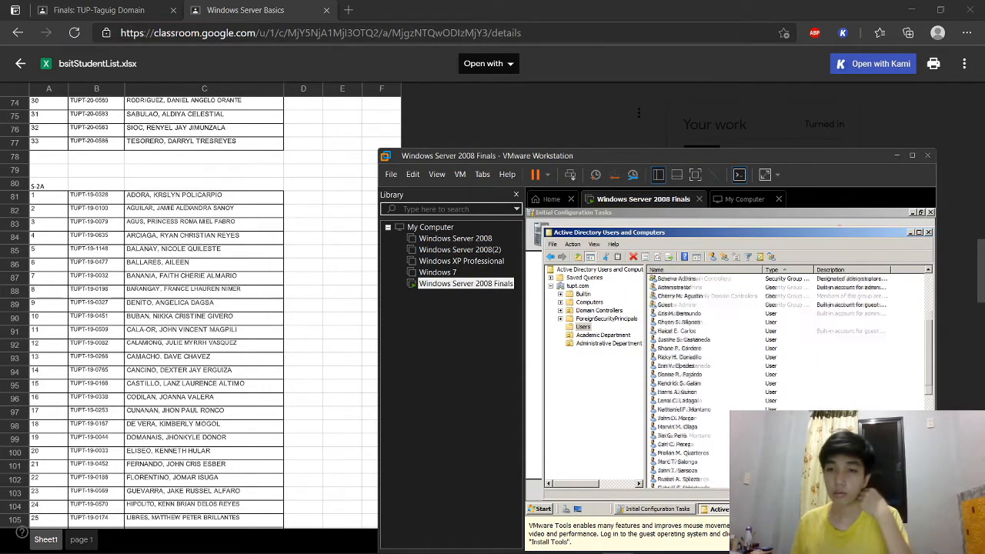
drag(747, 154, 723, 119)
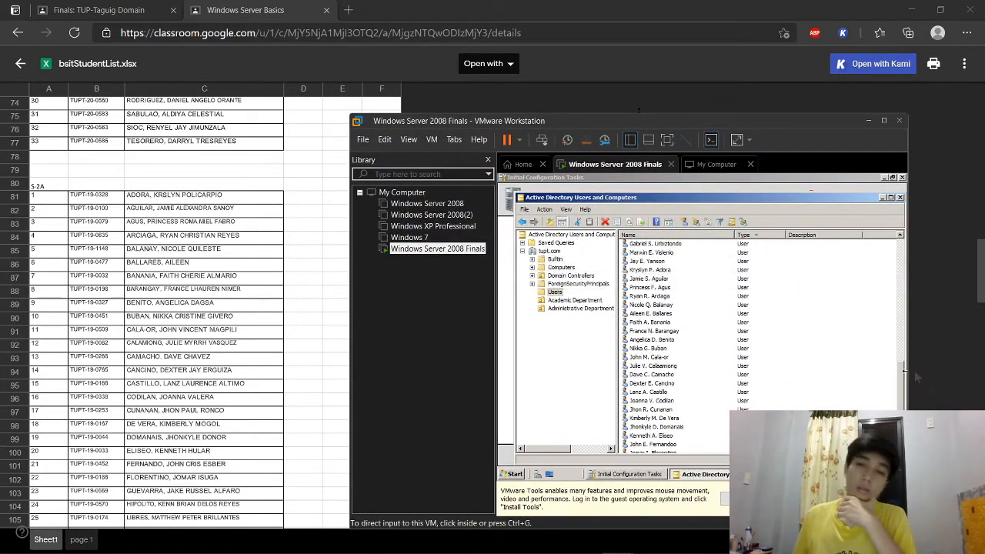
scroll(754, 331, up, 4)
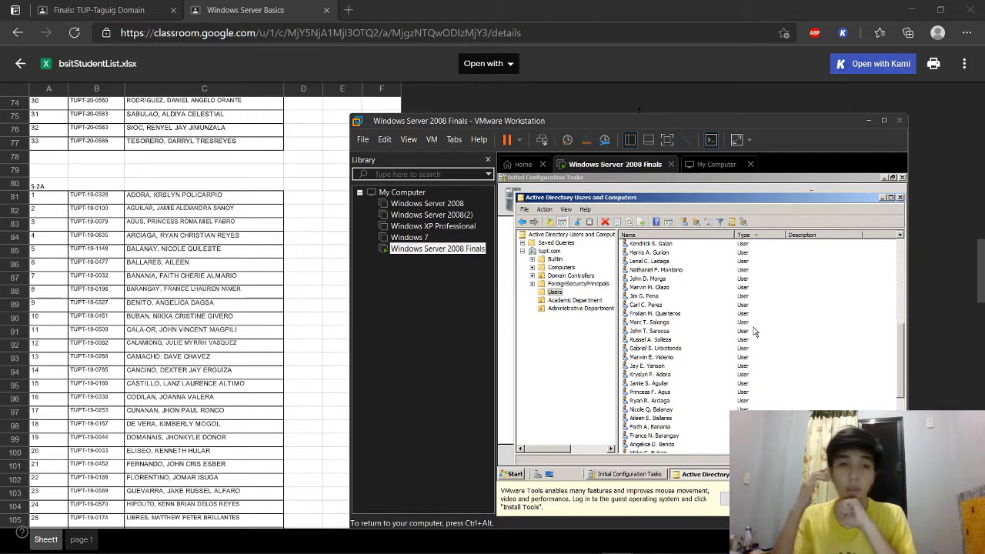
scroll(685, 273, up, 8)
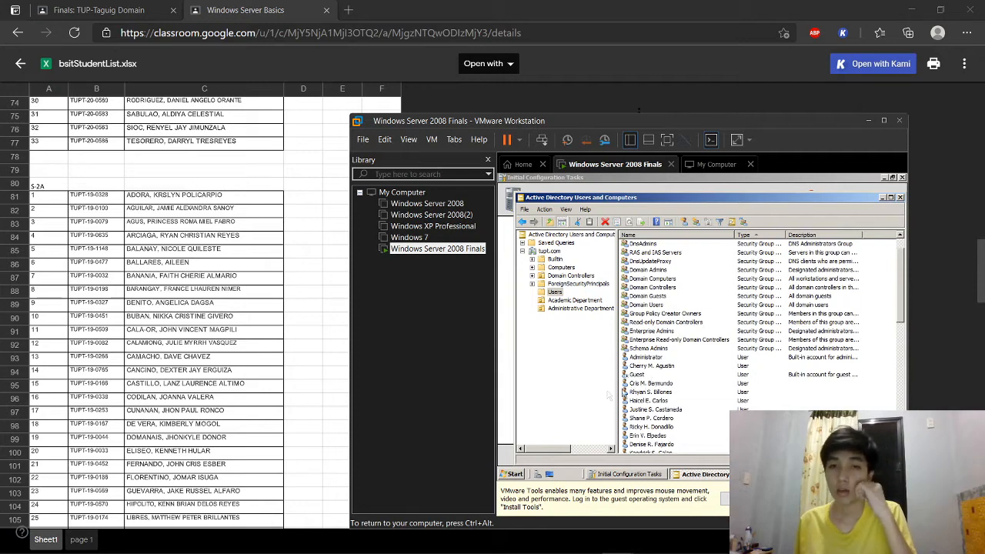
click(575, 300)
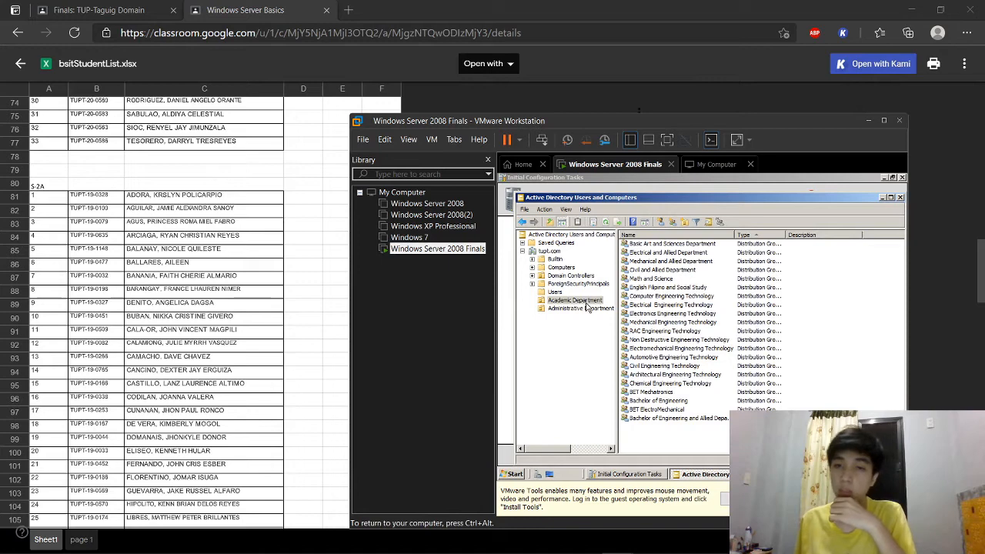
click(342, 291)
click(98, 10)
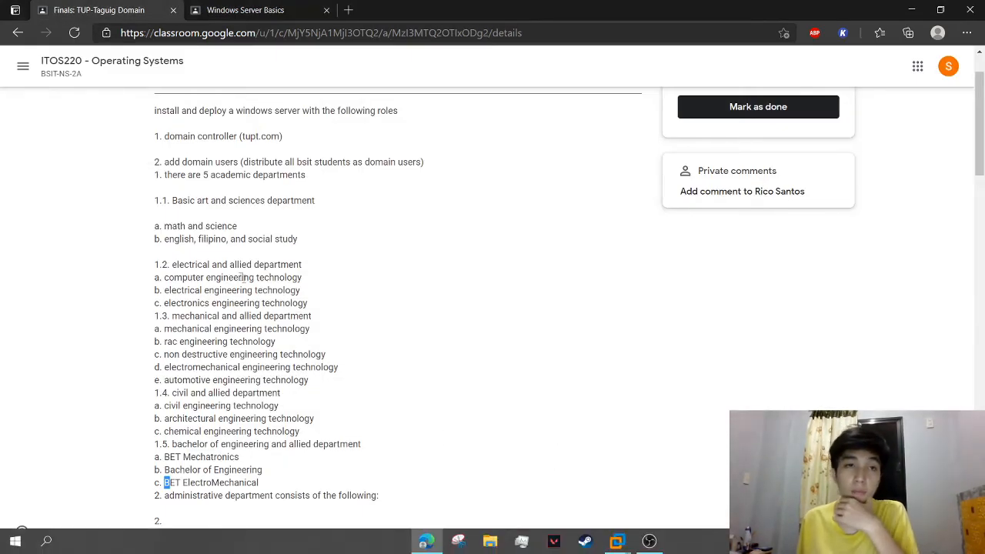
Step: Add three selected student users to the Math and Science group
mouse_move(617, 541)
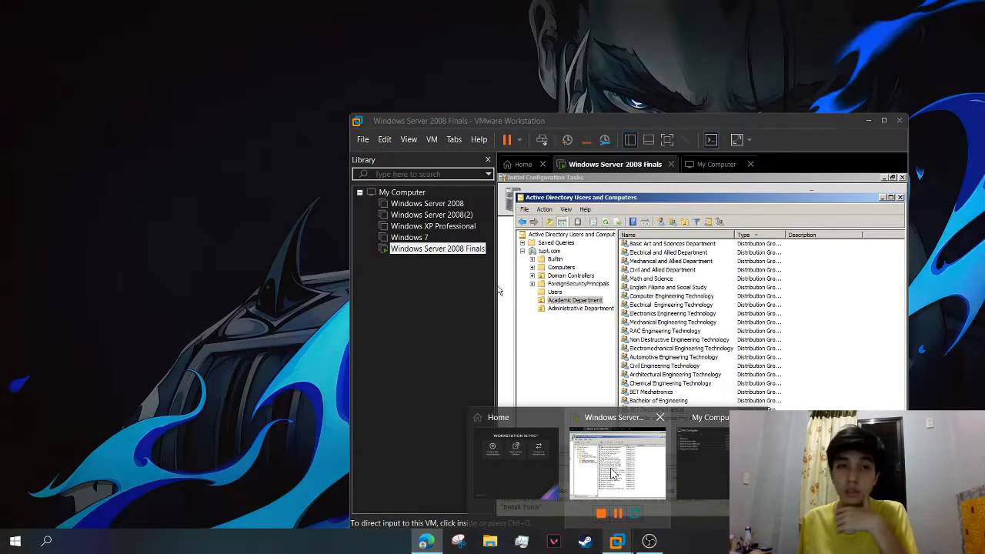
click(613, 473)
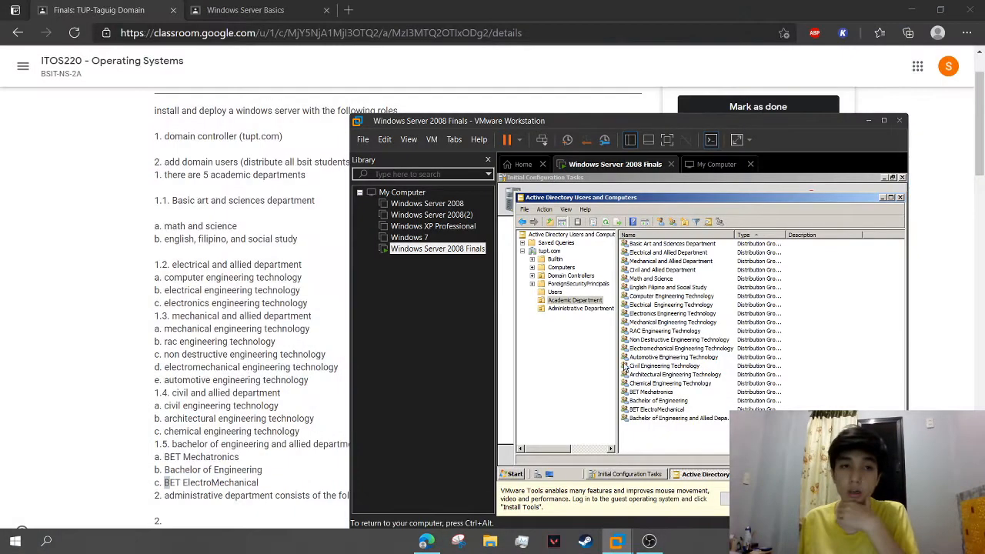
click(556, 293)
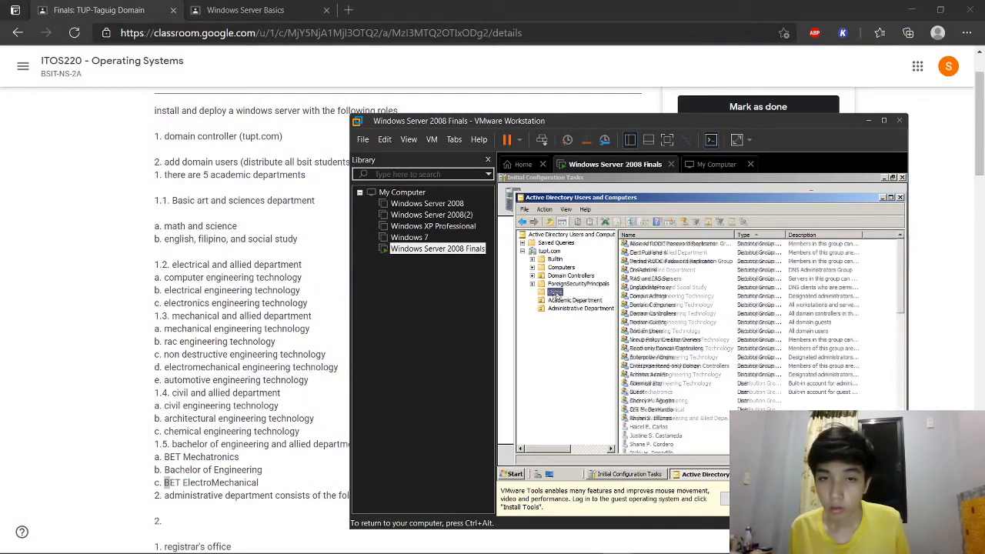
click(667, 402)
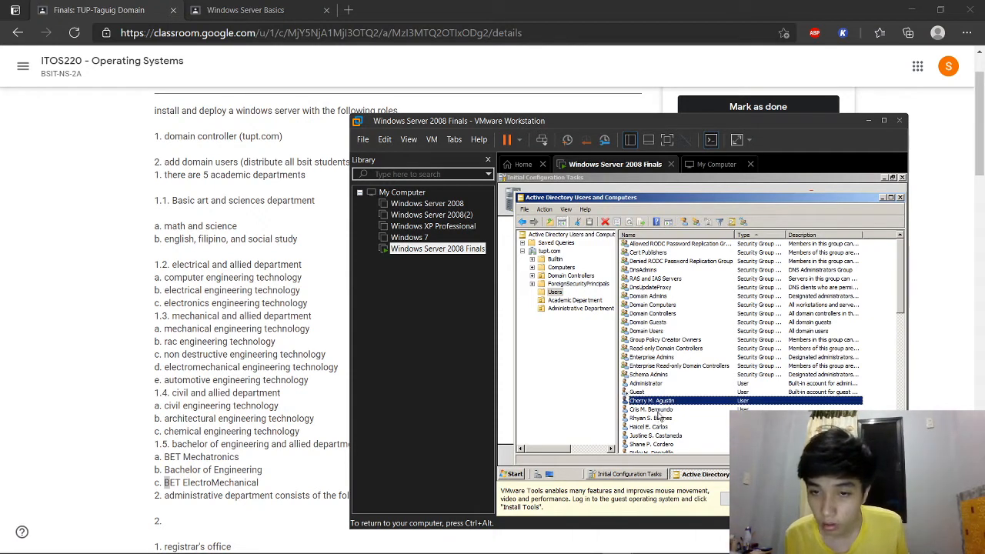
shift+click(661, 420)
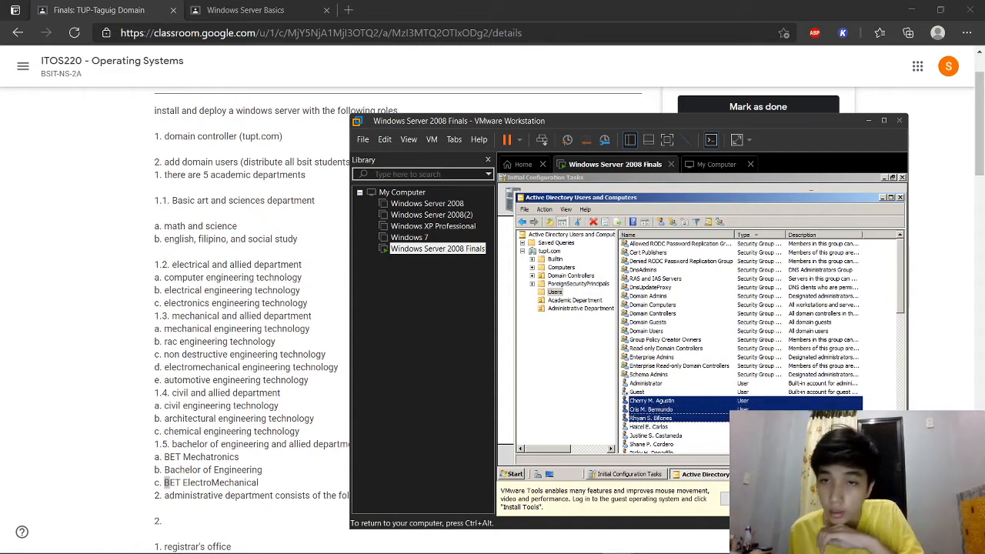
click(724, 222)
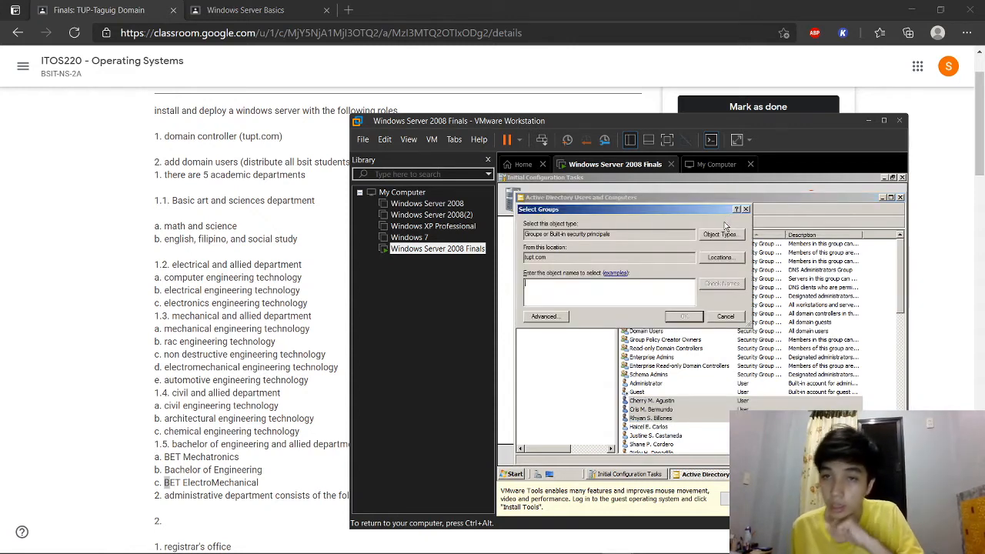
text(M)
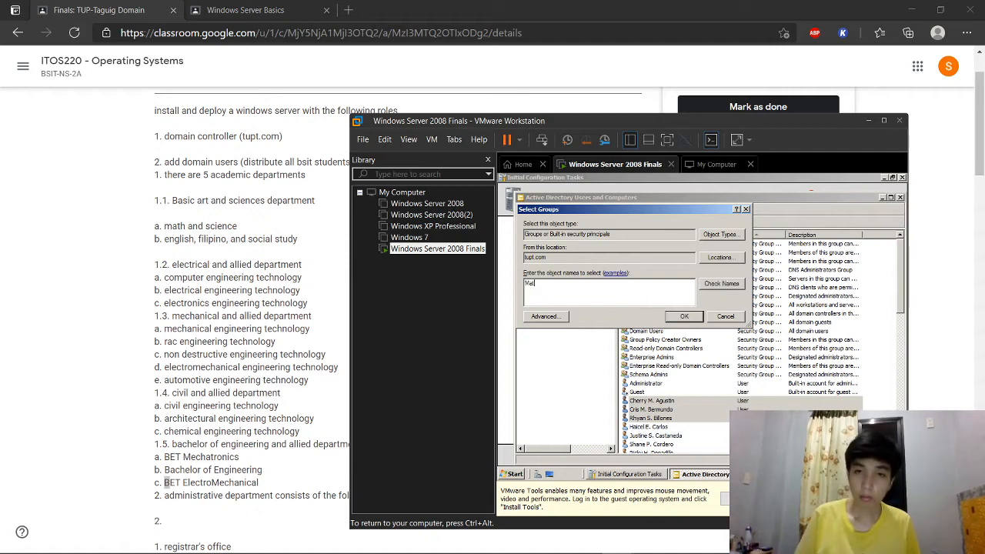
text(ath and Scie)
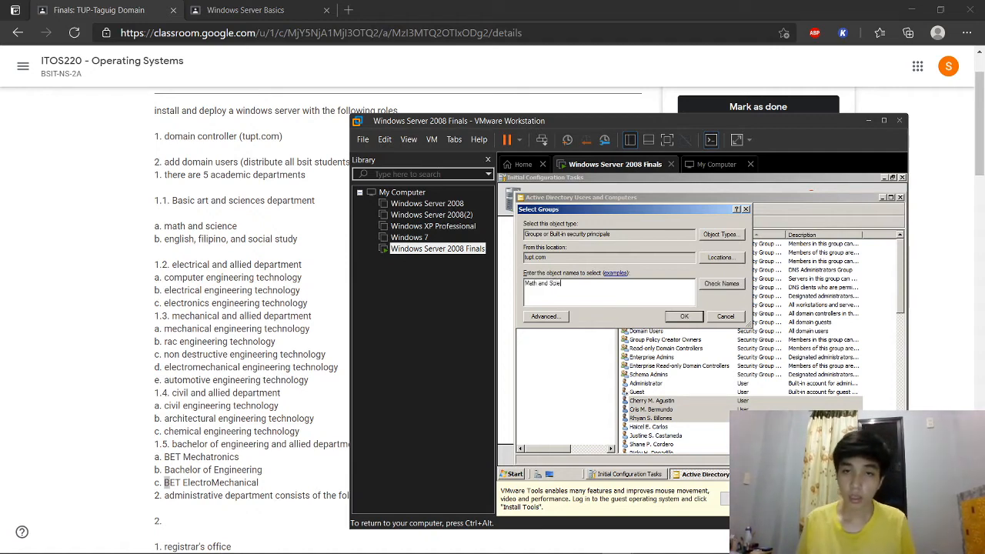
text(nce)
click(723, 284)
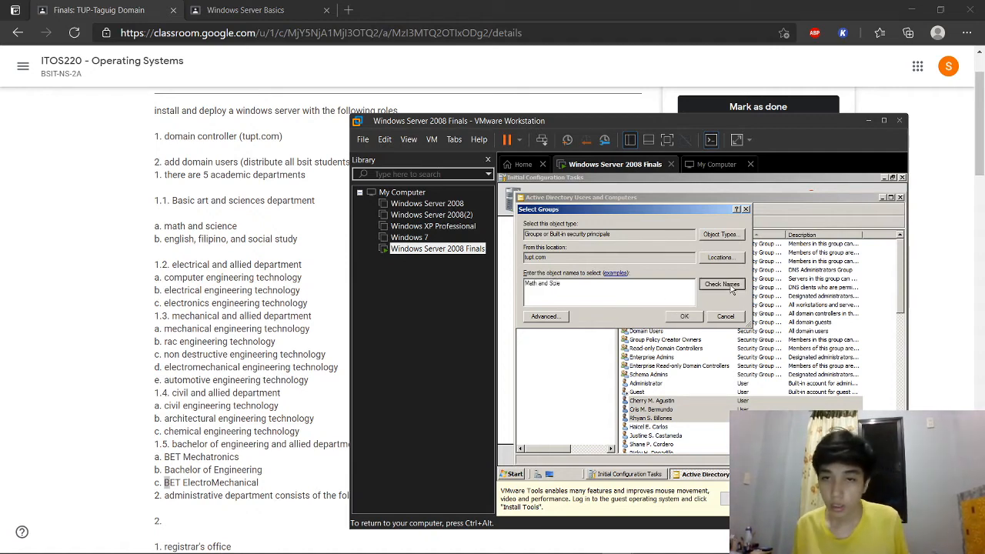
click(699, 317)
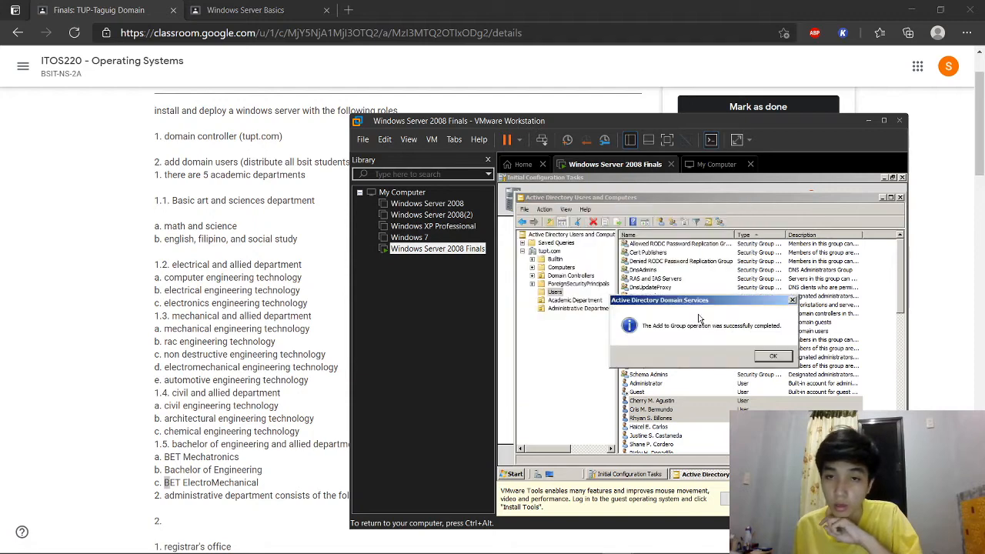
click(774, 357)
Step: Verify Math and Science's member list, then return to the domain Users list
click(581, 300)
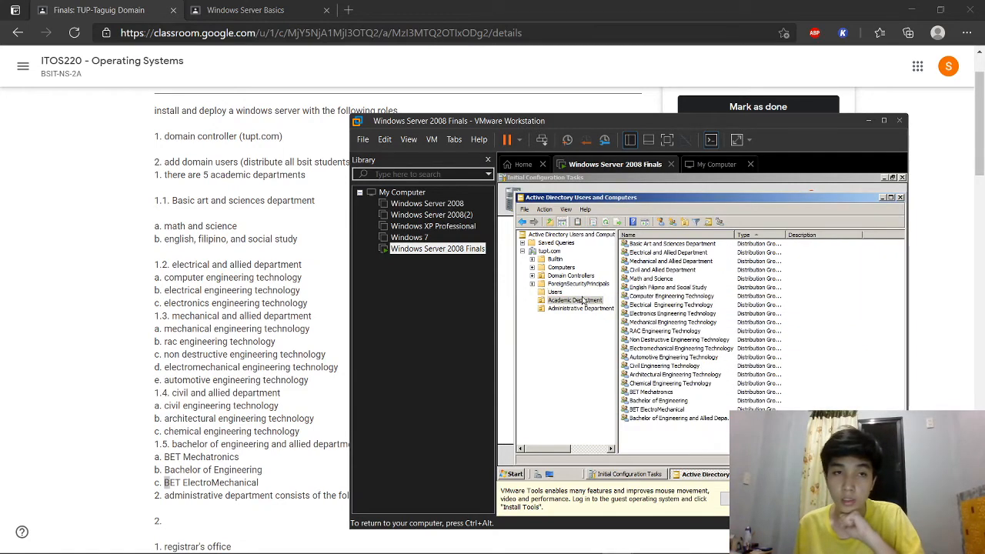
right_click(662, 280)
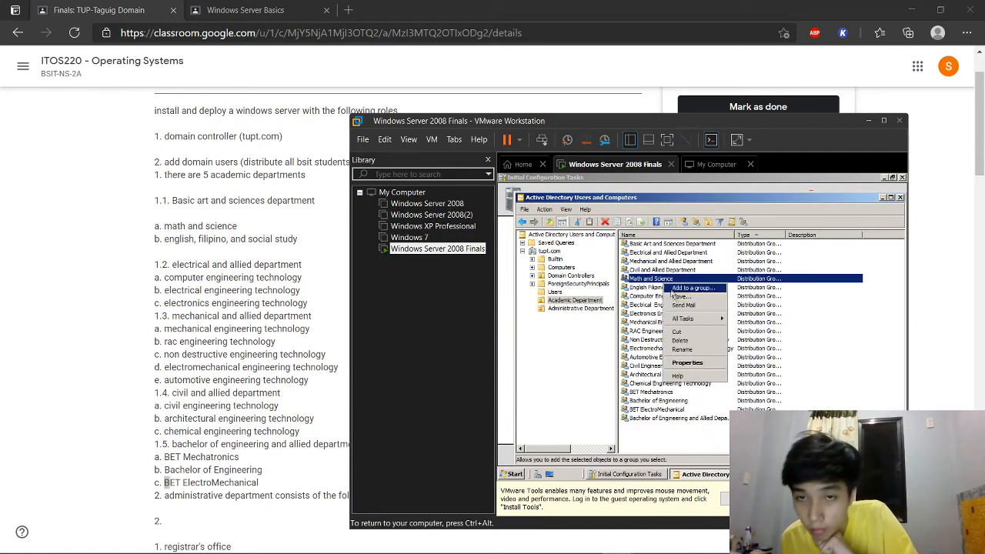
click(688, 367)
click(542, 193)
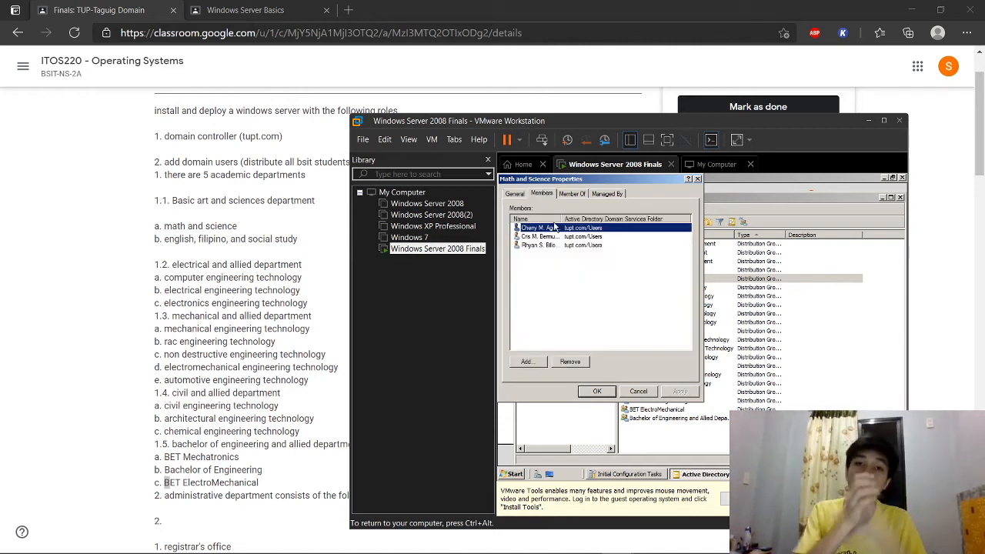
click(597, 391)
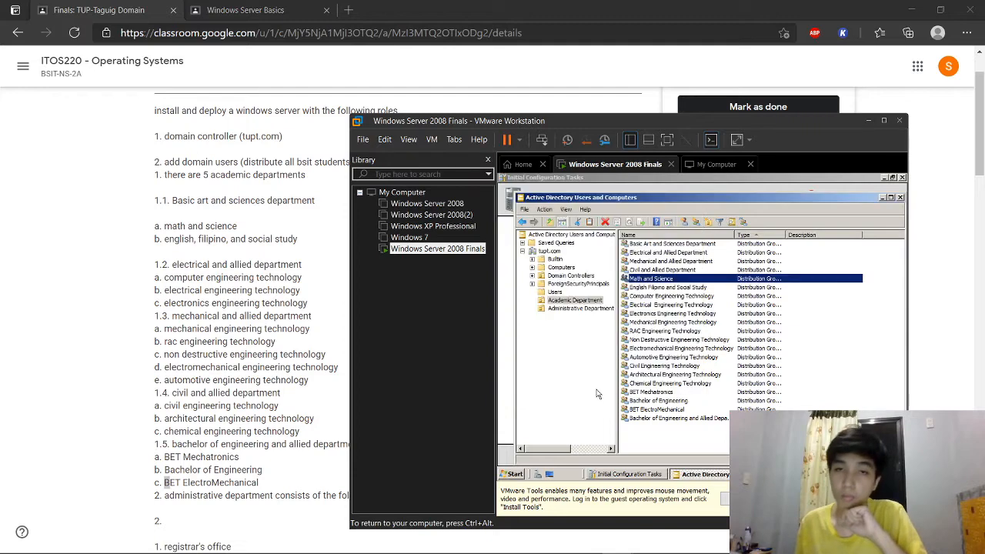
click(558, 292)
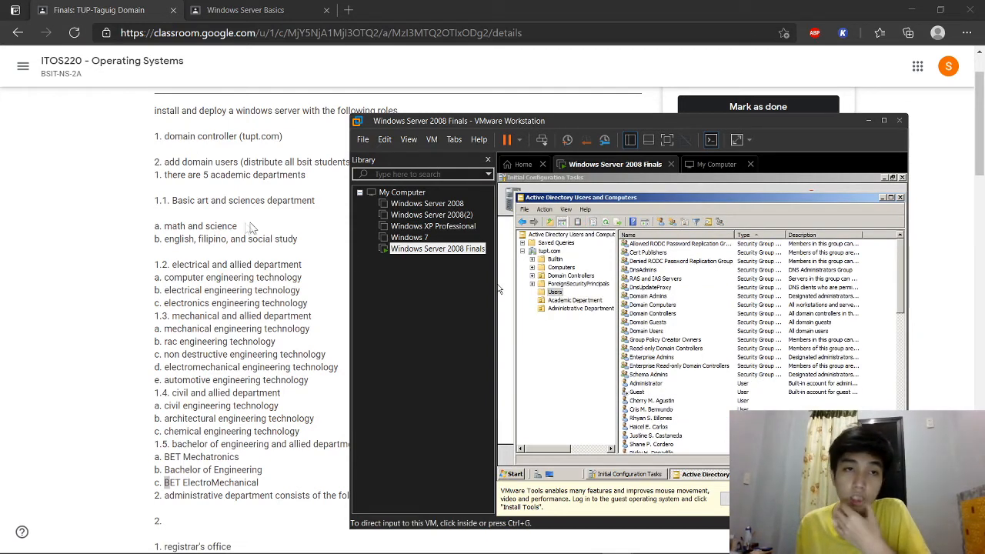
Step: Add three student users to the English Filipino and Social Study group
click(522, 303)
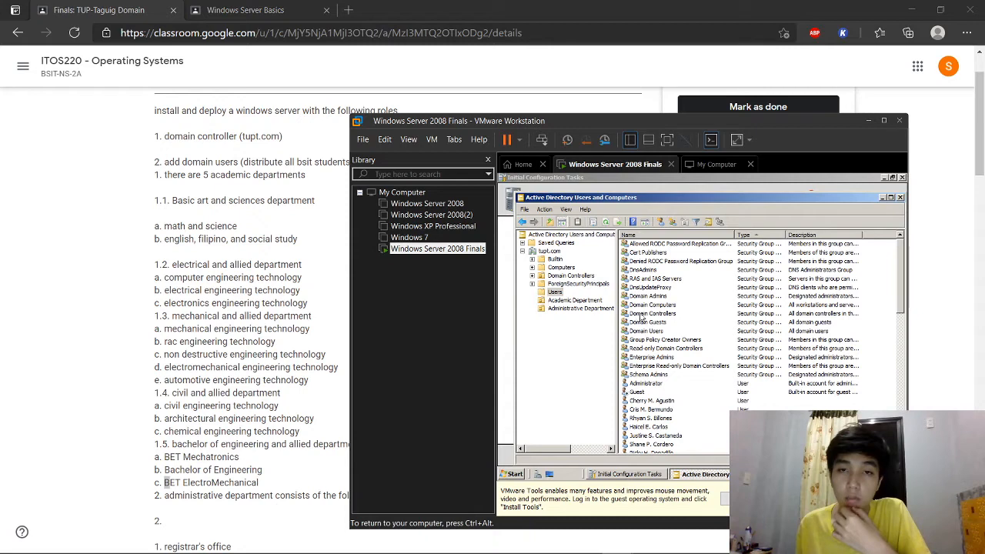
scroll(662, 396, down, 1)
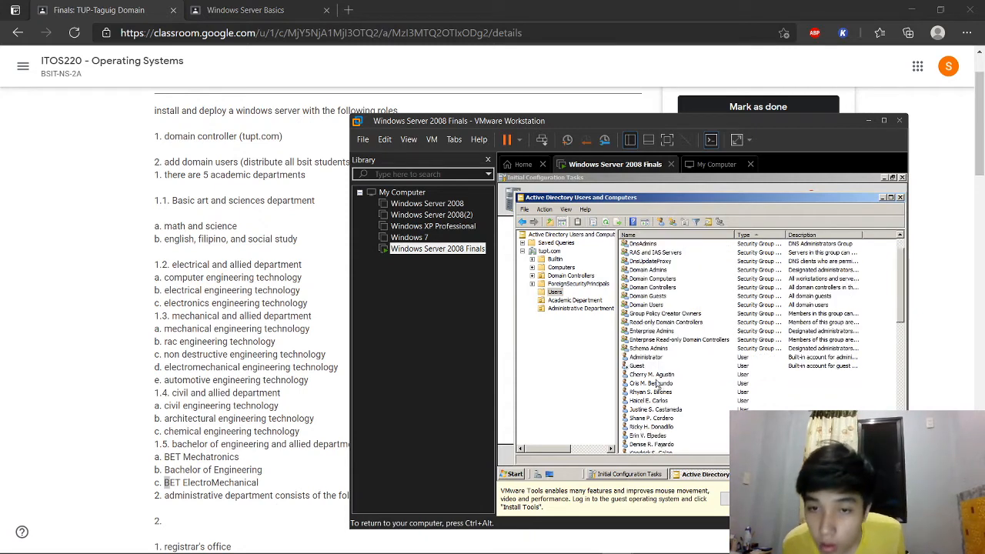
scroll(653, 391, down, 2)
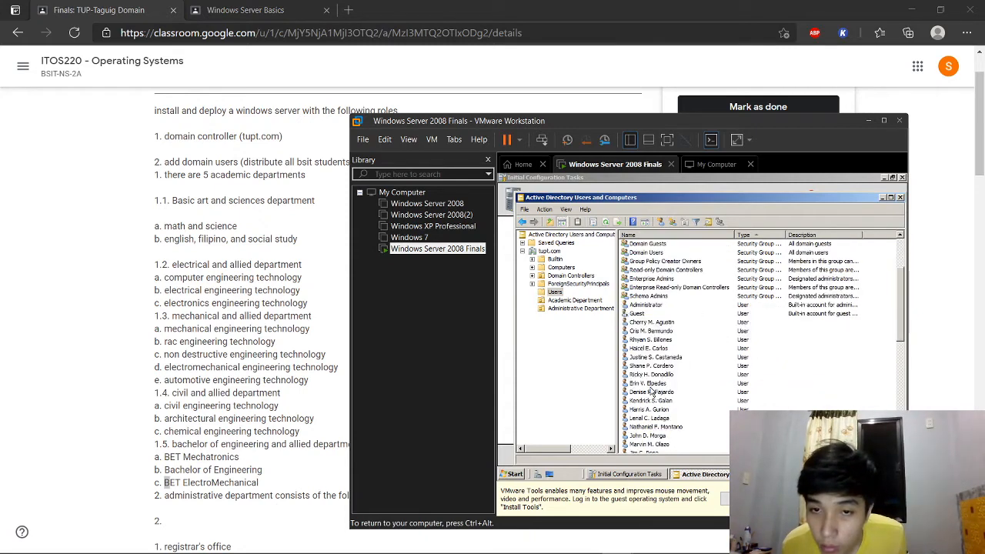
click(653, 350)
ctrl+click(657, 357)
ctrl+click(662, 365)
click(721, 222)
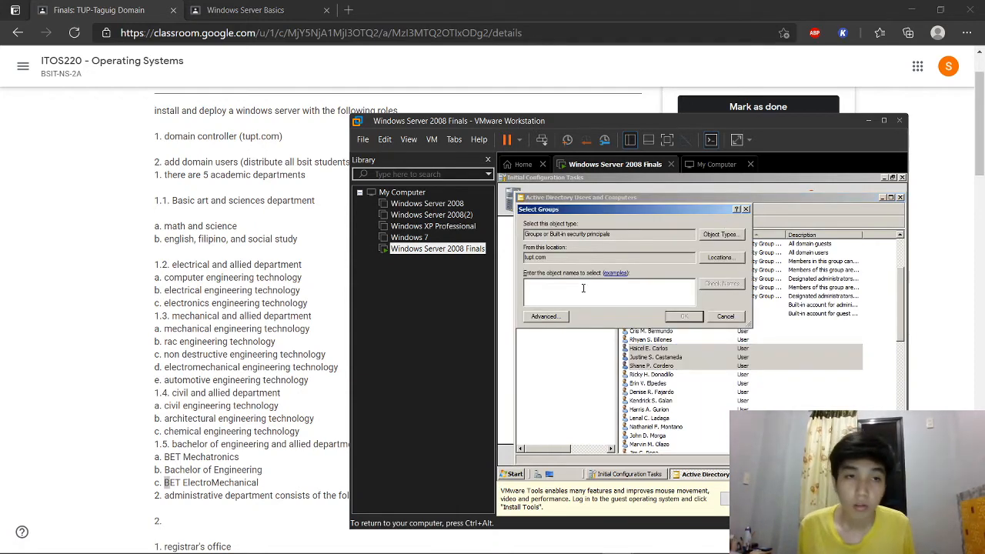
text(E)
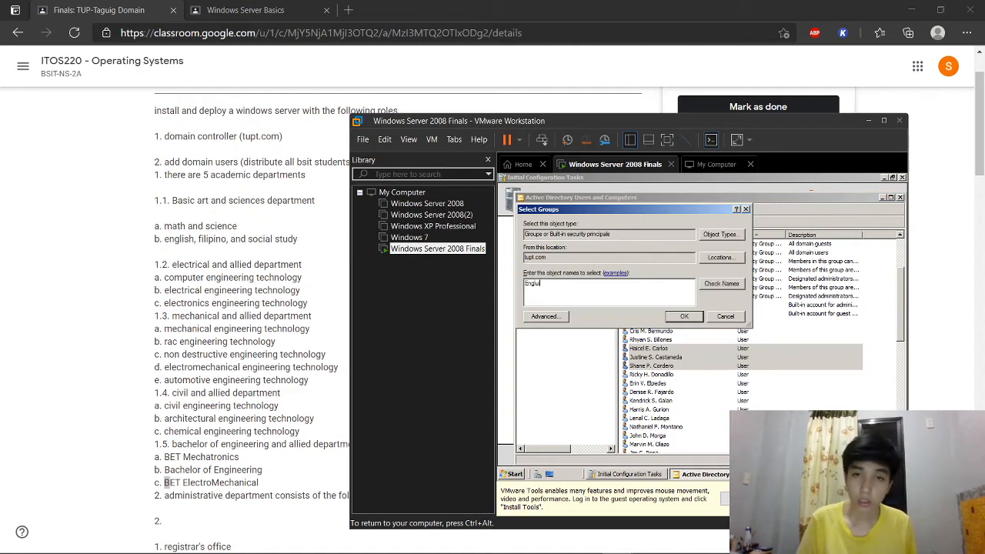
text(nglish)
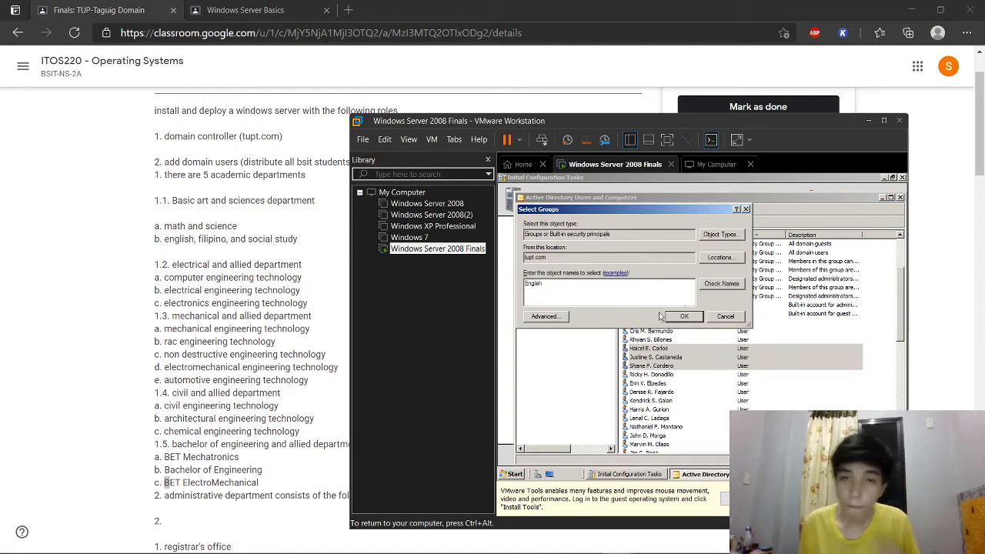
click(737, 289)
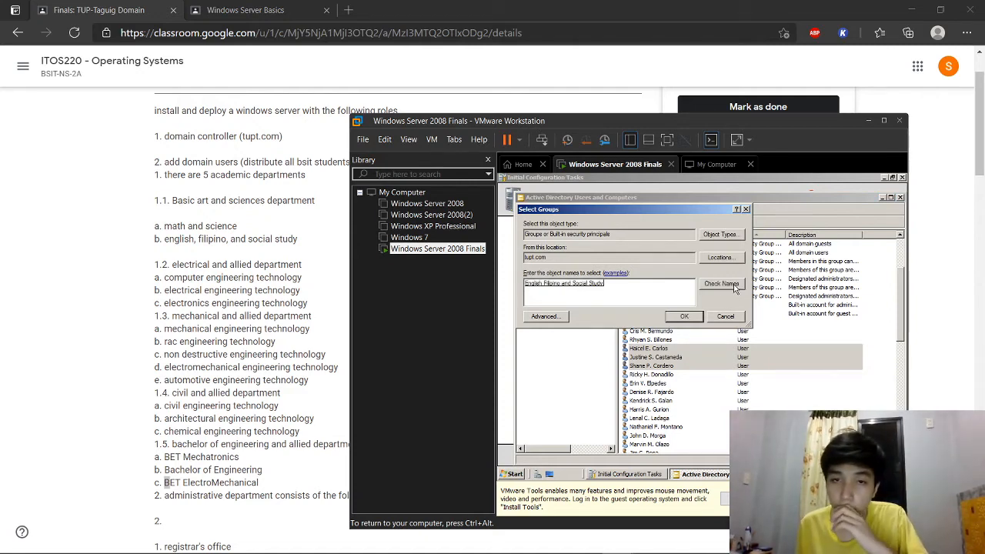
click(699, 316)
click(773, 358)
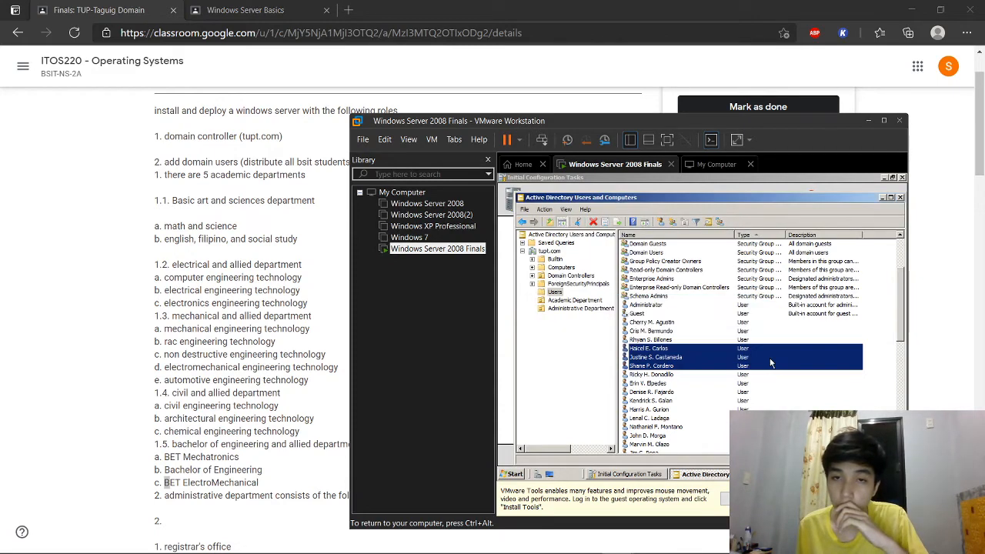
Step: Check English Filipino and Social Study's members, then go back to the Users list
click(574, 301)
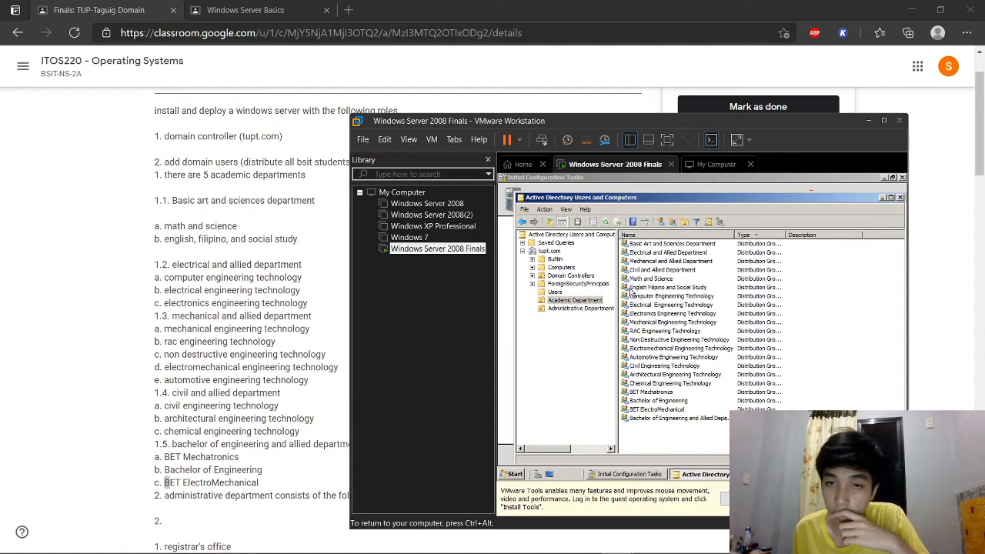
right_click(663, 287)
click(689, 371)
click(539, 193)
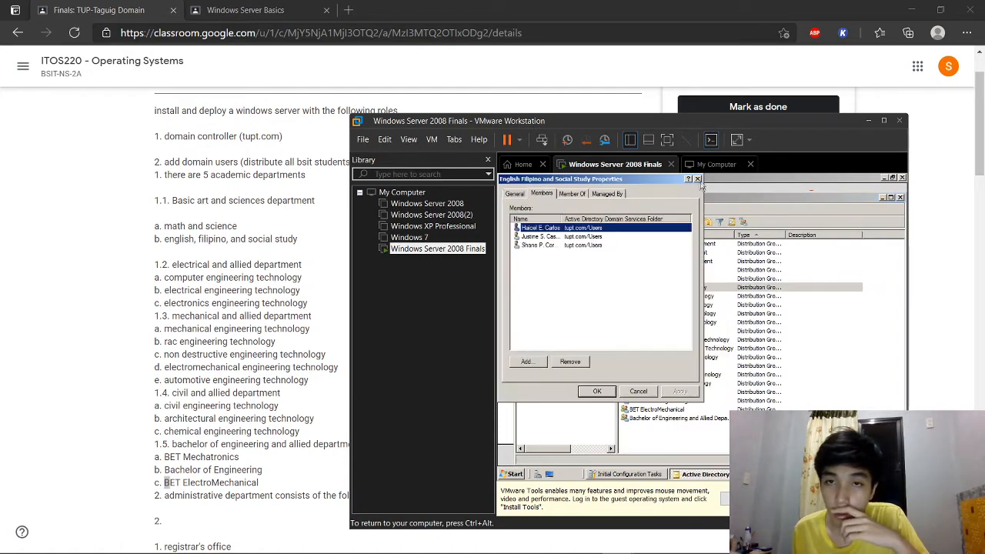
click(697, 179)
click(555, 292)
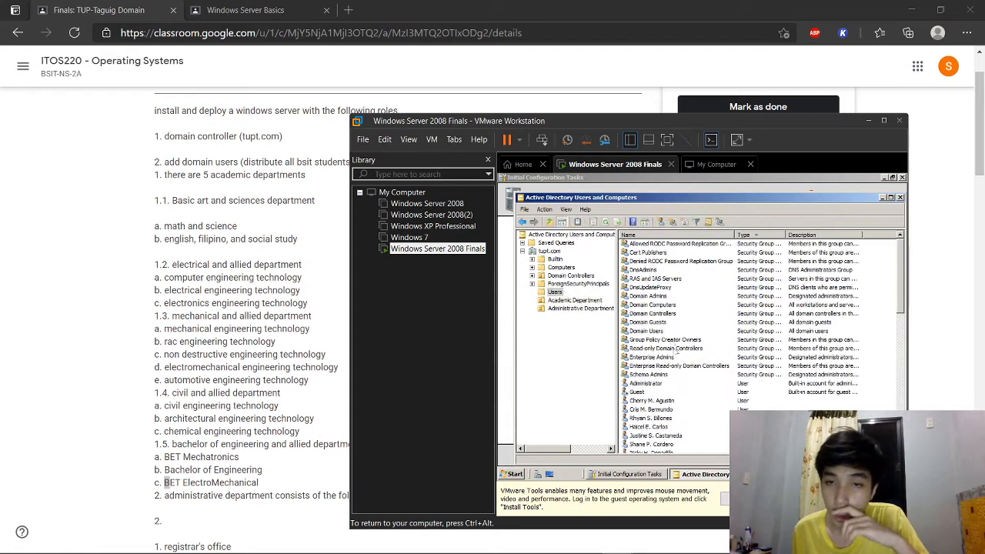
Step: Add three selected students to the Computer Engineering Technology group, resolved from 'Computer Engi'
scroll(680, 395, down, 1)
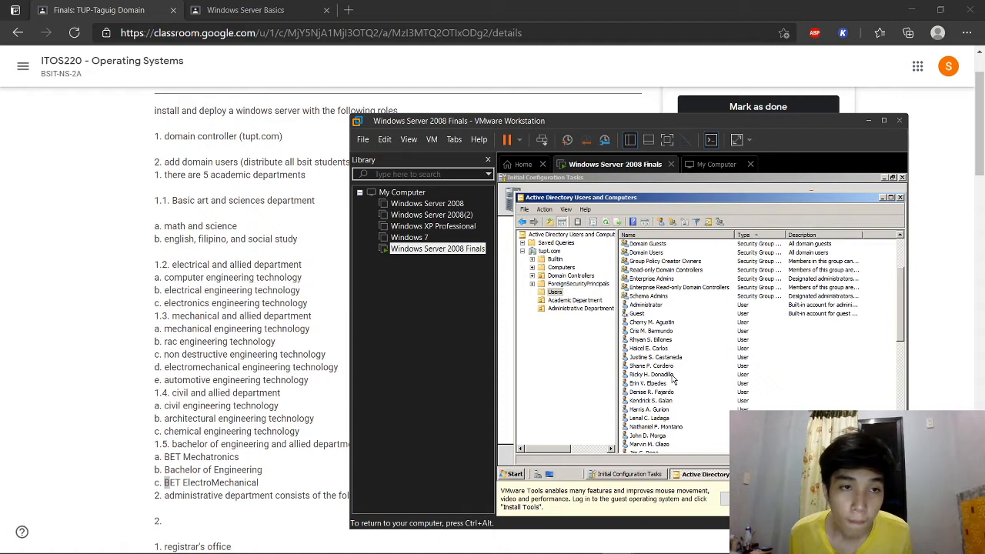
click(672, 378)
ctrl+click(658, 384)
ctrl+click(659, 392)
click(720, 222)
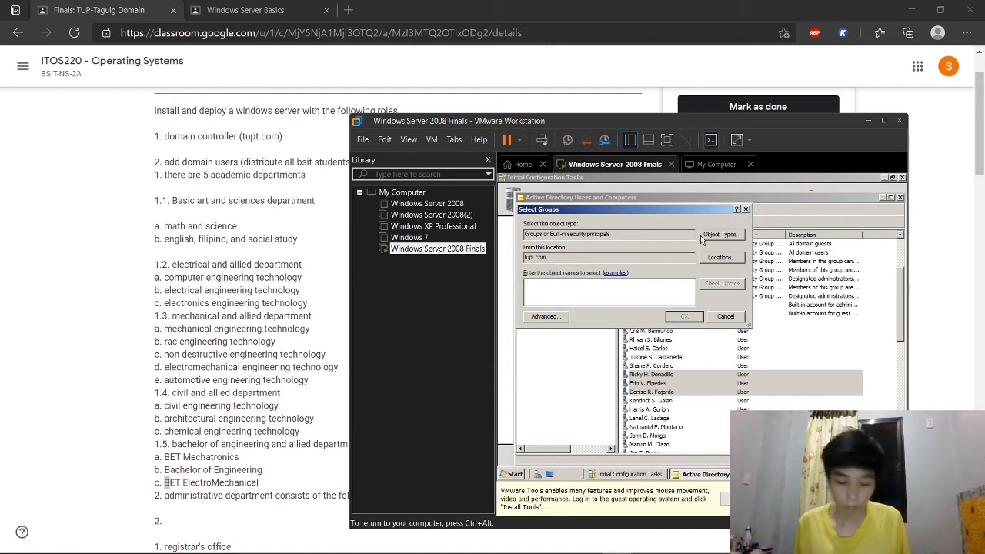
text(Computer En)
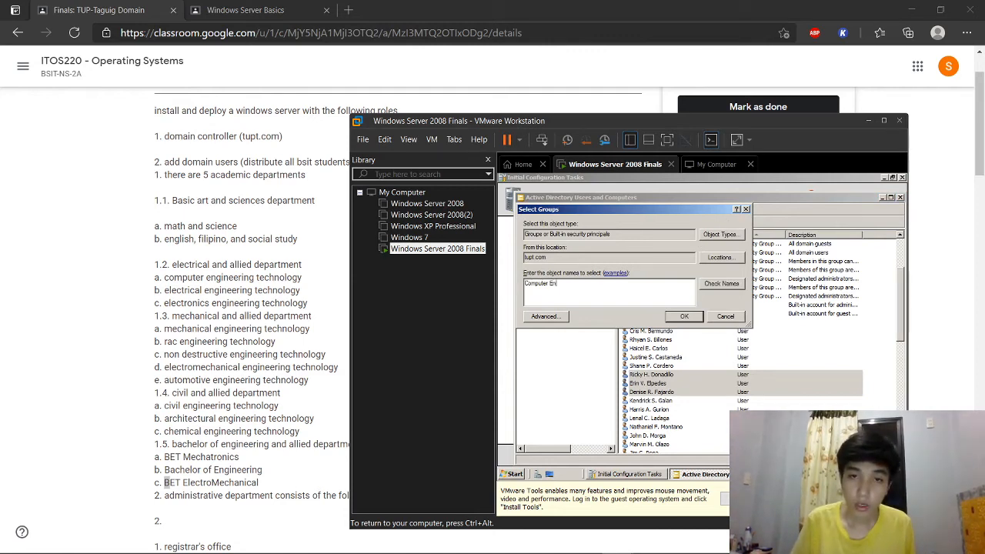
text(gi)
click(717, 284)
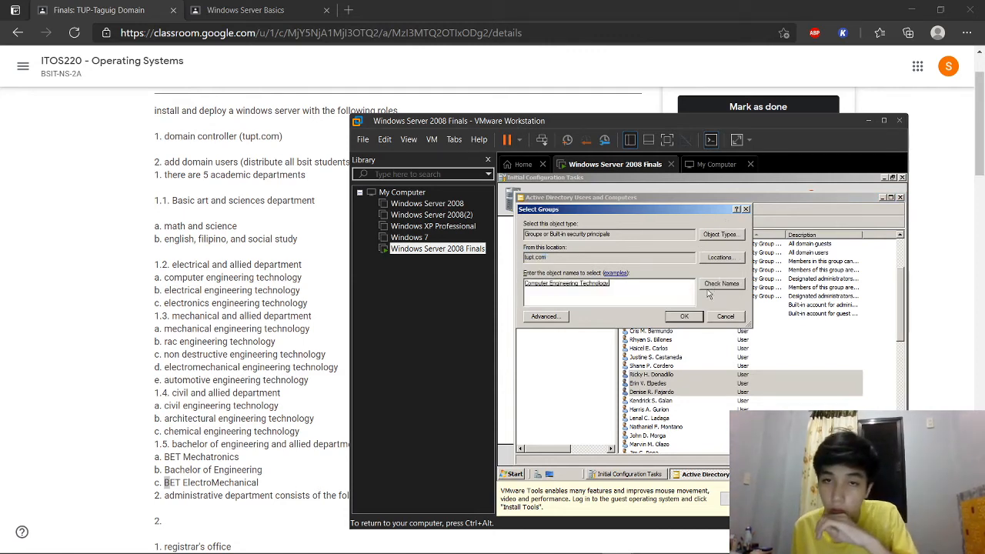
click(692, 316)
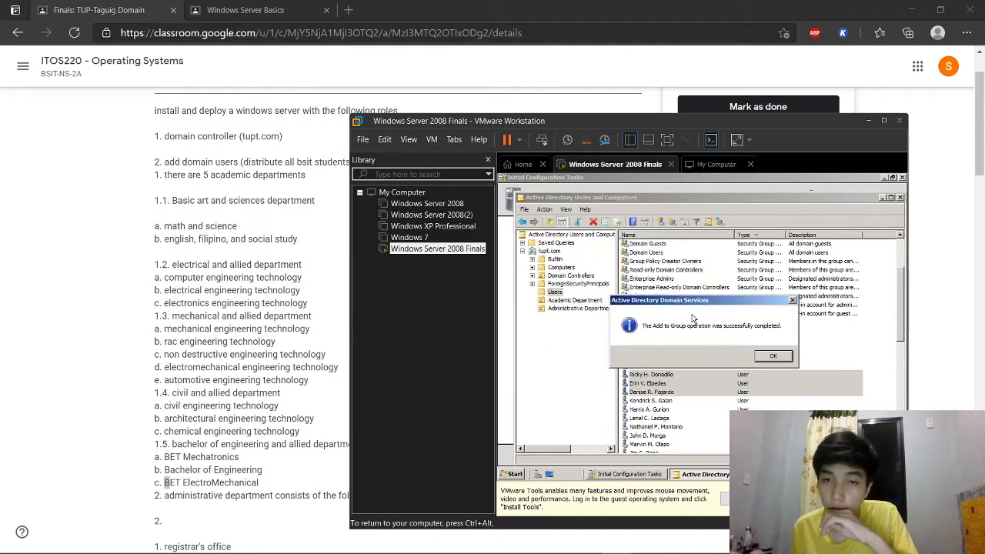
click(771, 358)
Step: Check the Computer Engineering Technology group's Members tab, then return to the Users list
click(573, 300)
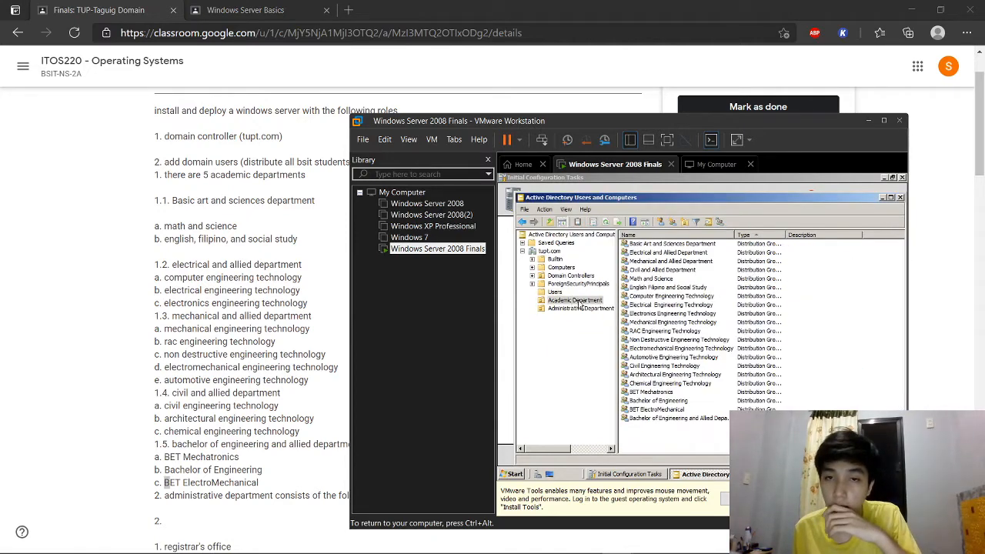
right_click(666, 297)
click(689, 375)
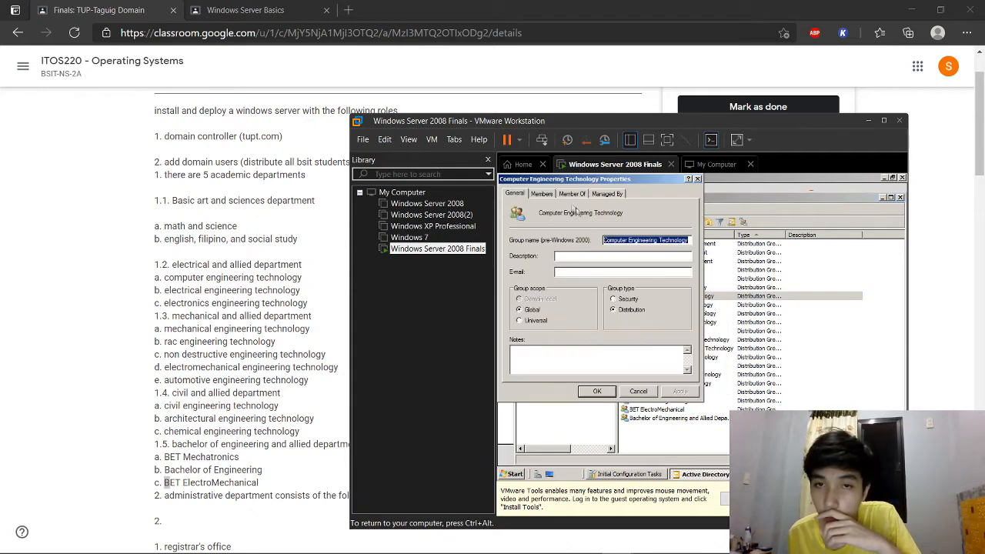
click(544, 193)
click(697, 179)
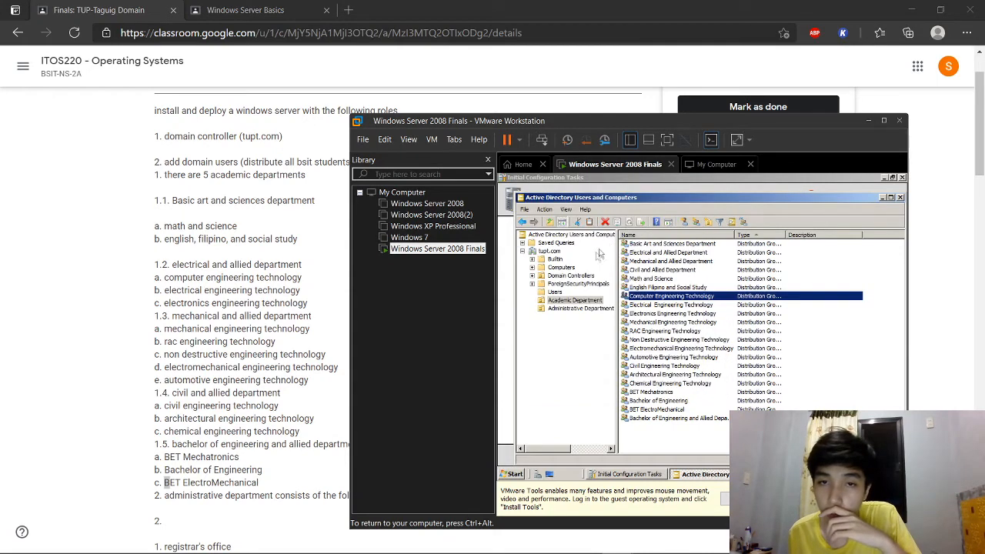
click(554, 292)
scroll(650, 398, down, 3)
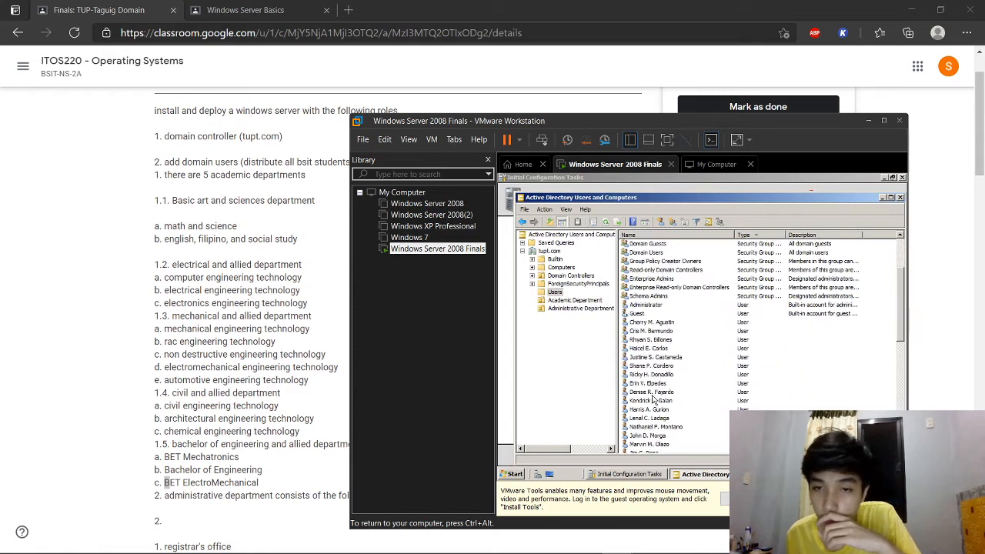
Step: Select three more students and try adding them to 'Electrical Engineering', which isn't found
scroll(674, 401, down, 2)
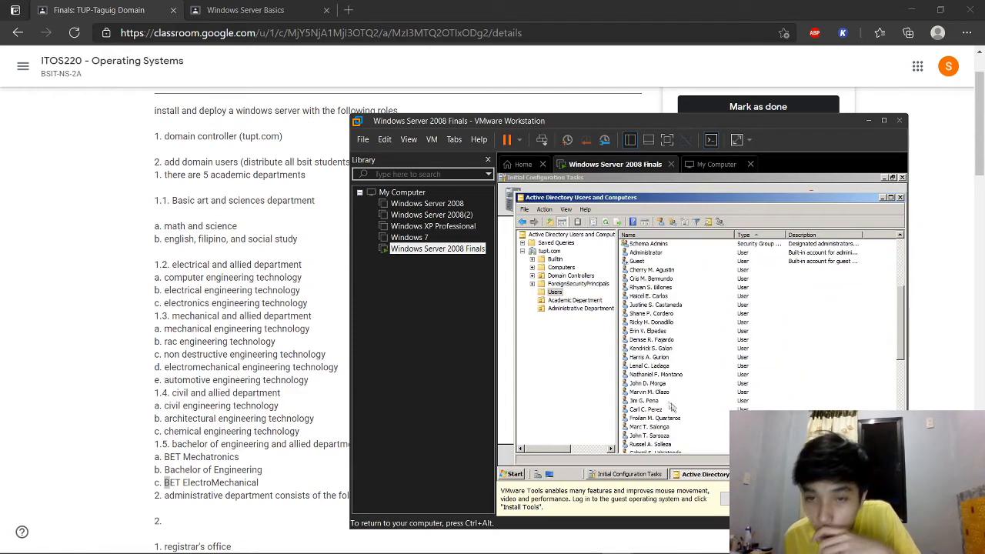
click(665, 349)
shift+click(667, 357)
shift+click(668, 365)
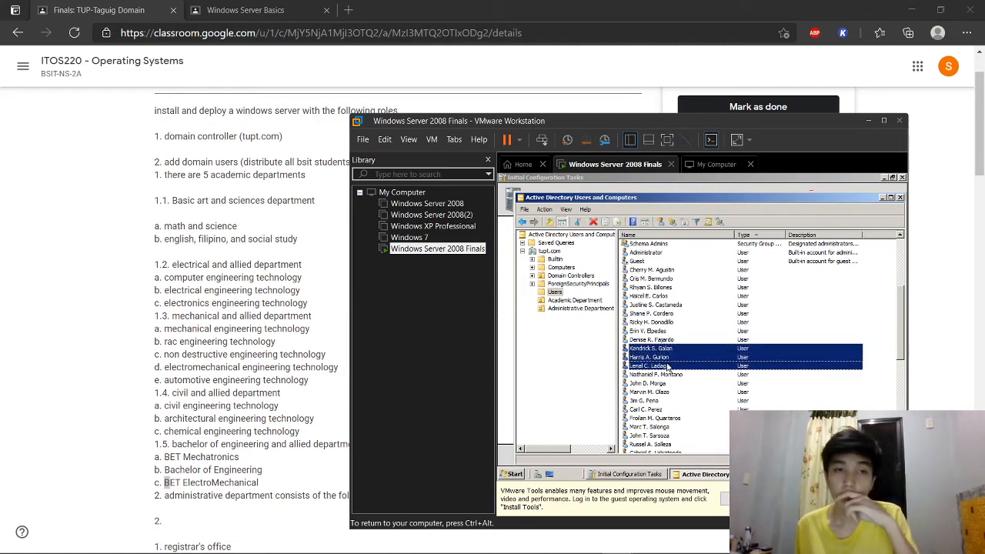
click(719, 221)
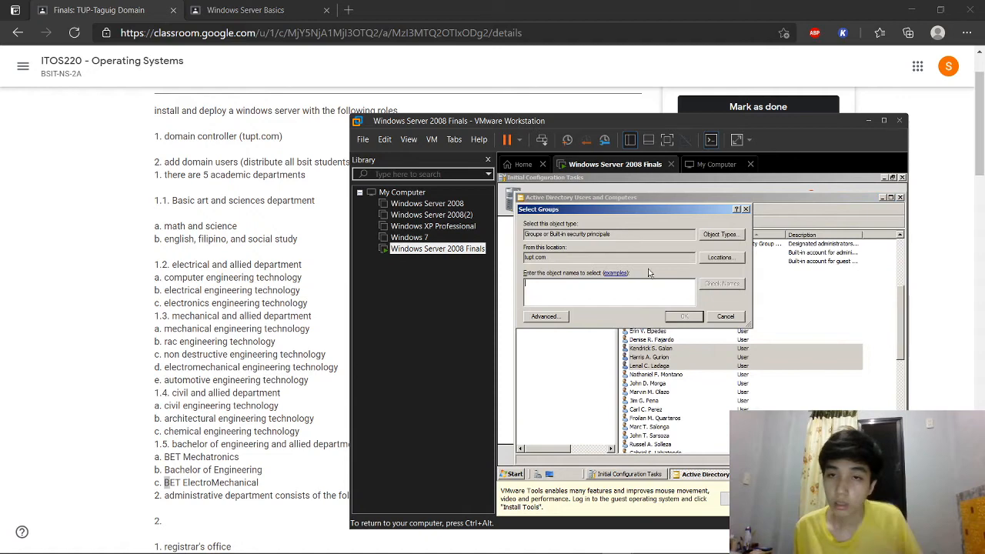
text(Electrical Enginee)
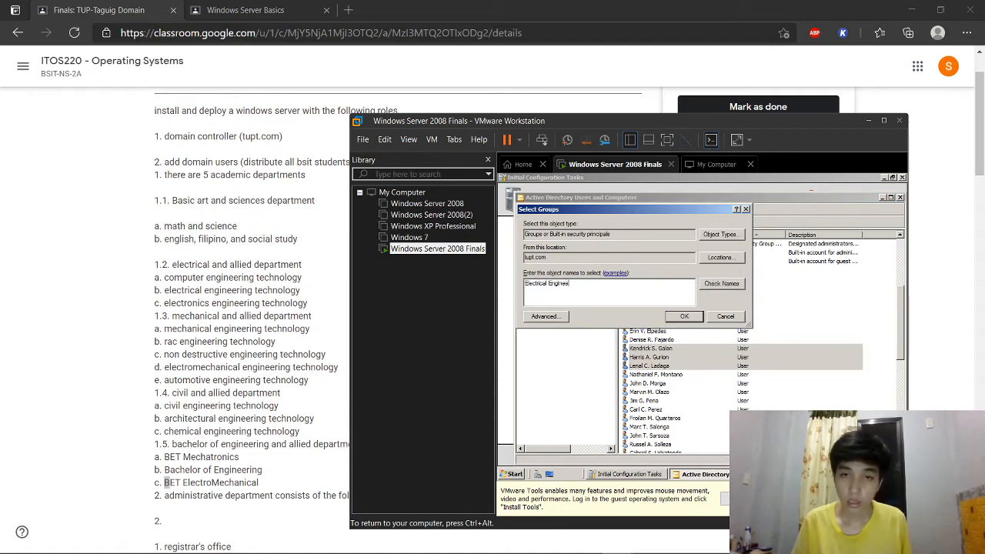
text(ring)
click(721, 285)
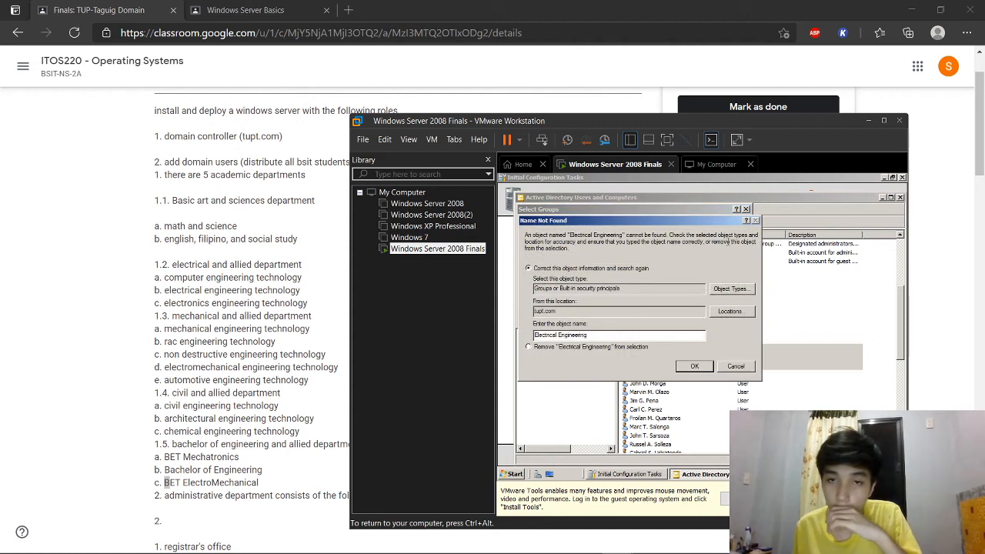
click(743, 366)
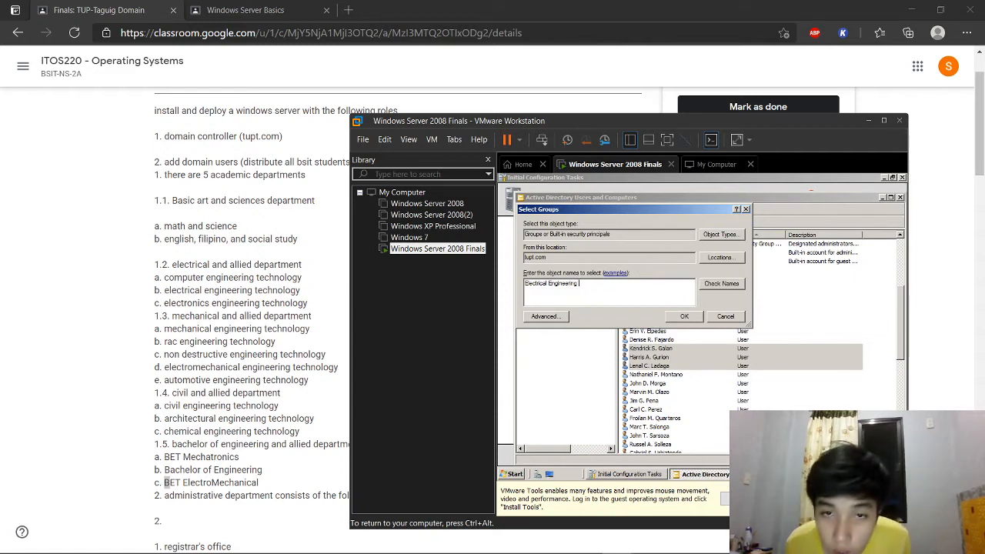
Step: Retry the group name lookup, then cancel the group selection after it fails again
text(echnology)
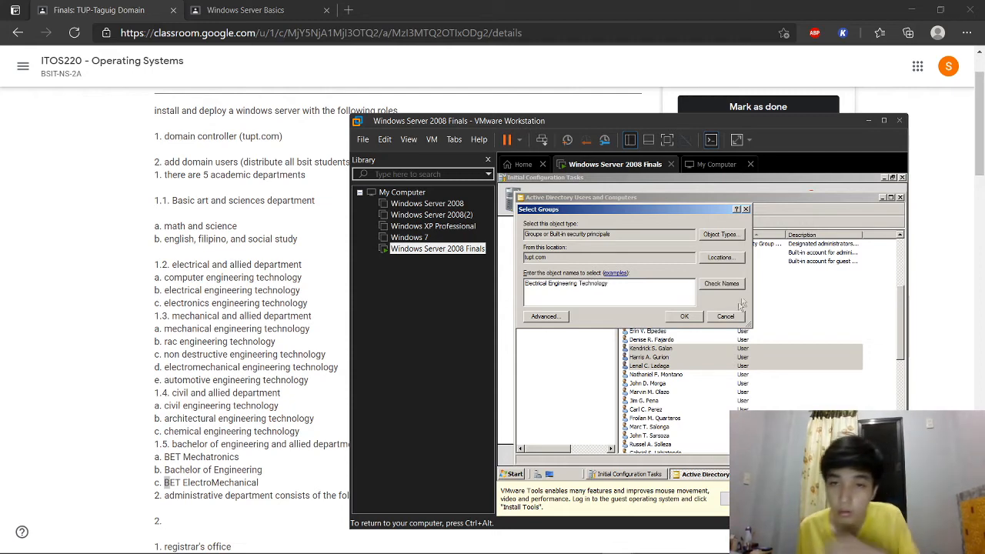
click(735, 287)
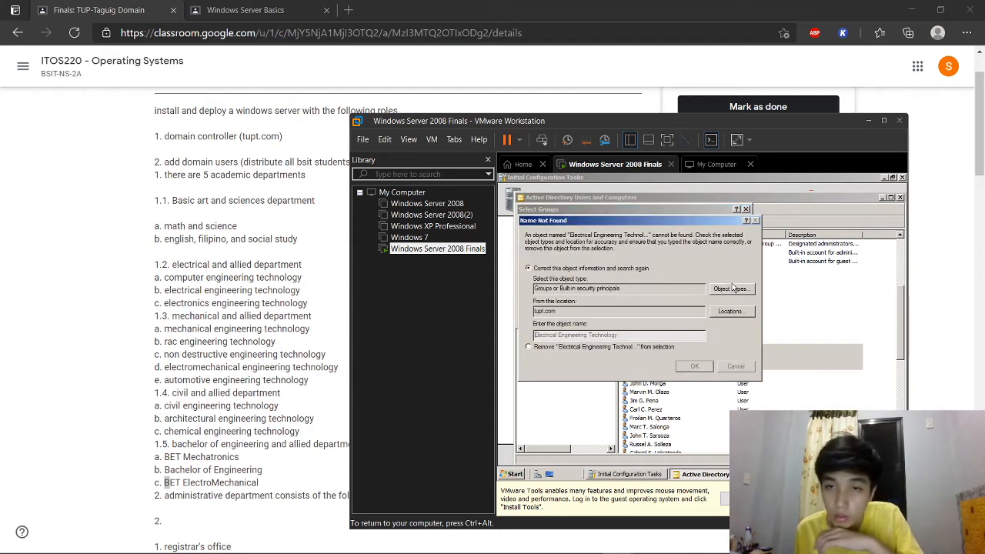
click(731, 368)
click(725, 317)
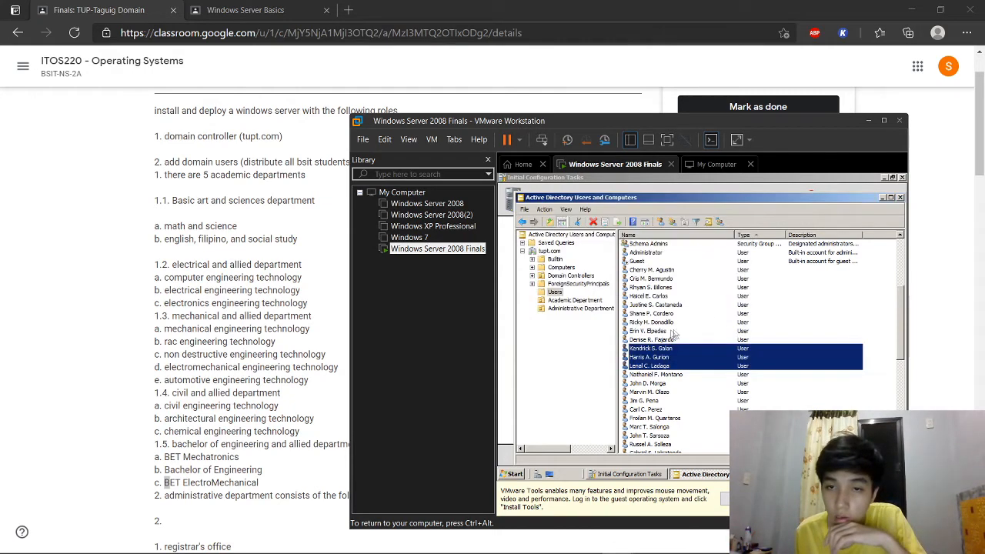
click(568, 301)
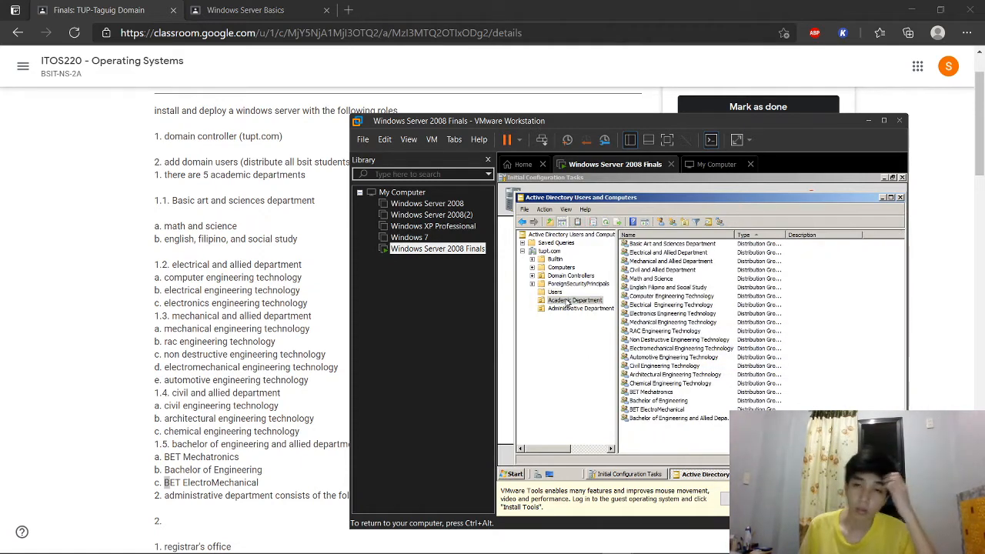
click(654, 306)
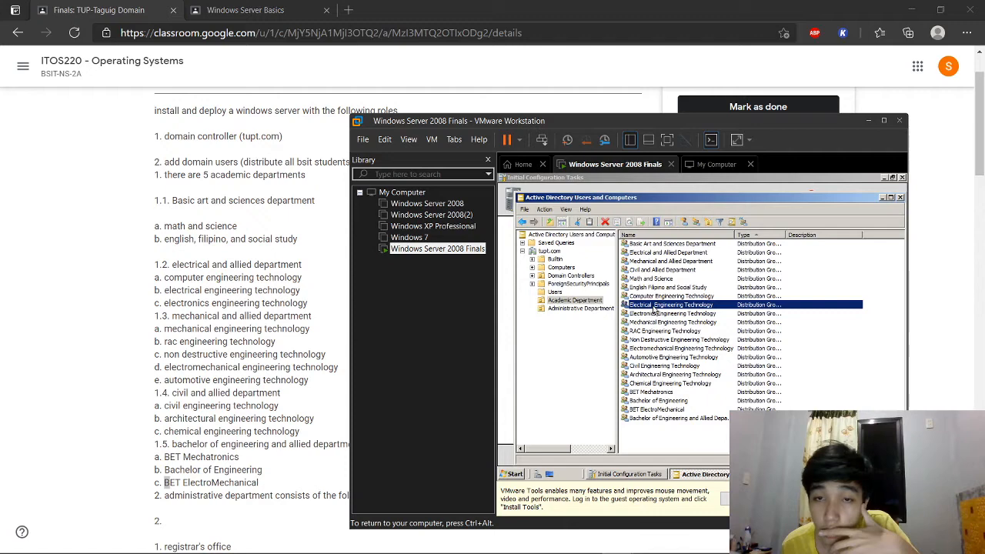
right_click(653, 309)
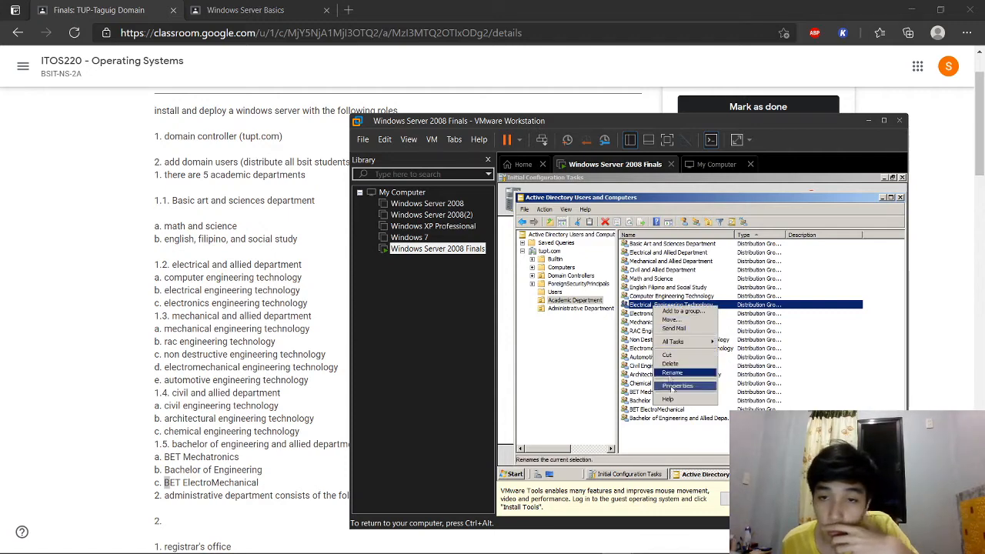
click(670, 389)
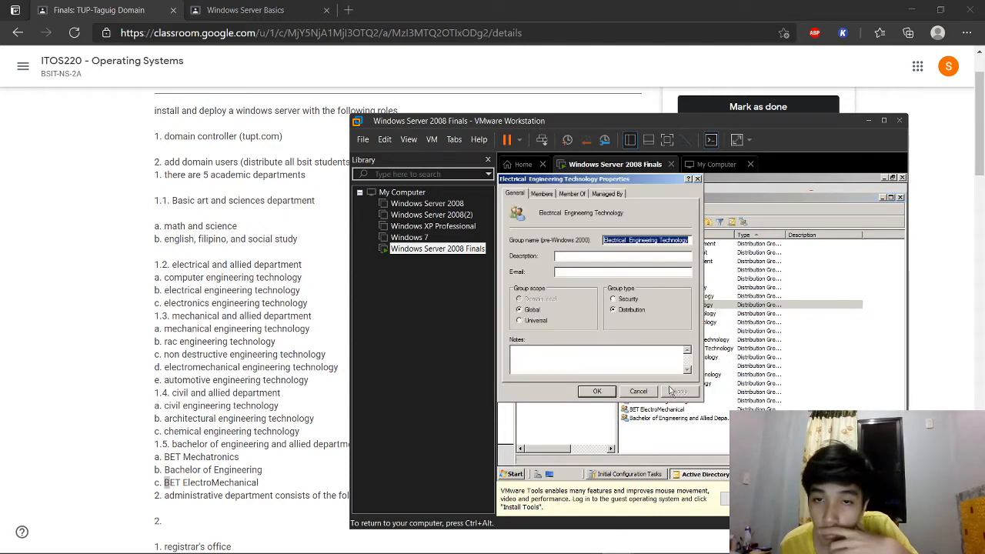
click(553, 195)
click(519, 194)
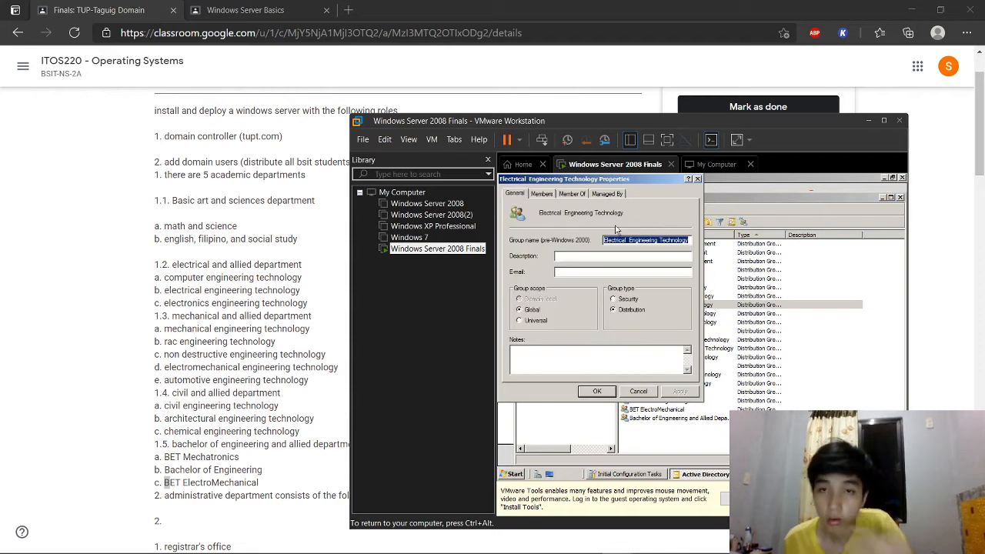
click(697, 178)
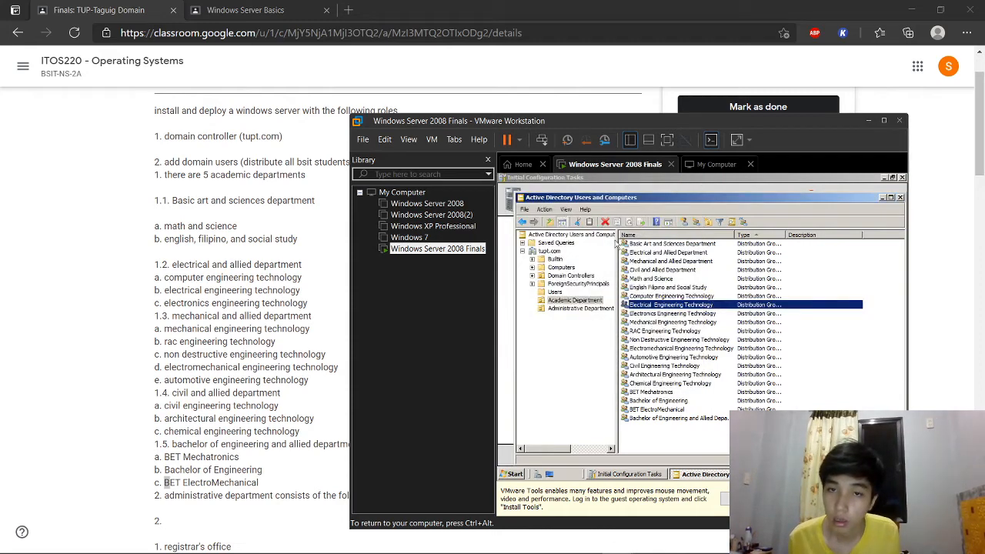
click(568, 292)
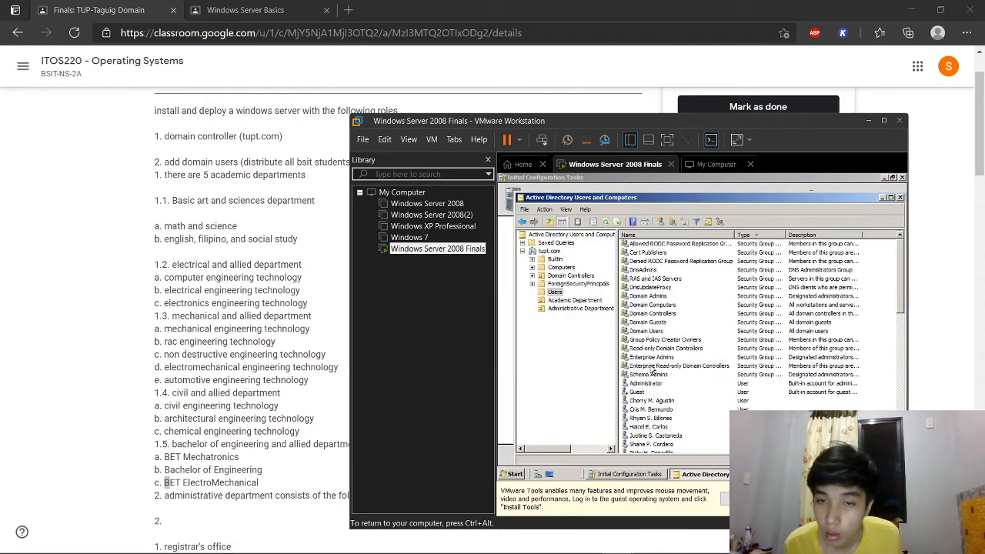
scroll(674, 400, down, 3)
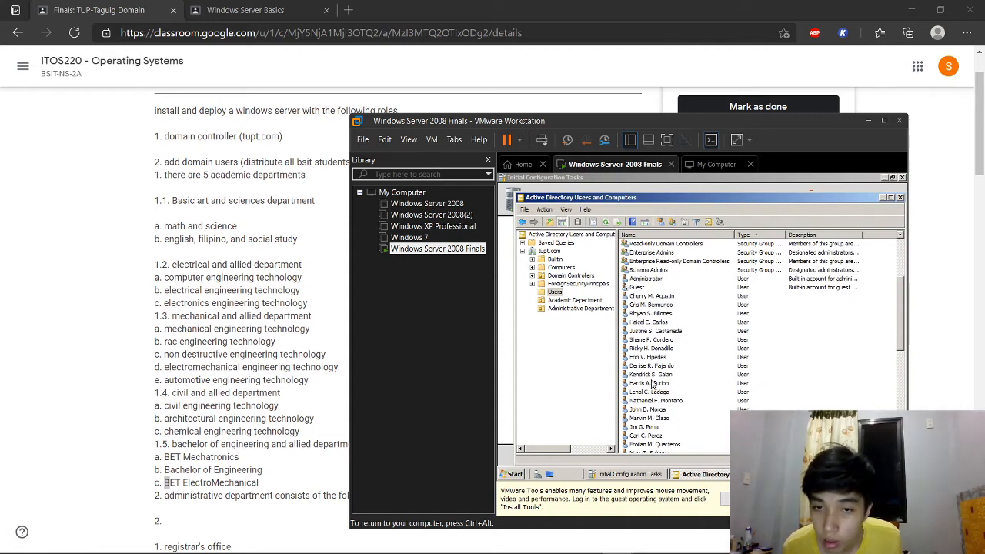
Step: Add three selected students to the pasted Electrical Engineering Technology group
click(652, 375)
ctrl+click(655, 383)
ctrl+click(655, 392)
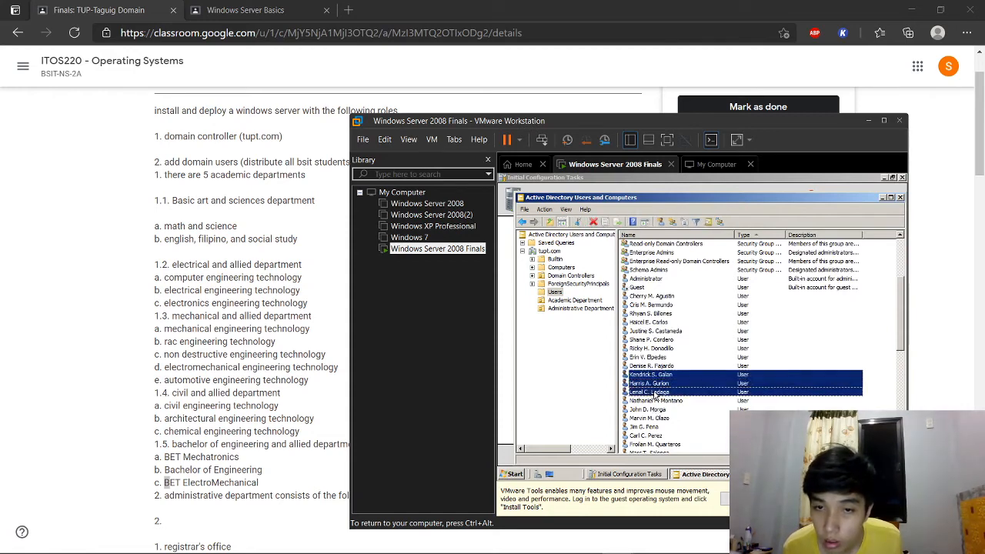
click(721, 223)
text(Electrical  Engineering Technology)
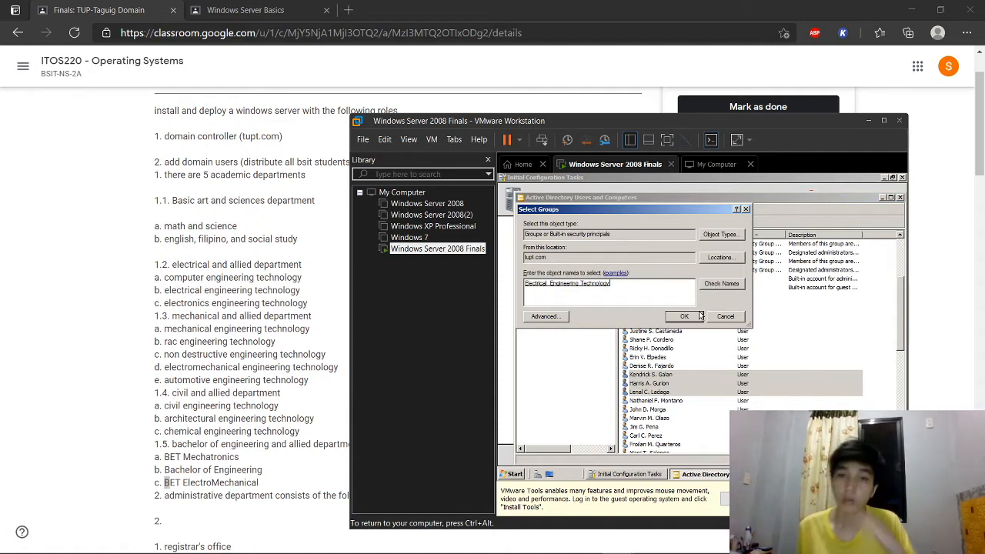
click(697, 316)
click(766, 358)
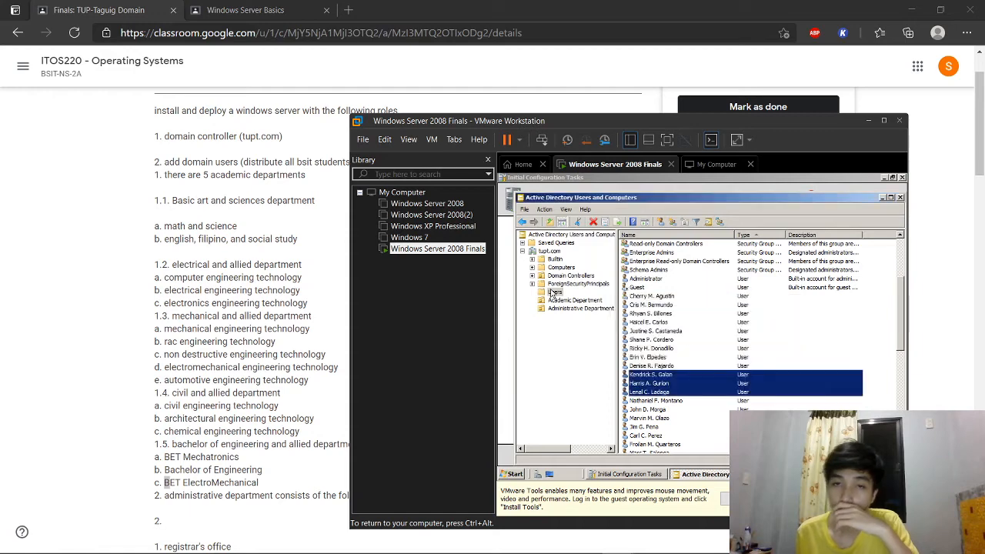
Step: Check the Electrical Engineering Technology group's members, then return to the Users list
click(565, 300)
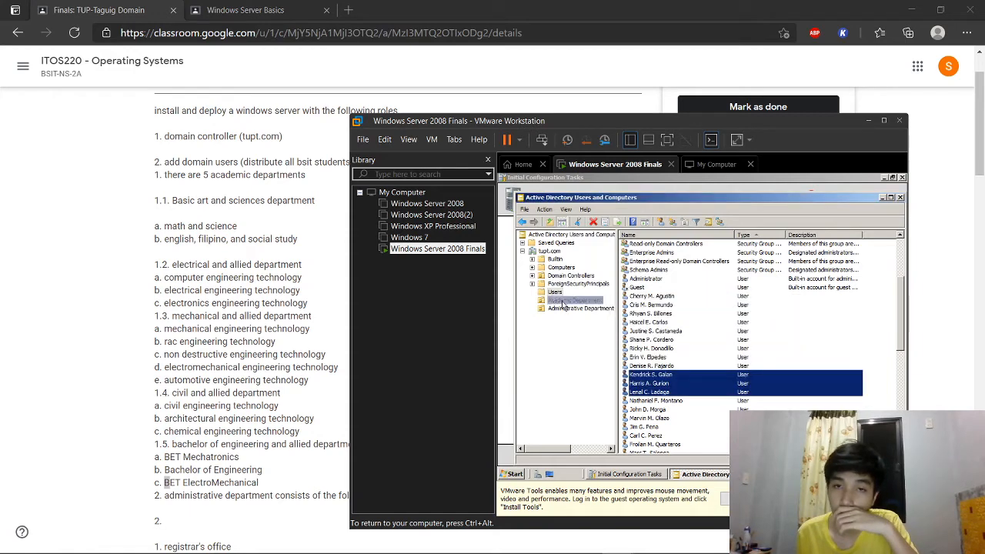
click(670, 314)
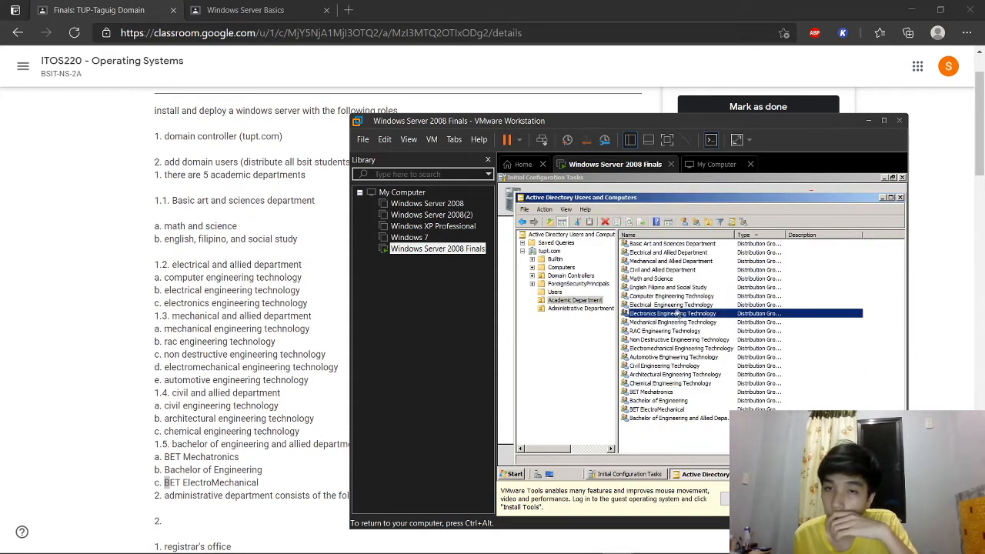
right_click(677, 305)
click(700, 389)
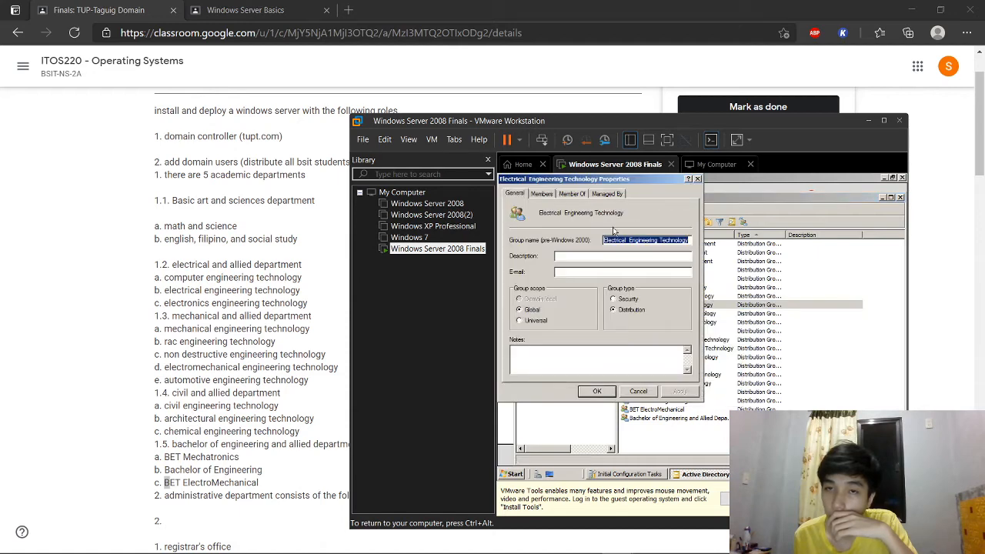
click(545, 194)
click(697, 179)
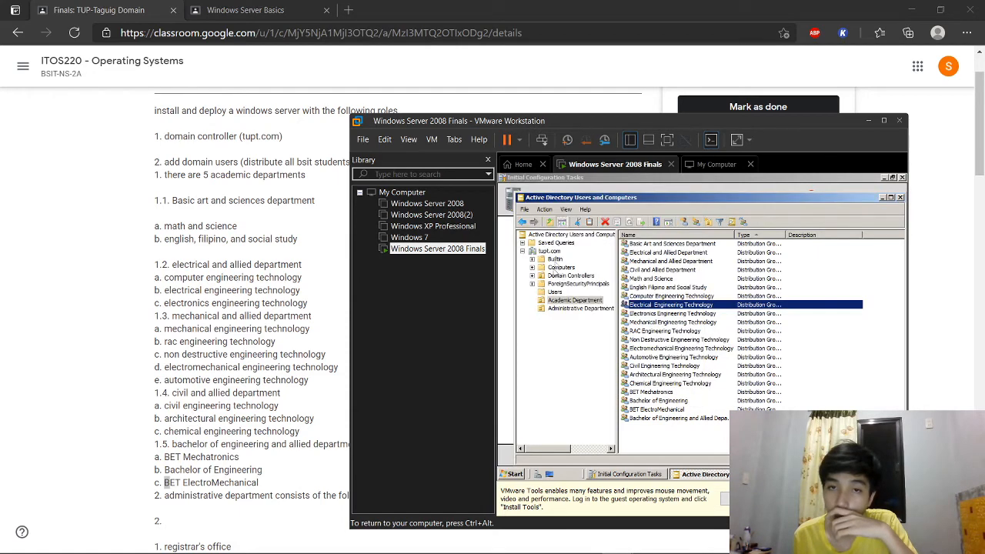
click(558, 293)
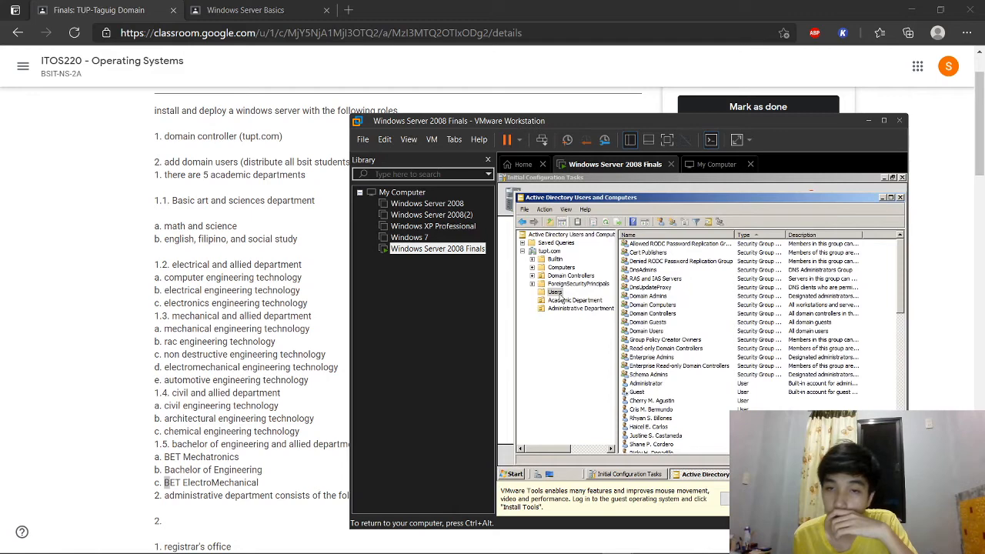
Step: Add the next three students to Electronics Engineering Technology, resolved from 'Electronics Engin'
scroll(671, 379, down, 5)
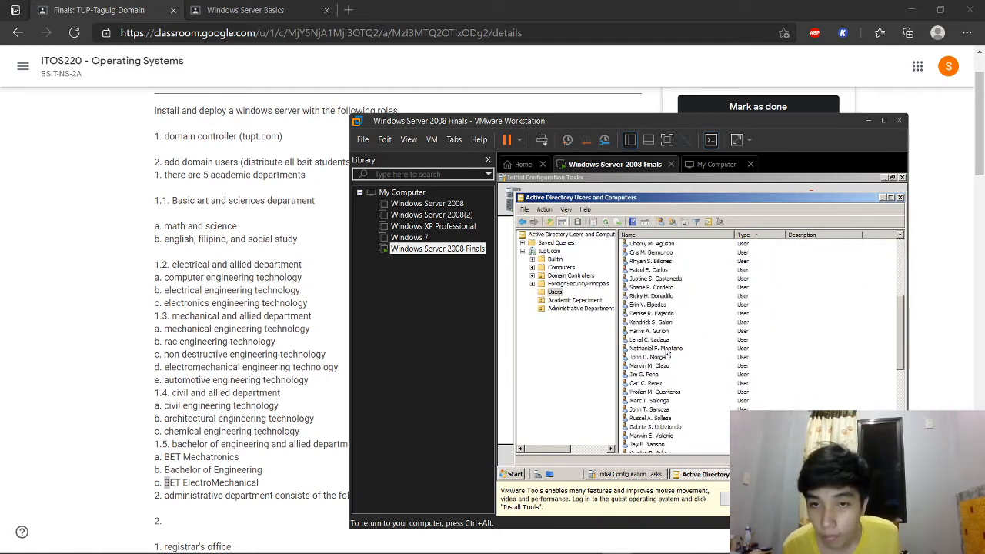
drag(671, 348, 669, 369)
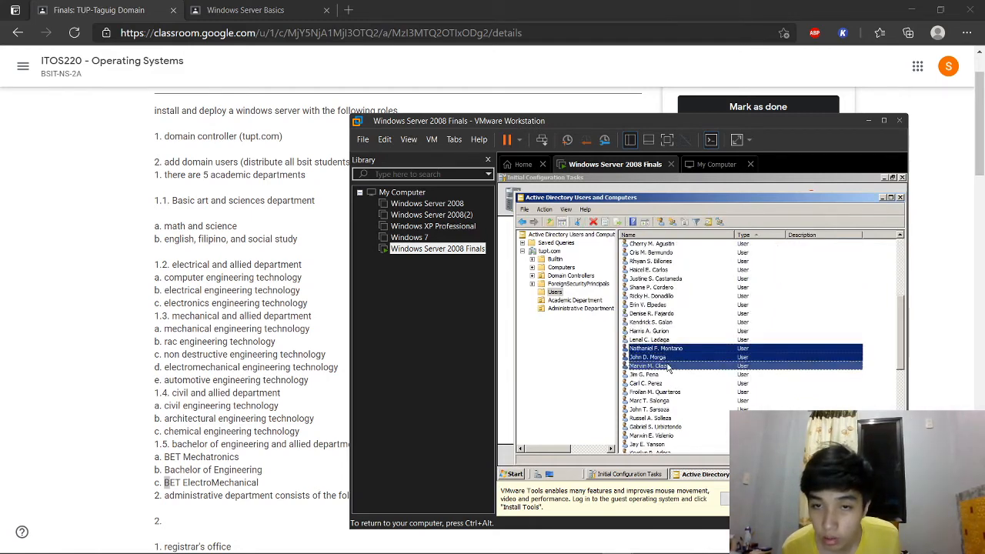
click(723, 223)
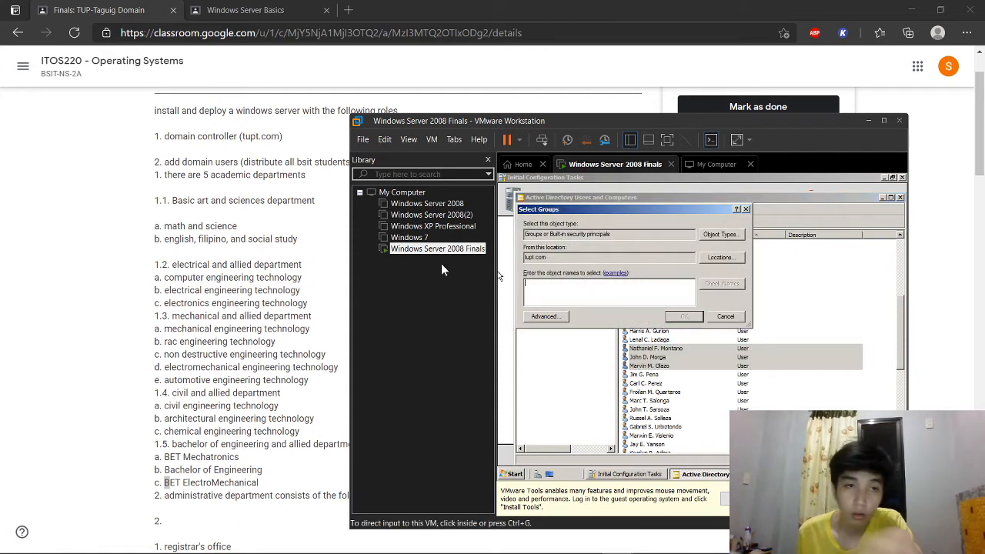
click(612, 282)
text(E)
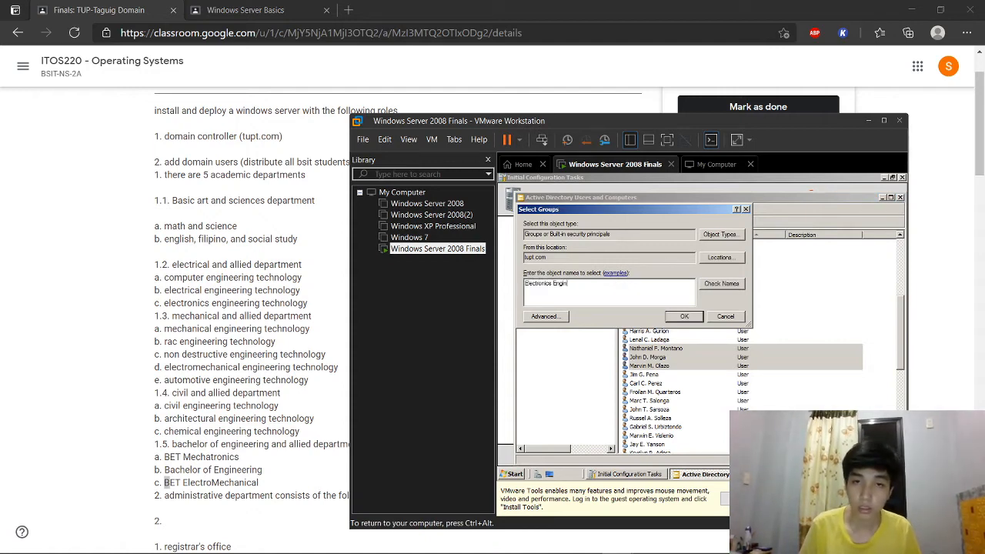
text(lectronics Engin)
click(709, 286)
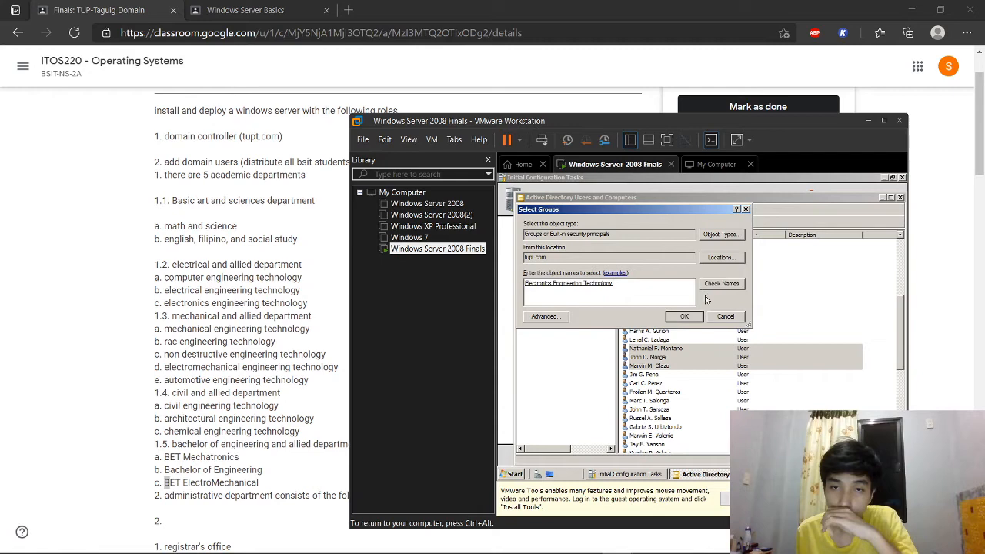
click(698, 317)
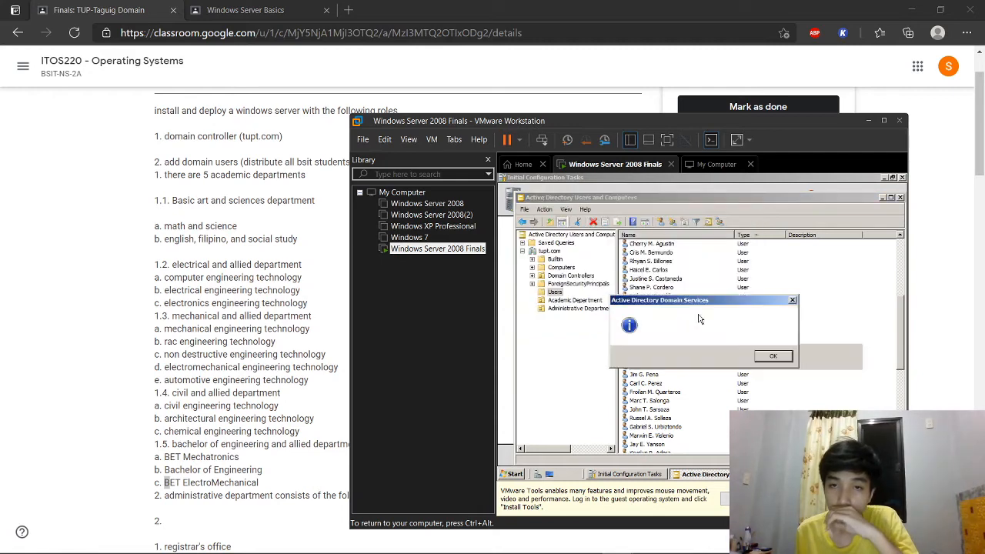
click(773, 355)
Step: Confirm the three new members in the group's properties, then return to Users
click(573, 300)
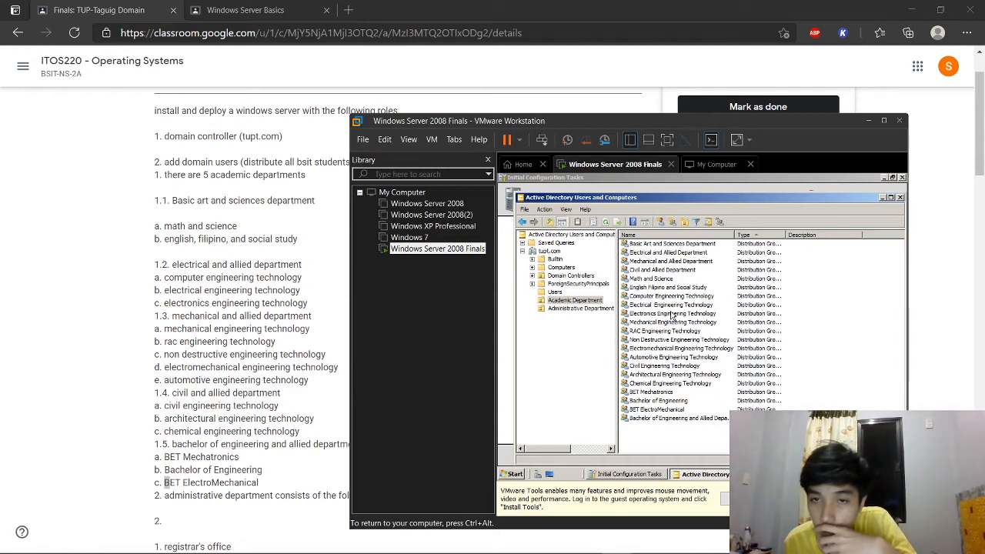
right_click(671, 315)
click(700, 399)
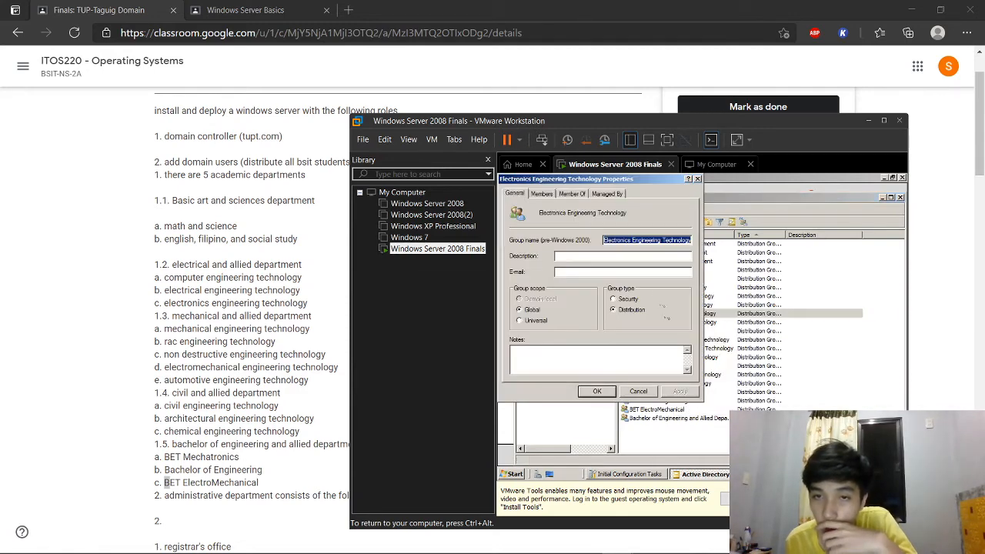
click(542, 193)
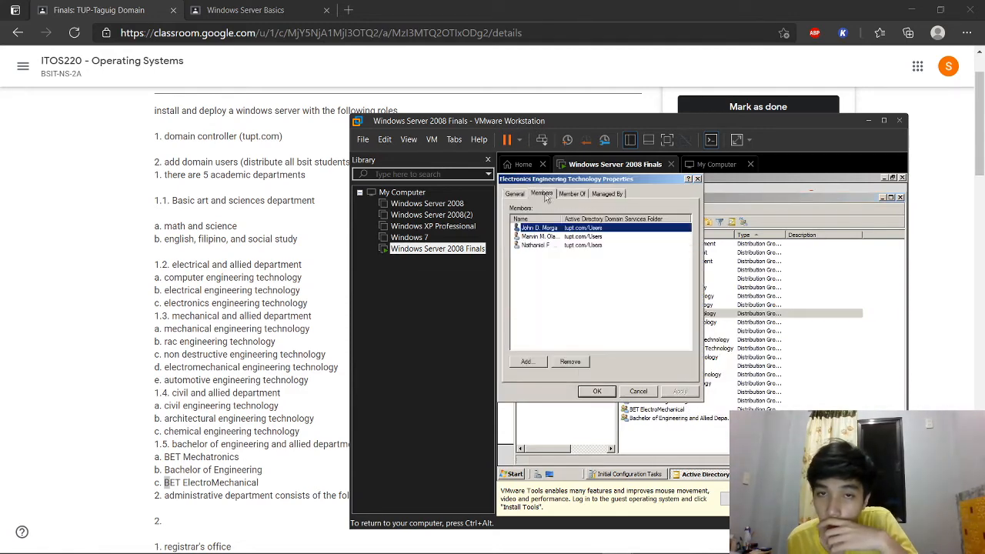
click(697, 180)
click(555, 292)
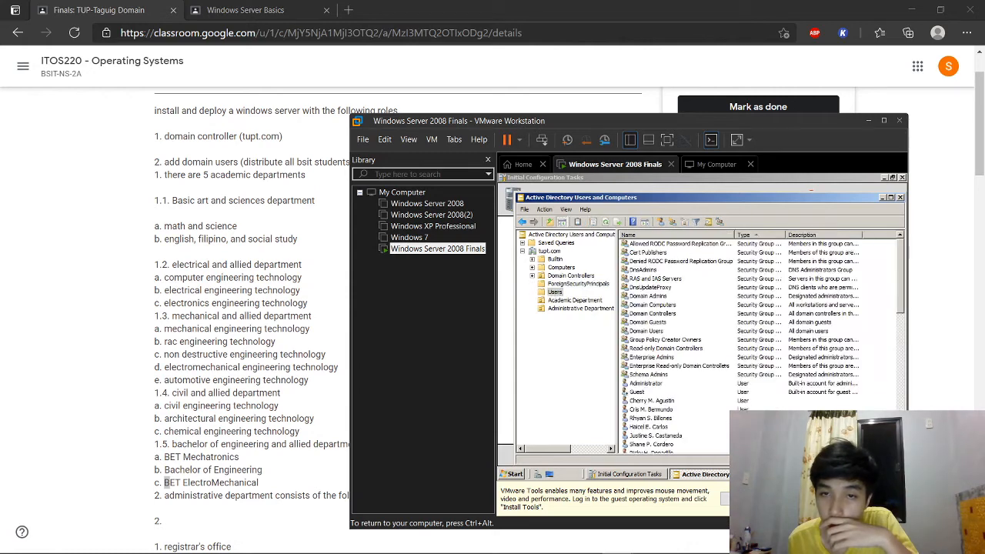
Step: Add the next three students to Mechanical Engineering Technology, resolved from 'Mechanical Eng'
scroll(692, 369, down, 5)
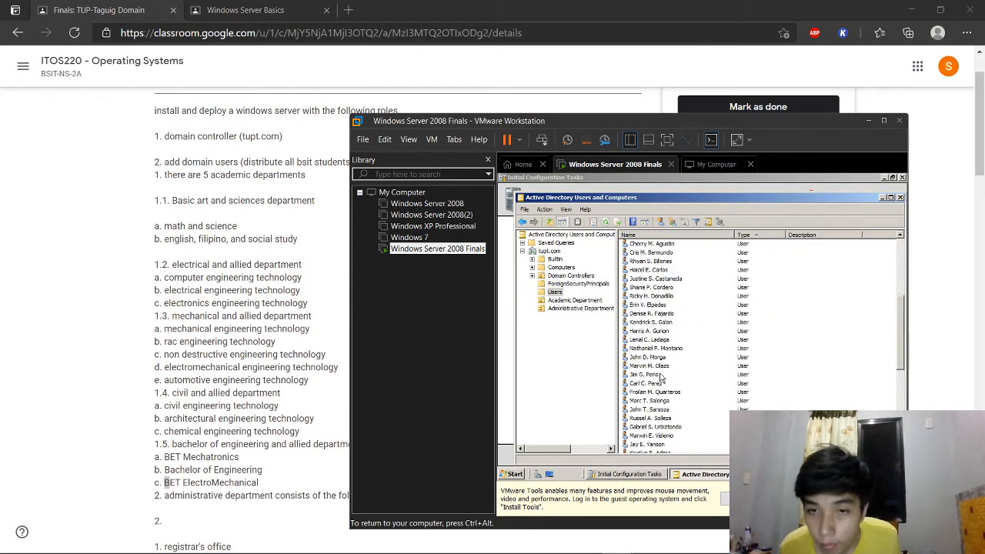
click(646, 374)
ctrl+click(661, 383)
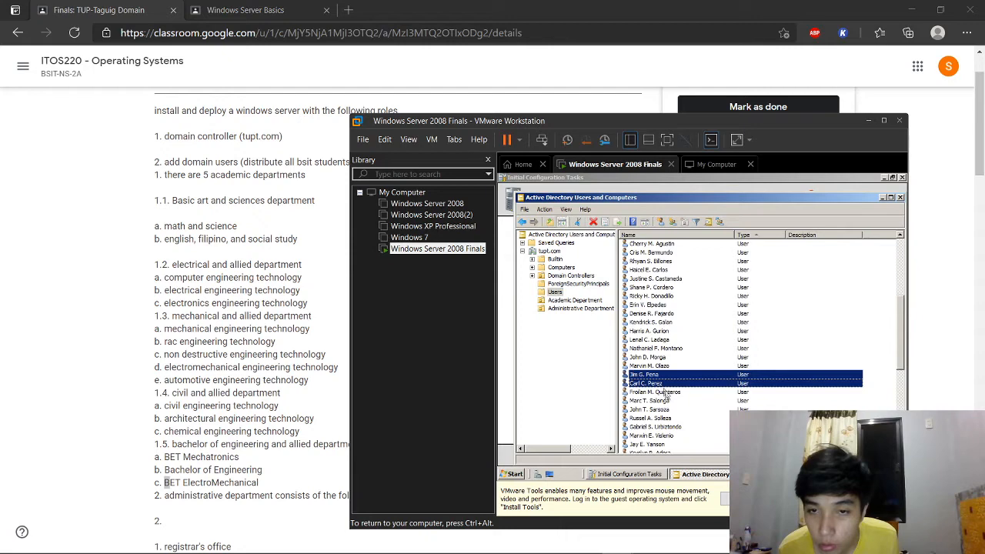
ctrl+click(667, 392)
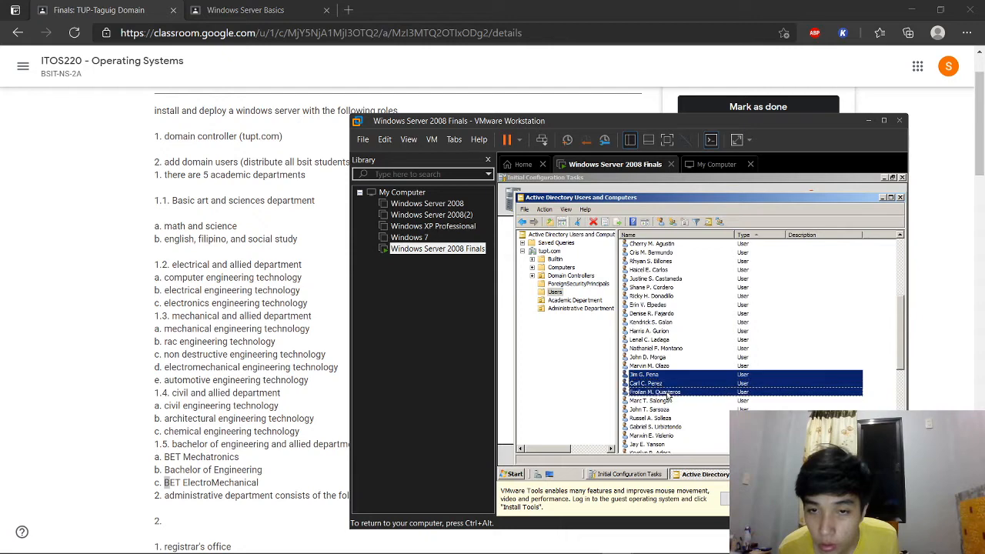
click(721, 222)
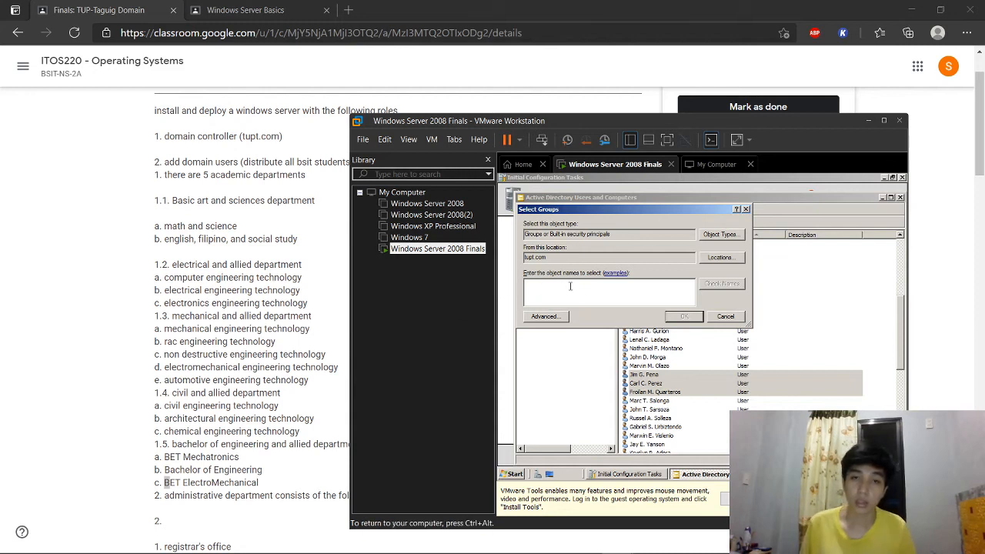
text(Me)
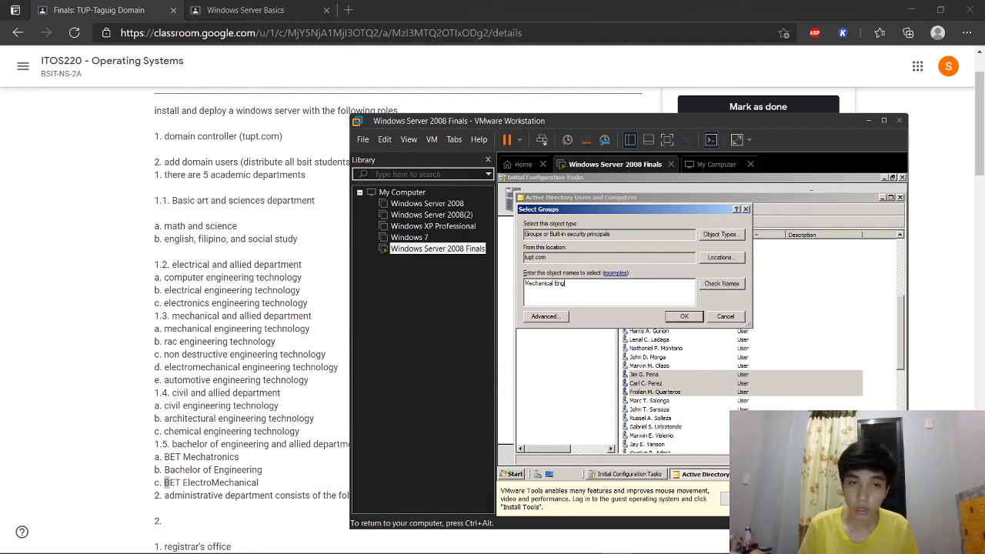
text(chanical Eng)
click(720, 283)
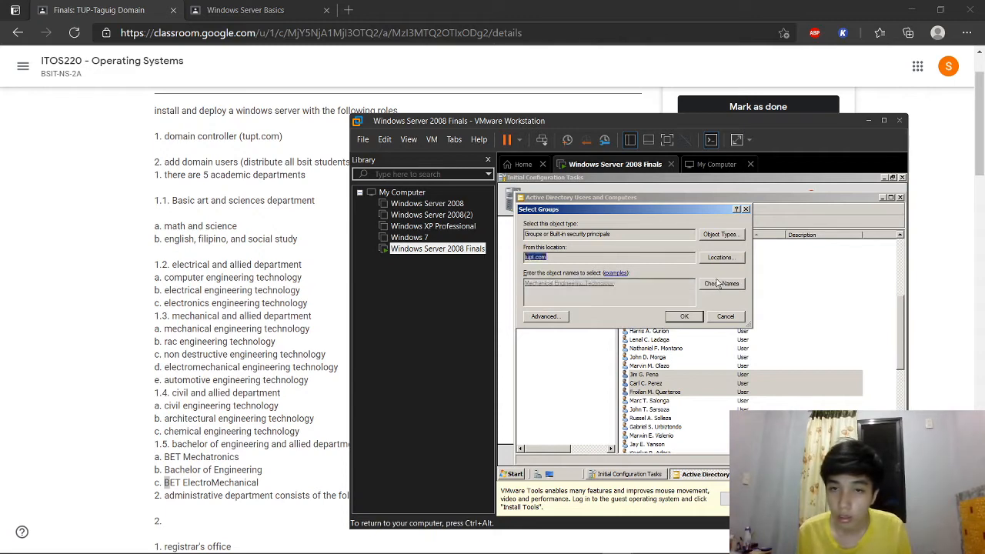
click(686, 317)
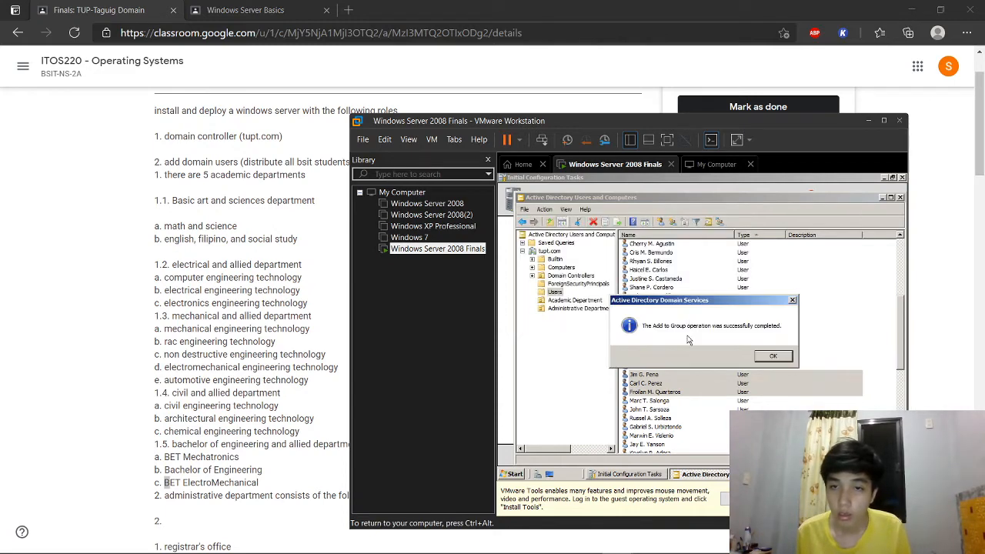
click(772, 357)
scroll(784, 397, down, 2)
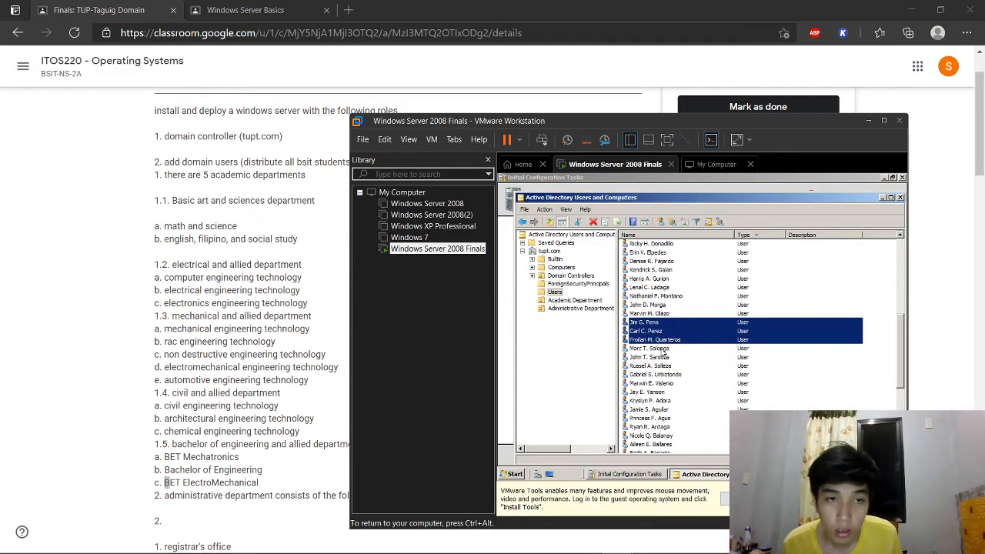
Step: Add three selected students to the RAC group
click(664, 350)
ctrl+click(666, 358)
ctrl+click(667, 366)
click(719, 221)
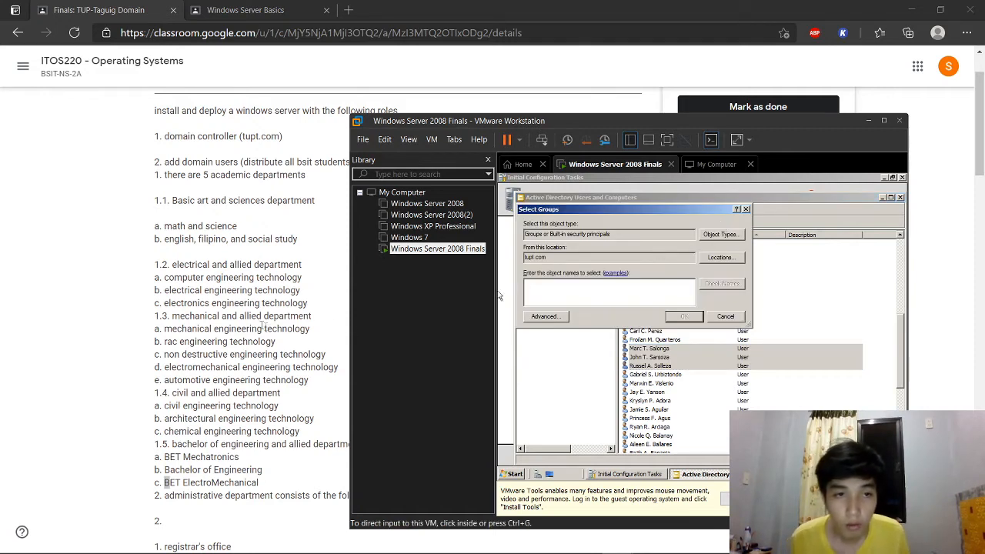
click(497, 352)
text(ac)
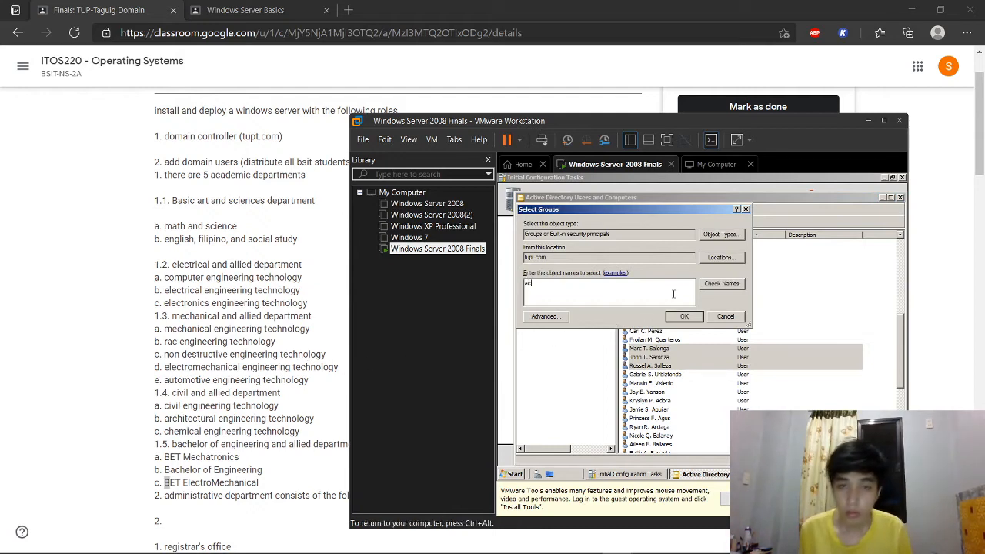
key(BackSpace)
key(BackSpace)
text(RAC)
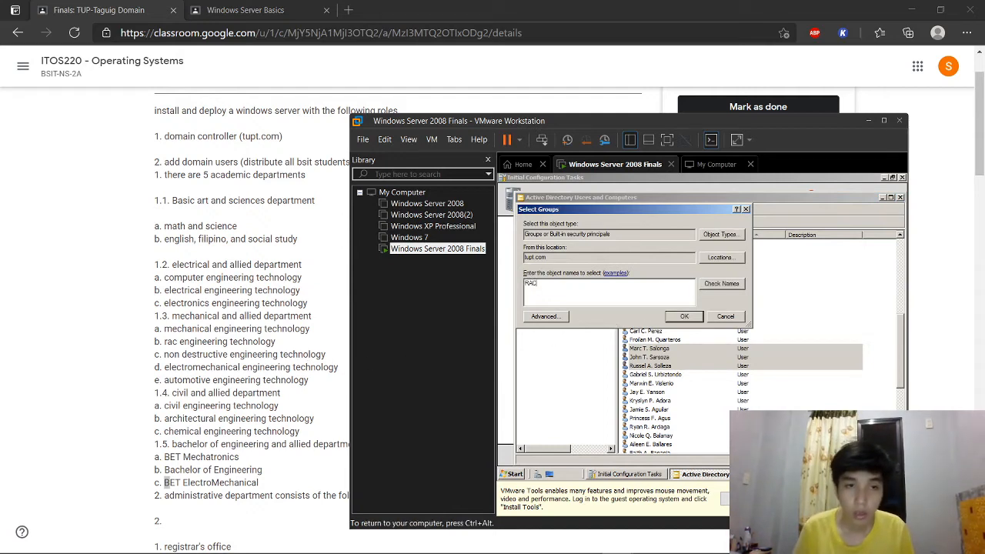
click(736, 284)
click(696, 316)
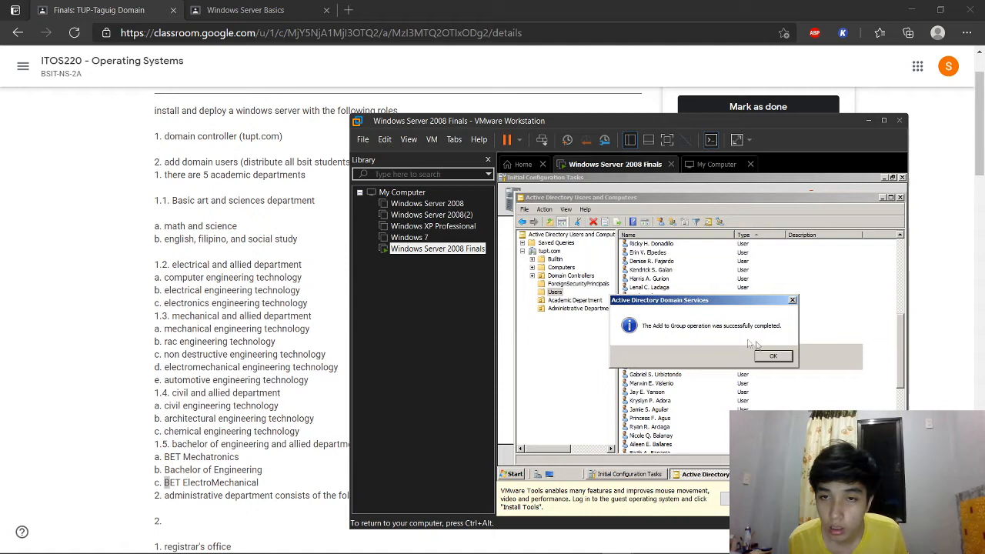
click(773, 356)
Step: Add the next three students to Non Destructive Engineering Technology, resolved from 'NDN'
click(669, 375)
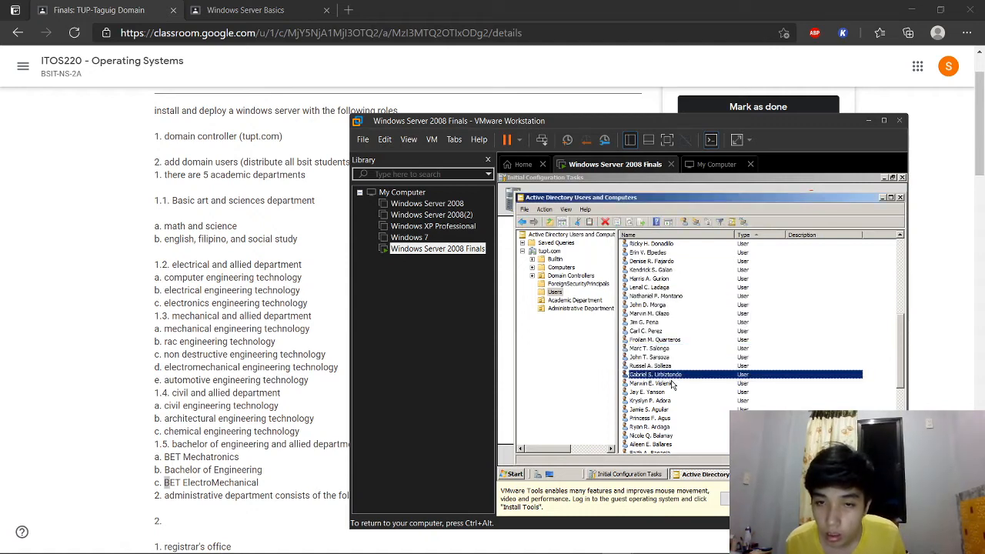
ctrl+click(671, 383)
ctrl+click(671, 392)
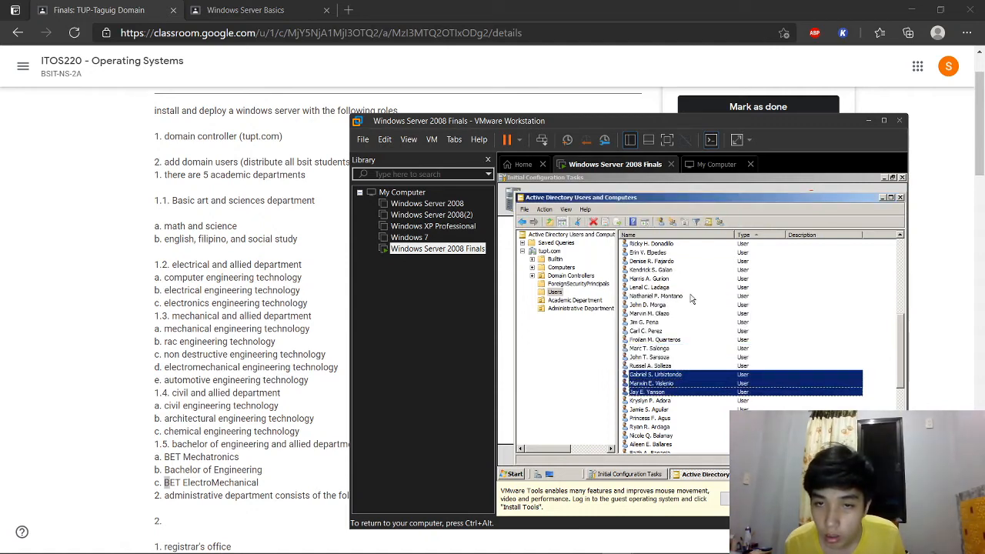
click(720, 223)
text(NDN)
click(724, 283)
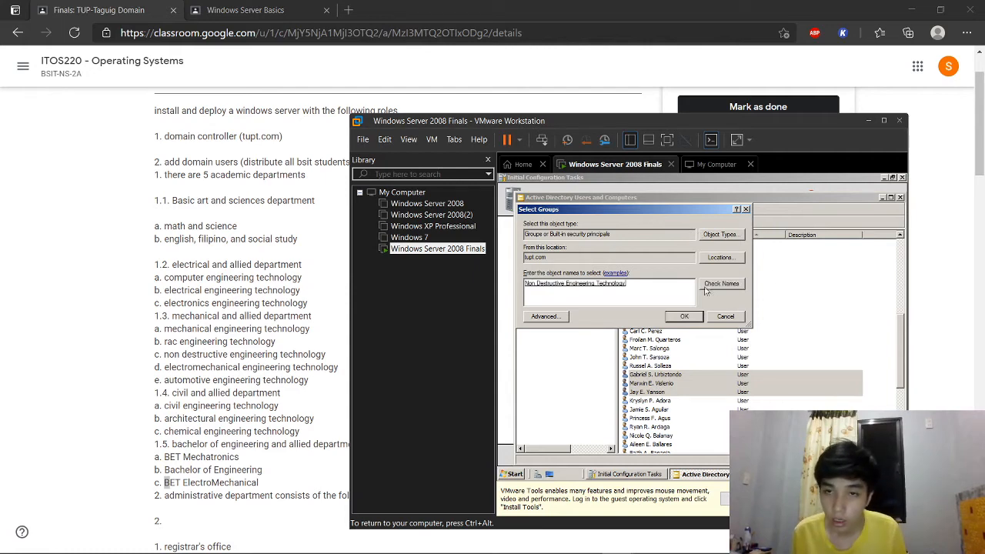
click(684, 318)
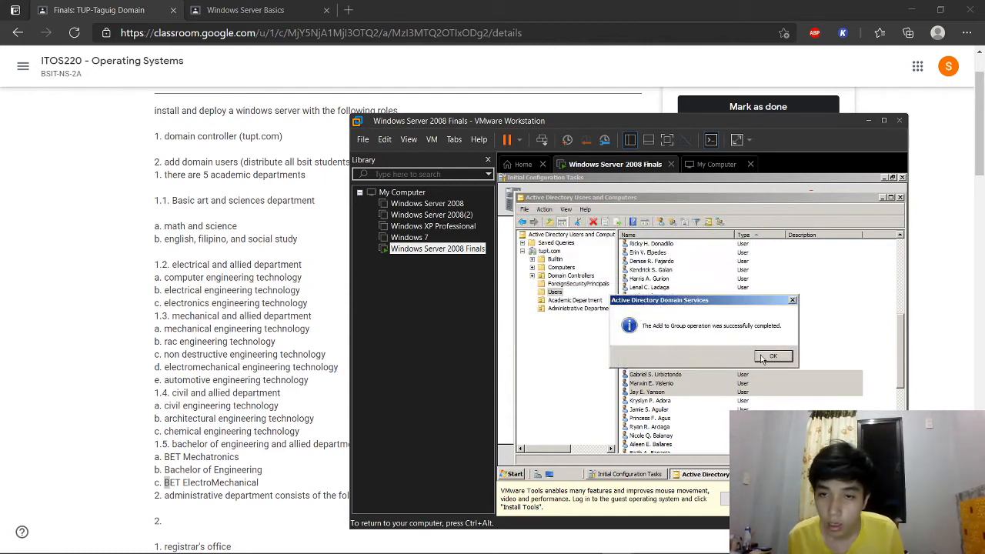
key(Return)
Step: Add three students to Electromechanical Engineering Technology, picked from the 'ElECTRO' matches
click(655, 401)
ctrl+click(656, 411)
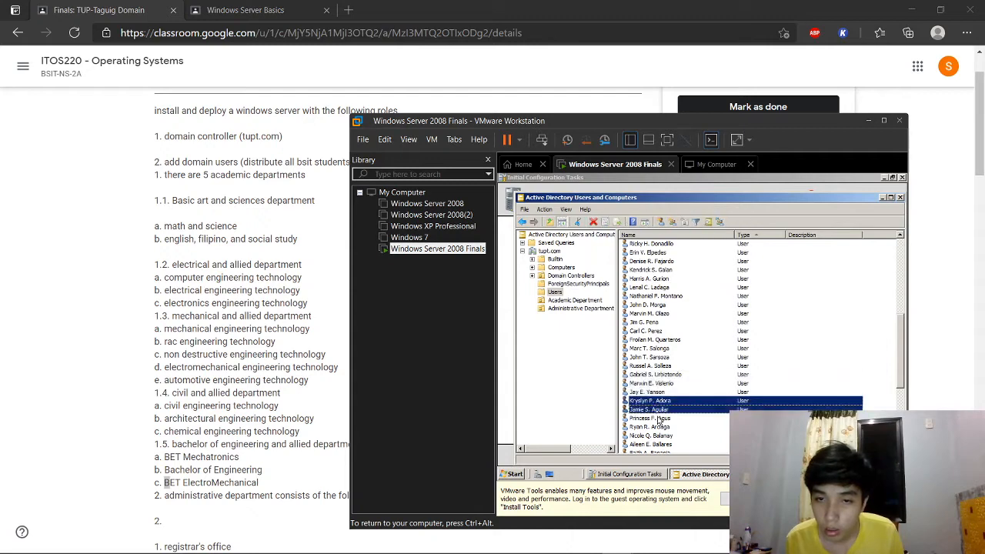
ctrl+click(658, 417)
click(719, 224)
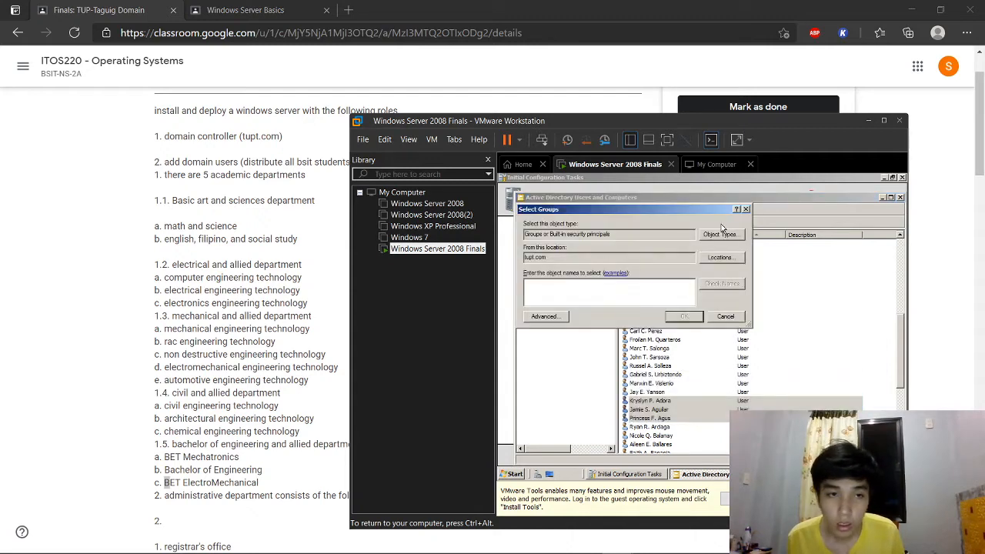
text(ElECTRO)
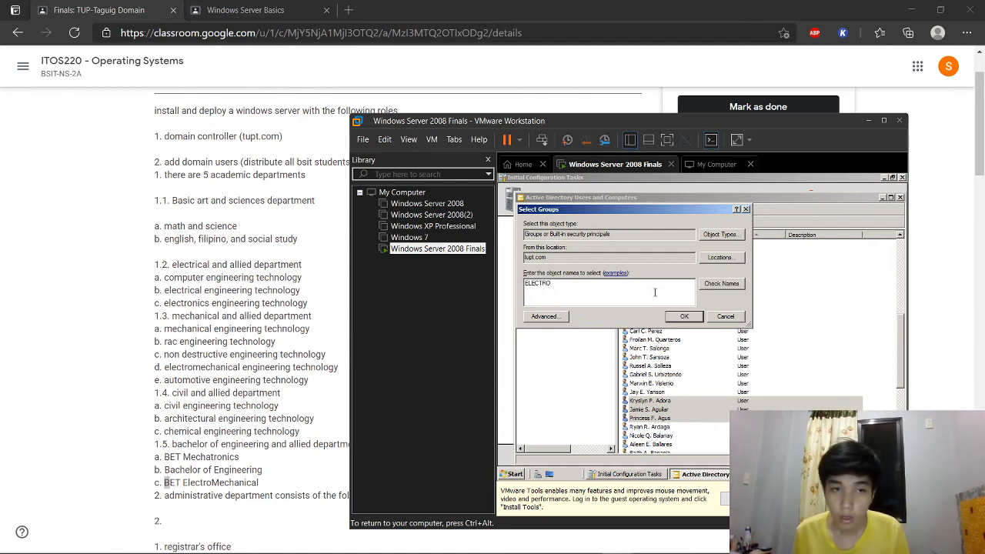
click(717, 286)
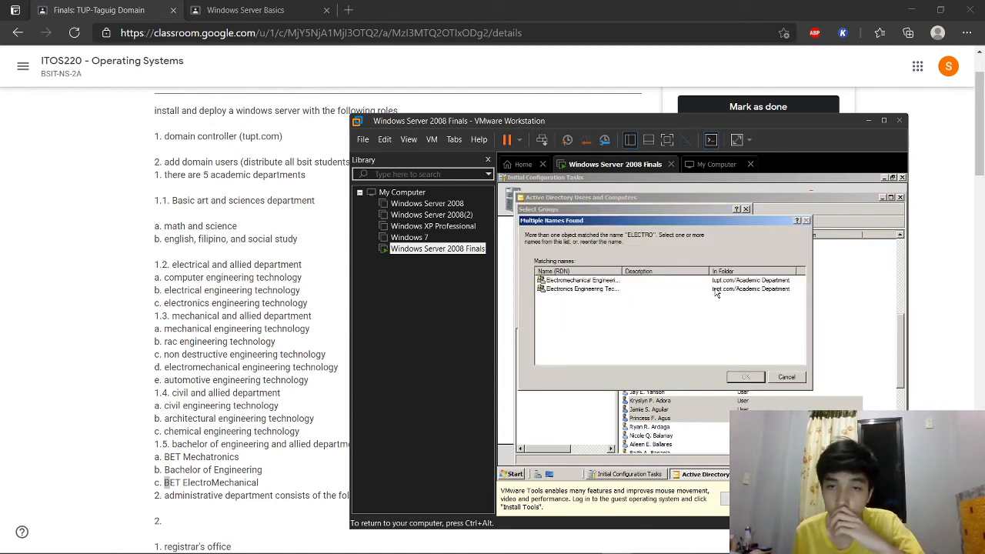
click(607, 280)
click(745, 378)
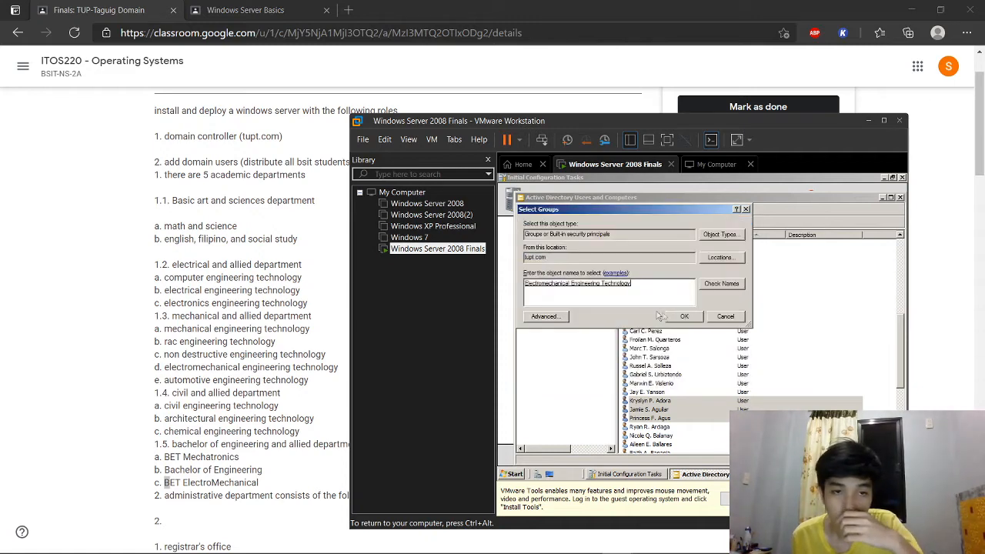
click(684, 316)
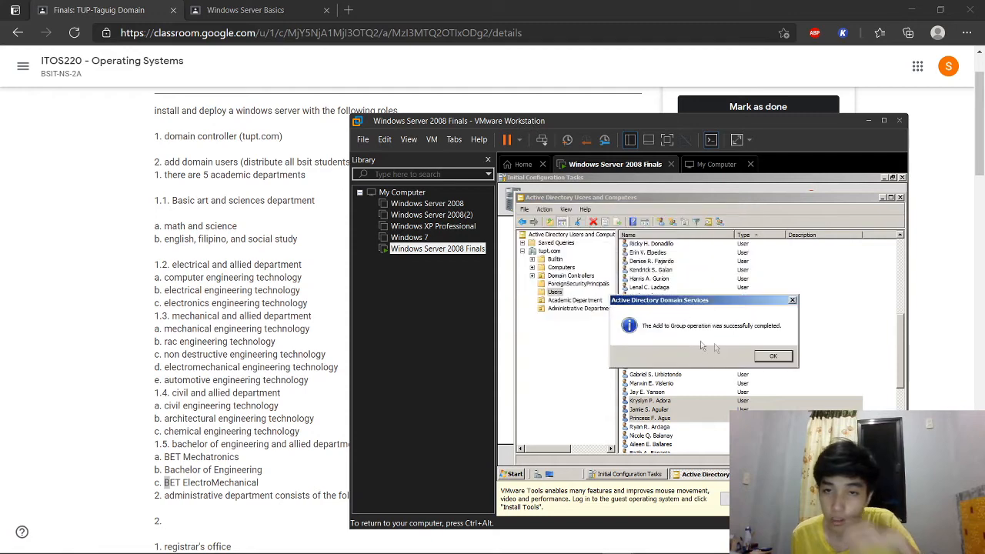
click(773, 357)
Step: Add the next three students to the Automotive Engineering Technology group
scroll(675, 423, down, 3)
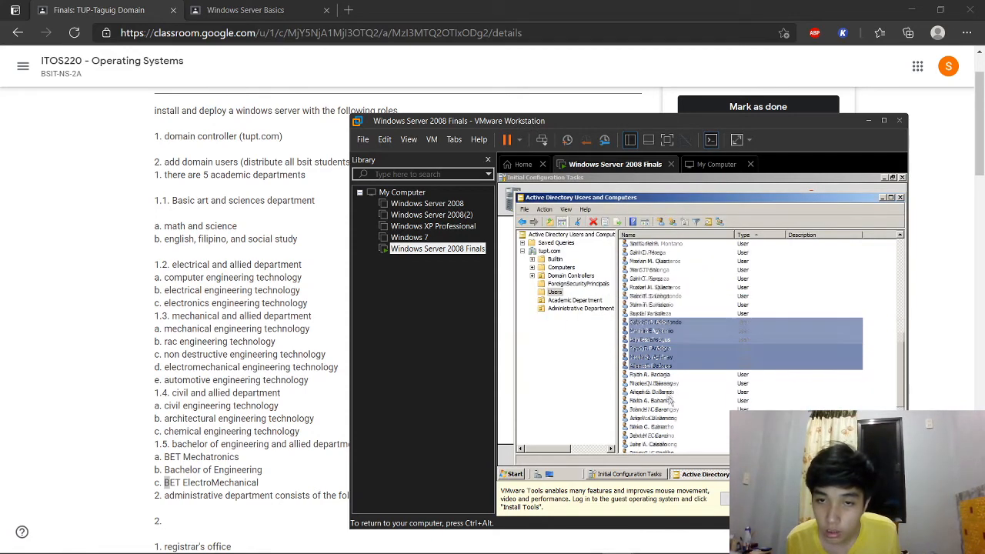
click(655, 349)
ctrl+click(655, 359)
ctrl+click(654, 359)
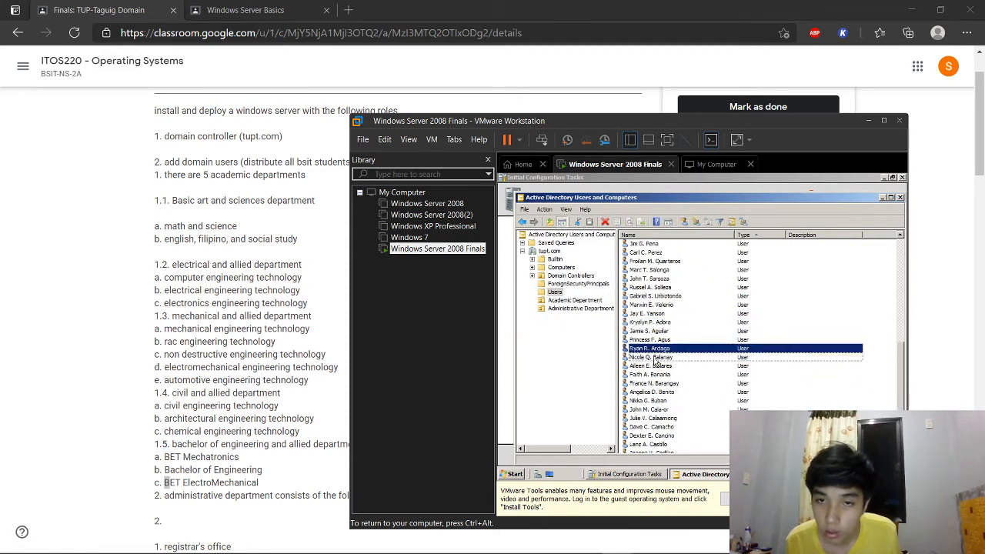
ctrl+click(655, 359)
ctrl+click(661, 367)
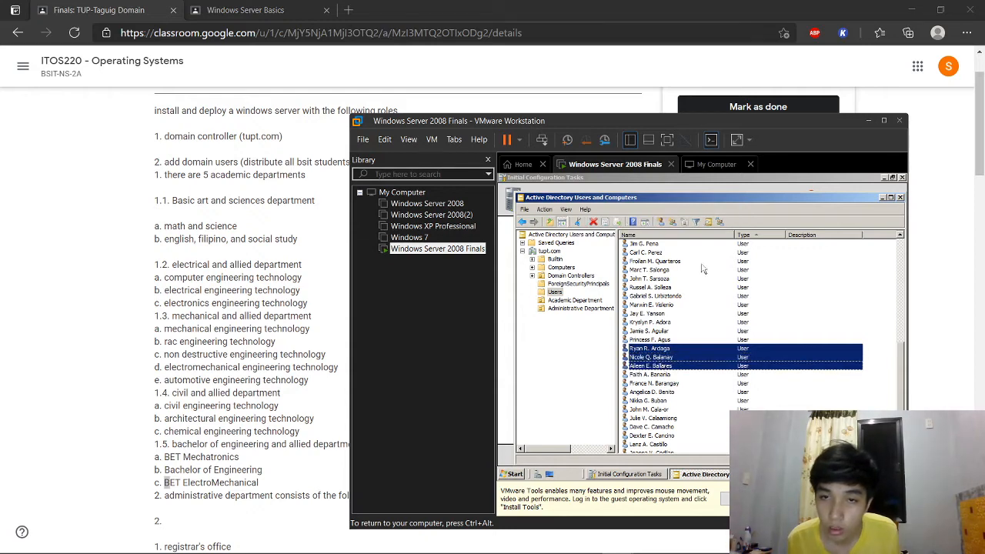
click(720, 223)
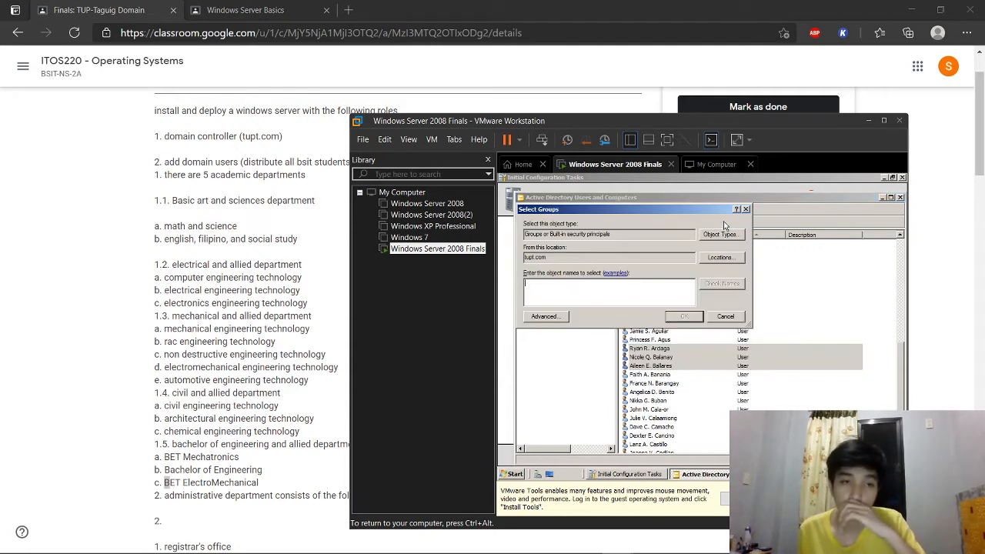
text(aUTOMO)
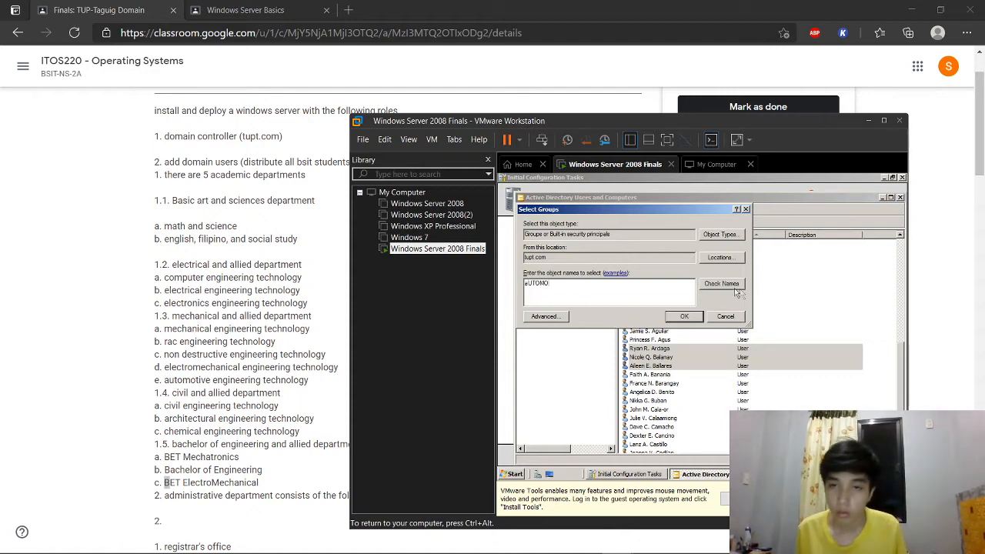
click(734, 285)
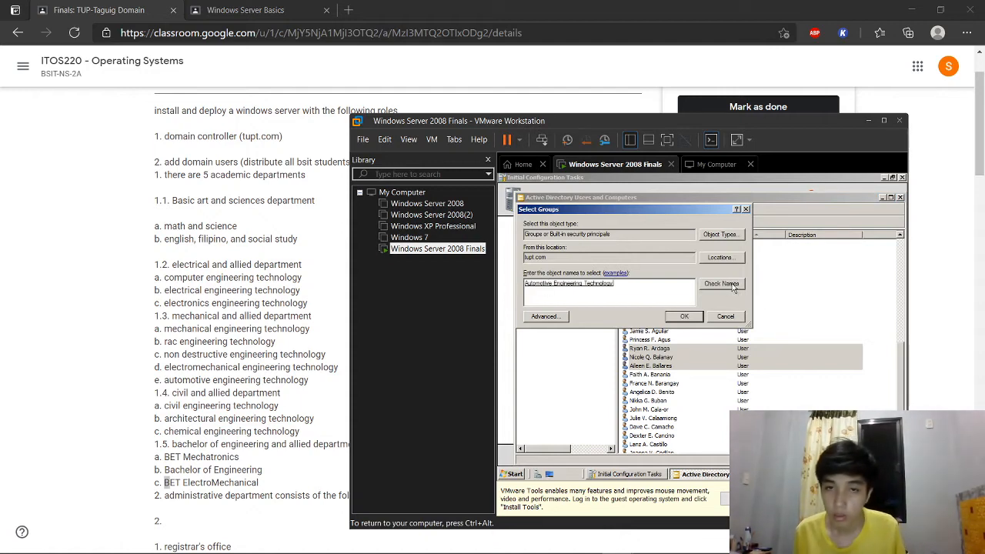
click(684, 317)
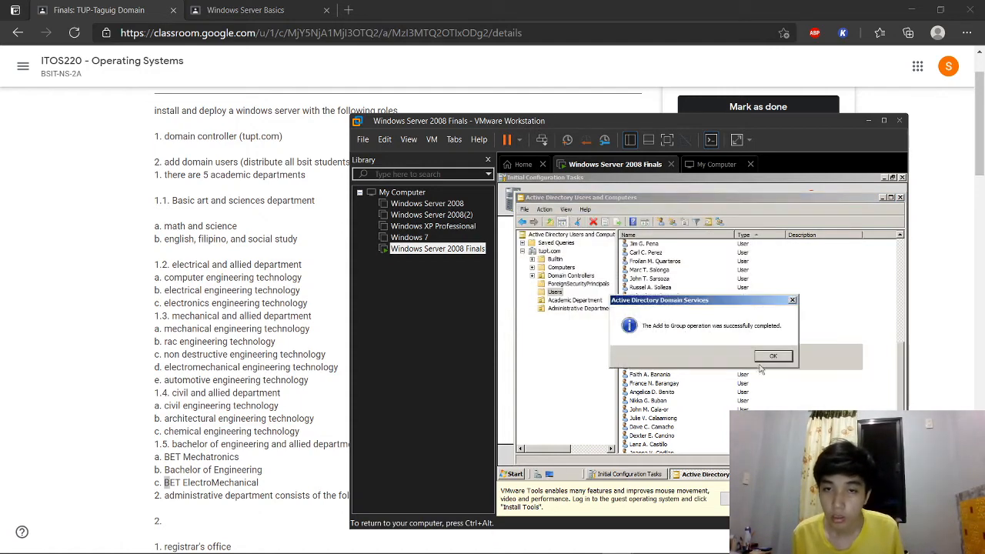
click(780, 363)
Step: Add the next three students to the Civil Engineering Technology group
click(648, 375)
ctrl+click(658, 385)
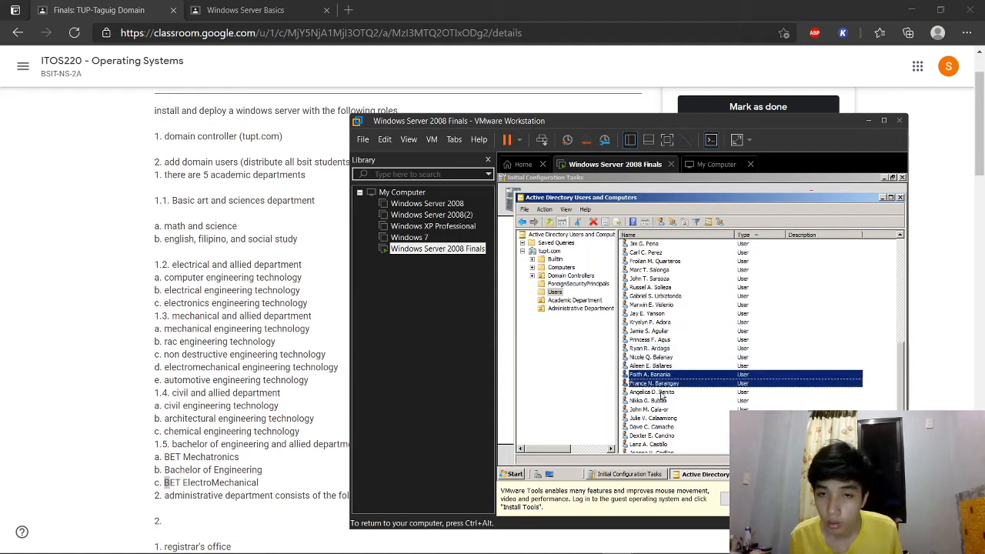
ctrl+click(660, 392)
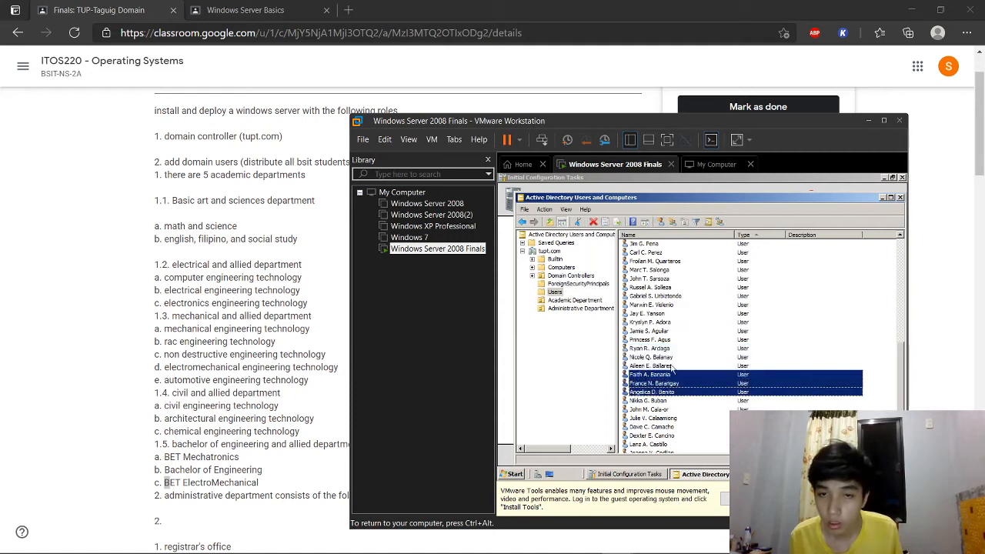
click(719, 222)
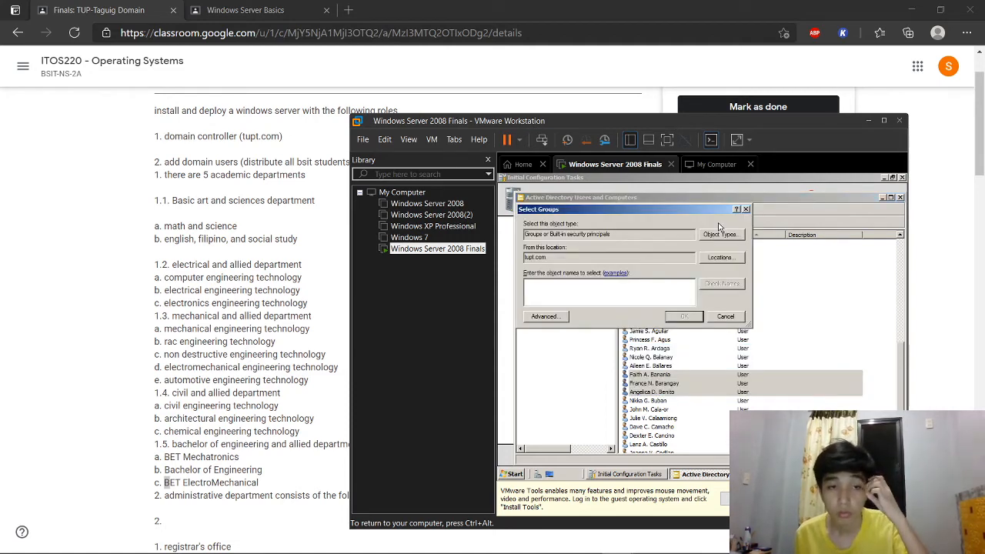
text(c)
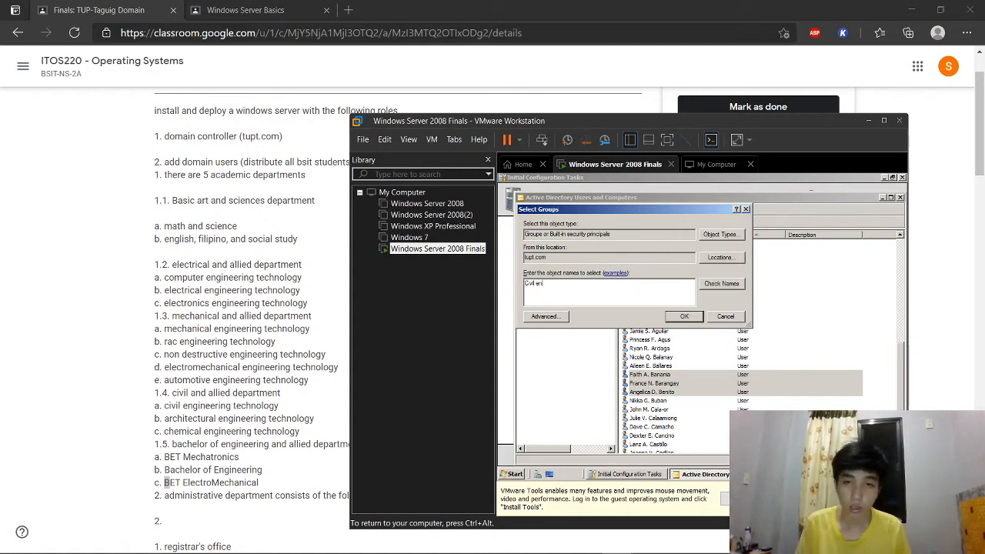
click(724, 288)
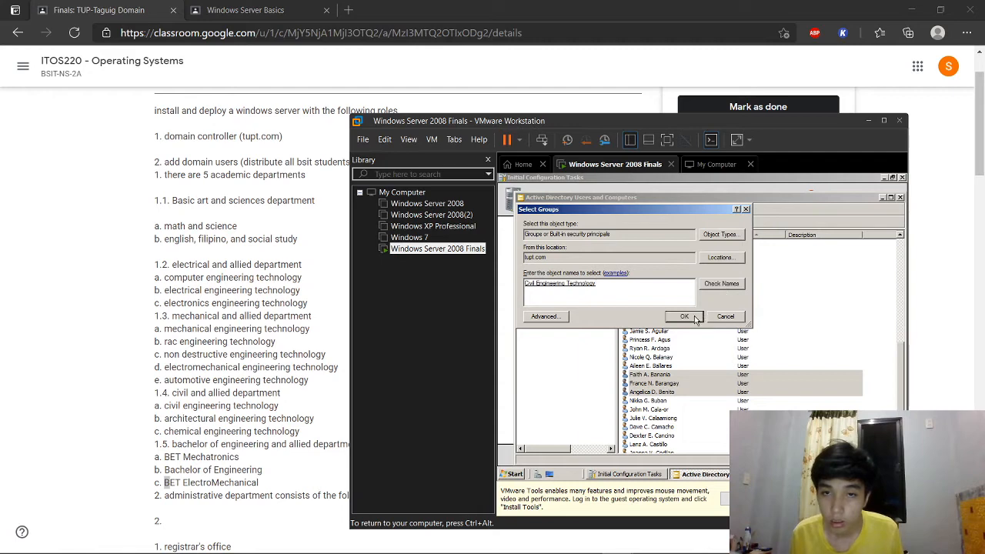
click(697, 317)
click(764, 358)
Step: Add the last three selected students to the architectural engineering technology group
click(661, 402)
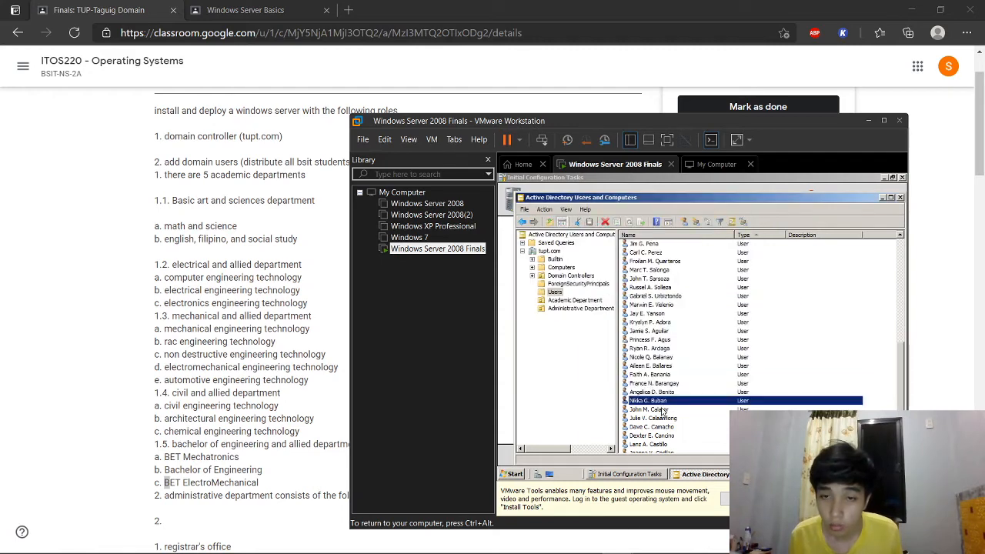
shift+click(666, 420)
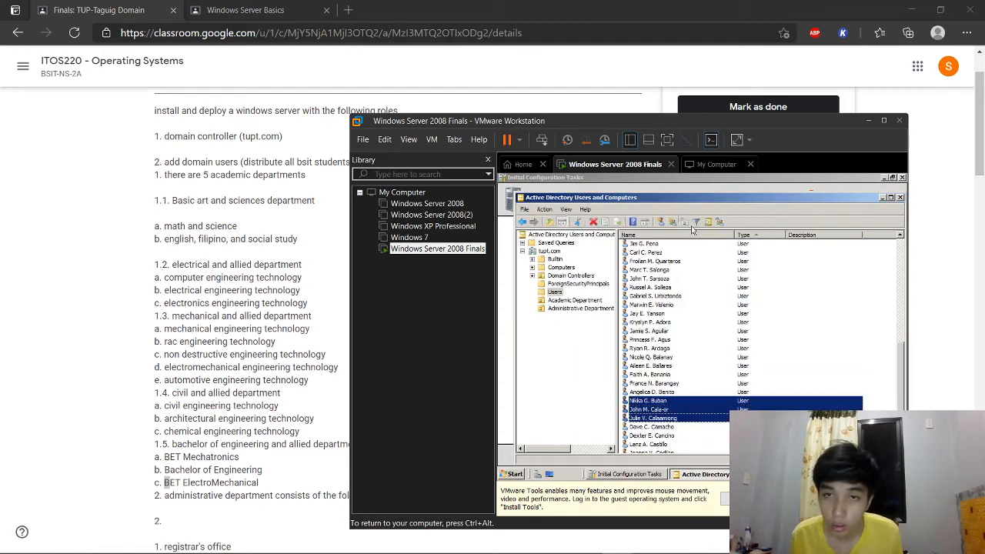
click(716, 222)
key(ctrl+alt)
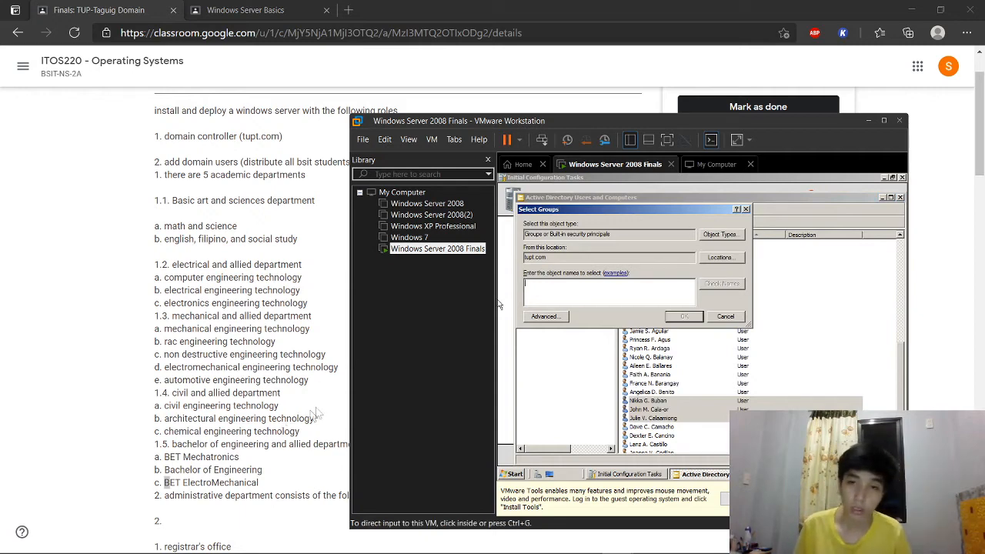
click(536, 296)
text(Ai)
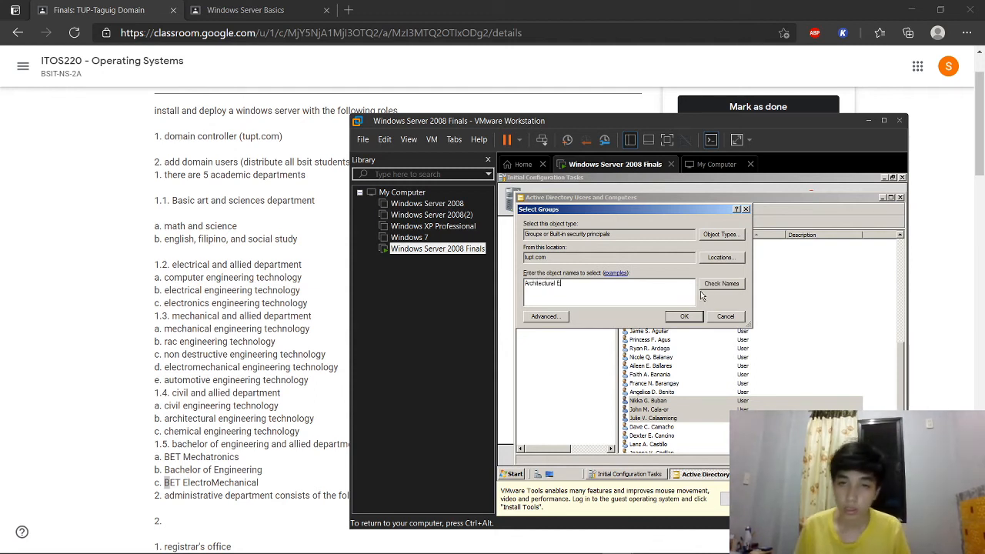
click(722, 283)
click(697, 317)
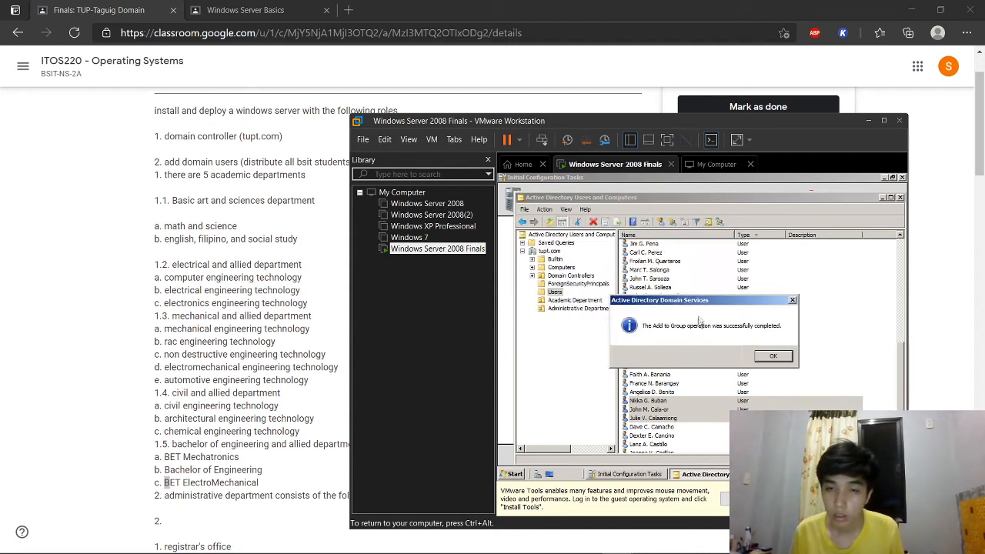
click(774, 356)
Step: Add the next three students to the Chemical Engineering Technology group
drag(675, 428, 672, 443)
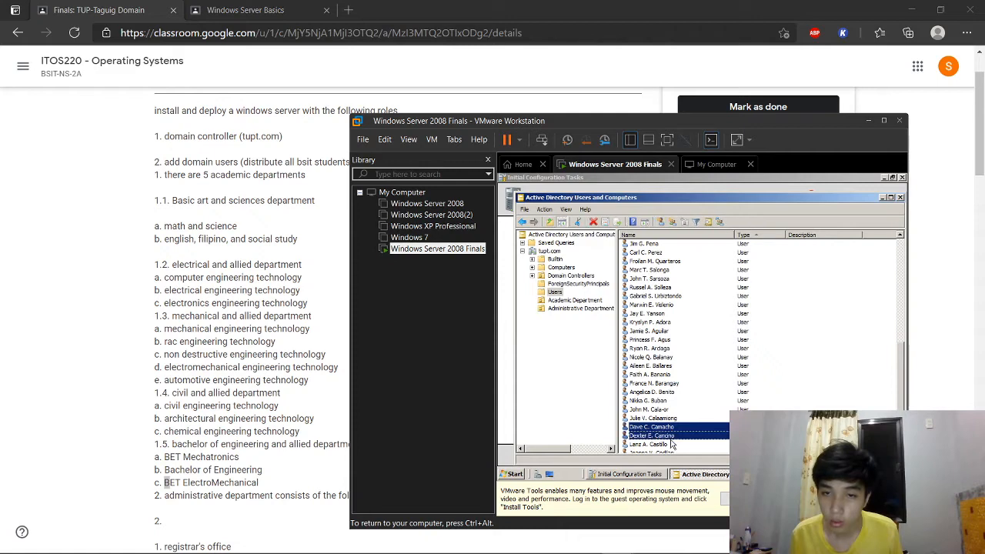
click(719, 222)
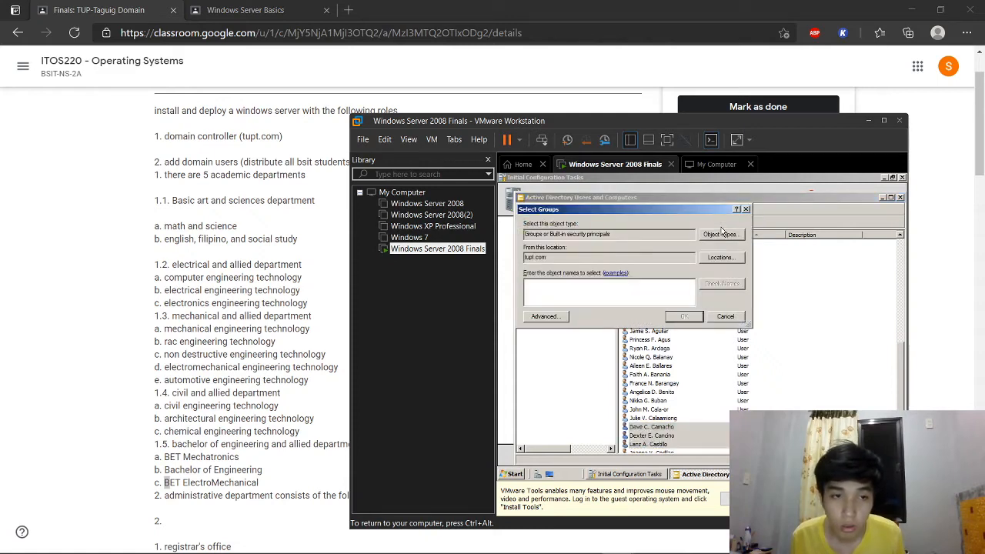
text(Chemical Engineering Technology)
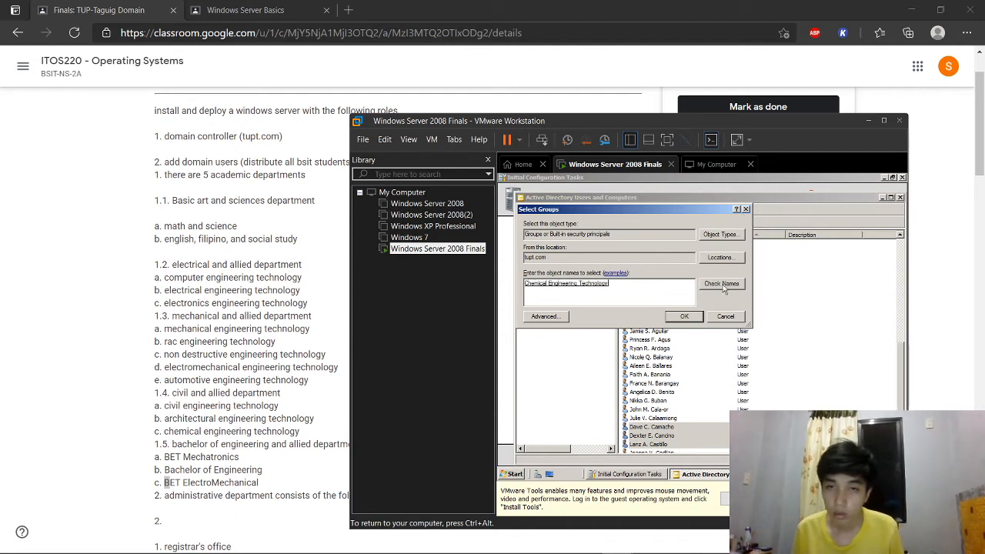
click(685, 317)
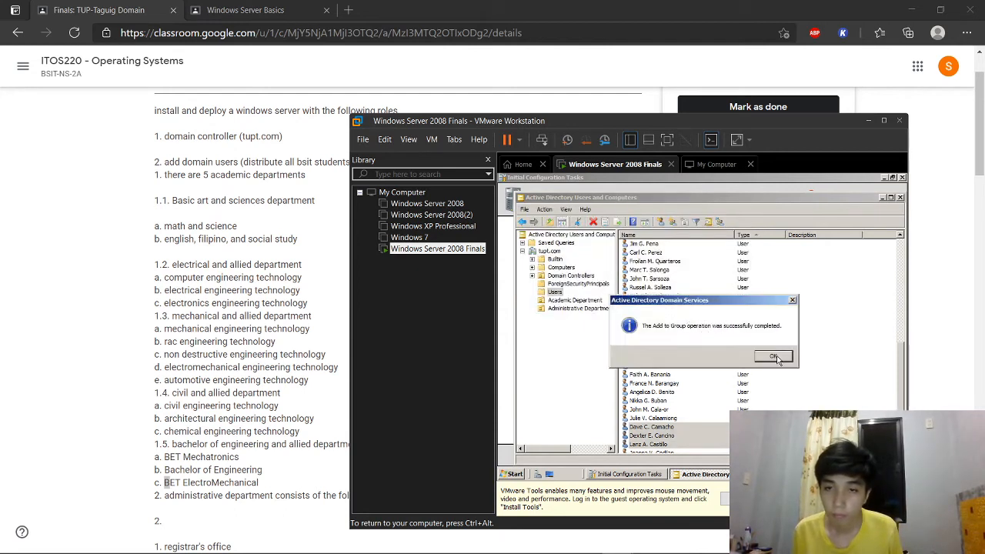
click(775, 357)
Step: Add the following three students to the BET Mechatronics group
scroll(704, 352, down, 3)
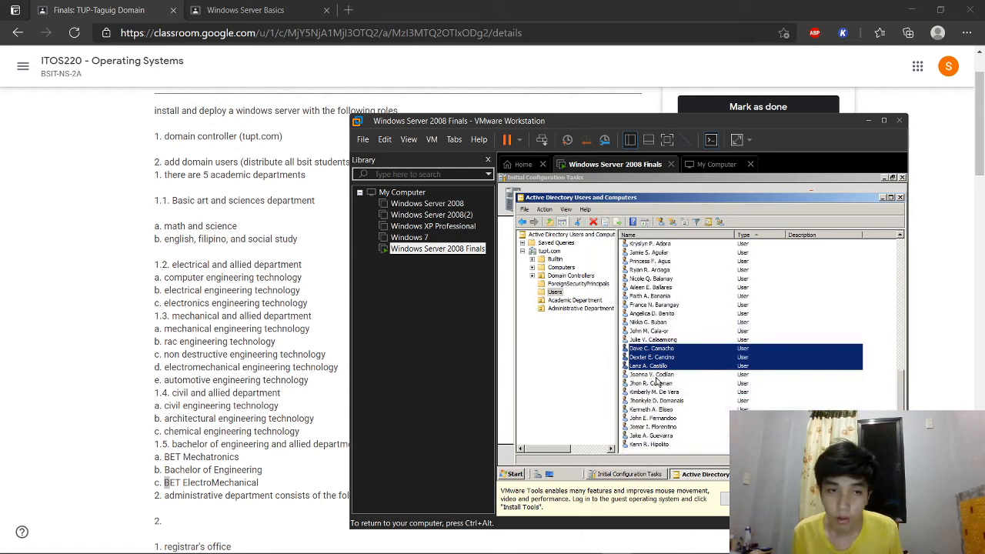
click(657, 376)
shift+click(657, 392)
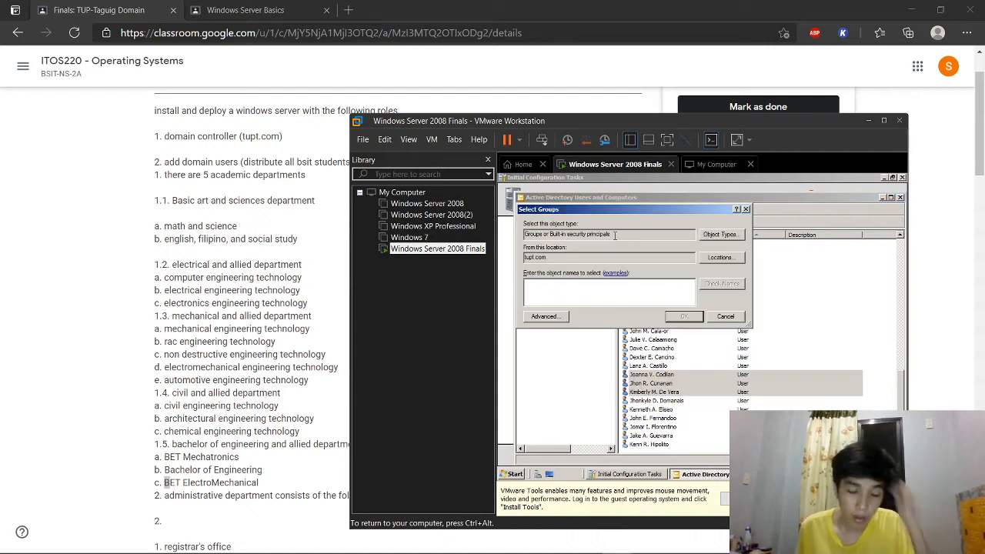
text(BET )
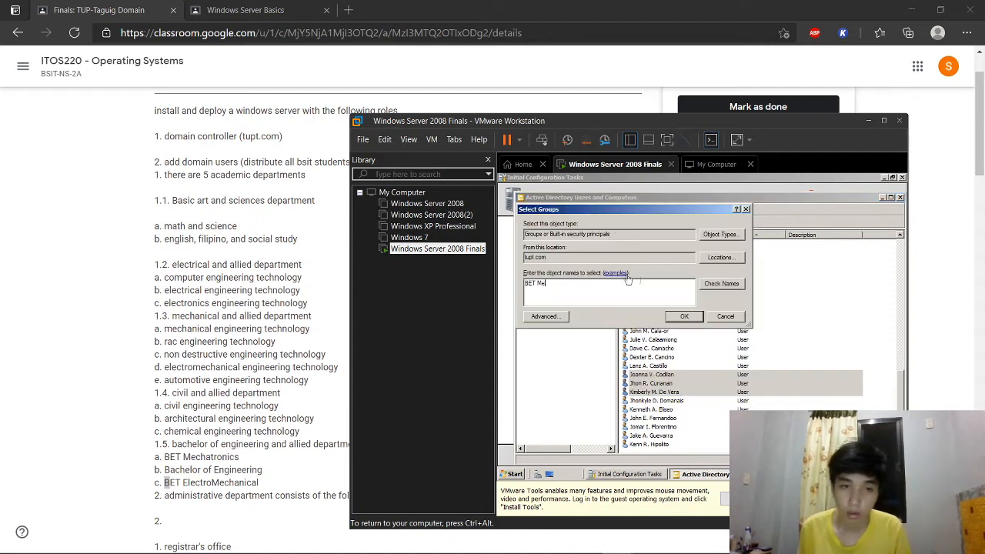
text(Me)
click(709, 285)
click(689, 316)
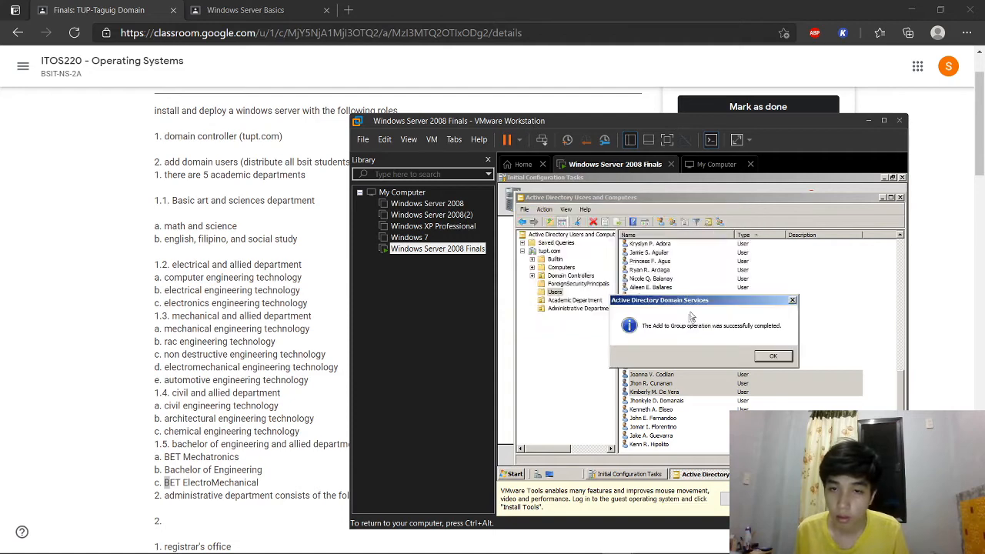
click(772, 357)
Step: Add the next three students to the Bachelor of Engineering group, picking the exact match
click(801, 342)
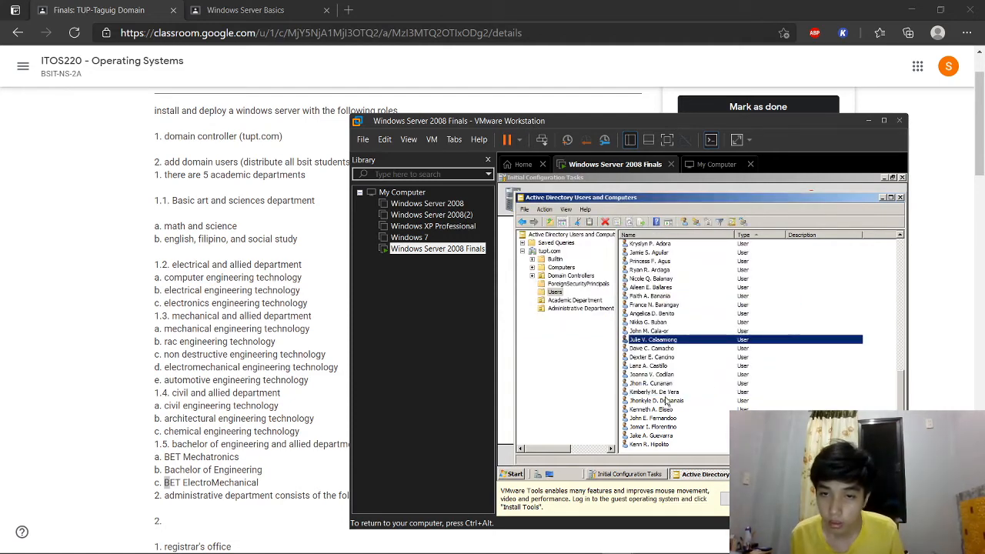
drag(667, 400, 661, 414)
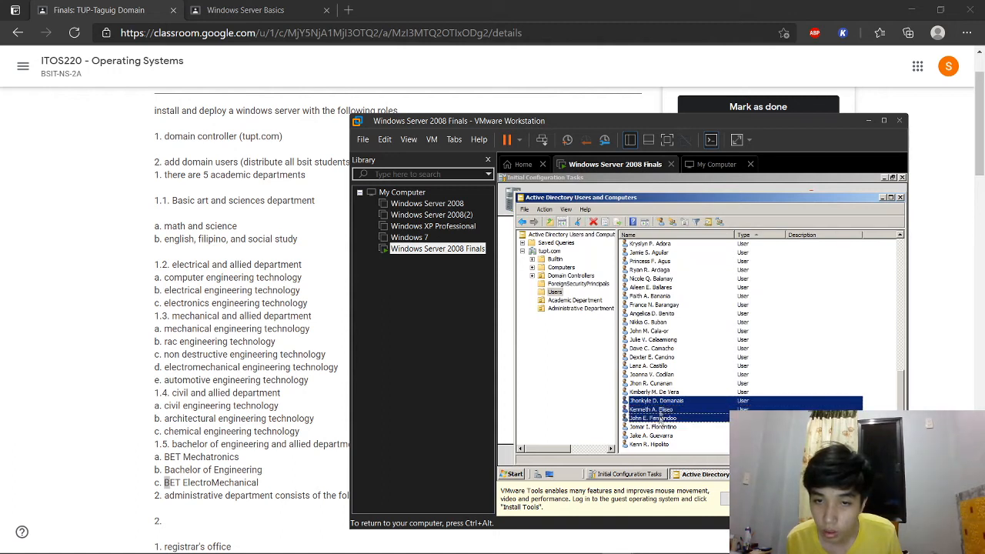
click(720, 222)
text(Bachelor)
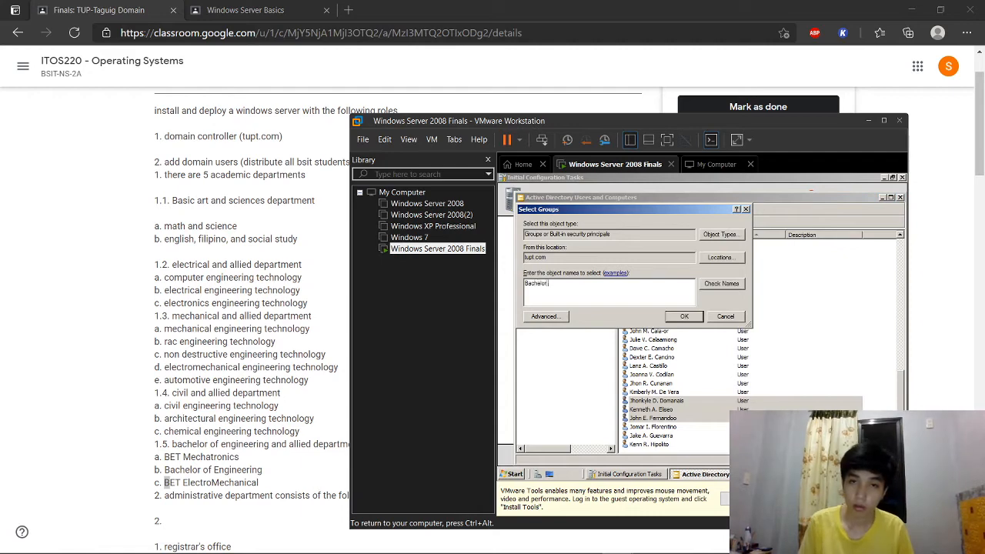
text( of Engineering)
click(735, 285)
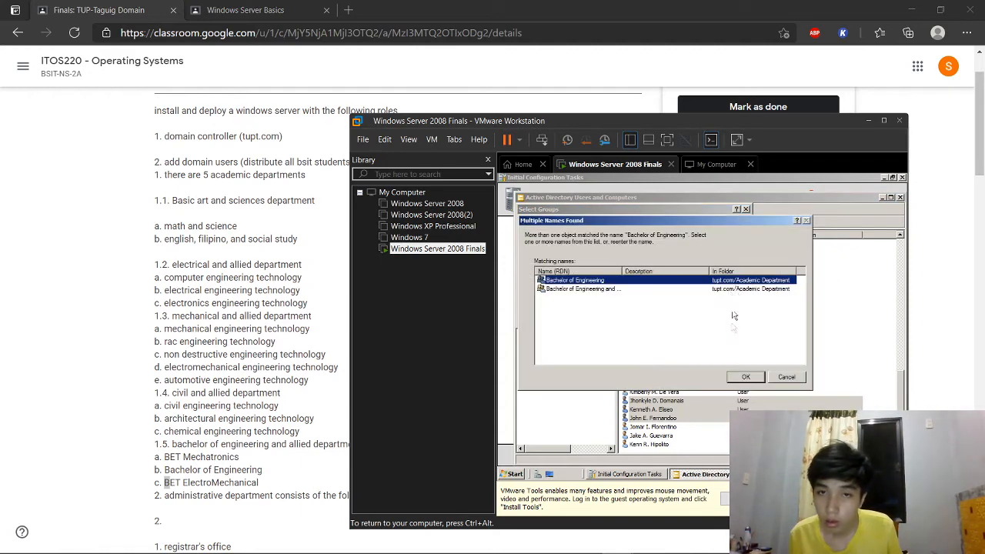
click(743, 377)
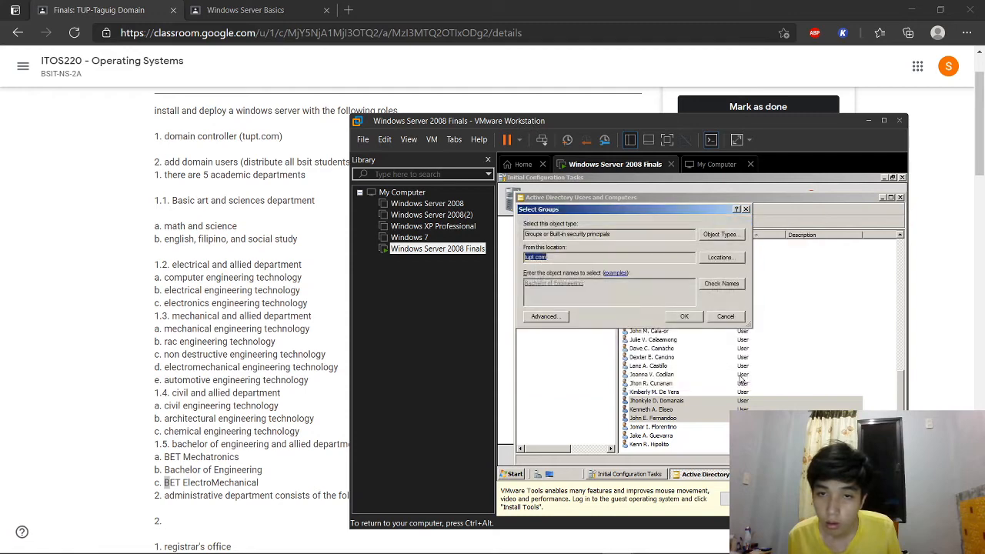
click(690, 318)
click(768, 359)
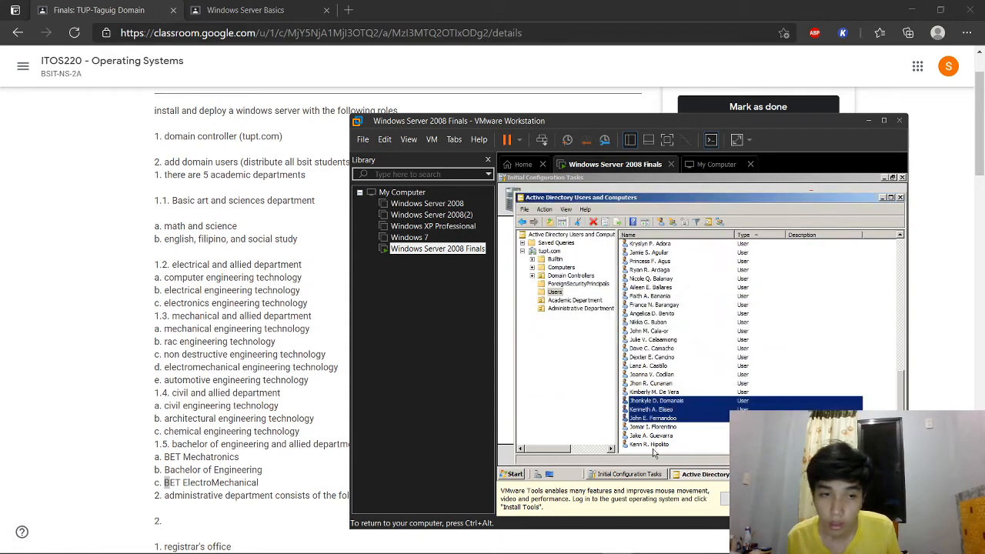
Step: Add the last three students in the list to the BET ElectroMechanical group
drag(658, 451, 653, 427)
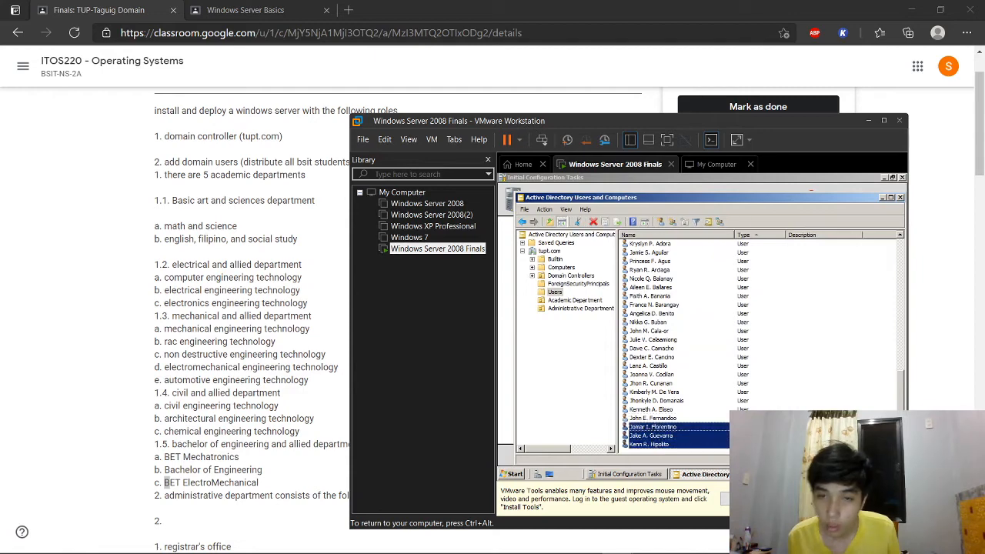
click(720, 221)
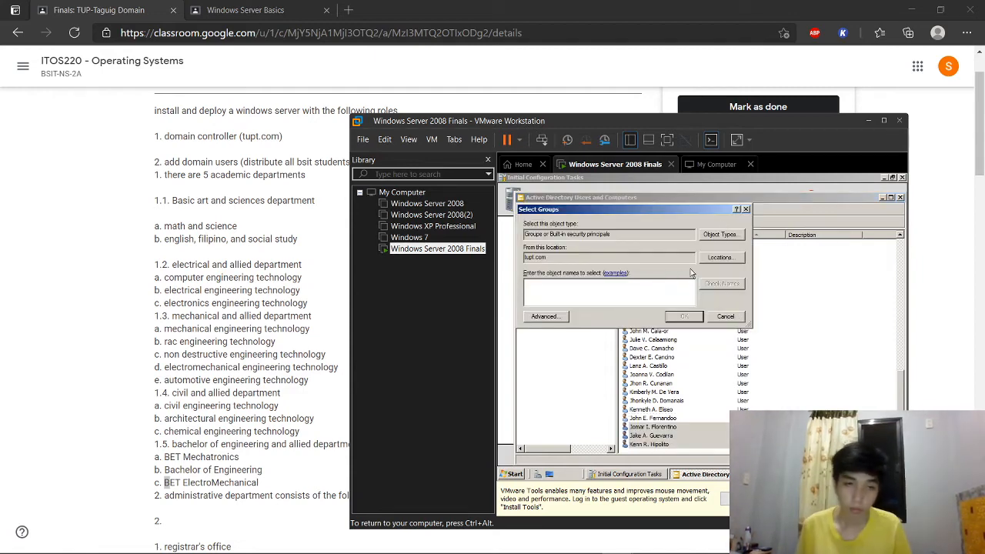
text(BET El)
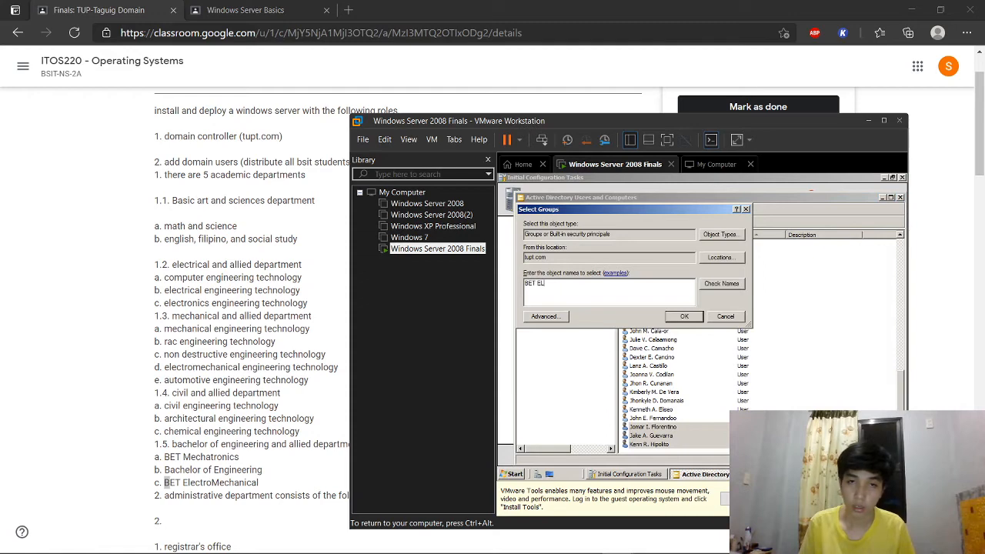
click(712, 285)
click(684, 317)
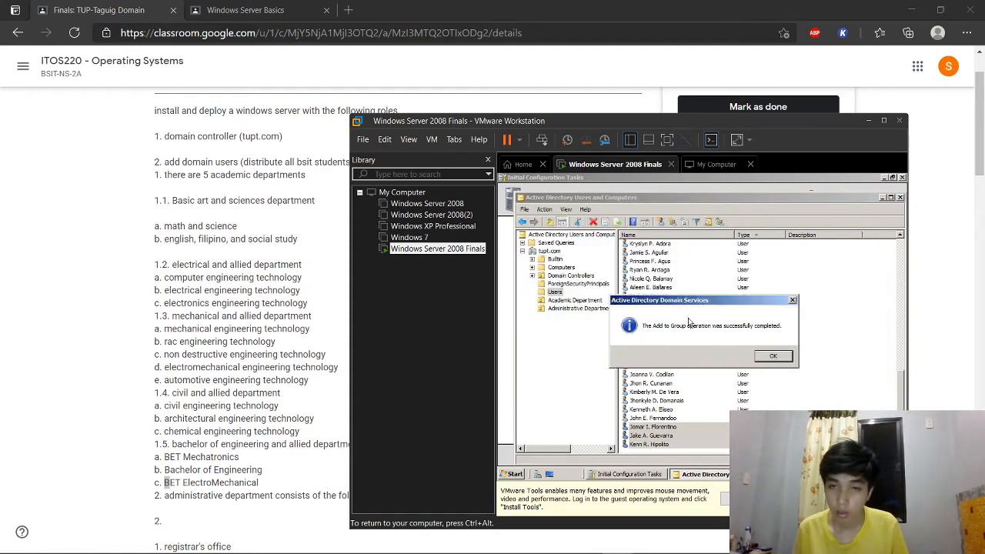
click(692, 347)
click(829, 397)
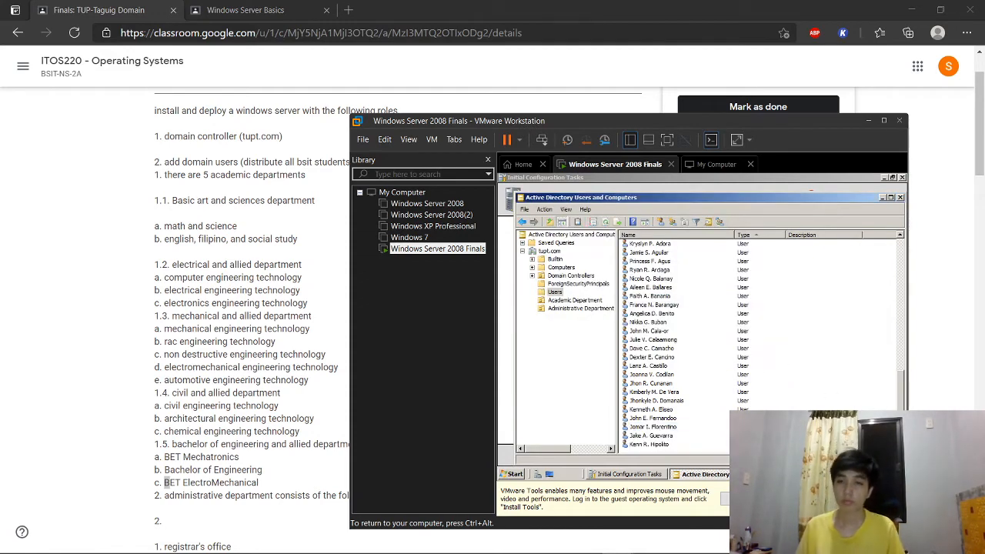
Step: Minimize the OBS screen recorder window
mouse_move(712, 531)
click(648, 541)
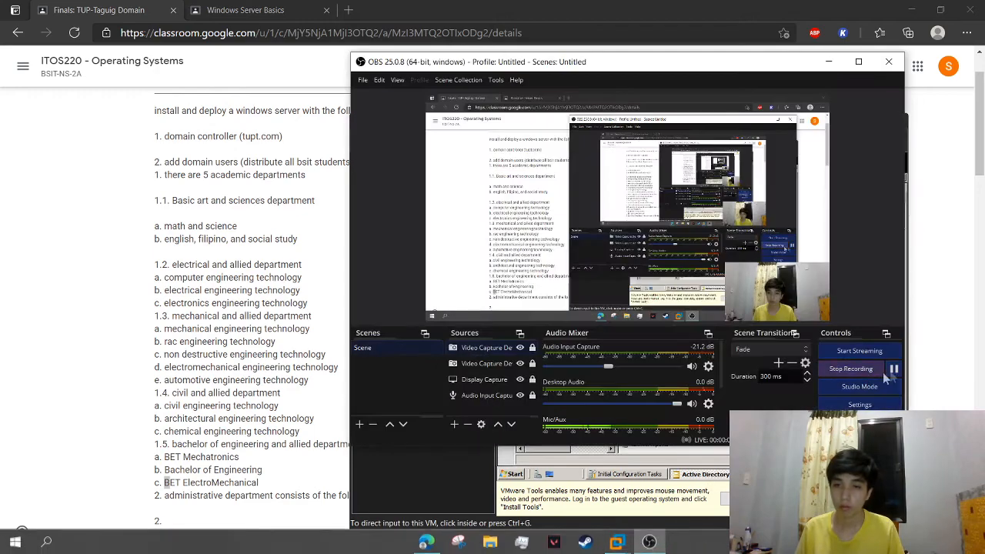
click(830, 65)
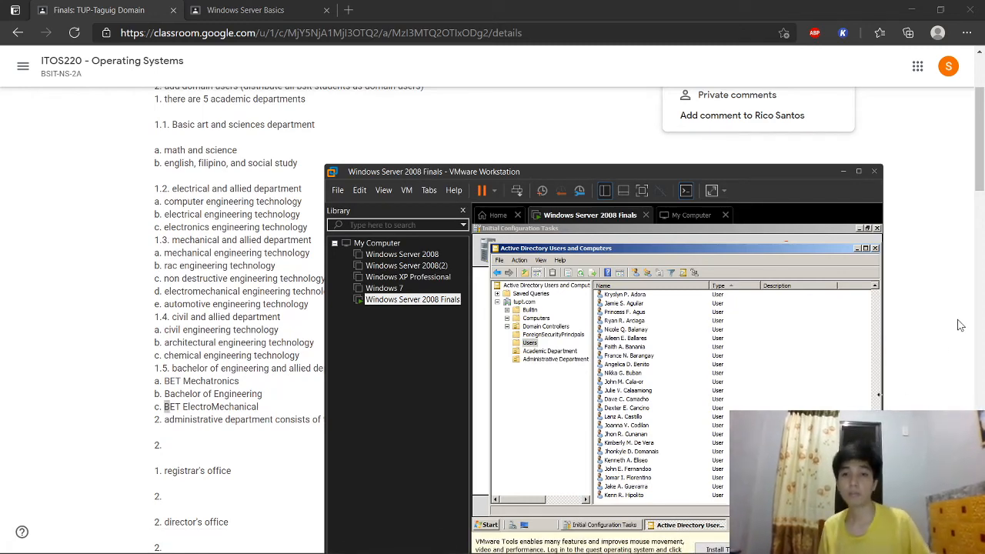
Step: Move the VMware window aside and scroll the Classroom assignment down to section III
scroll(246, 322, down, 6)
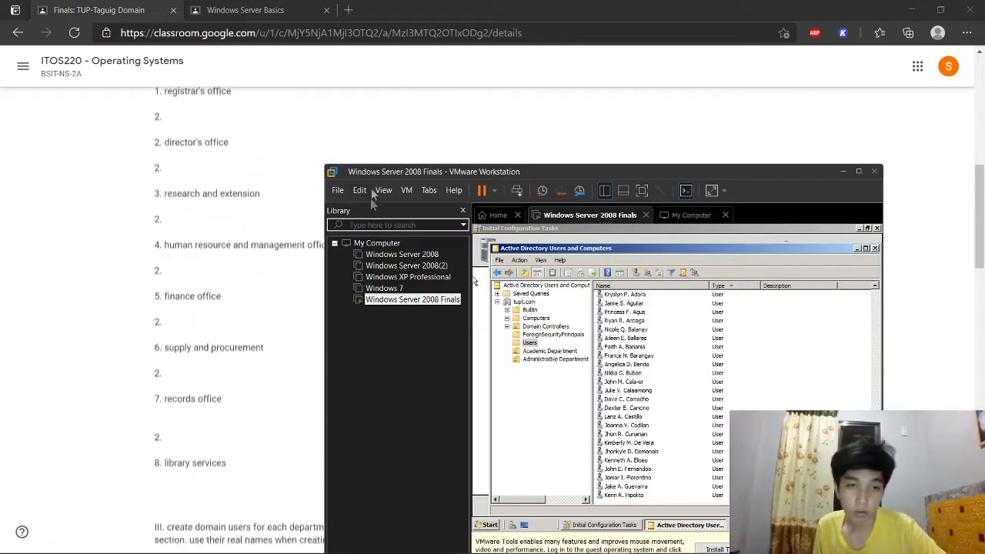
drag(392, 173, 506, 158)
scroll(338, 290, down, 2)
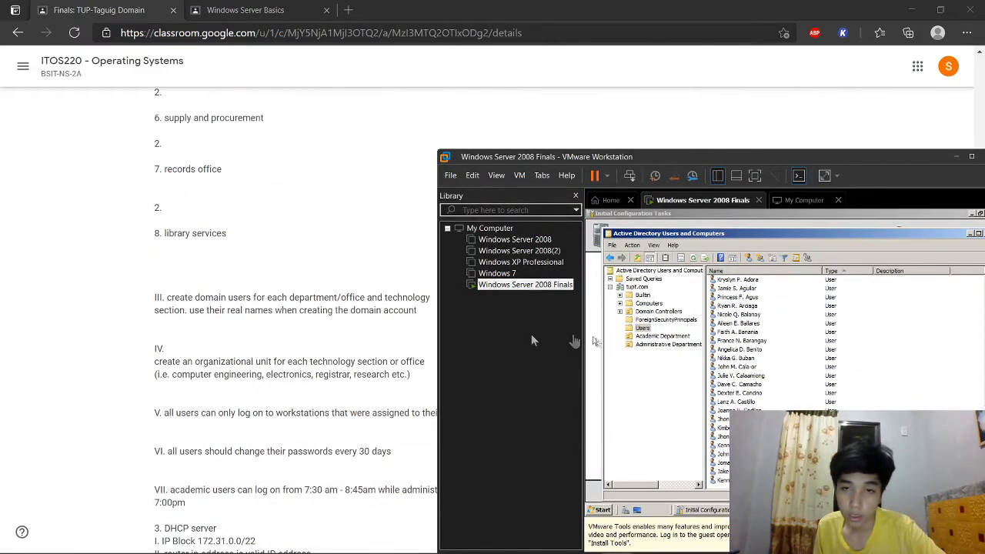
scroll(387, 365, down, 2)
scroll(386, 366, down, 2)
scroll(290, 258, up, 3)
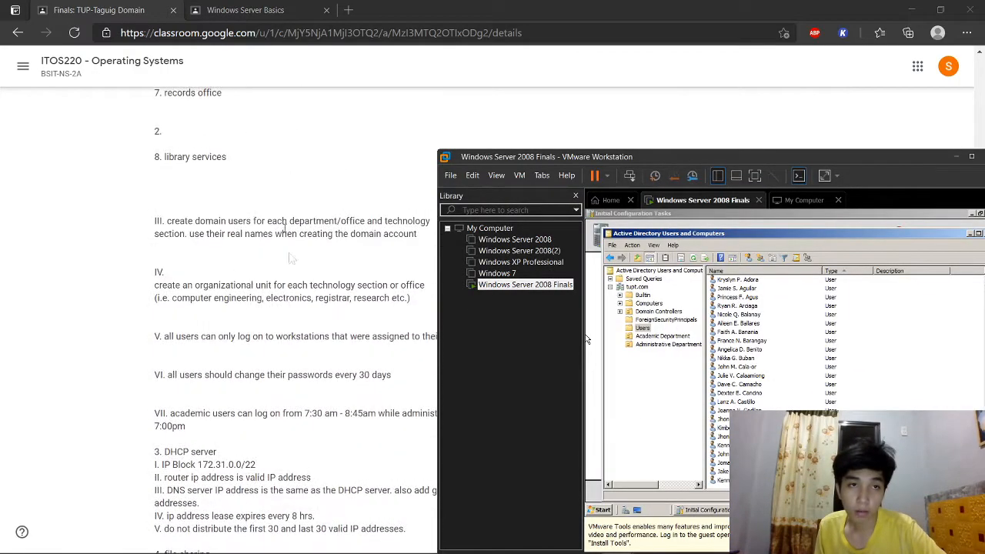
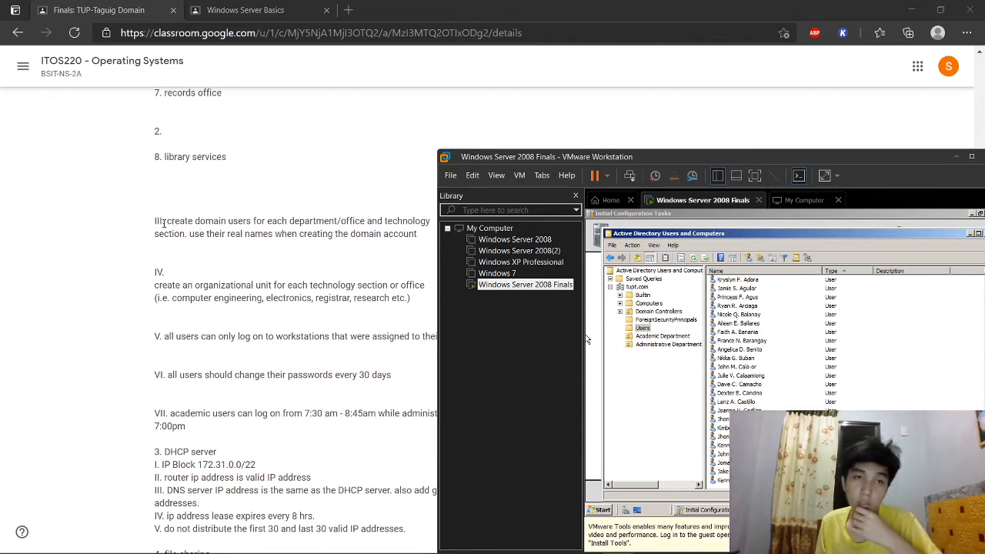
Step: Drag the VMware Workstation window toward the middle of the screen, over the browser page
drag(487, 161, 605, 170)
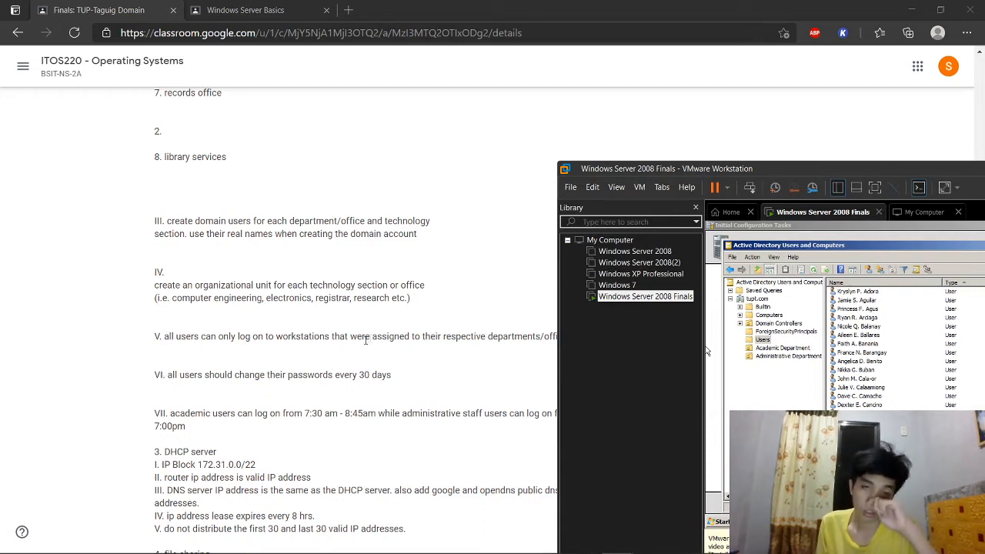
mouse_move(643, 174)
mouse_down()
mouse_move(738, 175)
mouse_move(723, 195)
mouse_move(648, 189)
mouse_up()
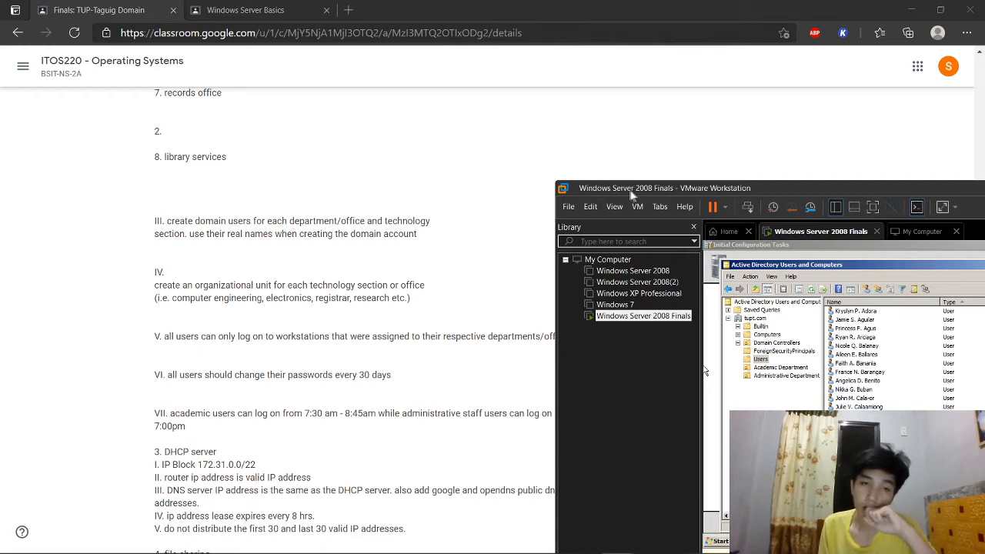
drag(631, 189, 377, 159)
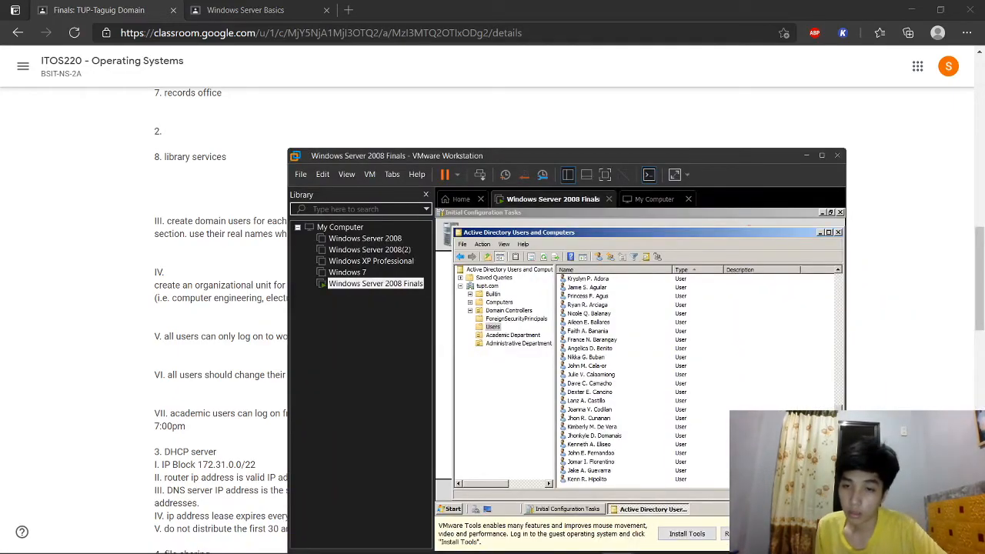
Step: Select the block of domain users and enable Logon hours in their shared Account properties
click(588, 478)
click(839, 447)
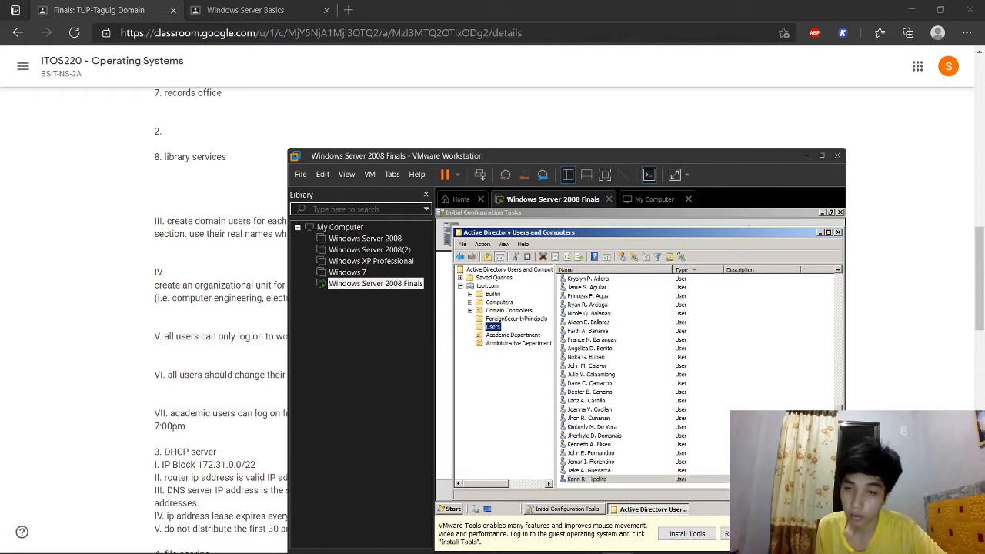
drag(821, 479, 586, 437)
scroll(641, 410, down, 3)
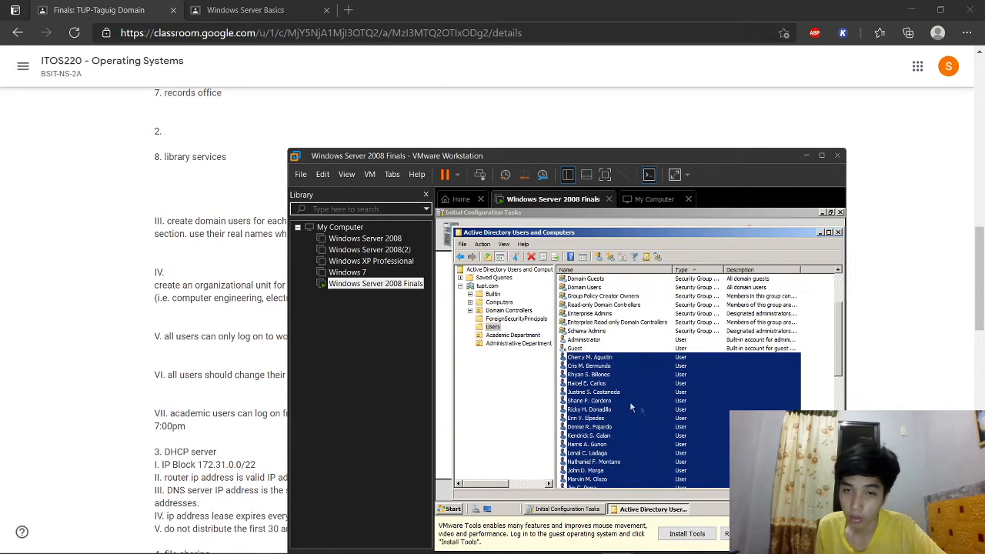
right_click(612, 394)
click(637, 377)
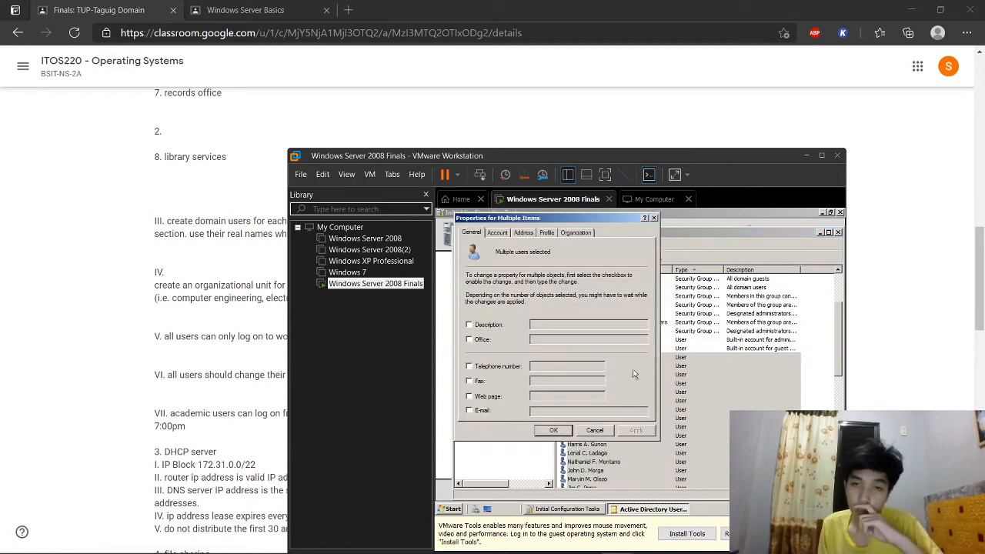
click(504, 238)
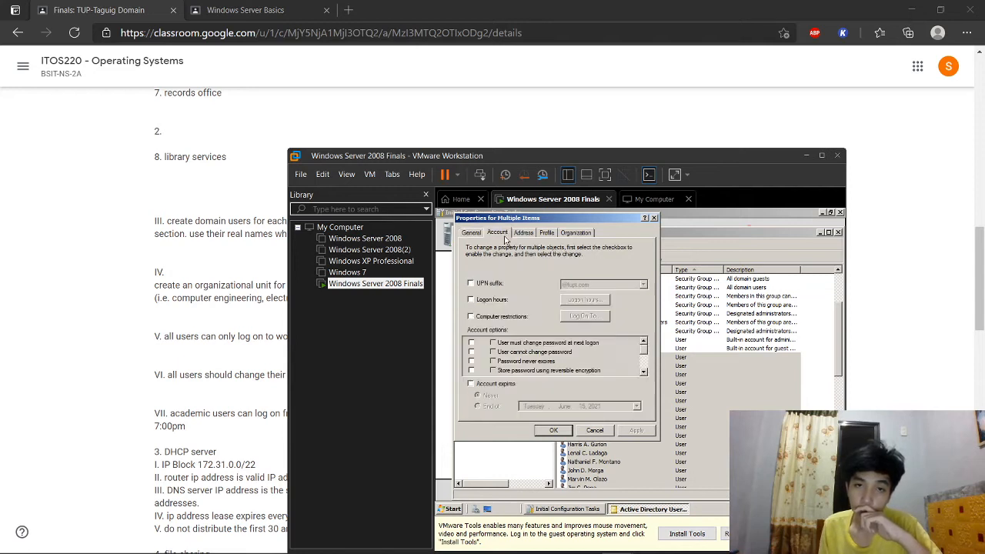
click(471, 300)
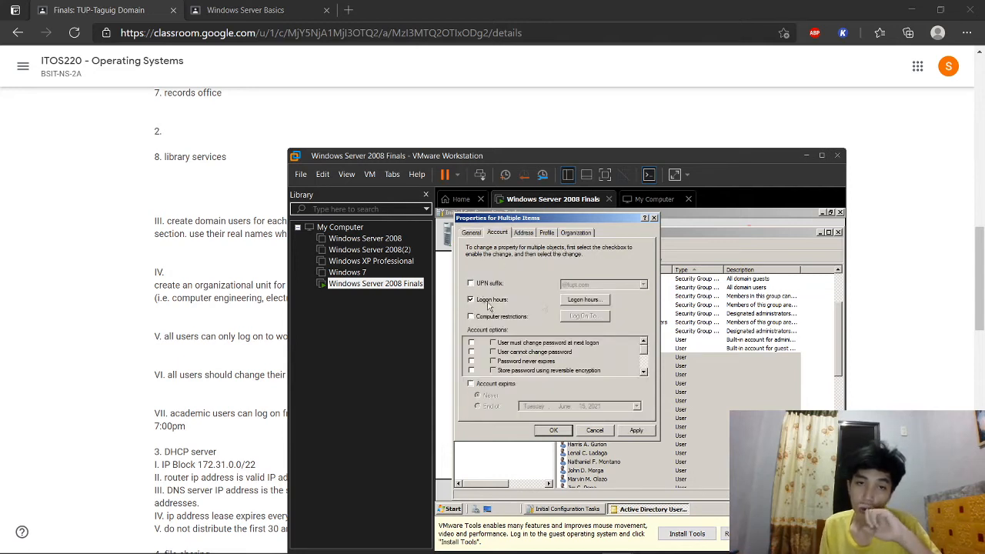
Step: Deny logon 12–7 AM and 9 AM–12 AM daily, leaving only 7–9 AM permitted
click(582, 301)
drag(507, 161, 616, 167)
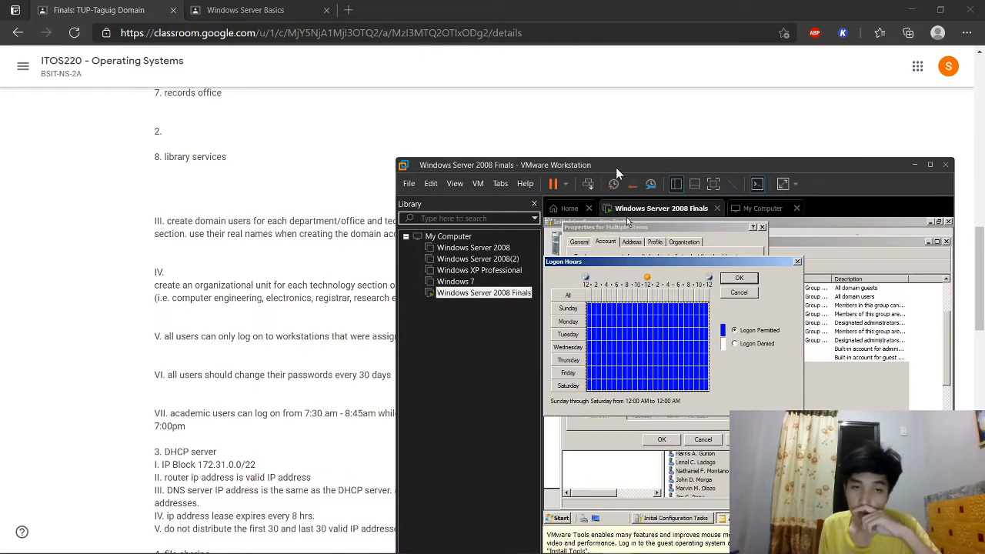
click(620, 312)
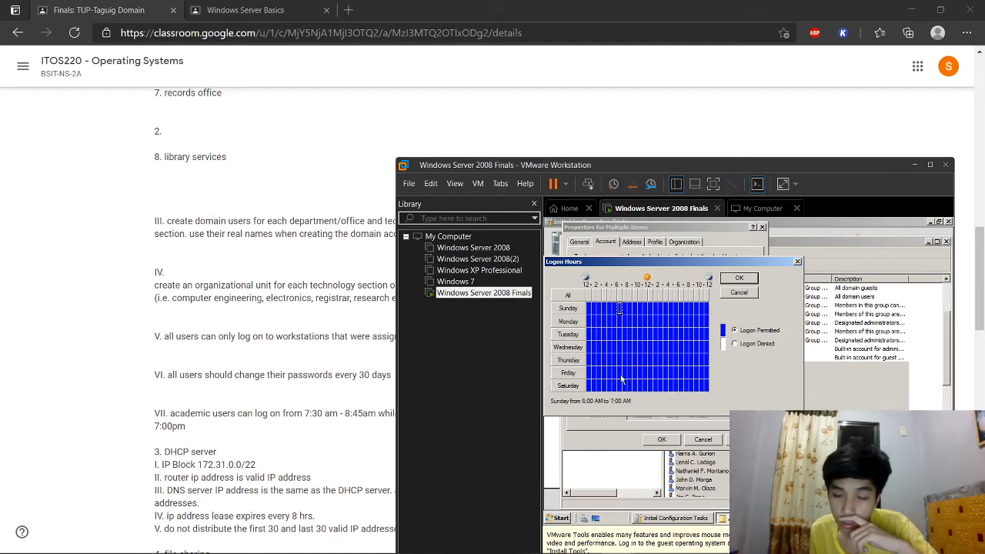
drag(623, 391, 582, 306)
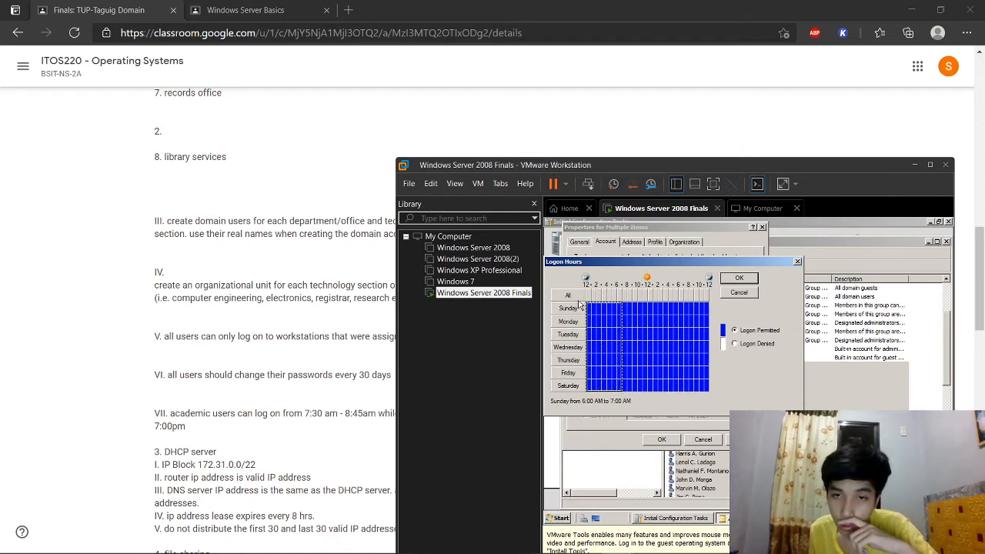
click(735, 343)
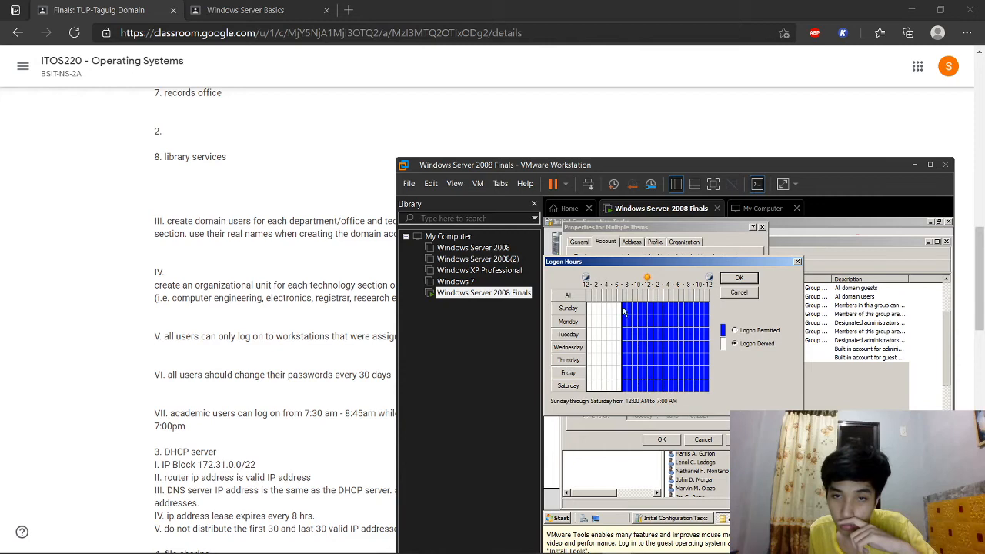
click(624, 310)
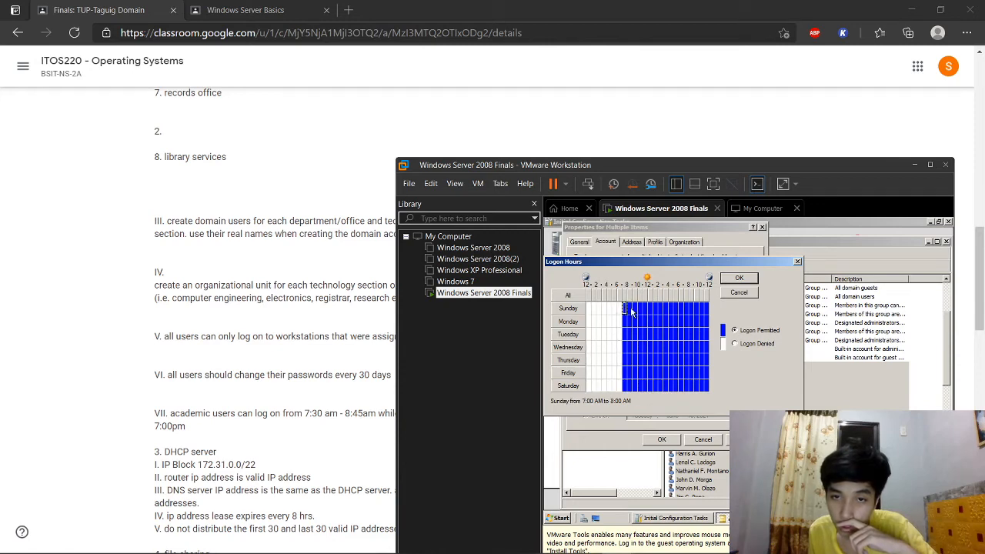
drag(708, 392, 634, 308)
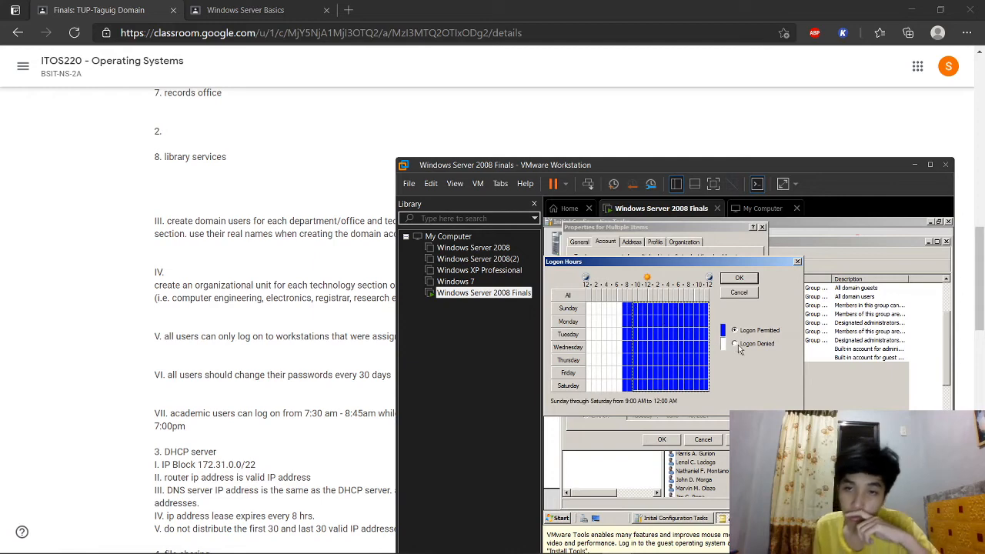
click(734, 343)
click(626, 309)
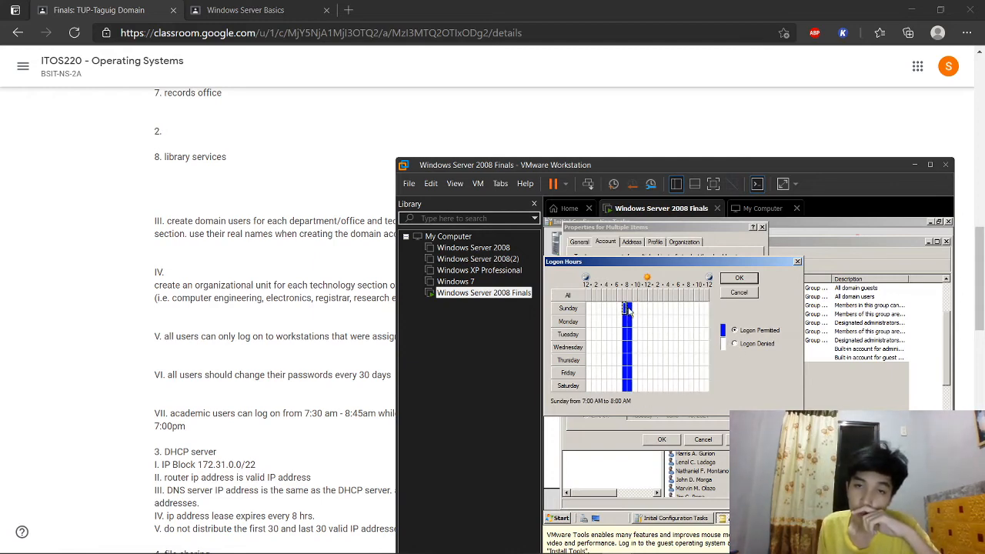
click(629, 308)
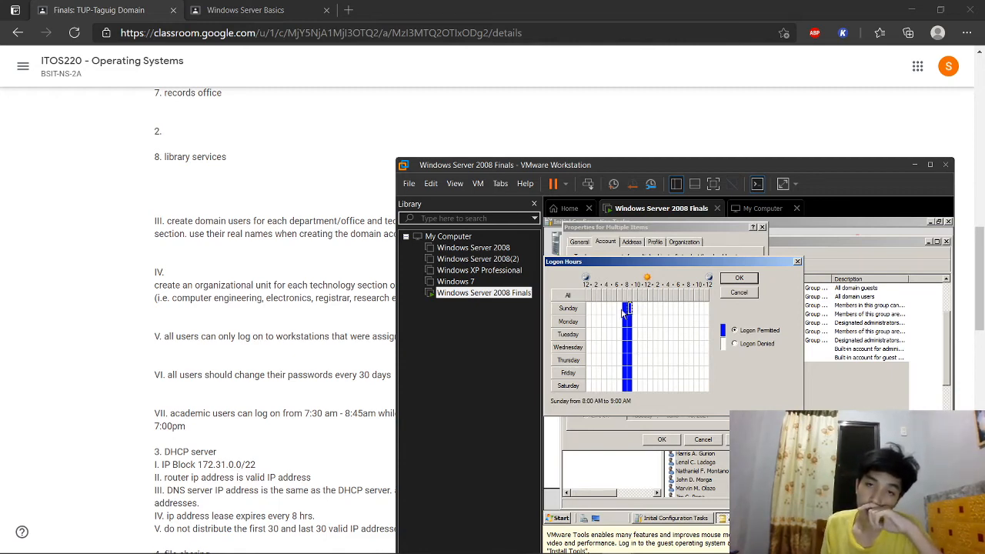
click(740, 278)
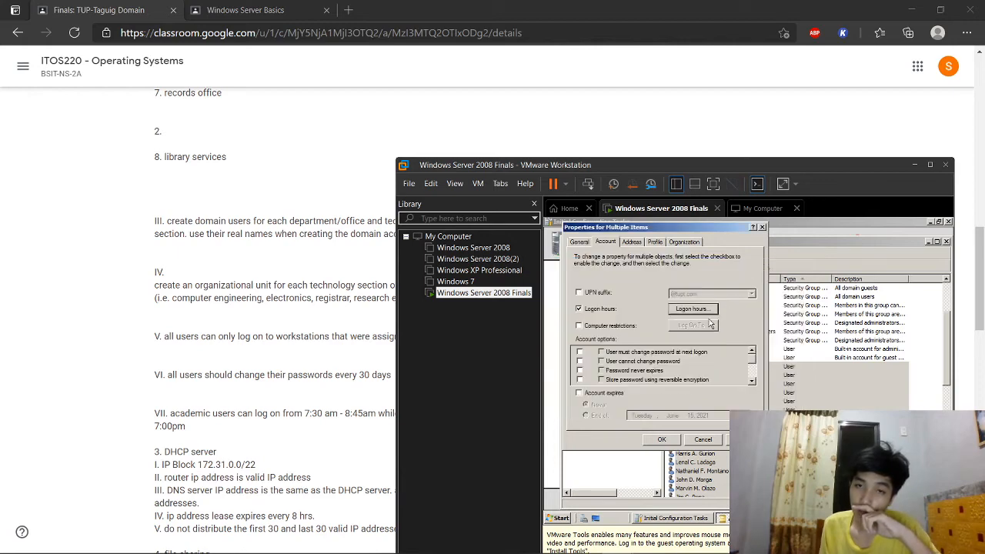
Step: Restrict the users to log on only to the computer tupt
click(627, 325)
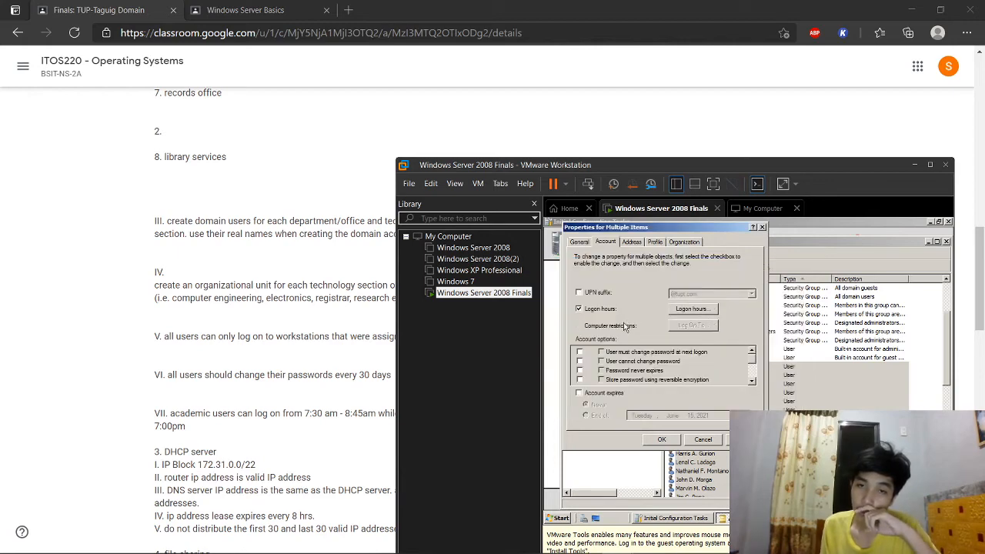
click(686, 329)
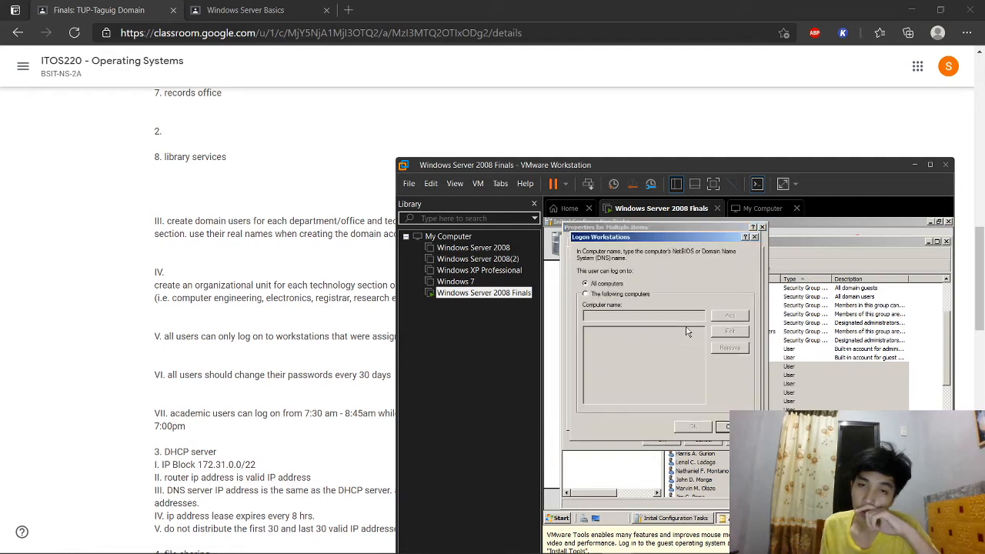
click(609, 296)
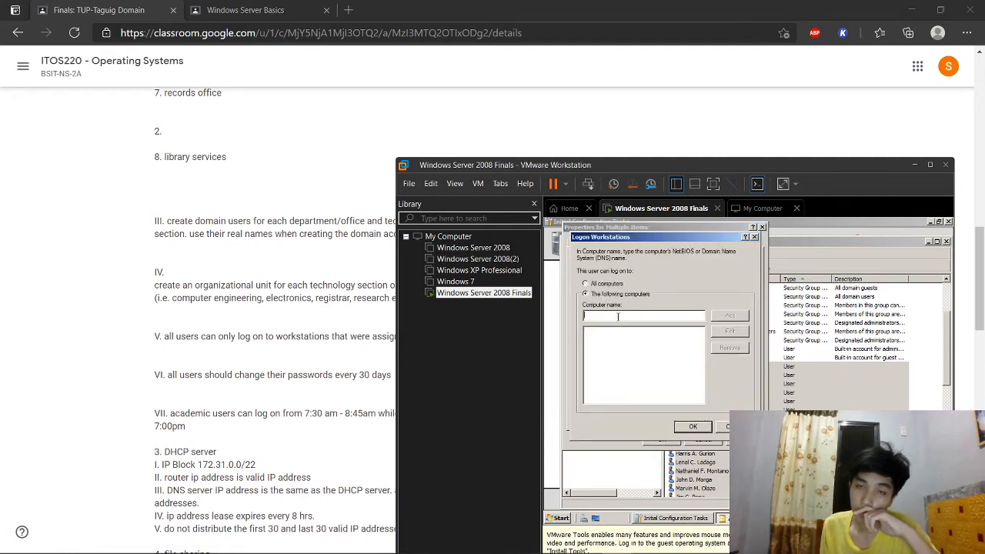
text(tupt)
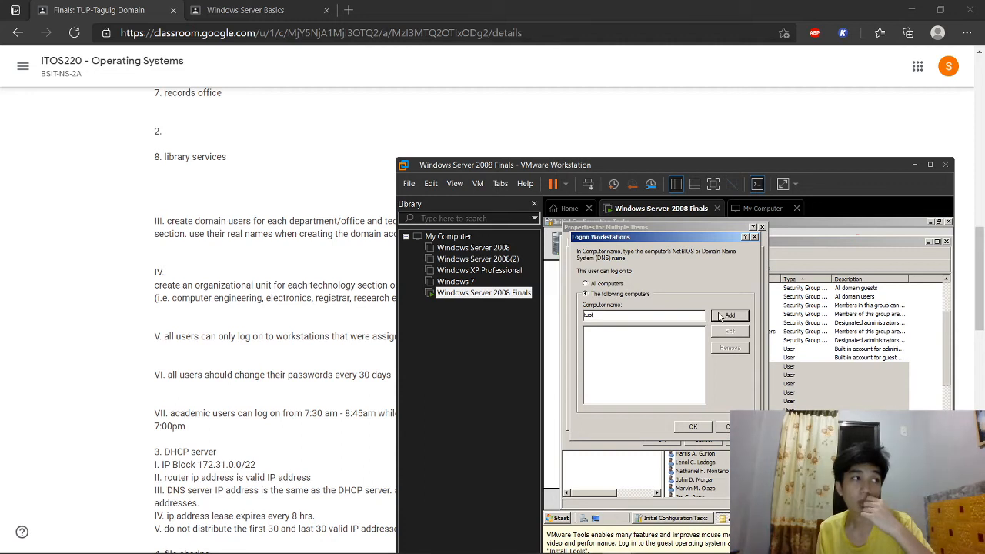
click(727, 315)
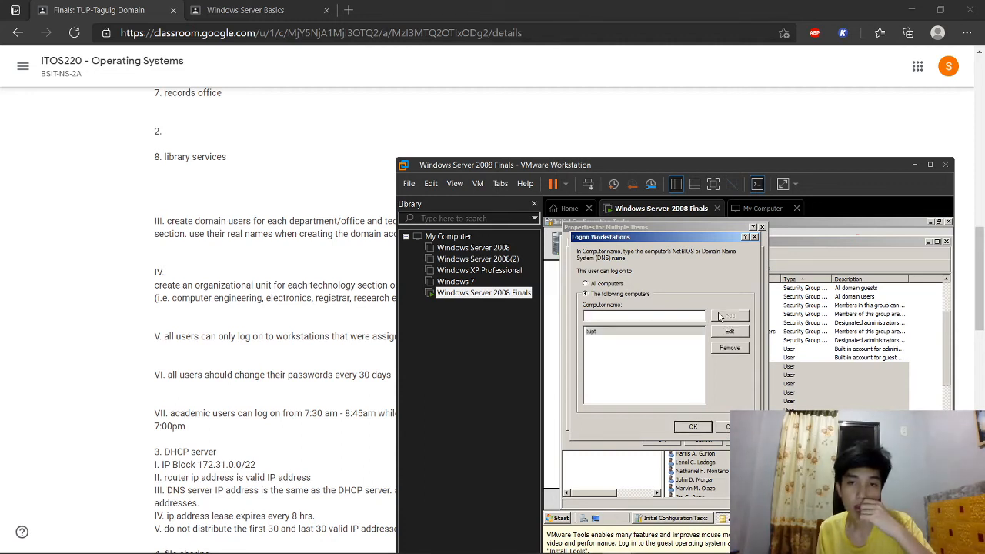
click(671, 363)
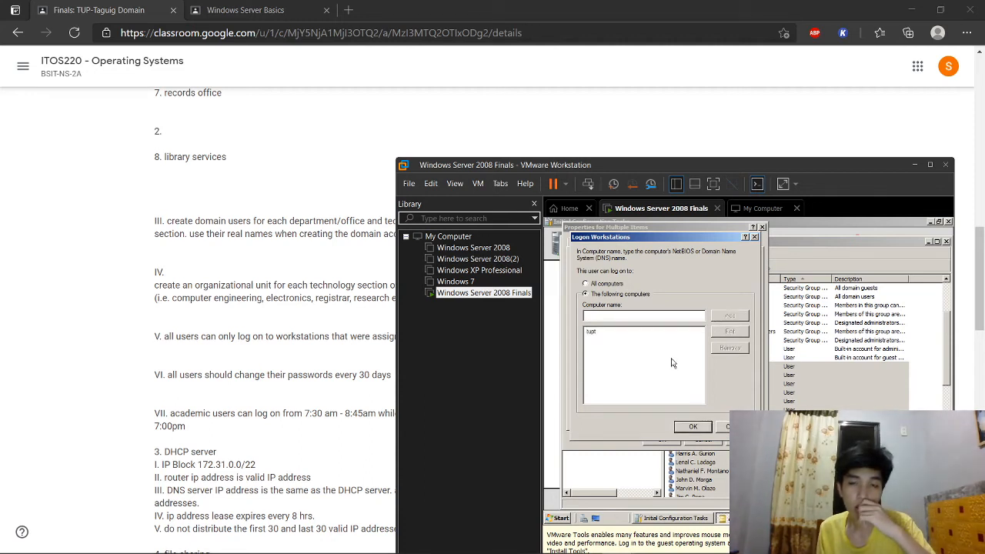
click(698, 428)
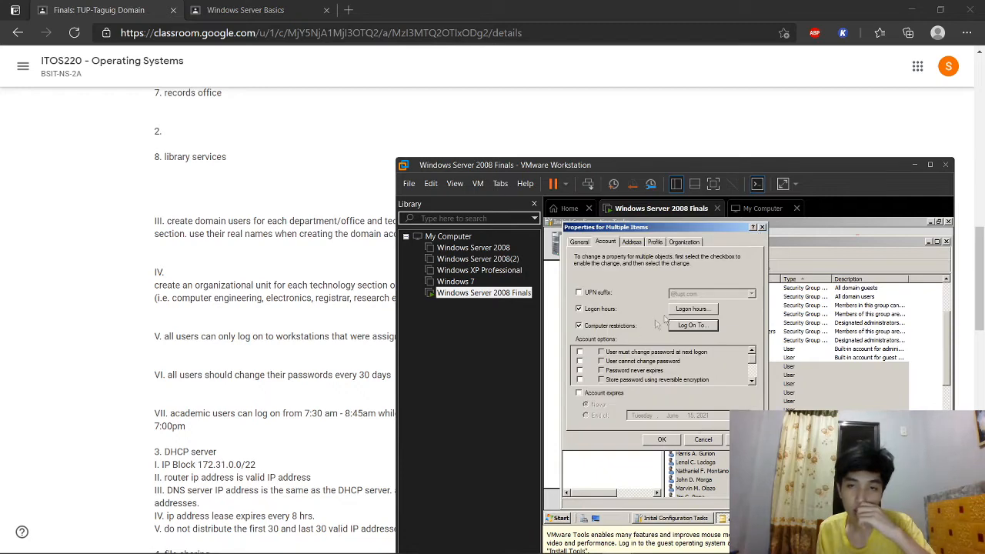
click(674, 325)
click(725, 425)
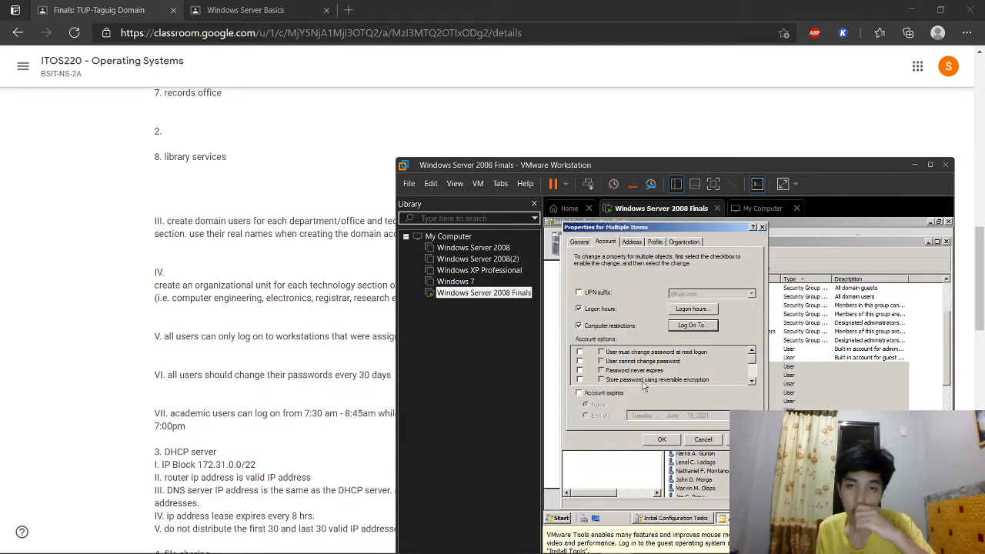
Step: Require the users to change their password at next logon
click(579, 351)
click(601, 352)
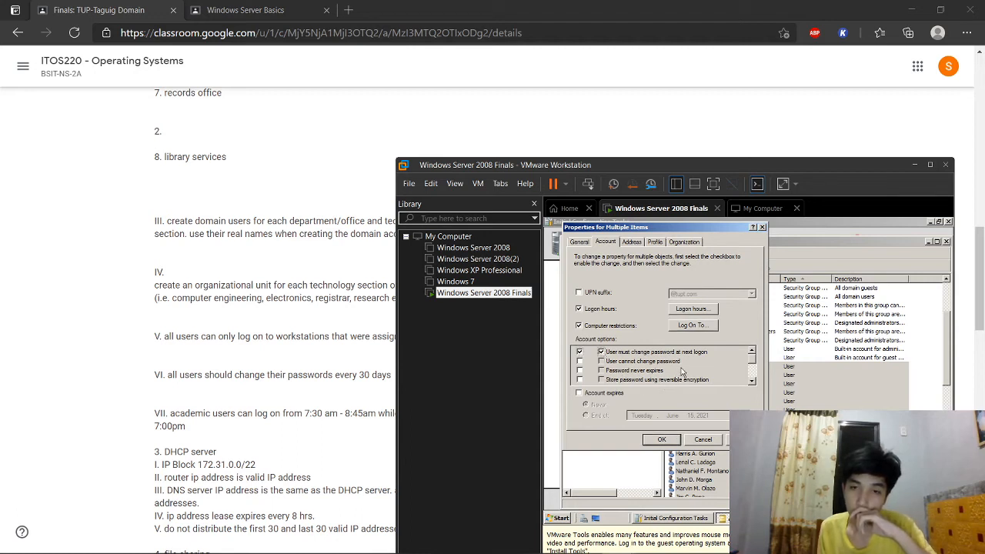
scroll(753, 368, down, 1)
mouse_move(751, 364)
mouse_down()
mouse_move(752, 380)
mouse_move(754, 356)
mouse_up()
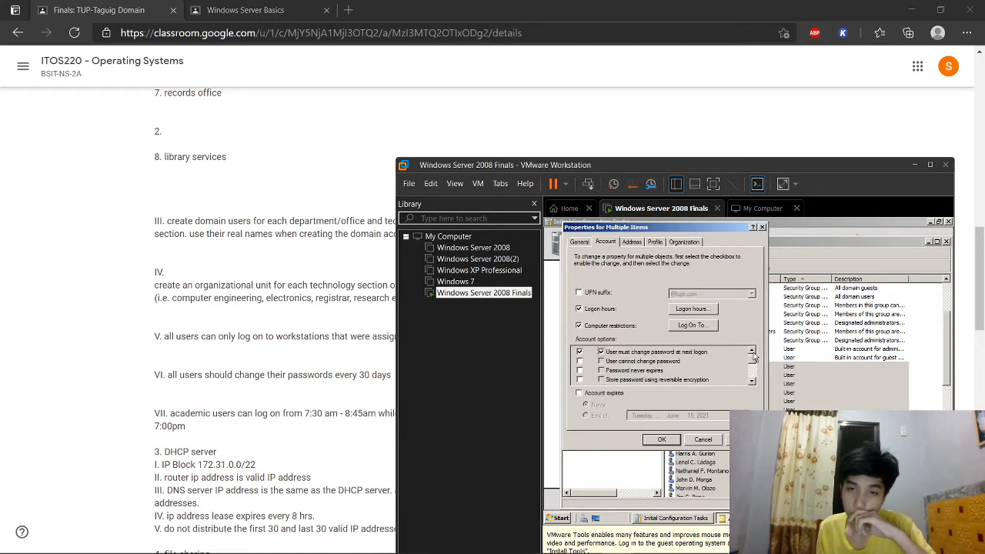
Step: Set the accounts to expire at end of July 15, 2021 and apply the changes
click(606, 394)
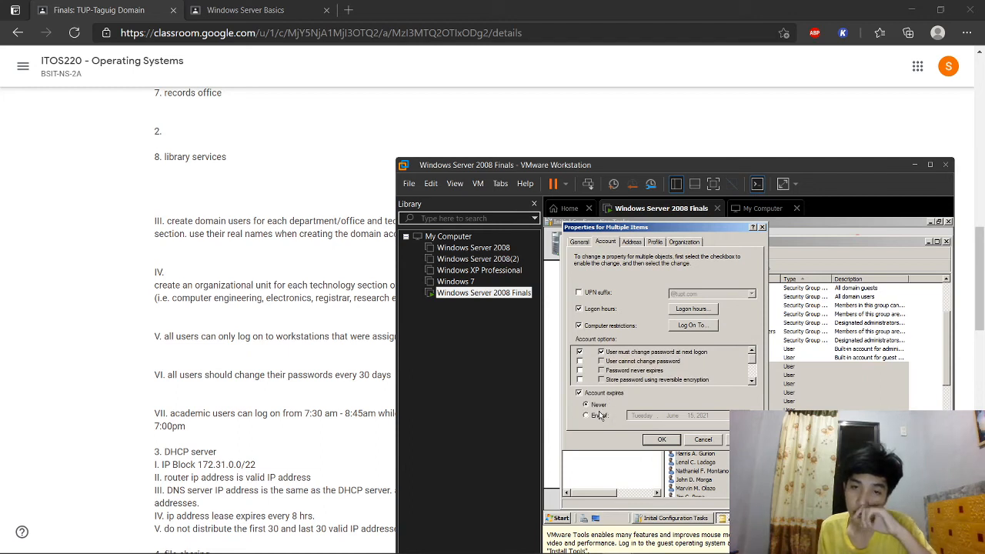
click(602, 416)
click(702, 415)
click(751, 415)
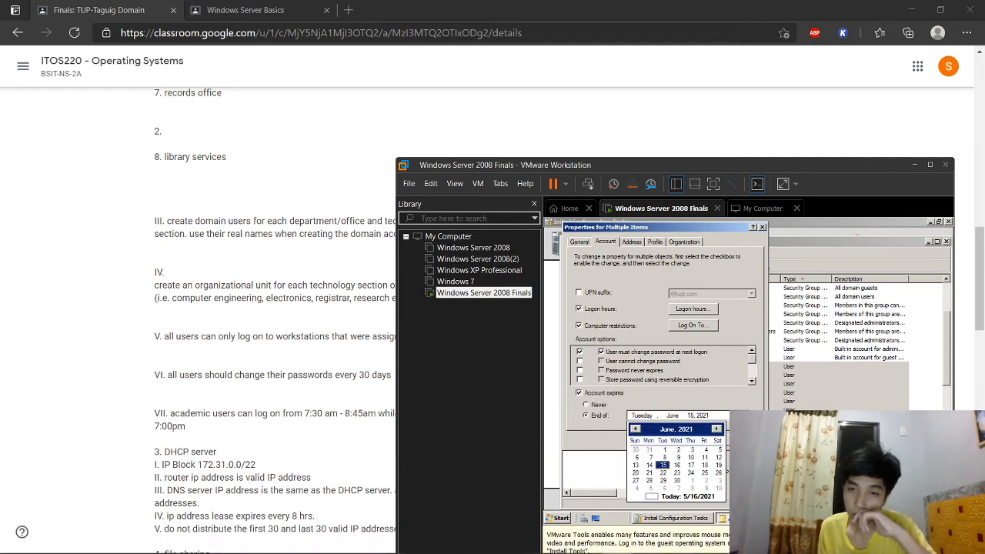
click(717, 430)
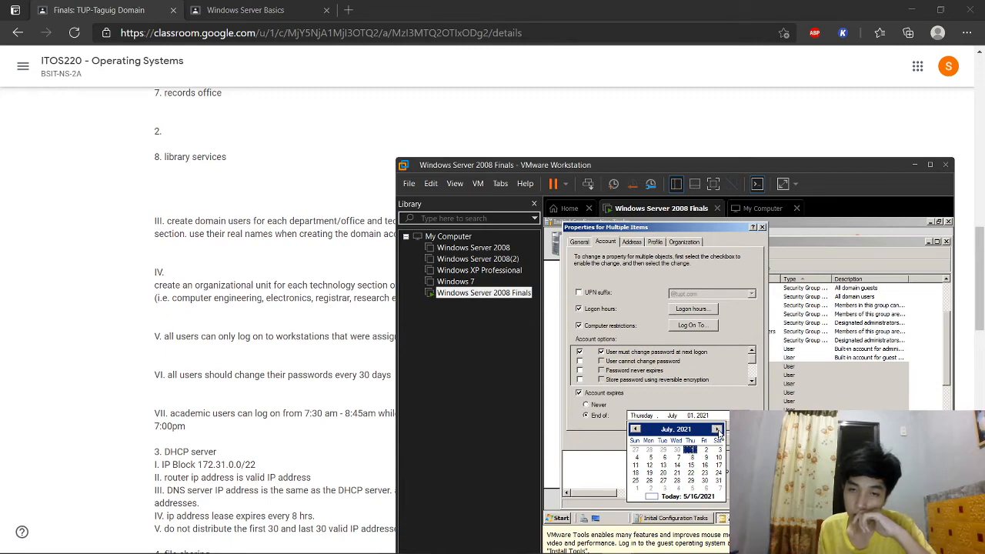
click(692, 465)
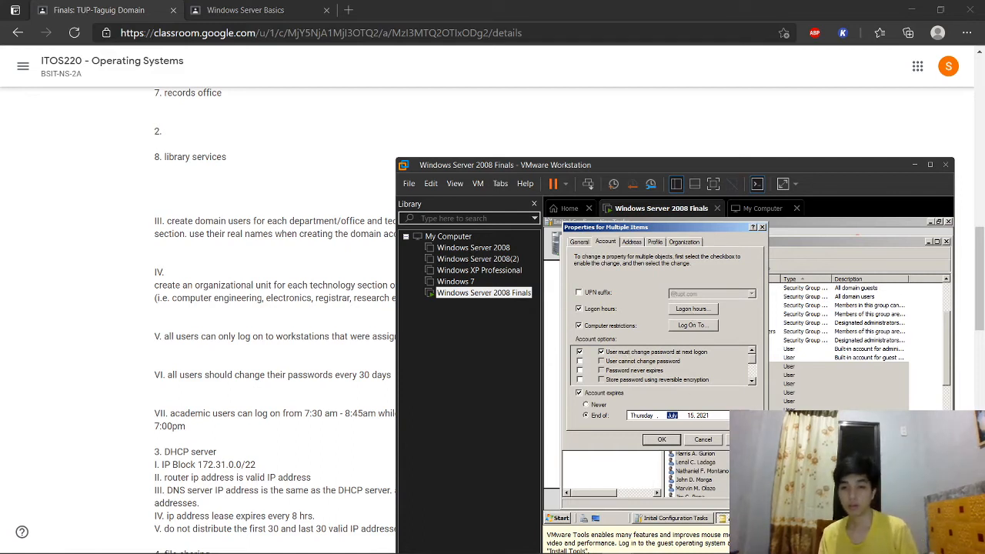
click(663, 439)
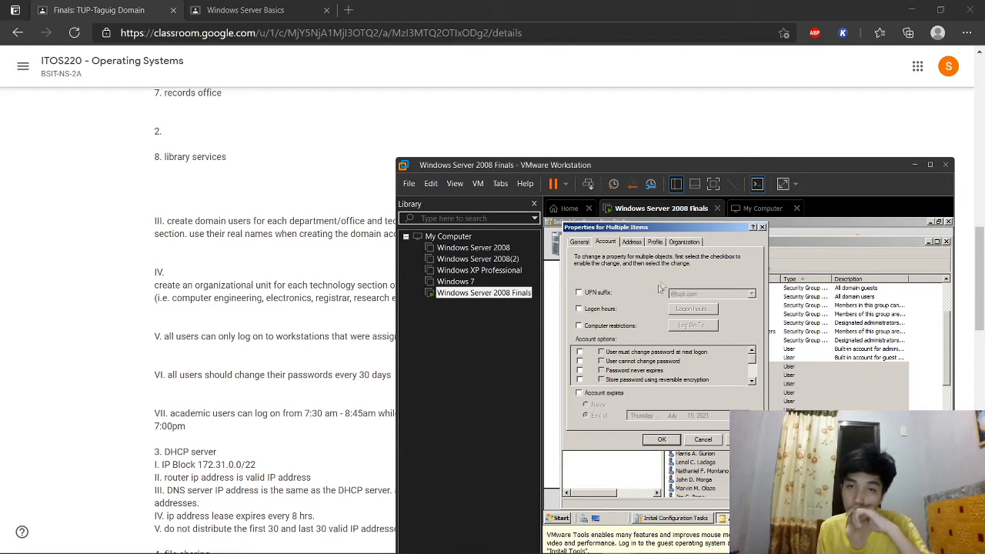
Step: Re-enable logon hours, computer restrictions and forced password change for all users, then apply
click(580, 309)
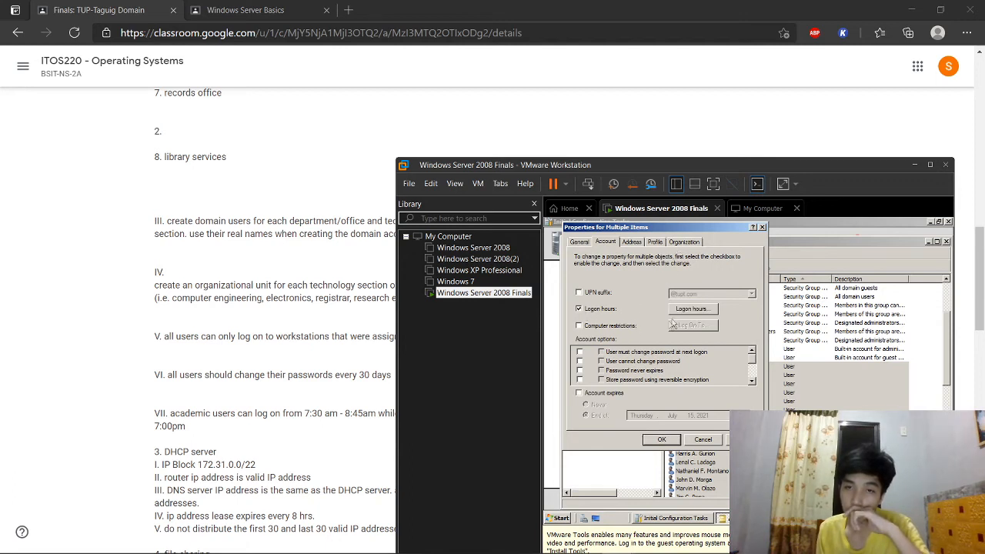
click(683, 311)
click(737, 279)
click(586, 327)
click(677, 326)
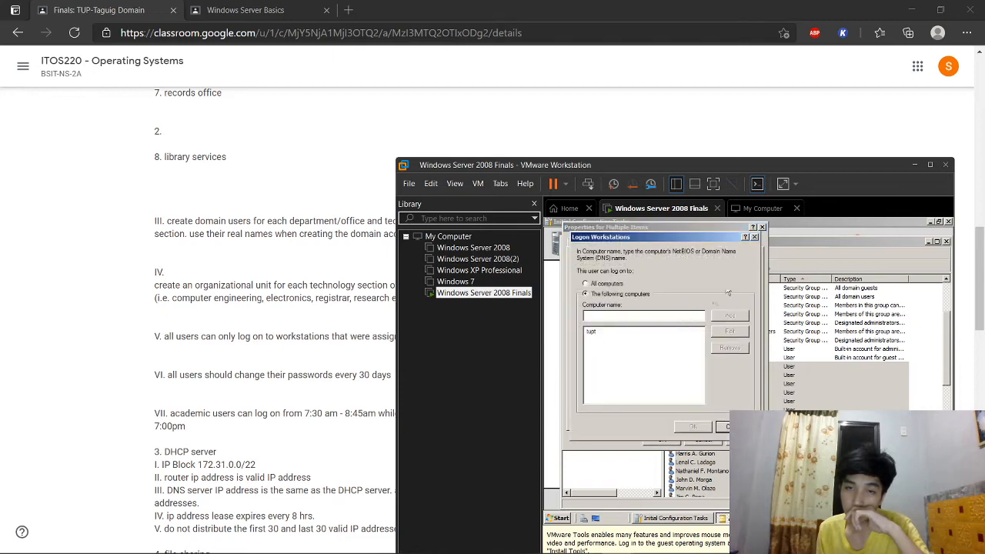
click(756, 244)
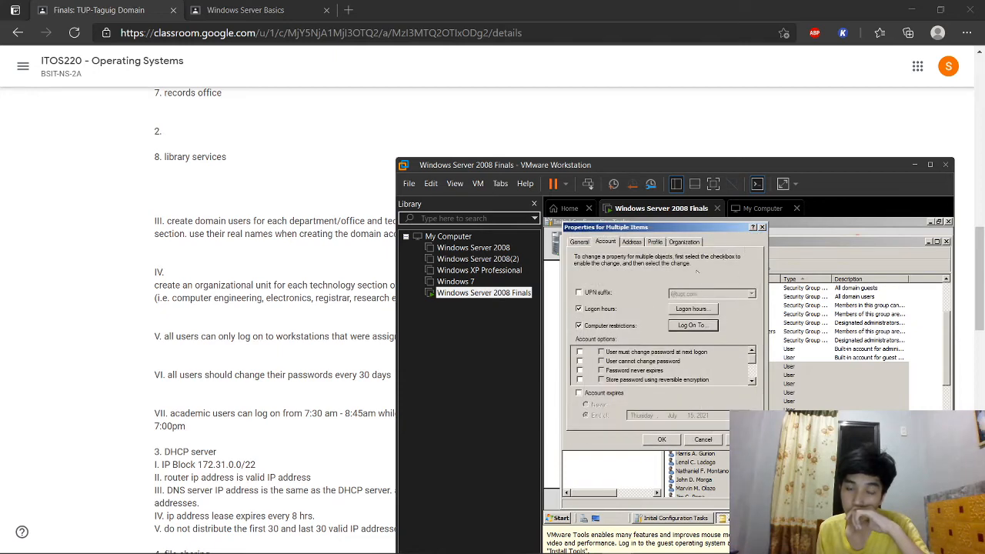
click(580, 351)
click(601, 352)
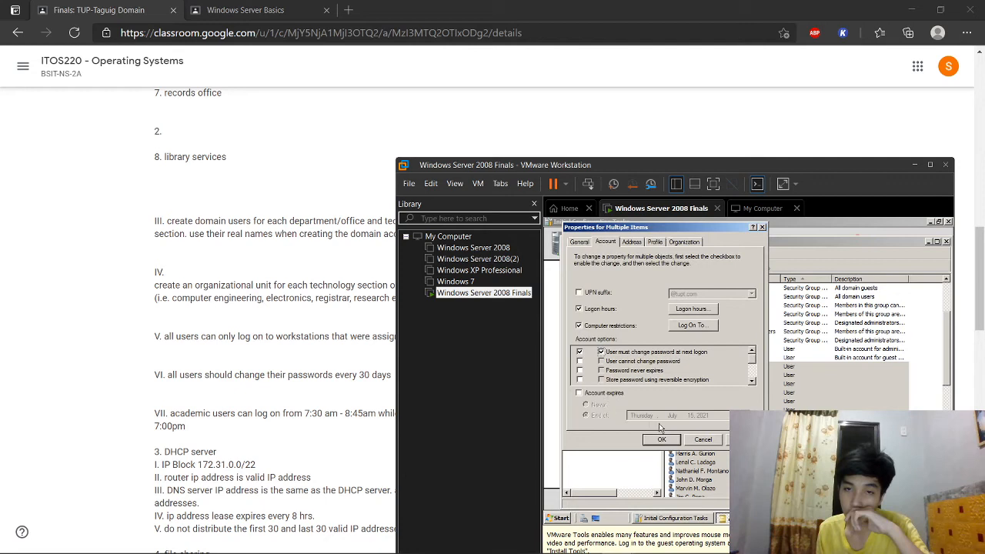
click(727, 439)
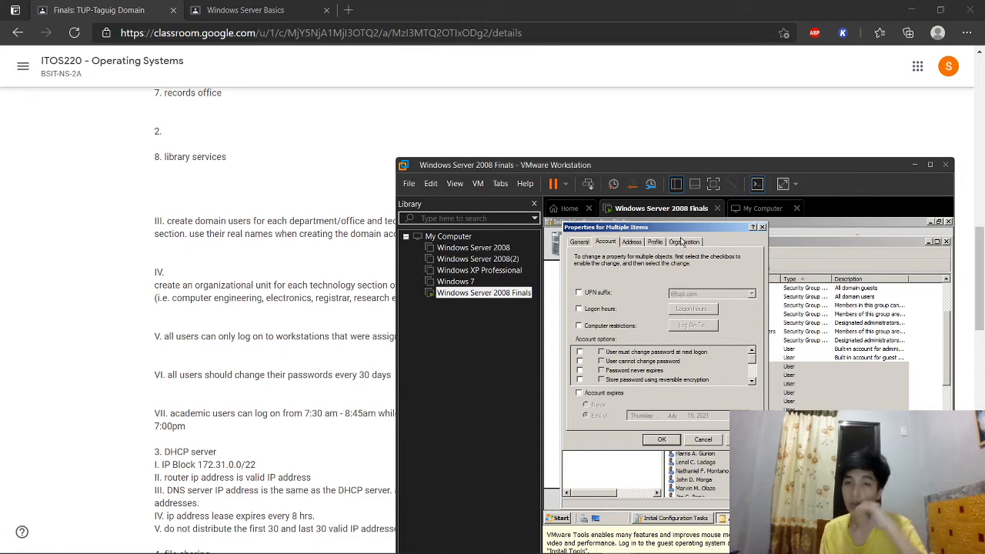
Step: Set the Job Title to Student for all selected users and close the dialog
click(630, 244)
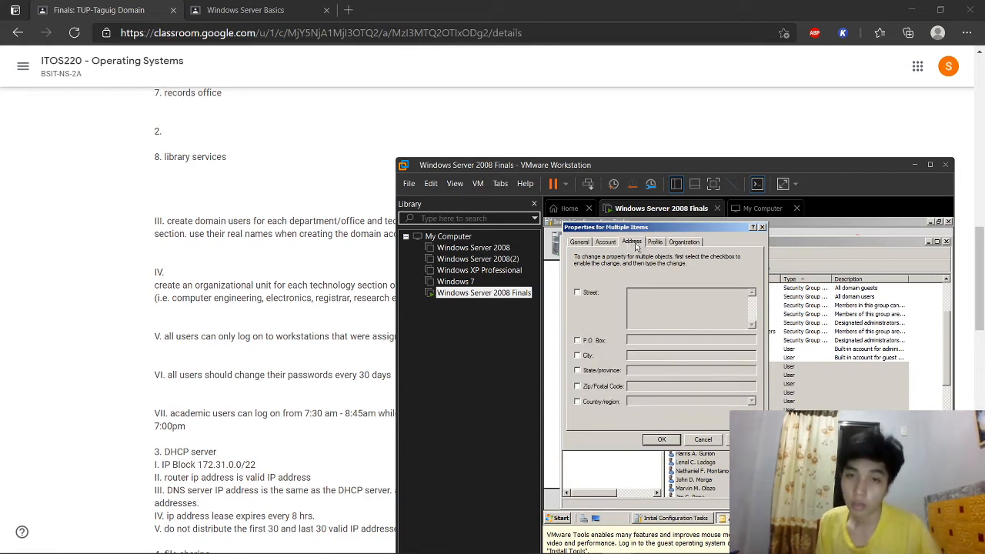
click(655, 243)
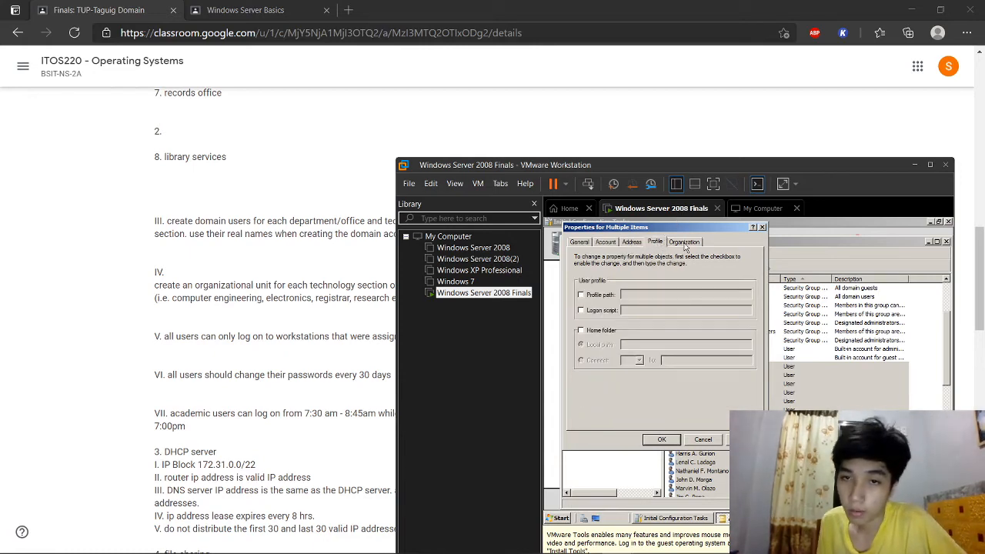
click(684, 244)
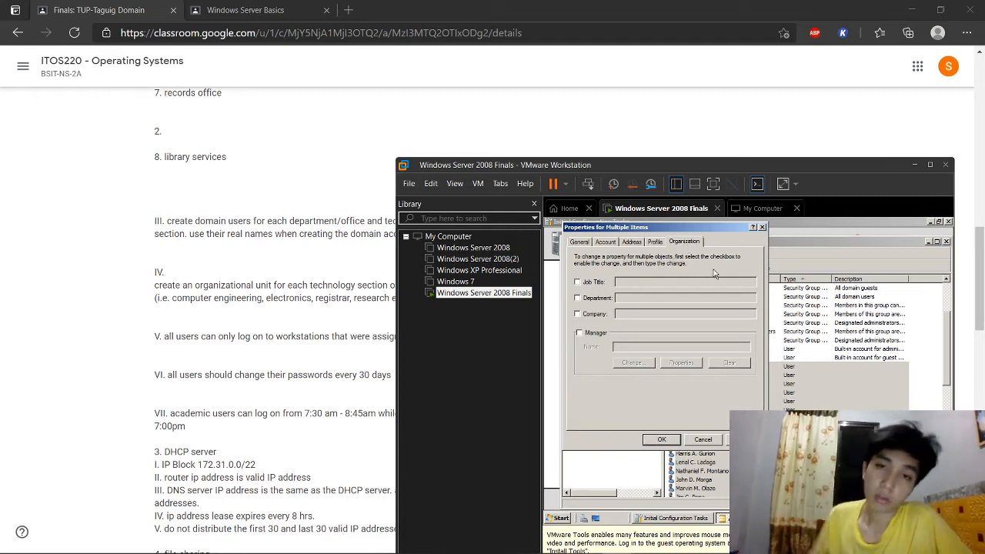
click(577, 282)
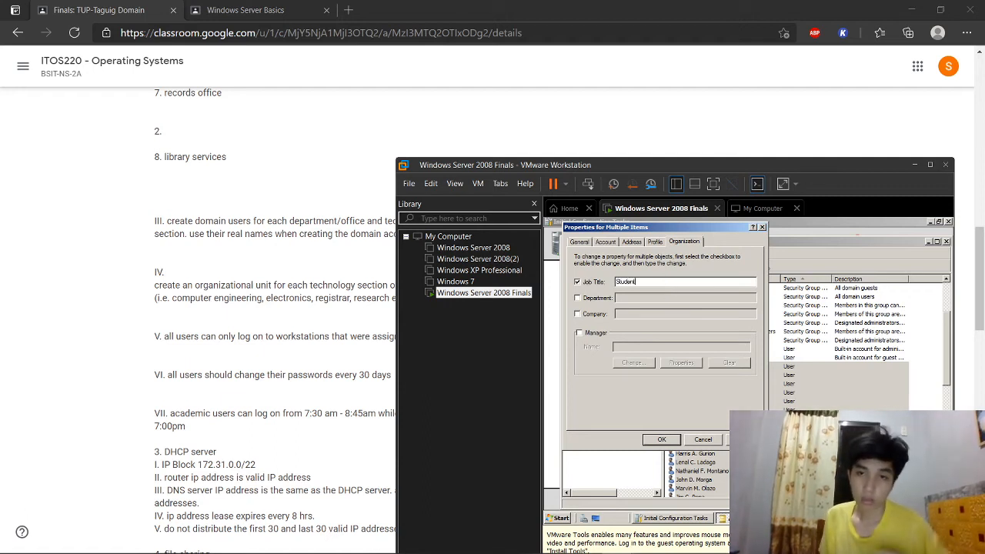
click(744, 440)
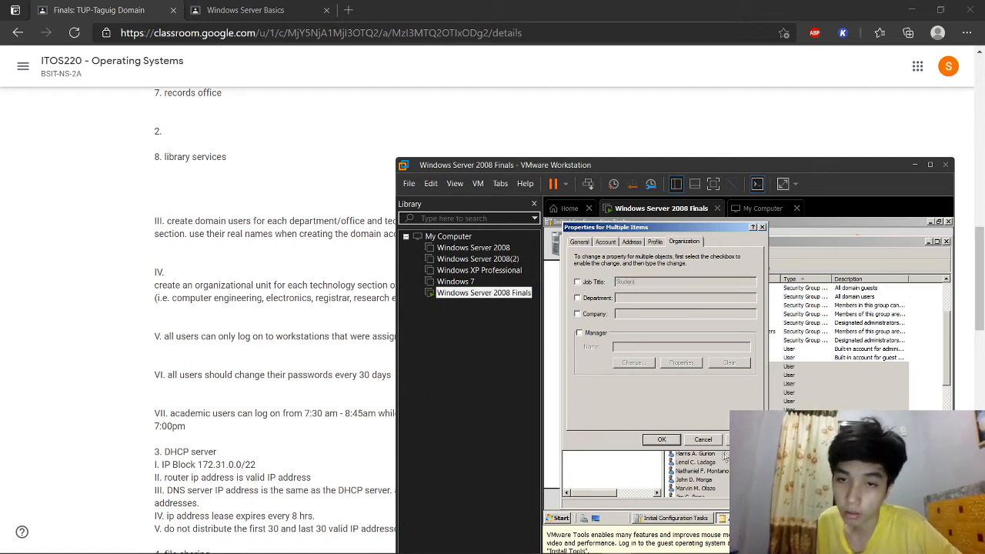
click(662, 440)
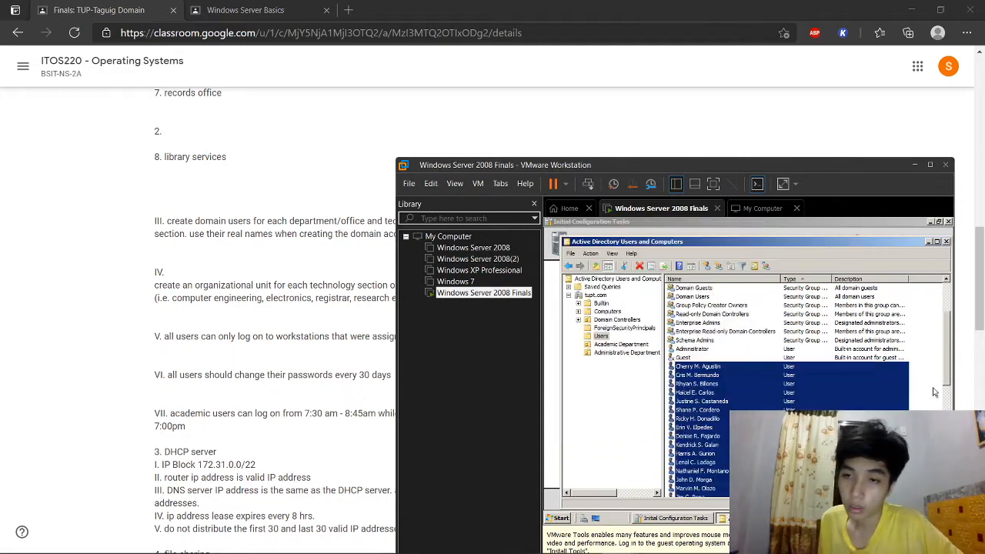
double_click(726, 373)
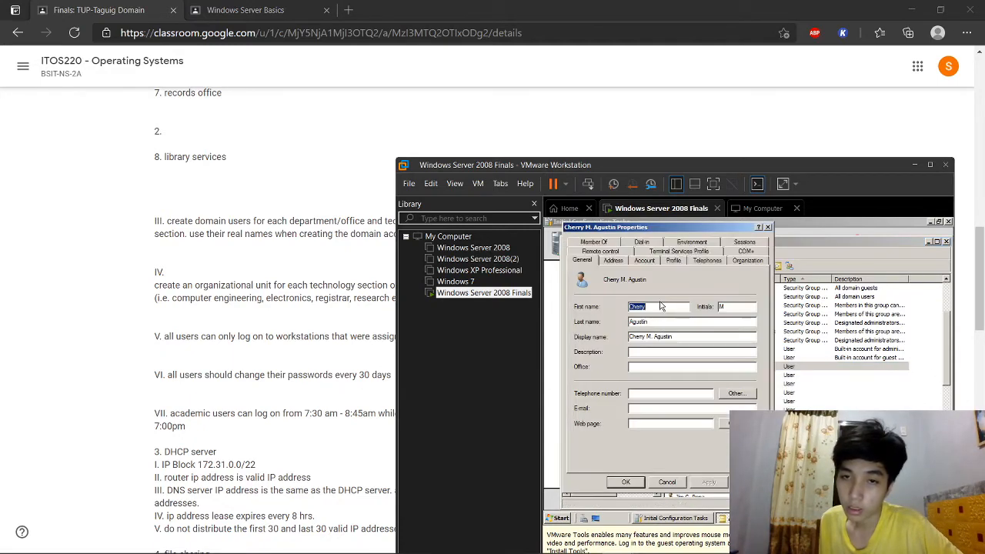
click(618, 264)
click(648, 263)
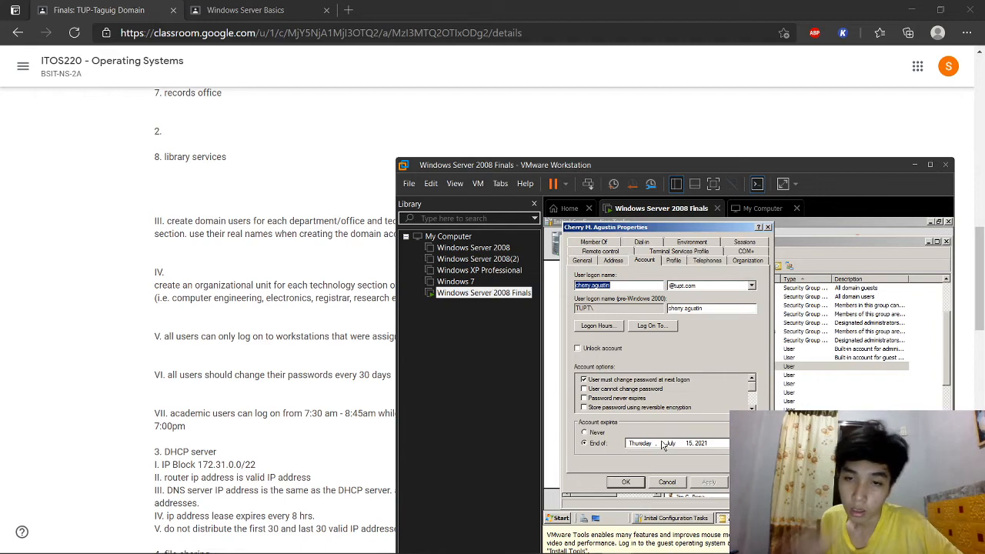
click(609, 328)
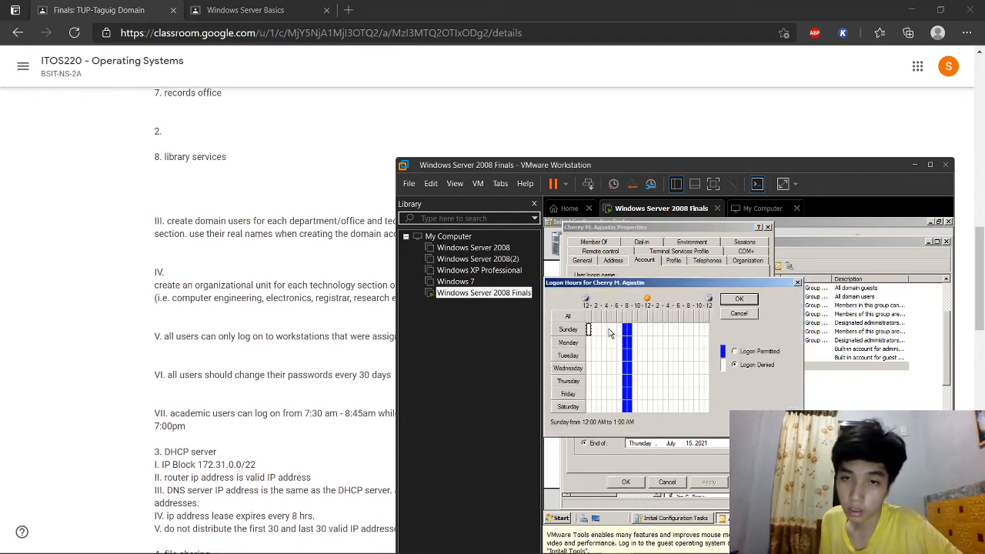
click(797, 283)
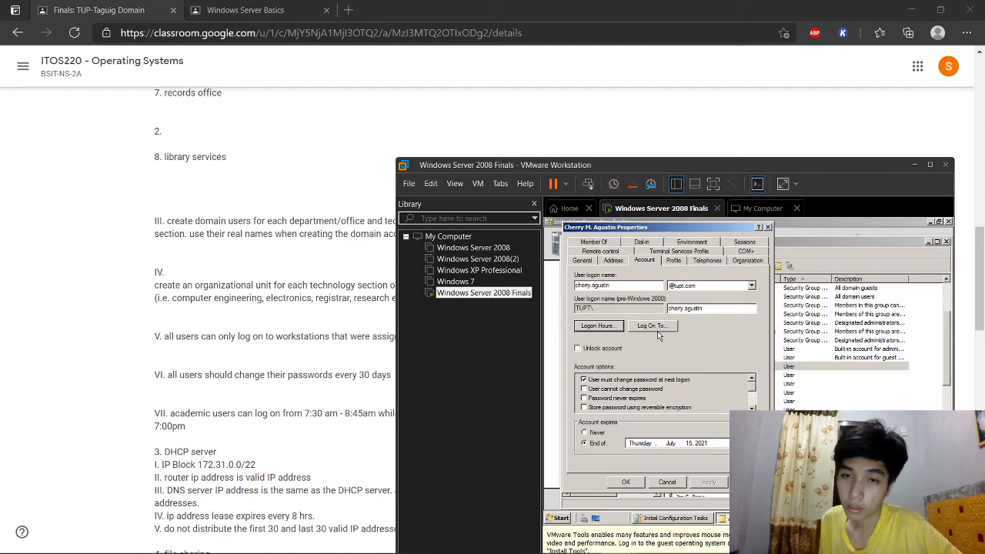
click(655, 327)
click(758, 260)
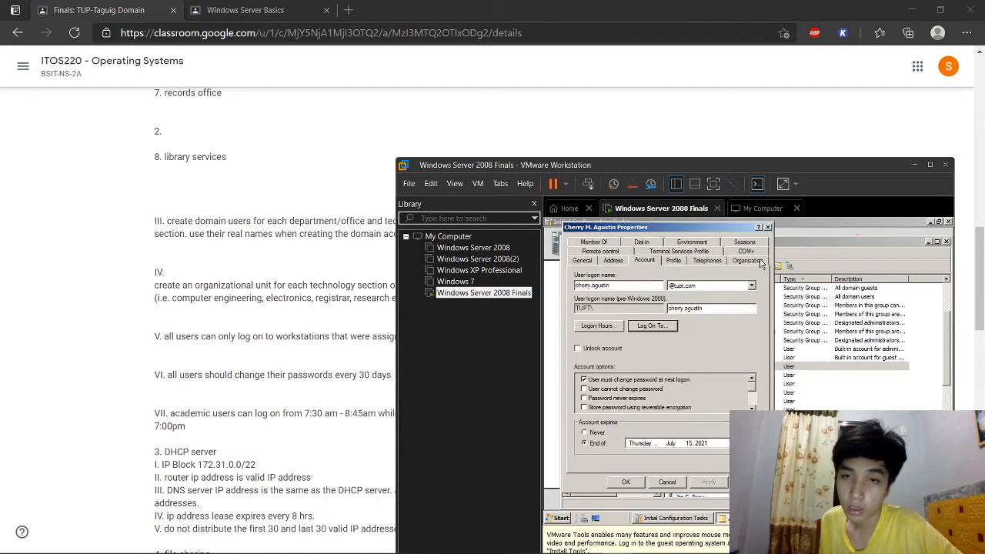
click(675, 261)
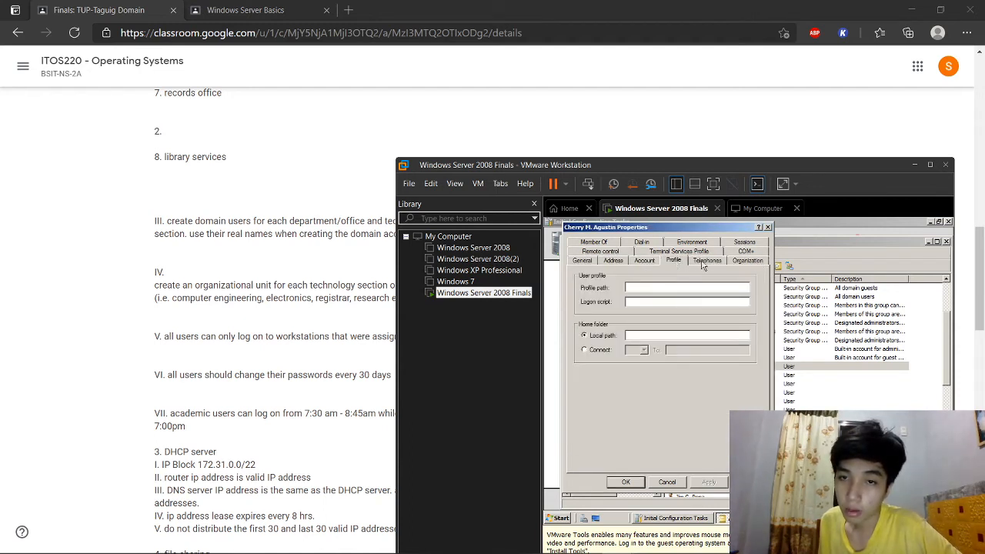
click(706, 261)
click(739, 261)
click(659, 282)
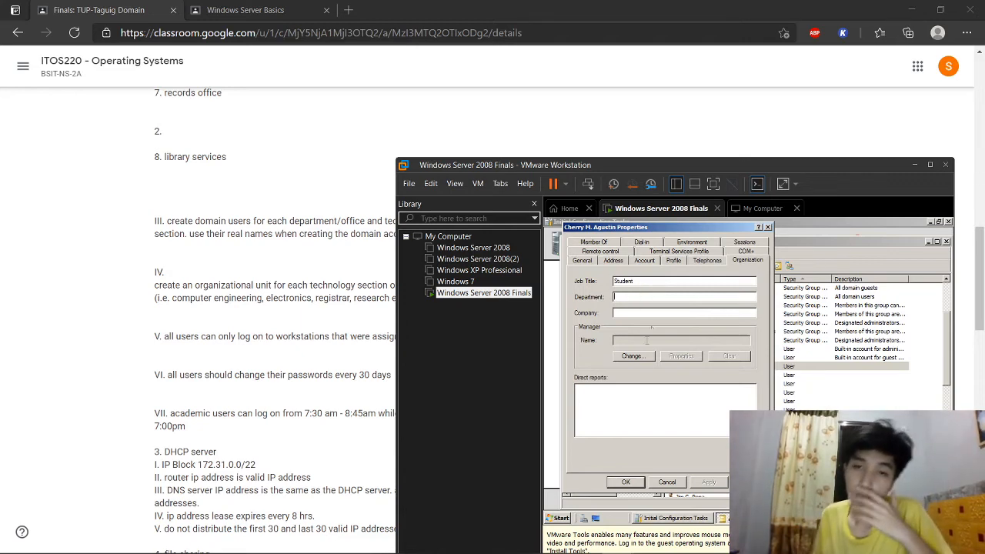
click(628, 483)
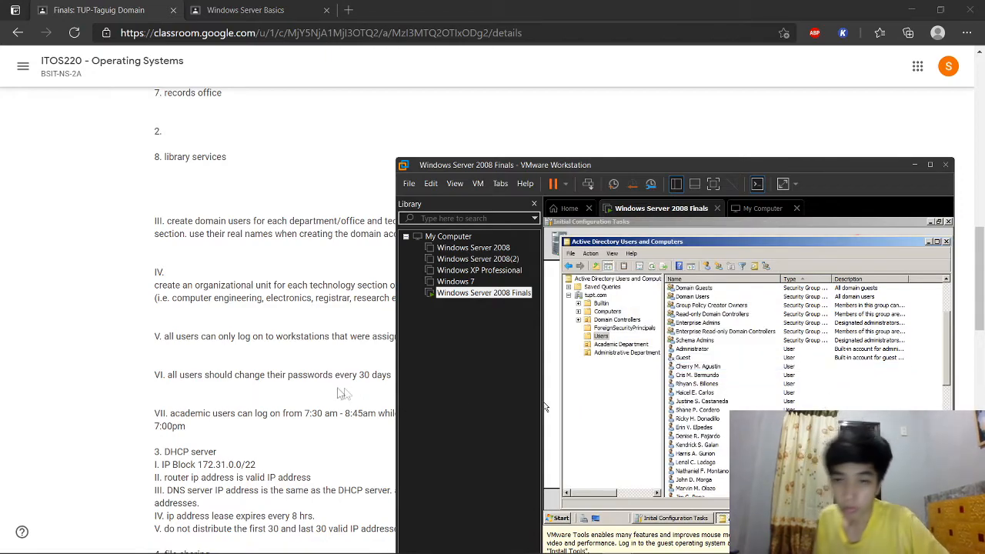
Step: Give the first three users the department Math and Science Department
scroll(329, 411, up, 5)
scroll(330, 411, up, 5)
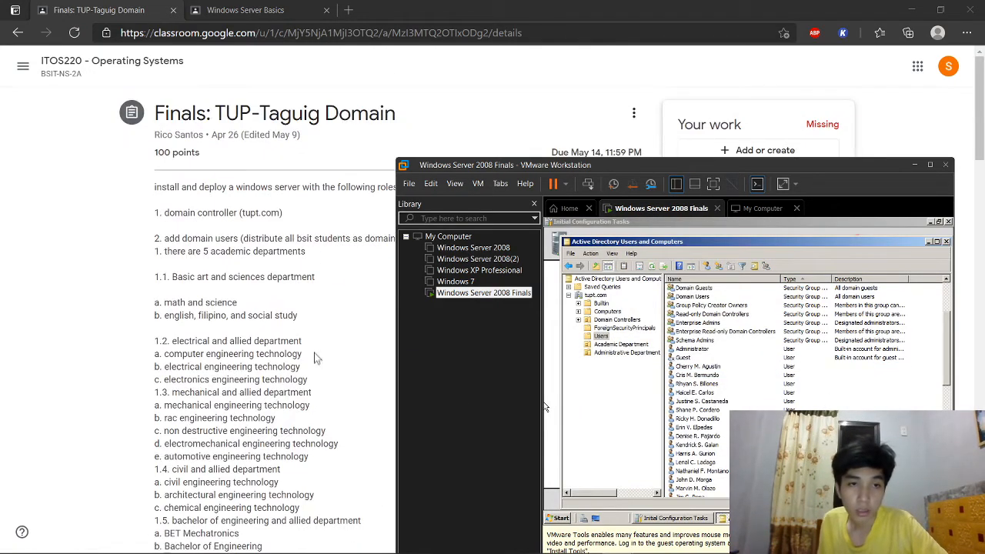
click(772, 374)
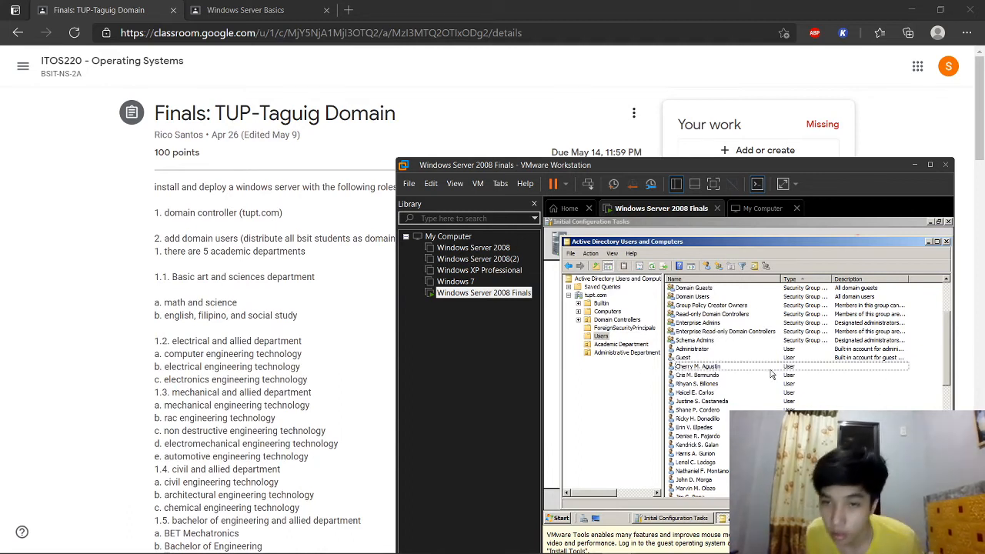
ctrl+click(767, 369)
ctrl+click(763, 375)
ctrl+click(761, 383)
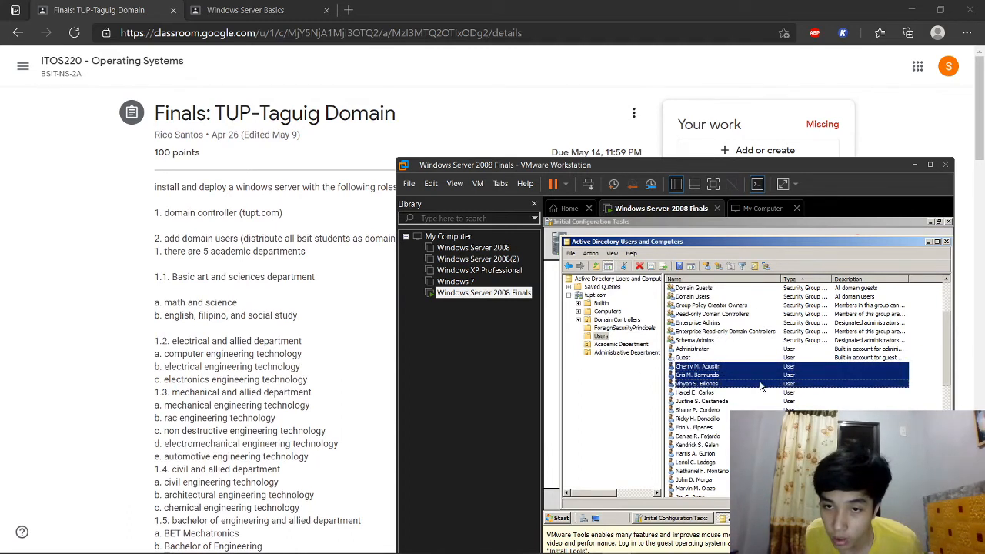
right_click(764, 378)
click(735, 409)
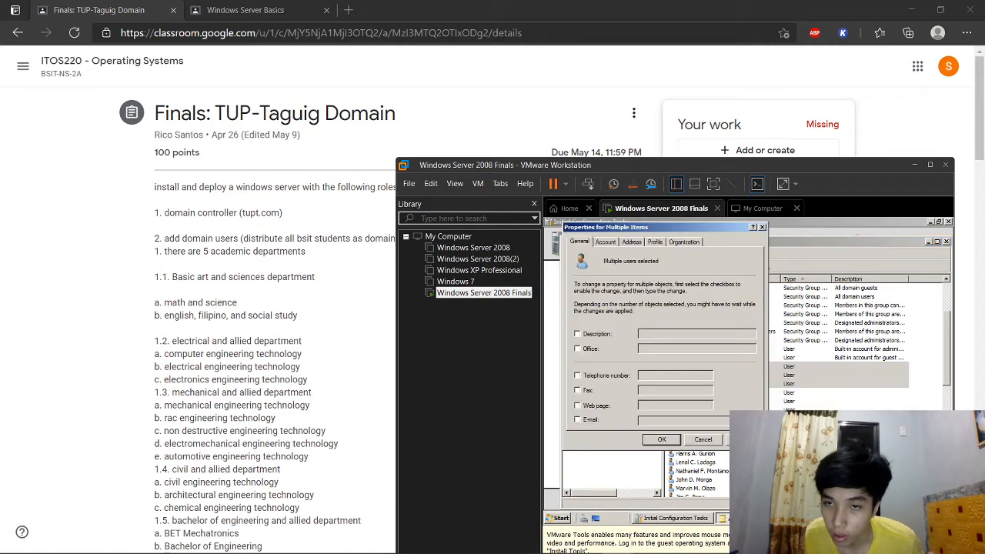
click(681, 241)
click(578, 297)
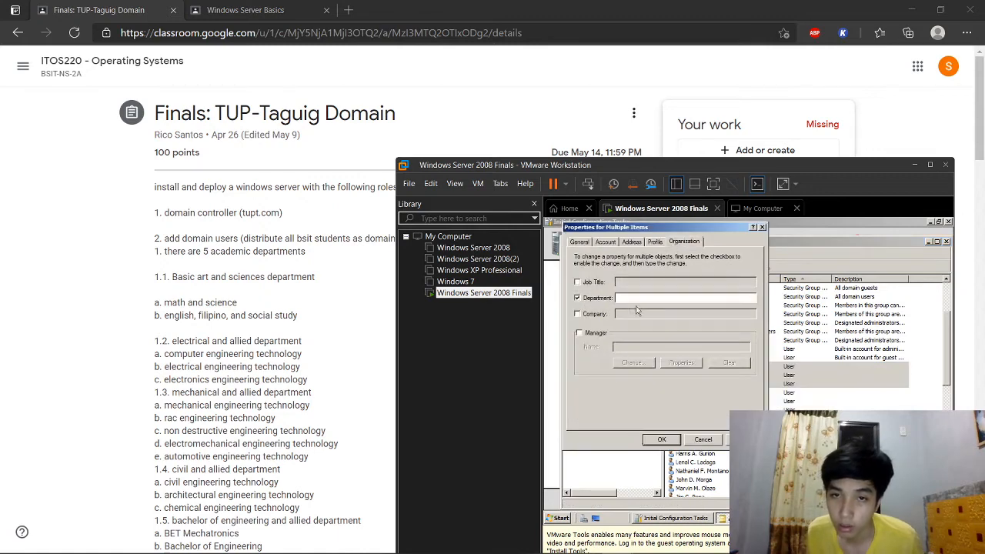
text(Math and Science Department)
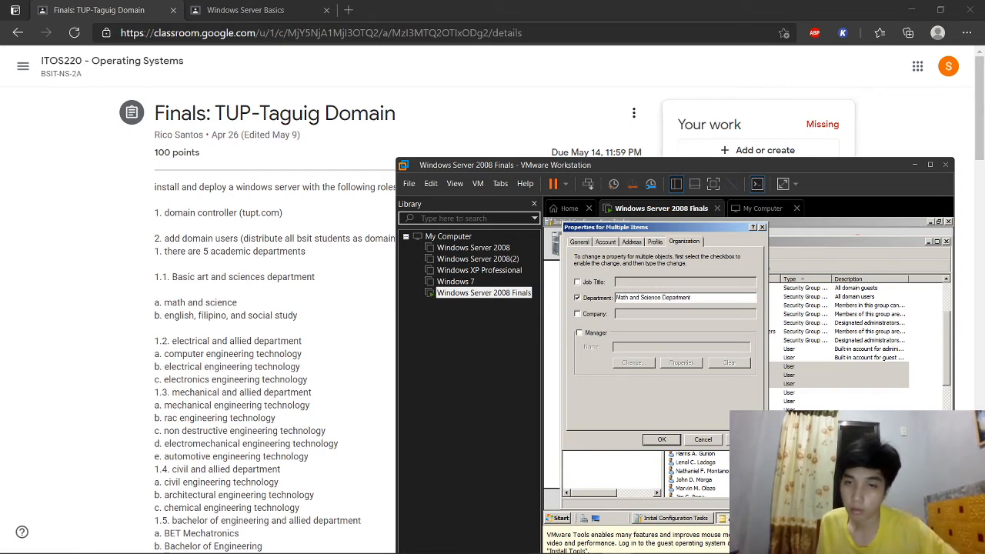
click(744, 439)
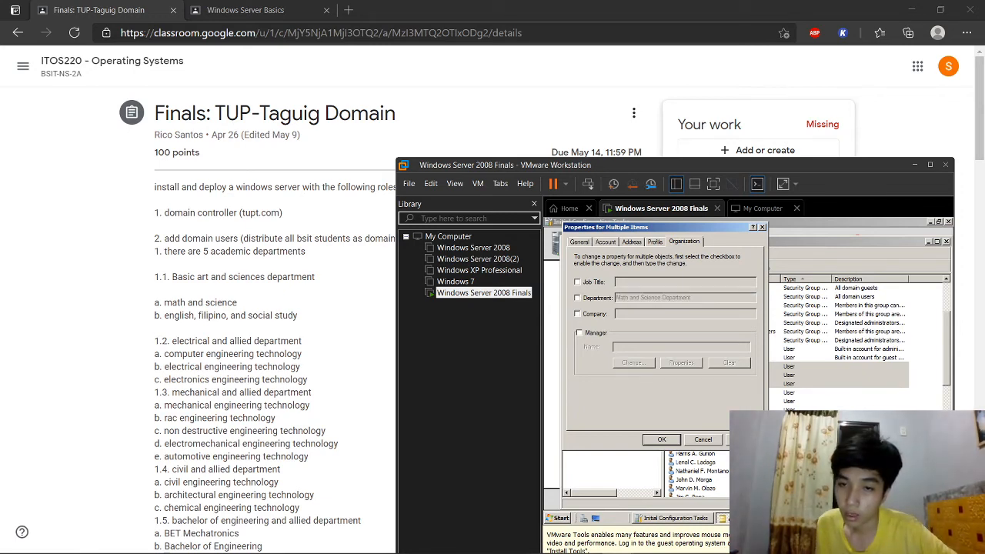
click(661, 440)
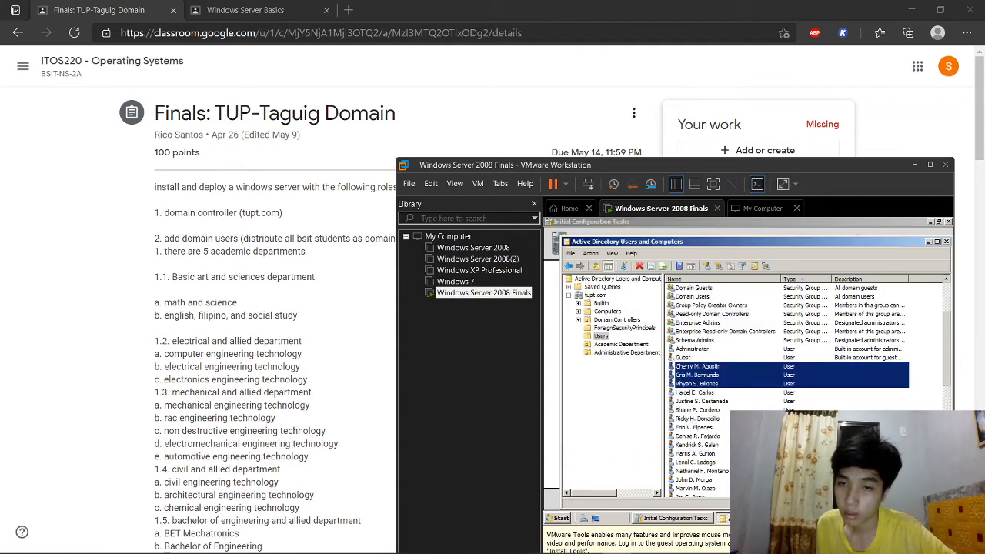
Step: Verify the third user's Organization details show job title Student and the new department
click(710, 383)
right_click(709, 385)
click(740, 369)
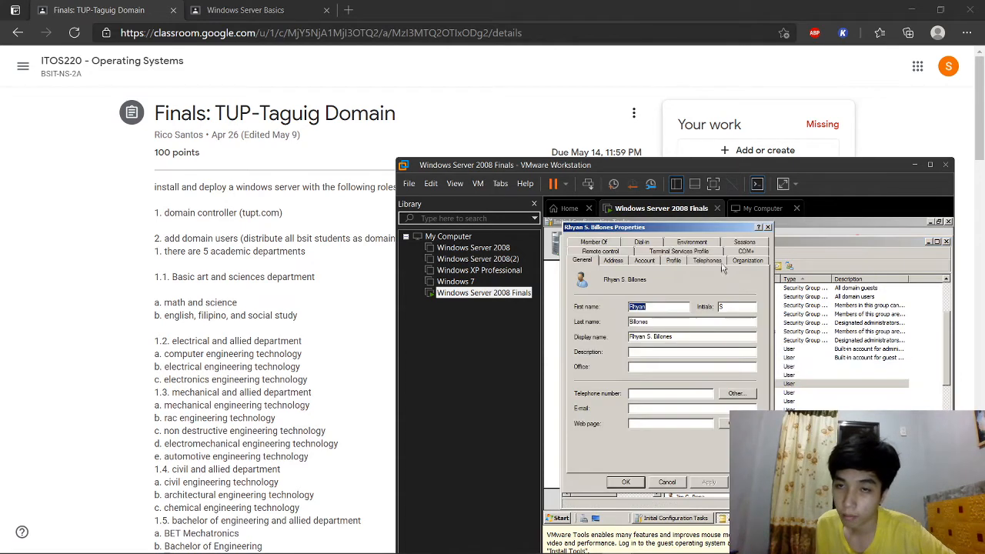
click(743, 260)
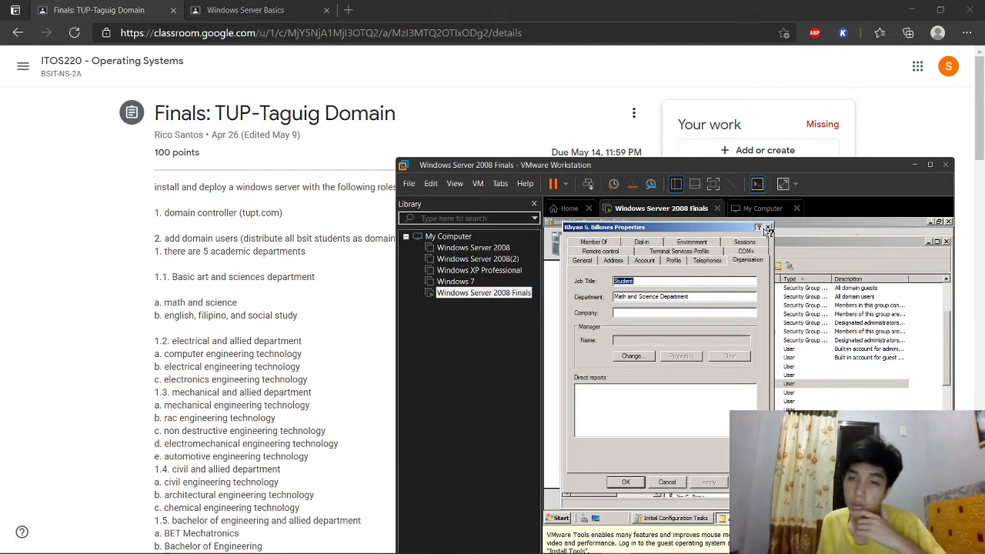
click(768, 227)
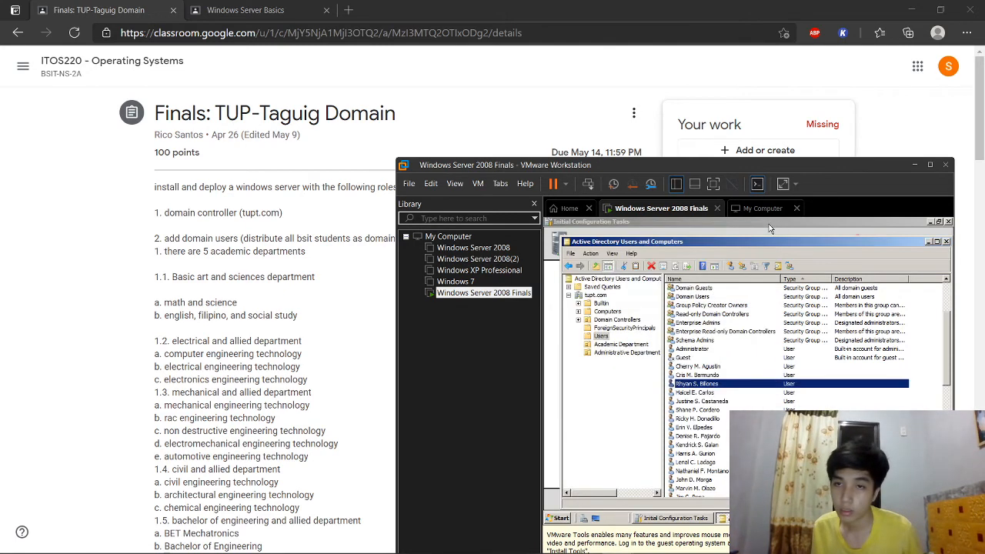
Step: Give the next three users the English/Filipino department
click(704, 410)
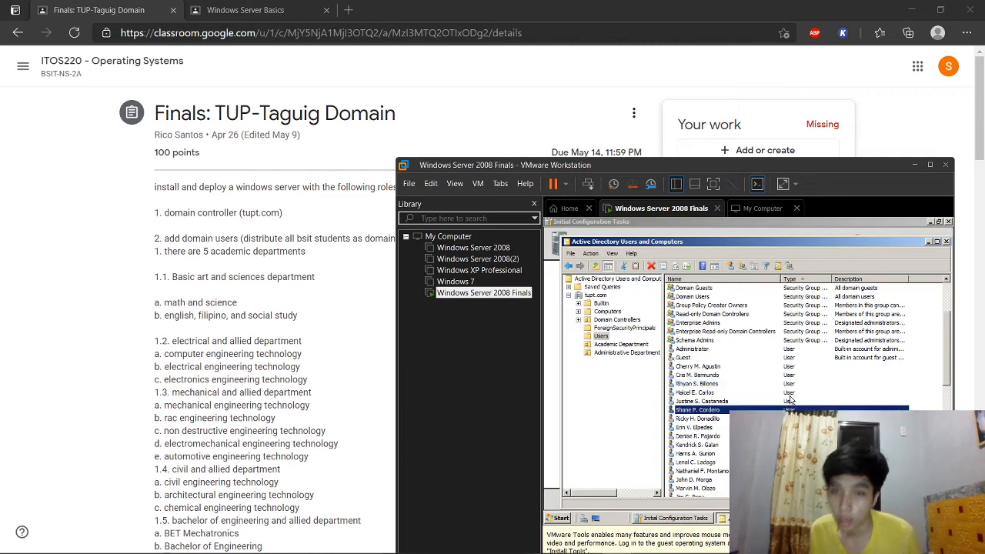
ctrl+click(723, 393)
ctrl+click(700, 401)
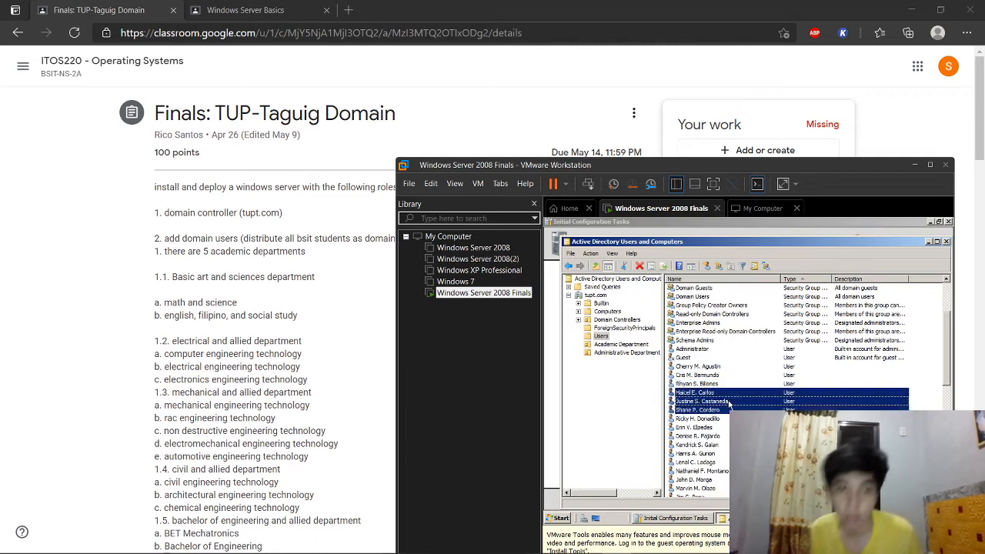
right_click(729, 403)
click(754, 392)
click(683, 241)
click(577, 297)
click(641, 301)
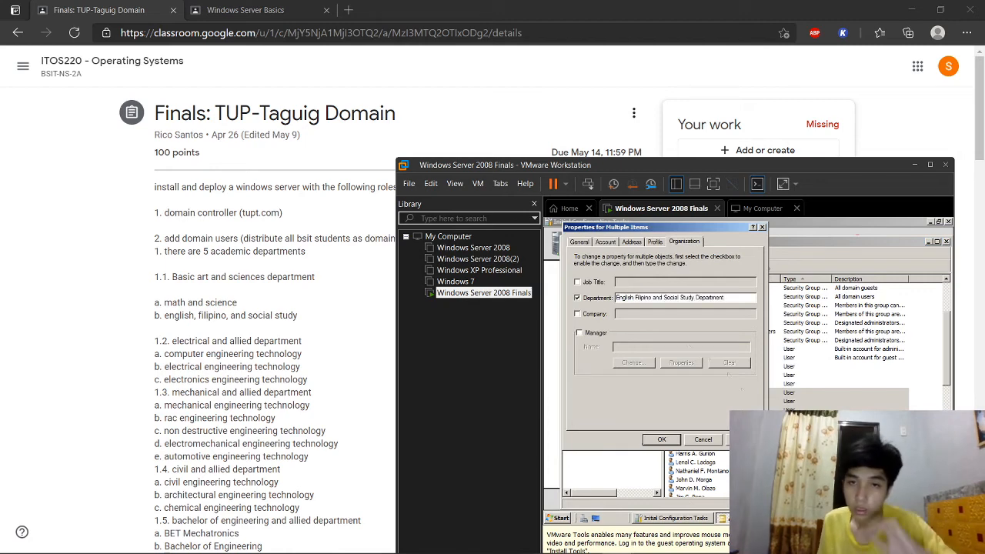
click(661, 440)
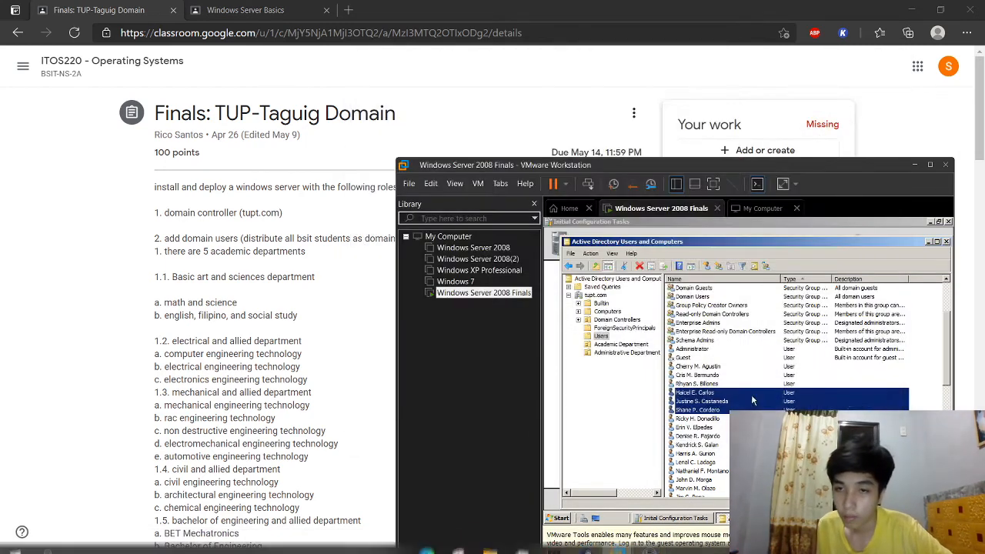
Step: Check one of those users' Organization tab to confirm the saved department
right_click(789, 408)
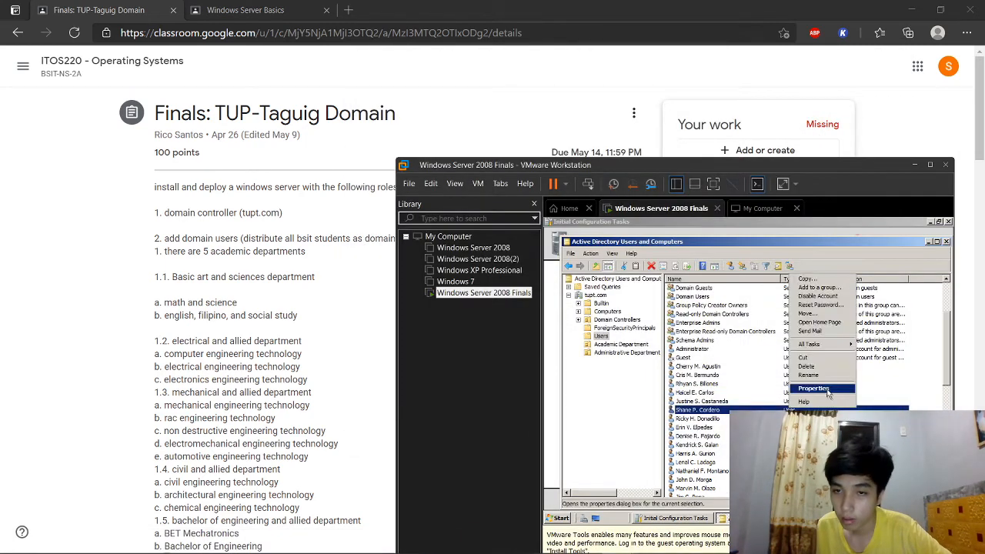
click(827, 390)
click(747, 251)
click(747, 251)
click(763, 232)
Step: Set the next trio's department to Computer Engineering
click(701, 420)
shift+click(705, 435)
right_click(705, 435)
click(716, 423)
click(695, 241)
click(577, 298)
text(Computer Engineering Technology De)
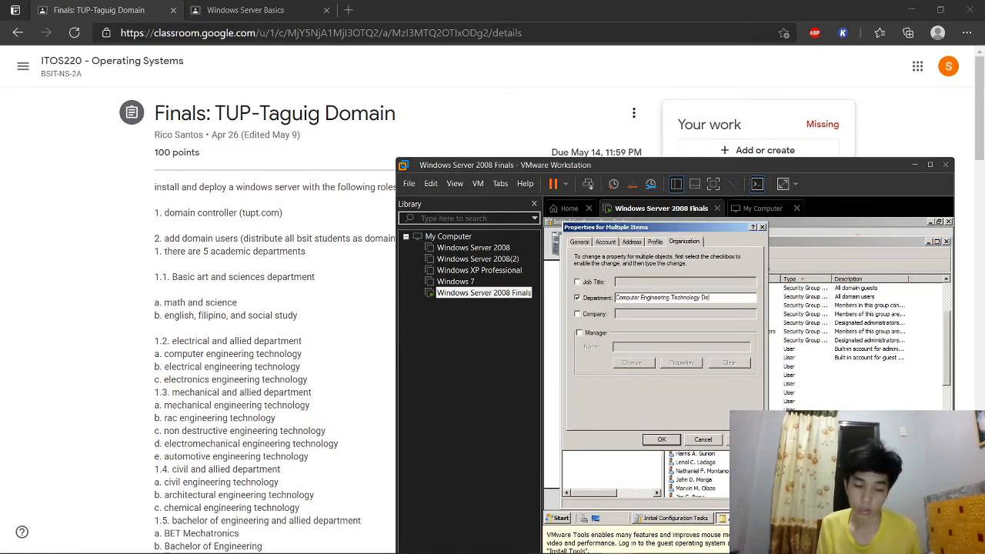
click(661, 439)
Step: Set the next trio's department to Electrical Engineering Technology Department
click(697, 445)
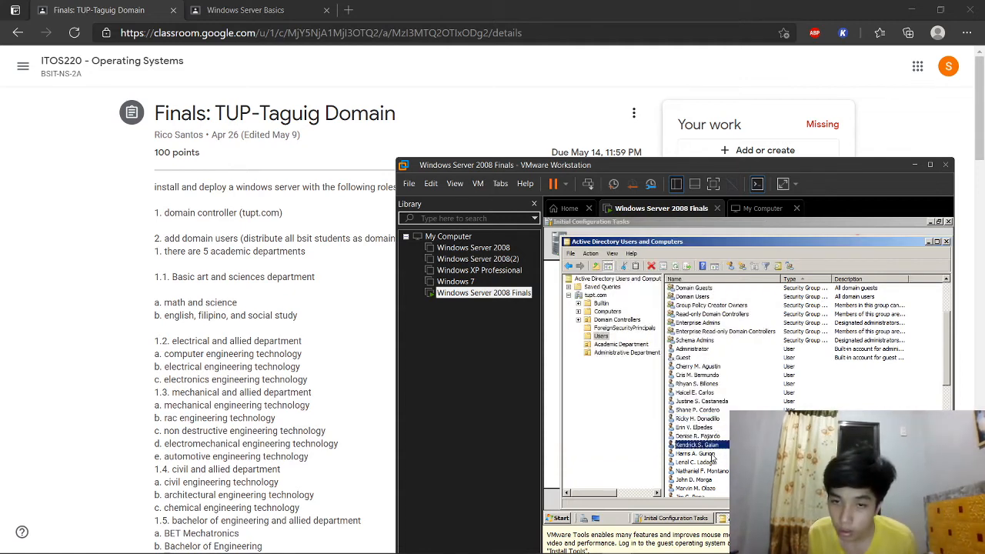
shift+click(713, 463)
right_click(713, 462)
click(723, 450)
click(684, 241)
click(577, 298)
text(Ele)
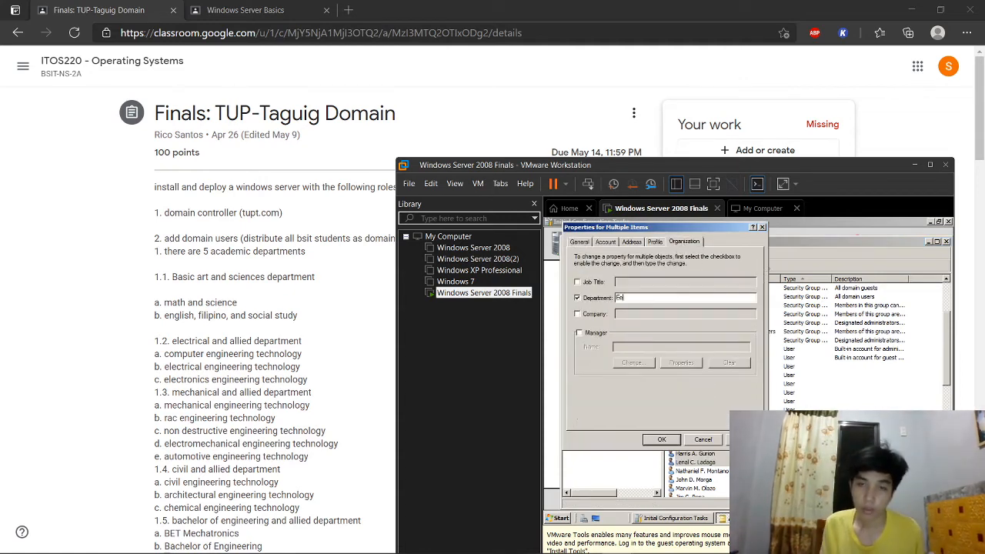
text(ctrical Engineering Technology Department)
click(657, 439)
Step: Set the next trio's department to Electronics Engineering Technology Department
scroll(695, 431, down, 2)
click(696, 419)
shift+click(708, 436)
right_click(708, 436)
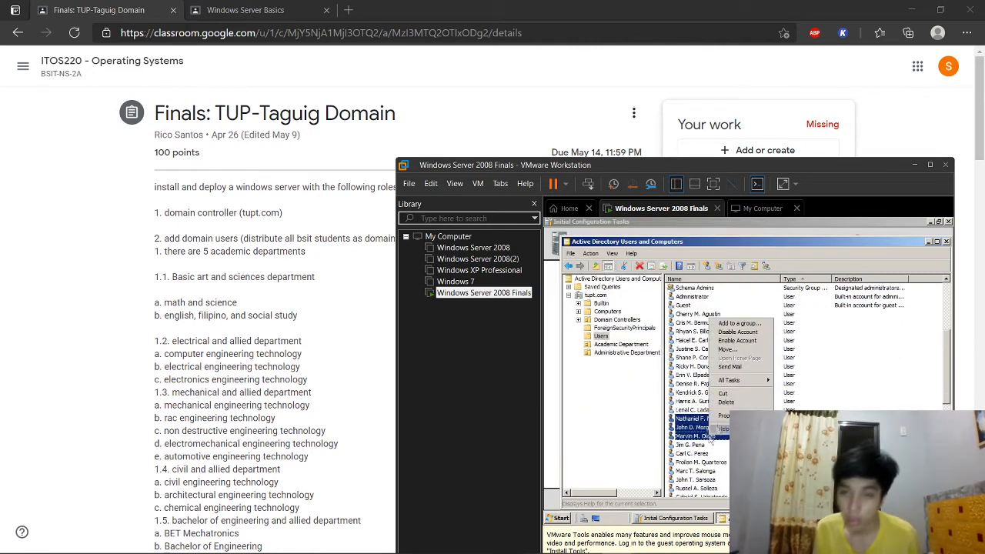
click(724, 415)
click(684, 241)
click(577, 298)
text(Electronics Engineering Technology Department)
key(Return)
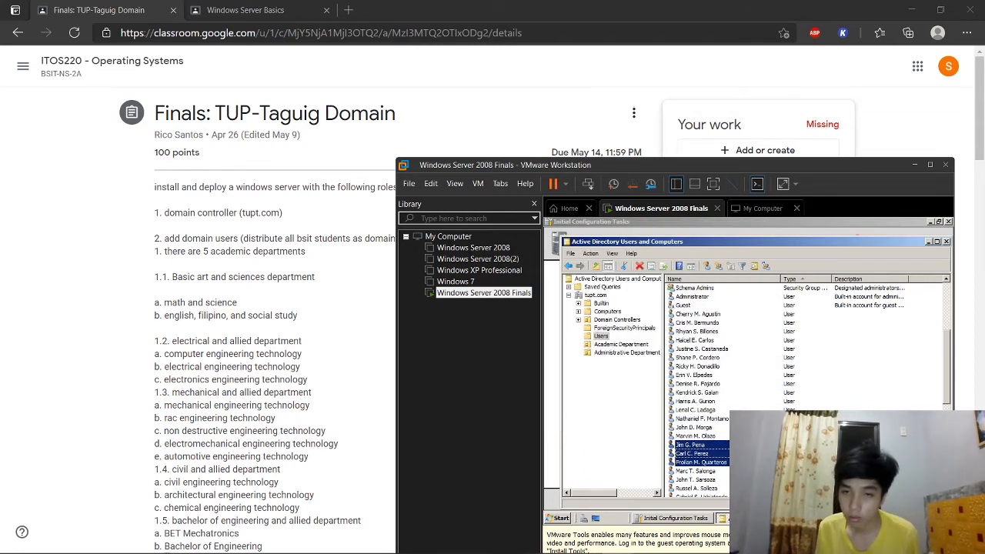
Step: Give the following selected users the Electronics Engineering Technology Department as well
right_click(743, 449)
click(762, 433)
click(684, 241)
click(602, 298)
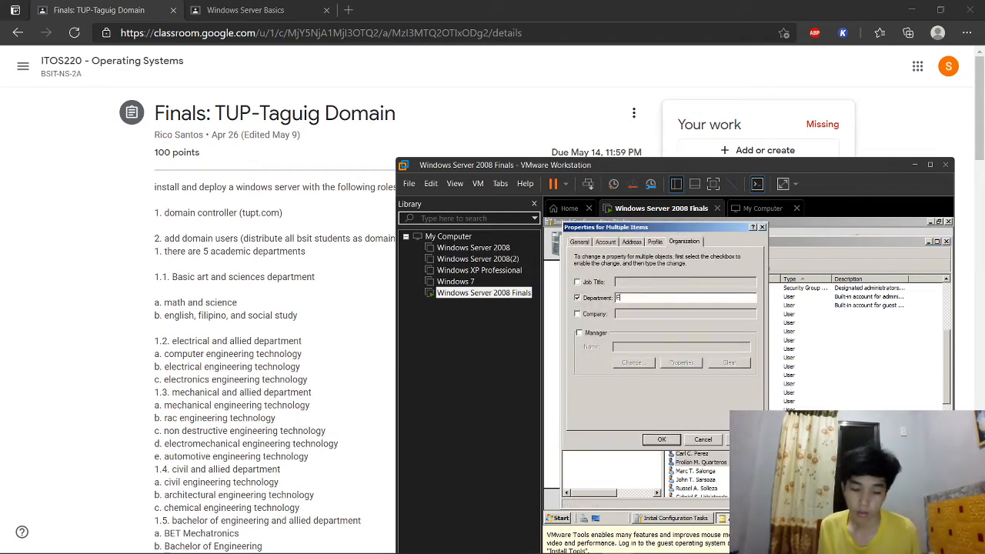
text(Electronics Engineering Technology Department)
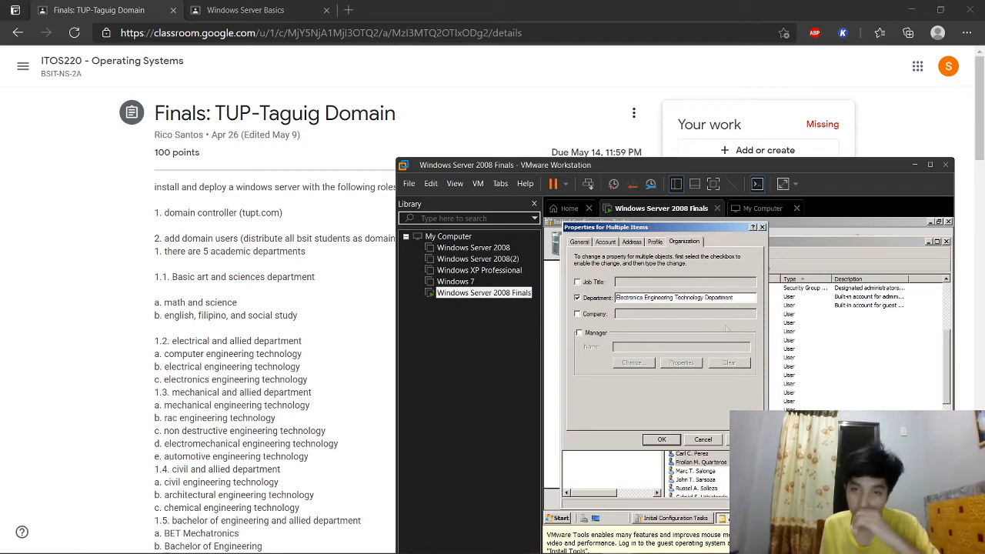
key(Return)
Step: Set the next trio's department to Mechanical Engineering Technology Department
scroll(709, 385, down, 3)
click(705, 393)
ctrl+click(706, 401)
ctrl+click(709, 407)
right_click(711, 410)
click(731, 394)
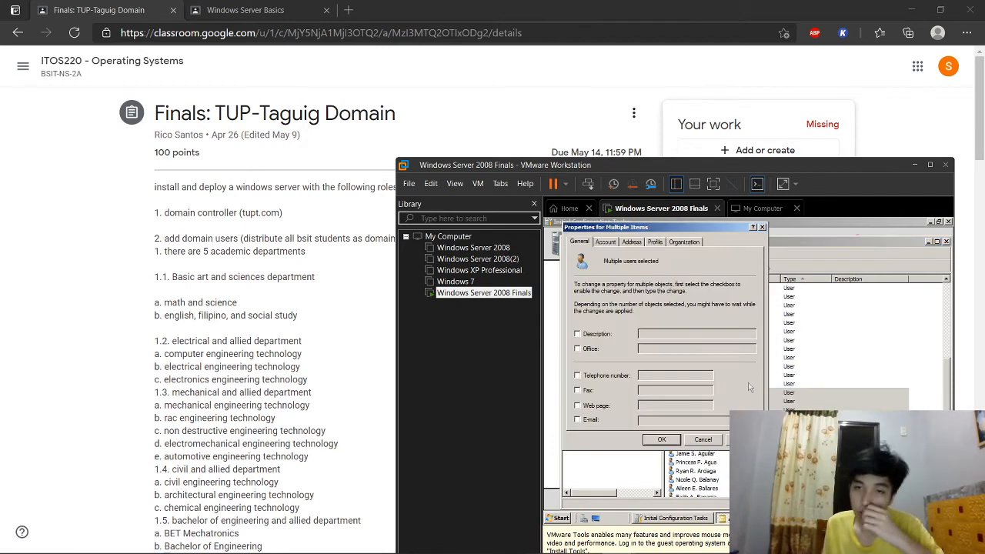
click(684, 242)
click(577, 297)
text(Mechanical Engineering Technology Departmen)
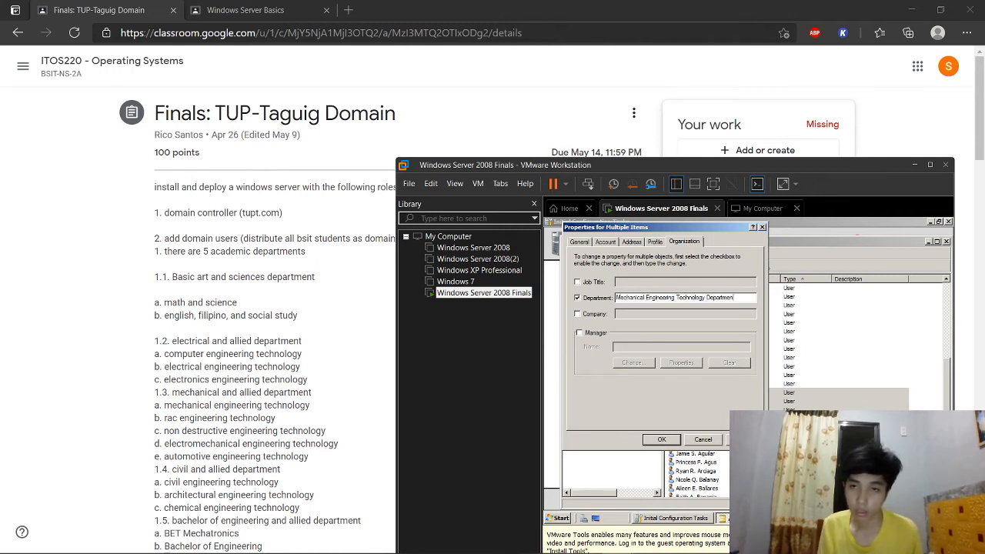
key(Return)
Step: Set the next trio's department to RAC Engineering Technology Department
drag(758, 417, 738, 435)
right_click(738, 427)
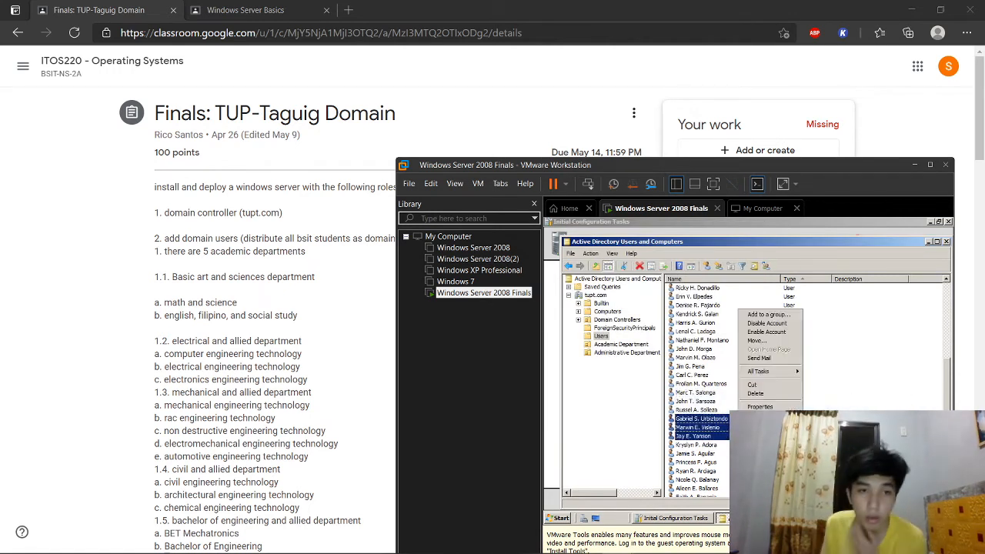
click(760, 407)
click(686, 241)
click(600, 299)
click(622, 298)
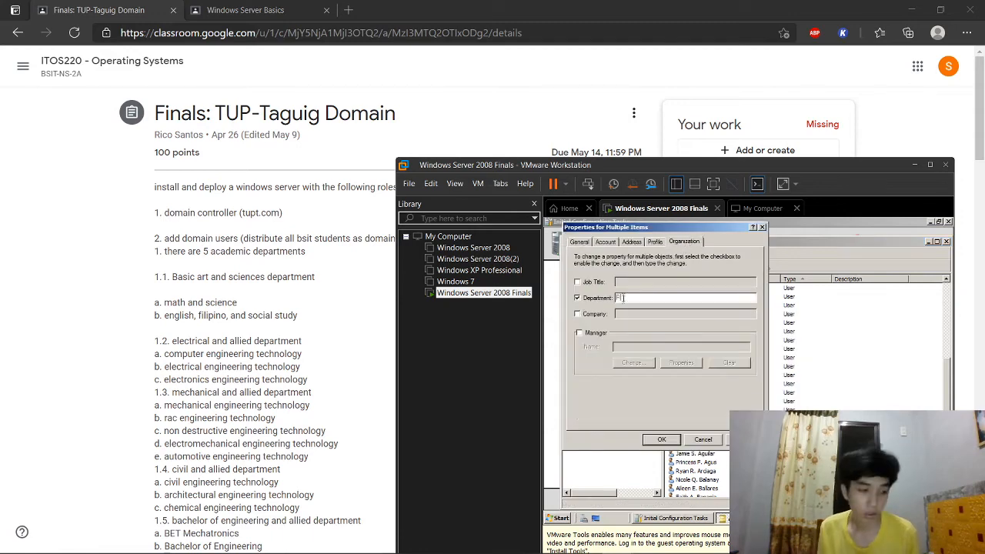
text(RAC Engineering Technology)
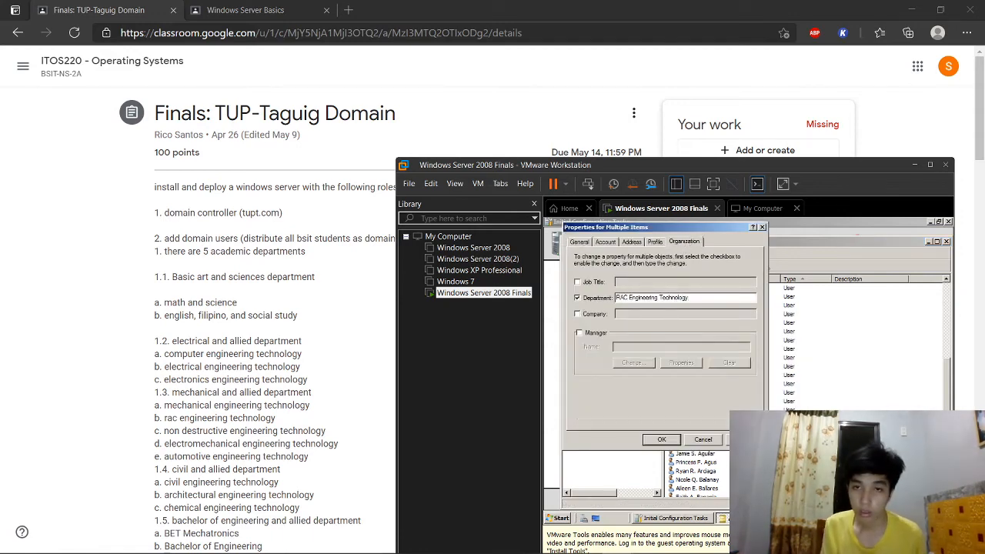
text( Department)
key(Return)
drag(757, 443, 737, 463)
Step: Give three selected users the department 'Non Destructive Engineering Tec…'
scroll(737, 463, down, 1)
scroll(324, 500, down, 1)
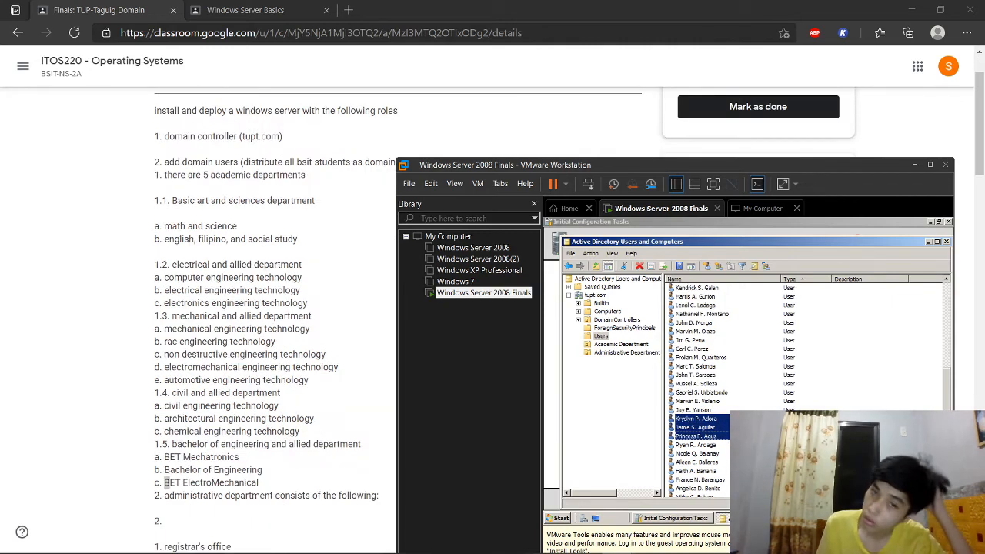
right_click(721, 436)
click(749, 417)
click(684, 241)
click(577, 298)
text(Non Destructive Engineering Technology Depa)
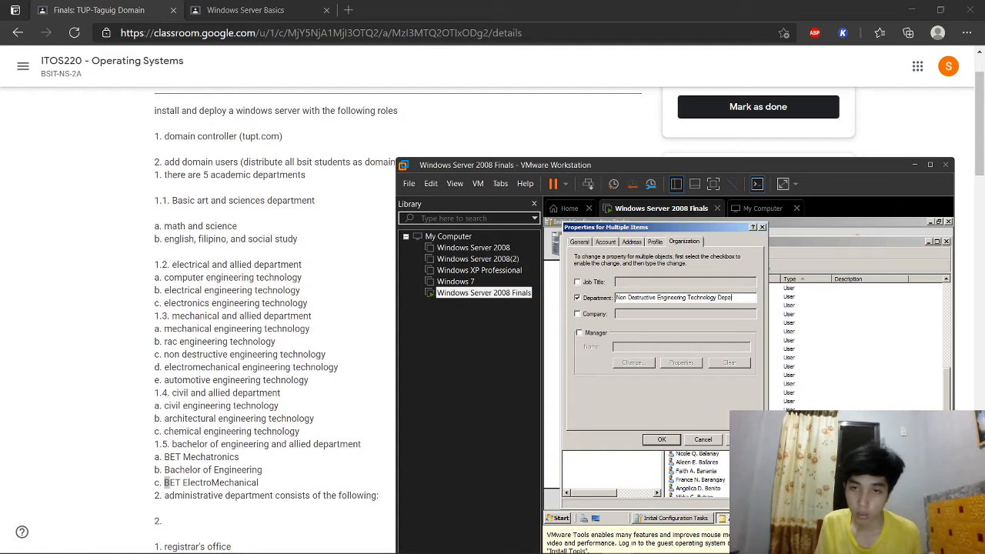
click(674, 442)
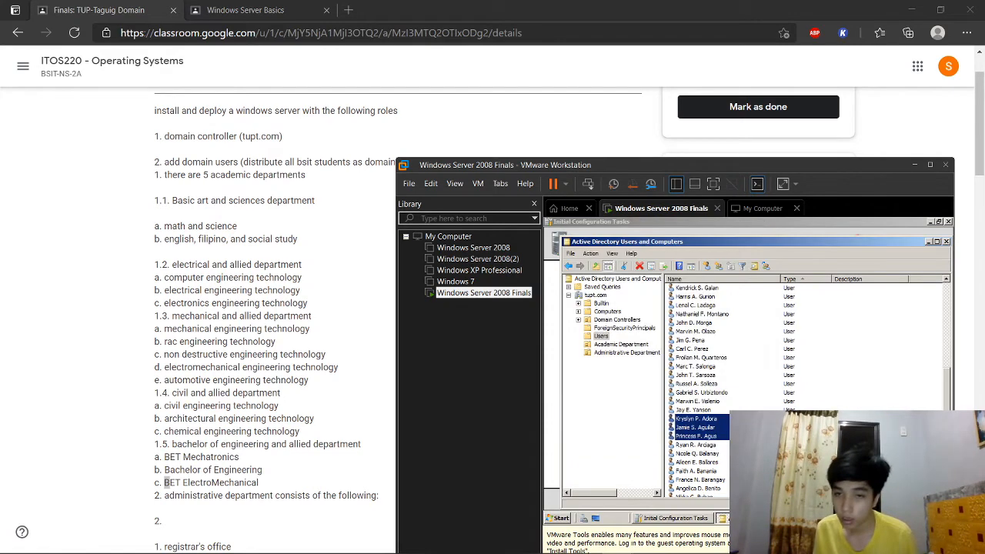
Step: Assign the next three users the electromechanical engineering department
right_click(728, 460)
click(750, 415)
click(684, 241)
click(577, 298)
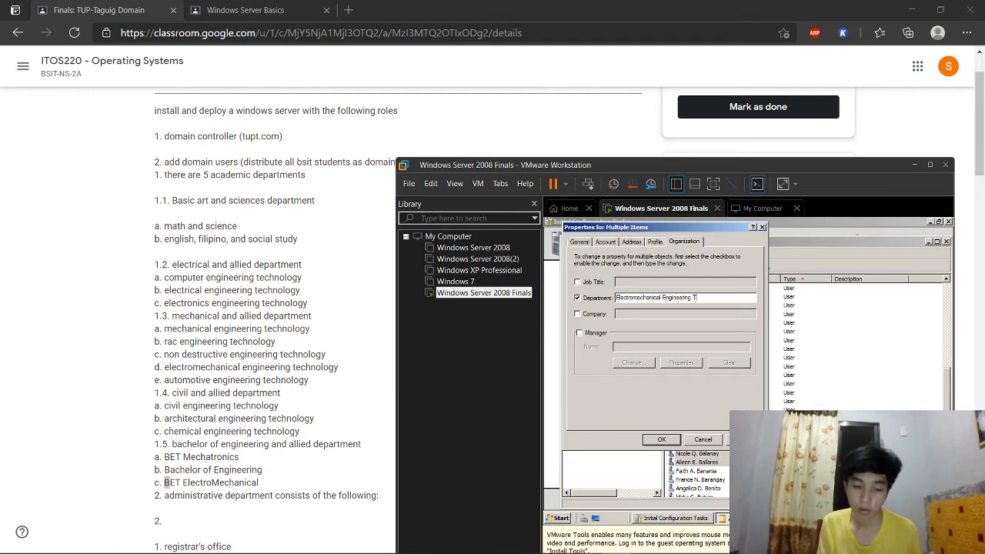
click(662, 439)
Step: Give the next three users the department 'Automotive Engineering Techni…'
scroll(712, 400, down, 4)
drag(716, 364, 678, 383)
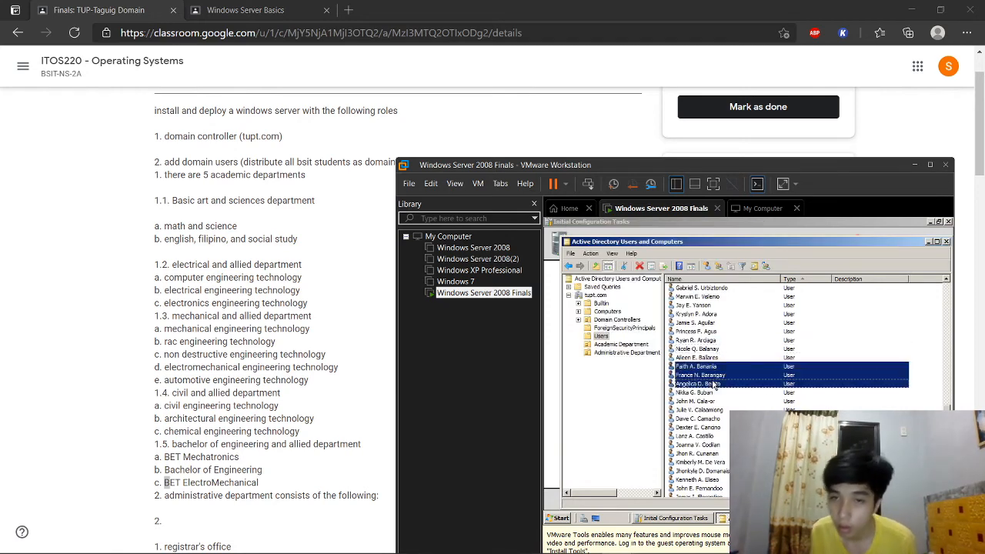
right_click(677, 381)
click(696, 473)
click(684, 240)
click(577, 298)
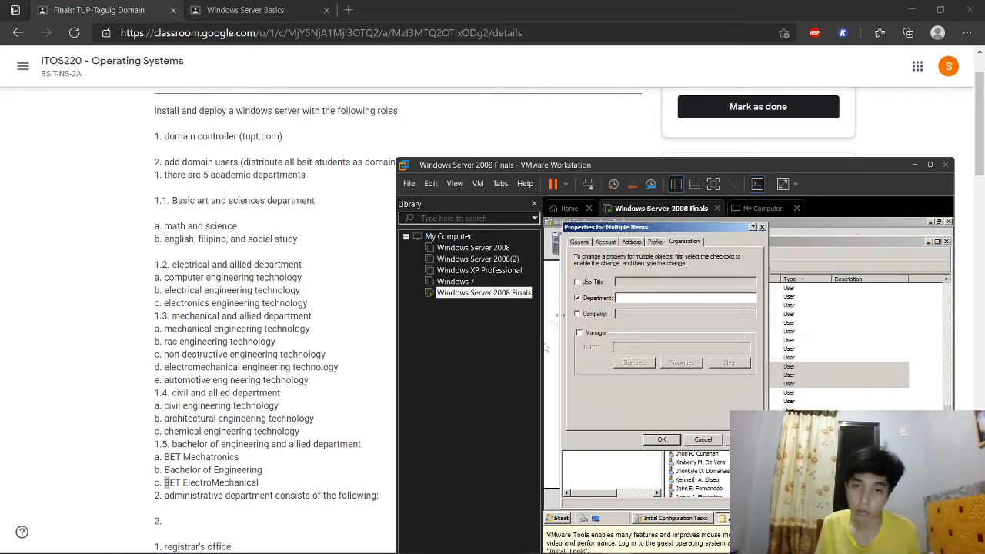
text(Automotive Engineering Techni)
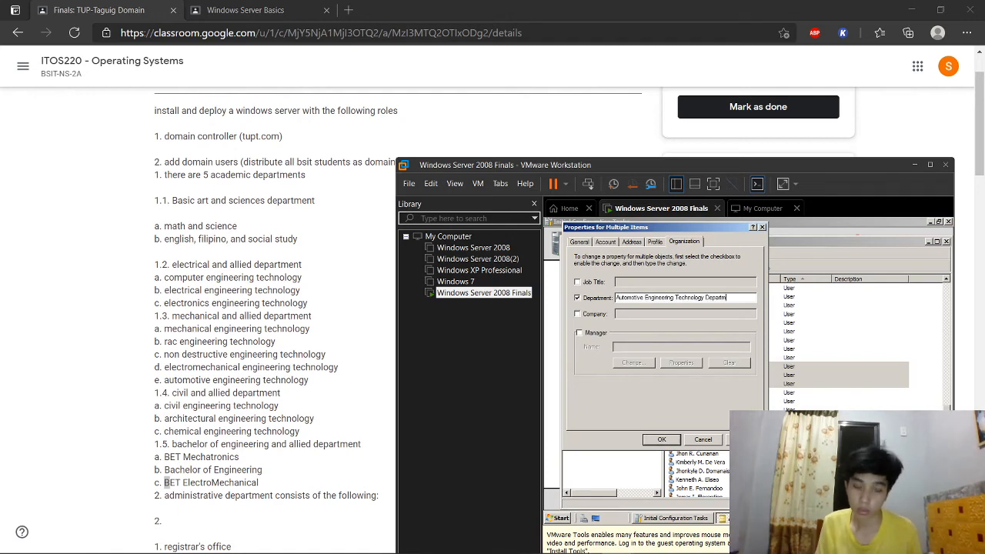
click(673, 440)
Step: Set the department of the following three users to Civil
drag(731, 391, 684, 408)
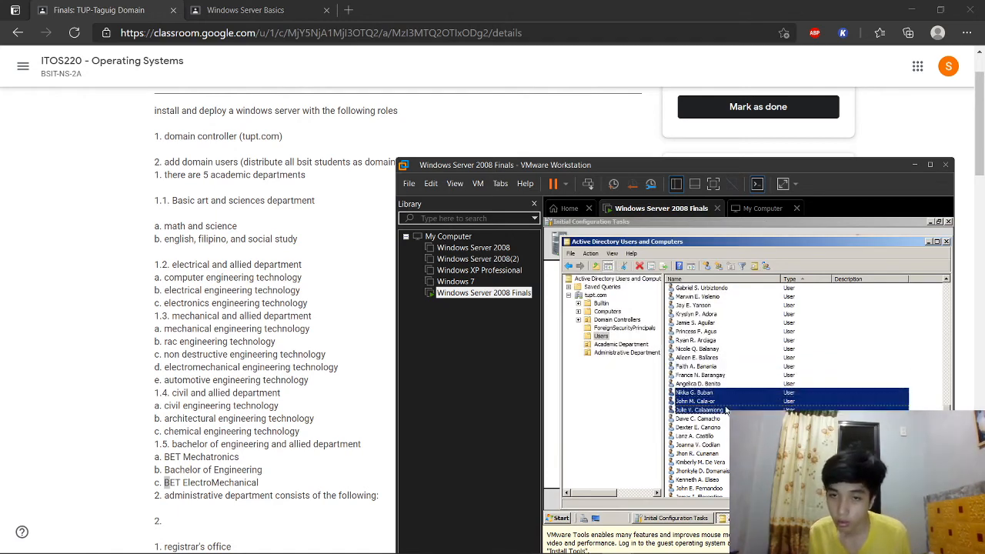
right_click(683, 408)
click(702, 499)
click(684, 243)
click(577, 298)
click(642, 298)
text(Civil)
click(681, 440)
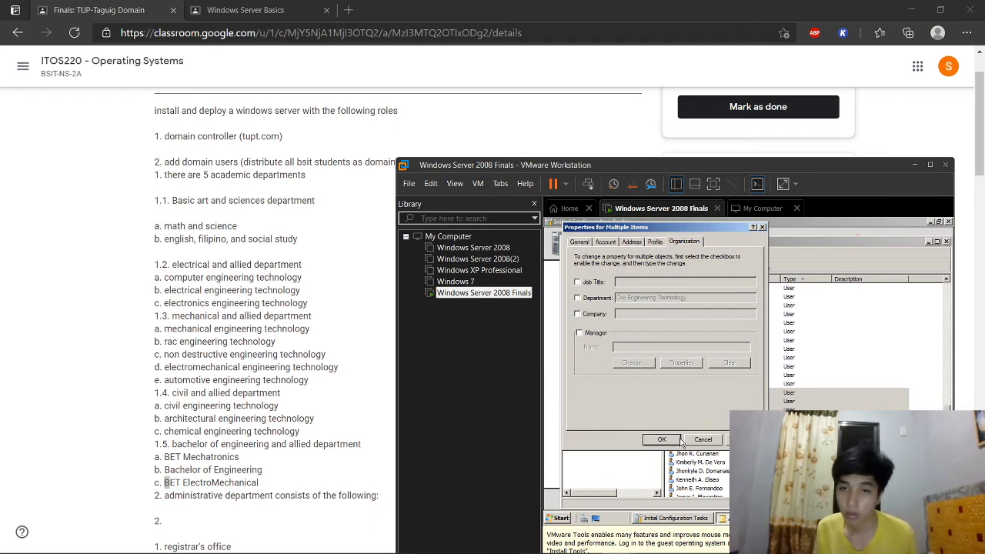
Step: Give the next three users the department 'Architectural Engineering Technology Department'
scroll(739, 419, down, 1)
click(917, 399)
right_click(724, 394)
click(915, 398)
drag(718, 397, 717, 405)
right_click(718, 405)
click(736, 497)
click(684, 241)
click(577, 297)
click(644, 300)
text(Architectural Engineering Technology Department)
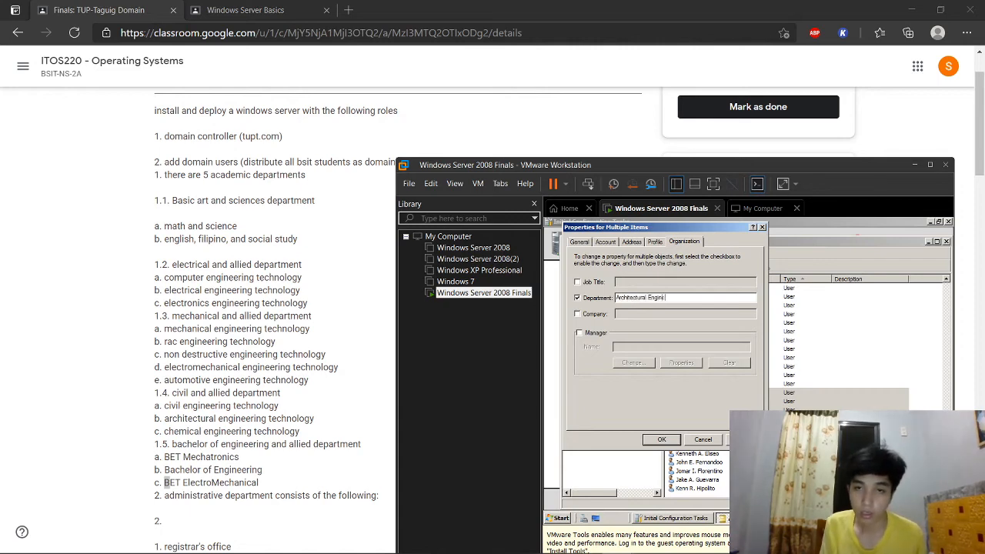
click(678, 443)
Step: Give the next three users the department 'Chemical Engineering Technology Departmen…'
click(915, 399)
drag(724, 419, 717, 437)
right_click(718, 436)
click(736, 420)
click(678, 242)
click(577, 298)
click(636, 297)
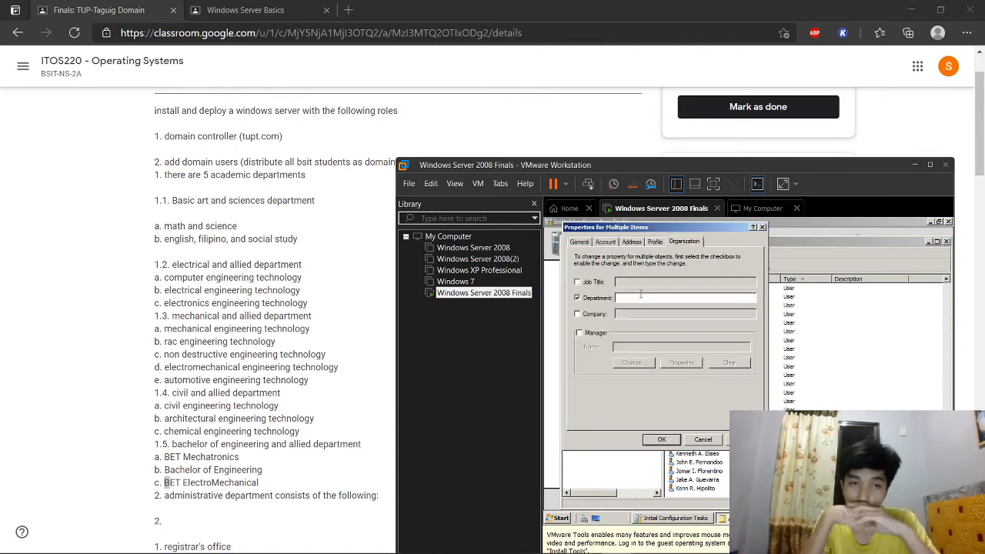
text(Chemical Engineering Technology Department)
key(Return)
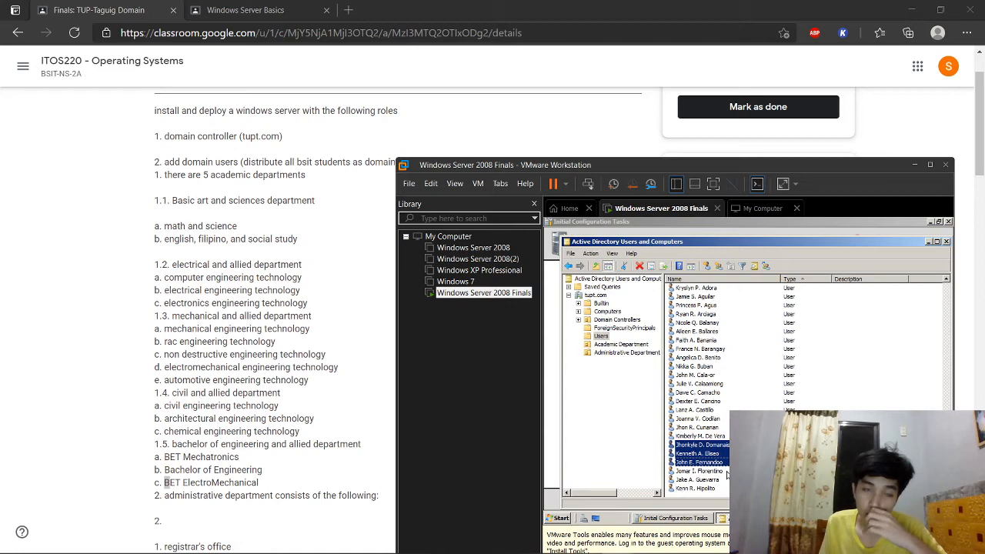
Step: Inspect one user's group memberships in its properties, then close them
click(723, 445)
right_click(727, 445)
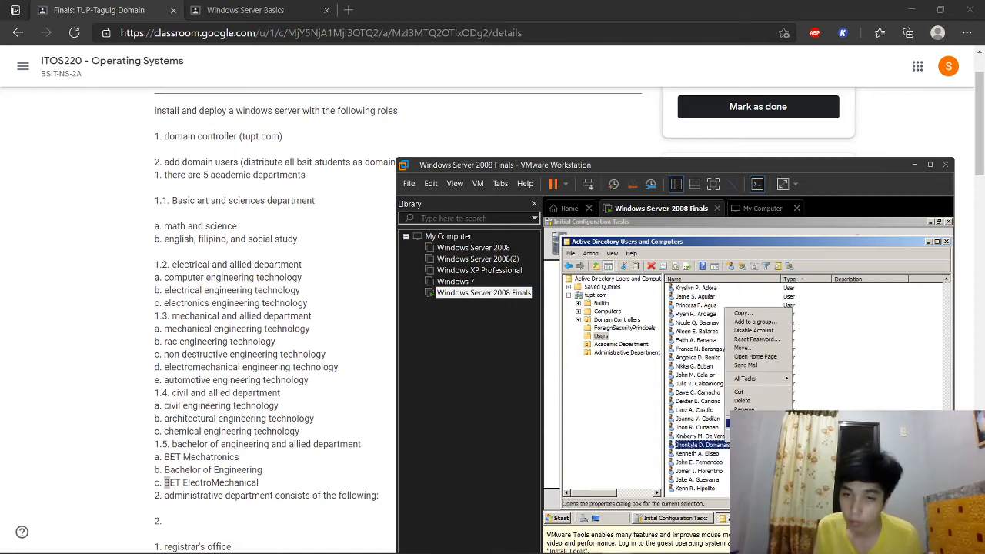
click(750, 435)
click(593, 260)
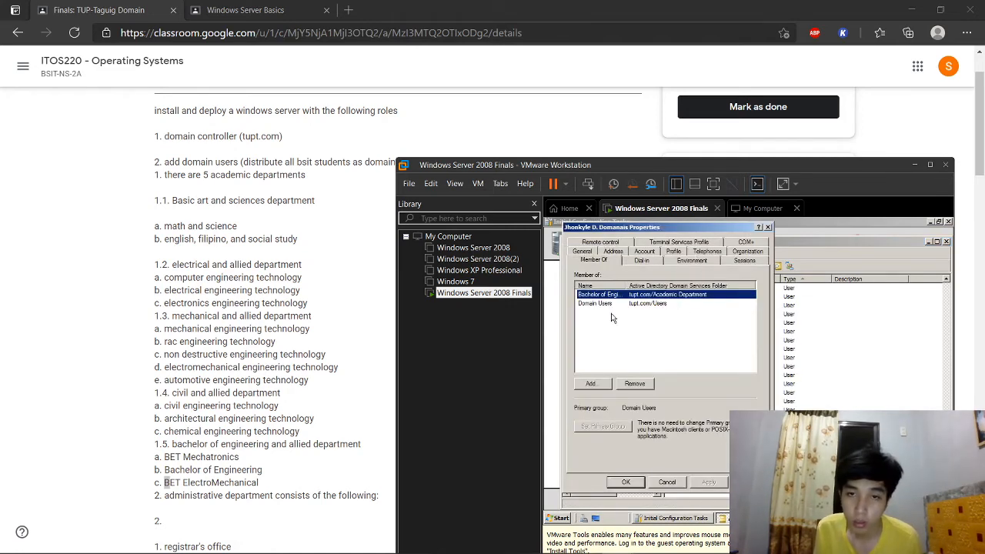
click(767, 227)
Step: Give the next three users the department 'Bachelor of Engineering Department'
click(685, 454)
click(701, 462)
shift+click(703, 444)
right_click(725, 454)
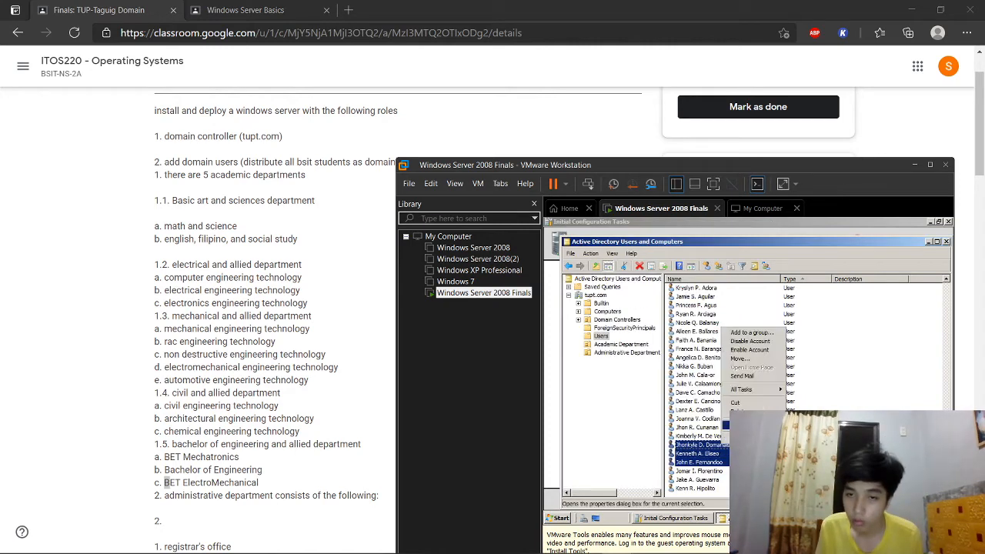
click(745, 443)
click(684, 242)
click(599, 299)
text(Bachelor of Engineering Dept)
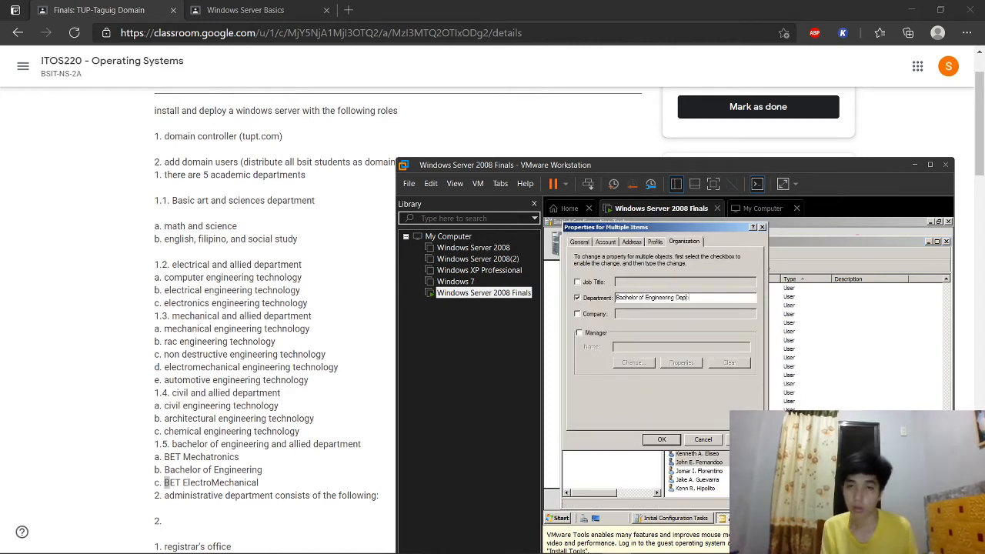
text(artment)
key(Return)
Step: Give the last three users the department 'BET ElectroMechanical'
click(715, 471)
shift+click(705, 489)
right_click(706, 488)
click(724, 477)
click(684, 242)
click(598, 298)
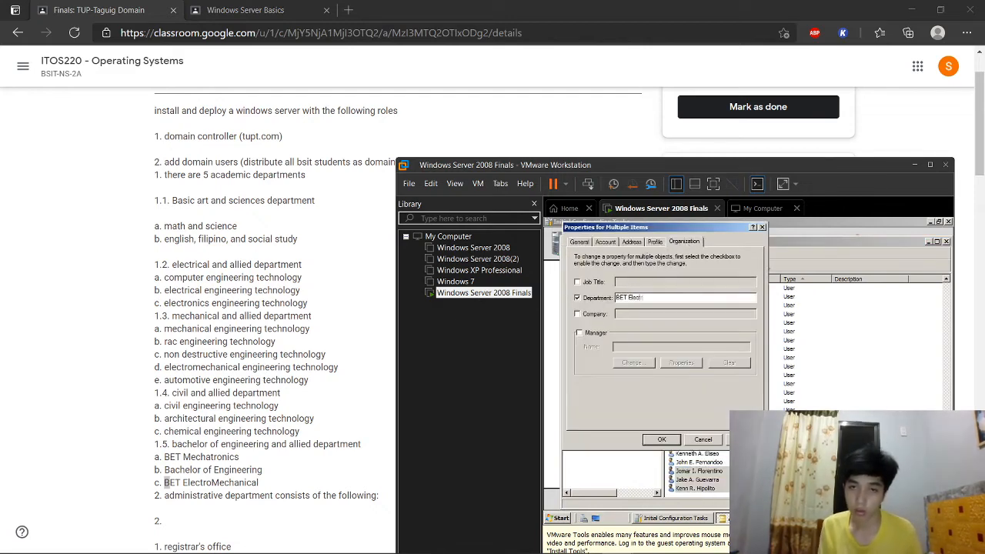
text(BET ElectroMechanical)
key(Return)
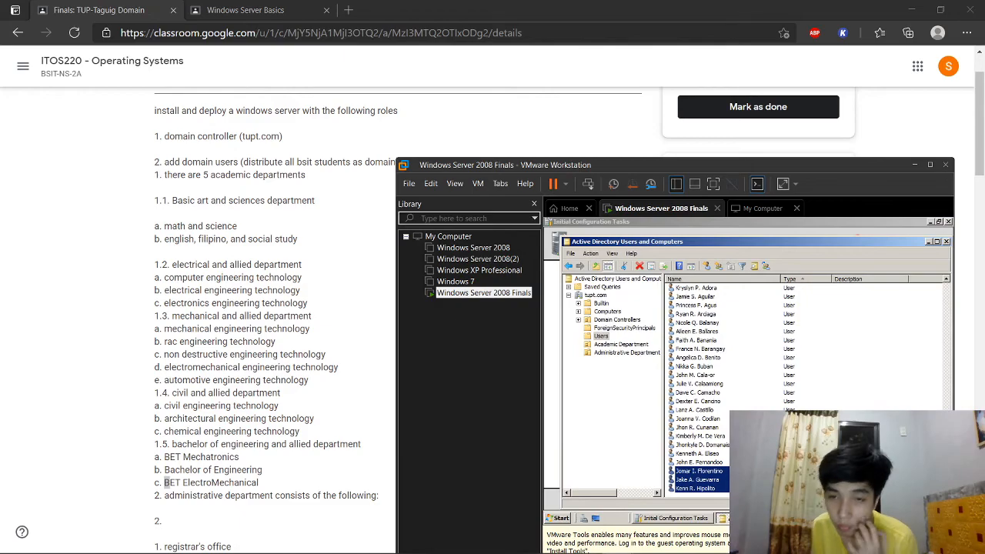
Step: Scroll through the assignment instructions, nudging the VM window slightly up and right
scroll(290, 481, down, 4)
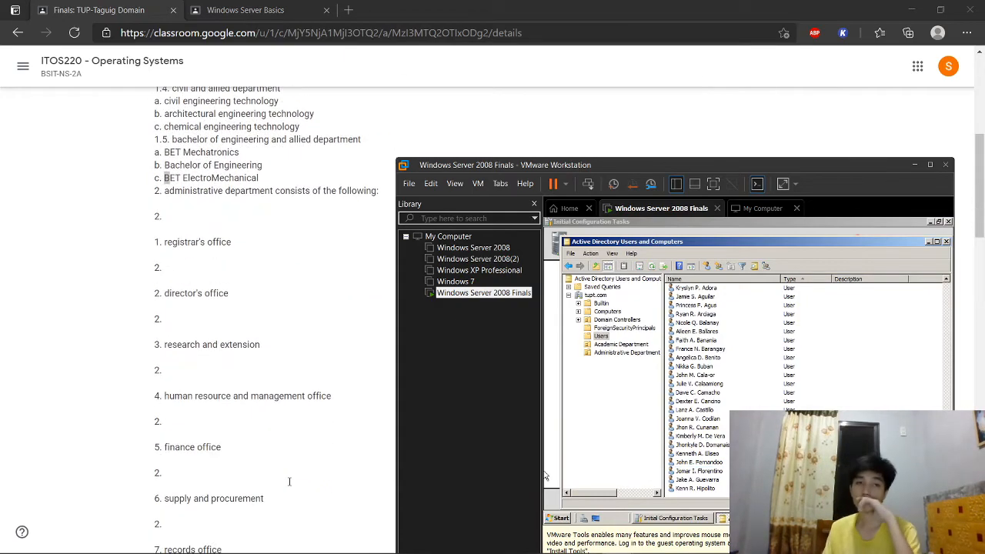
scroll(289, 482, down, 15)
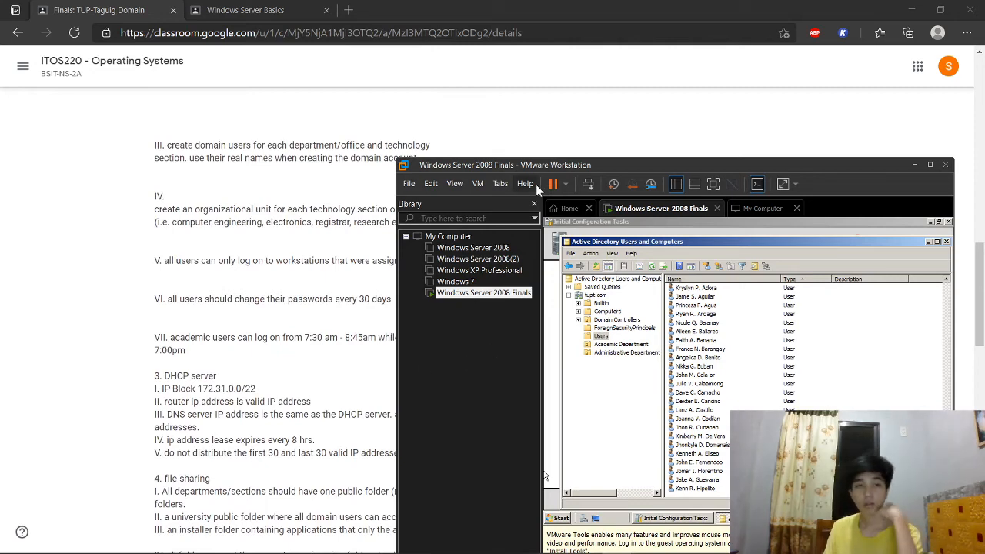
drag(562, 164, 584, 153)
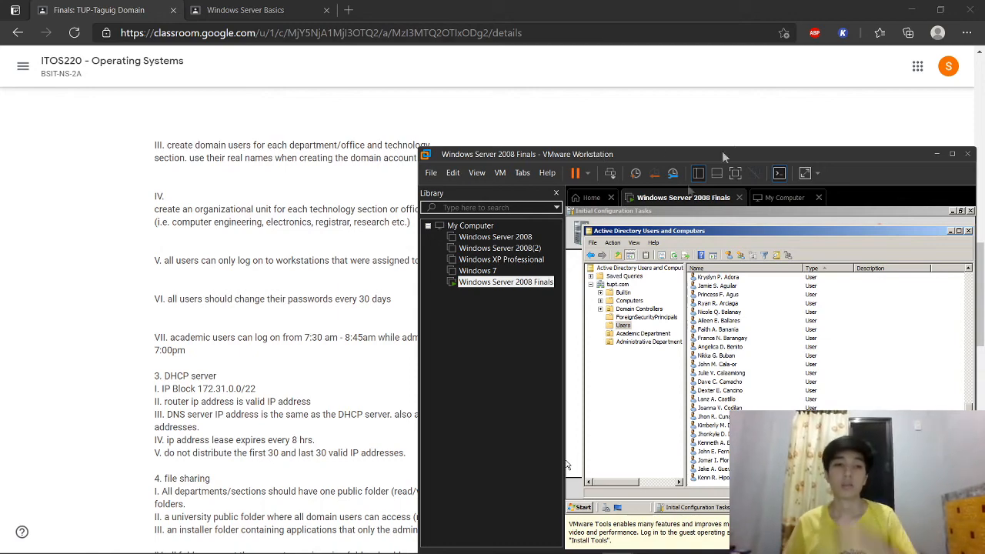
scroll(344, 300, up, 5)
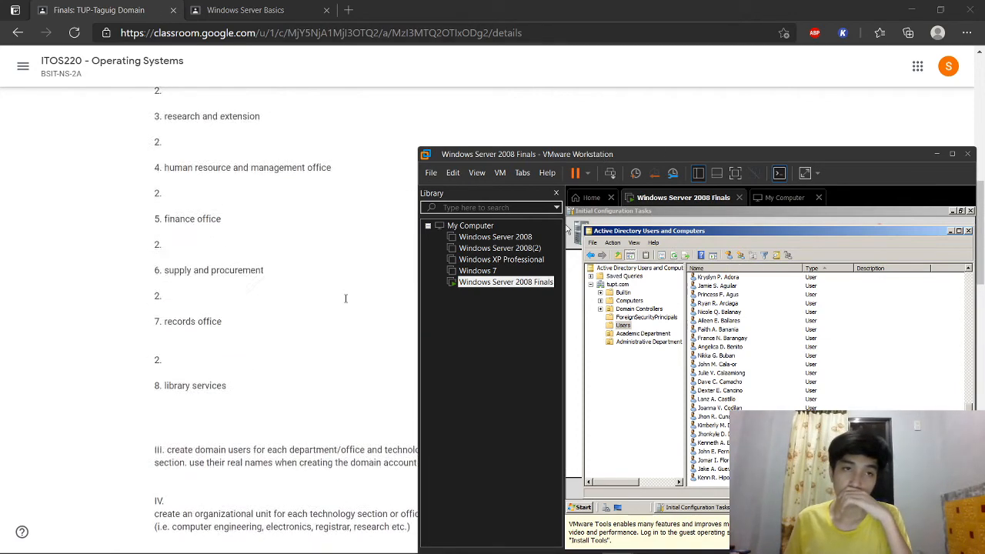
scroll(186, 429, up, 3)
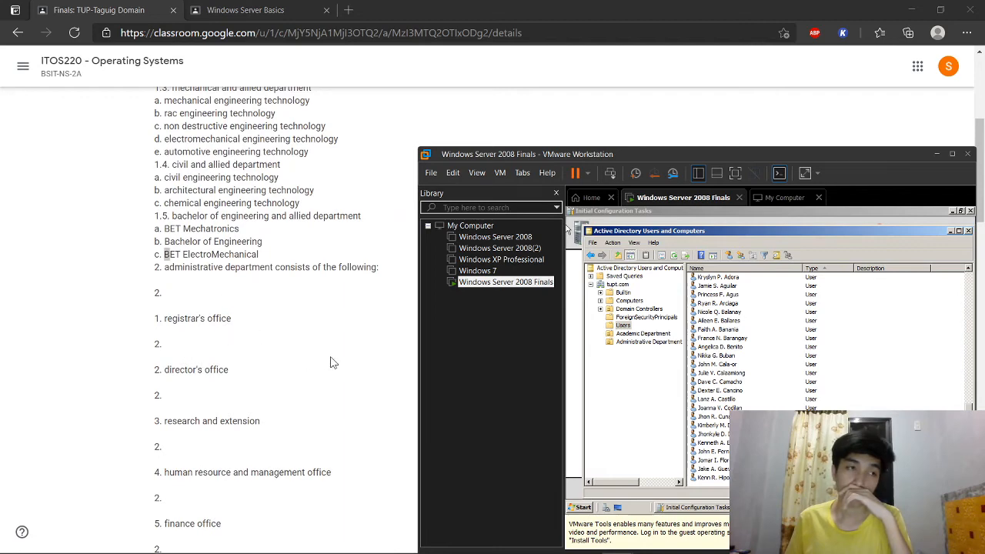
scroll(332, 362, down, 4)
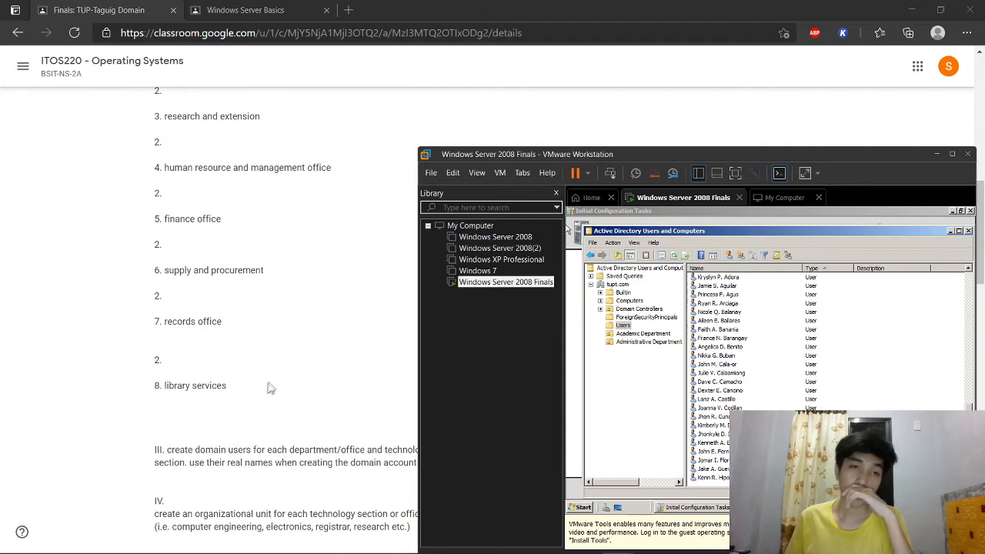
scroll(384, 462, up, 2)
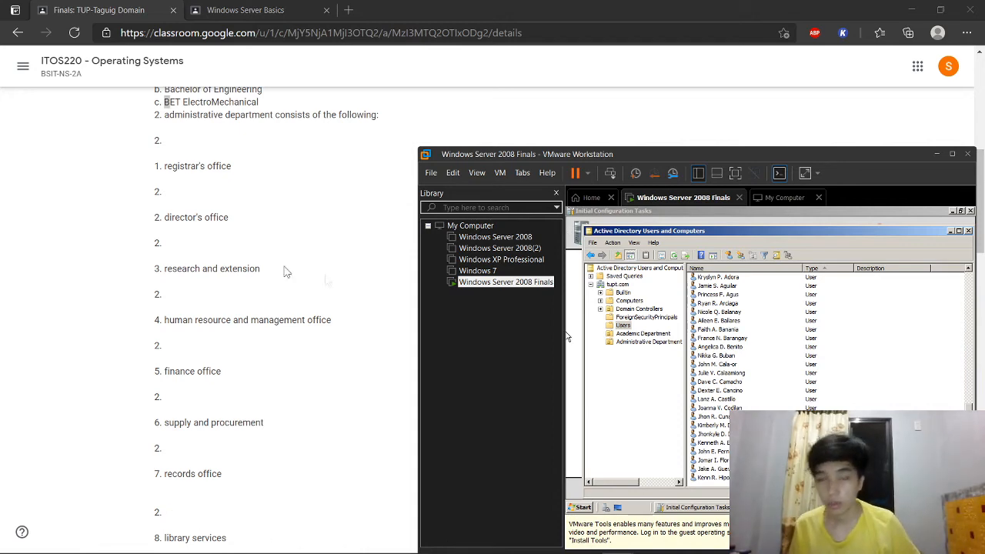
Step: Bring the browser forward on the Windows Server Basics tab showing bsitStudentList.xlsx
click(238, 10)
click(239, 10)
scroll(214, 248, down, 10)
Step: Scroll the student list to its first rows and bring back the Windows Server 2008 Finals VM, moved up-left
scroll(214, 247, up, 4)
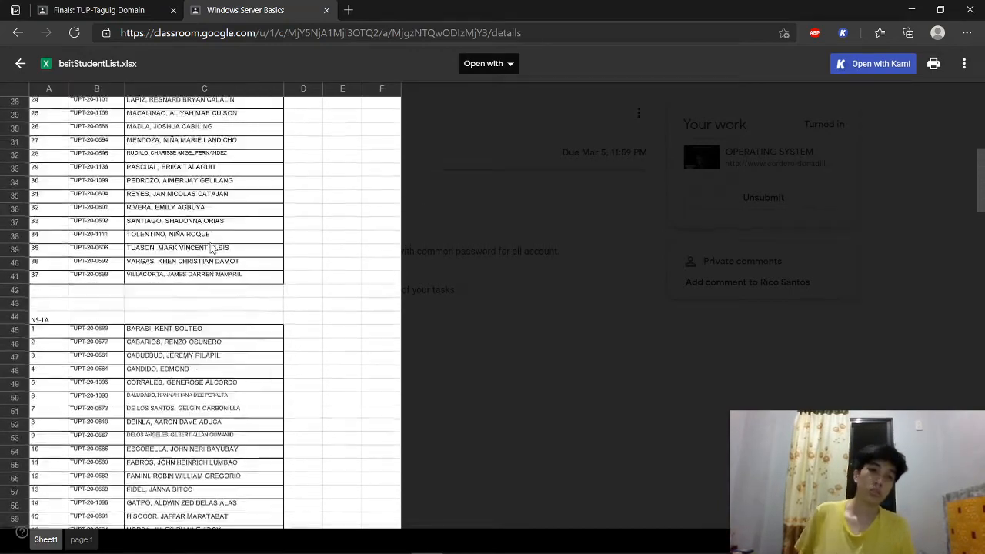
scroll(214, 240, up, 5)
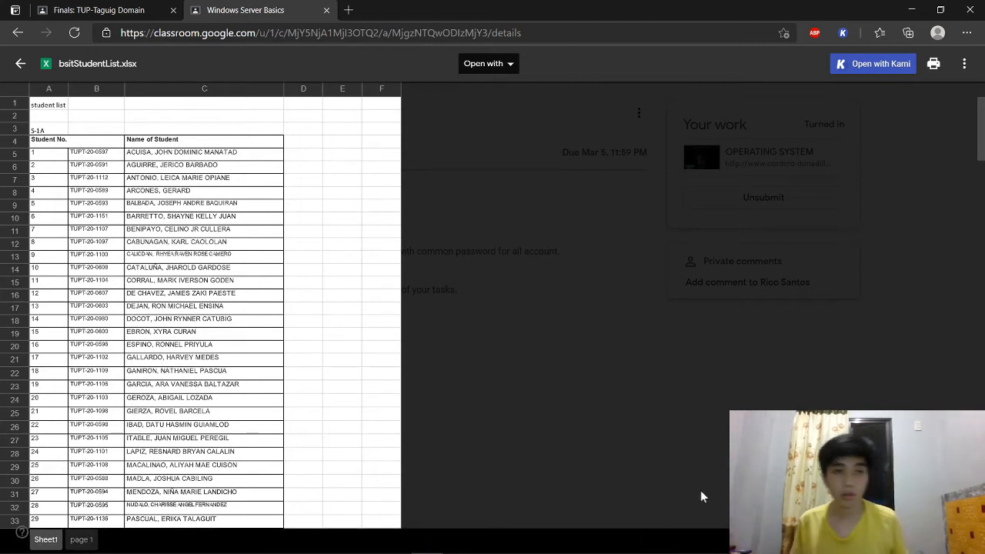
mouse_move(627, 544)
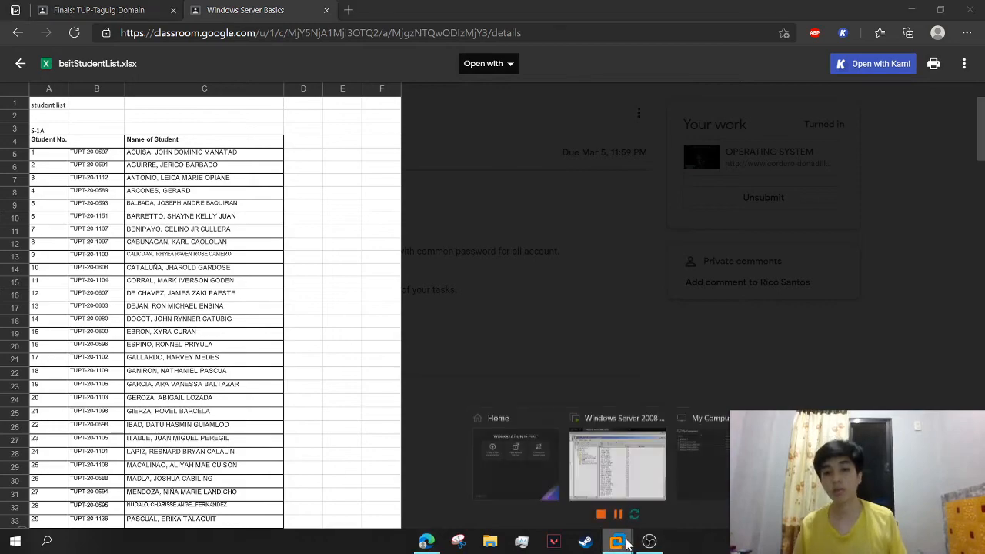
click(627, 469)
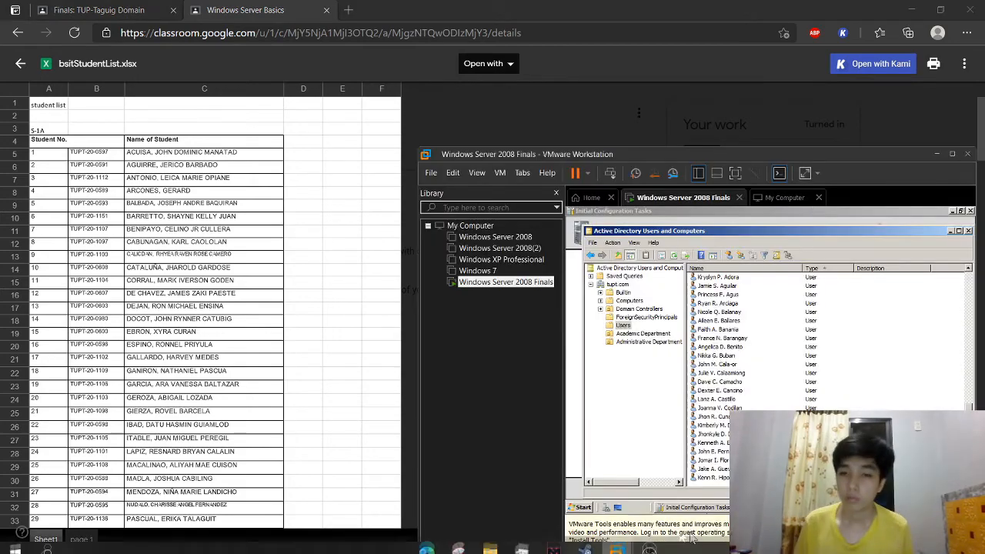
click(649, 541)
click(649, 542)
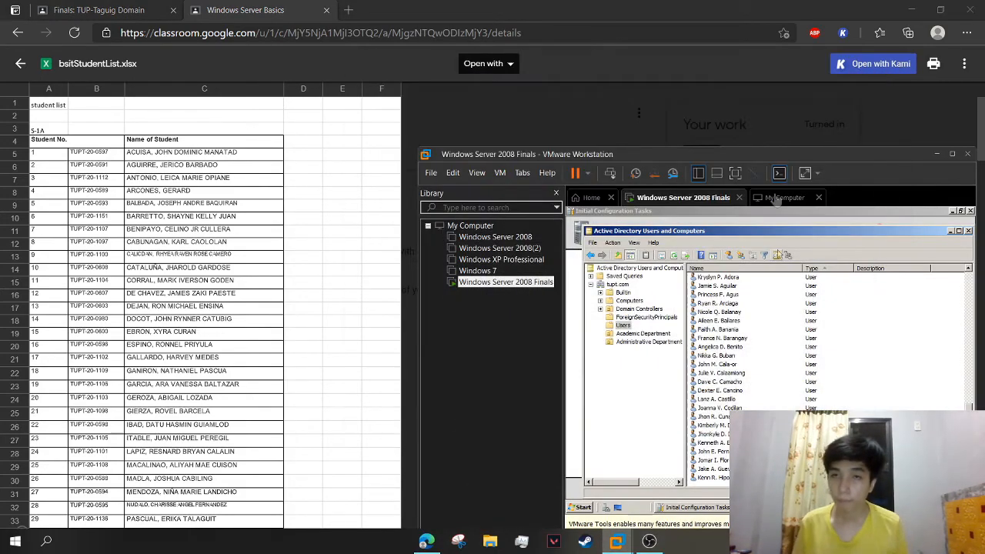
drag(776, 156, 701, 131)
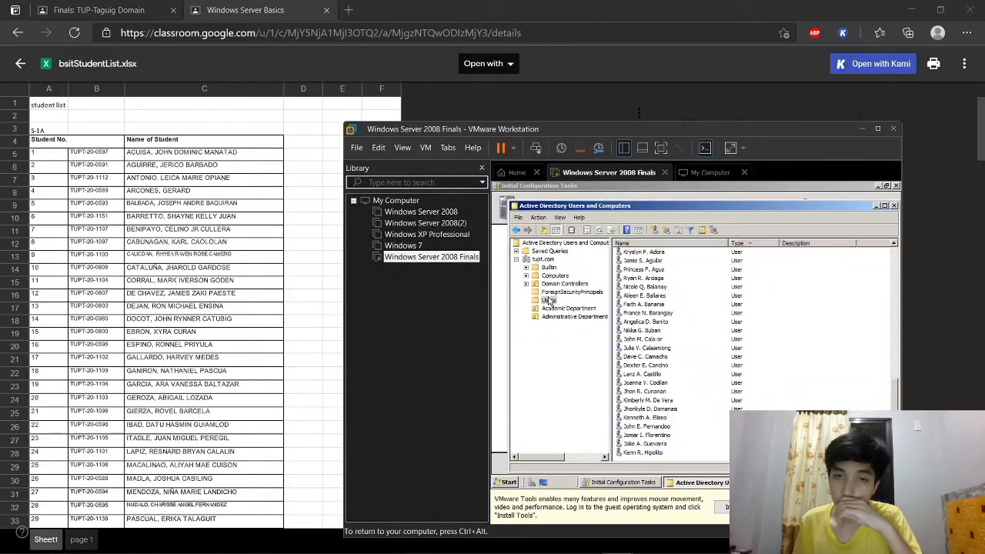
Step: In tupt.com/Users, create the first student's account with a password that must change at next logon
click(548, 300)
click(645, 444)
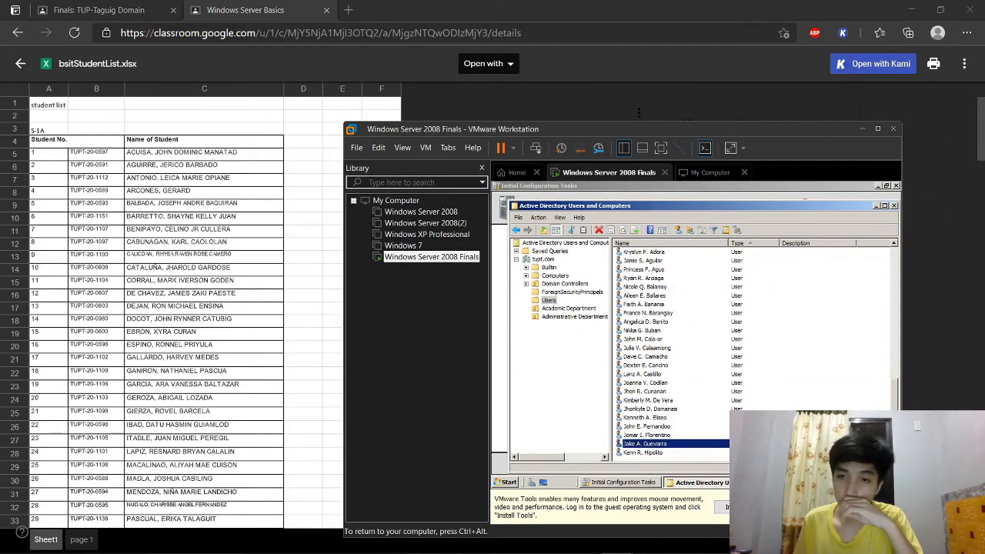
click(800, 360)
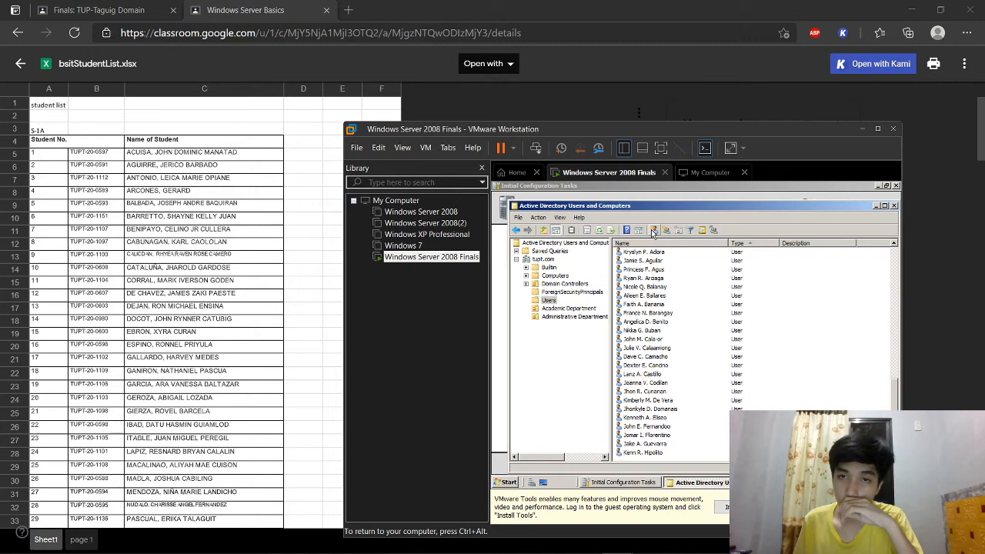
click(650, 229)
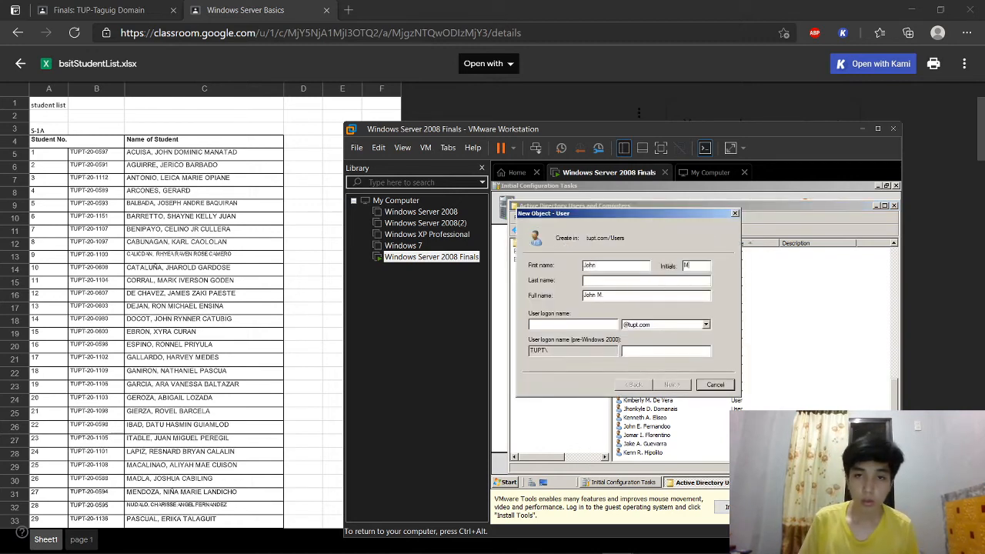
text(Acuisa)
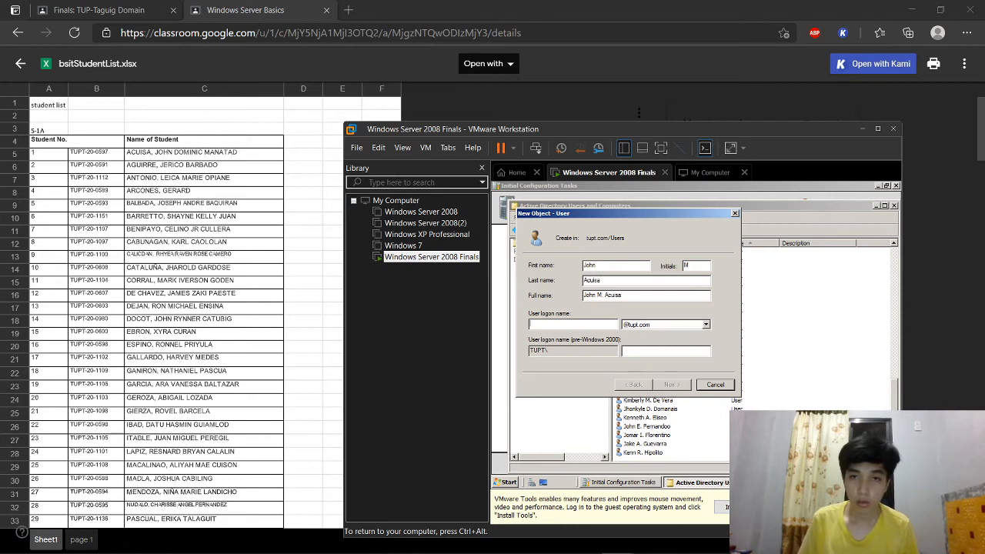
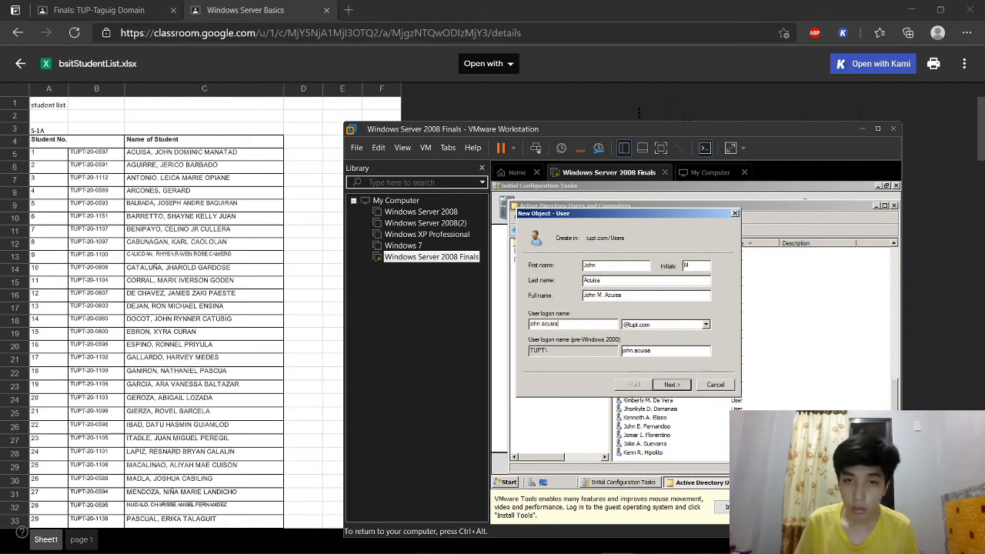
key(Return)
text(P•••••)
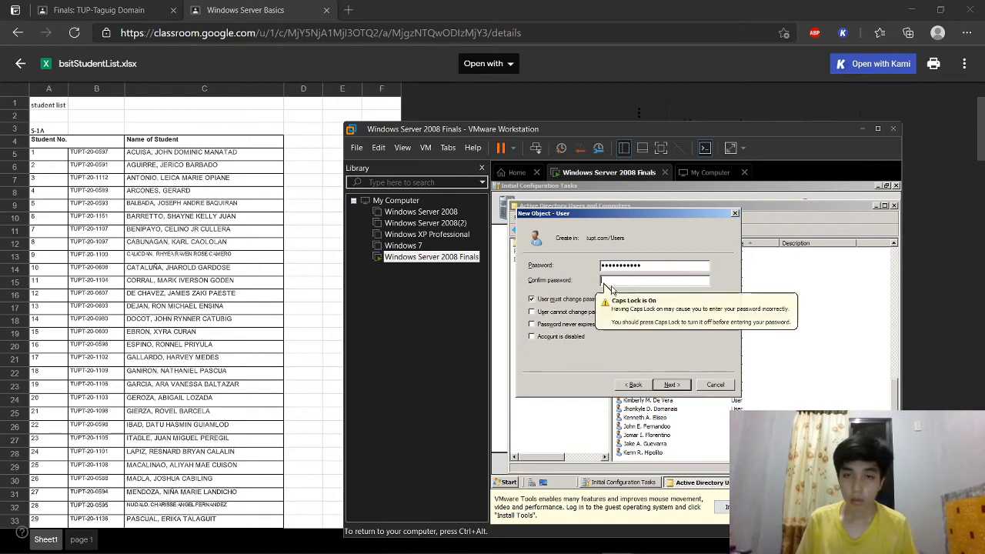
key(Return)
key(Return)
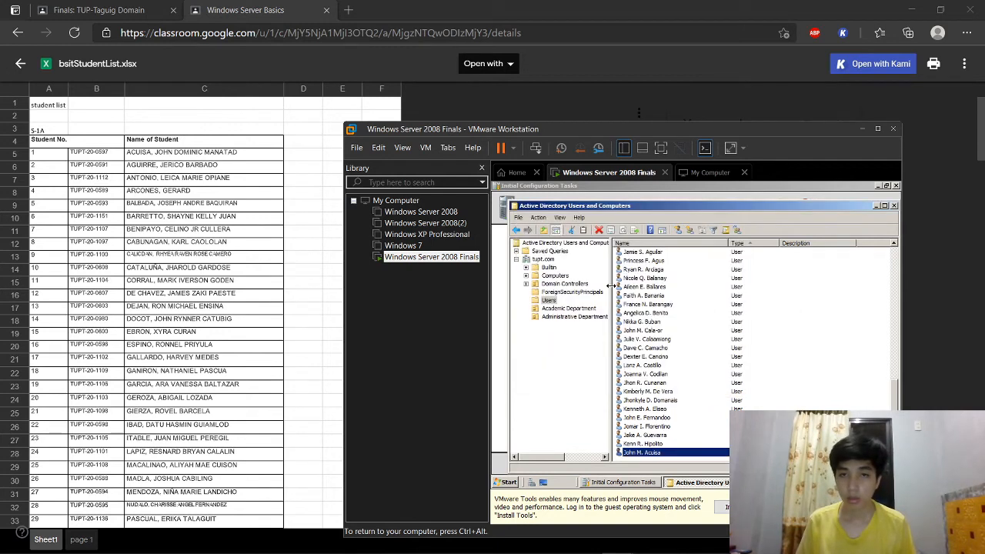
Step: Create the second student's domain account with a confirmed password
click(678, 230)
key(Return)
text(••••••••••••)
key(Tab)
text(••••••••••••)
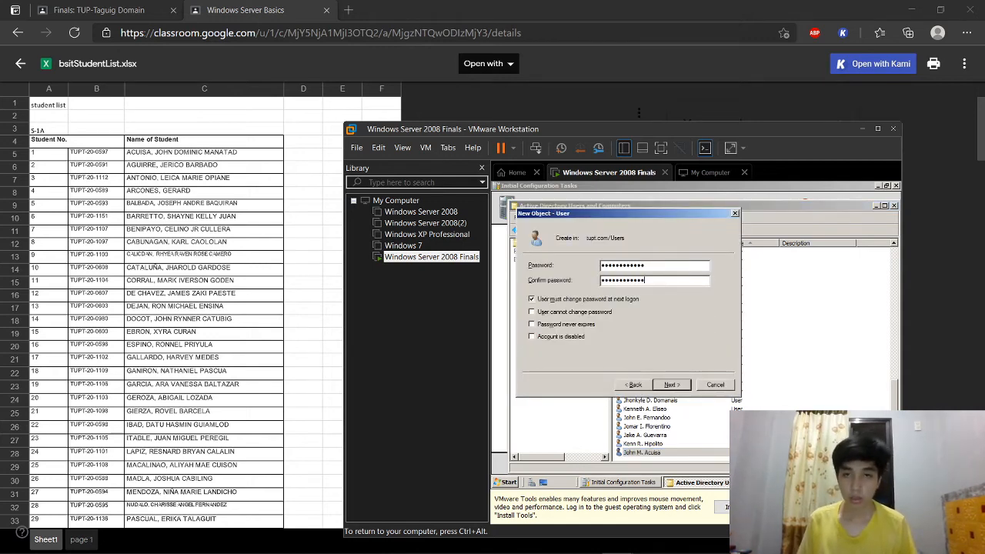
key(Return)
key(Return)
Step: Create the third student's account, re-entering the mismatched password before finishing
click(678, 231)
text(Antonio)
key(Tab)
key(Return)
text(••••••••••••)
key(Tab)
text(•••••••••••)
double_click(663, 270)
text(••••••••••••)
double_click(663, 270)
text(•••••)
key(Return)
key(Return)
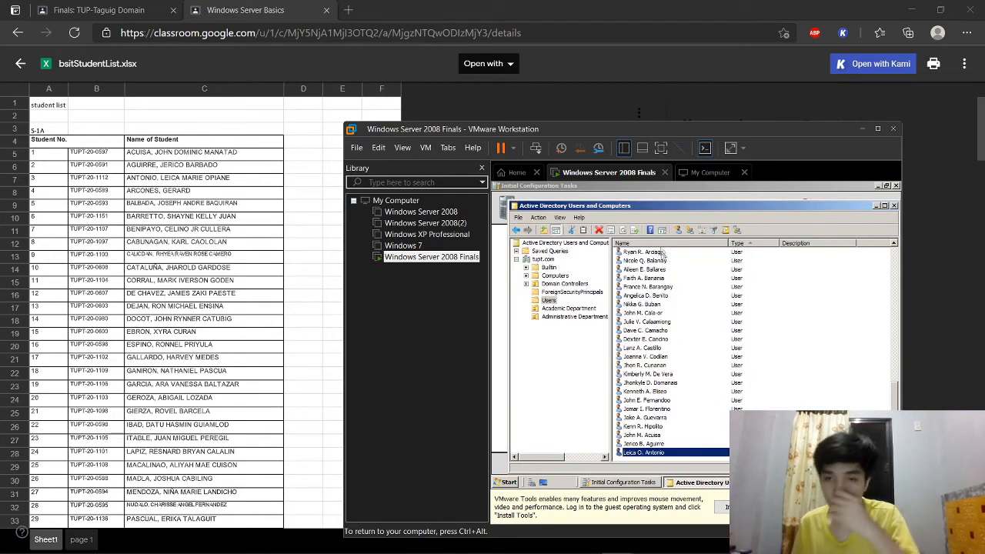
Step: Create the fourth student's account, correcting the mistyped last name first
text(rrcones)
key(Tab)
key(Return)
text(•••••••••••)
key(Tab)
text(•••••••••••)
key(Return)
key(Return)
Step: Enter the fifth student's first name, initial B, last name and logon name
click(676, 234)
key(Tab)
key(Tab)
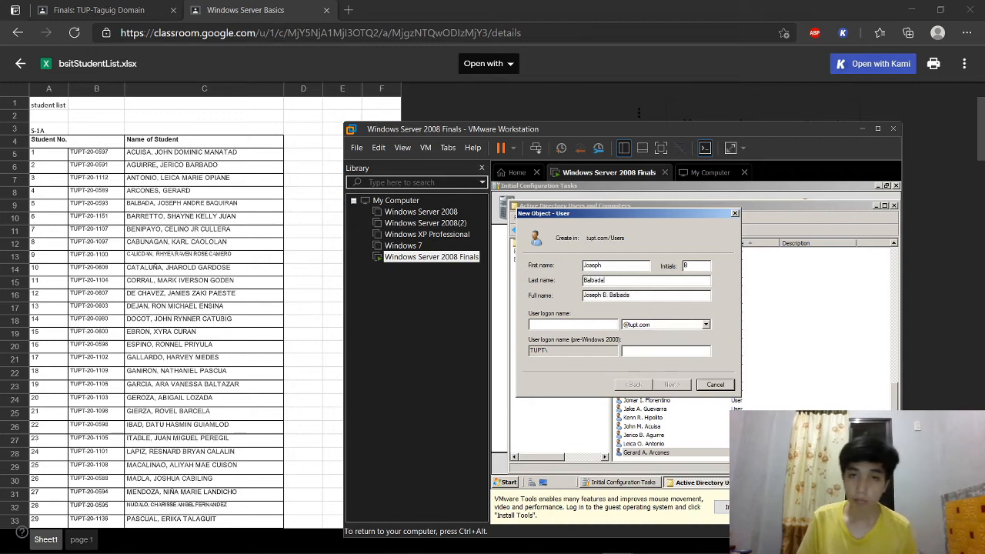
key(Tab)
key(Tab)
key(Return)
Step: Set and confirm the fifth student's password and complete the account
text(•••••••••••••)
key(Tab)
text(••••••••••)
key(shift+Tab)
text(••)
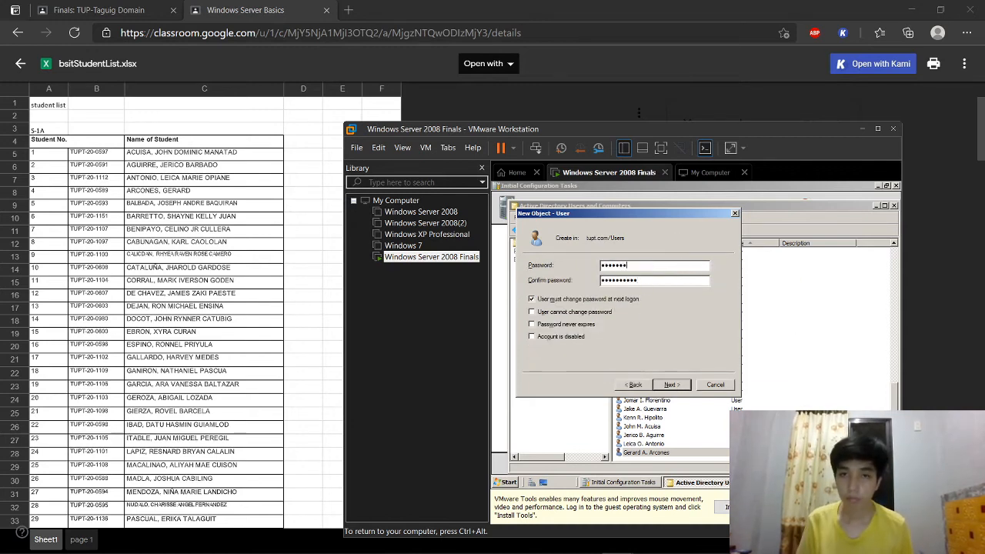
text(•••••••••)
key(Tab)
text(•••••••••••)
key(Return)
key(Return)
click(680, 231)
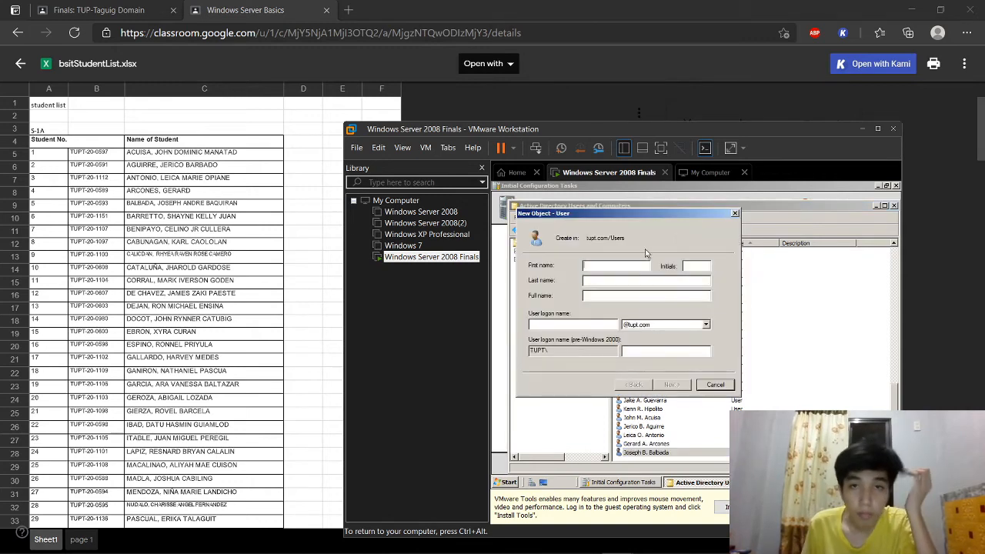
Step: Fill in the next student's names with initial J, logon name and password
key(Tab)
key(Tab)
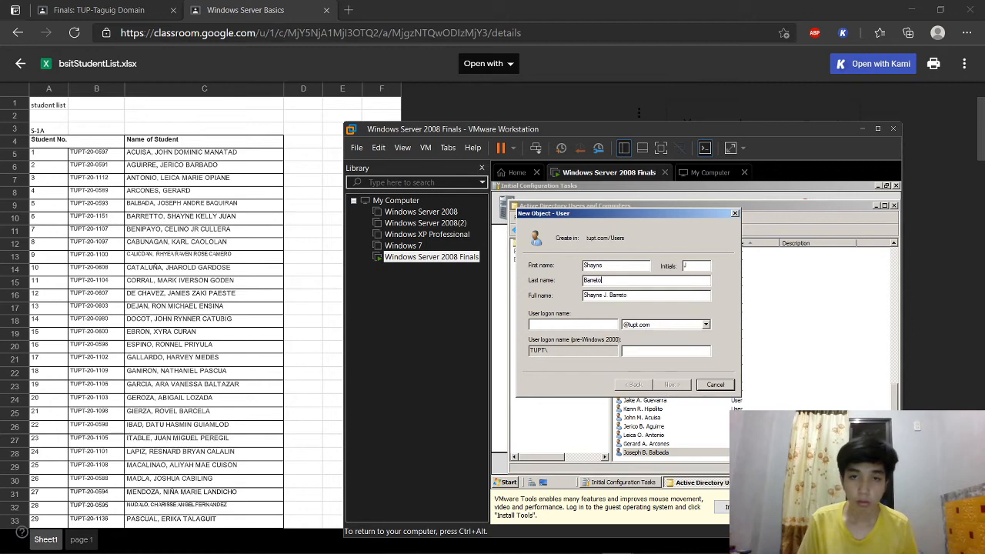
key(Tab)
key(Tab)
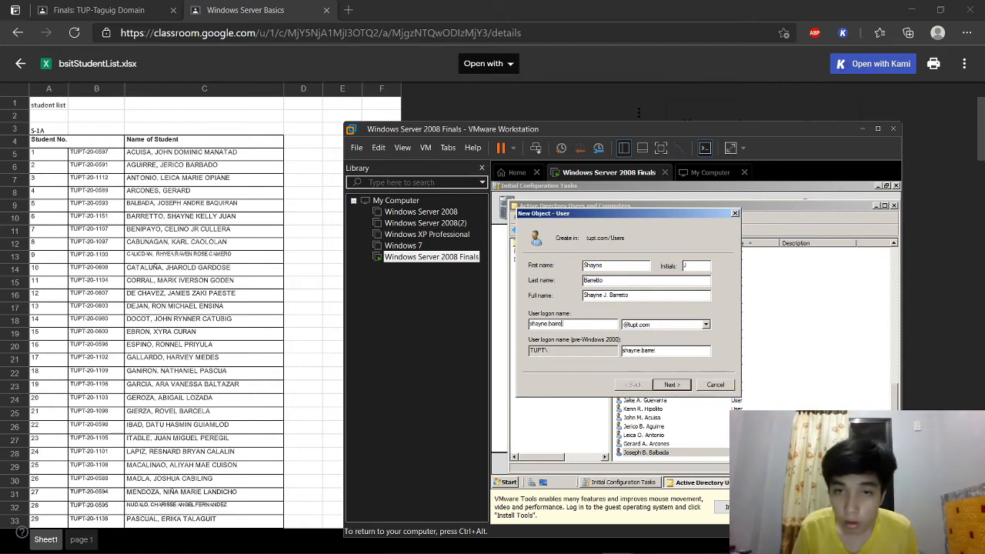
text(•••••••••••)
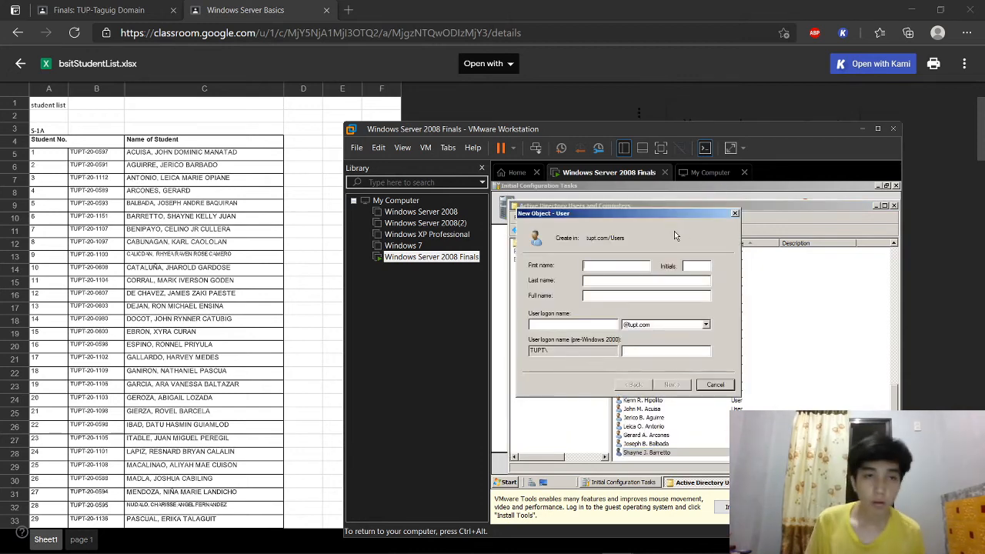
Step: Add the following student with full name, logon name and password
key(Tab)
key(Tab)
key(Return)
text(•••••)
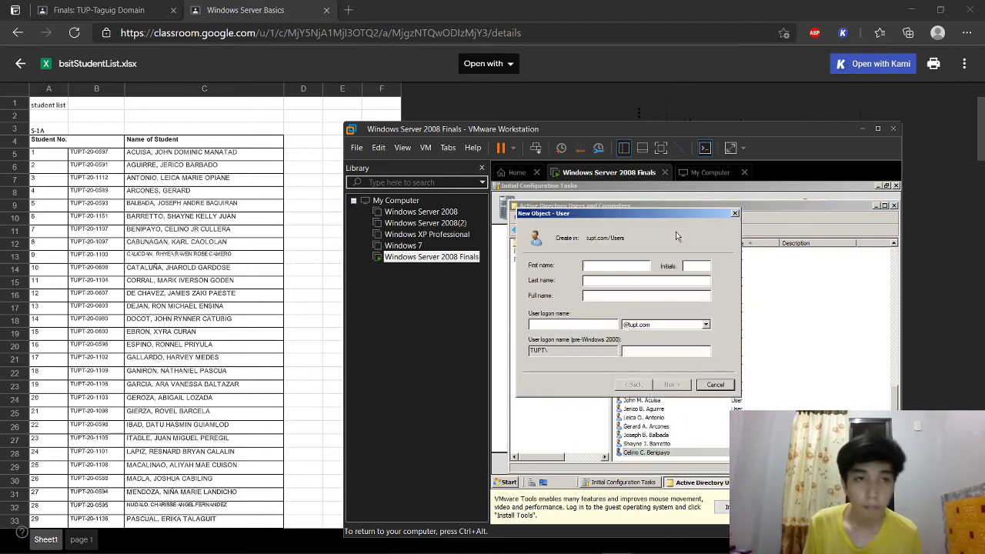
Step: Create the student with initial C, entering logon name and confirmed password
key(Tab)
key(Tab)
key(Tab)
key(Tab)
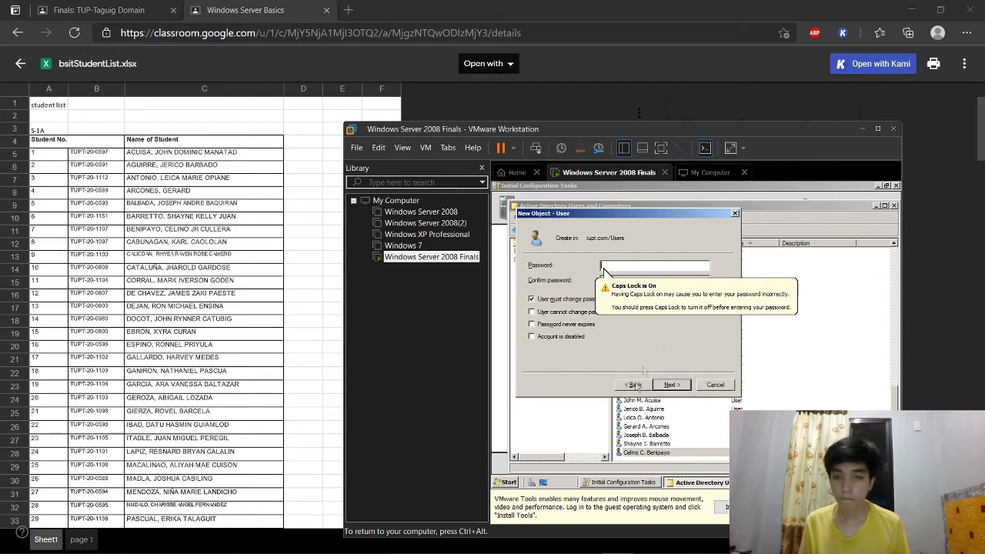
text(•••••••••••)
key(Tab)
text(•••••••••)
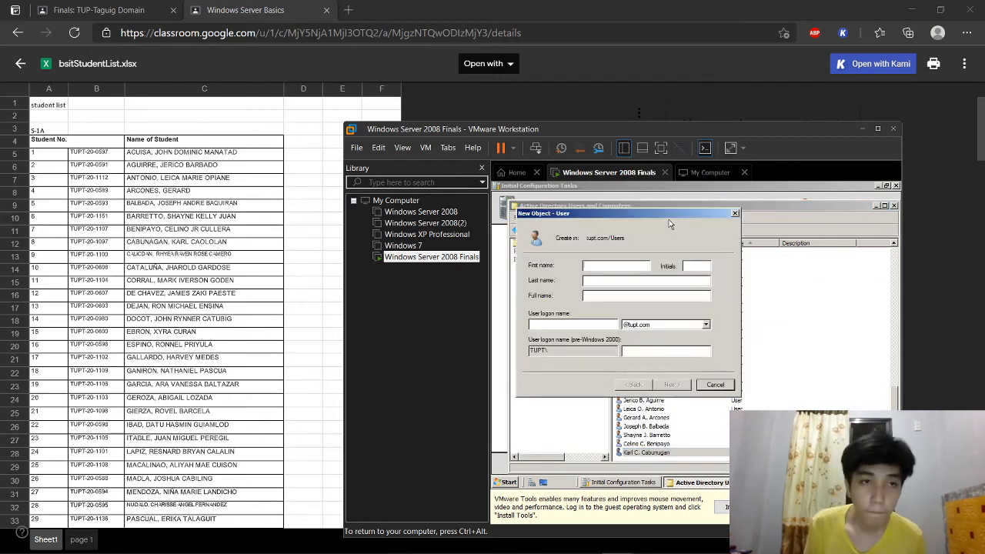
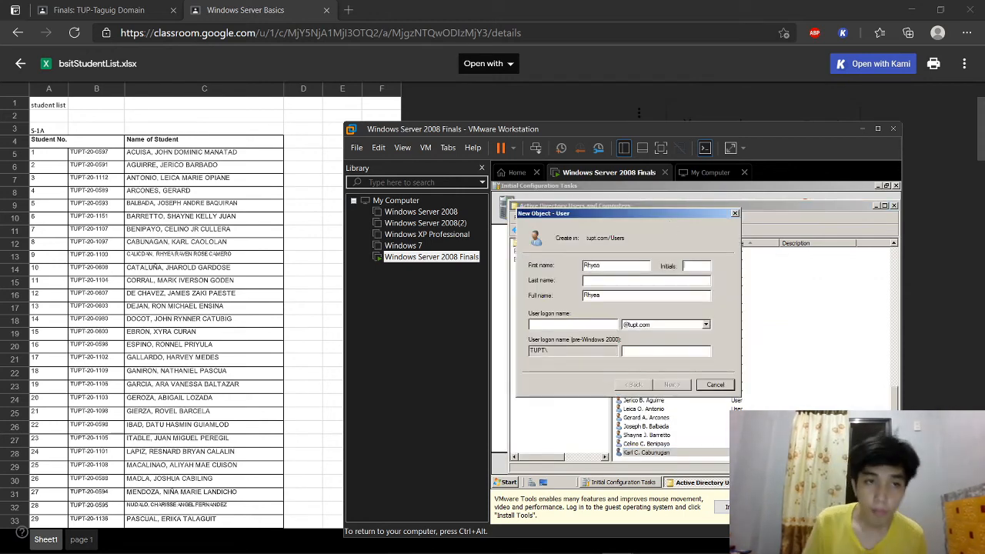
Step: Create the next student's account with logon name and password, then finish
key(Tab)
key(Tab)
key(Return)
key(Return)
click(634, 384)
text(••••••••••••••••••••)
key(Return)
key(Return)
Step: Add another student account, fixing the password typo and closing its properties
click(678, 230)
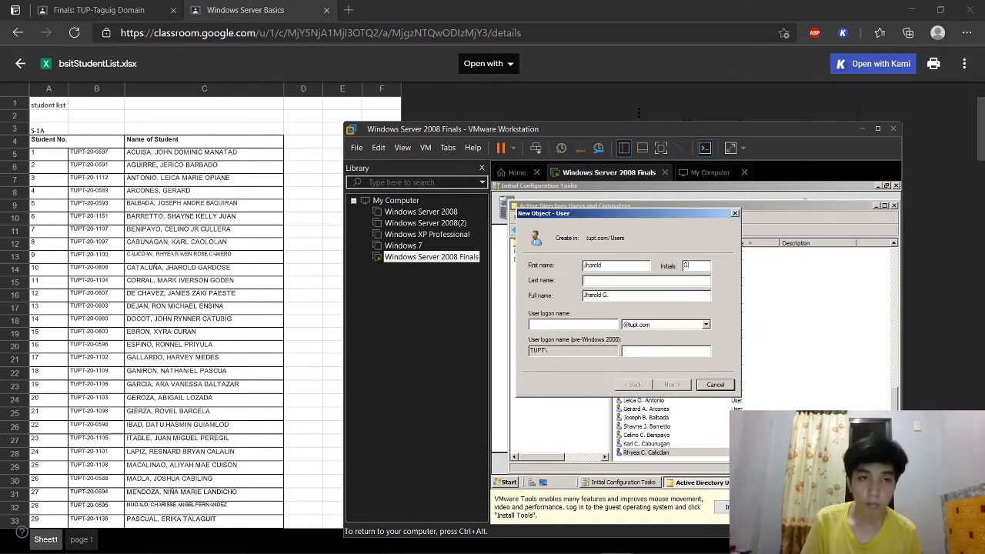
key(Tab)
key(Tab)
key(Return)
text(••••••••)
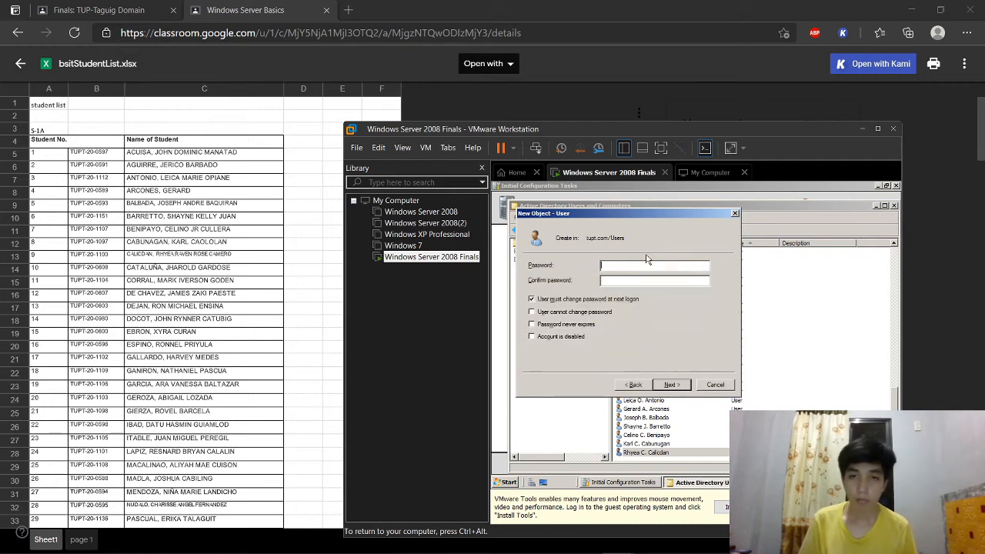
text(•••)
key(Tab)
text(••••••)
key(BackSpace)
key(BackSpace)
key(BackSpace)
key(BackSpace)
key(BackSpace)
key(BackSpace)
Step: Create the last student's account with logon name and confirmed password
text(•••••••••••)
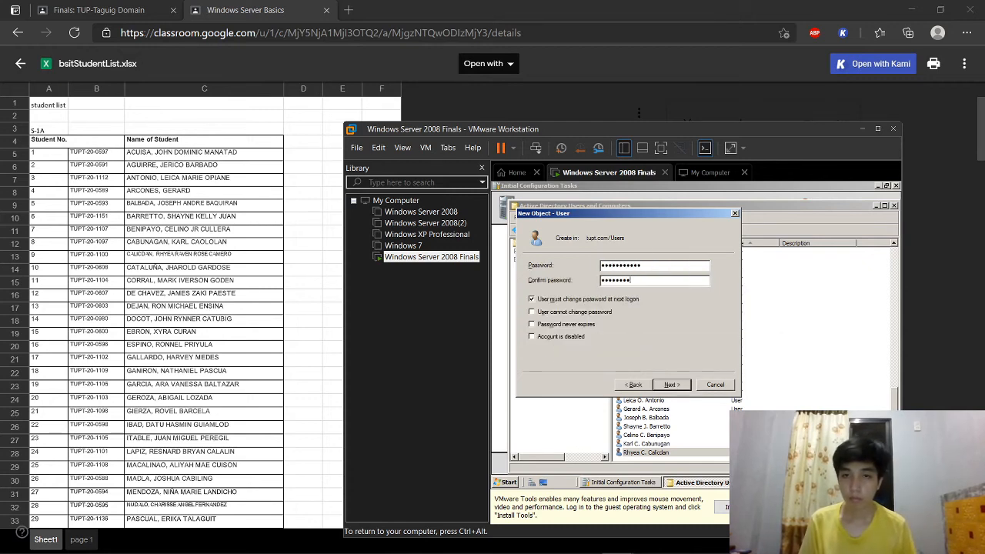
key(Return)
key(Return)
key(Return)
click(715, 192)
click(678, 230)
key(Tab)
key(Tab)
key(Return)
text(•••••••••••)
key(Tab)
text(•••••••••••)
key(Return)
key(Return)
click(677, 230)
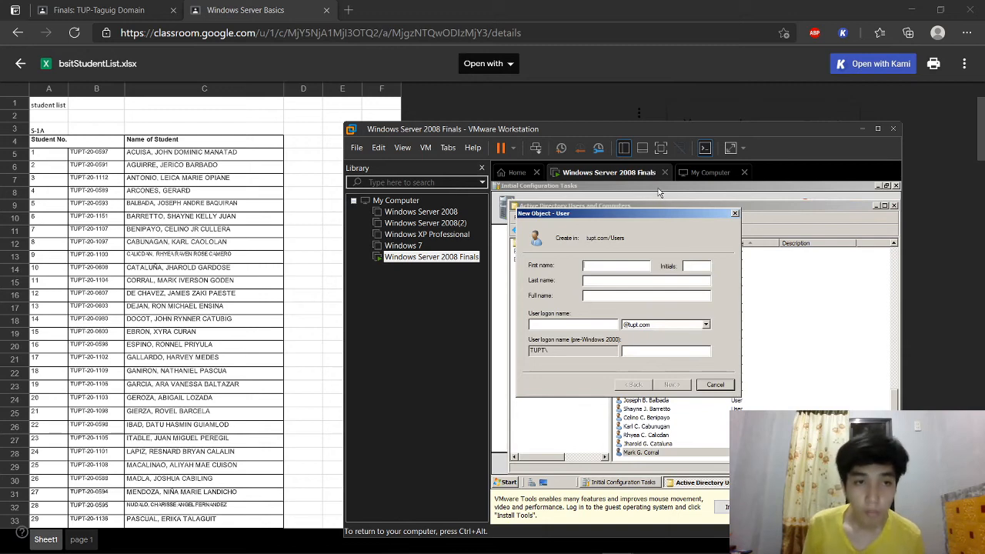
Step: Create domain accounts for class-list entries 12 and 13, each with a logon name and password
key(Tab)
key(Tab)
key(Return)
text(•••••••••••••)
key(Return)
key(Return)
click(675, 228)
text(Ro)
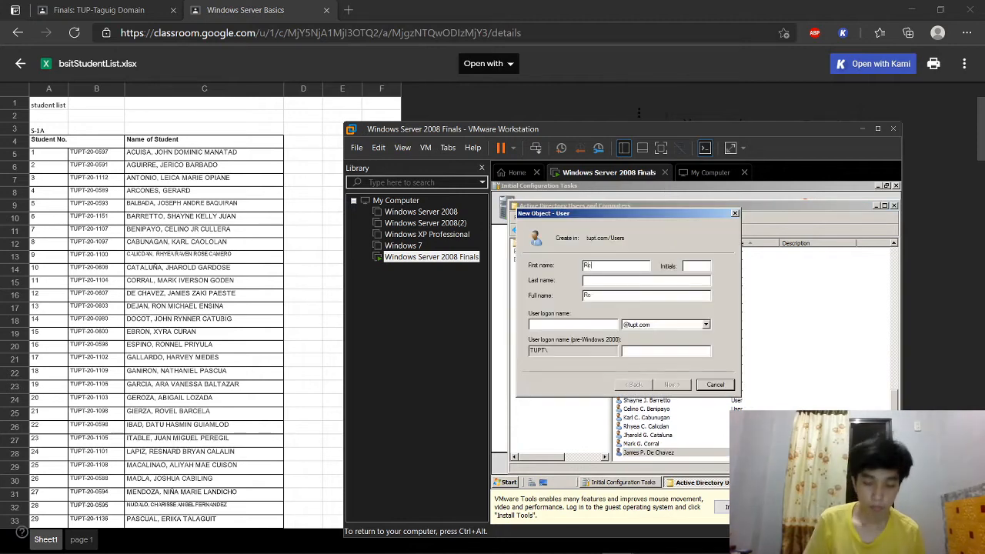
key(Return)
text(••••)
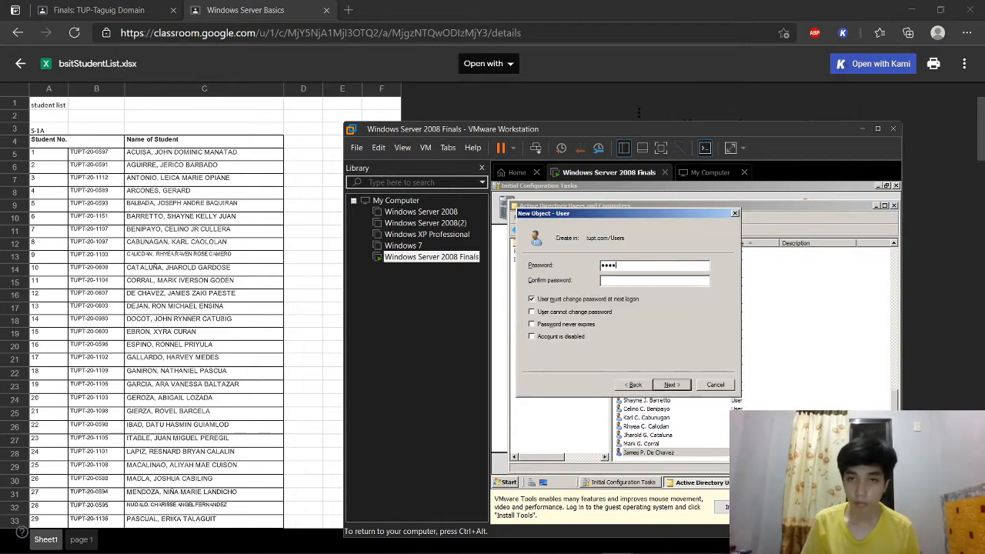
text(•••••••)
key(Return)
key(Return)
Step: Add list entry 14 as a user with middle initial, logon name and confirmed password
click(677, 228)
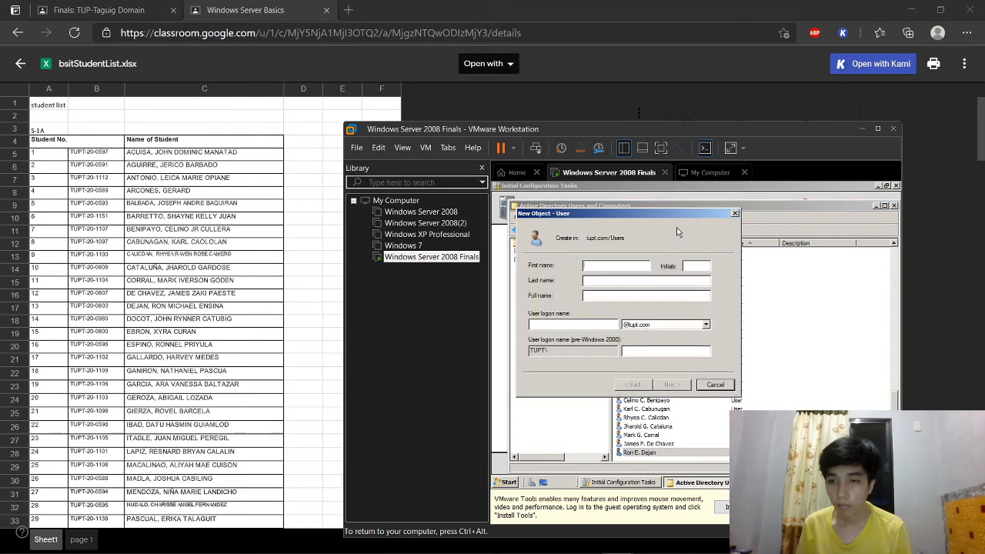
key(Tab)
key(Tab)
key(Tab)
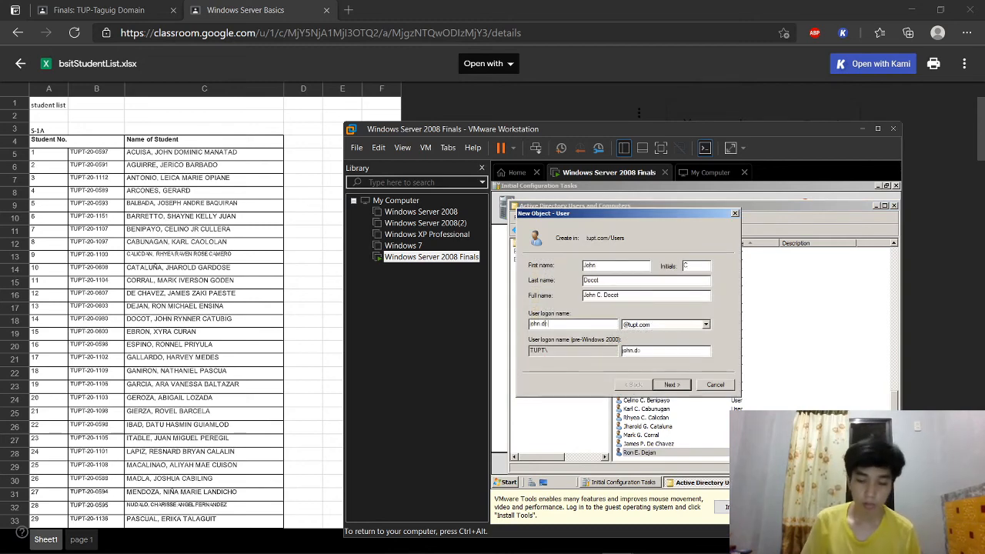
key(Return)
text(••••••••••)
Step: Create the user for list entry 15 with initial, dotted logon name and password
key(Tab)
text(••••••••••)
key(Return)
key(Return)
key(Return)
click(709, 192)
click(677, 230)
key(Tab)
key(Tab)
Step: Add list entry 16 as a domain user, retyping the password to confirm it
key(Tab)
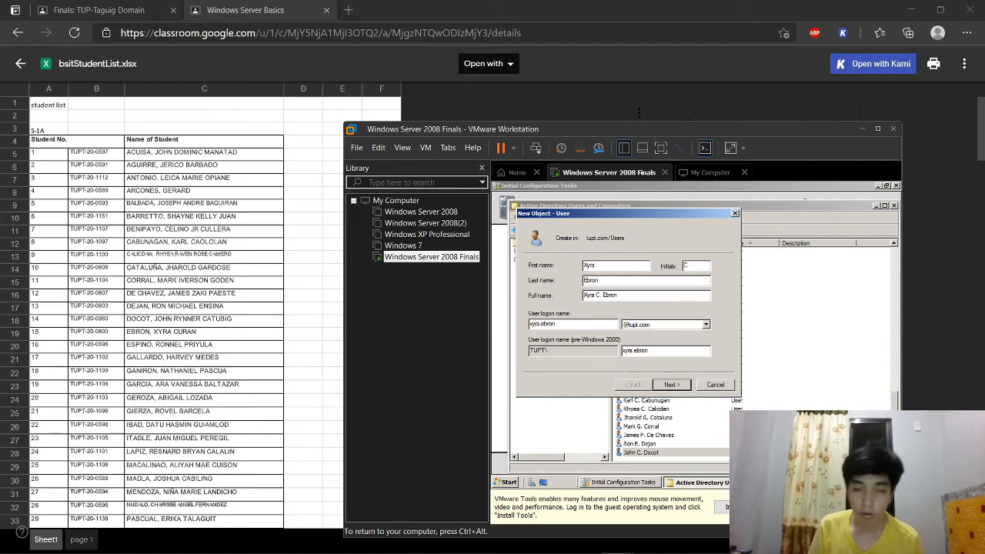
key(Return)
text(•••••••••••••••••••••••)
key(Return)
key(Return)
key(Return)
click(700, 190)
click(684, 233)
key(Tab)
key(Tab)
key(Tab)
key(Return)
text(••••••••••••)
Step: Create list entry 17's account, correcting the mistyped password confirmation
key(Tab)
text(••••••••••••)
double_click(628, 267)
text(••••••••••••)
key(Return)
key(Return)
key(Return)
click(715, 191)
click(681, 229)
key(Tab)
key(Tab)
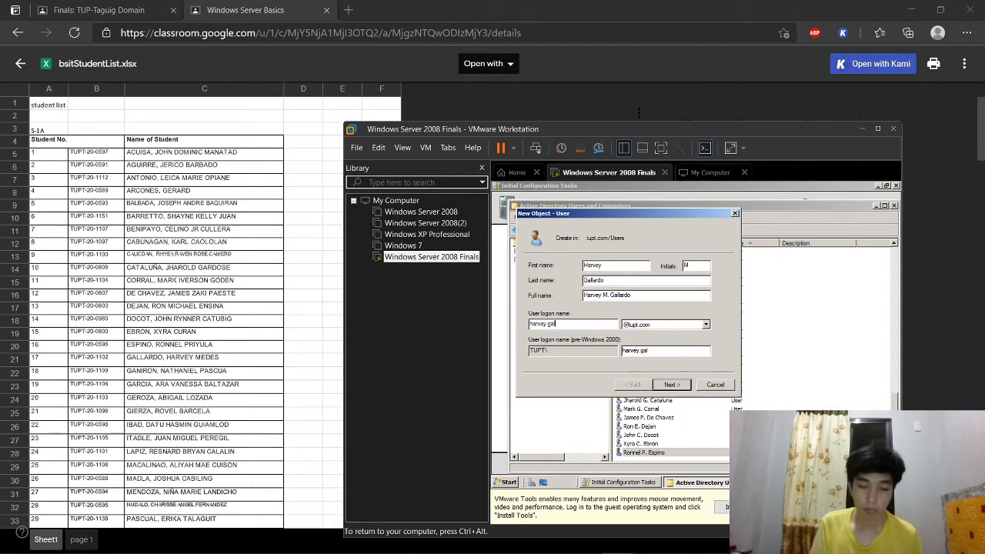
key(Return)
text(•••••••••••)
key(Tab)
text(•••••••••••)
key(Return)
key(Return)
text(••••)
Step: Add list entry 18 with middle initial and logon name, re-entering a mistyped password
key(Return)
key(Return)
click(677, 229)
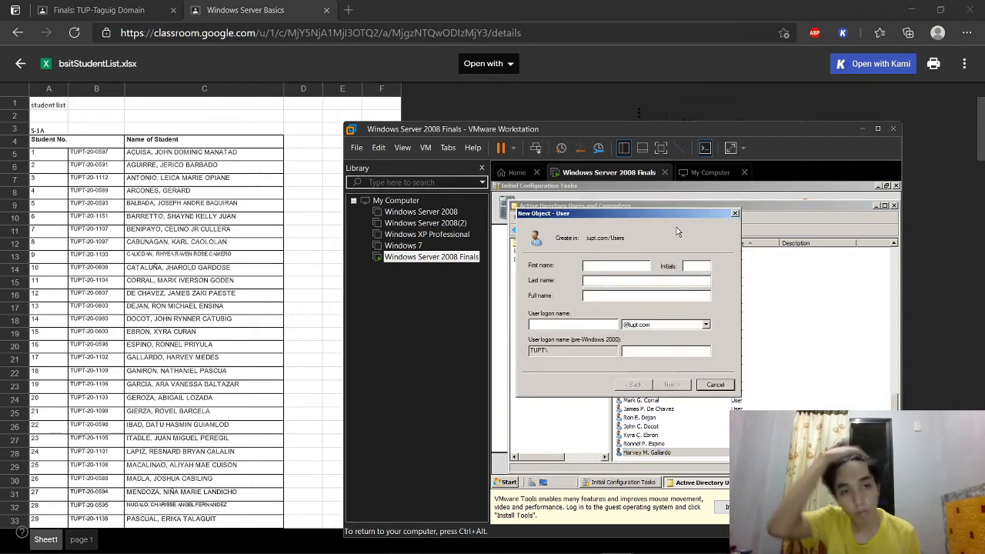
key(Tab)
key(Tab)
key(Tab)
key(Tab)
key(Return)
text(•••••••••)
key(BackSpace)
key(BackSpace)
key(BackSpace)
key(BackSpace)
key(BackSpace)
key(BackSpace)
key(BackSpace)
key(BackSpace)
key(BackSpace)
key(Caps_Lock)
text(•)
key(Caps_Lock)
text(••••••••)
key(Tab)
text(•••••••••)
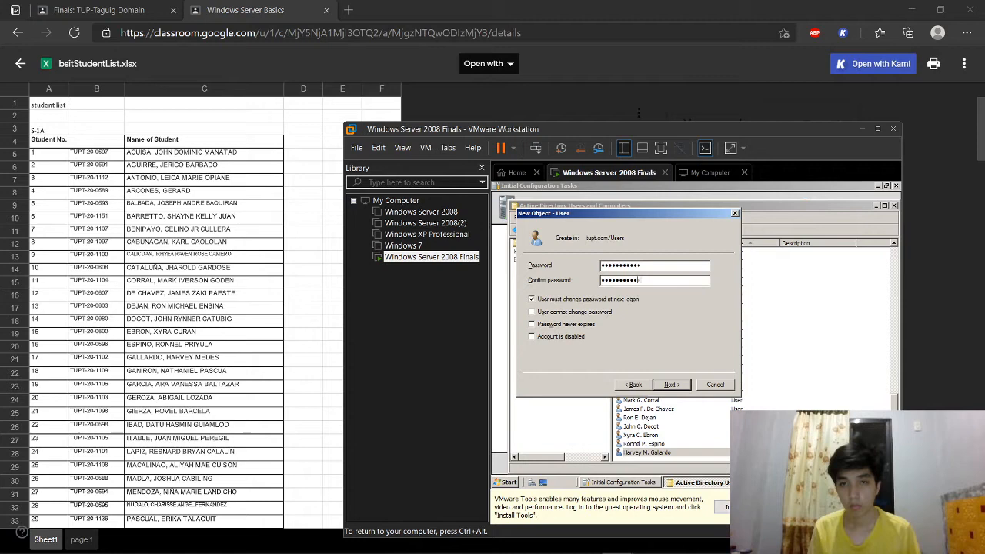
key(Return)
key(Return)
Step: Create the account for list entry 19 with last name, logon name and password
key(Tab)
text(Garcua)
key(Tab)
key(Tab)
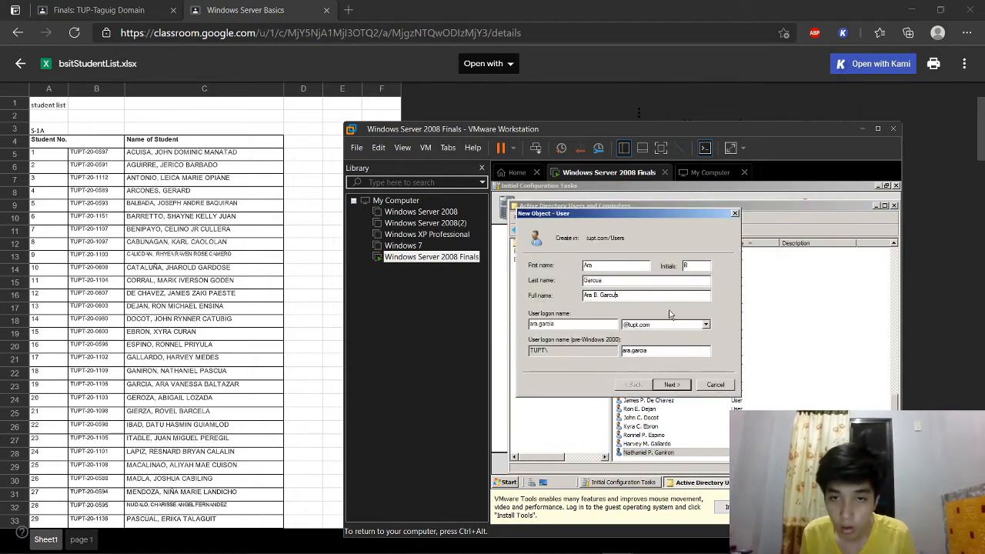
click(671, 384)
text(•••••••••••)
key(Tab)
text(•••••••••••)
key(Return)
key(Return)
key(Return)
click(718, 191)
Step: Add list entry 20 as a domain user with its logon name and password
click(677, 229)
key(ctrl+alt)
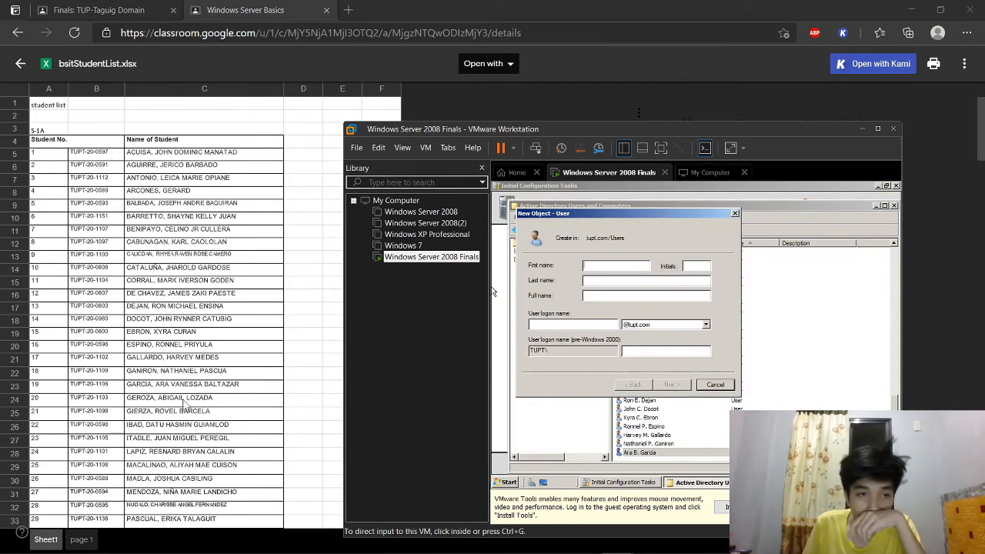
click(603, 275)
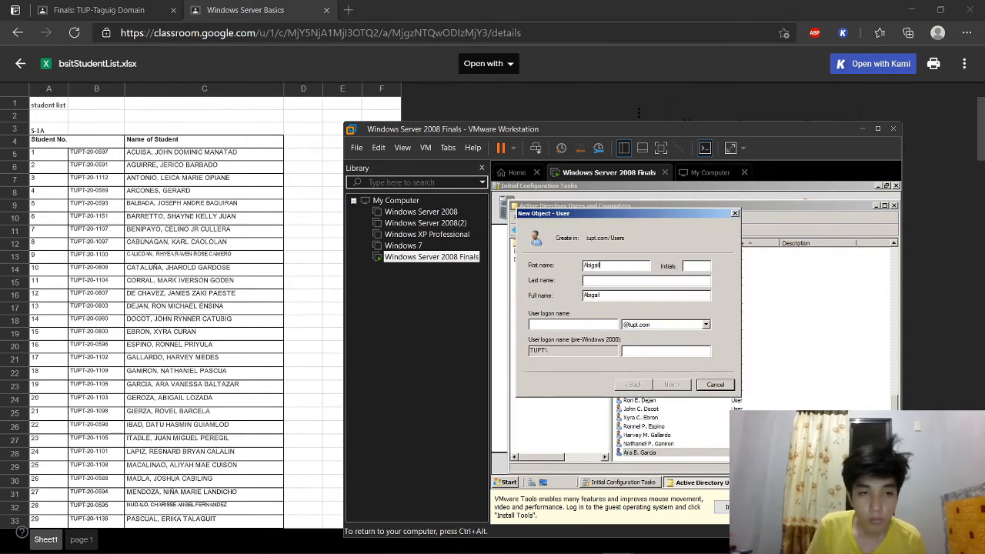
key(Tab)
key(Tab)
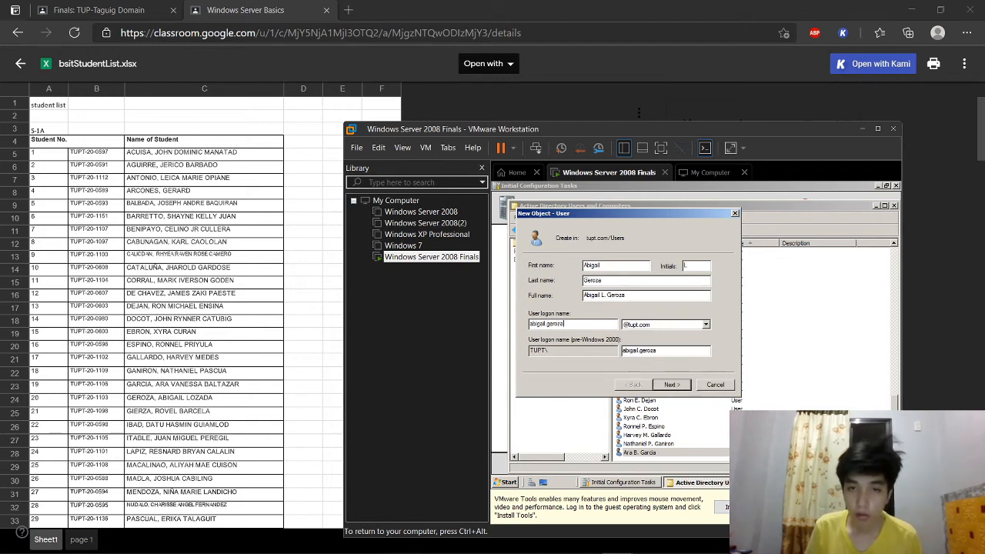
key(Return)
text(•••••)
key(Return)
key(Return)
key(Return)
click(708, 192)
Step: Create list entry 21's user with a dotted logon name and password
click(681, 230)
key(ctrl+alt)
click(608, 266)
text(Rovel)
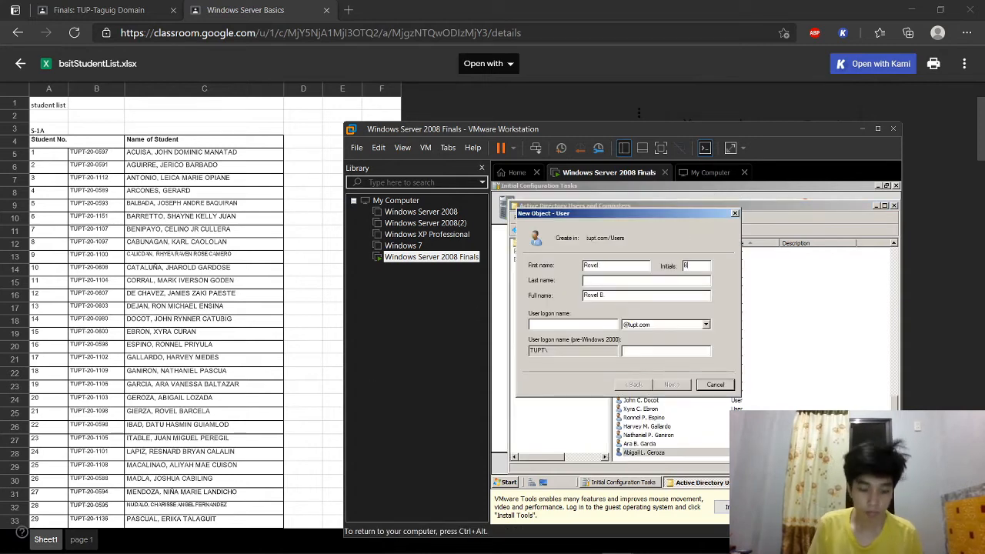
key(Tab)
key(Tab)
key(Return)
text(•••••)
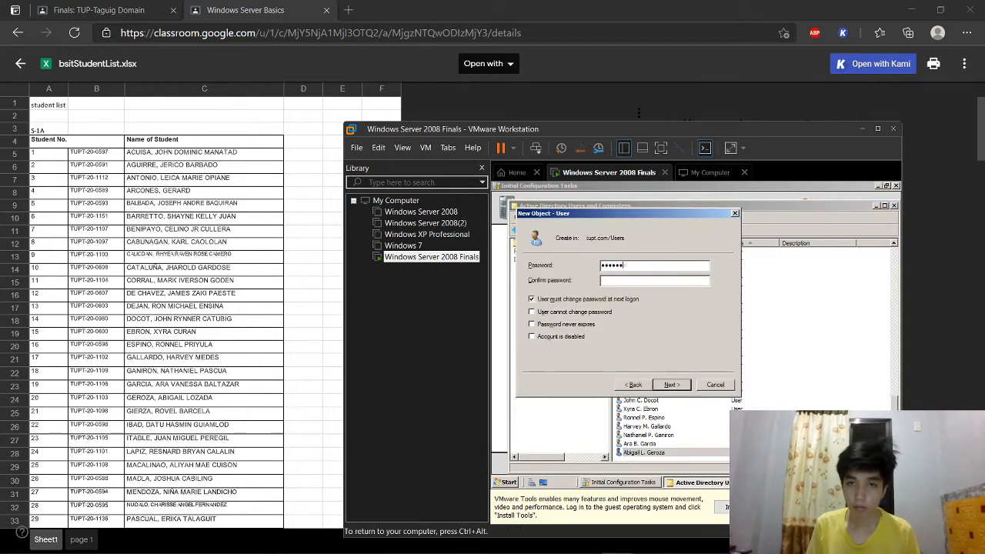
key(Return)
key(Return)
Step: Add list entry 22 with middle initial, logon name and confirmed password
click(676, 234)
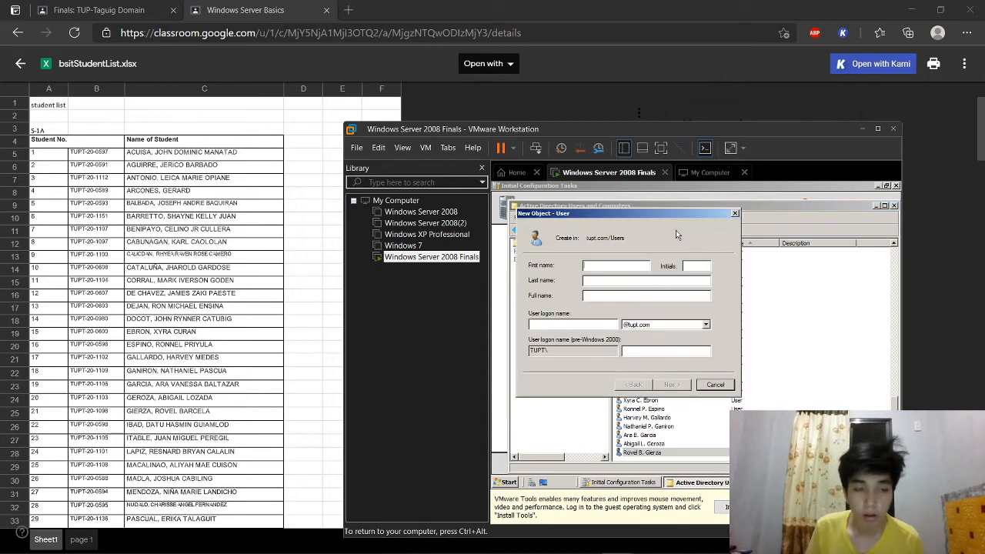
key(Tab)
key(Tab)
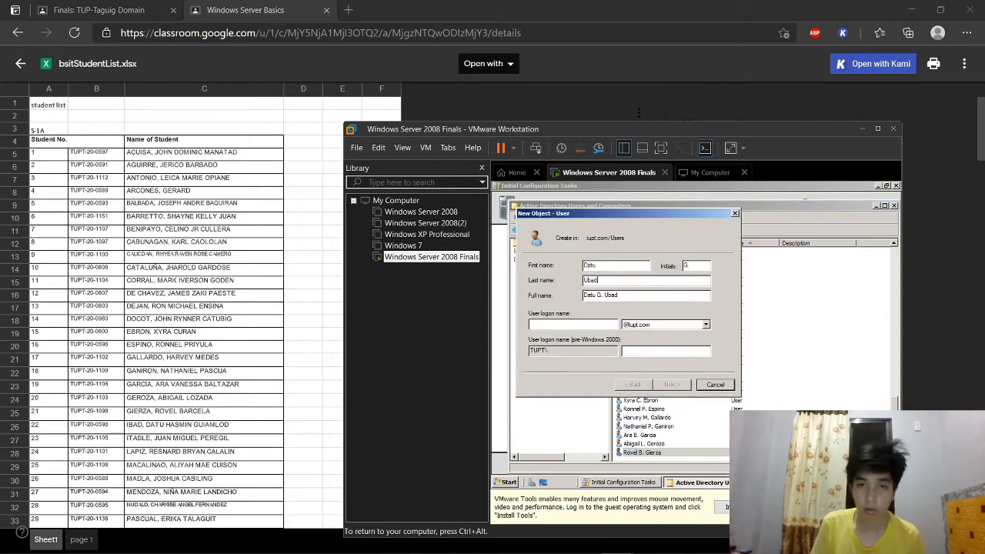
key(Tab)
key(Tab)
key(Return)
text(••••••••••)
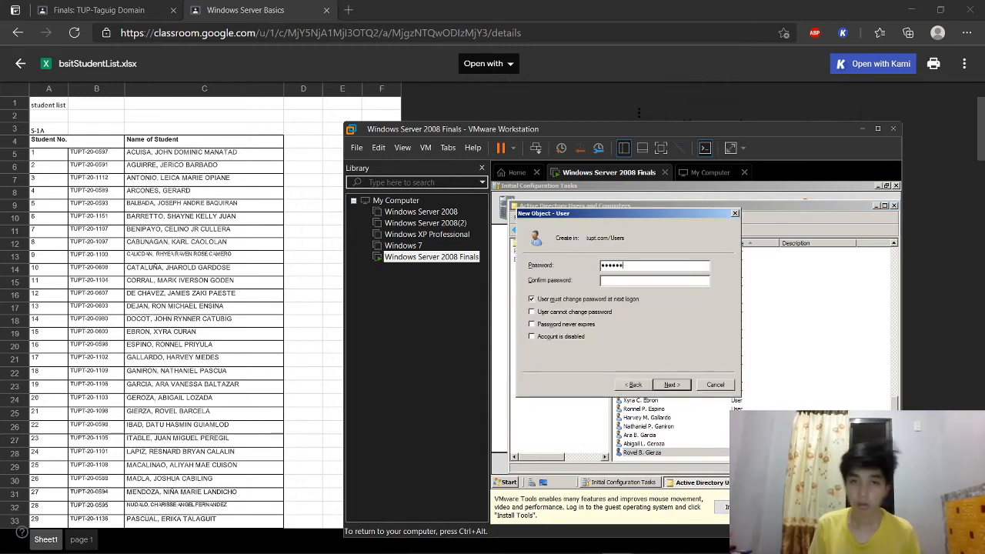
key(Tab)
text(••••••••••)
key(Return)
key(Return)
Step: Create list entry 23's account with initial and logon name, re-entering the password
click(677, 230)
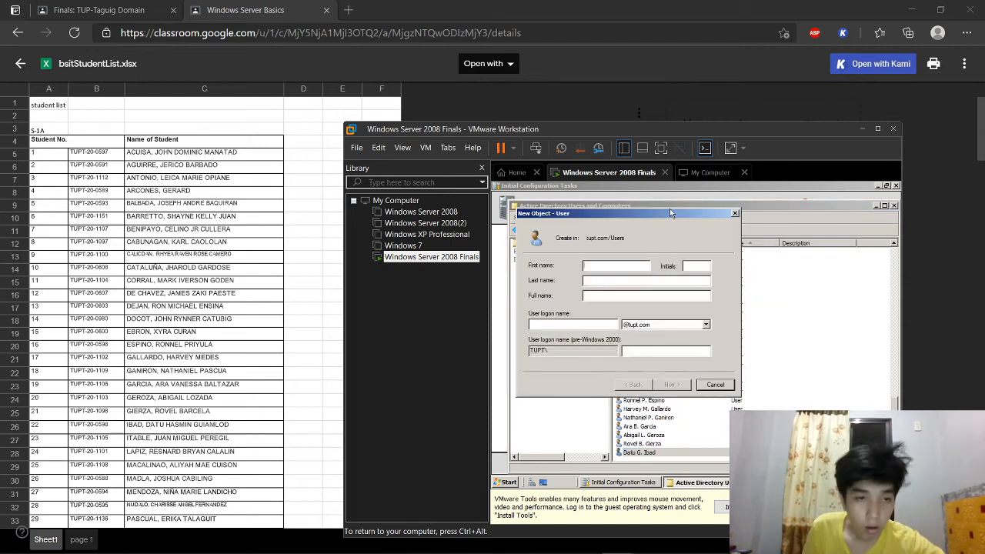
key(Tab)
key(Tab)
key(Tab)
key(Tab)
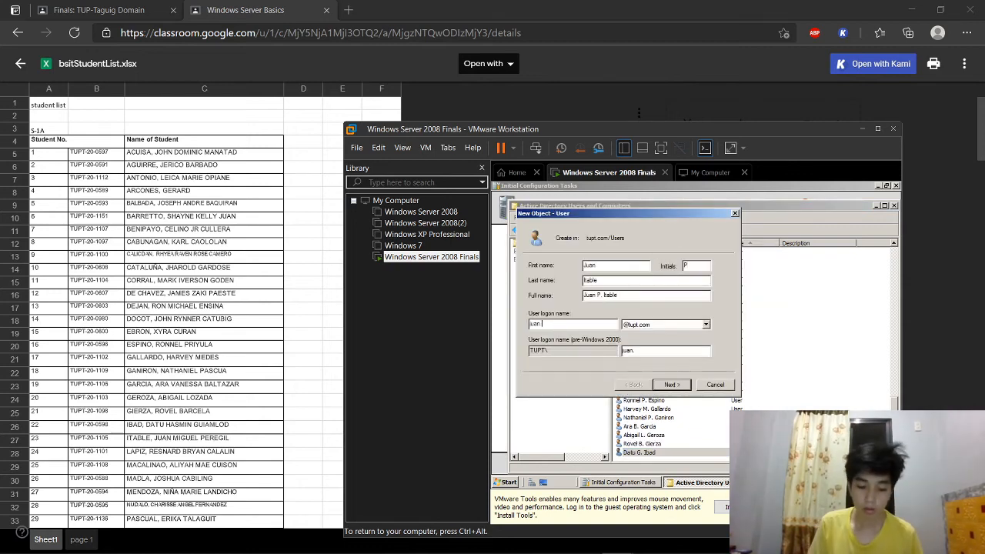
key(Return)
key(Return)
click(634, 385)
key(Caps_Lock)
text(••••••••••)
key(Tab)
text(••••••••••)
key(Return)
key(Return)
Step: Add the final student, list entry 24, with initial, logon name and password
click(678, 231)
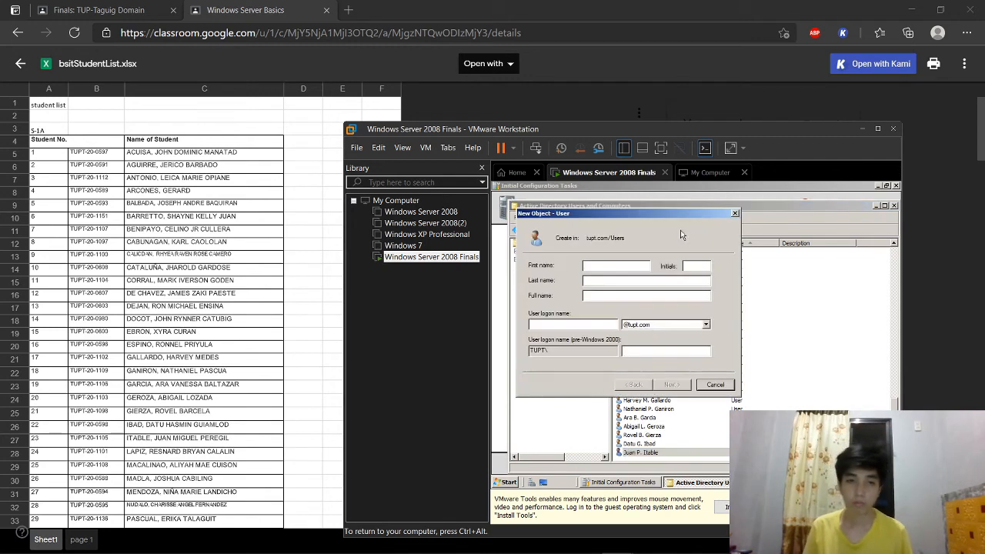
key(Tab)
key(Tab)
key(Tab)
key(Tab)
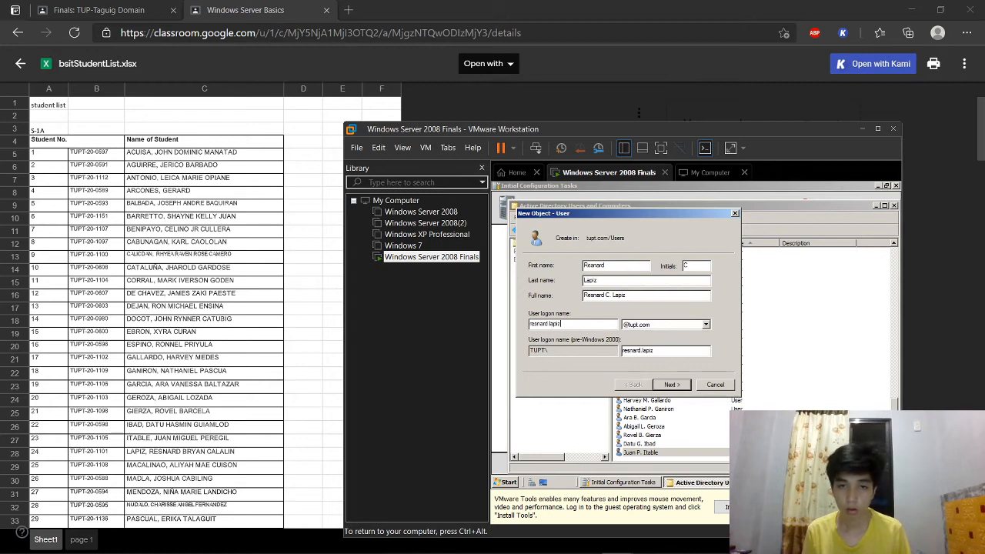
key(Return)
text(•••)
key(Tab)
text(•••••)
key(Return)
key(Return)
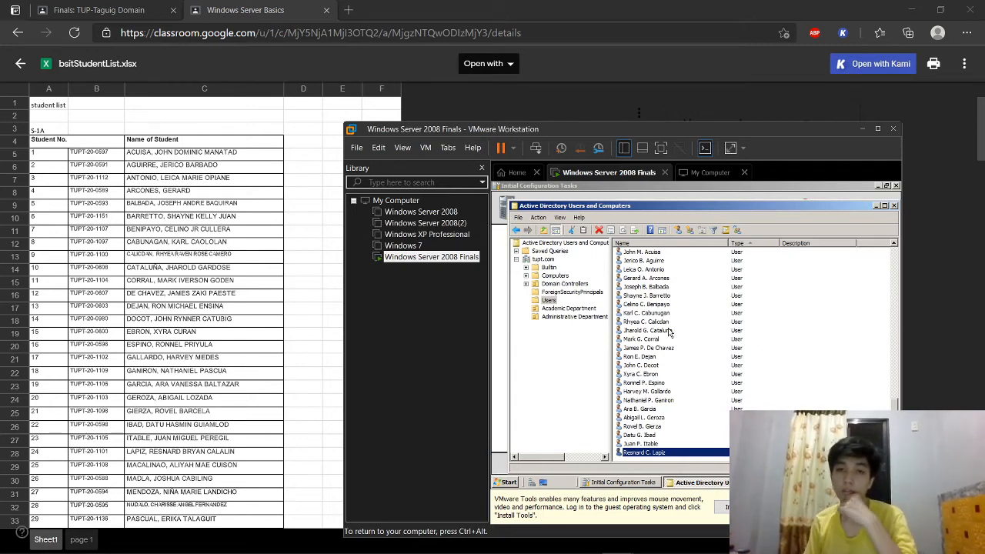
scroll(847, 384, up, 3)
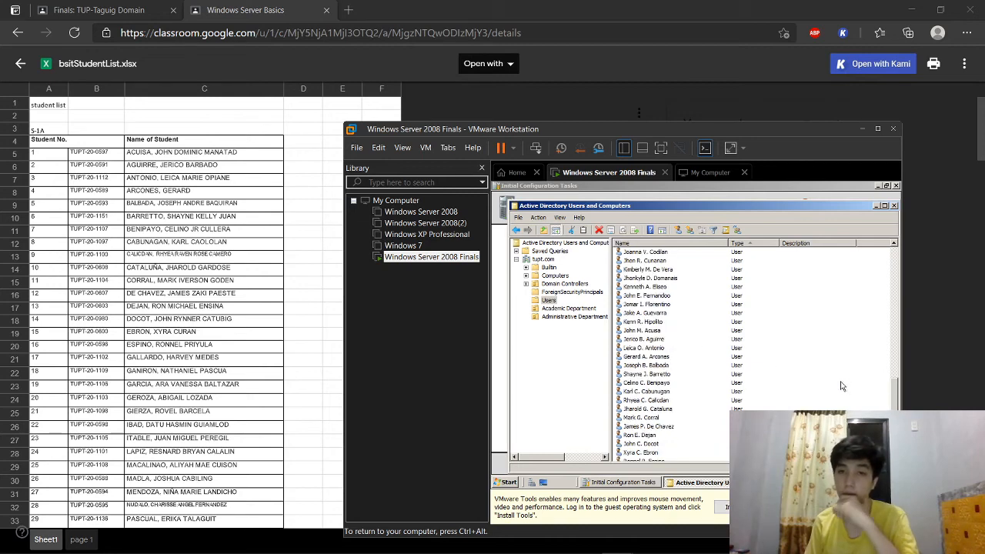
click(852, 345)
key(ctrl+alt)
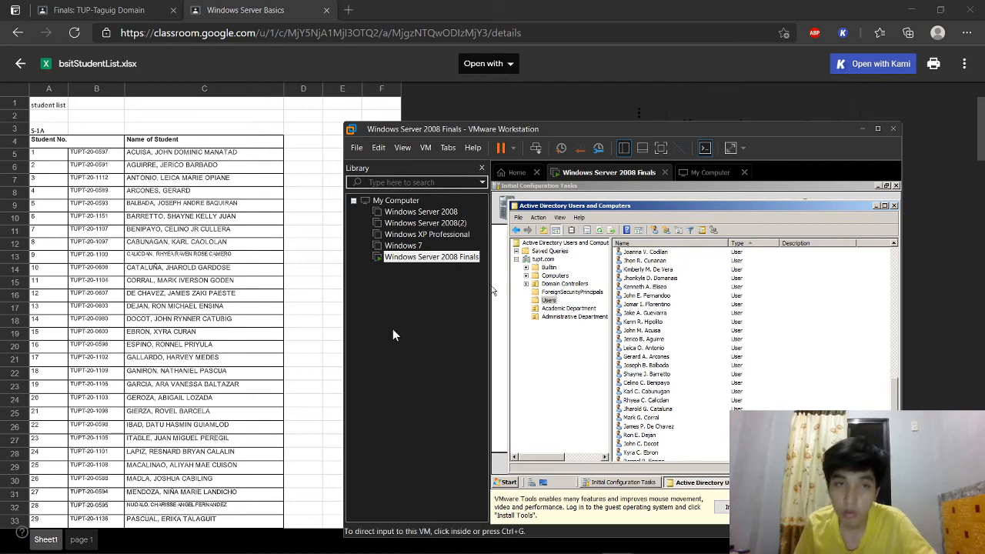
click(135, 9)
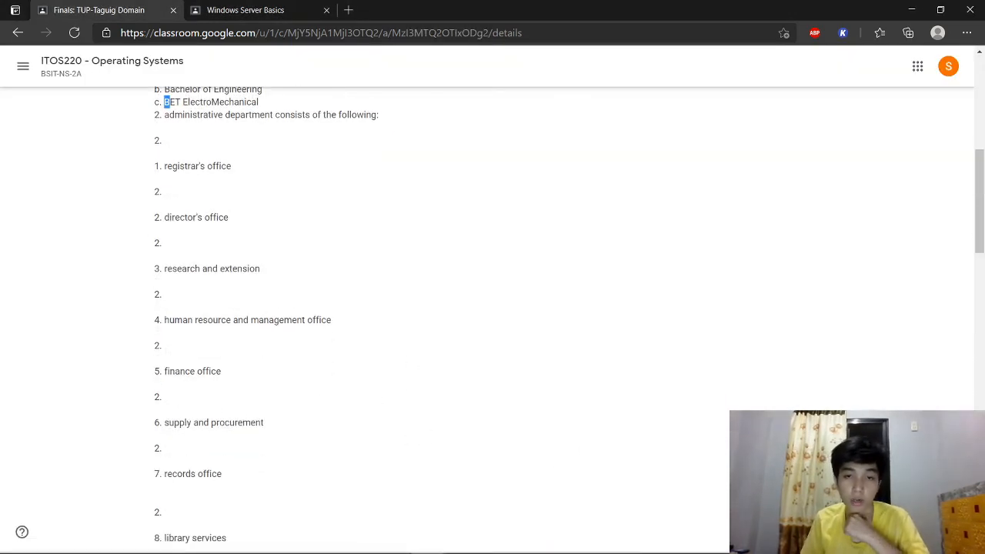
mouse_move(621, 542)
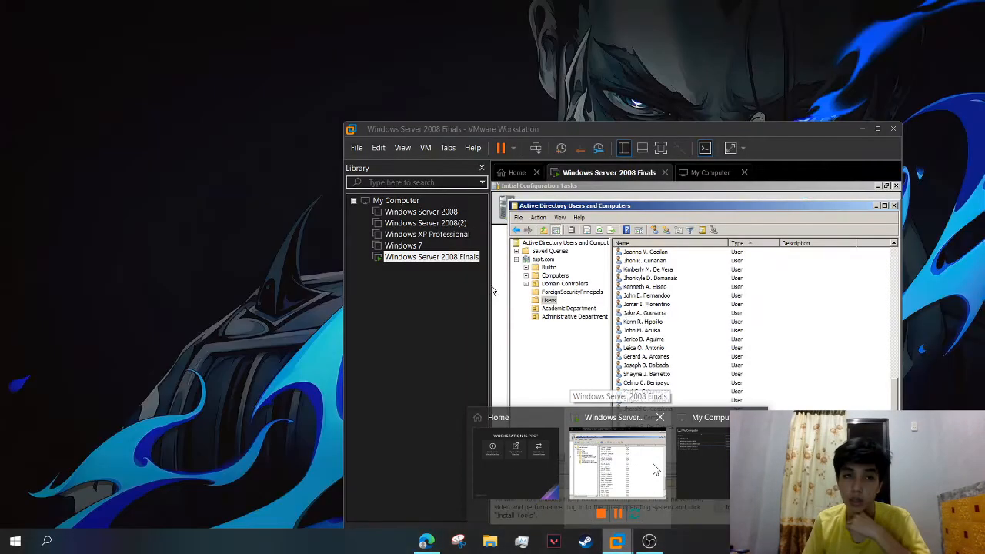
click(653, 463)
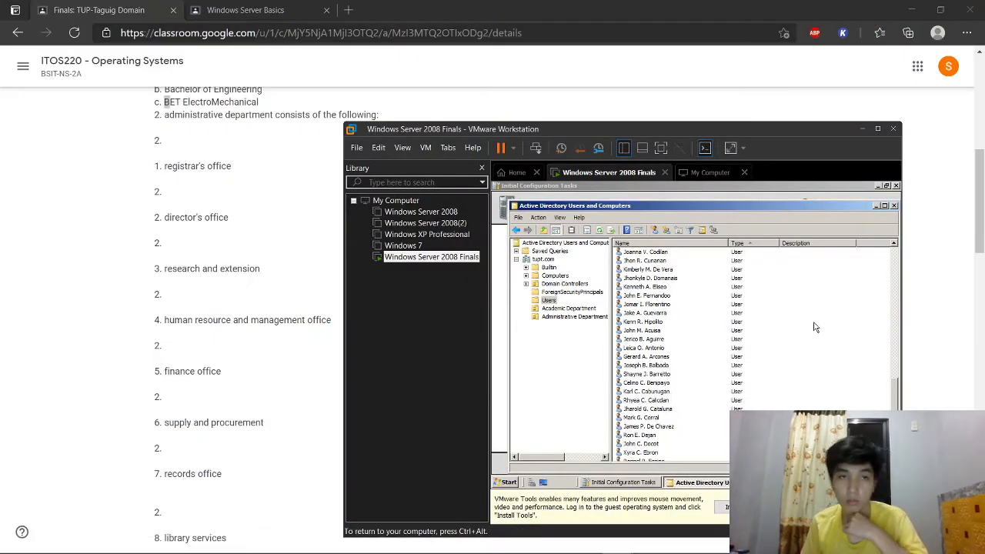
click(837, 375)
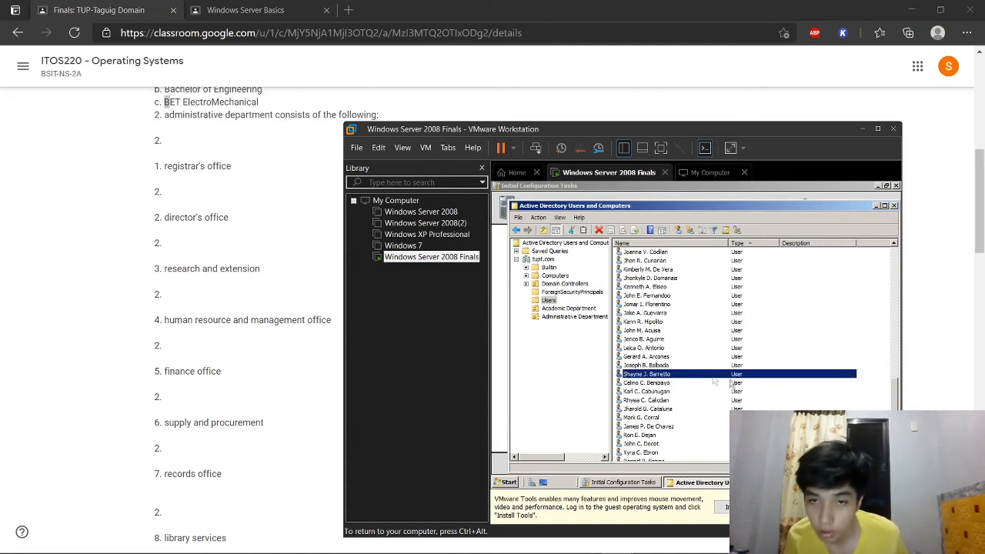
click(835, 323)
right_click(688, 326)
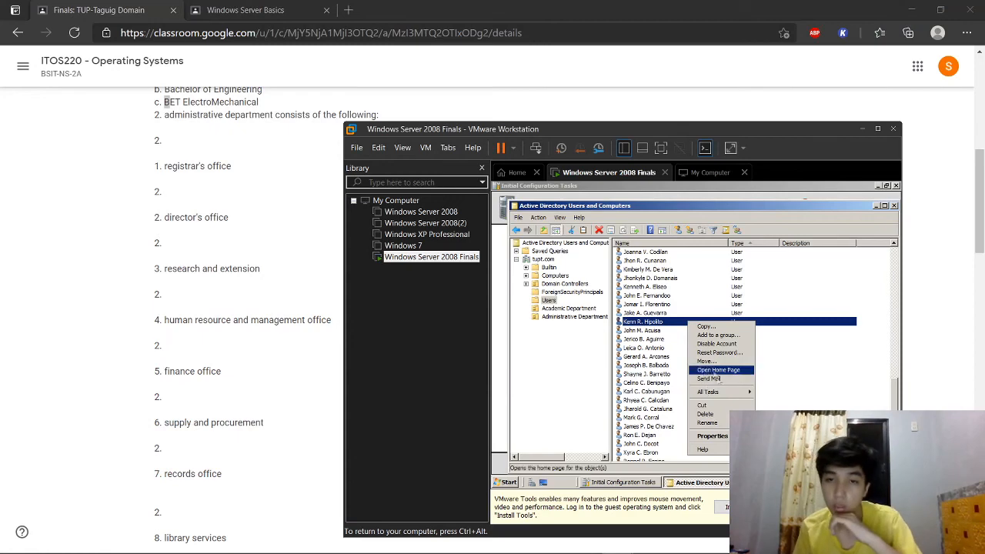
click(711, 436)
click(542, 206)
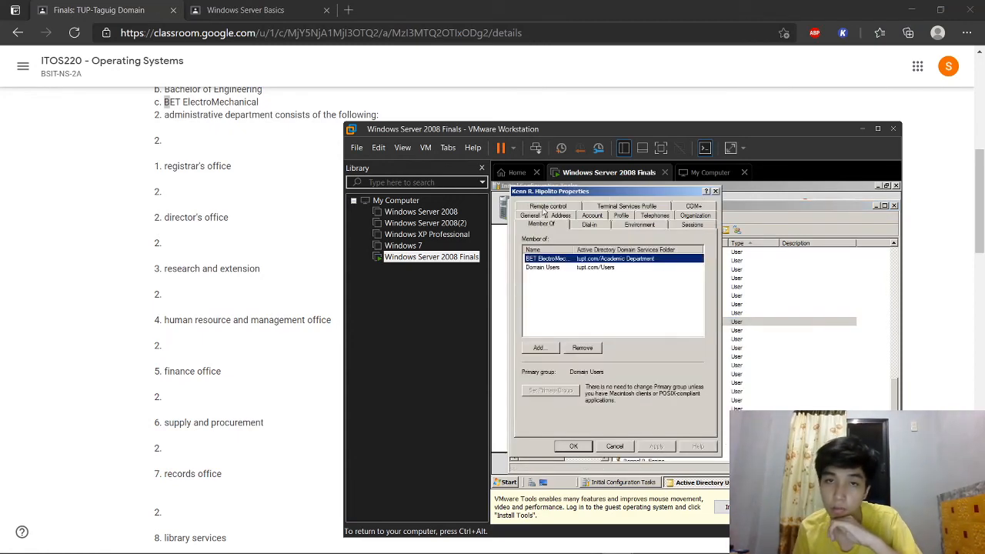
click(715, 191)
click(878, 351)
click(658, 331)
ctrl+click(659, 339)
ctrl+click(660, 348)
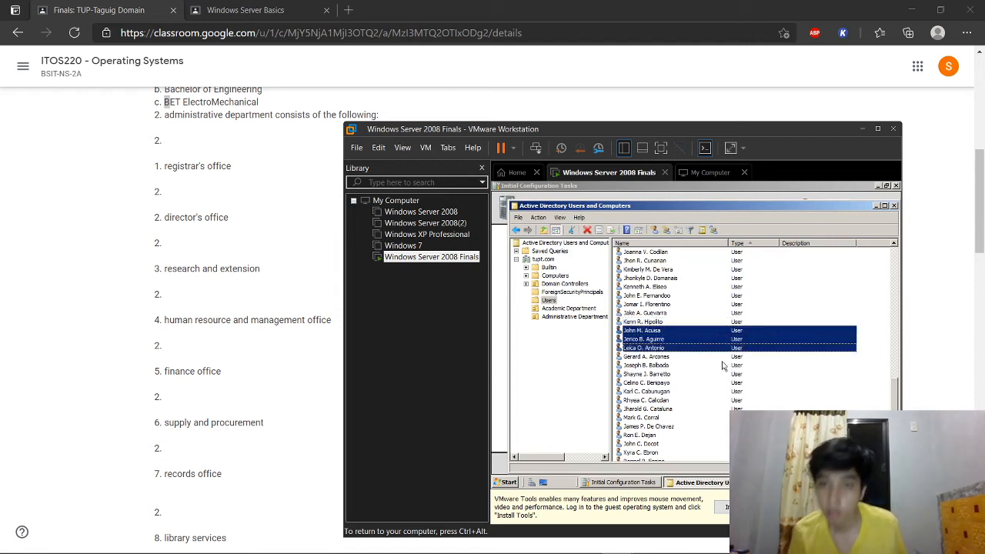
Step: Add the three selected users to the registrar's office group
right_click(680, 349)
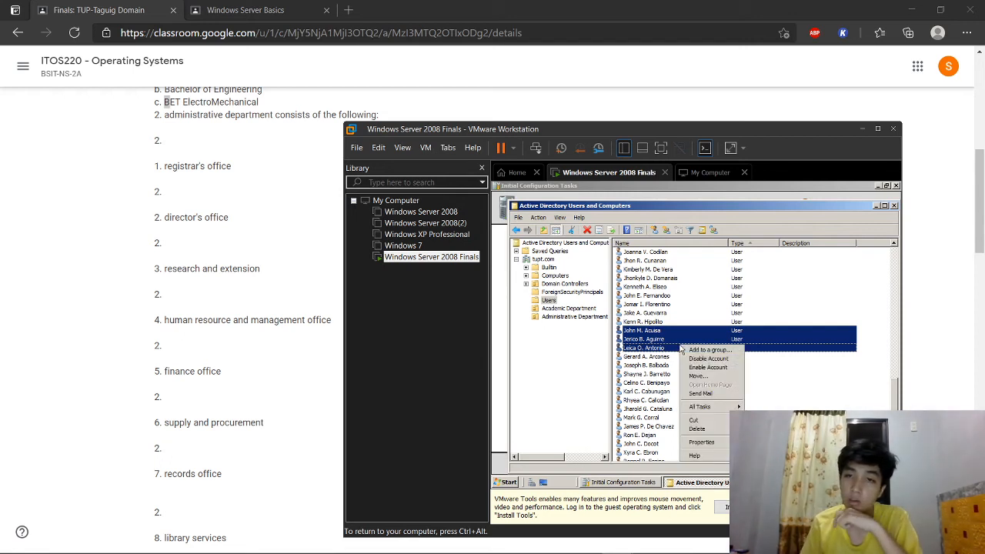
click(873, 368)
click(660, 332)
ctrl+click(660, 340)
ctrl+click(664, 348)
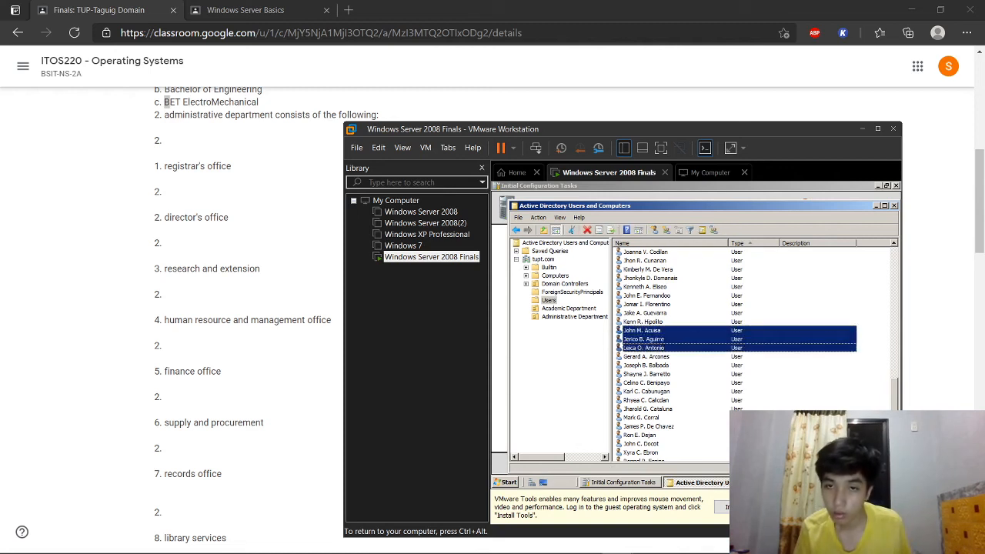
click(717, 229)
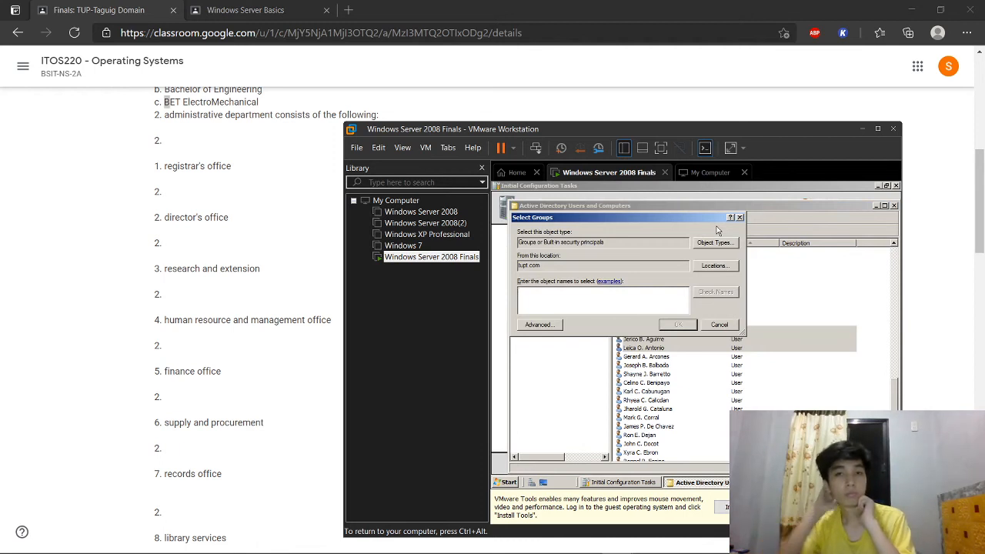
text(segist)
click(730, 294)
click(674, 325)
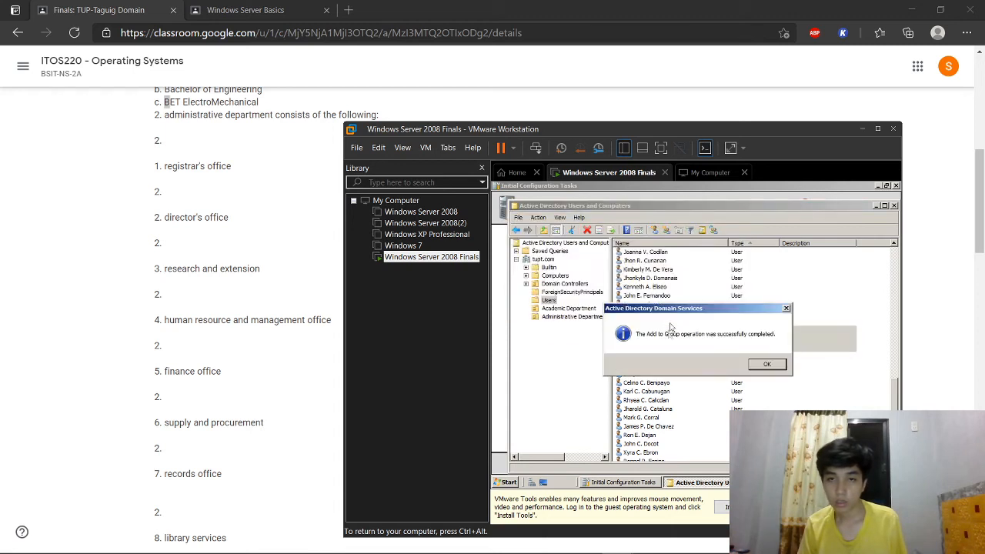
click(767, 365)
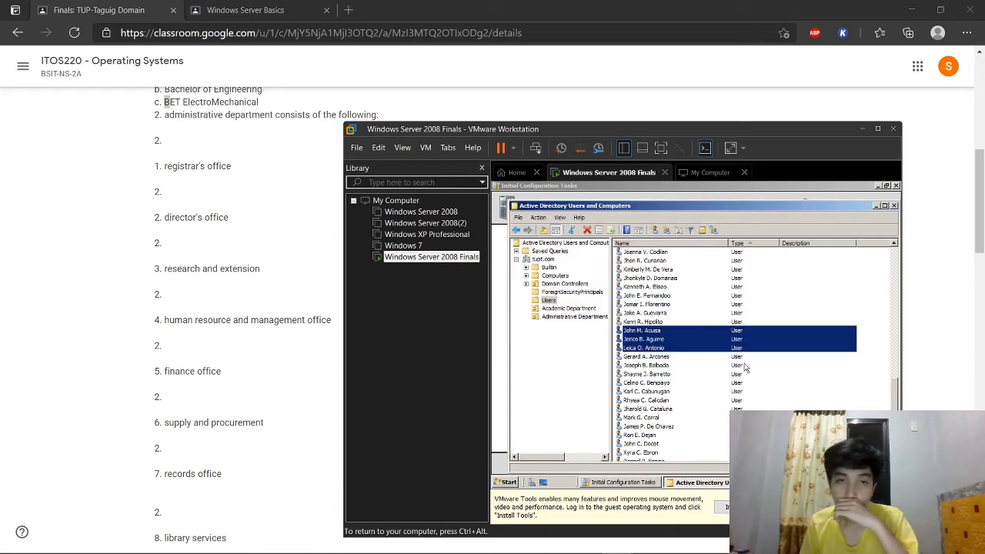
Step: Set the Department of those three users to Registrar's Office
ctrl+click(669, 366)
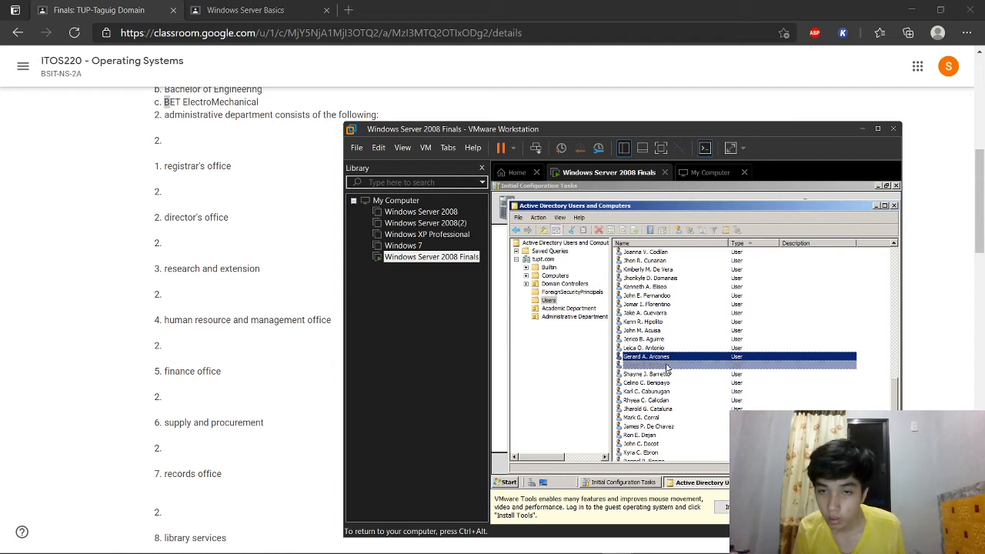
ctrl+click(665, 376)
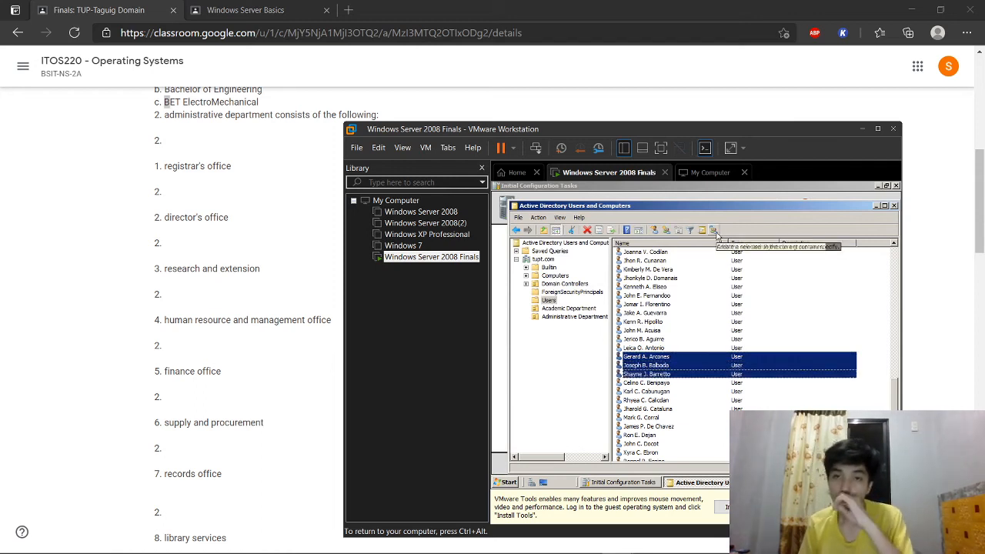
click(653, 331)
ctrl+click(652, 339)
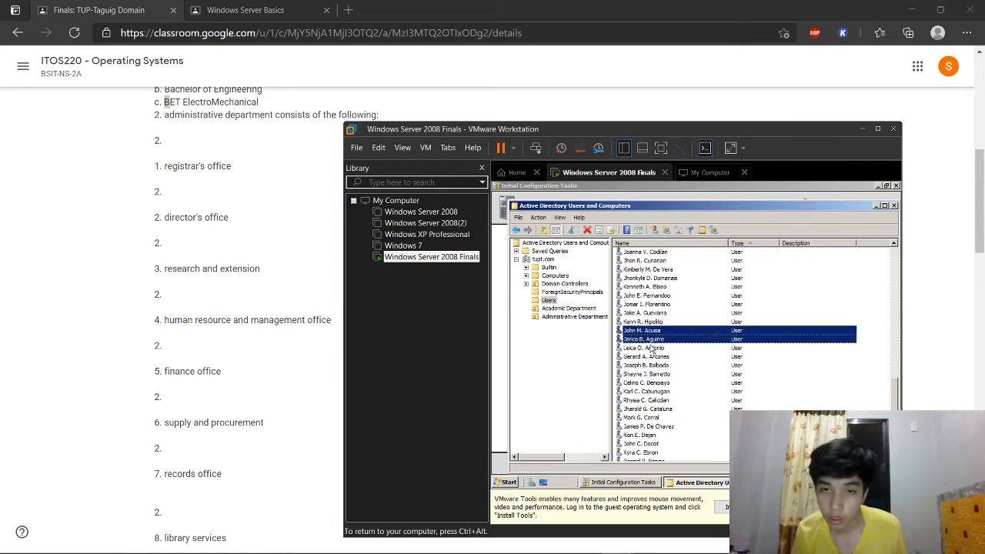
ctrl+click(653, 348)
right_click(653, 348)
click(672, 442)
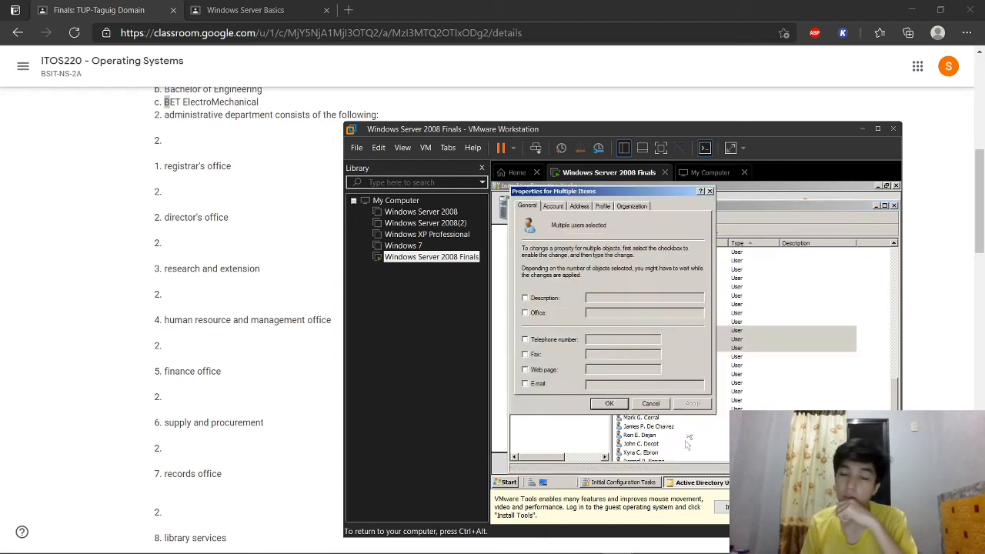
click(632, 206)
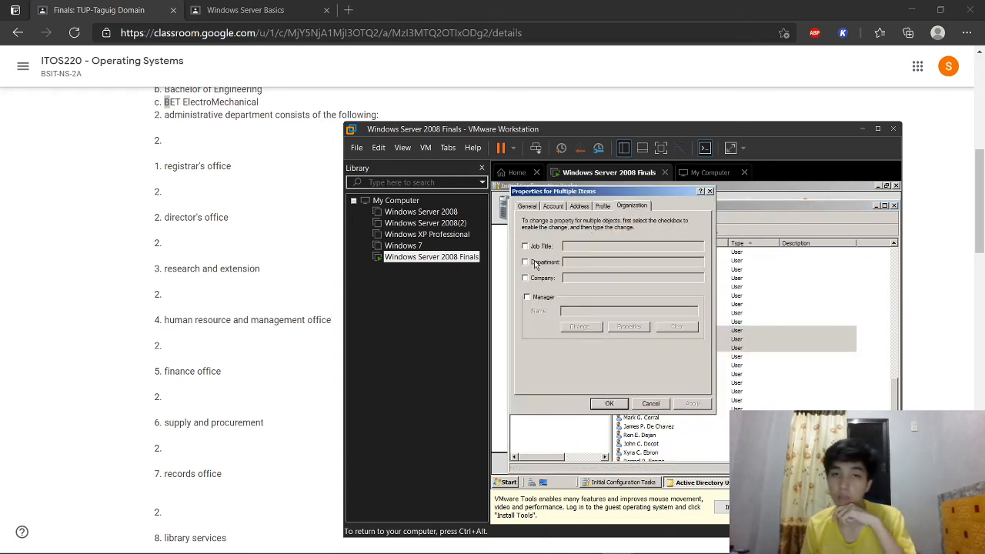
click(534, 262)
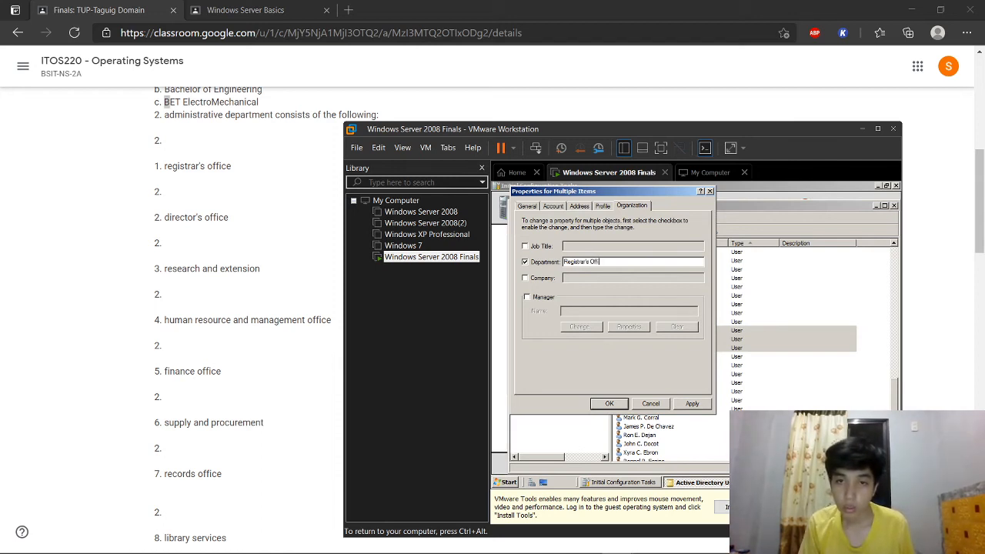
click(690, 404)
click(609, 404)
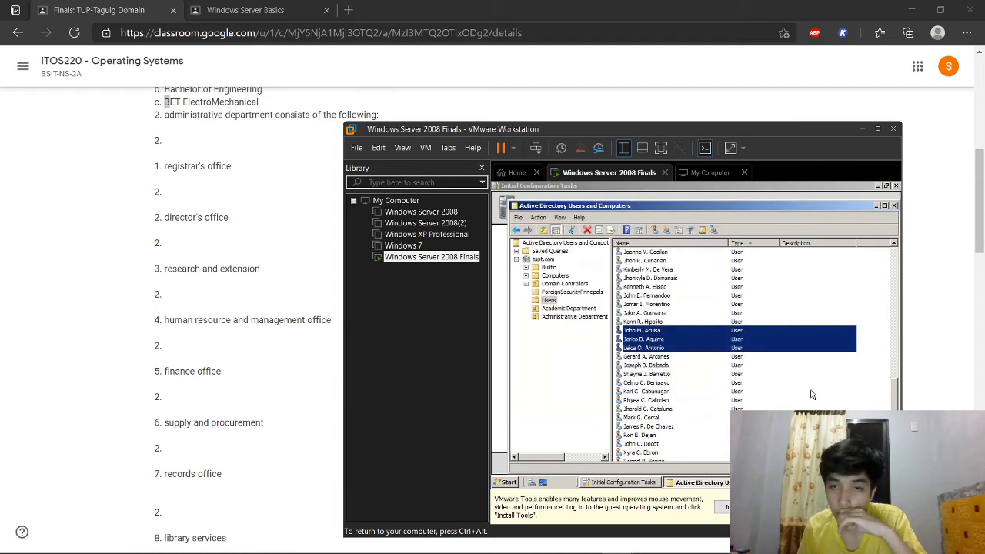
click(680, 357)
shift+click(667, 375)
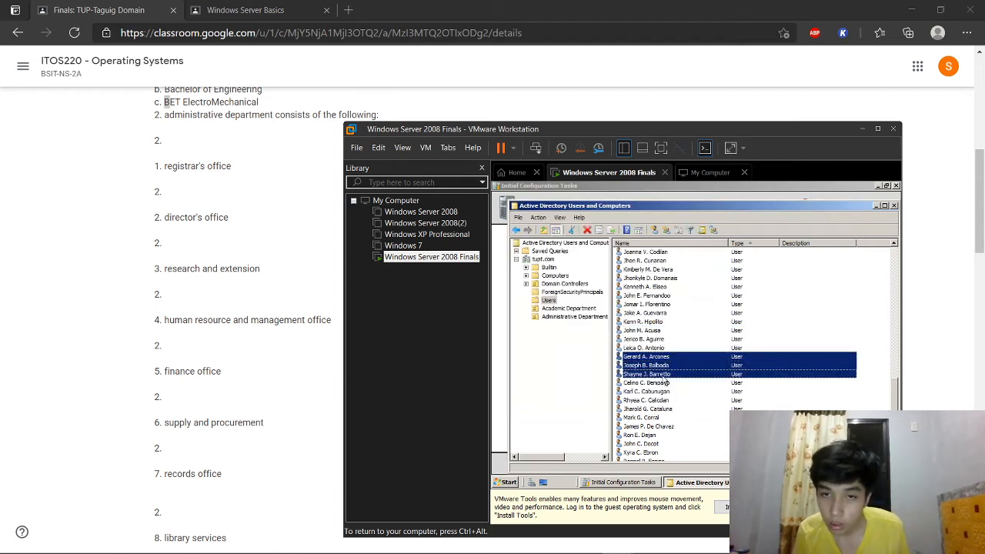
Step: Add the next three selected users to the director's office group
click(713, 229)
text(Oirec)
click(715, 292)
click(677, 324)
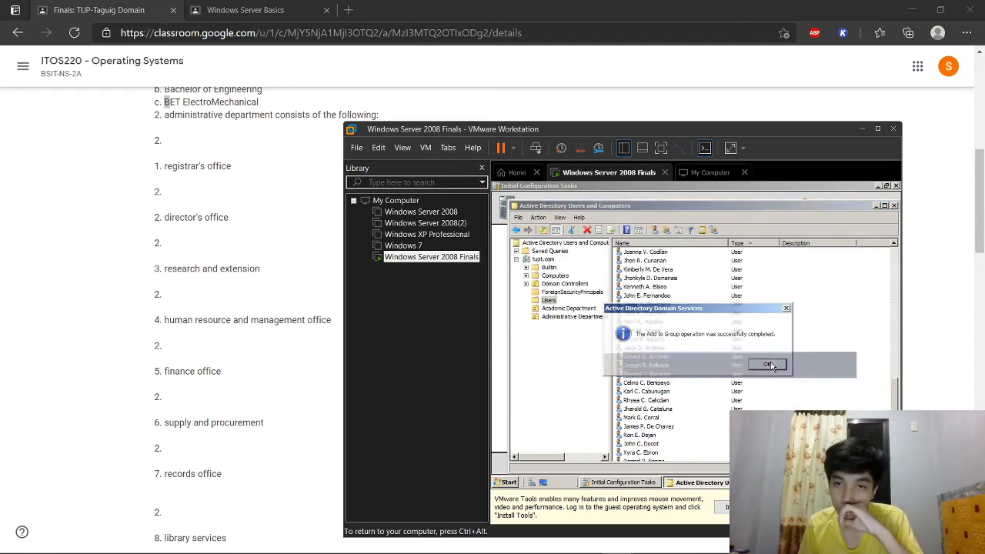
click(765, 364)
Step: Set the Department of those three users to Director's Office
right_click(670, 368)
click(684, 346)
click(634, 206)
click(542, 264)
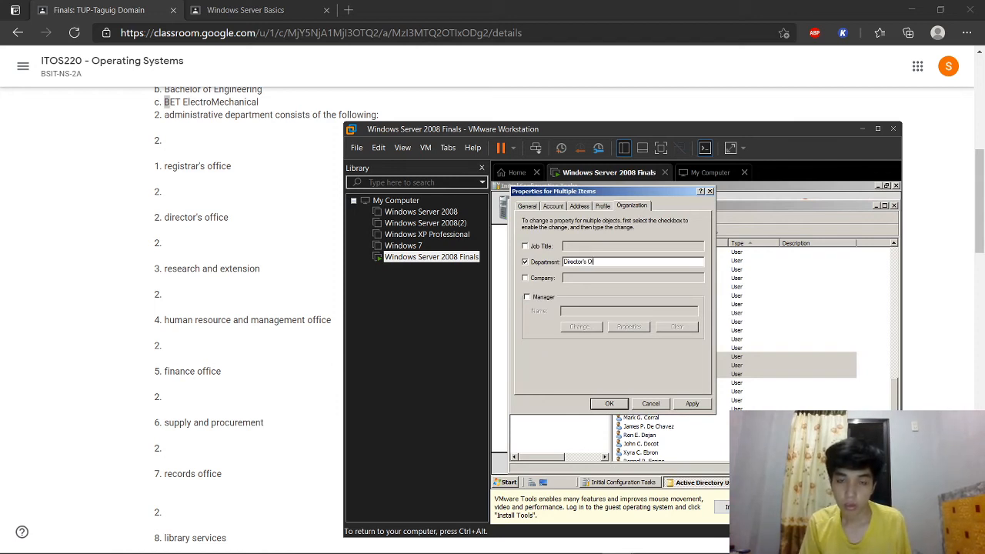
click(692, 403)
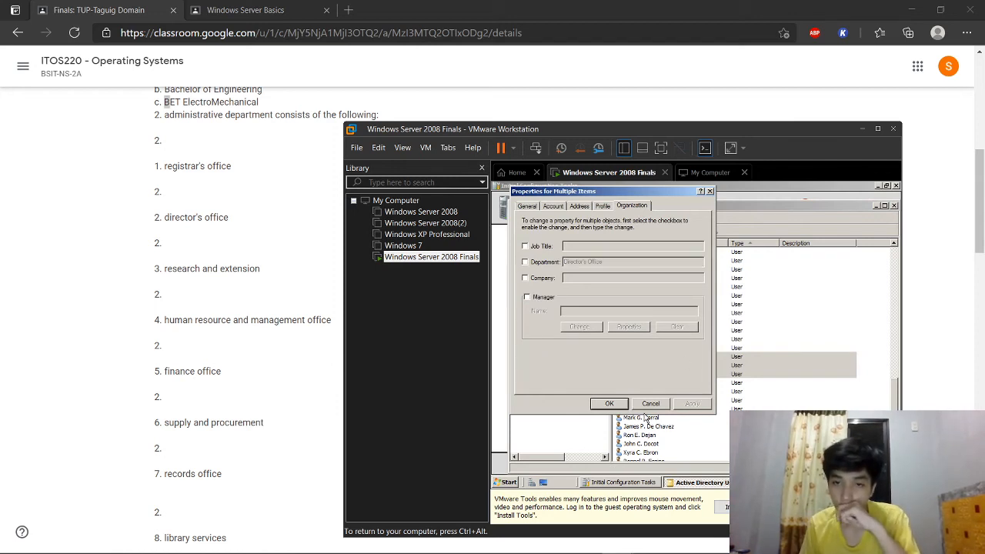
click(608, 404)
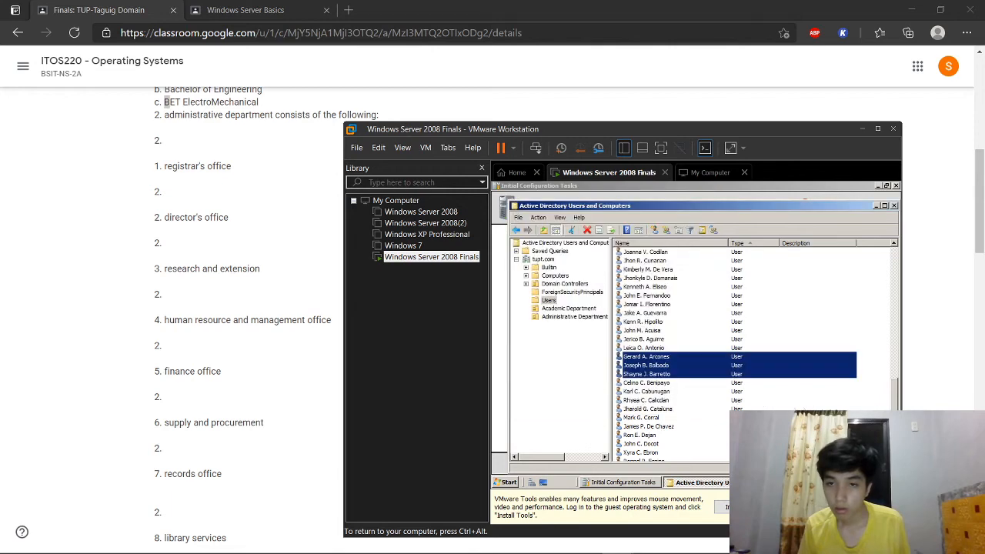
click(882, 400)
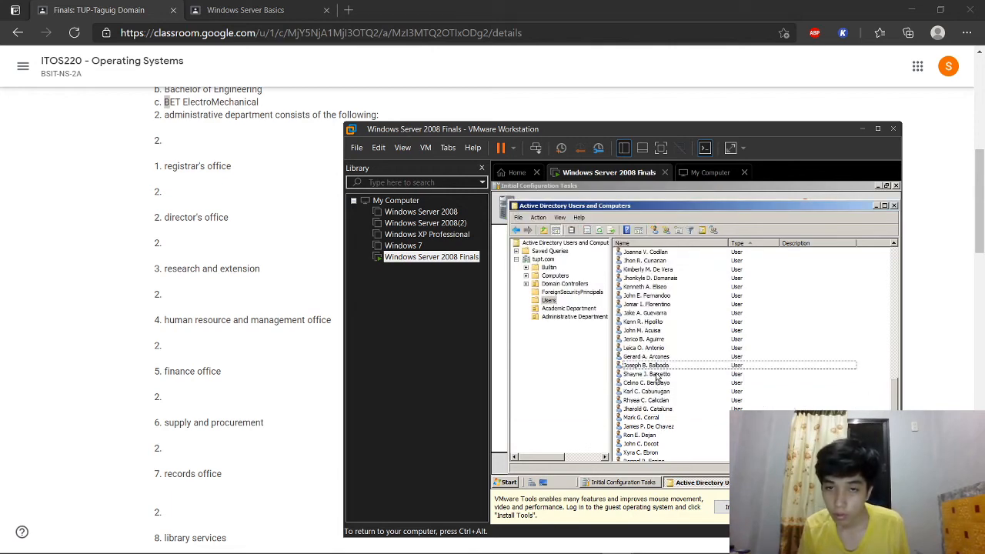
Step: Review one user's Organization properties
right_click(657, 377)
click(679, 364)
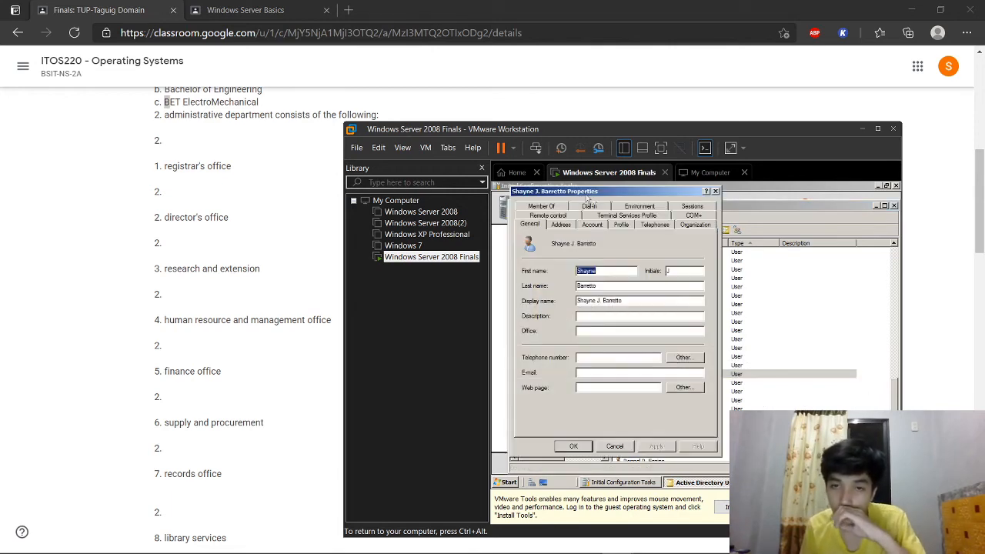
click(697, 227)
click(716, 192)
Step: Add the next three users to the Research and Extension group
click(647, 383)
ctrl+click(647, 391)
ctrl+click(646, 400)
right_click(661, 391)
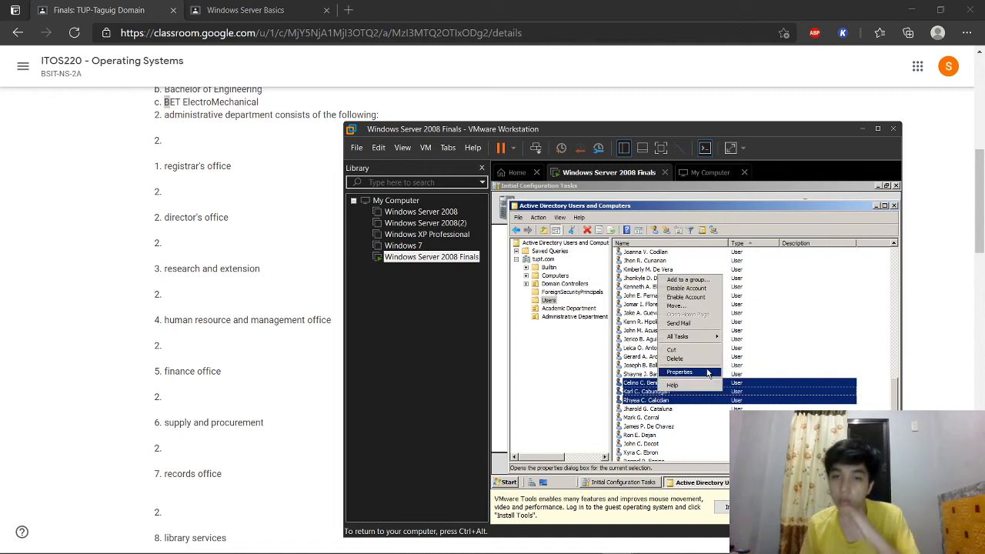
click(685, 279)
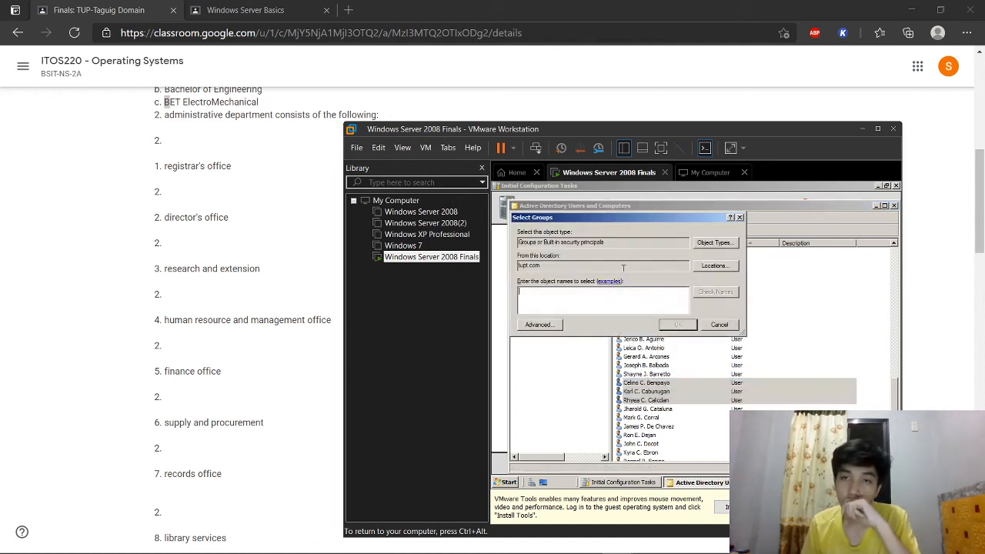
text(Research and)
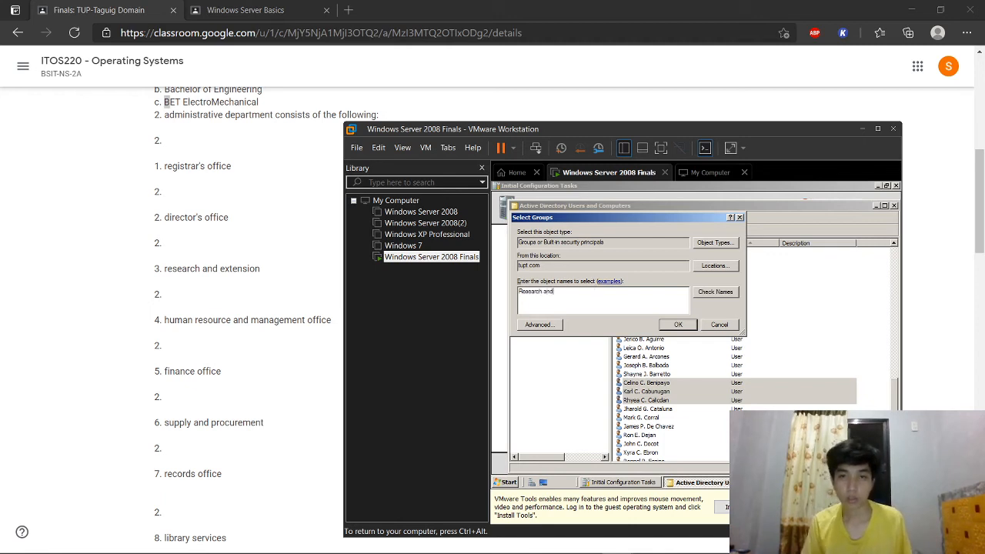
text( E)
click(724, 294)
click(680, 325)
click(767, 365)
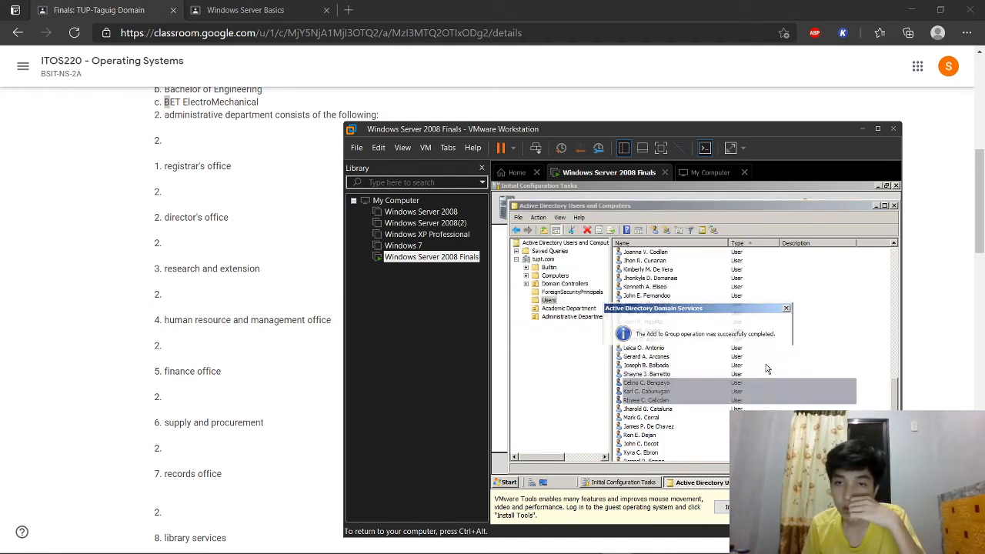
Step: Set the Department of those three users to Research and Extension
right_click(643, 394)
click(673, 377)
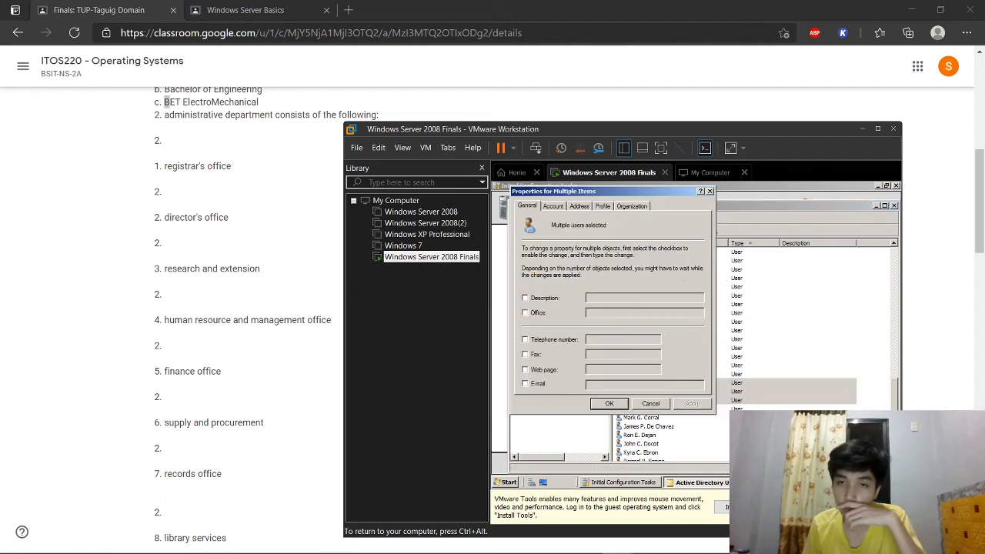
click(646, 206)
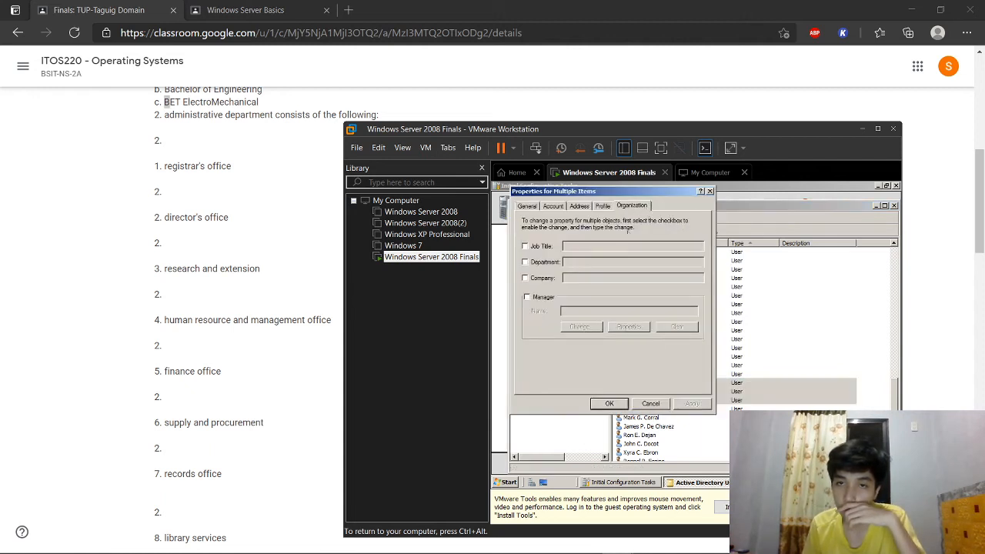
click(544, 263)
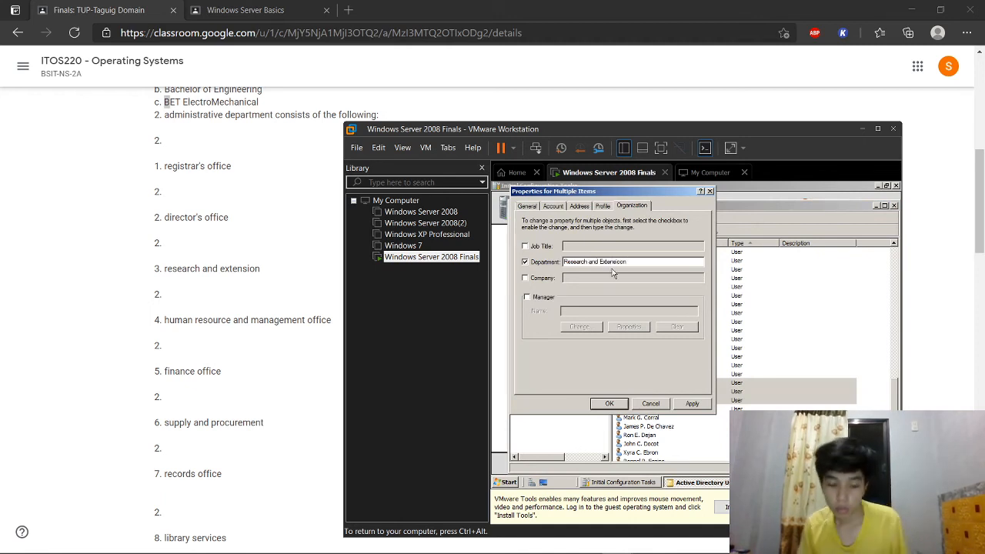
click(688, 403)
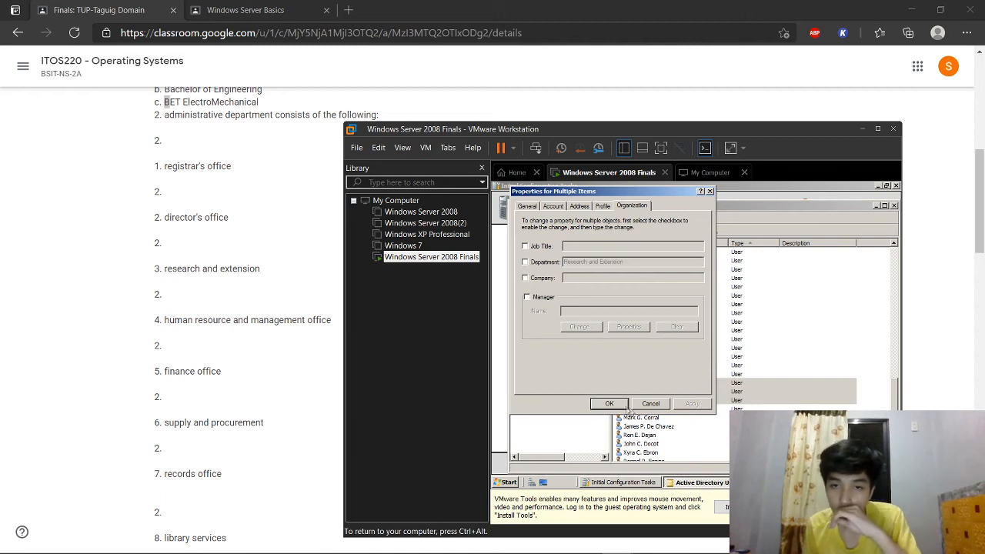
click(618, 404)
click(724, 420)
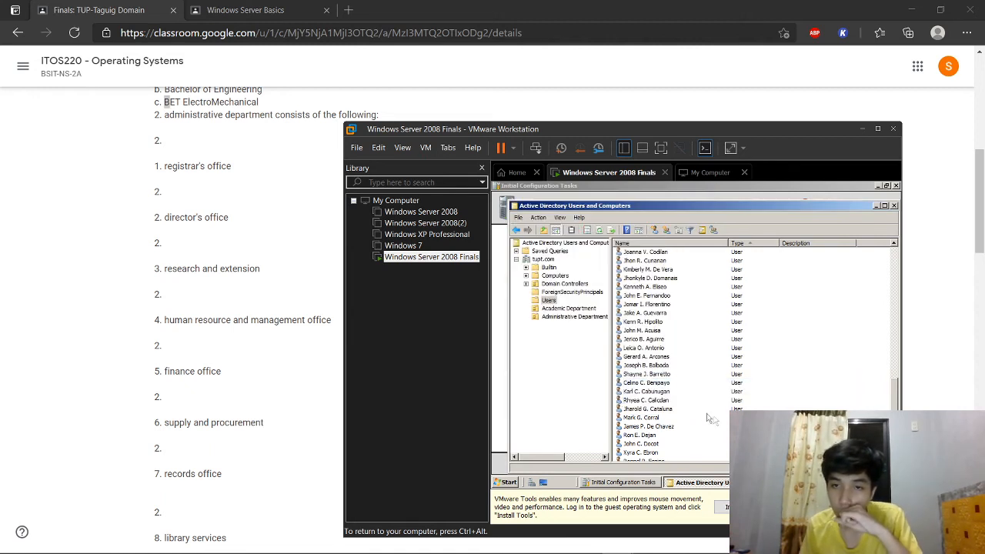
Step: Add the next three users to the Human Resources group
ctrl+click(668, 410)
ctrl+click(647, 419)
ctrl+click(657, 427)
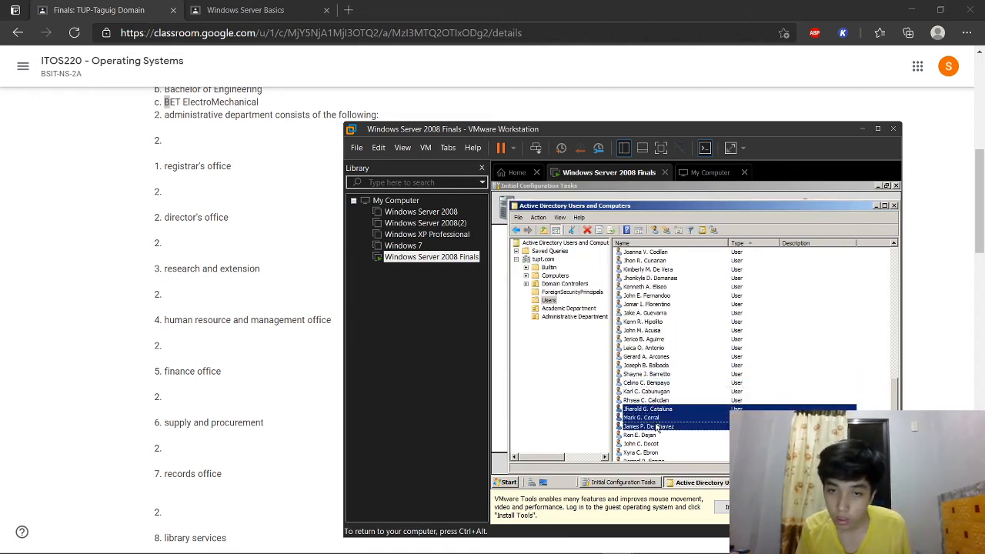
click(713, 230)
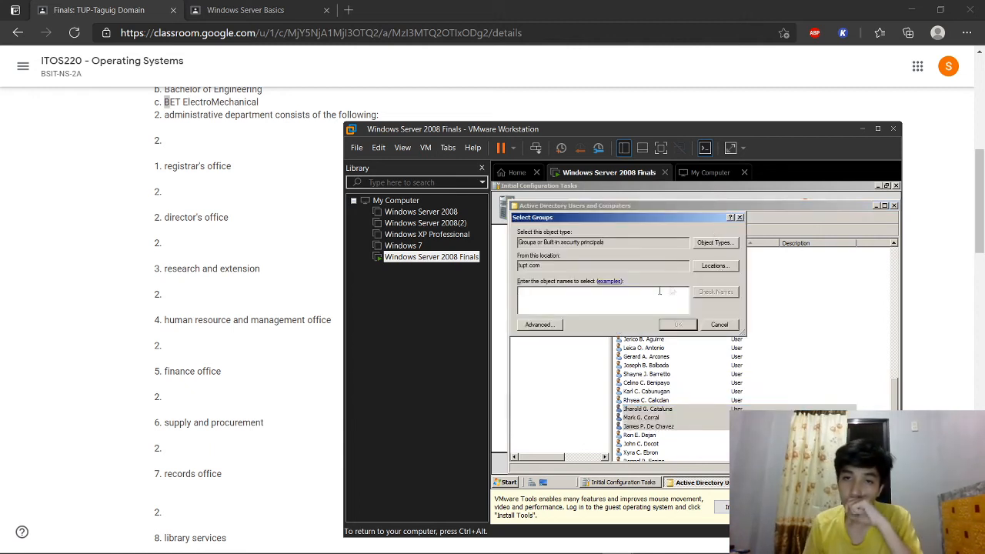
key(ctrl+alt)
click(573, 302)
text(Hu)
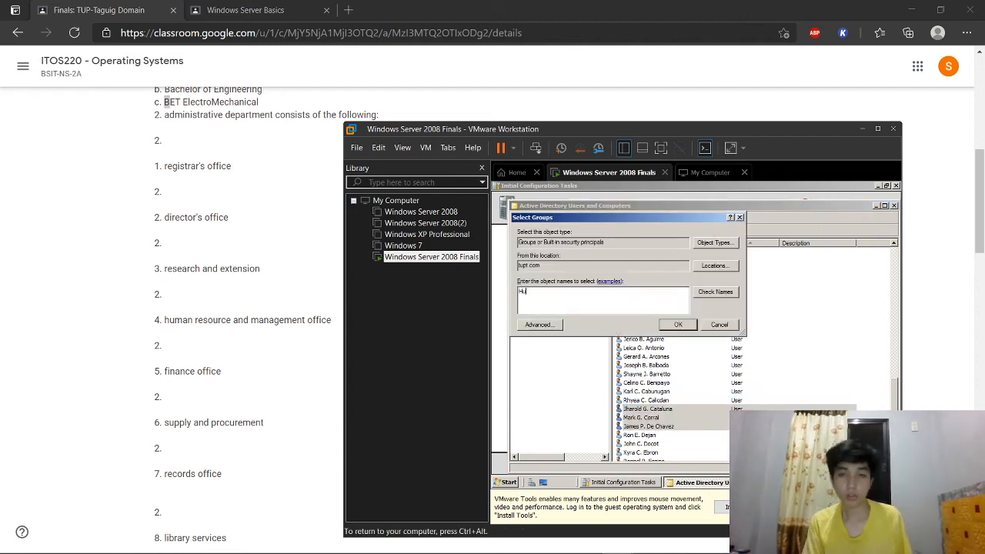
text(man Res)
click(709, 295)
click(692, 324)
click(765, 364)
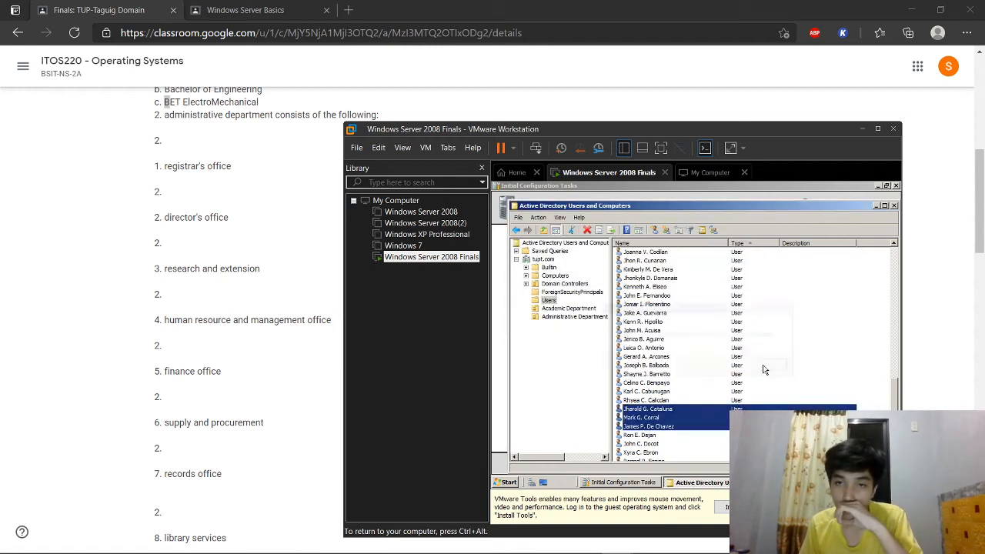
Step: Set the Department of those three users to Human Resources
right_click(666, 417)
click(692, 401)
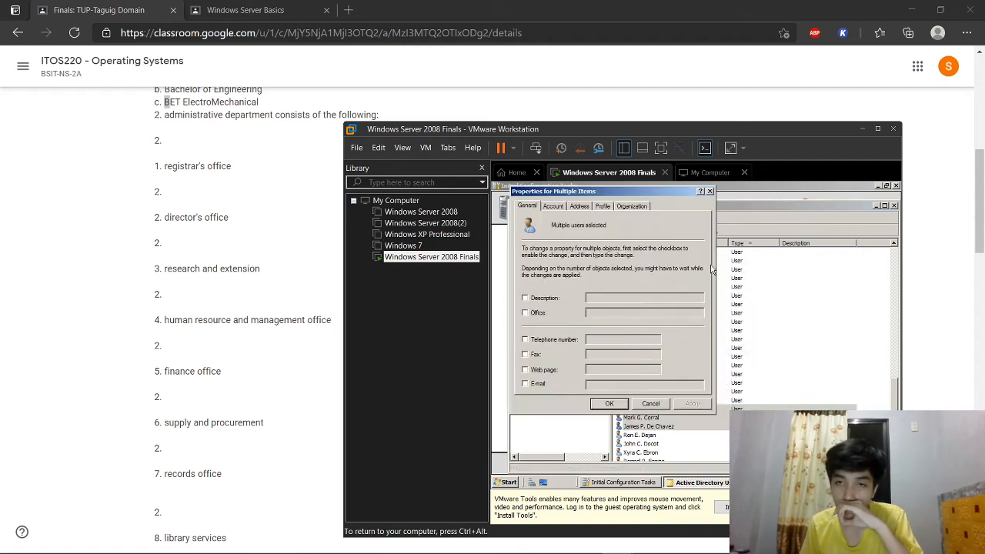
click(630, 206)
click(547, 262)
click(592, 262)
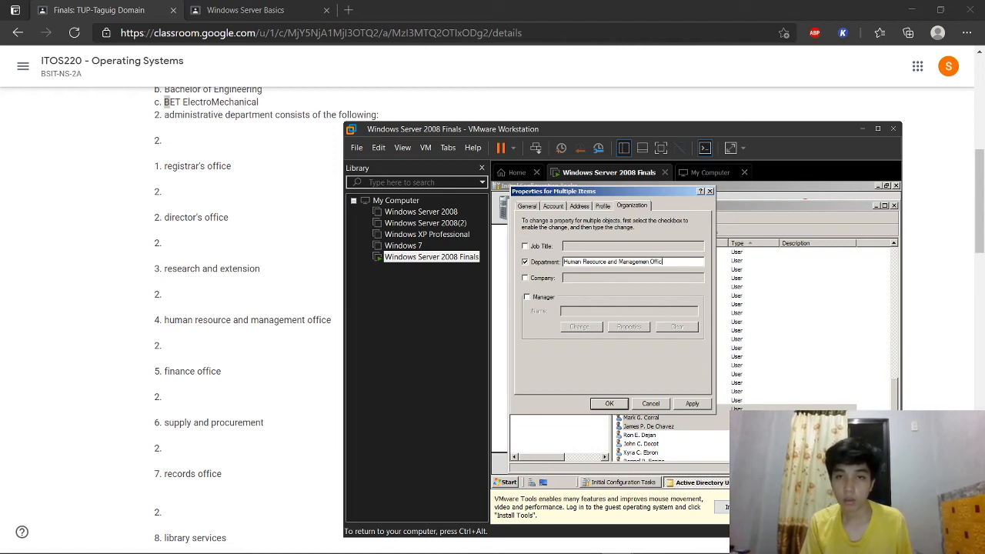
click(692, 405)
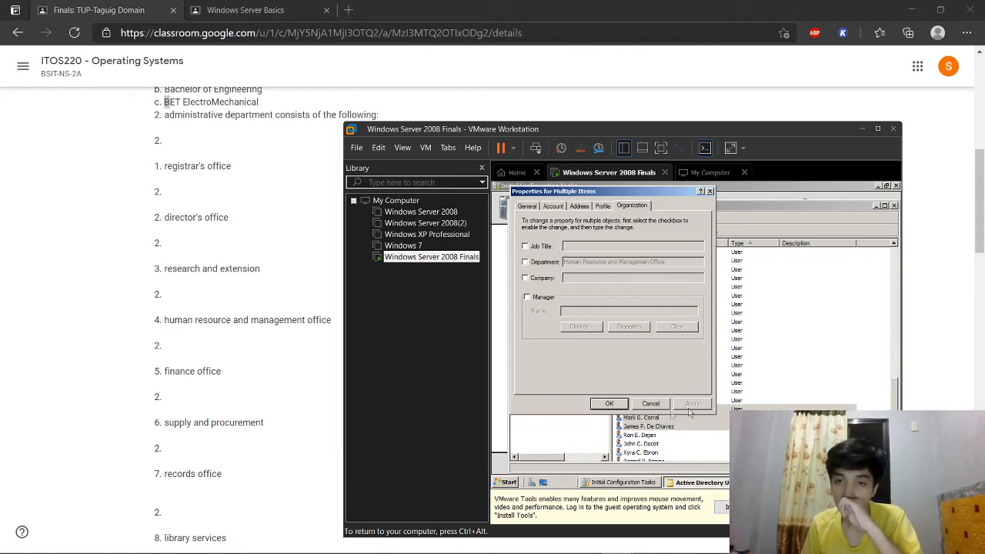
click(608, 404)
Step: Add the next three users to the finance group
scroll(800, 407, down, 3)
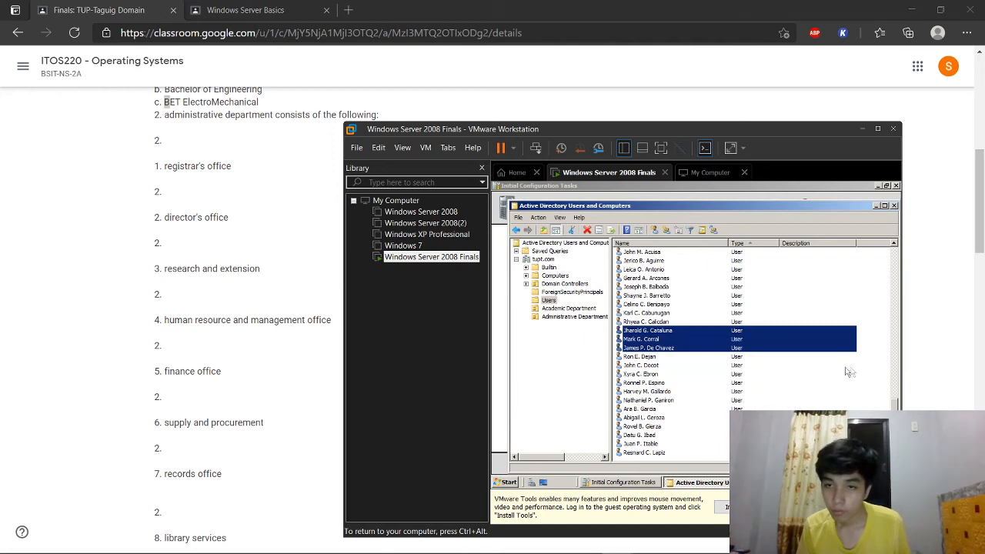
click(871, 369)
ctrl+click(641, 357)
ctrl+click(646, 366)
ctrl+click(649, 374)
click(715, 230)
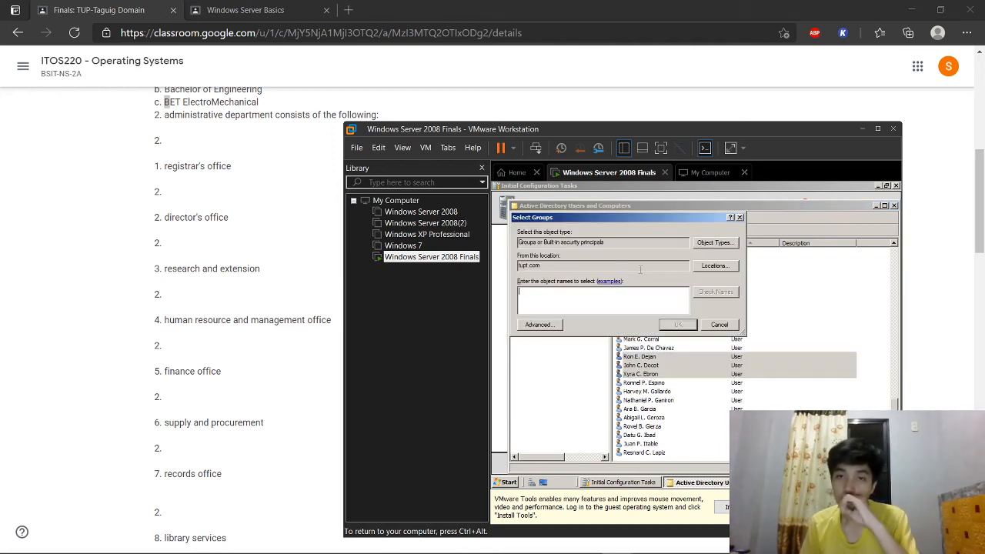
text(F)
click(712, 293)
click(687, 329)
click(767, 365)
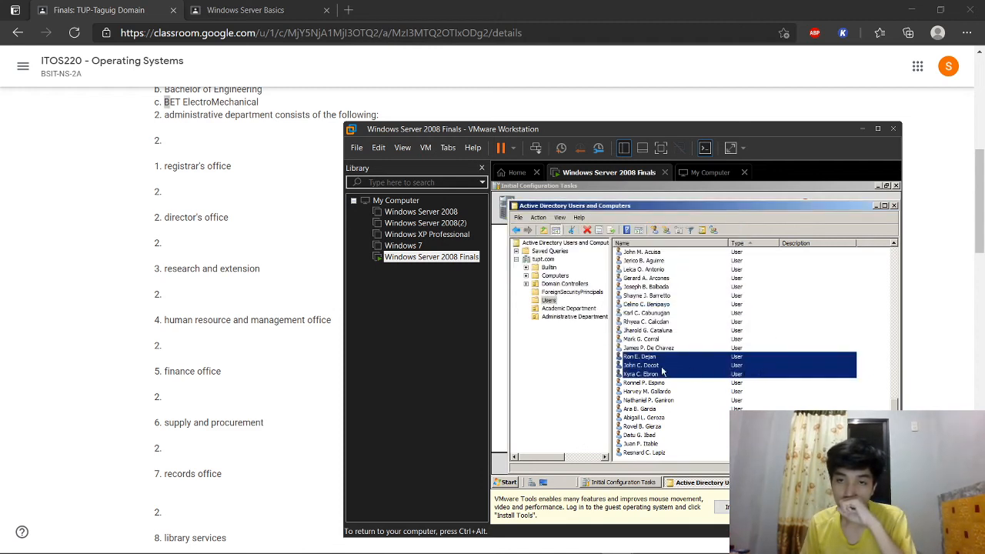
Step: Set the Department of those three users to Finance Office
right_click(663, 371)
click(682, 355)
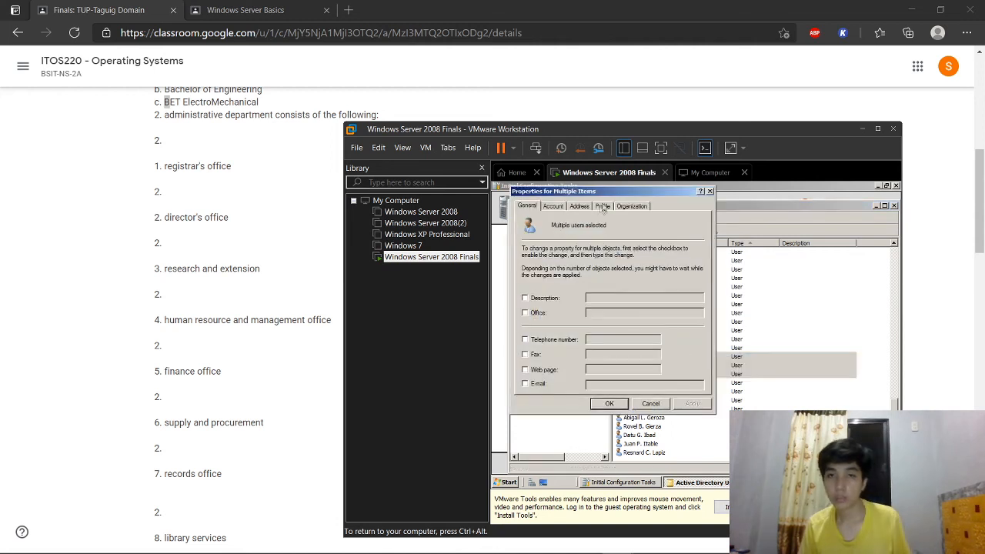
click(627, 207)
click(543, 262)
click(611, 264)
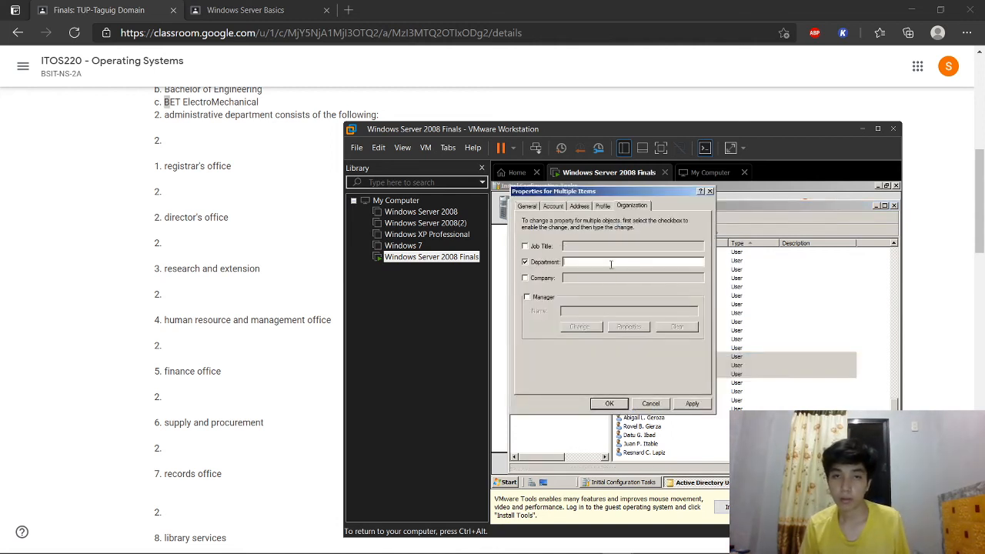
text(Finance Office)
click(692, 404)
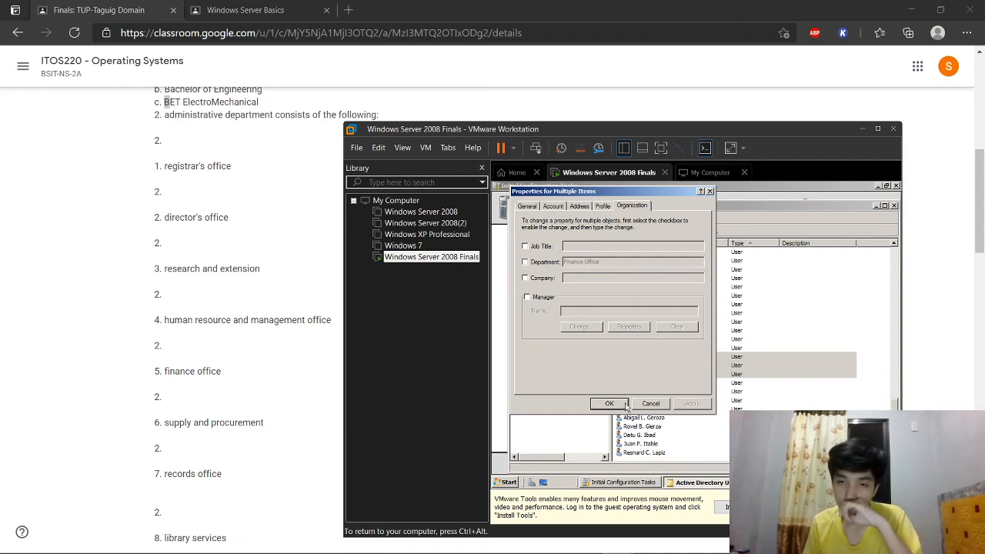
click(622, 405)
click(860, 394)
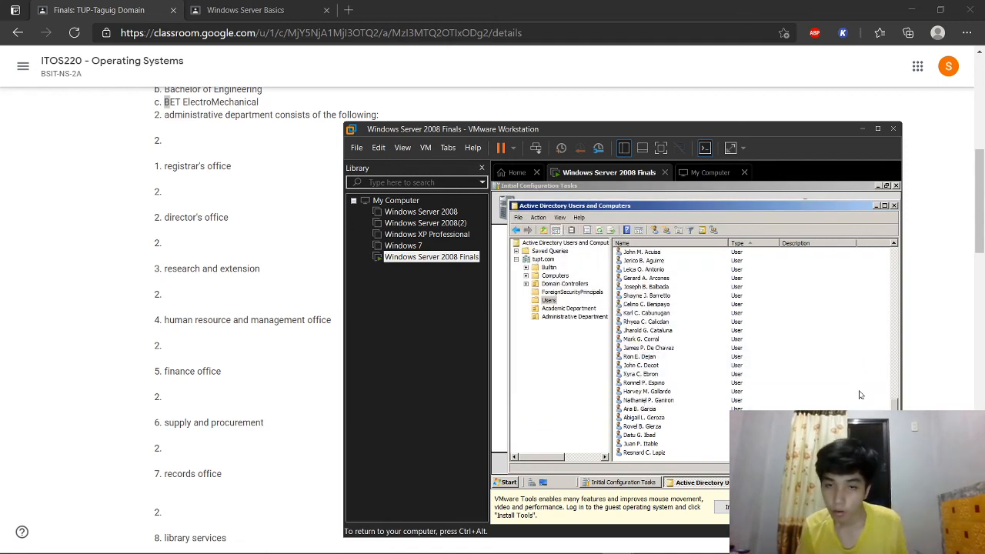
click(668, 383)
Step: Add three more users to the Supply and Procurement group
ctrl+click(665, 392)
ctrl+click(669, 401)
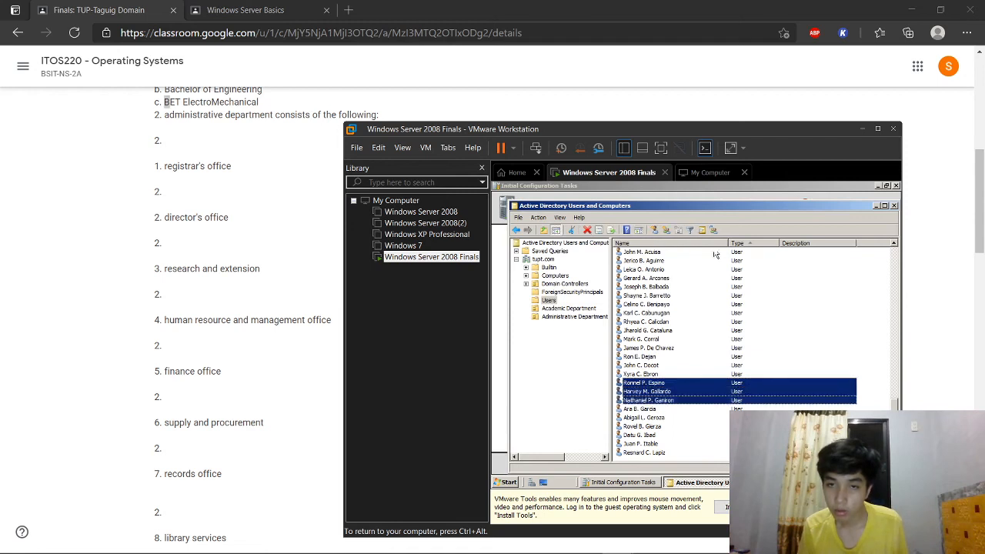
click(714, 230)
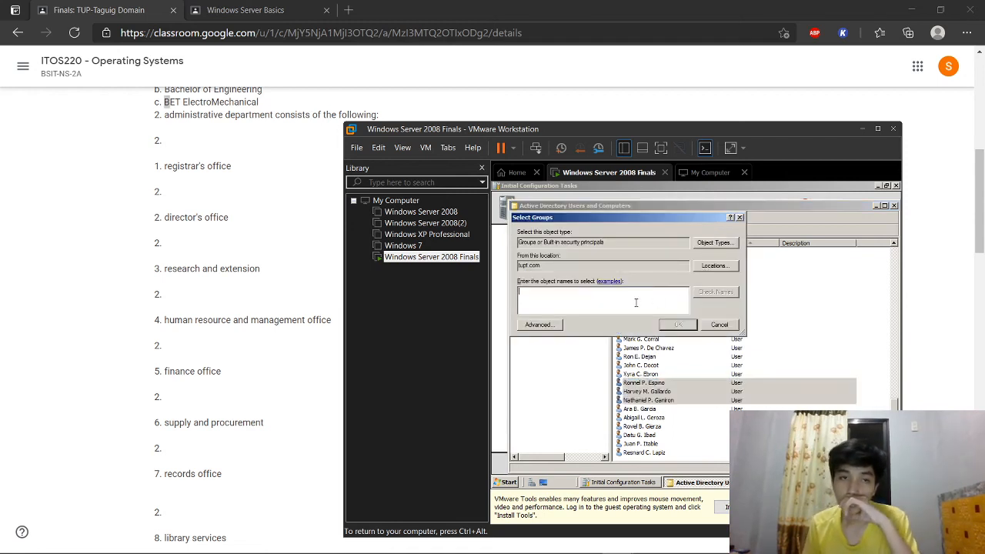
key(ctrl+alt)
scroll(254, 411, down, 2)
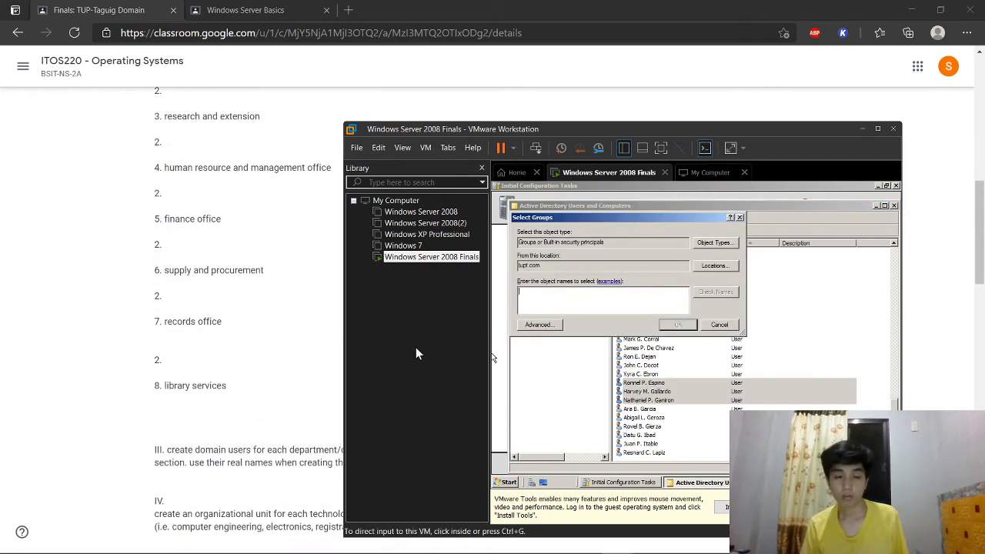
key(ctrl+g)
text(Suppl)
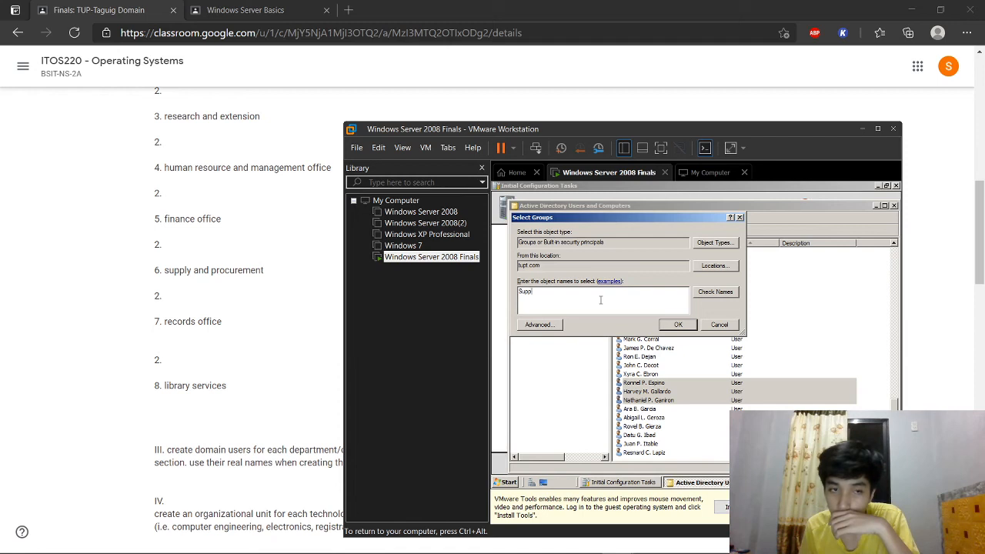
click(709, 297)
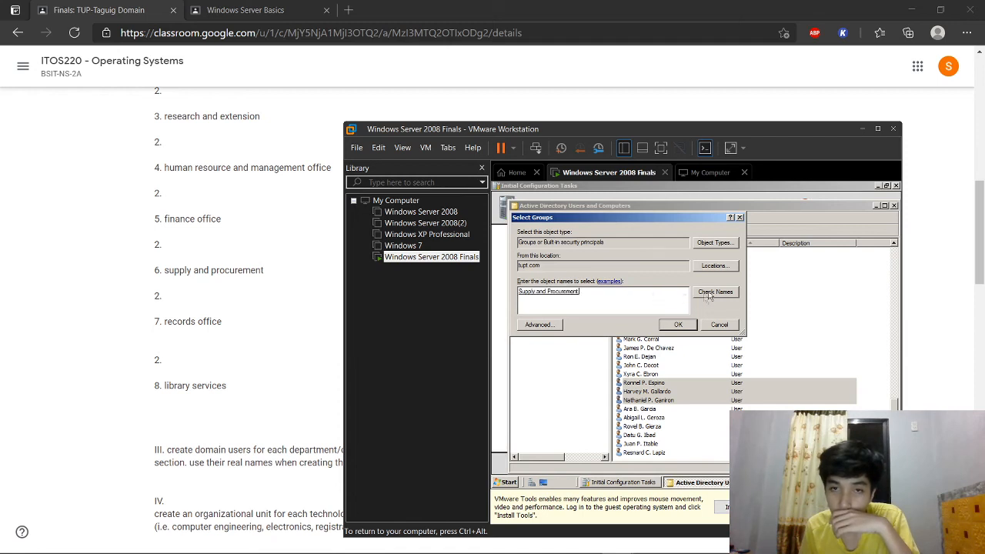
click(680, 325)
click(760, 365)
Step: Set the Department of those three users to Supply and Procurement
right_click(681, 391)
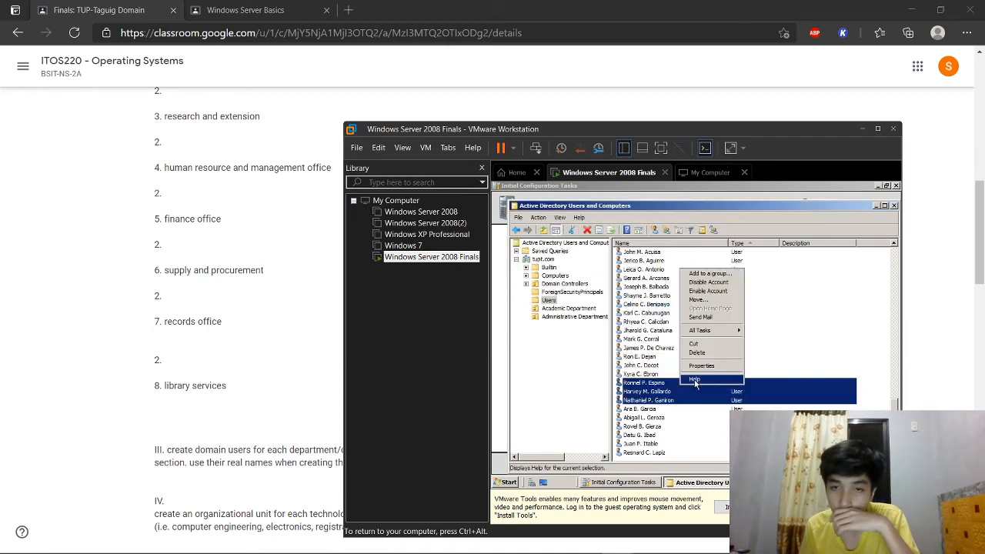
click(700, 365)
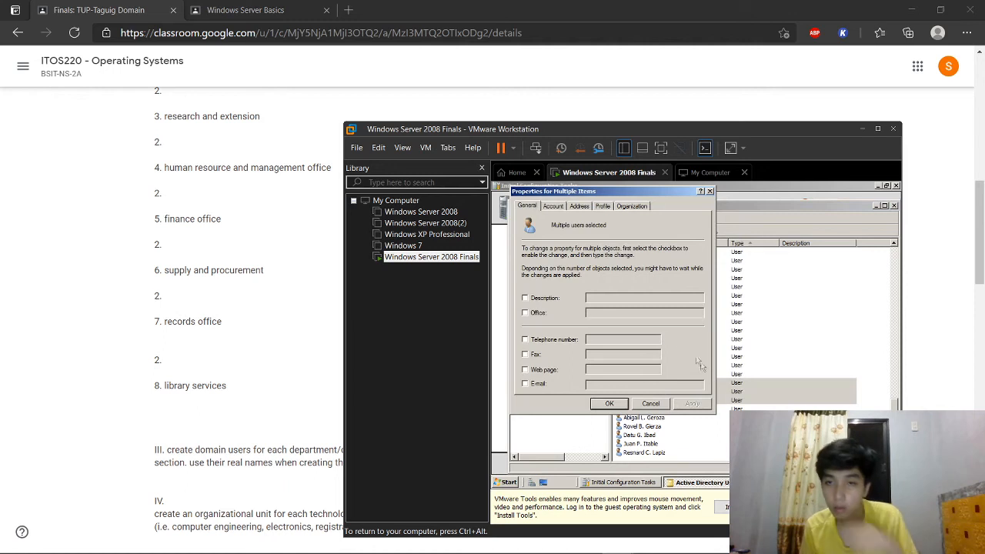
click(626, 208)
click(542, 266)
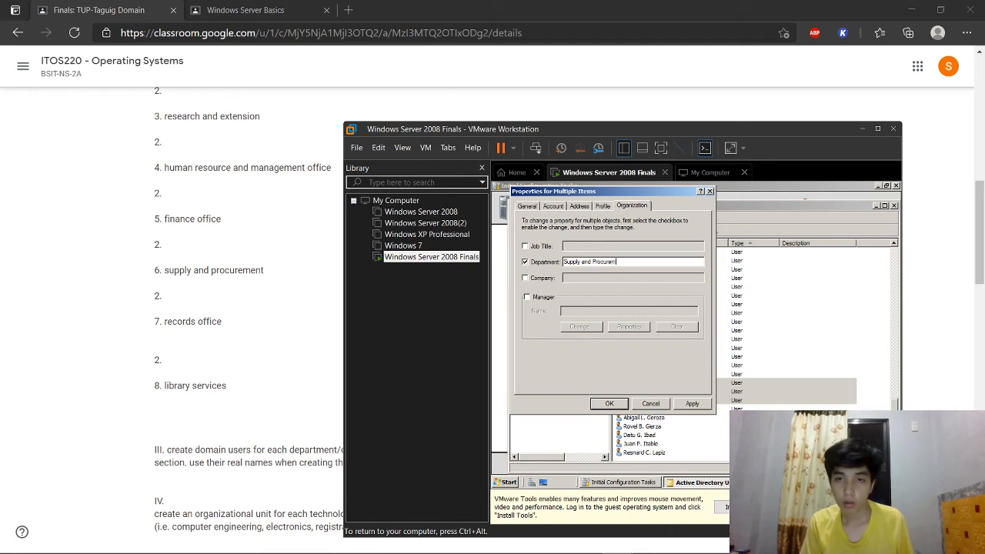
click(693, 403)
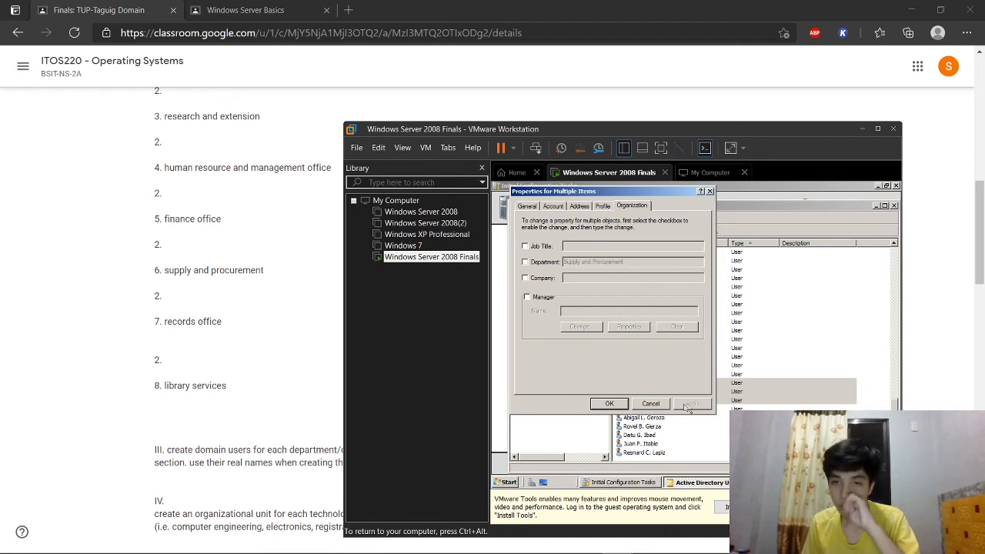
click(626, 404)
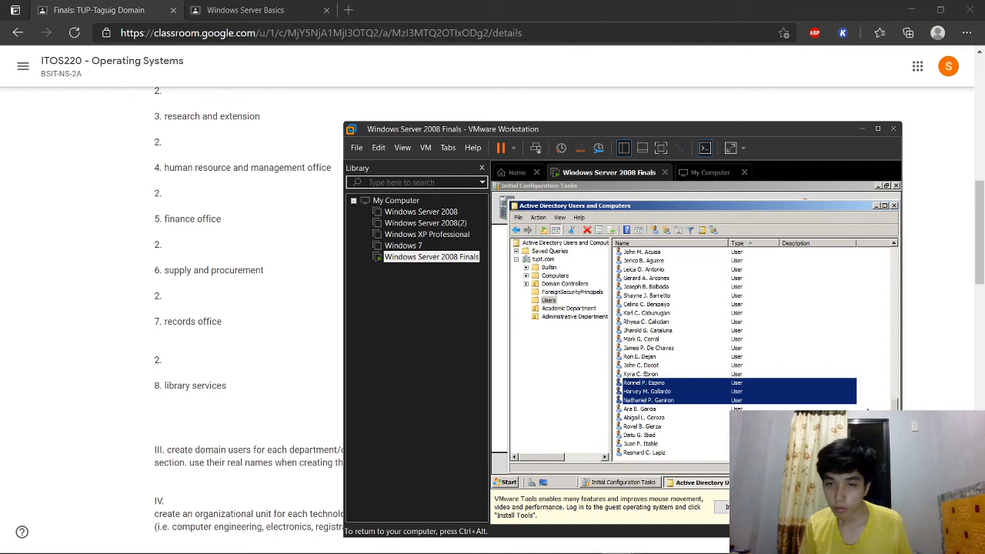
Step: Set the Department of the next three users to Records Office
click(867, 409)
ctrl+click(661, 410)
ctrl+click(662, 419)
ctrl+click(663, 427)
right_click(670, 413)
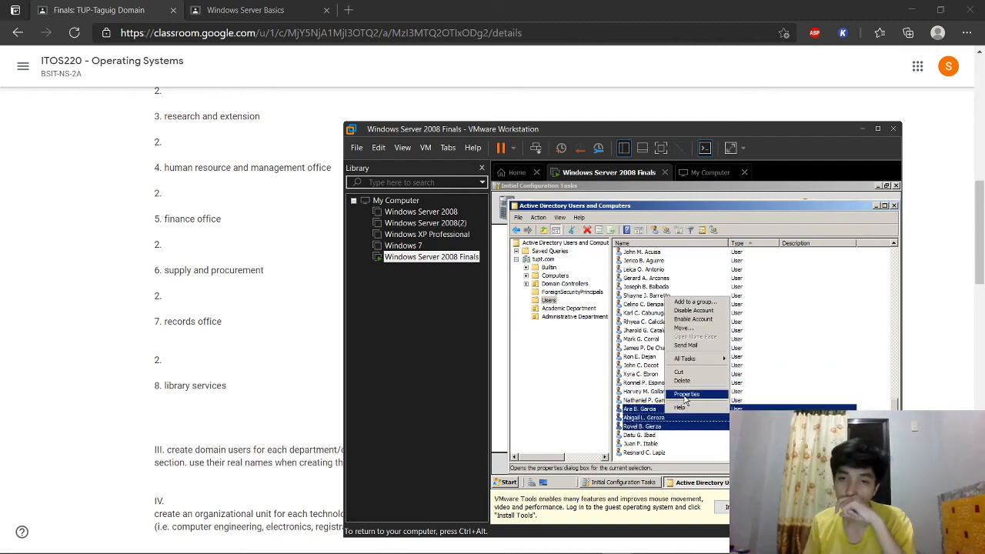
click(685, 396)
click(630, 207)
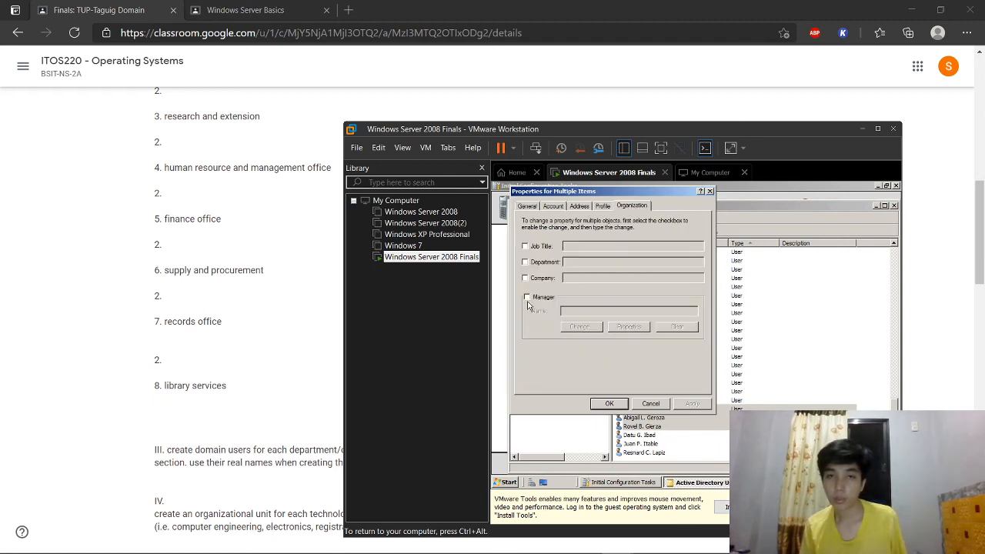
click(525, 262)
text(Records Office)
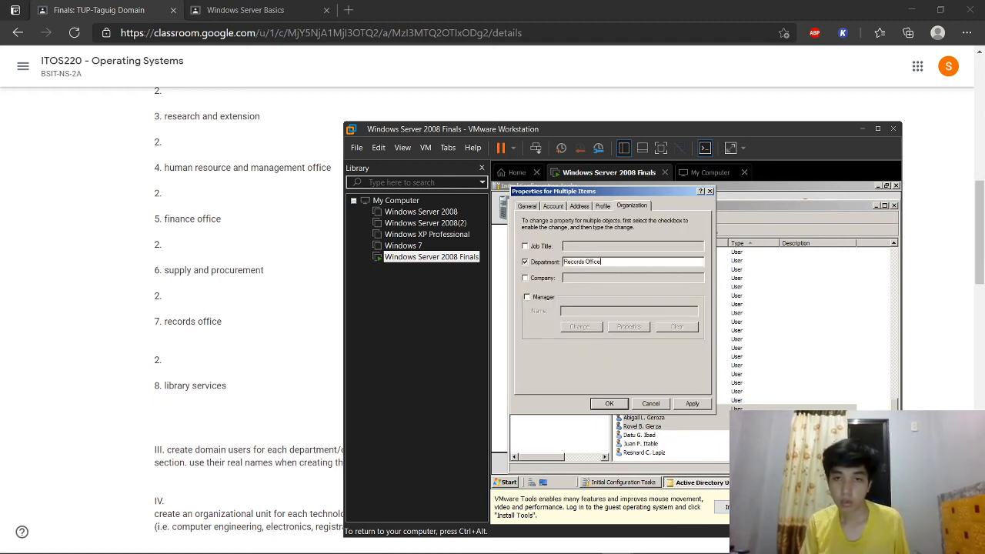
click(692, 404)
click(608, 404)
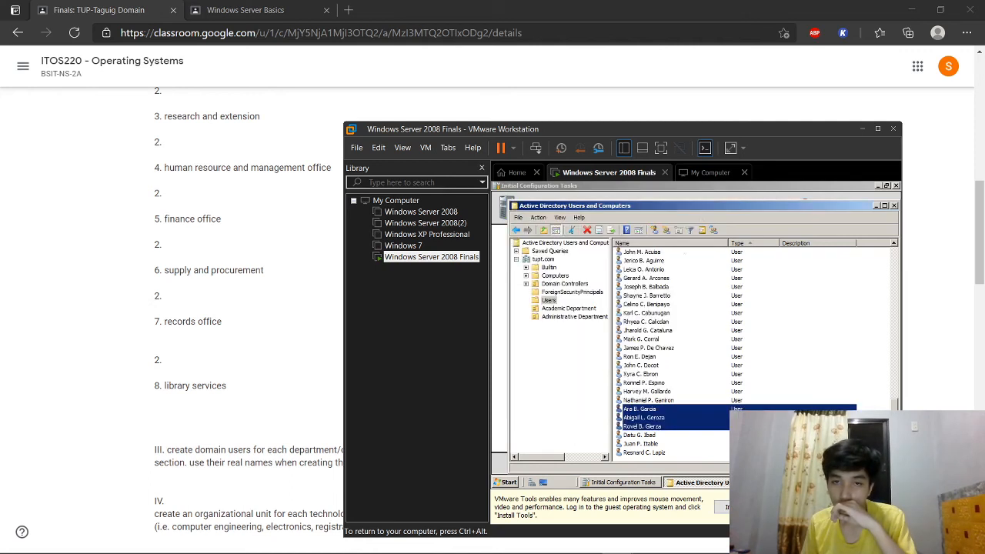
Step: Add those three users to the 'Records and Office' group
click(713, 229)
text(Records and Office)
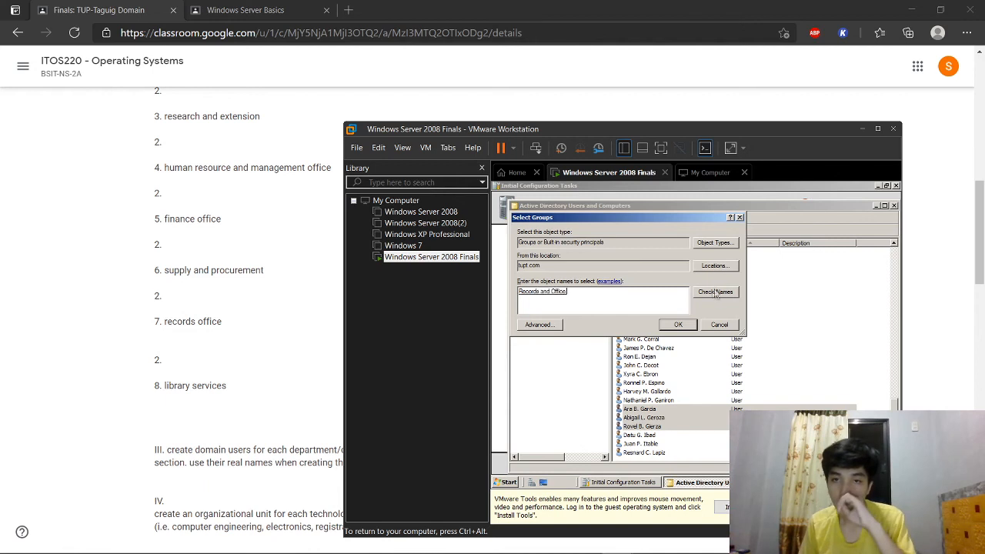
click(678, 326)
click(753, 367)
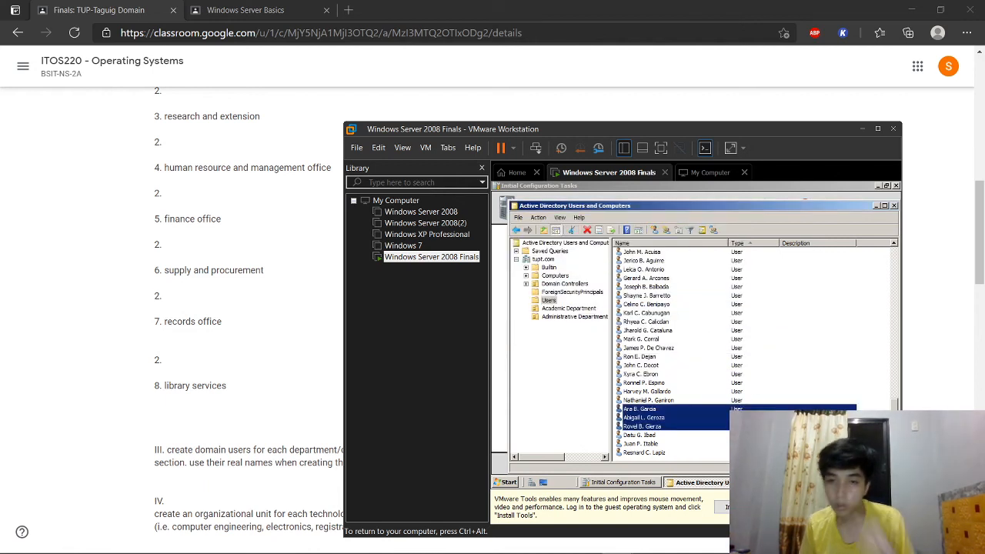
Step: Set the Department of the last three users to Library Services
drag(676, 446, 651, 440)
right_click(651, 443)
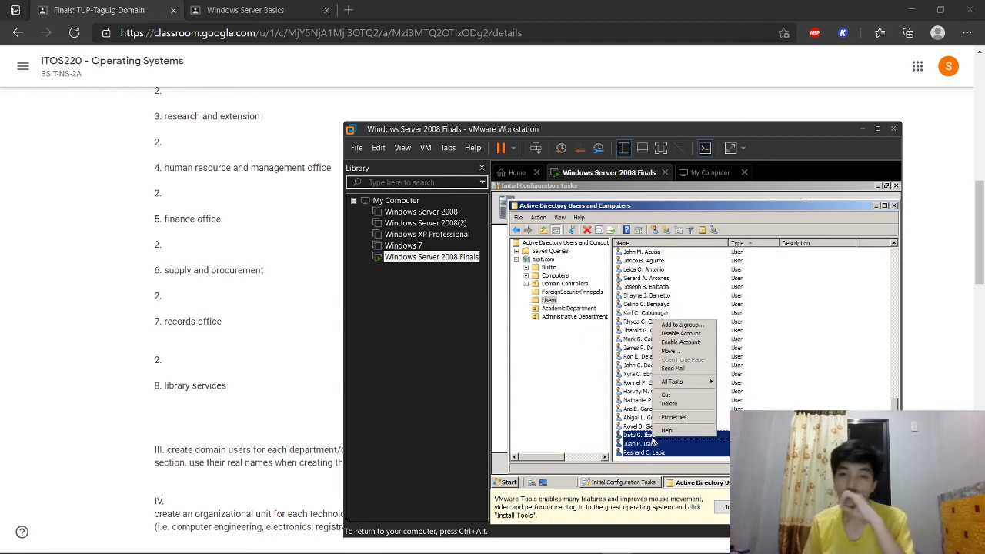
click(663, 417)
click(631, 205)
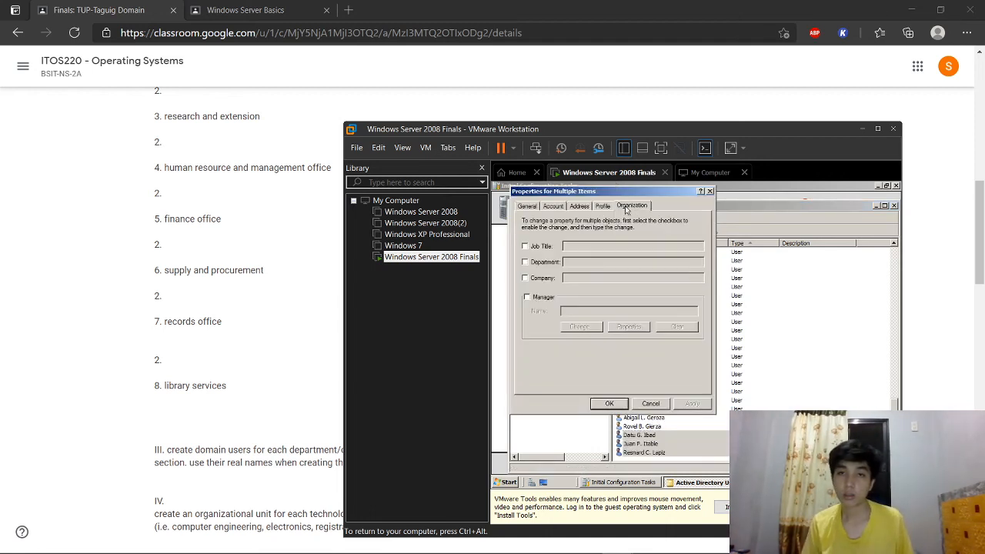
click(548, 262)
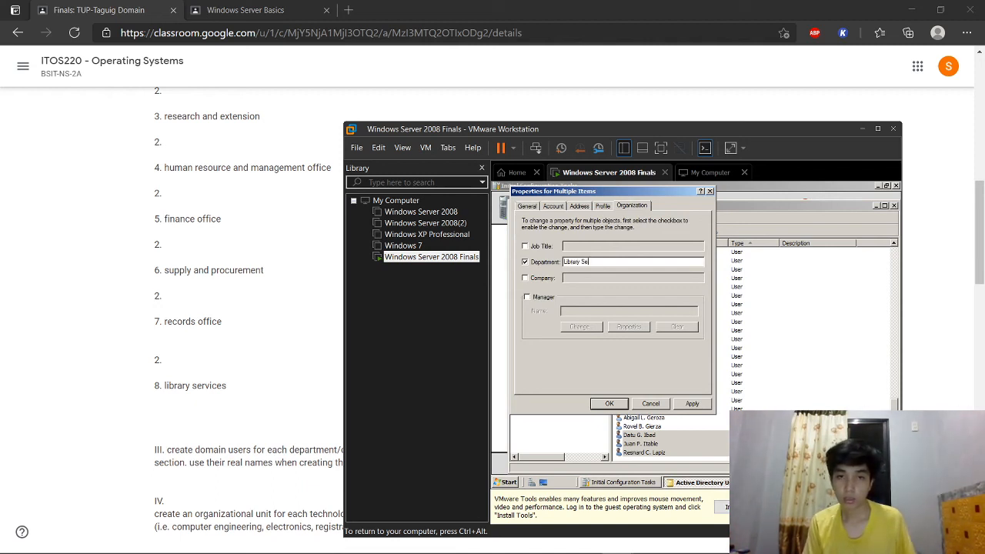
text(Library Services)
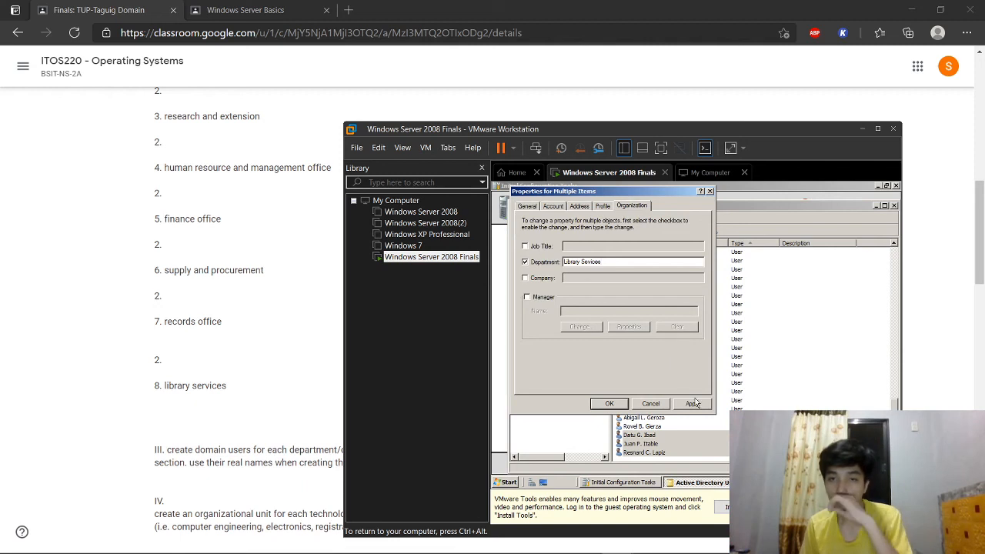
click(695, 401)
click(608, 403)
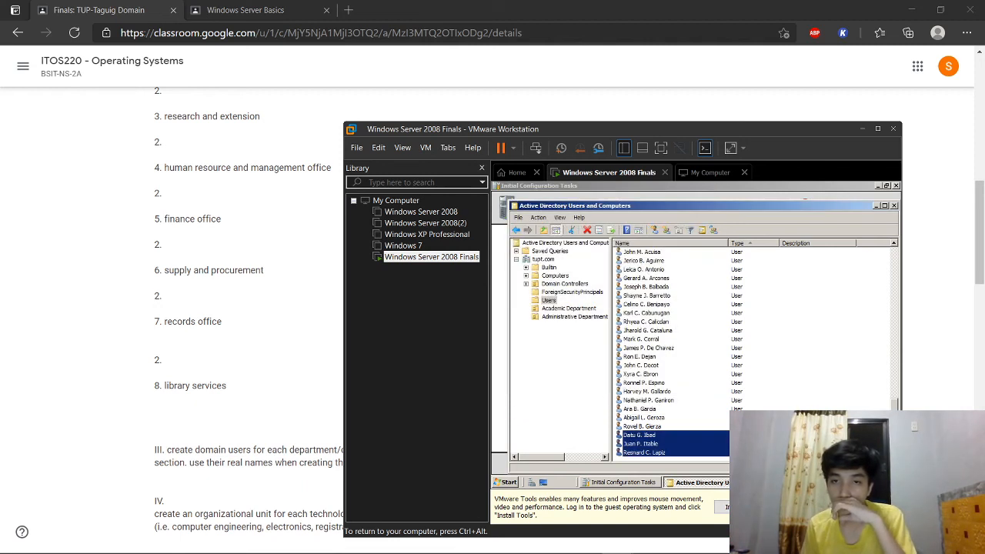
Step: Add those three users to the Library Services group
click(714, 234)
text(Library )
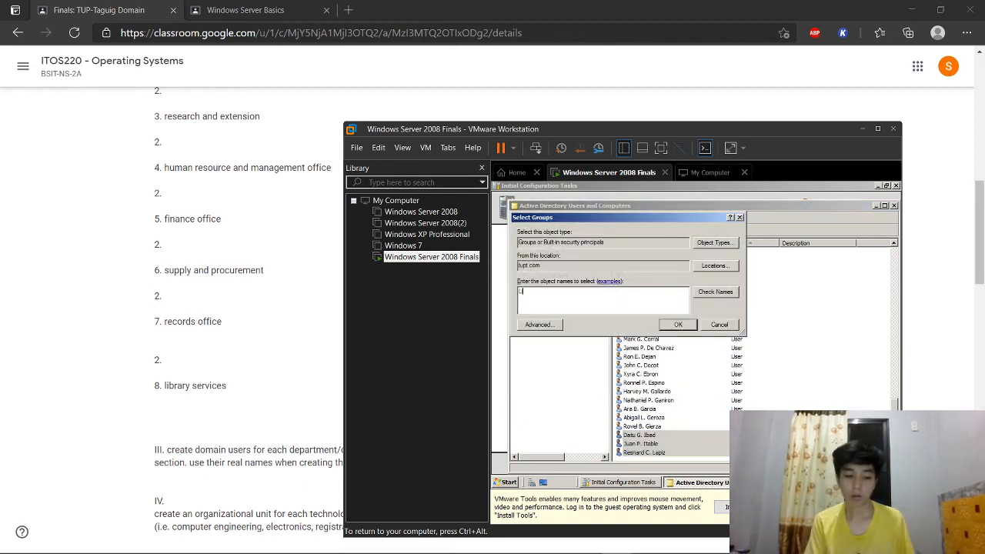
text(Services)
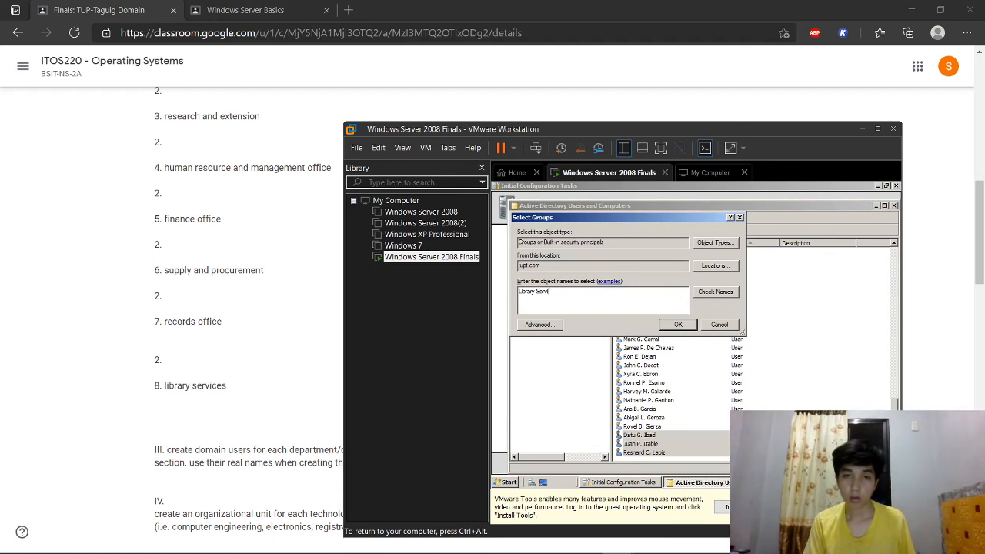
click(715, 292)
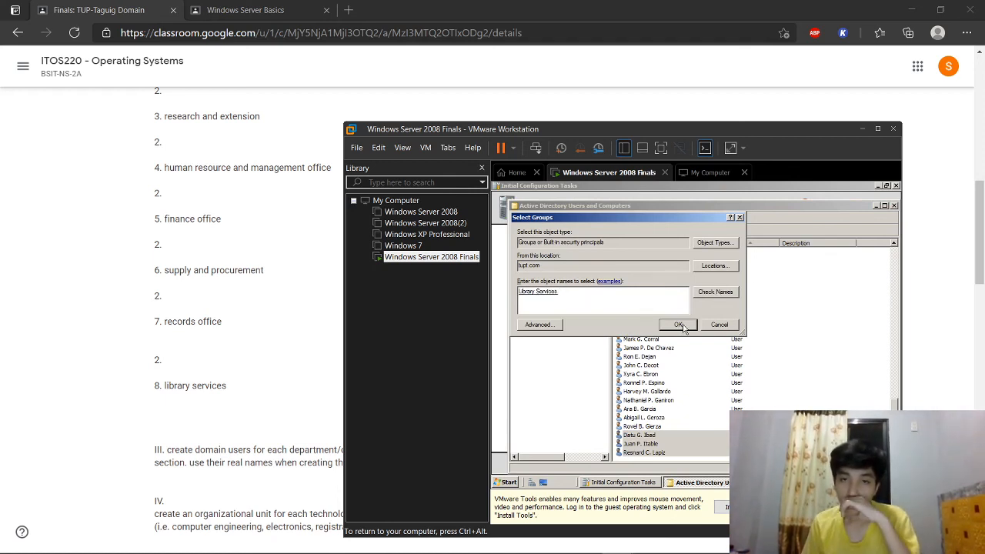
click(682, 325)
click(754, 370)
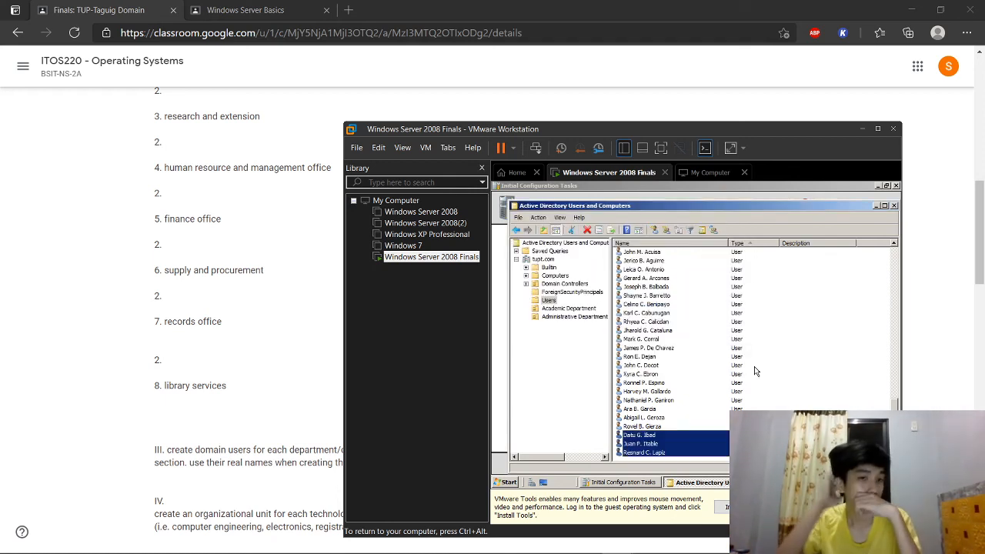
click(862, 357)
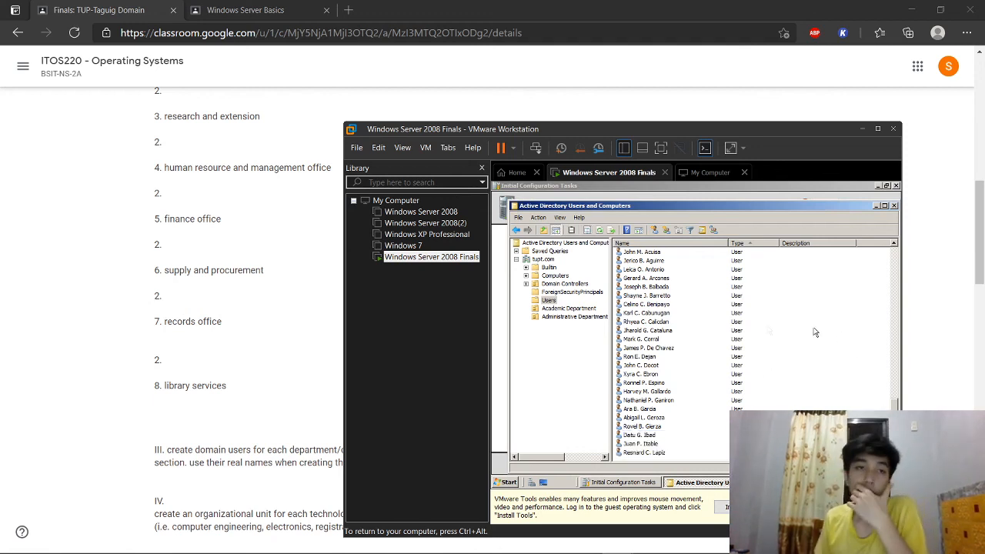
scroll(302, 263, down, 1)
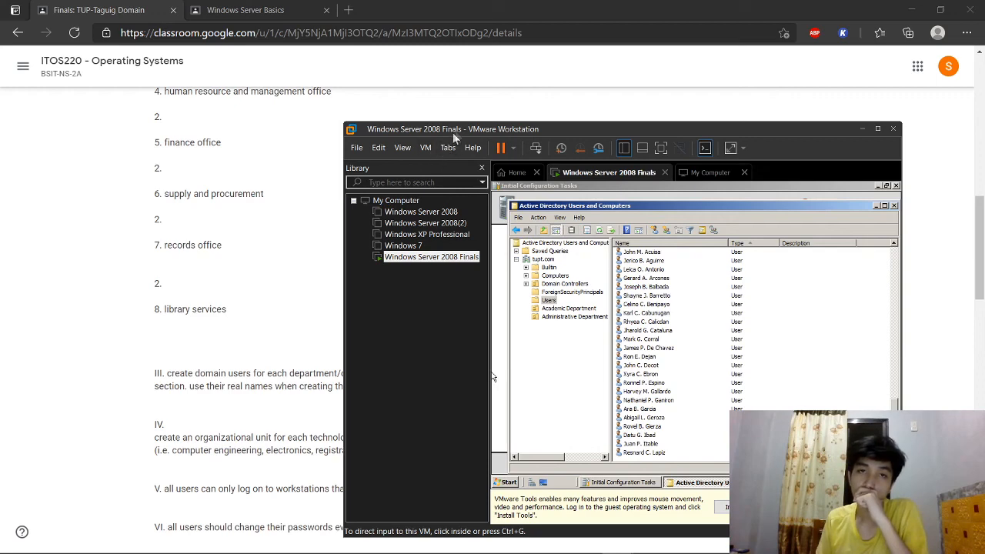
drag(456, 130, 581, 139)
scroll(387, 292, down, 2)
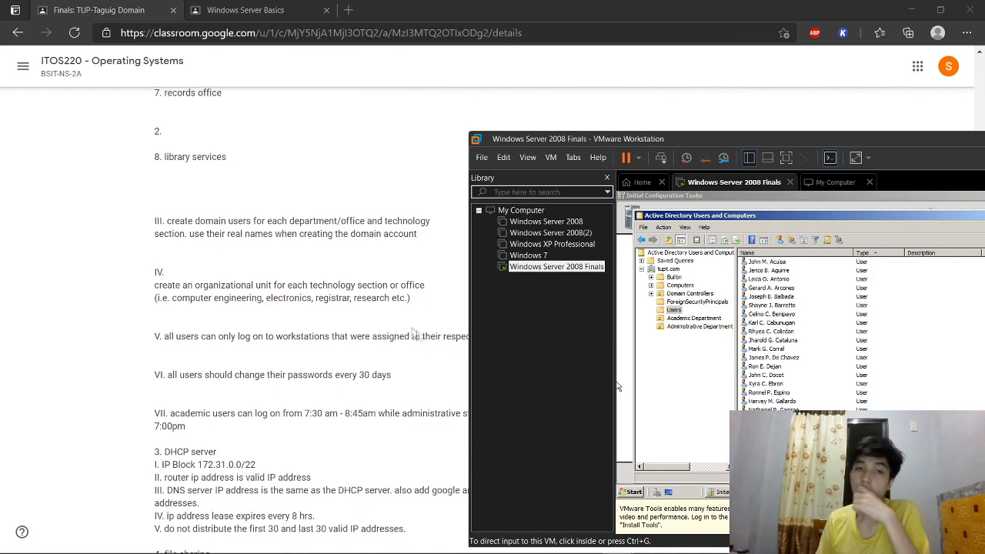
drag(617, 143, 456, 158)
scroll(735, 389, up, 2)
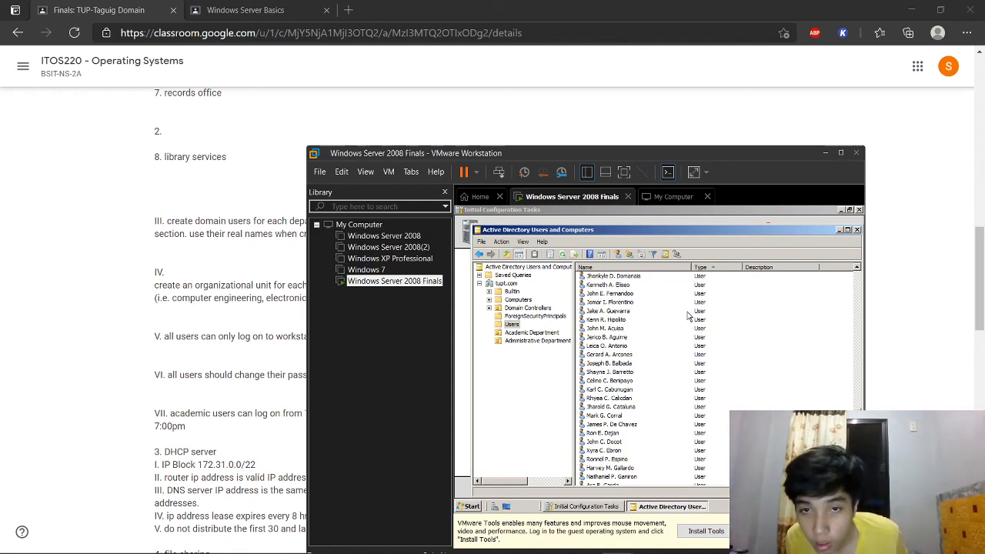
click(811, 327)
drag(835, 332, 839, 492)
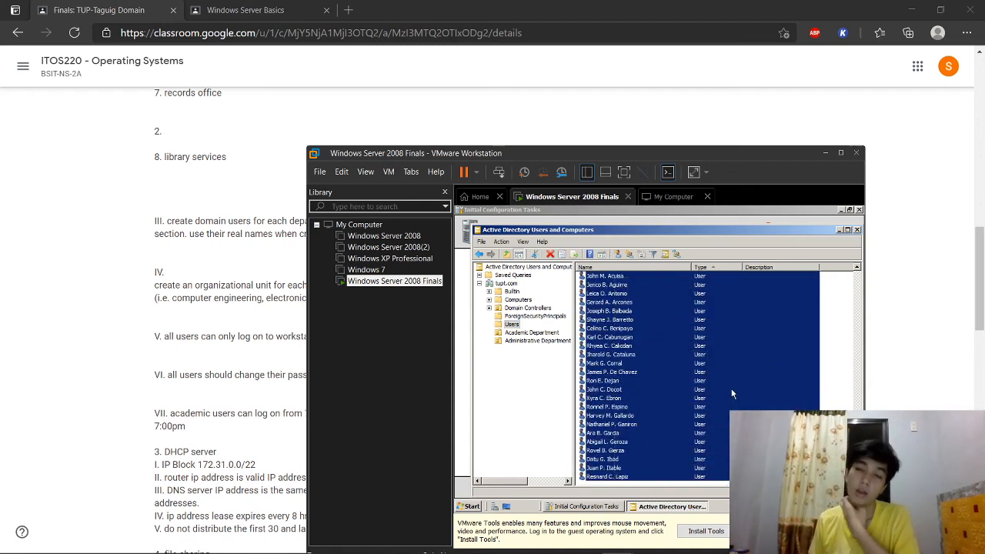
Step: Open the selected users' shared Properties, tick Logon hours on the Account tab, and view the schedule
right_click(610, 372)
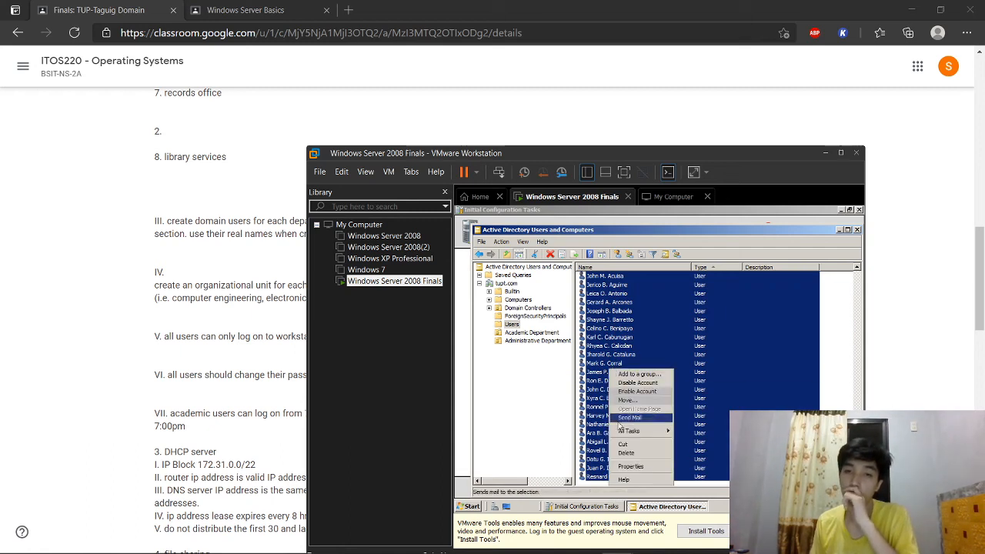
click(624, 466)
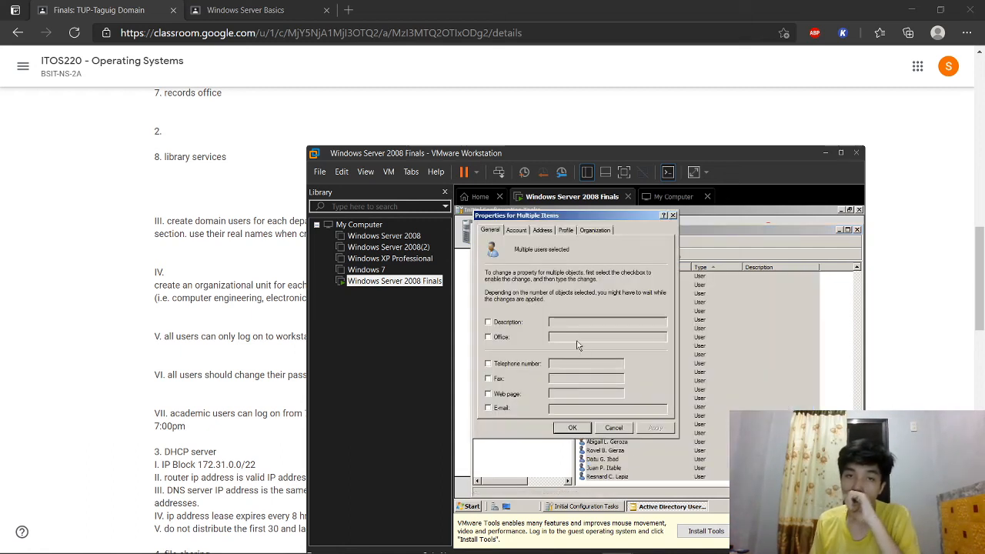
click(527, 232)
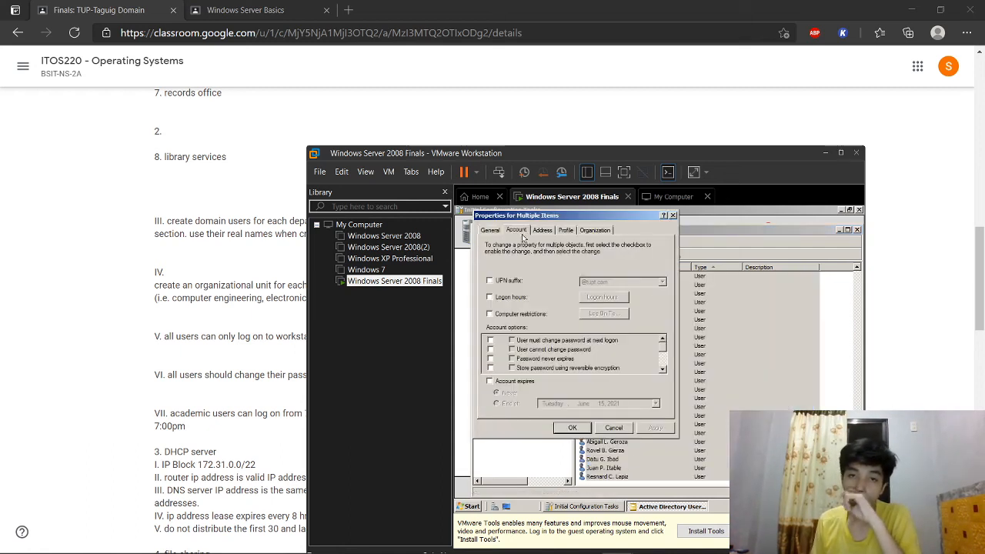
click(513, 298)
drag(533, 153, 720, 170)
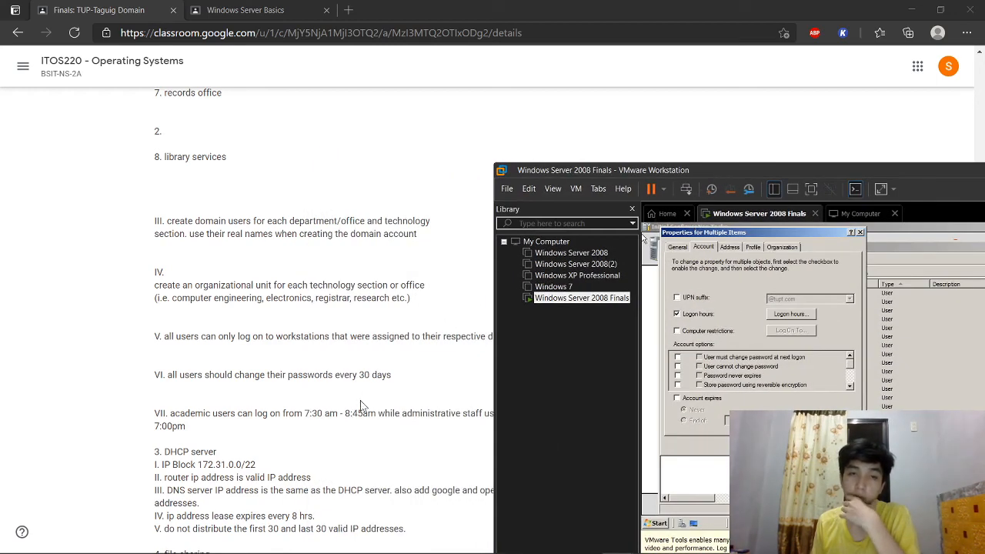
drag(607, 168, 450, 145)
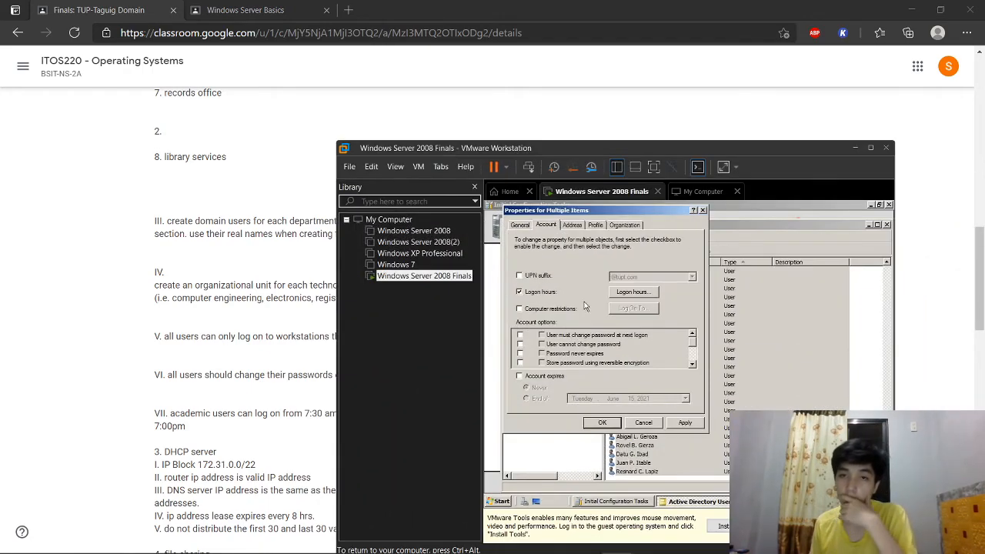
click(647, 293)
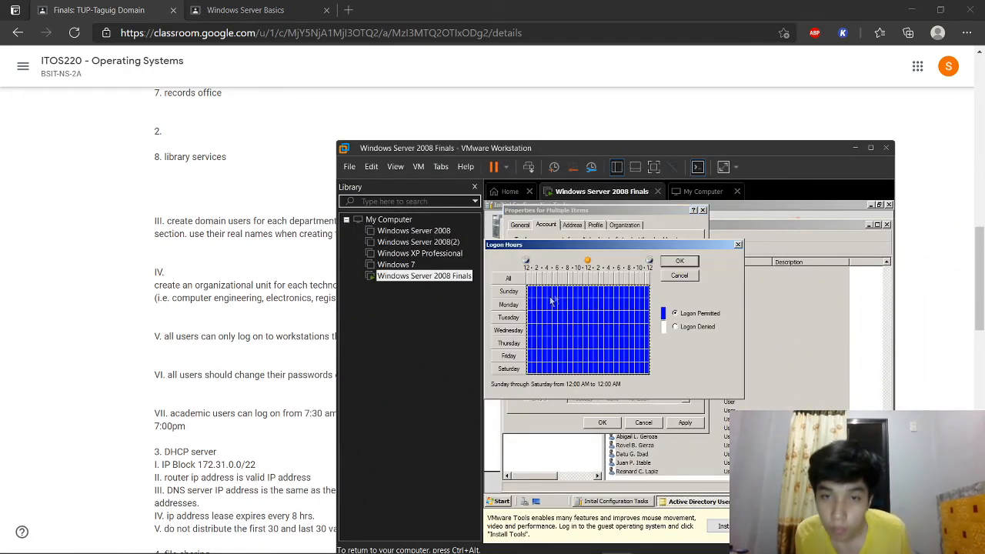
Step: Deny logon from midnight to 7 AM on every day
click(558, 292)
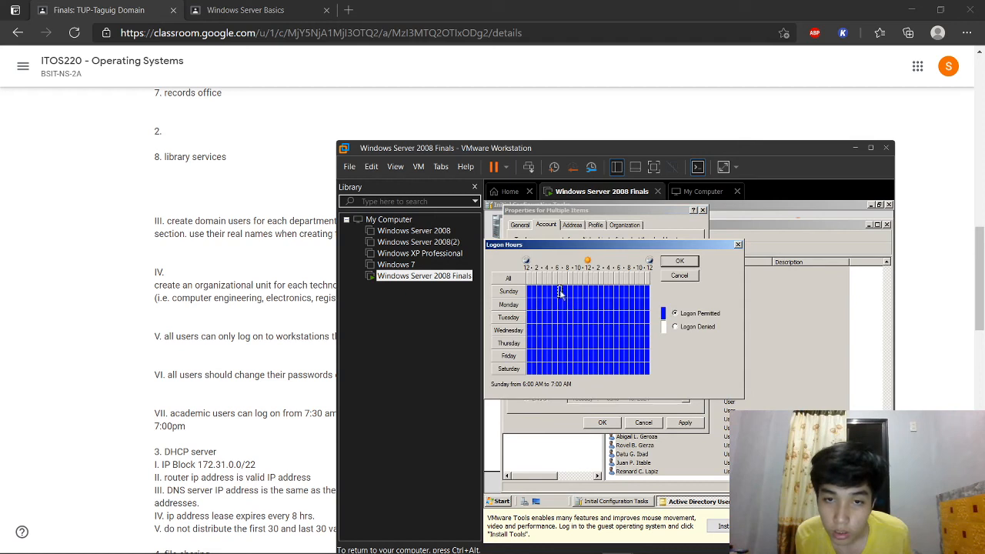
click(564, 292)
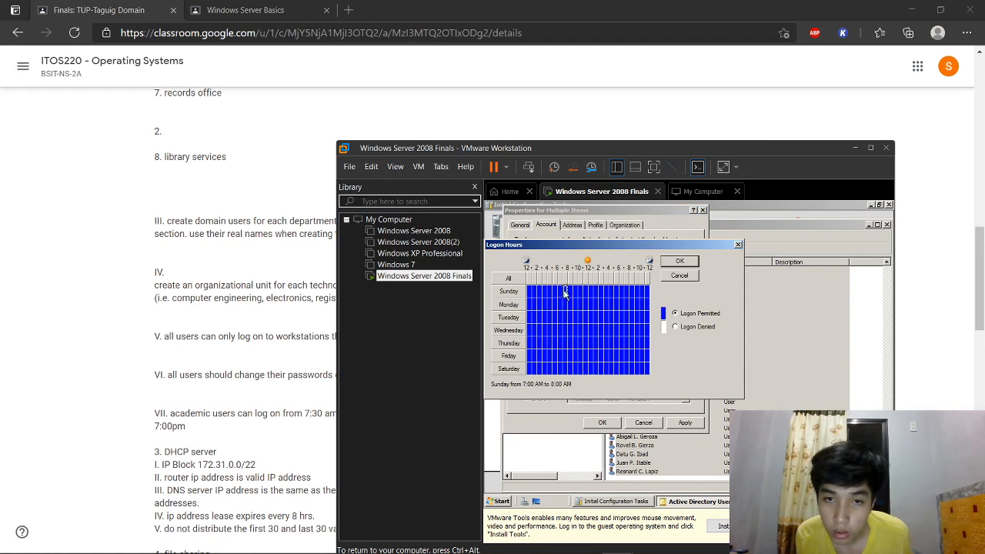
click(560, 370)
drag(559, 368, 527, 289)
click(676, 326)
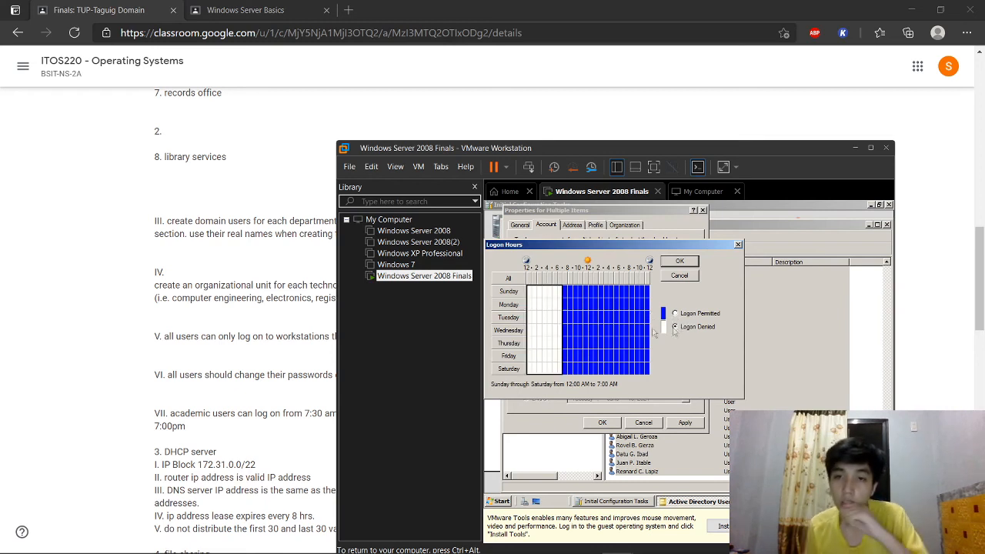
Step: Deny logon from 7 PM to midnight on every day
click(565, 292)
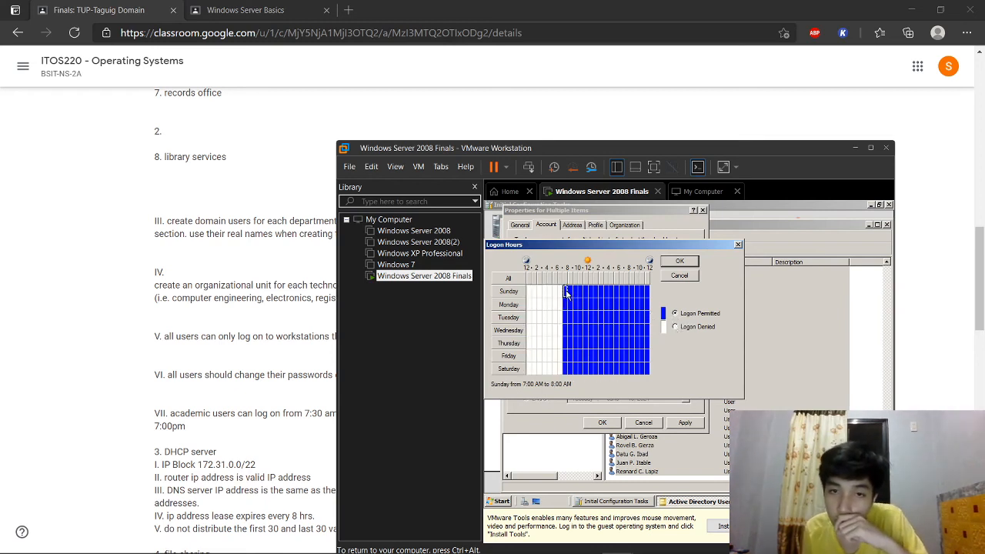
click(622, 292)
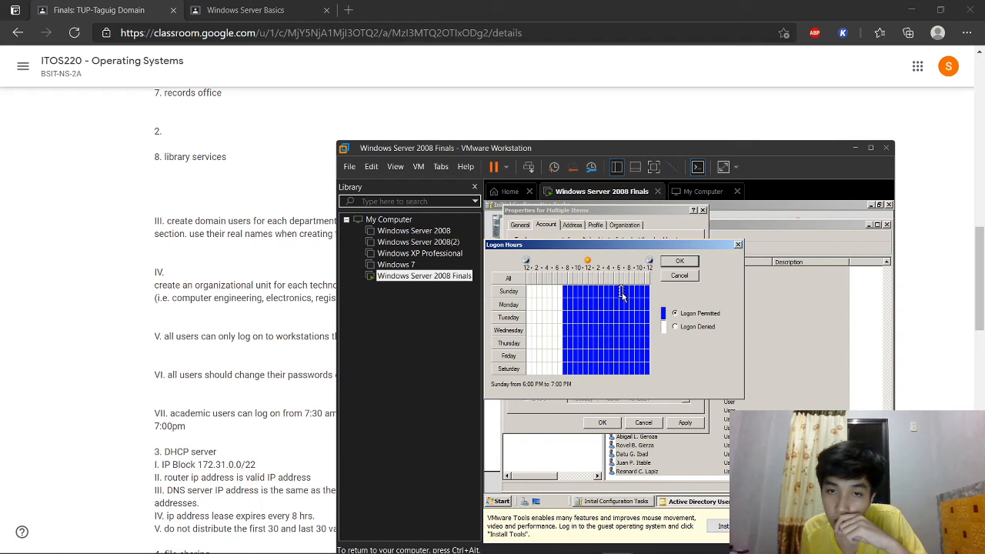
drag(648, 370, 628, 294)
click(674, 326)
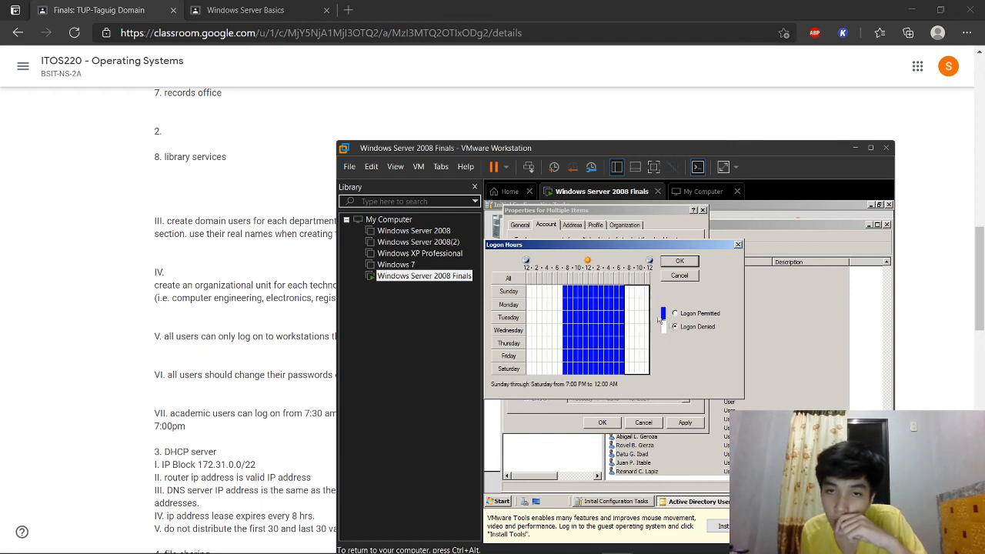
Step: Verify that 7 AM–7 PM stays permitted and save the logon hours
click(623, 292)
click(623, 293)
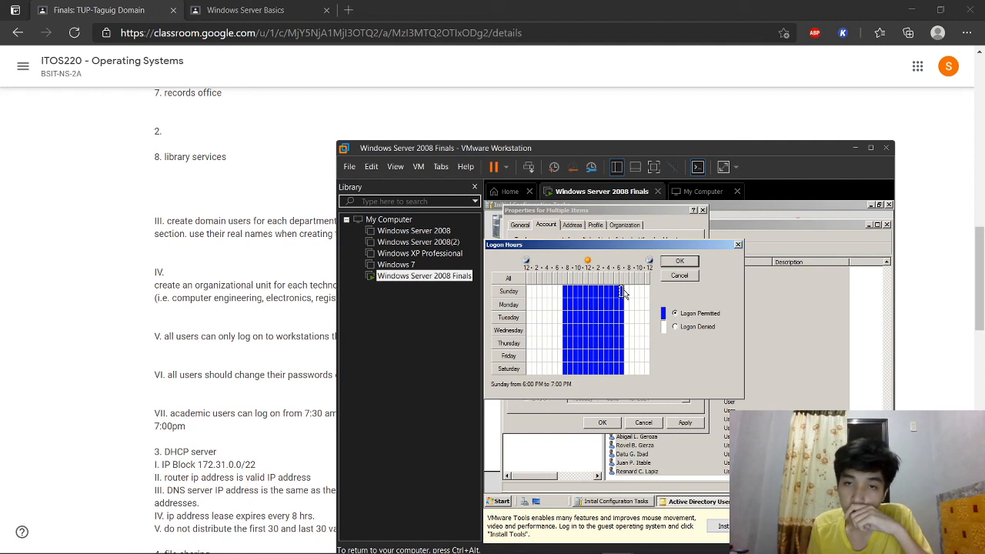
click(566, 293)
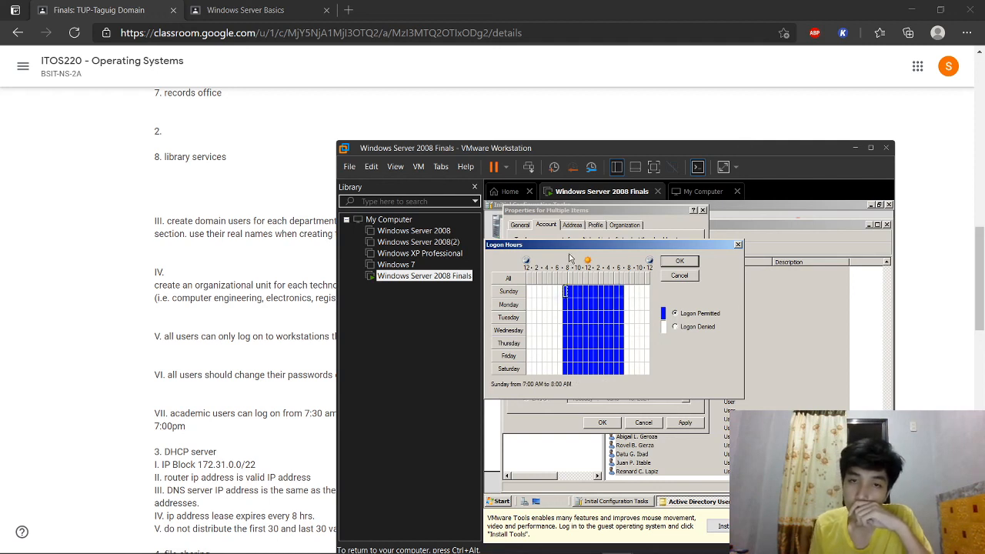
click(623, 292)
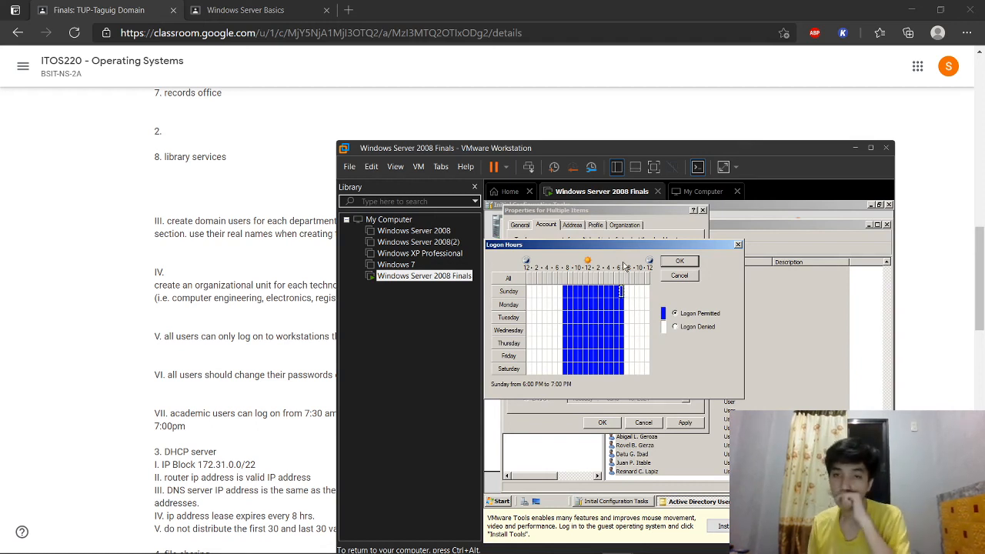
click(680, 263)
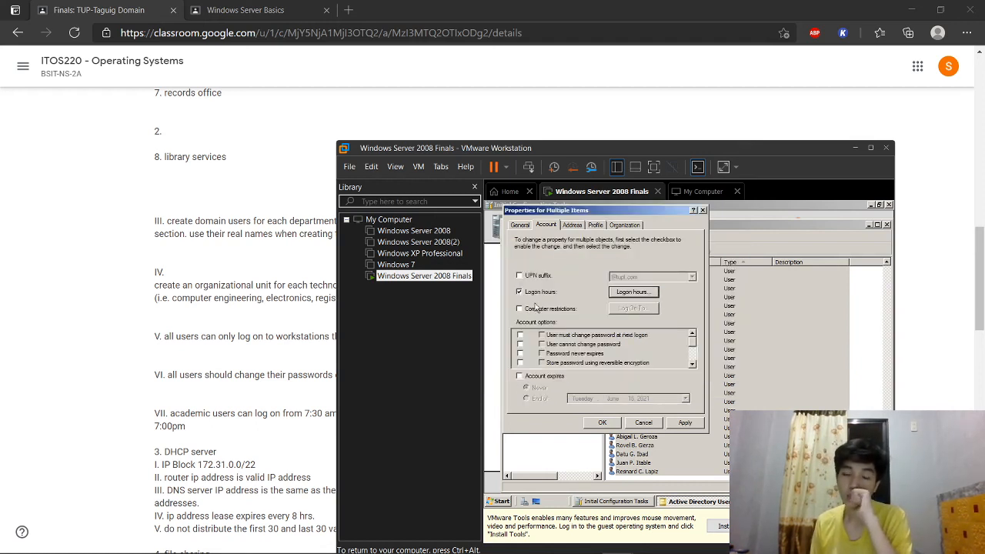
Step: Restrict the users to log on only to the computer tupt
click(569, 309)
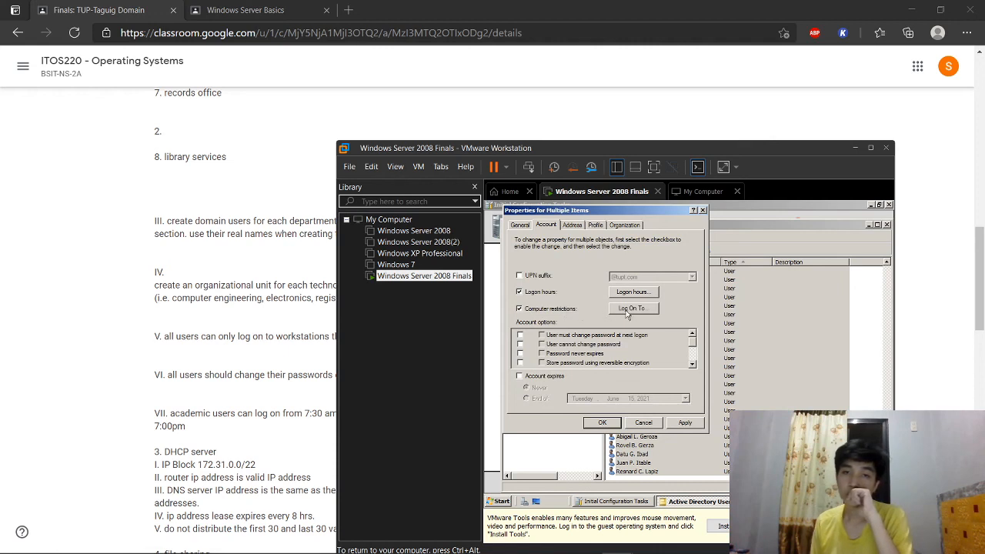
click(629, 311)
click(554, 278)
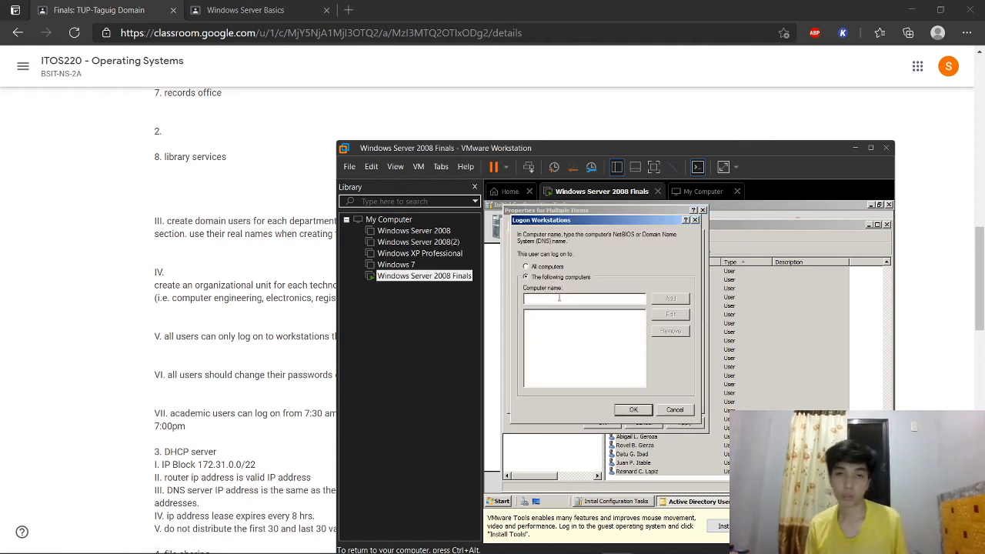
text(tupt)
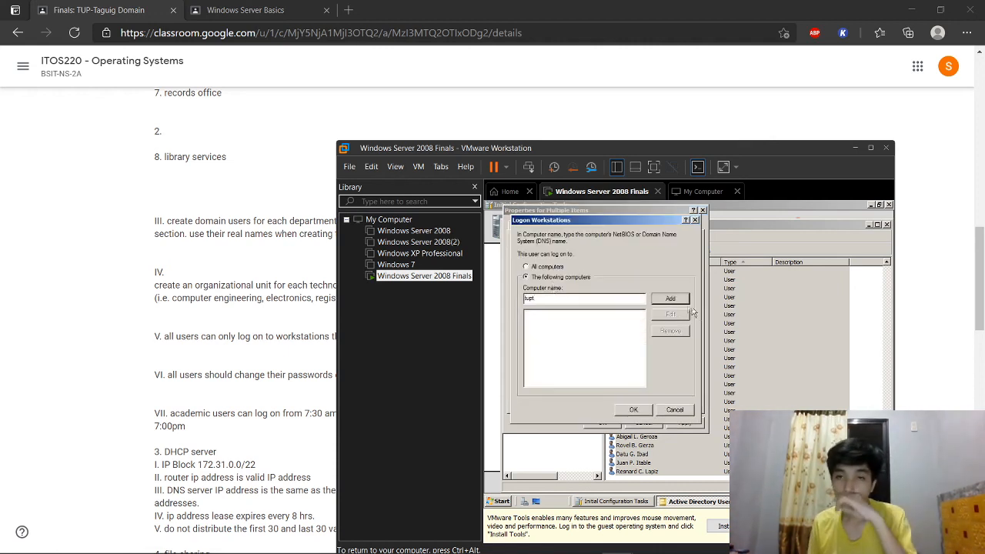
click(681, 301)
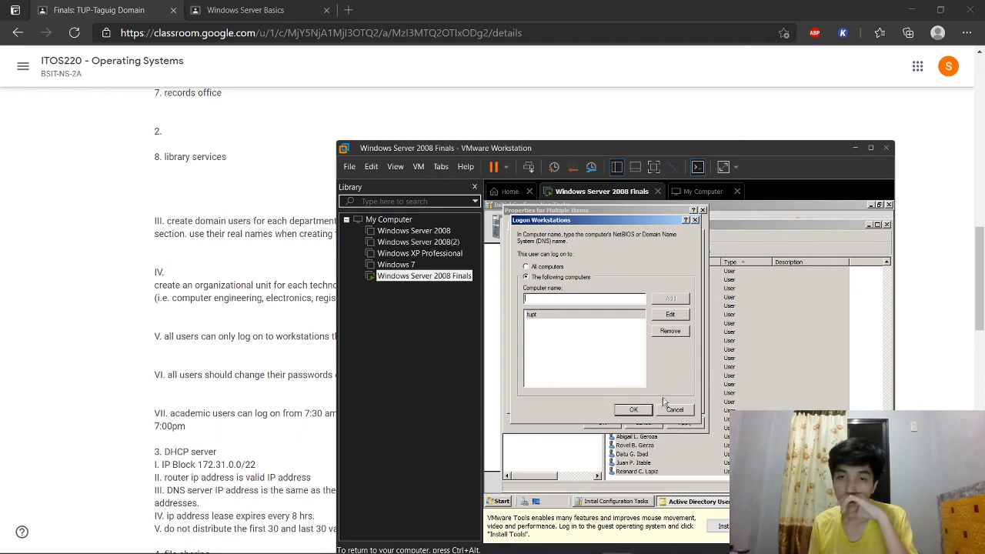
click(643, 409)
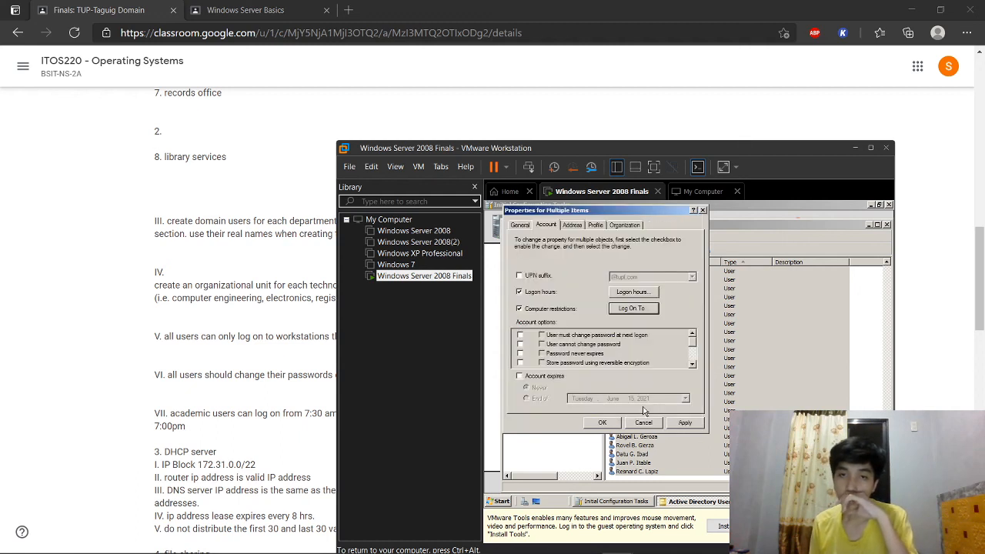
Step: Require a password change at next logon and set account expiry to end of July 15, 2021
click(519, 335)
click(542, 336)
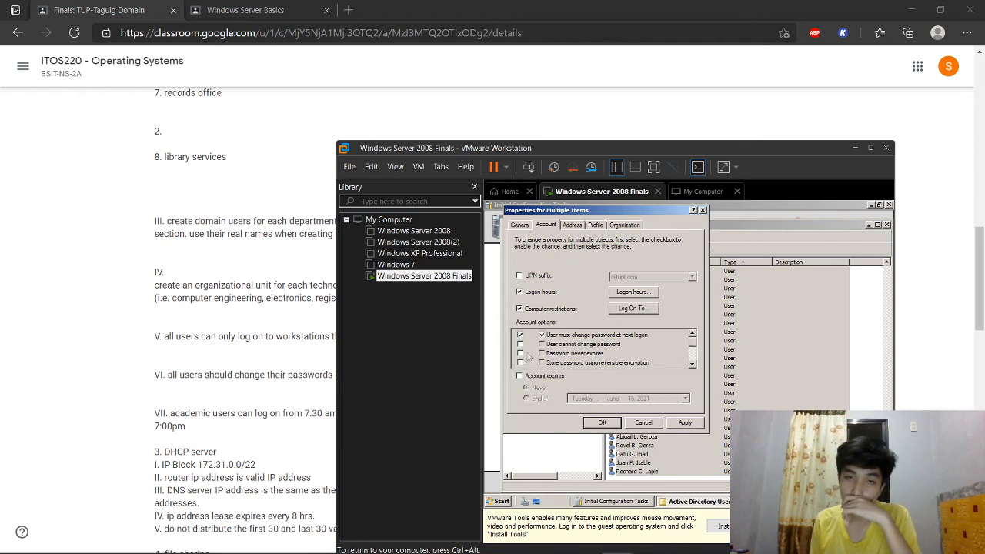
click(518, 376)
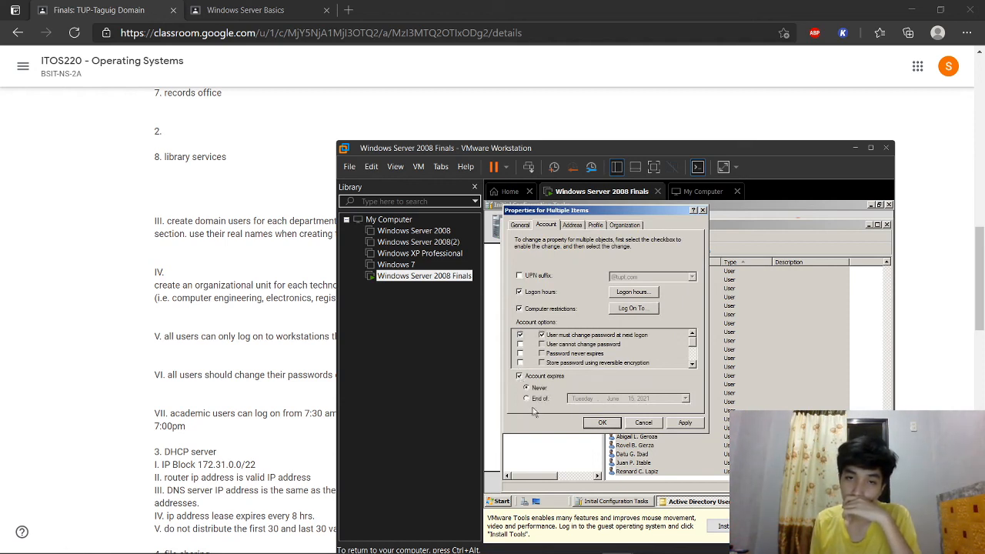
click(526, 399)
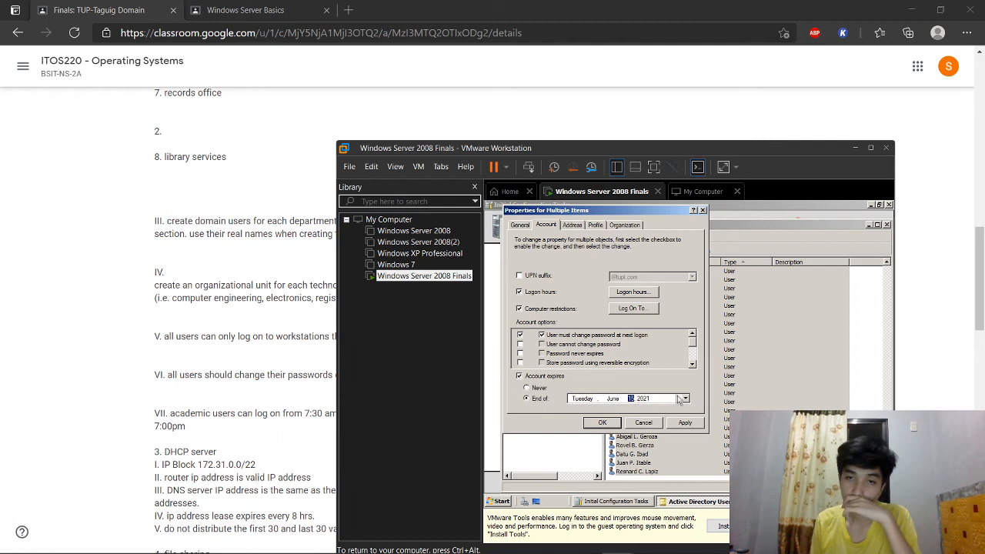
click(686, 398)
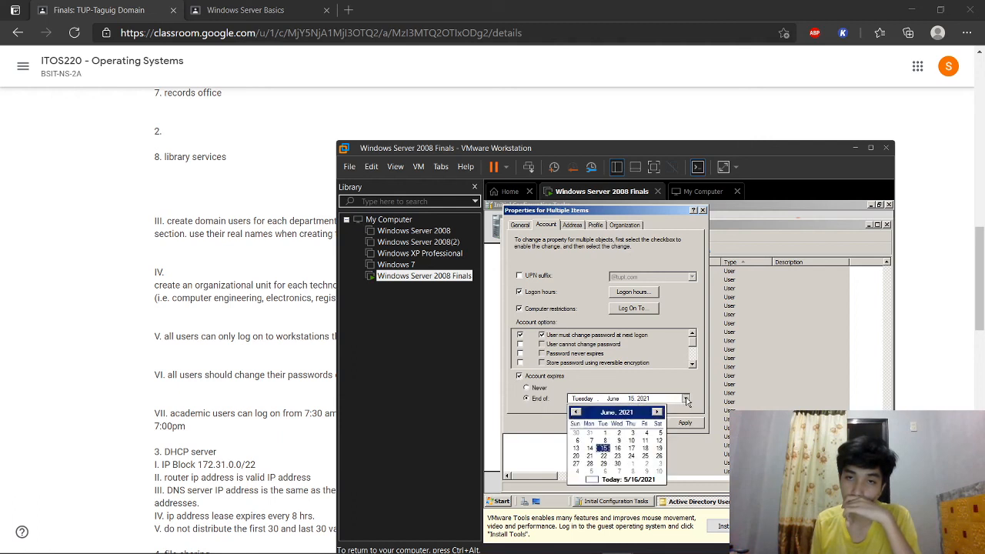
click(604, 448)
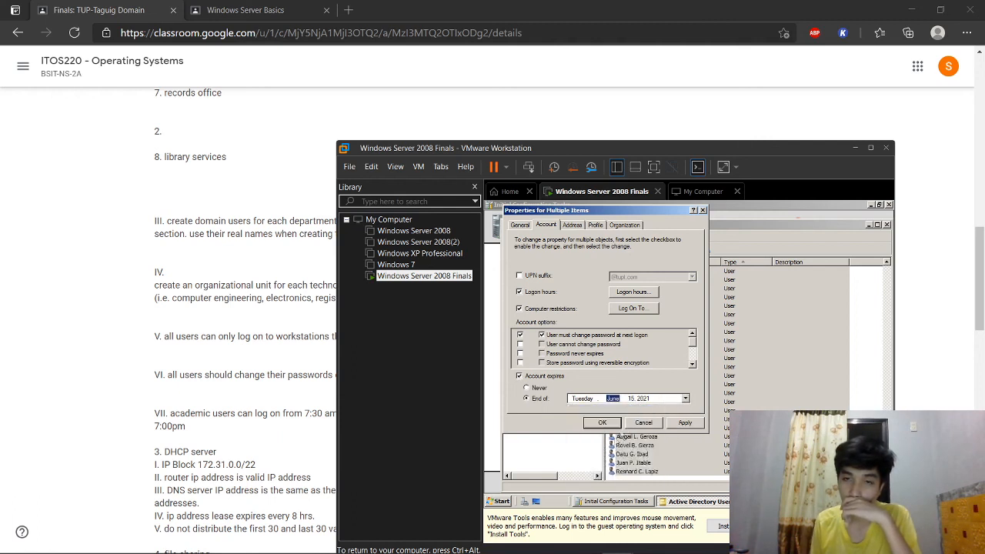
click(684, 399)
click(657, 413)
click(631, 448)
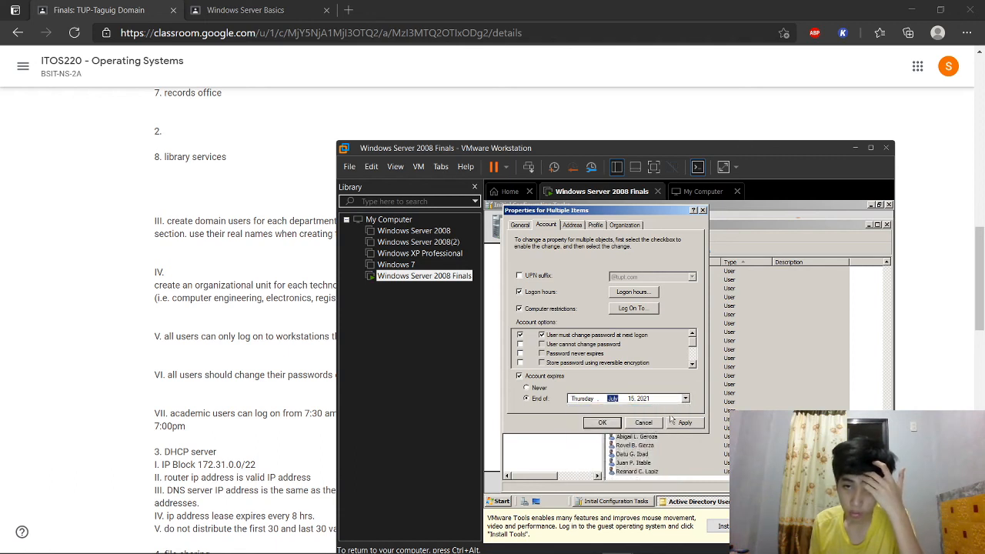
Step: Set Job Title to 'Staff' on the Organization page and apply it to all users
click(520, 225)
click(544, 224)
click(530, 224)
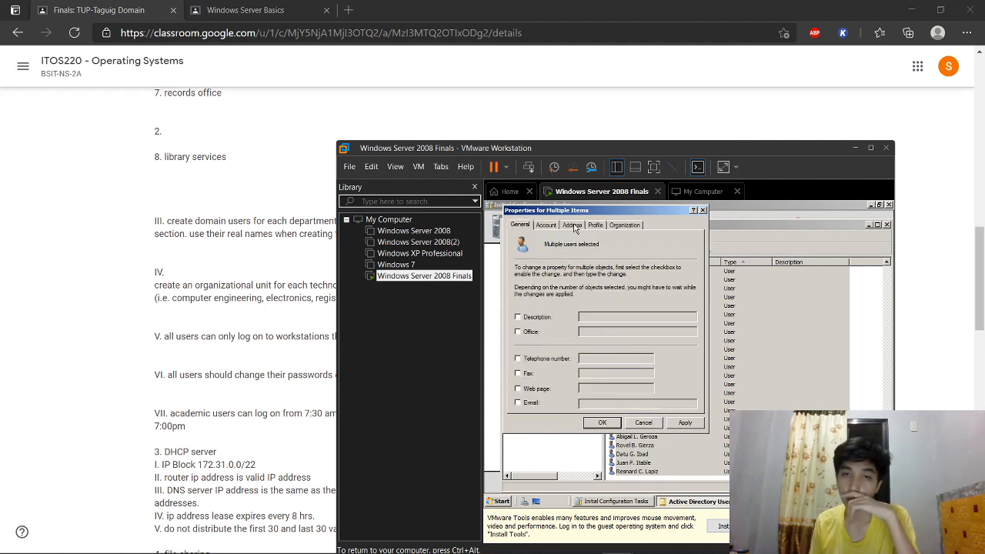
click(576, 226)
click(596, 227)
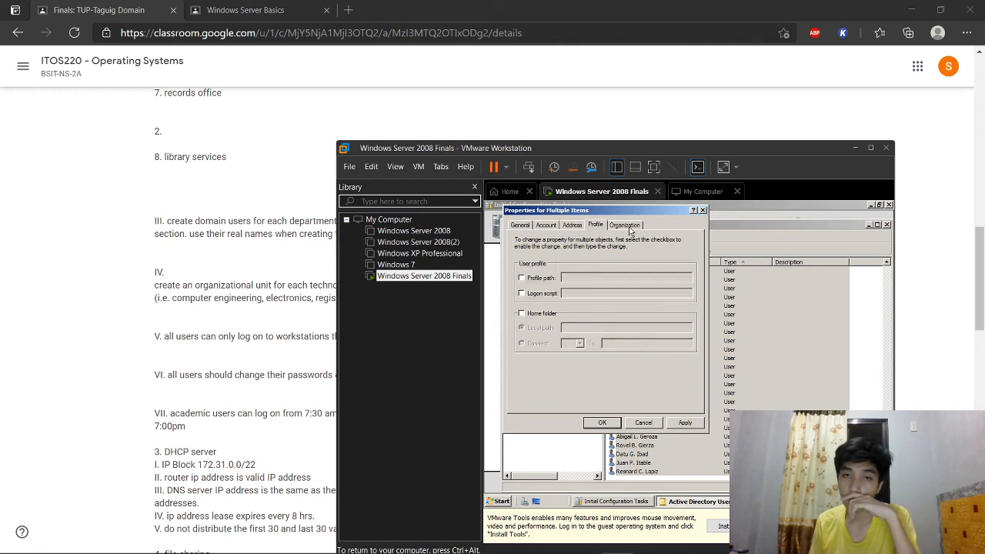
click(628, 227)
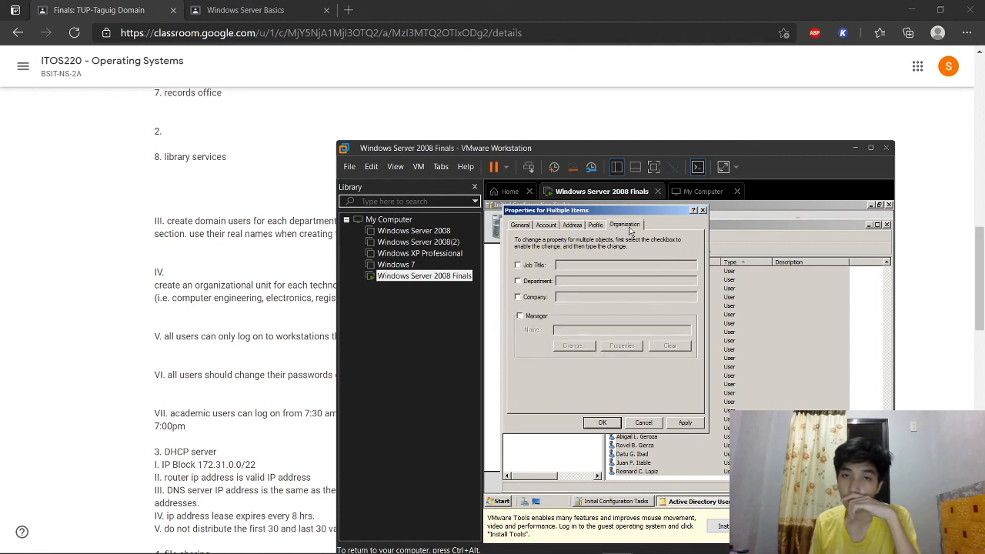
click(517, 266)
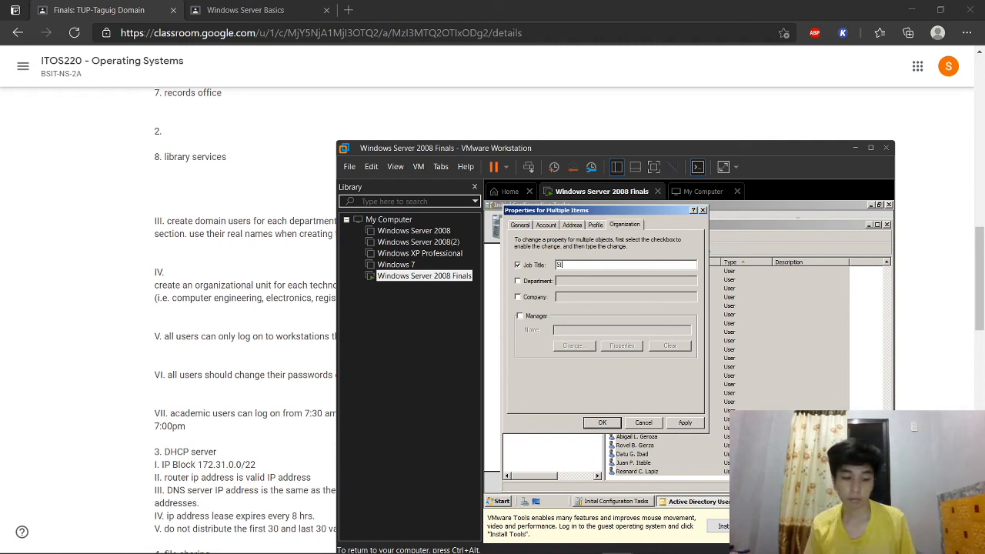
text(Staffs)
key(BackSpace)
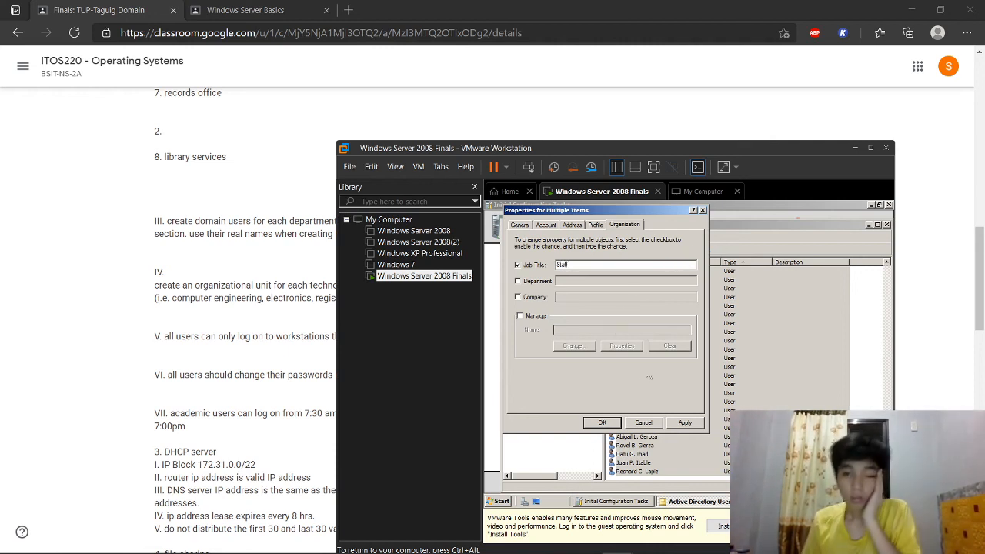
click(684, 422)
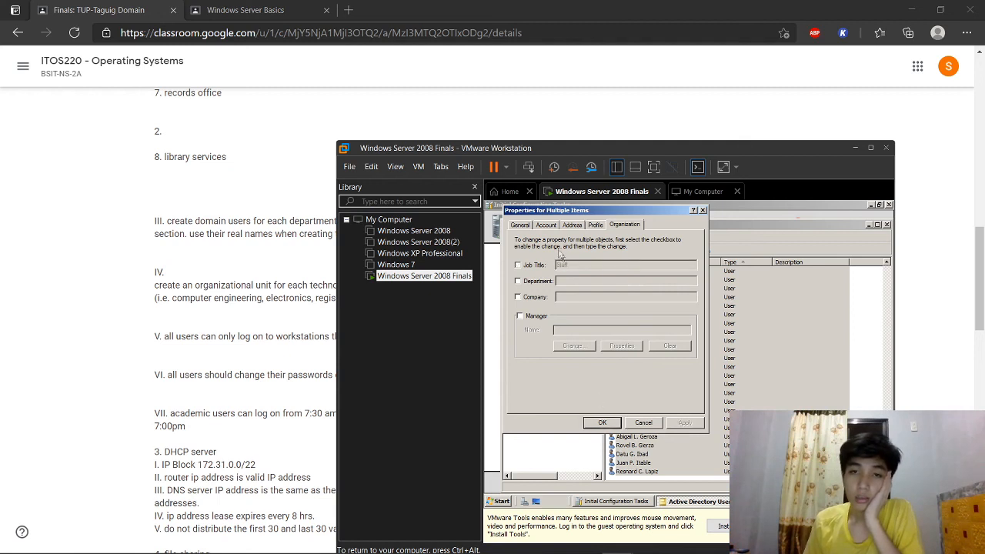
click(543, 227)
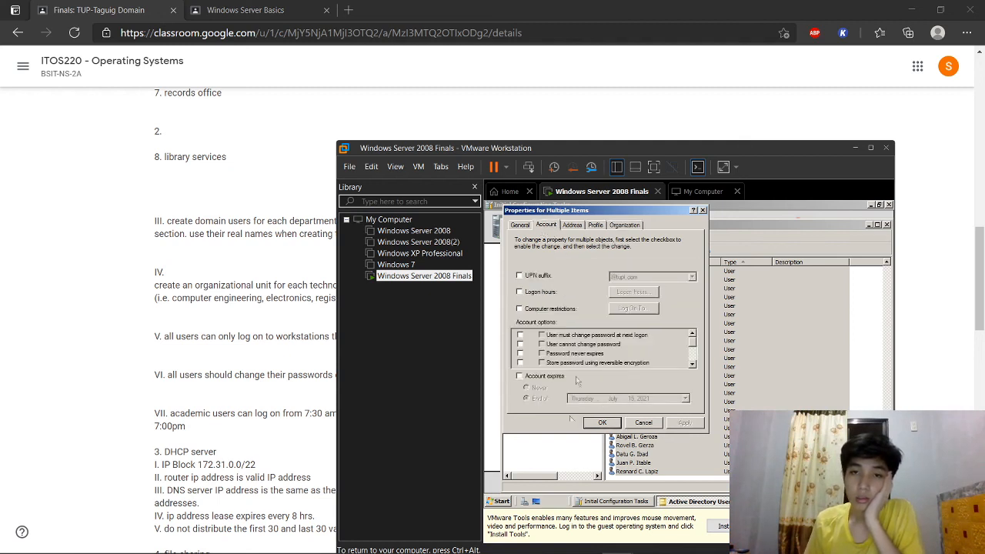
Step: Close the bulk dialog and open one user's Properties to check Organization and Account settings
click(599, 424)
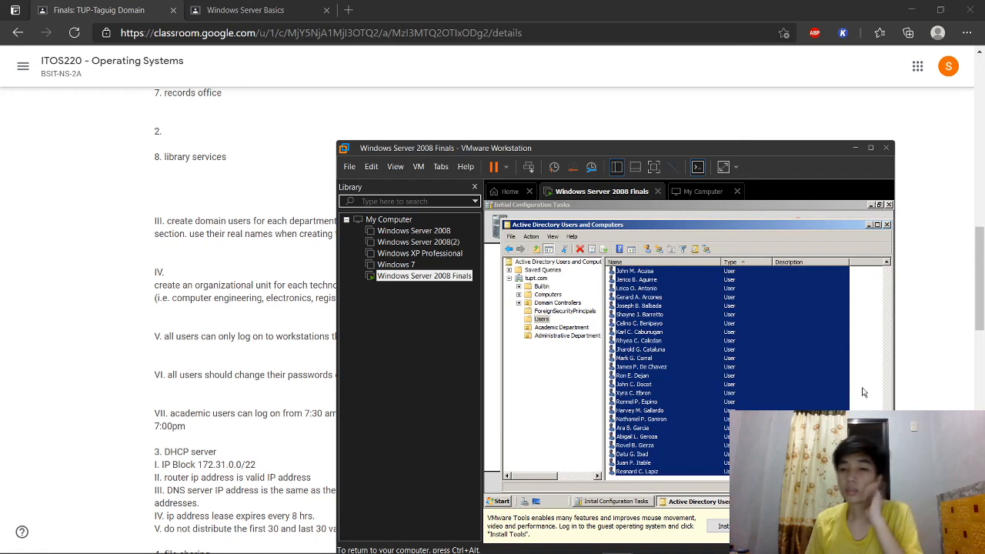
click(862, 392)
scroll(661, 384, up, 2)
right_click(655, 376)
click(686, 360)
click(680, 244)
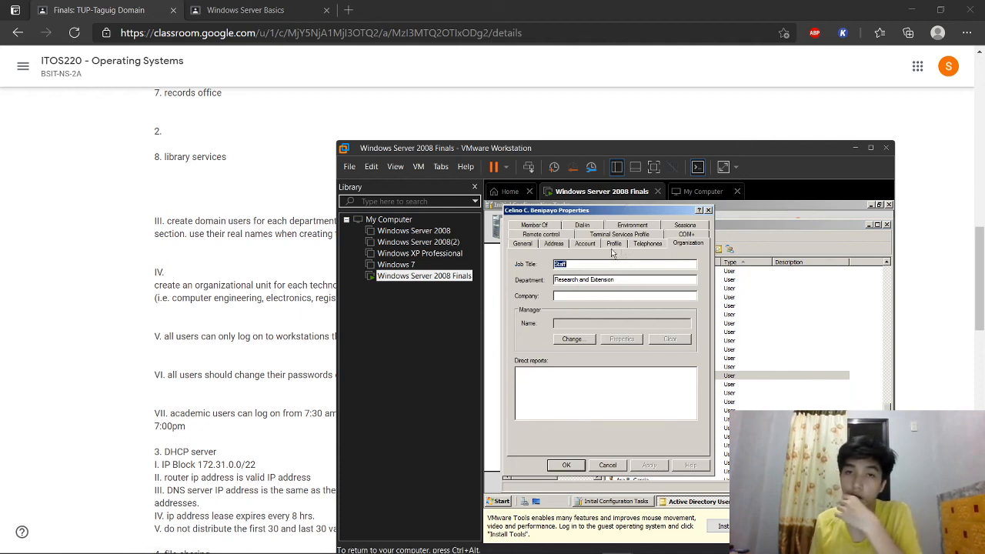
click(583, 245)
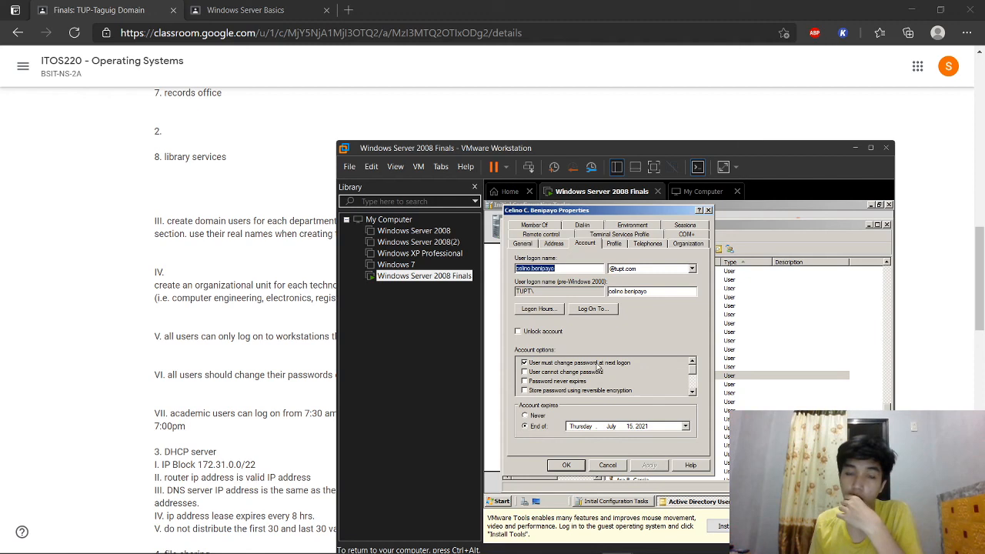
Step: Confirm the user's 7 AM–7 PM logon hours and tupt-only workstation, mark unlocked, and close
click(538, 309)
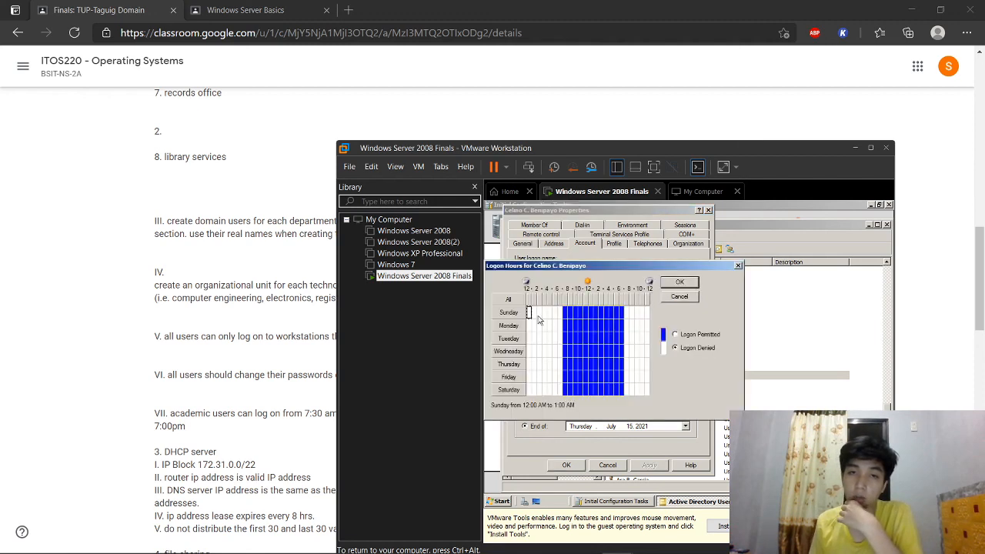
click(738, 266)
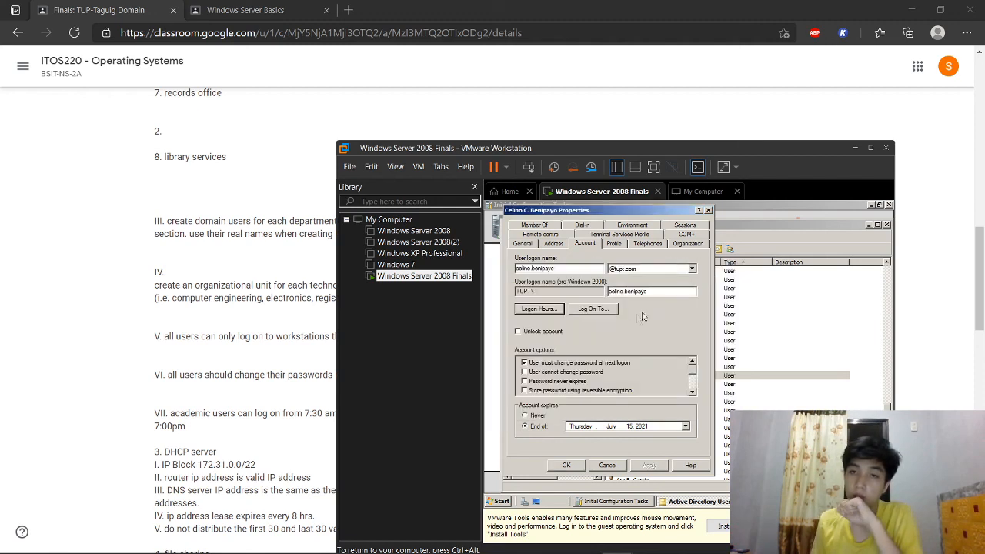
click(590, 310)
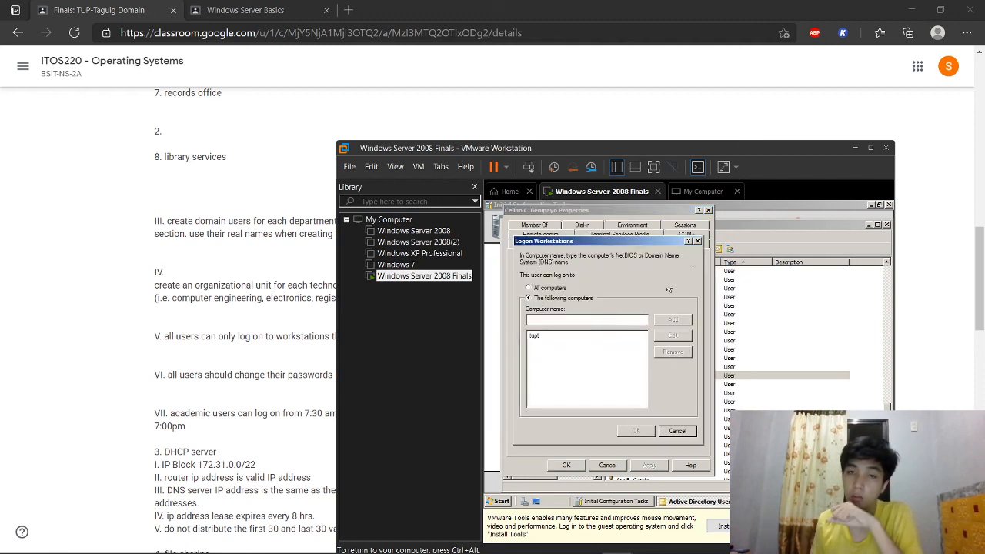
click(697, 243)
click(517, 330)
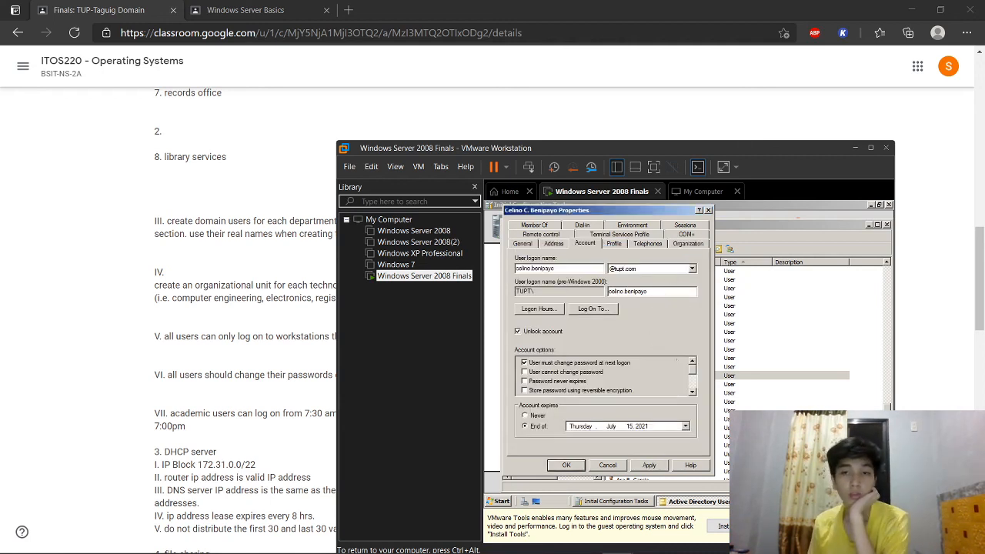
click(709, 210)
key(ctrl+alt)
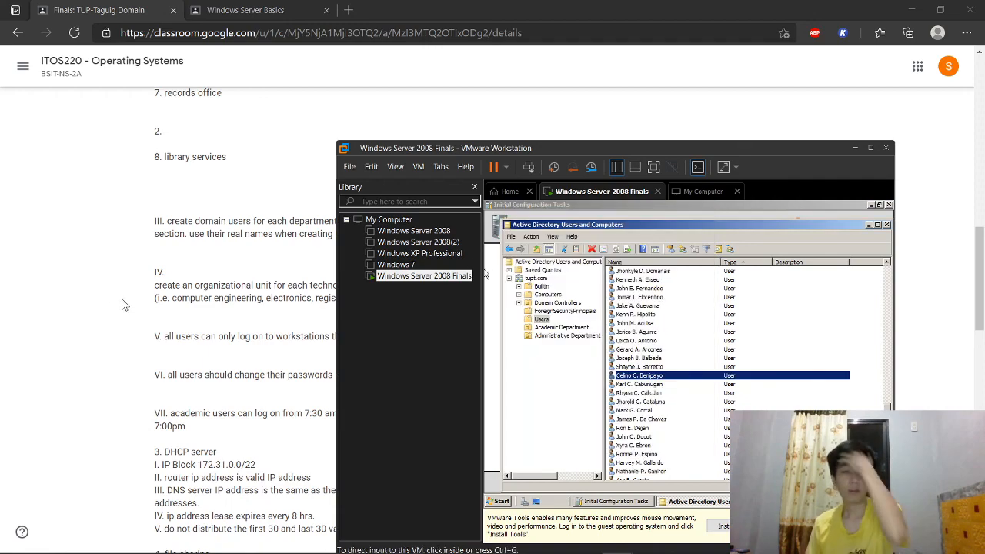
Step: Close the Active Directory Users and Computers console, leaving Initial Configuration Tasks open
scroll(168, 321, up, 1)
scroll(167, 327, up, 10)
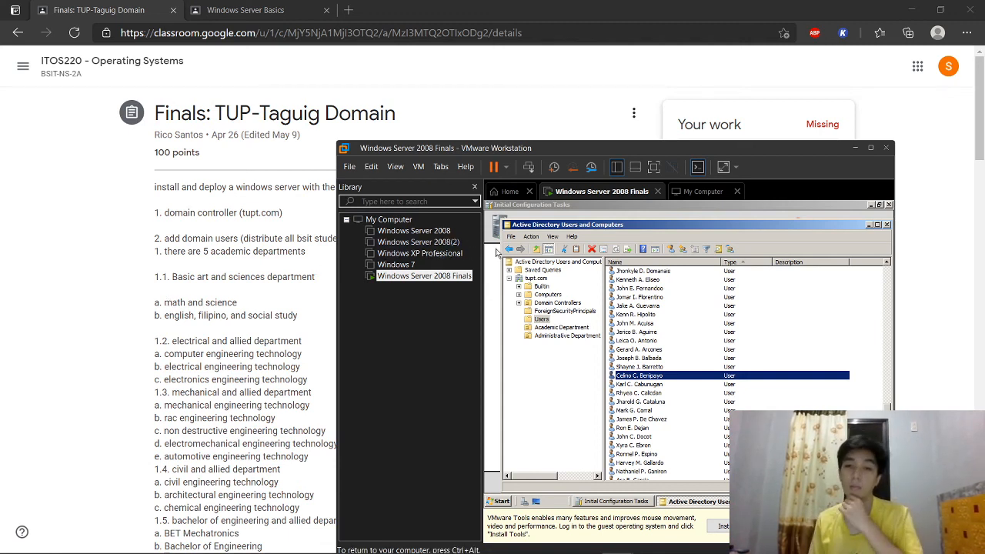
scroll(231, 300, down, 3)
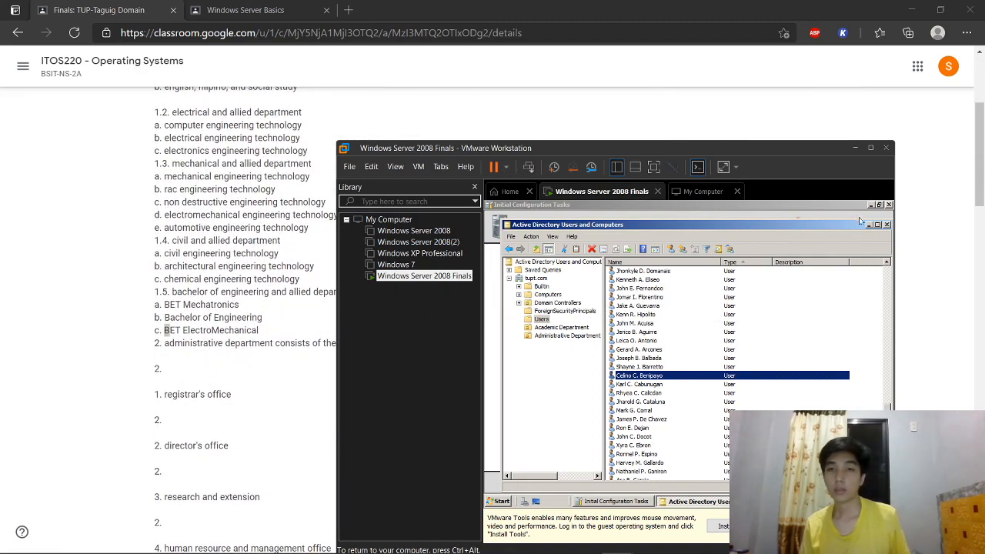
click(887, 225)
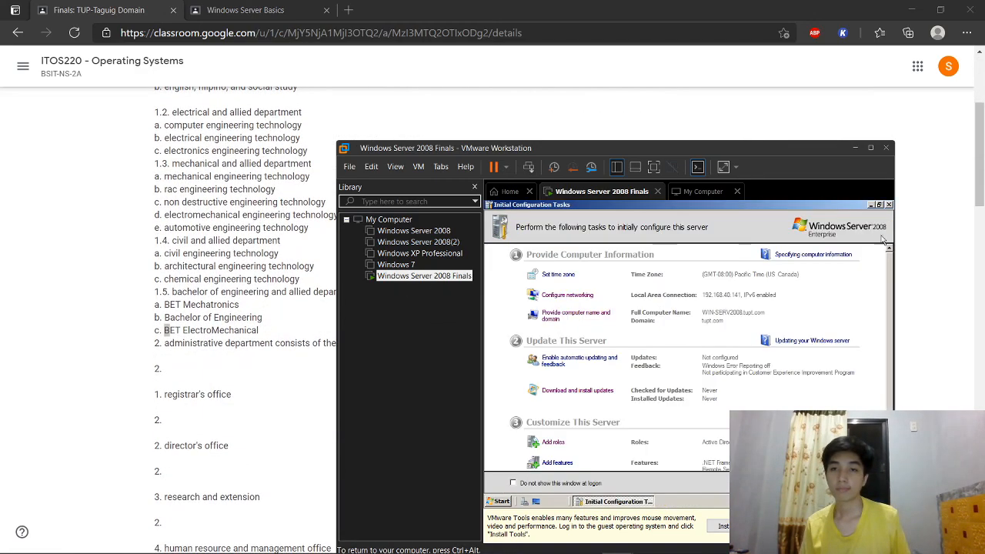
click(648, 541)
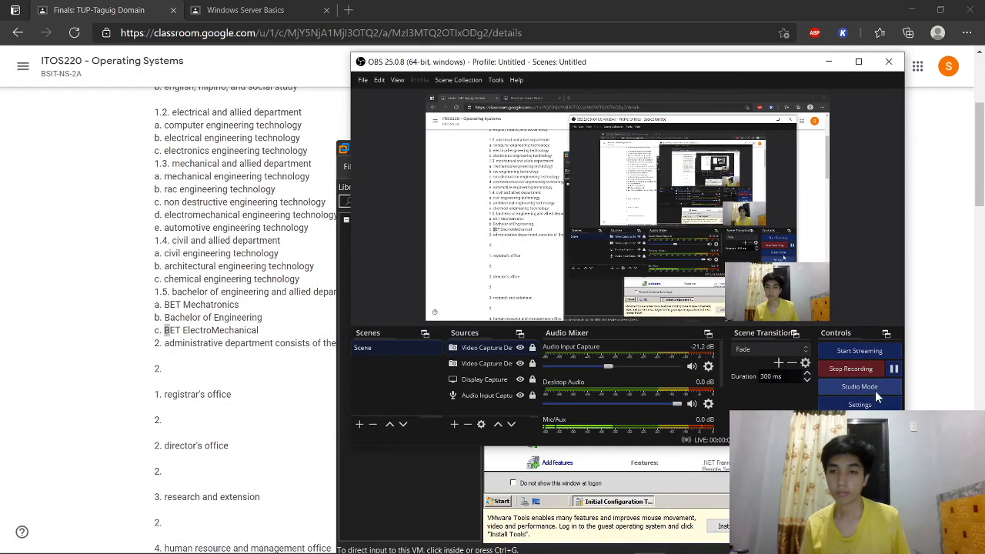